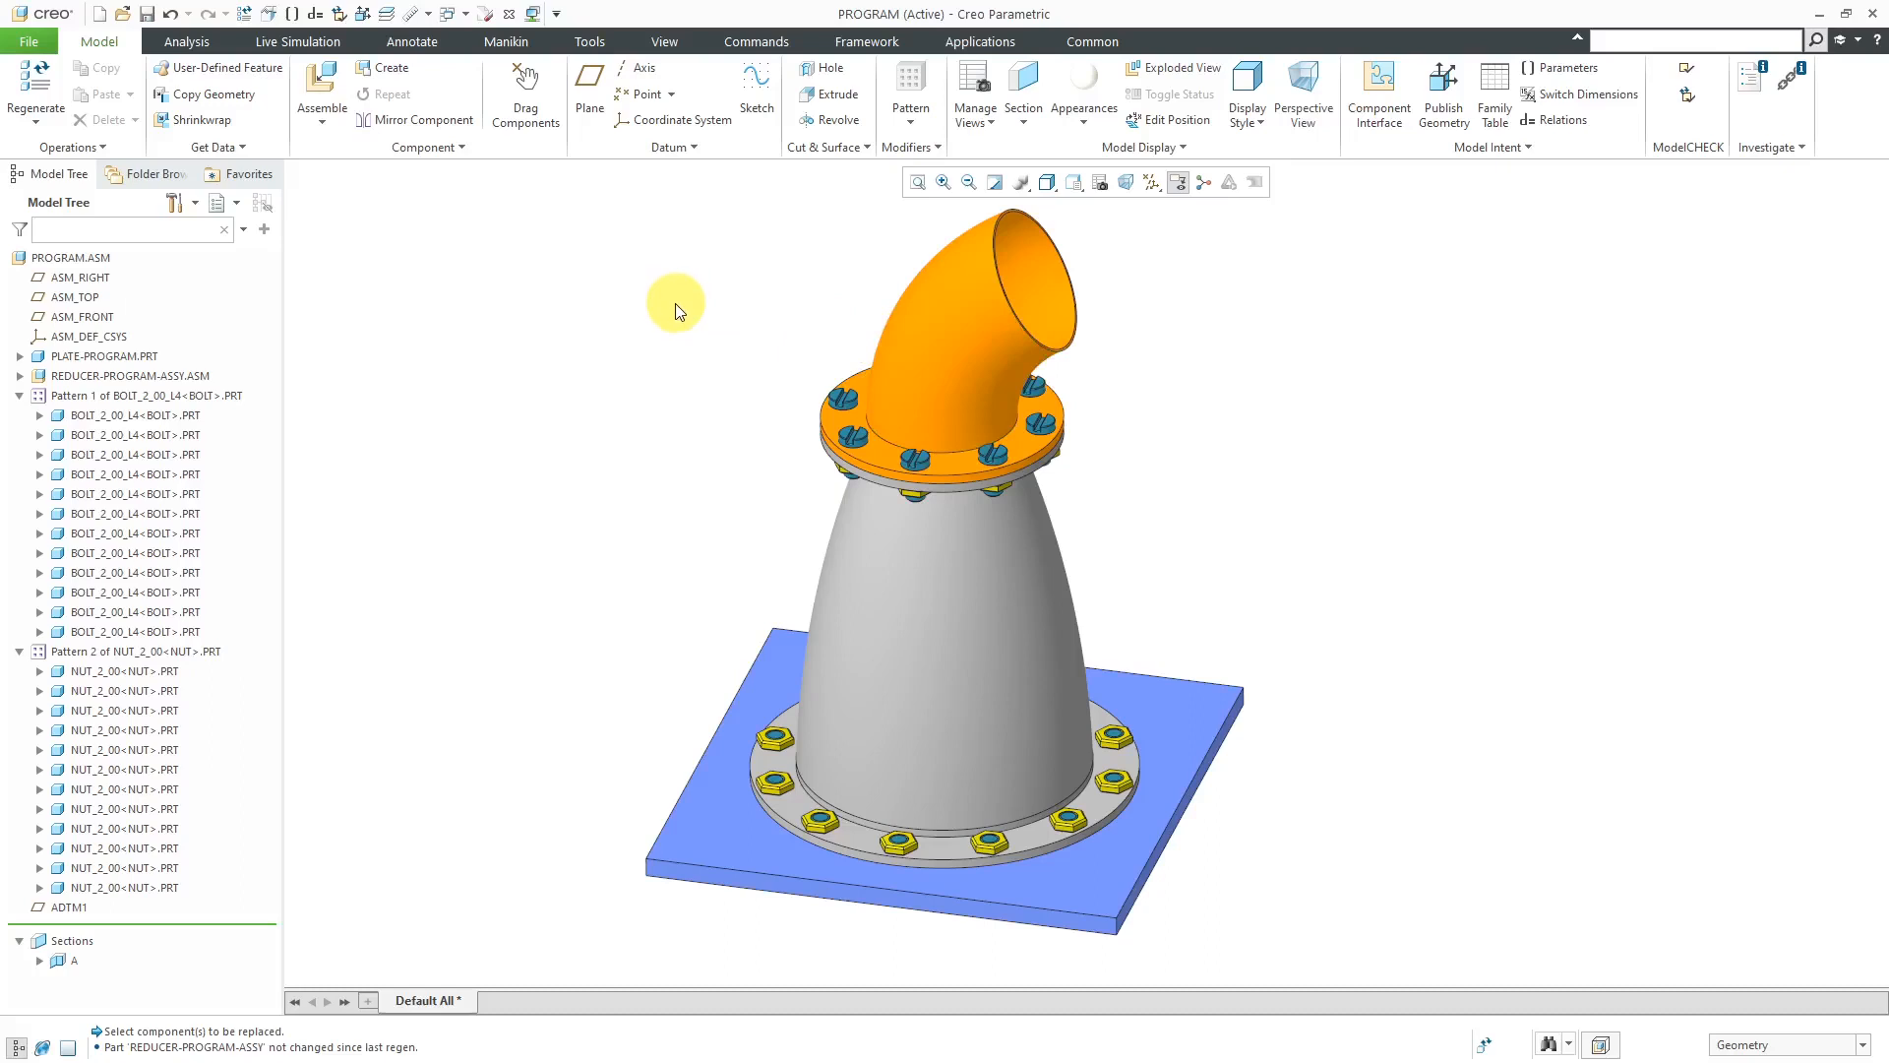
Open the generic model of the first bolt in the bolt pattern.
left_click(163, 417)
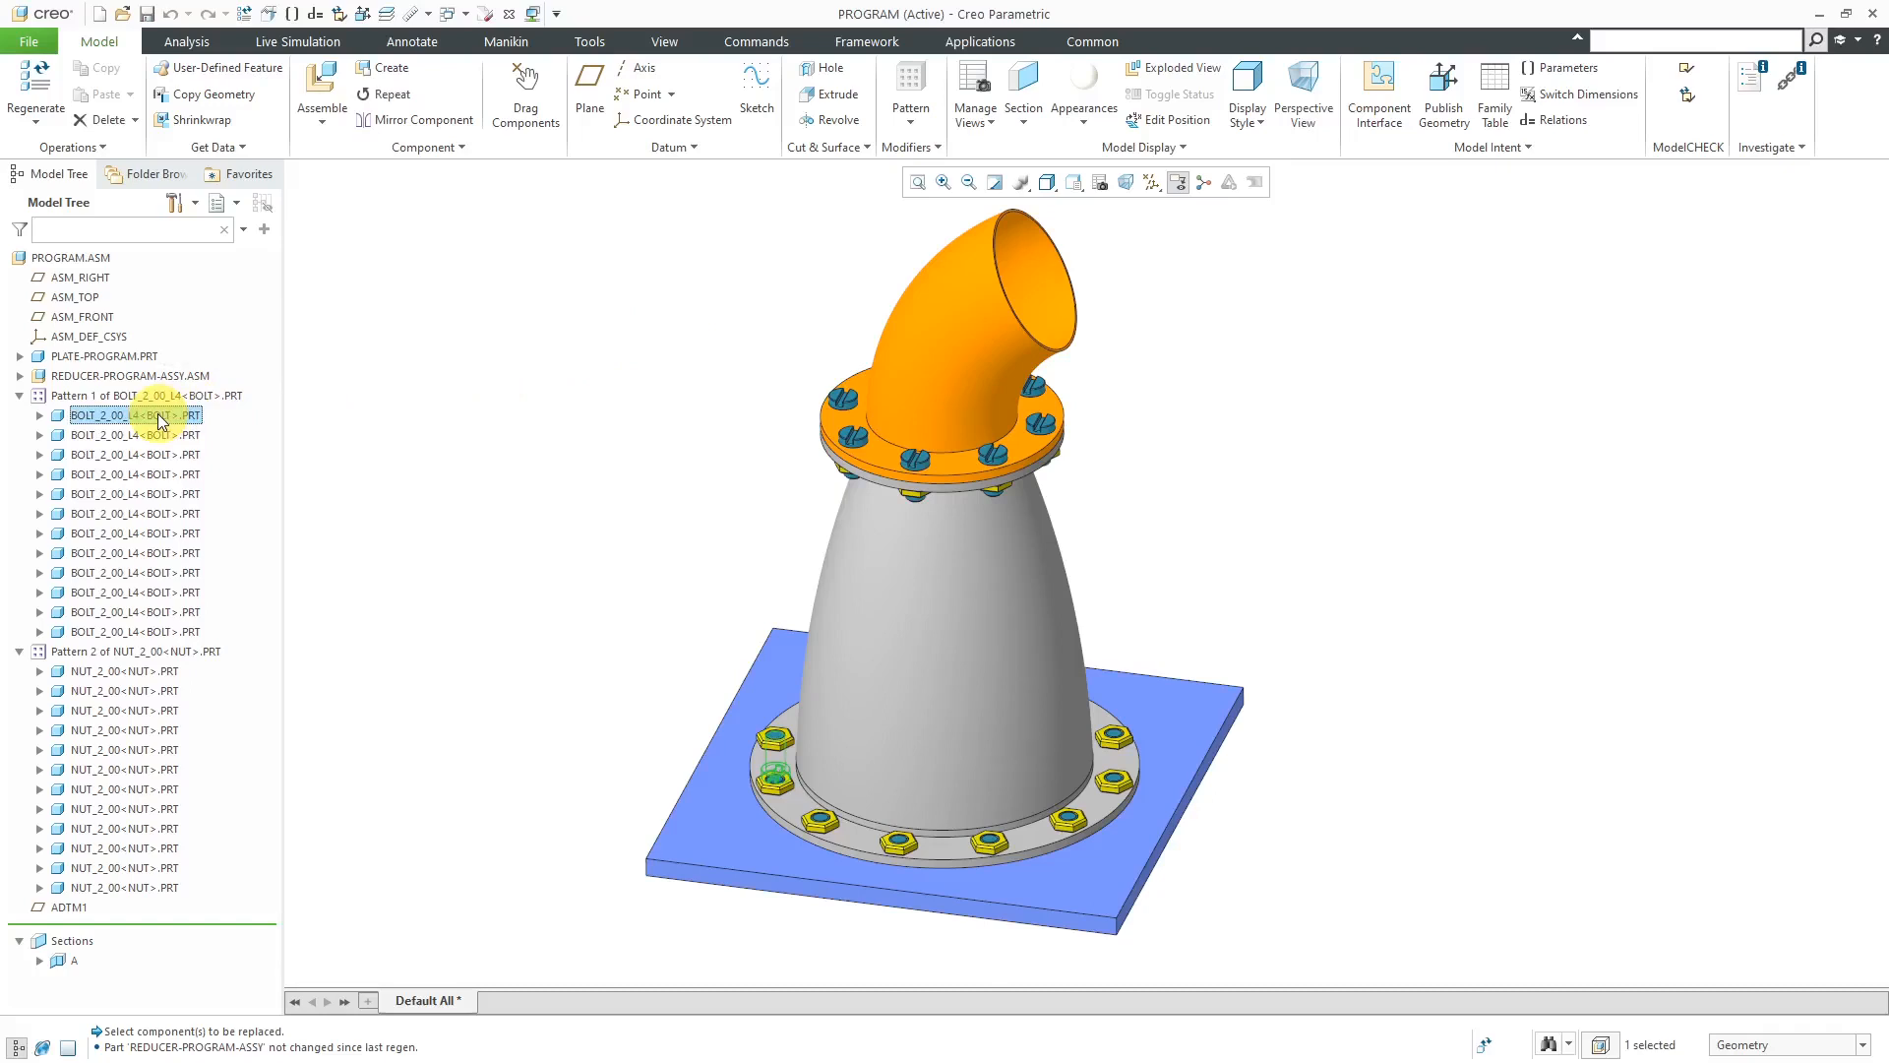
right_click(162, 420)
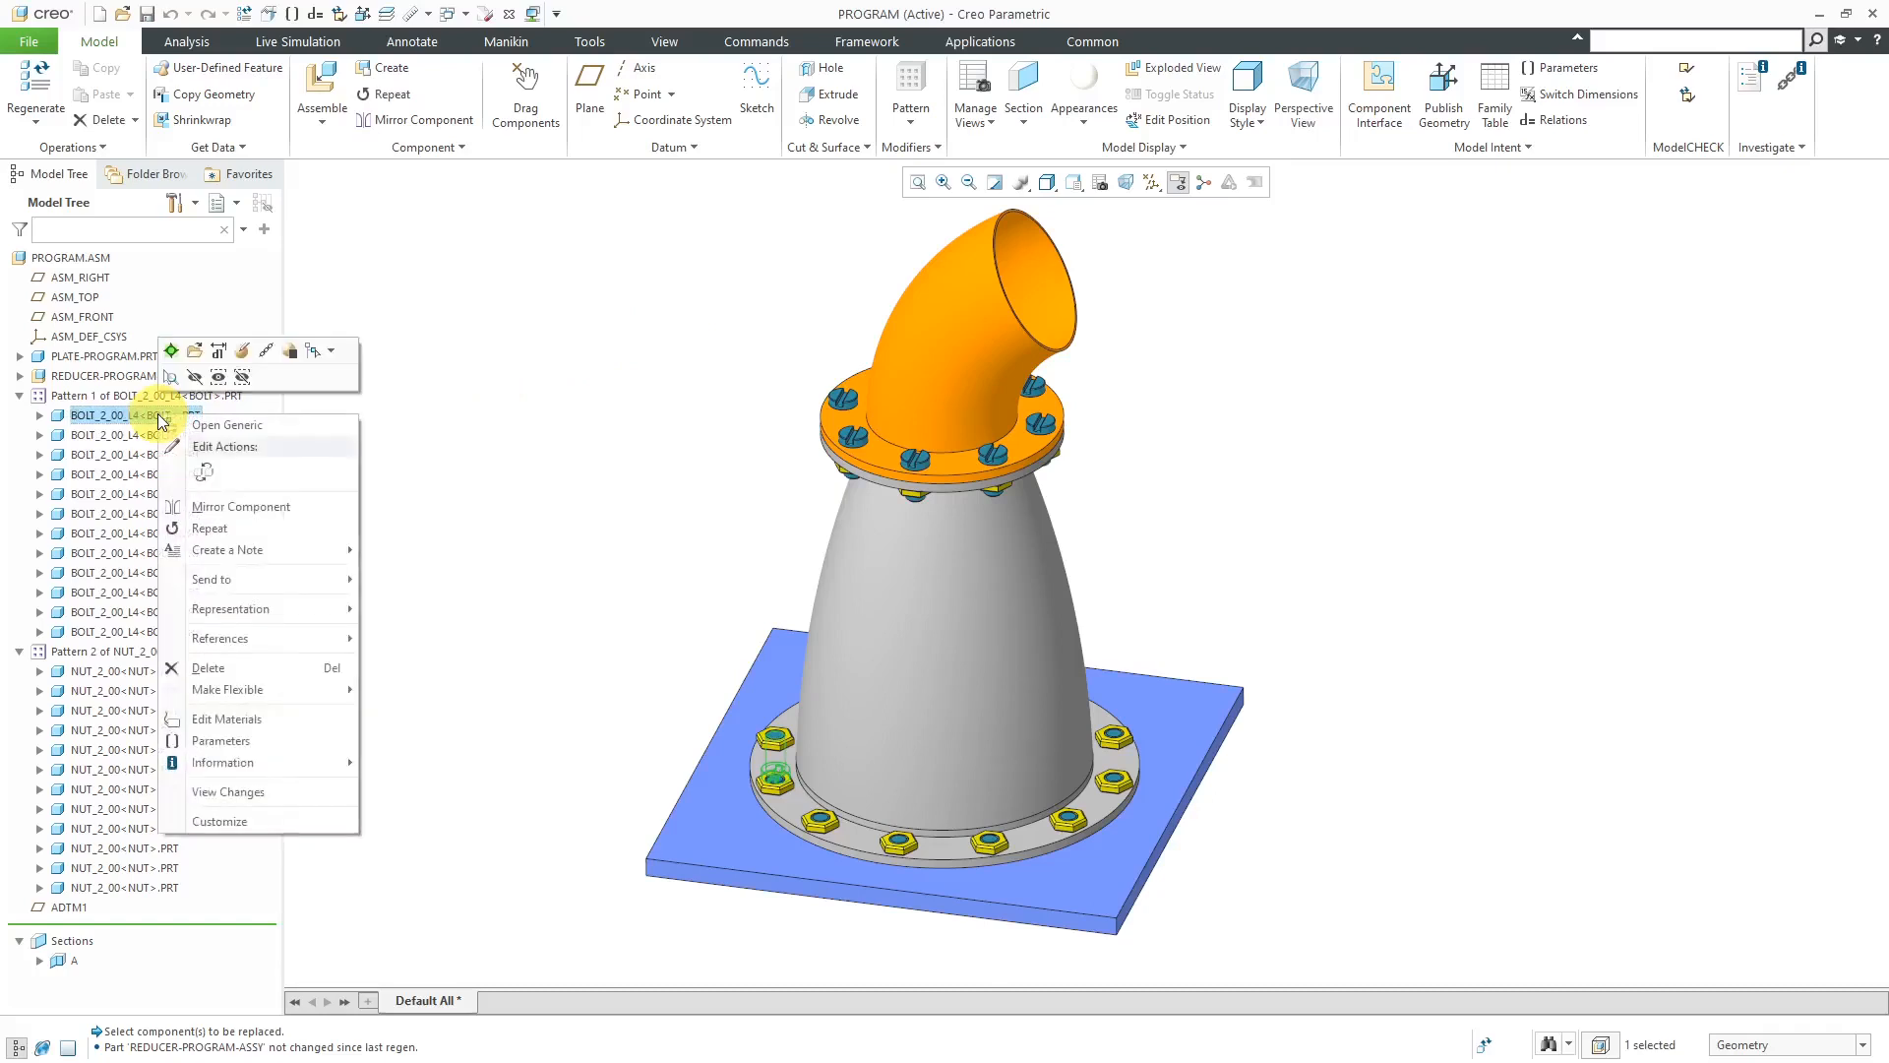
left_click(220, 426)
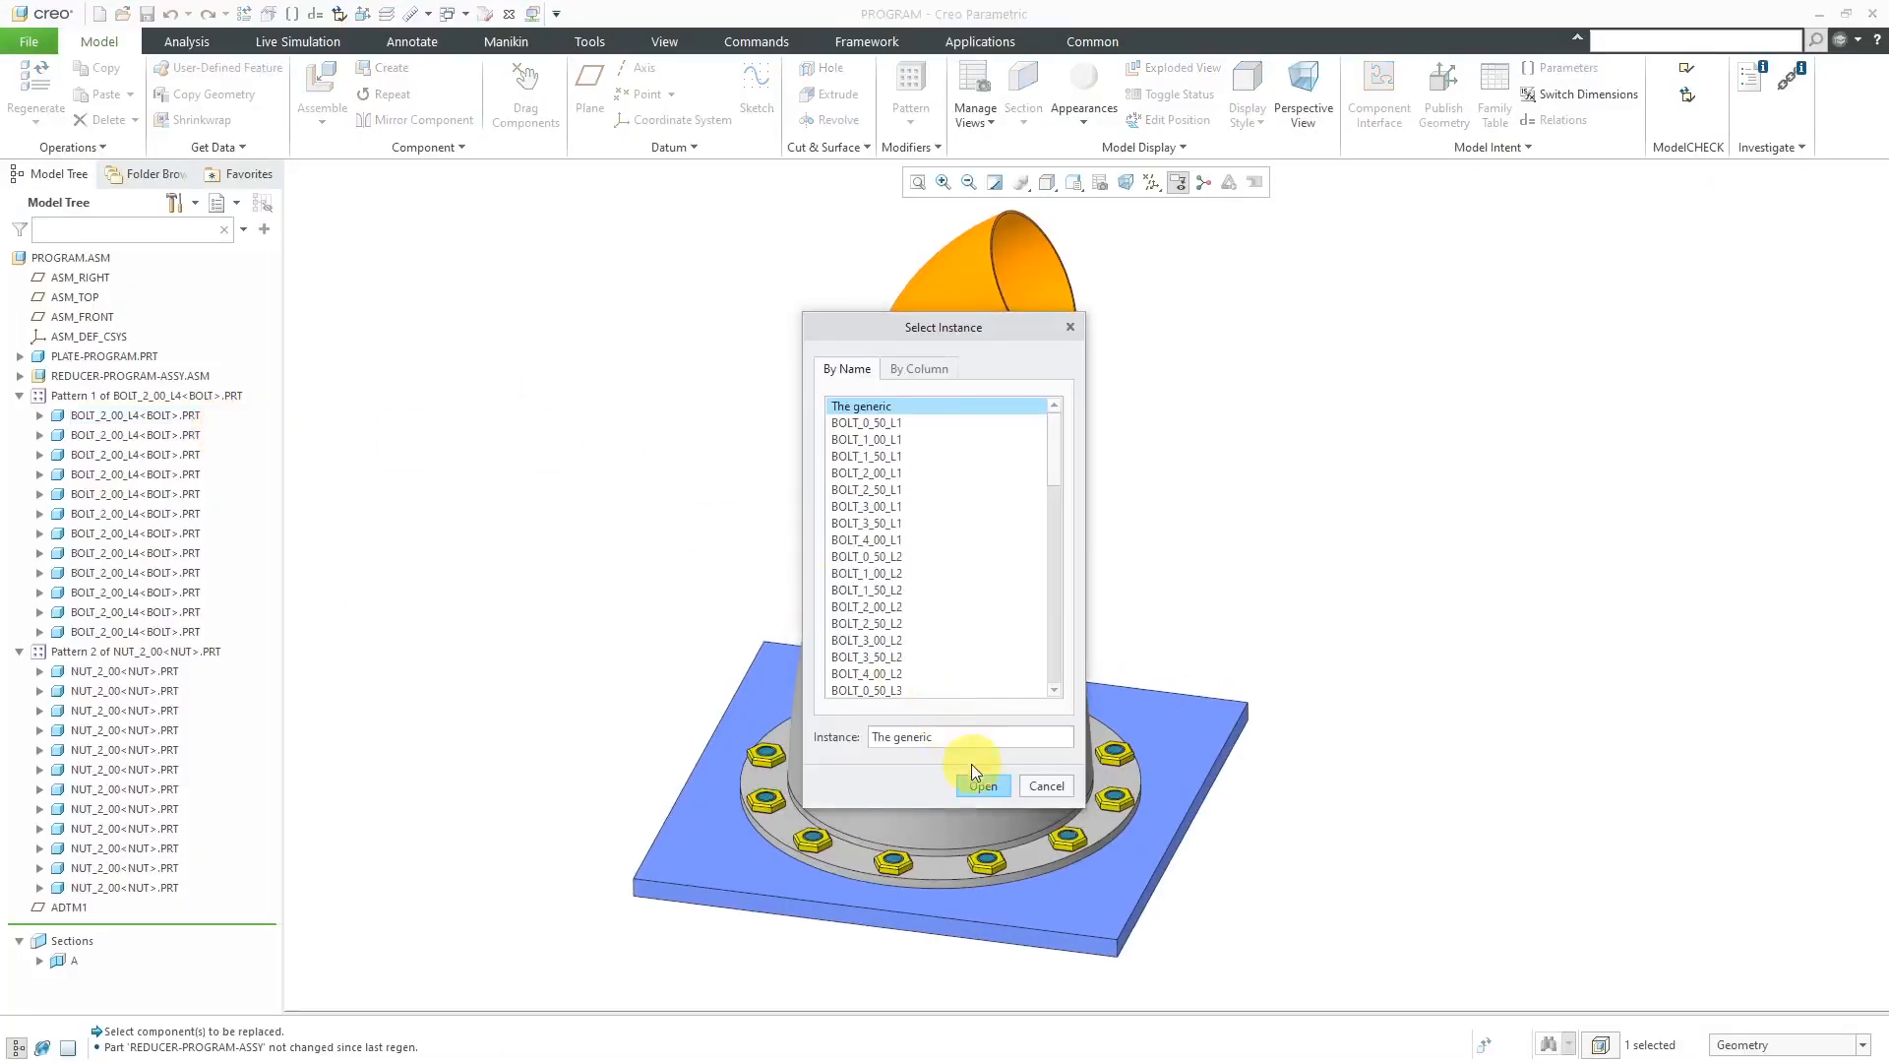
left_click(979, 786)
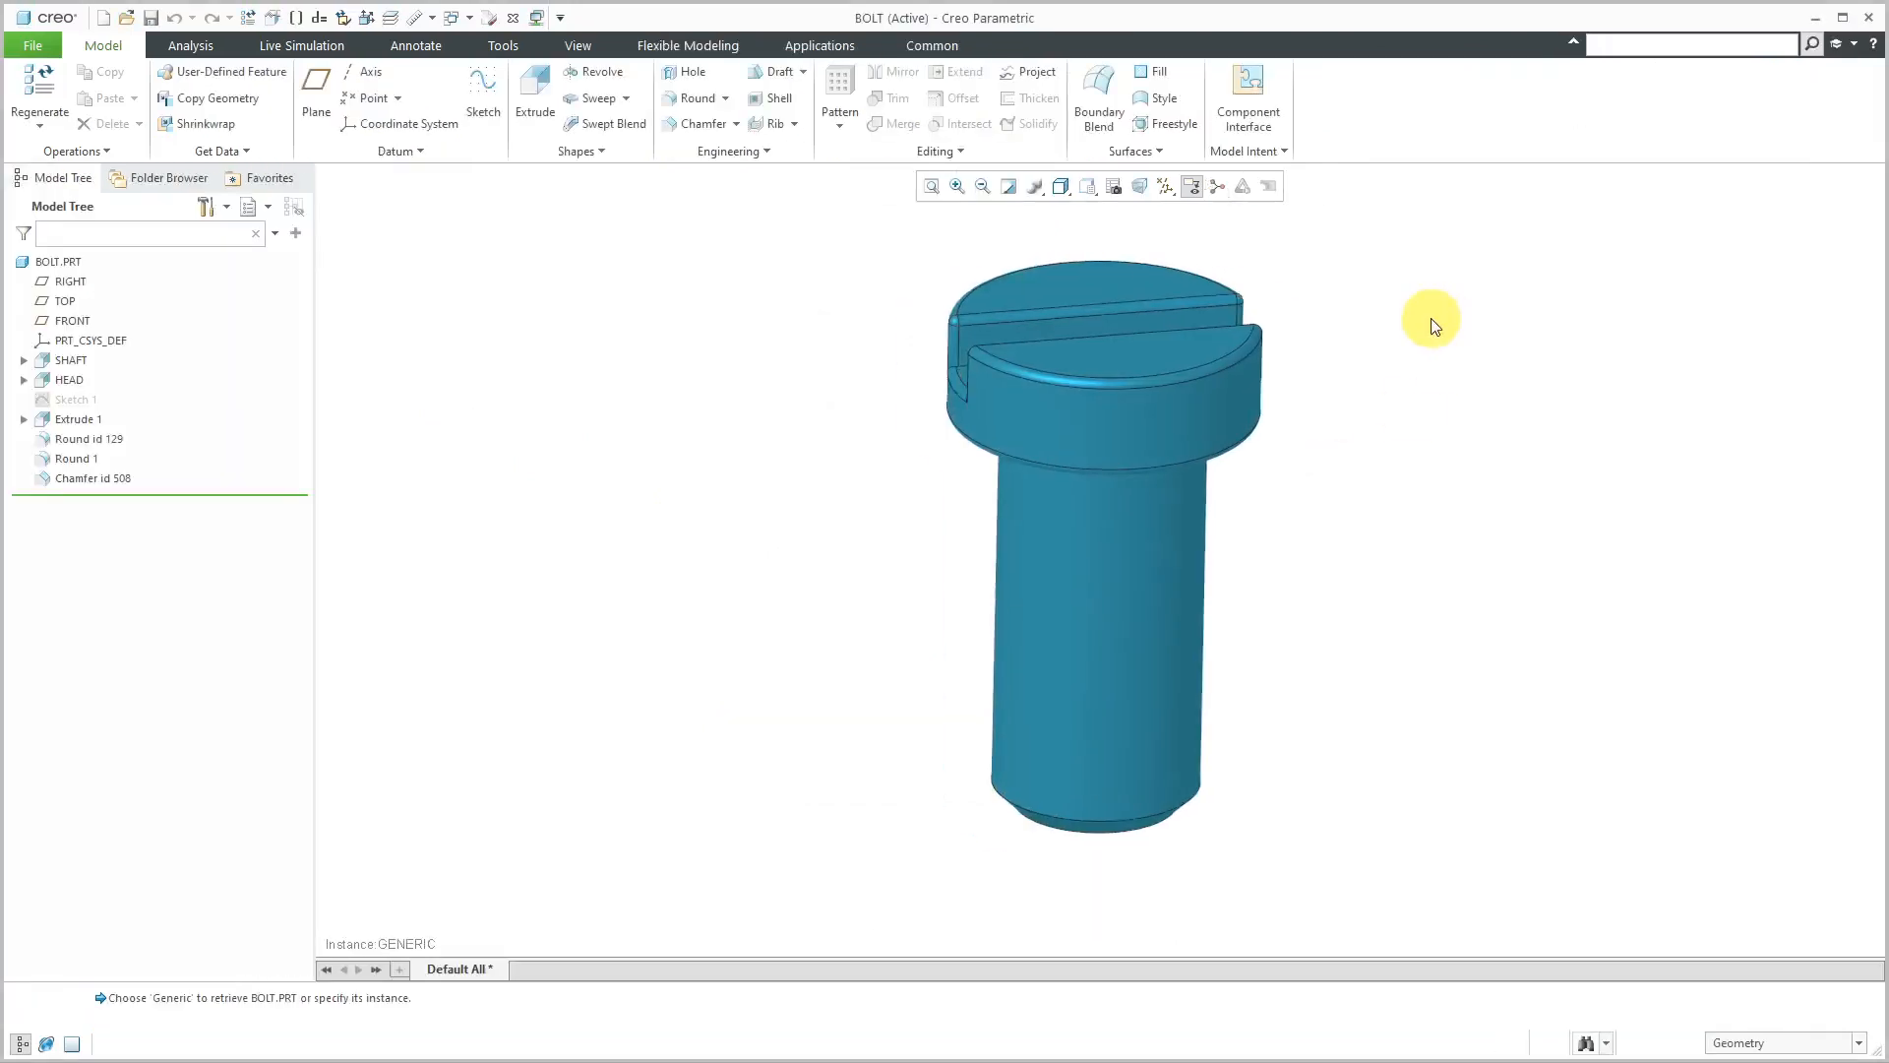
Examine the shaft diameters and lengths in the bolt's family table, leave it unchanged and close the bolt window.
left_click(1259, 154)
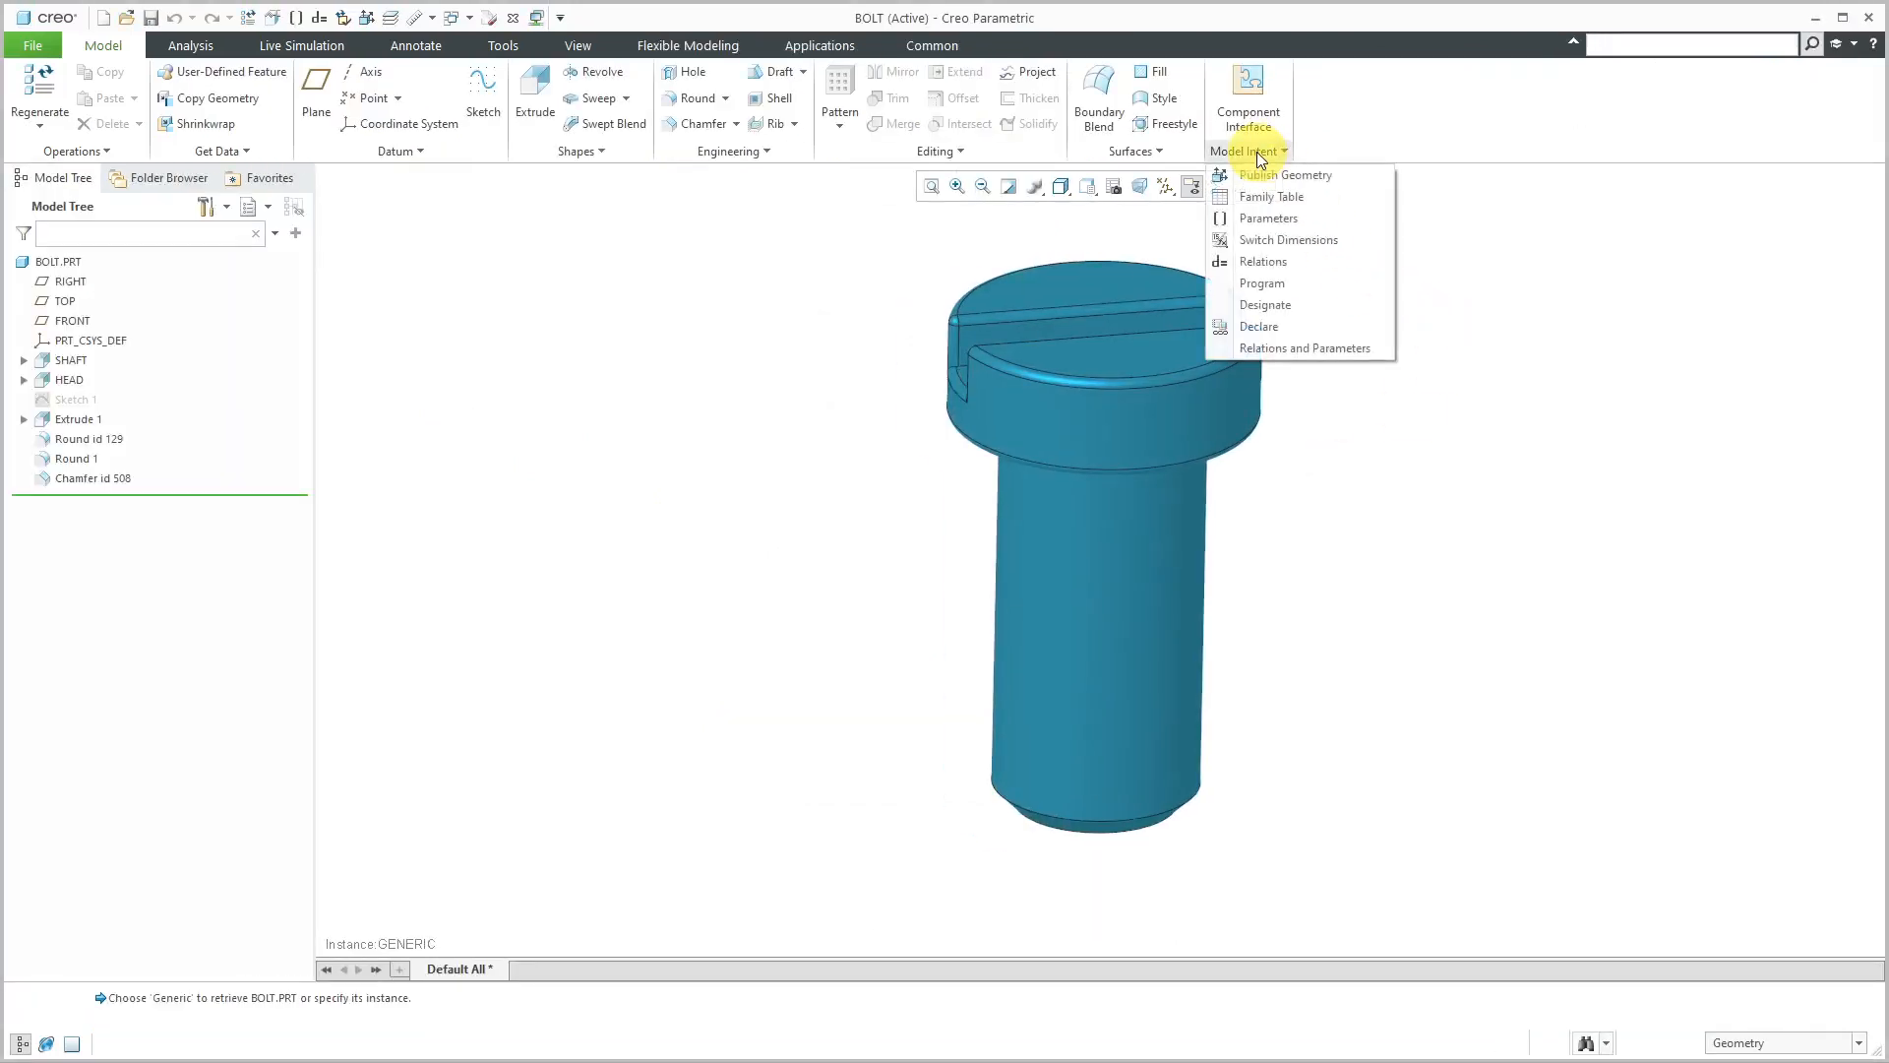
left_click(1275, 200)
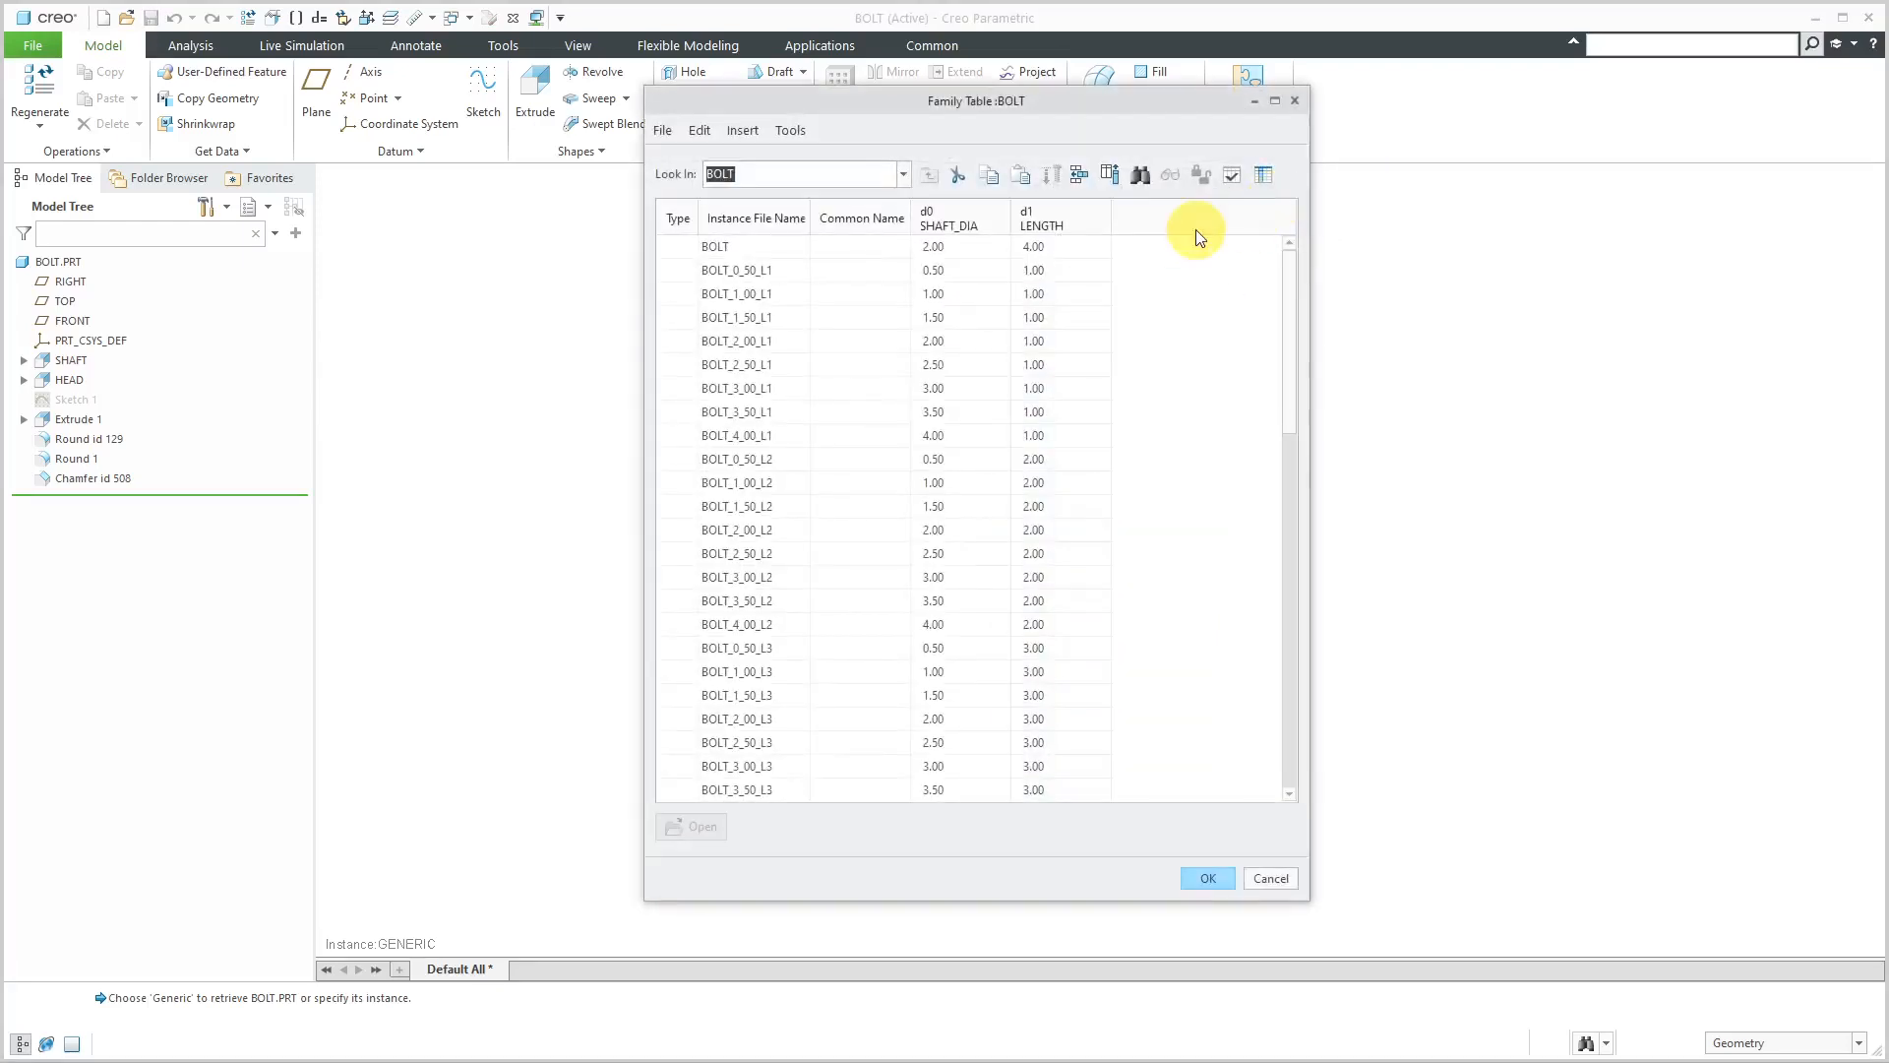
mouse_move(1286, 337)
left_mouse_down()
mouse_move(1269, 712)
mouse_move(1283, 317)
left_mouse_up()
left_click(1270, 878)
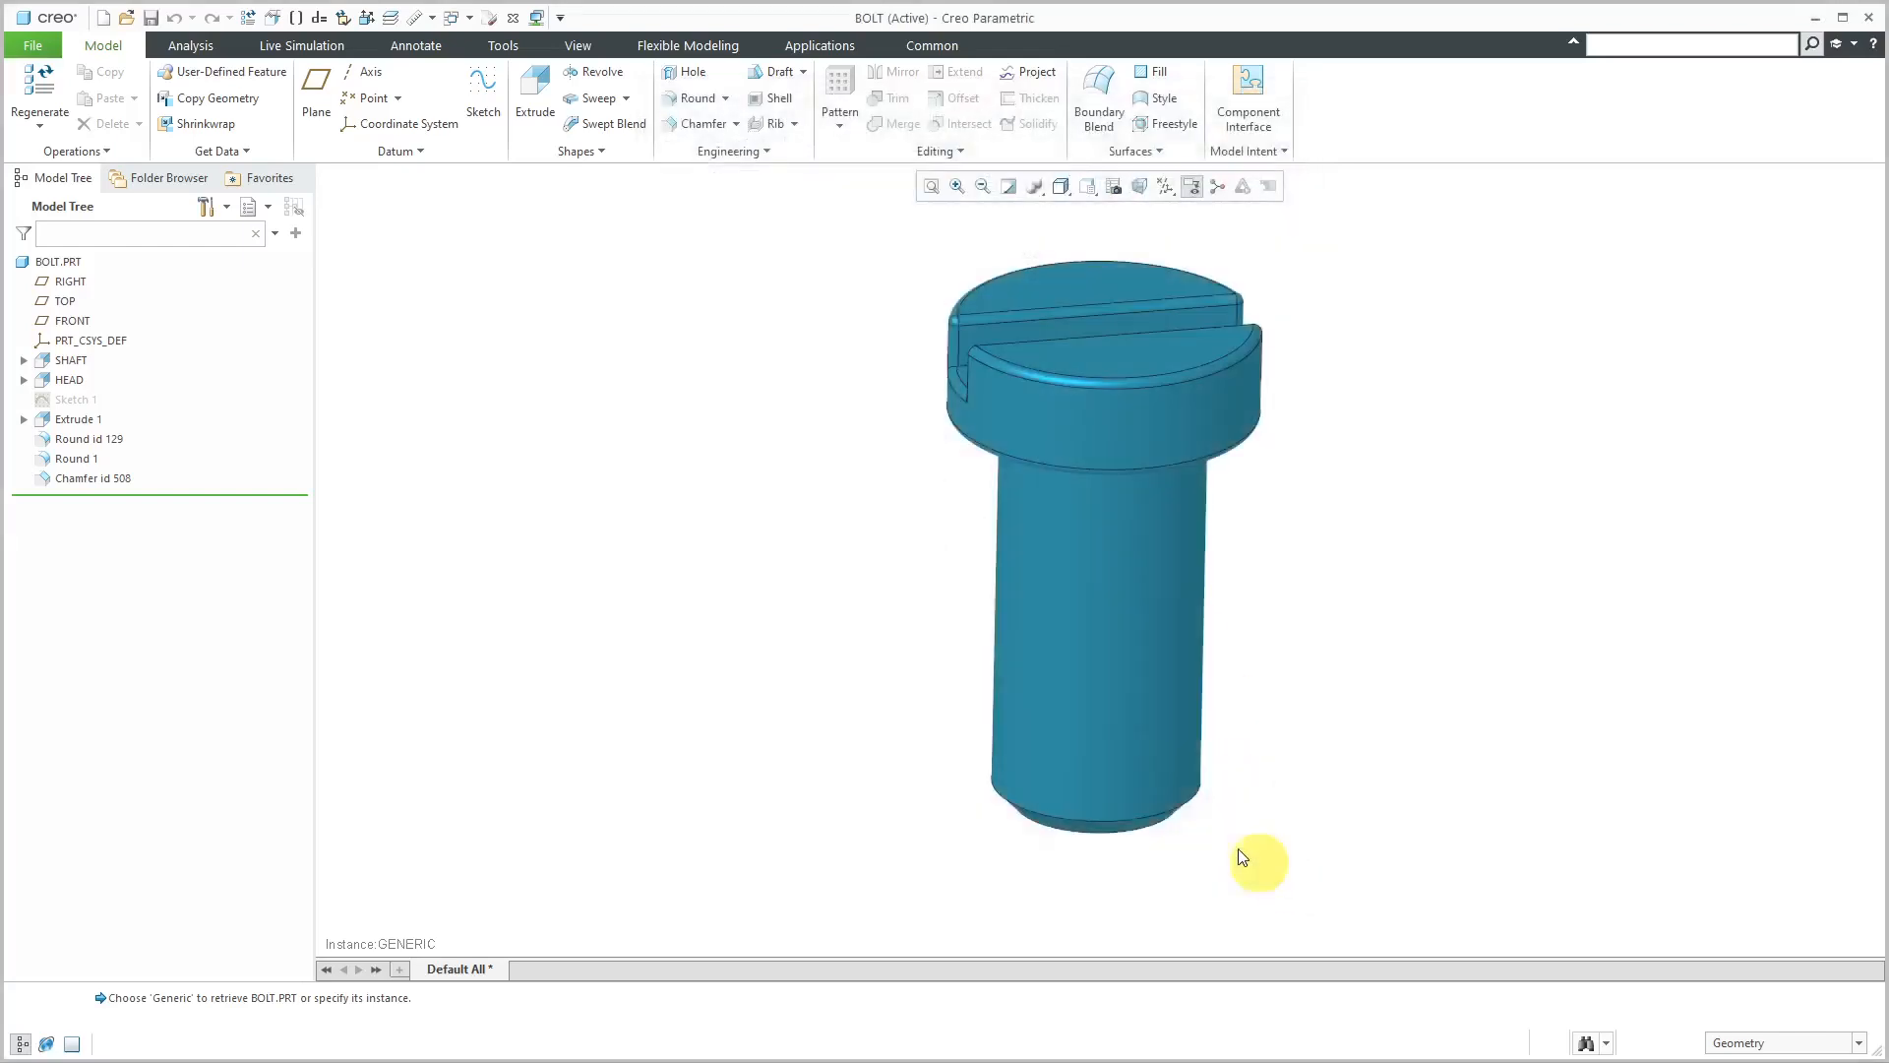
left_click(512, 18)
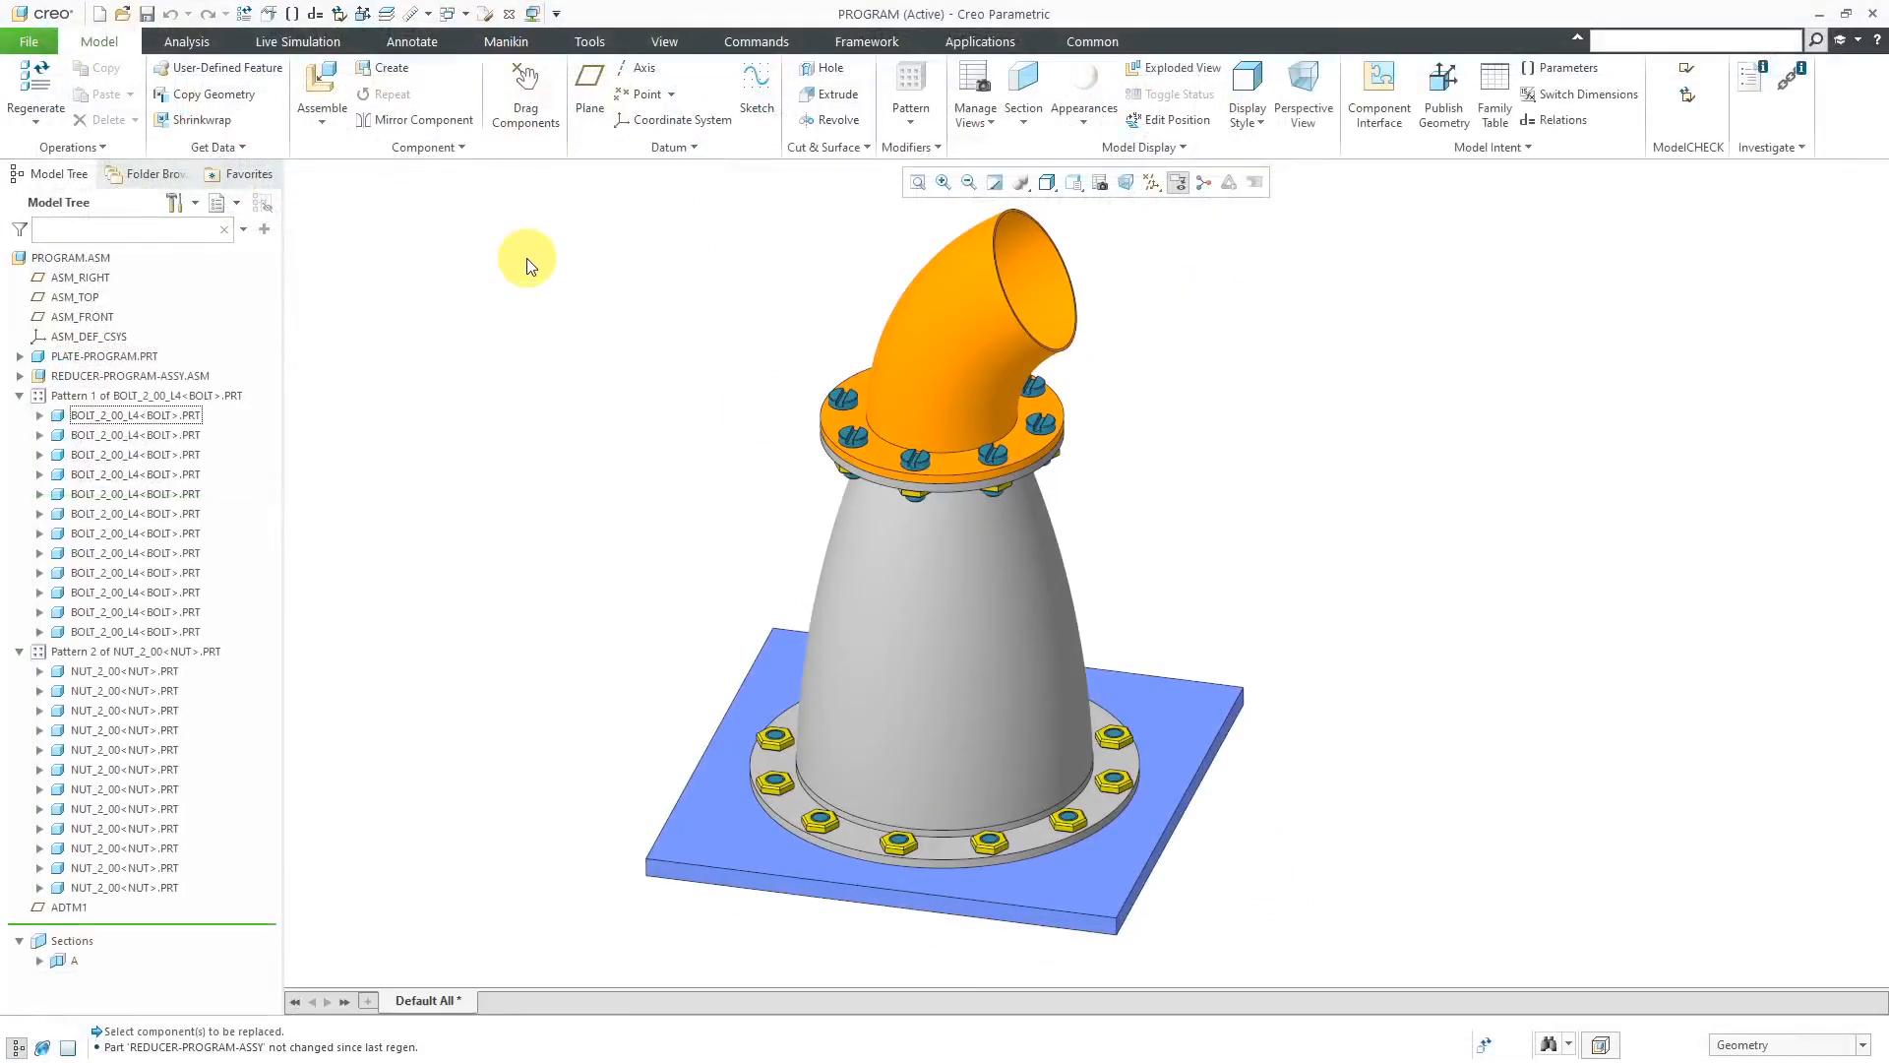
Open the generic model of the first nut in the nut pattern.
left_click(144, 671)
right_click(144, 671)
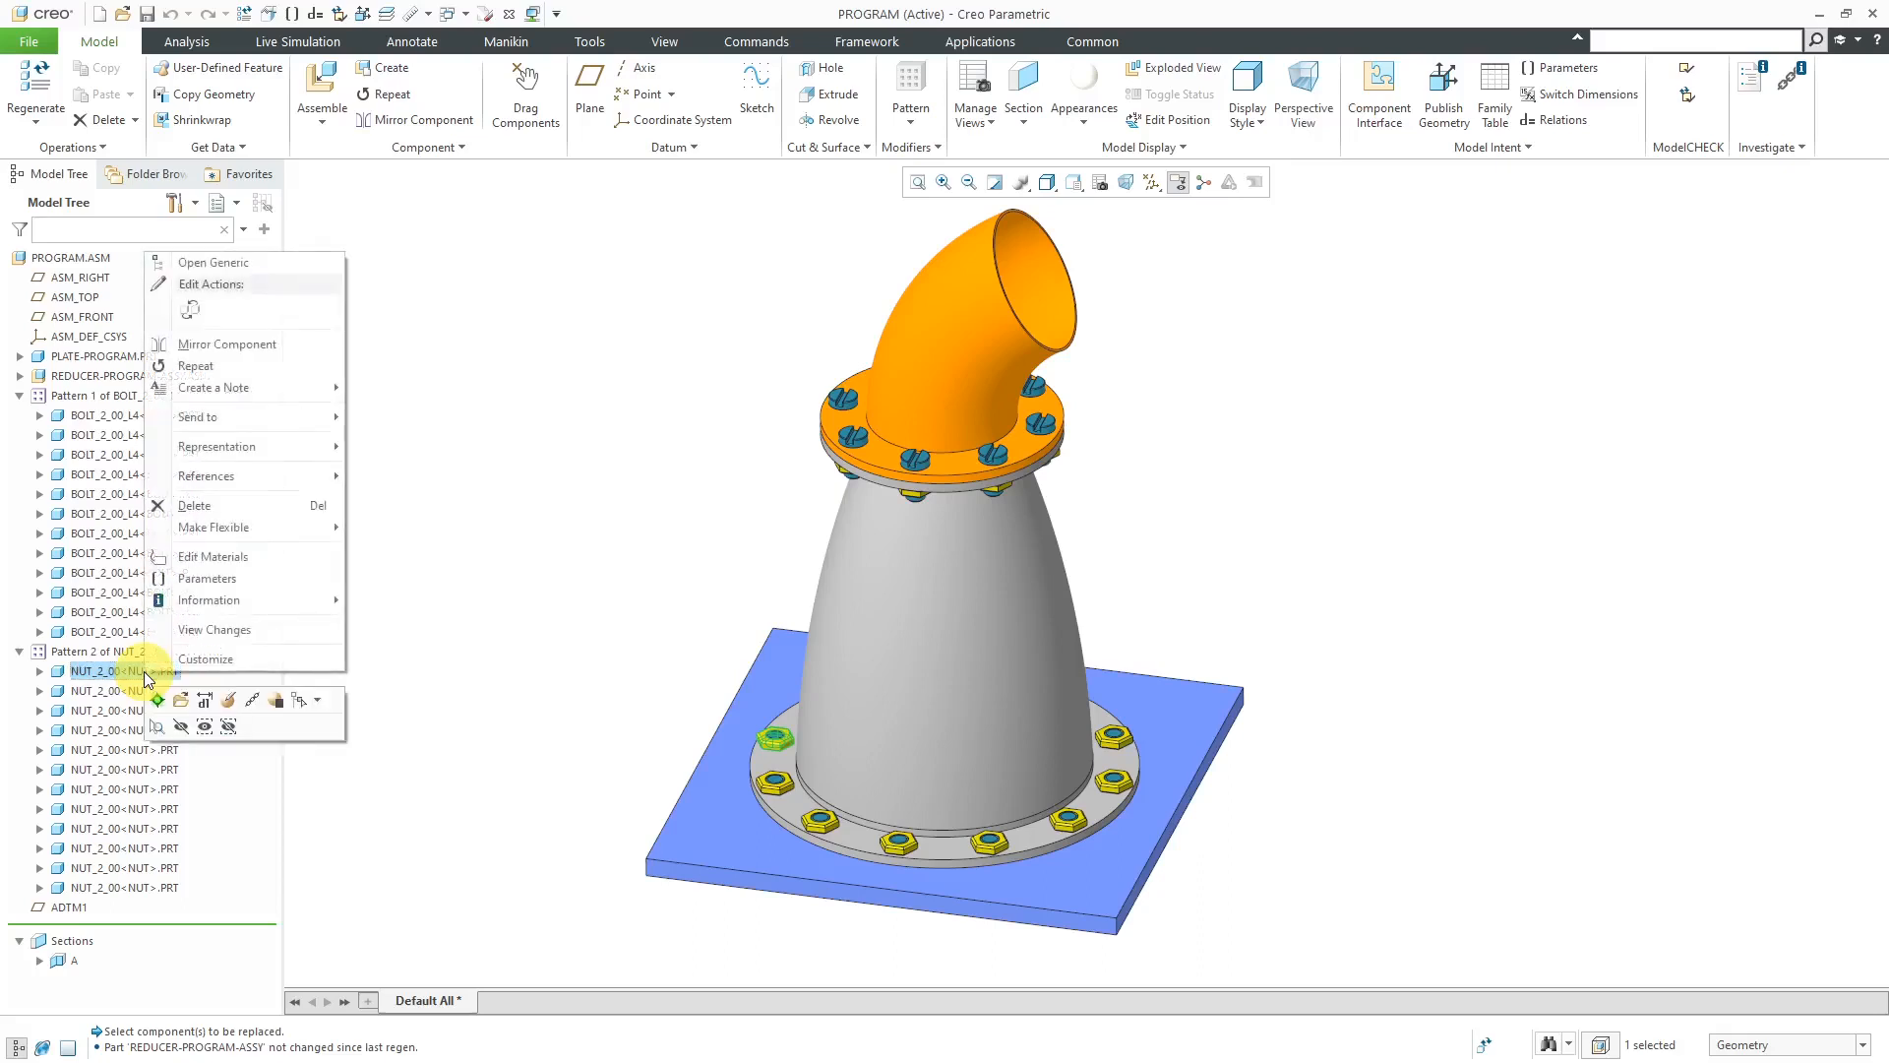
left_click(208, 264)
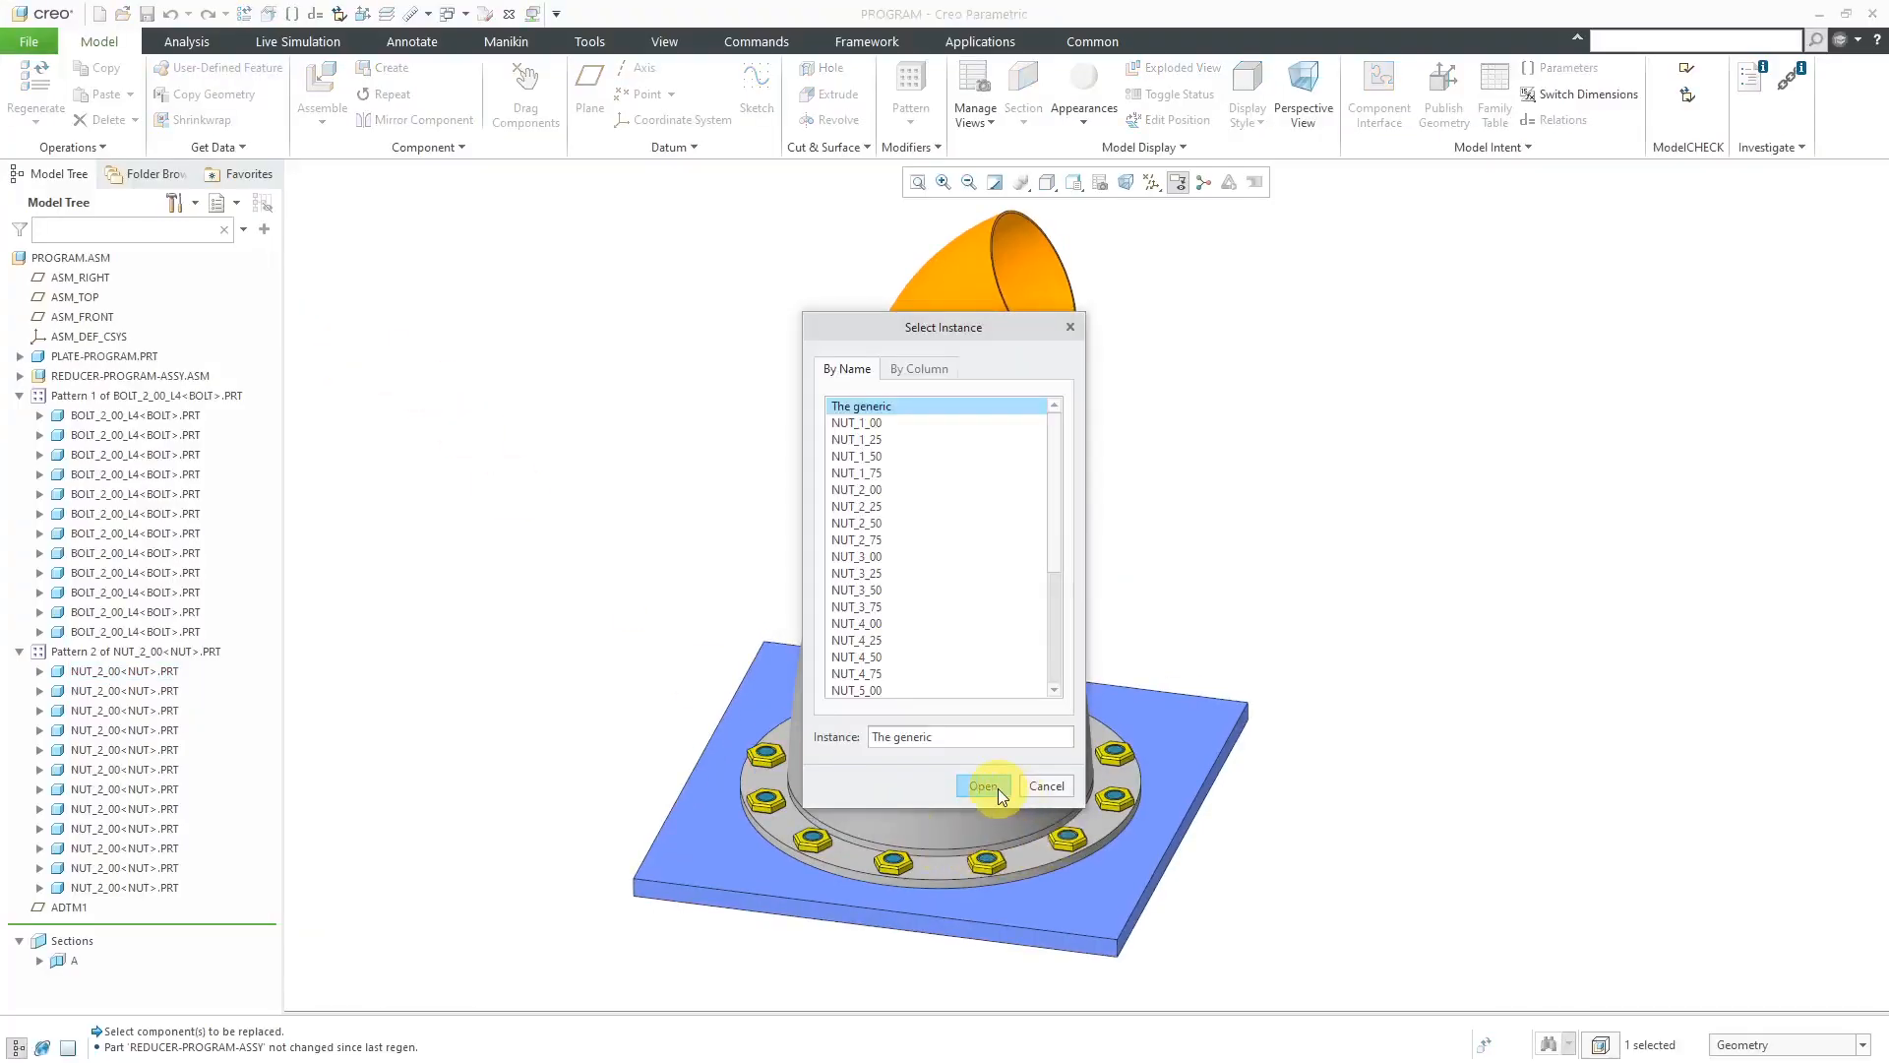
left_click(984, 785)
Examine the diameters and heights in the nut's family table, leave it unchanged and close the nut window.
left_click(1273, 151)
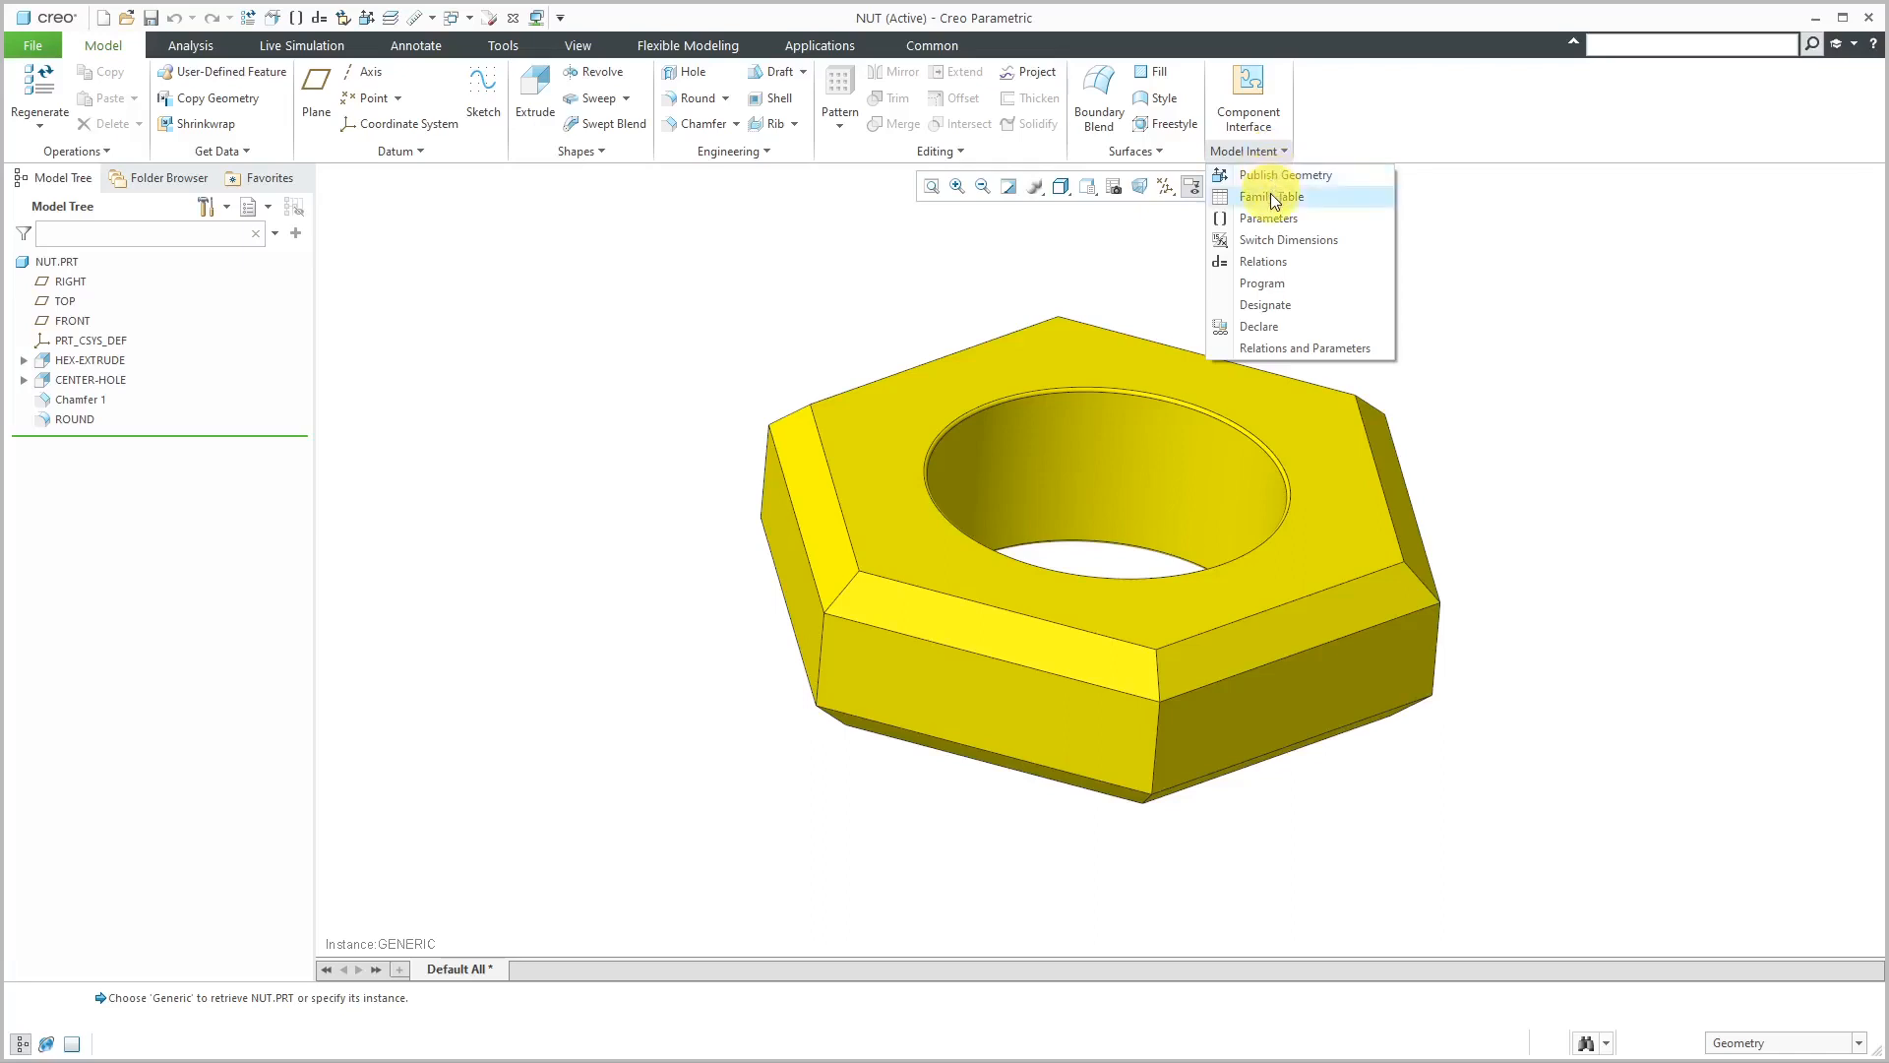
left_click(1271, 196)
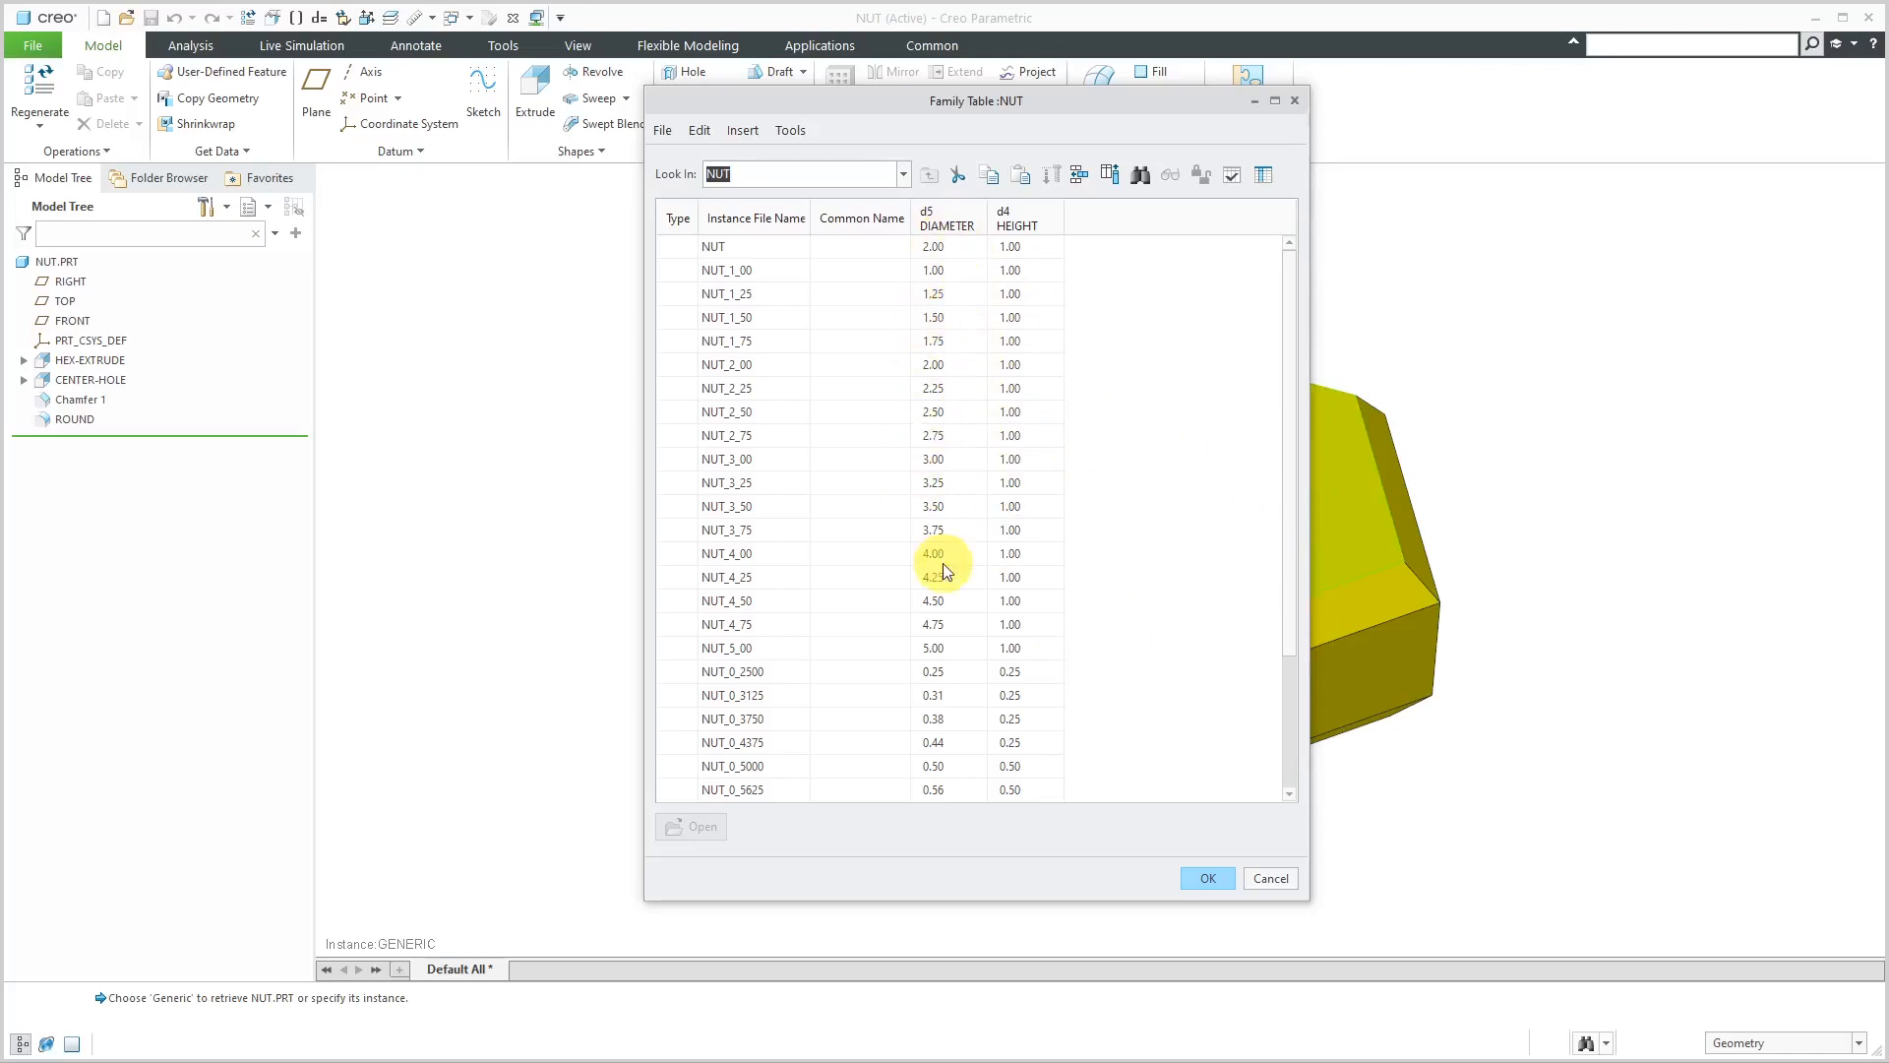
left_click(1271, 878)
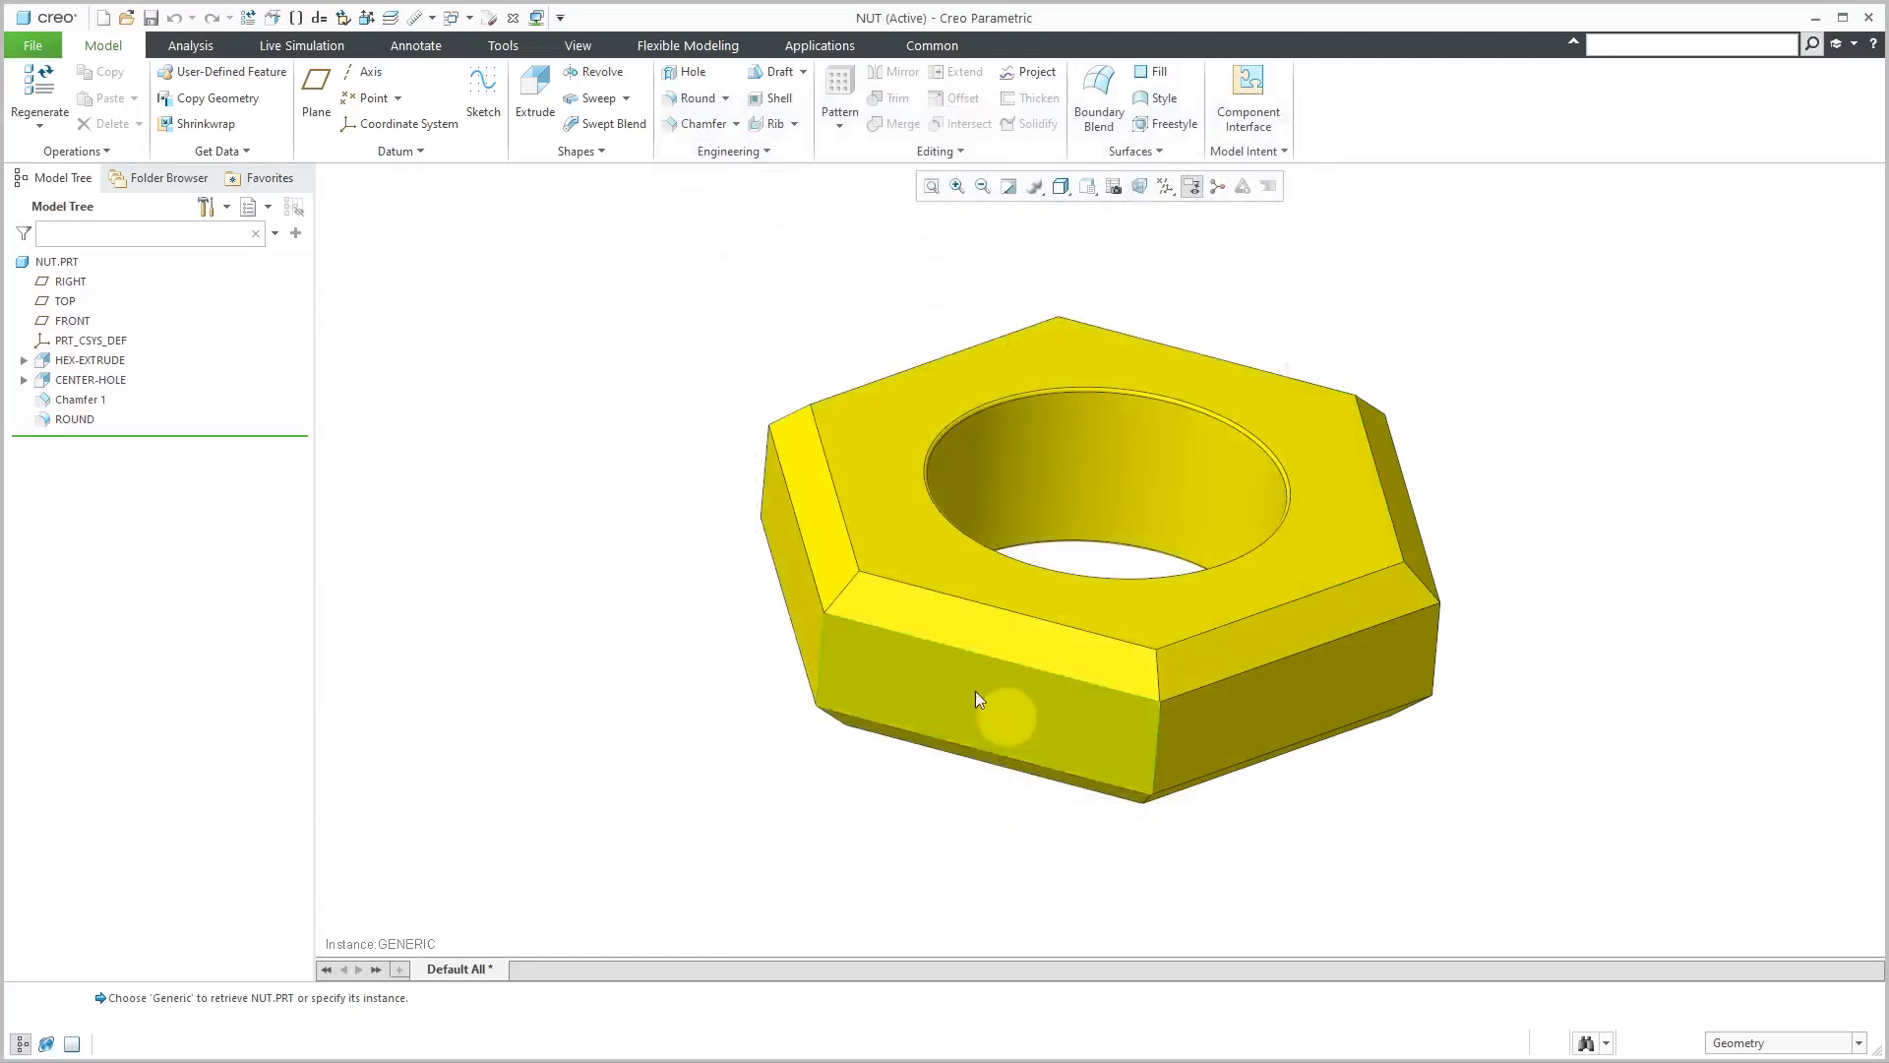
left_click(514, 18)
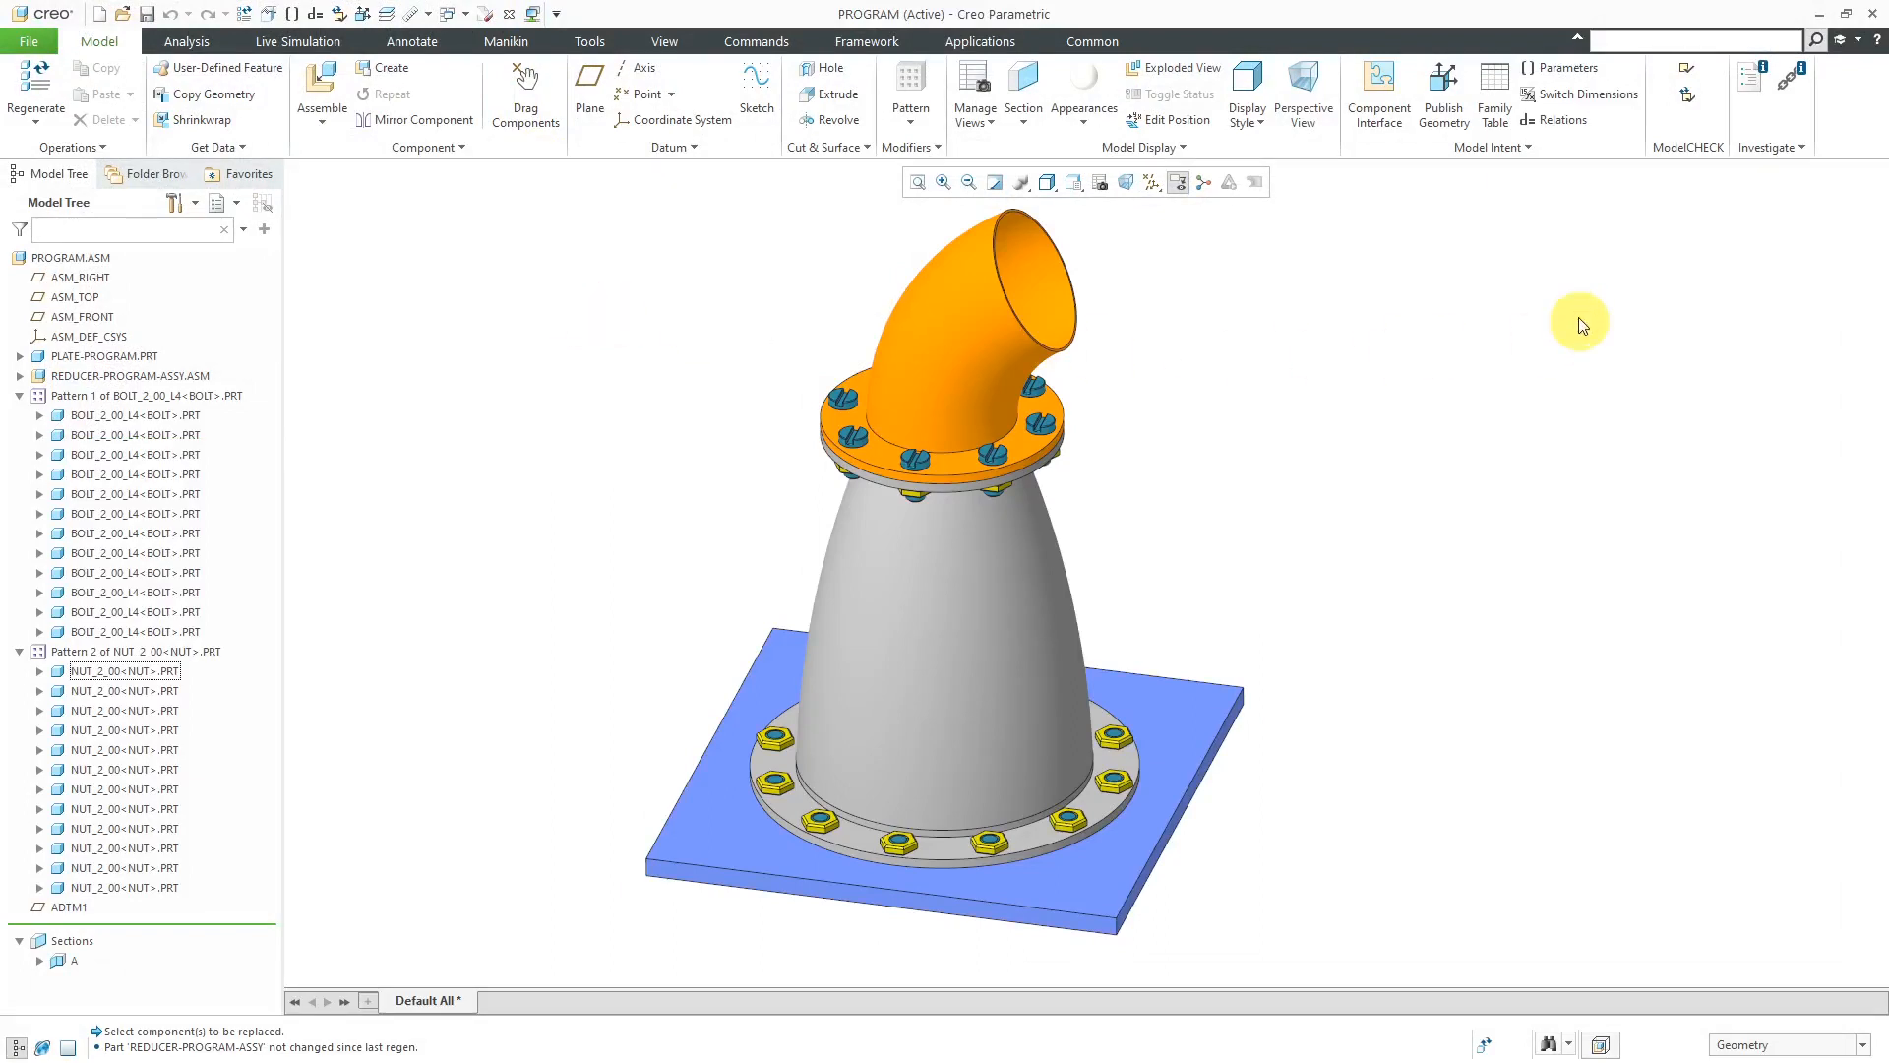
Open the PROGRAM assembly's program design for editing.
left_click(1496, 153)
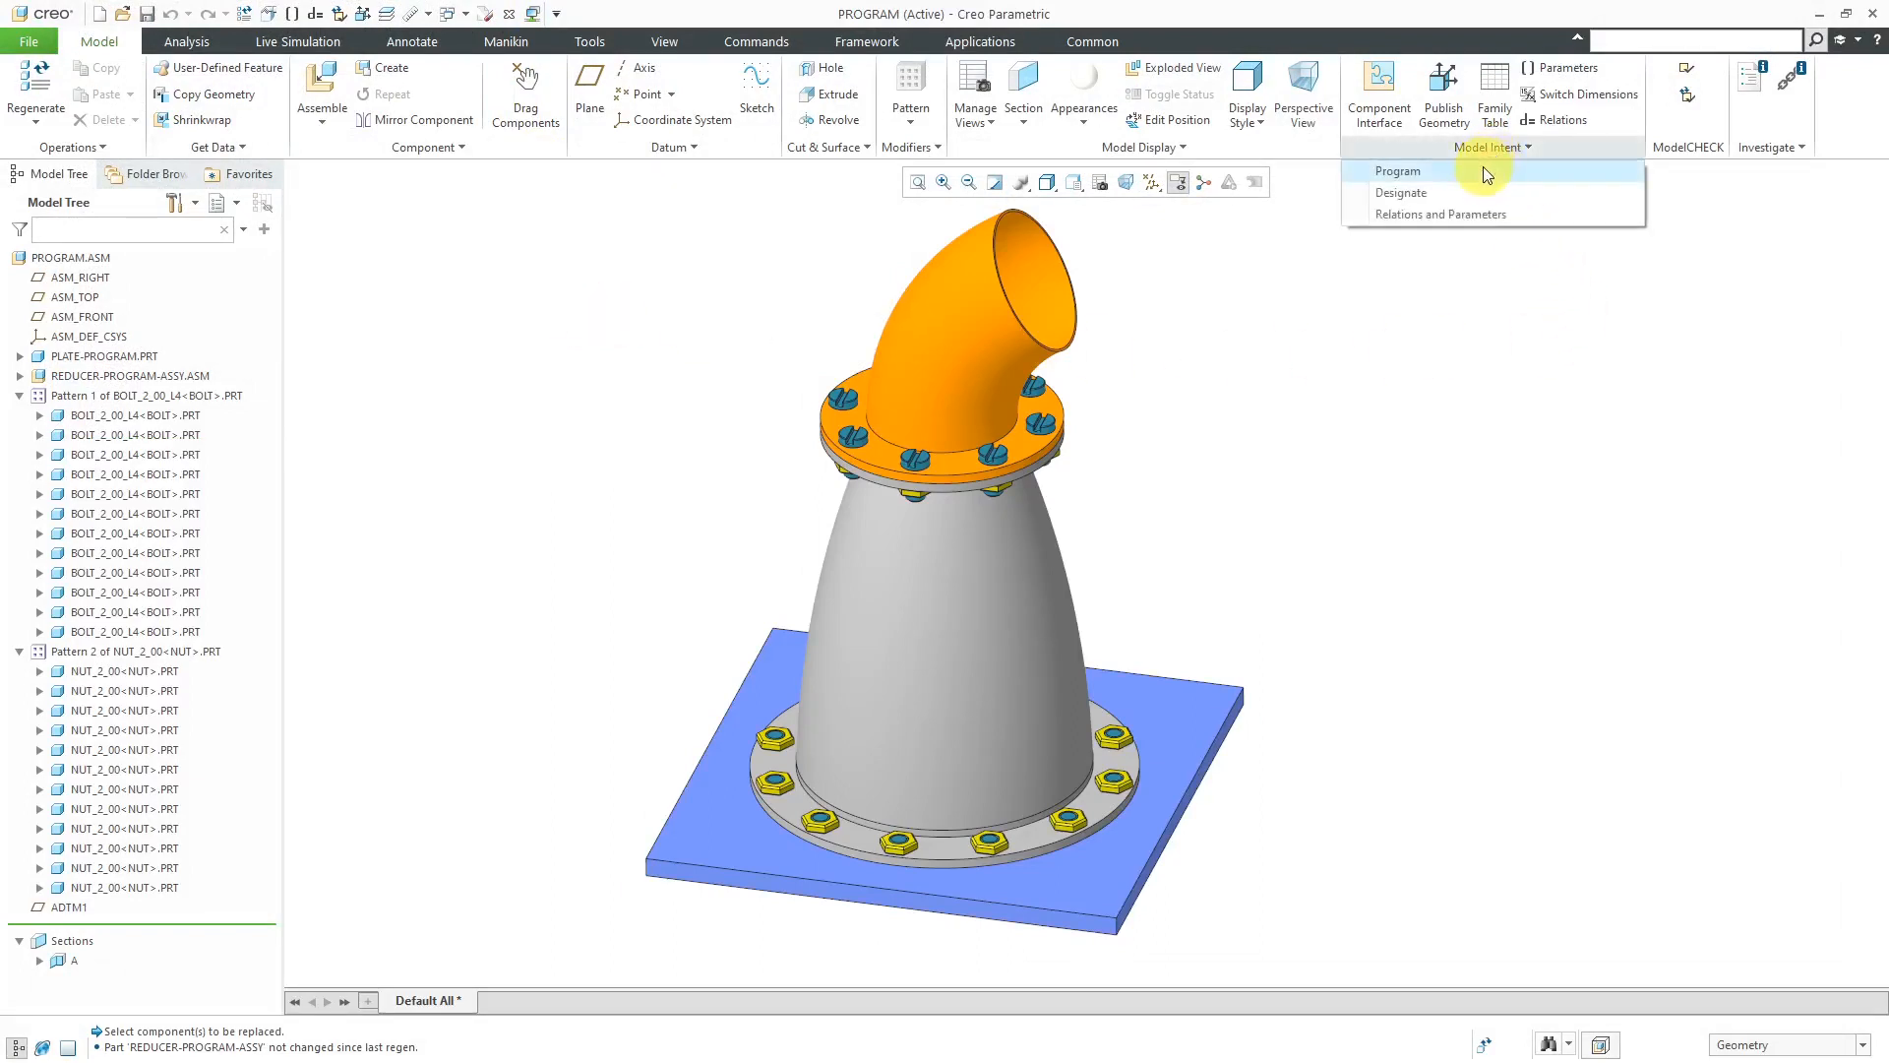
left_click(1483, 171)
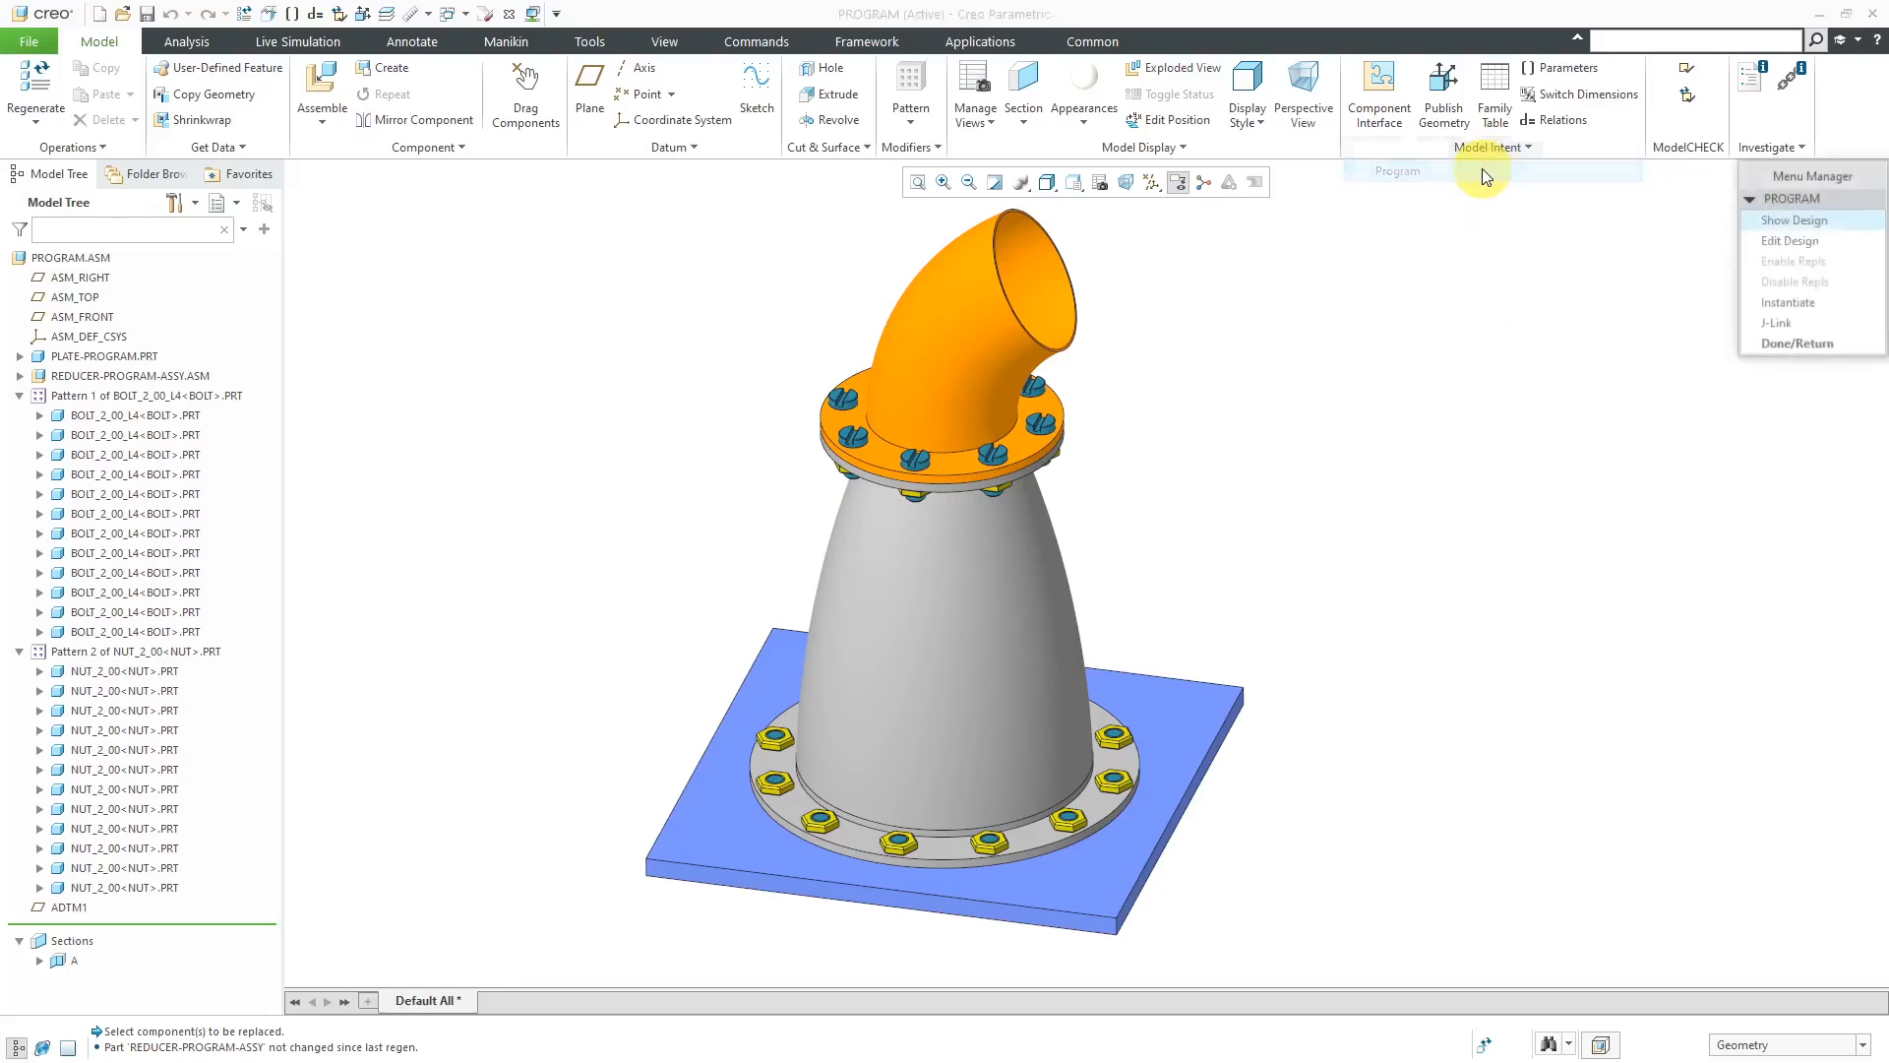
left_click(1794, 244)
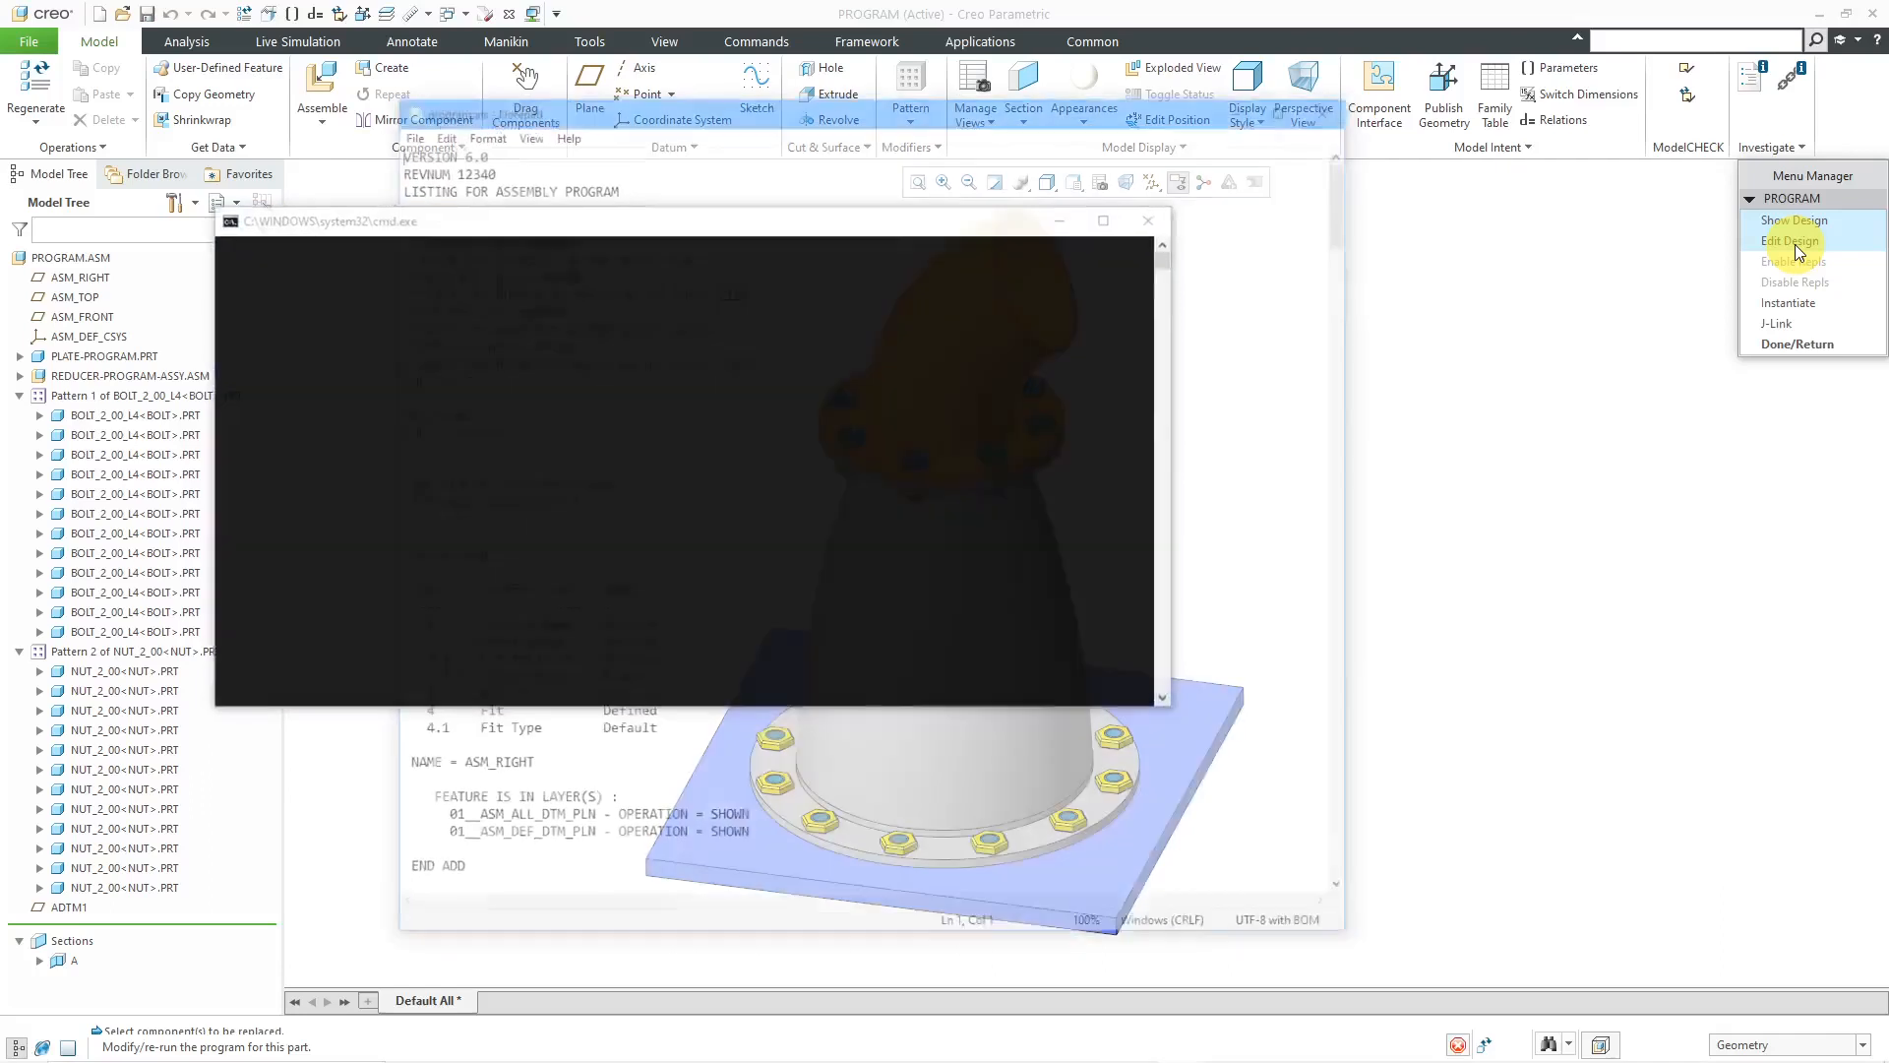
Add a HOLE_DIA NUMBER input with the prompt "ENTER THE HOLE DIAMETER" at the end of the INPUT section.
left_click(785, 360)
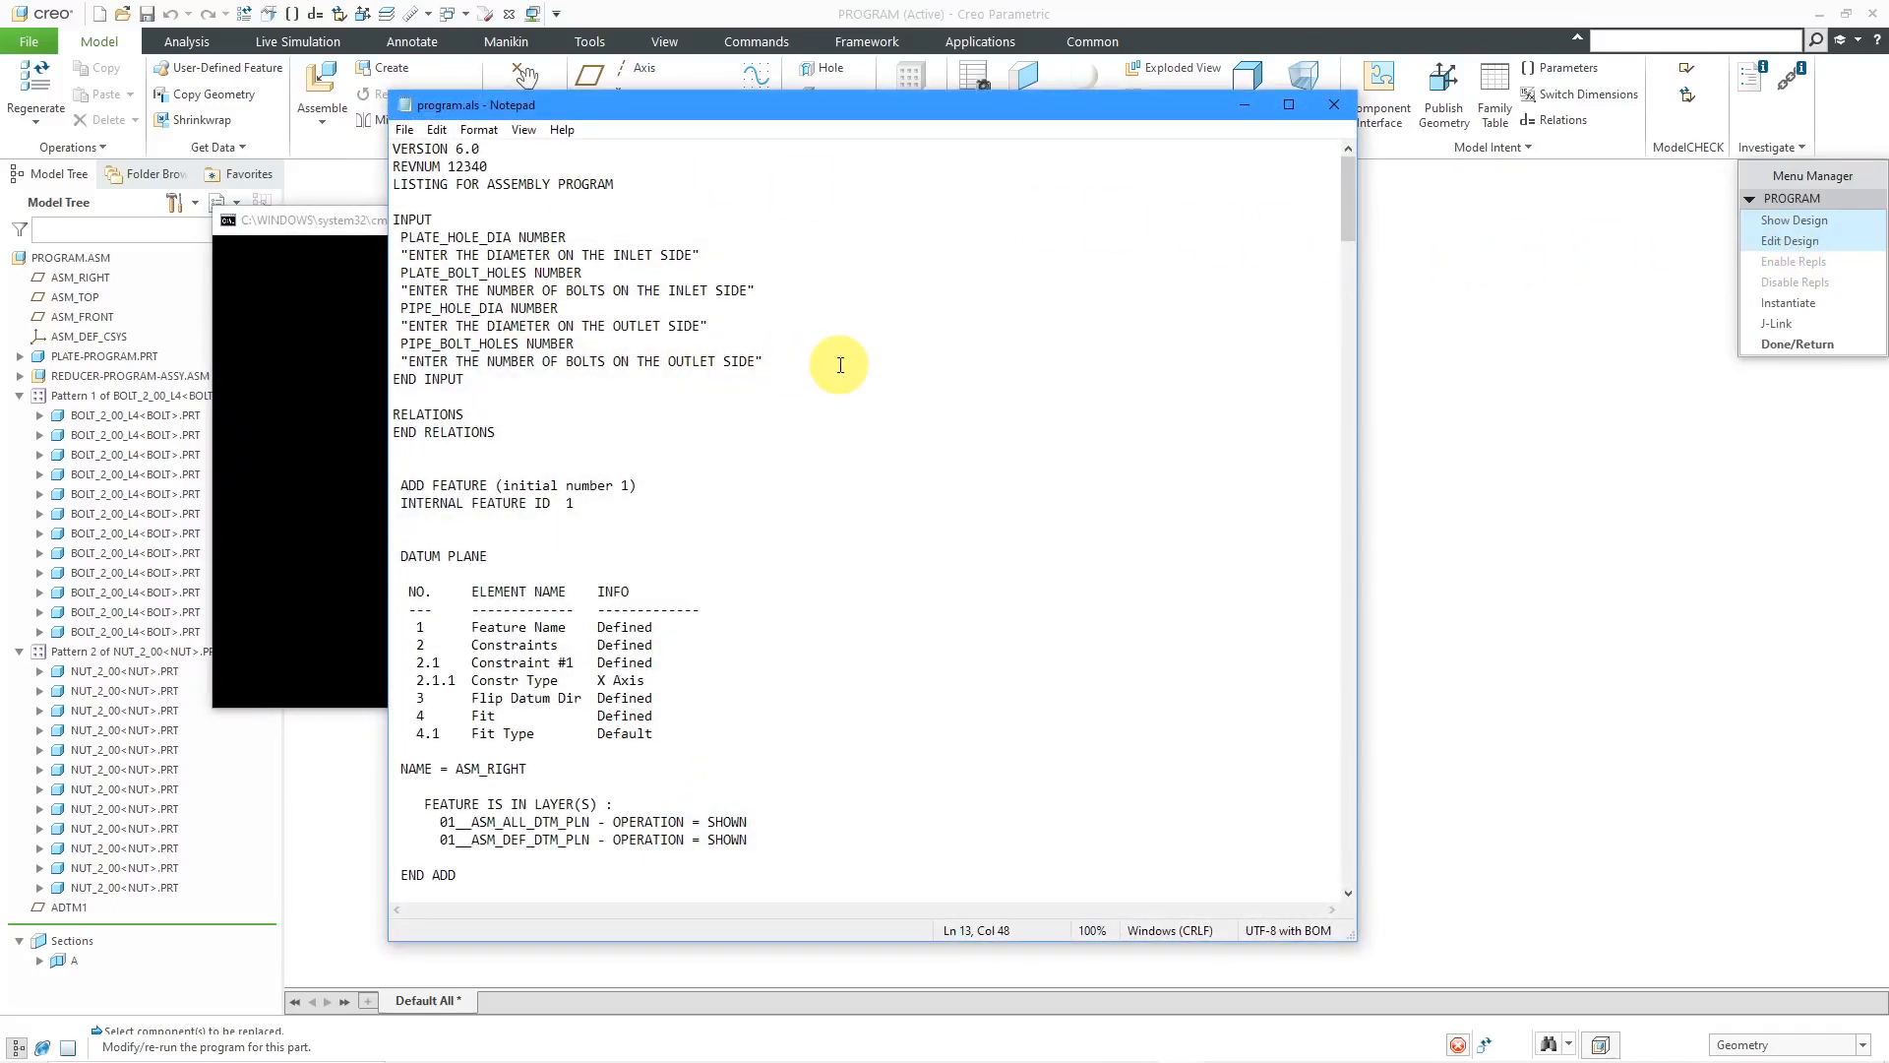
key("Return")
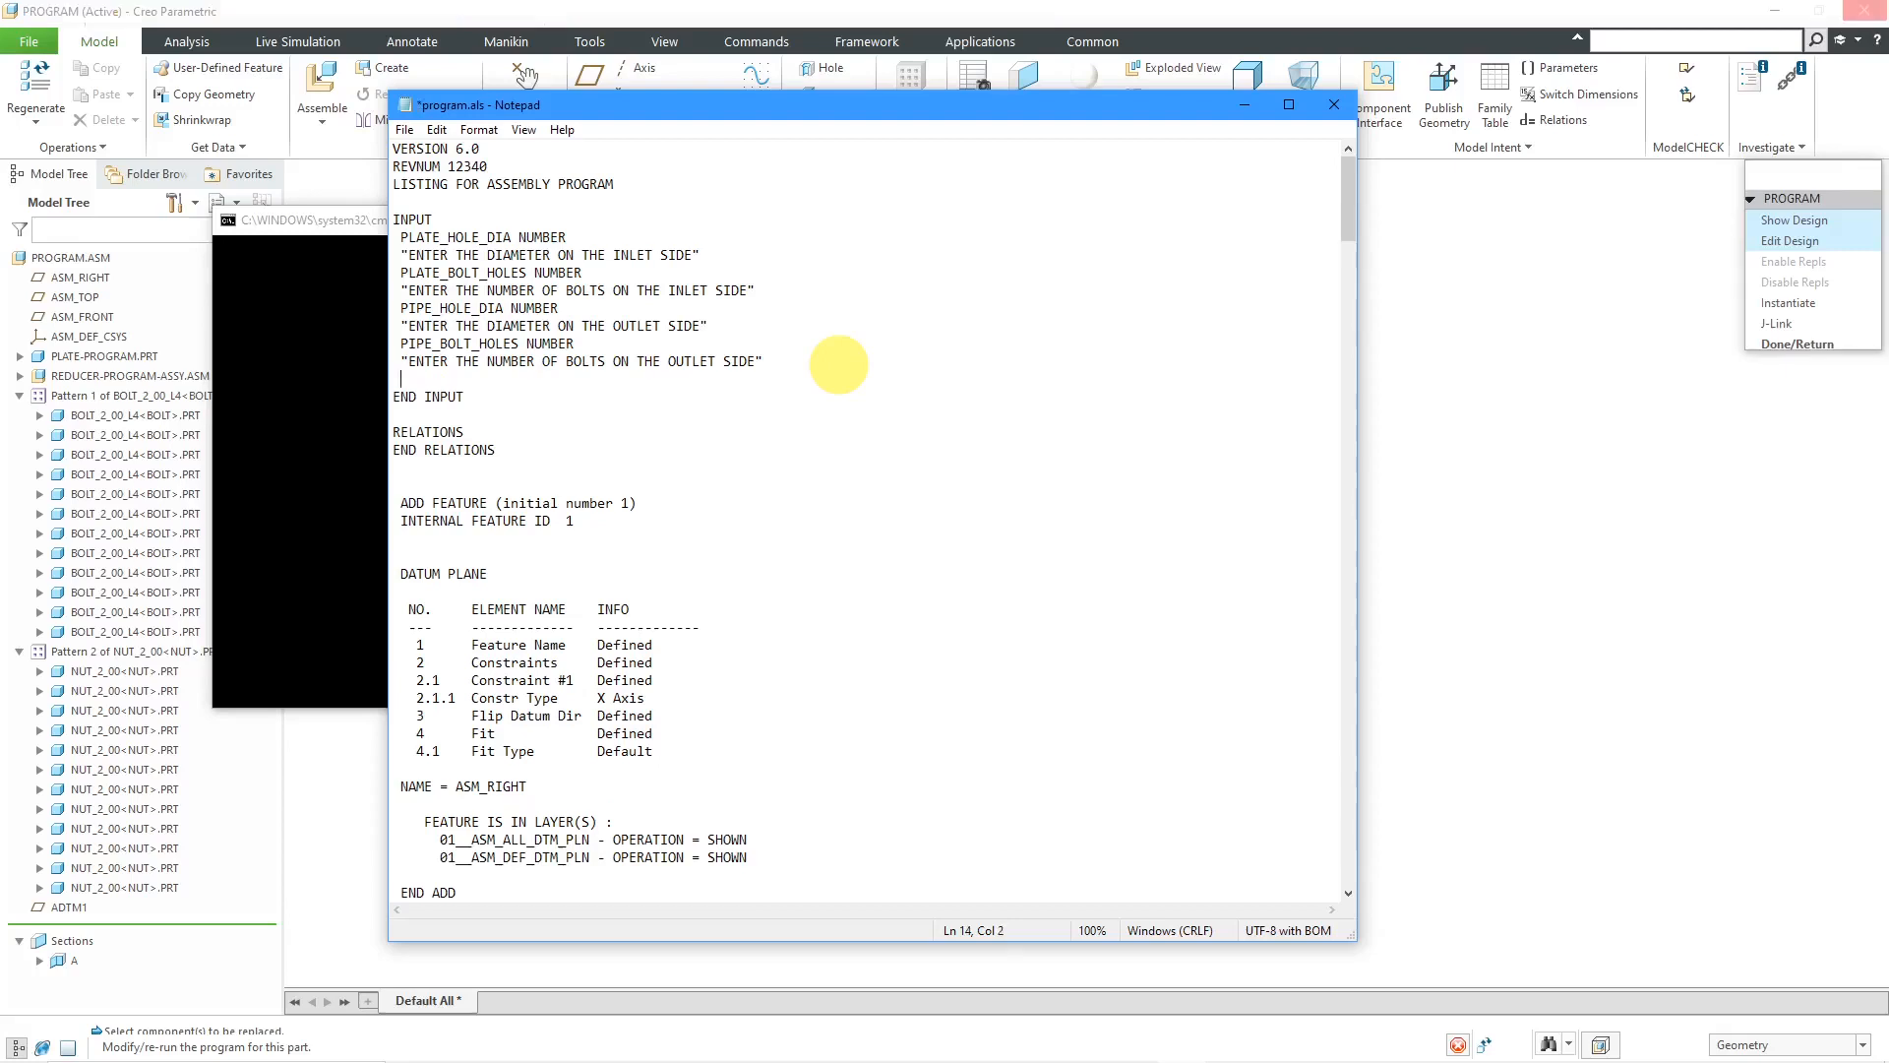
type("bolt")
key("BackSpace")
key("BackSpace")
key("BackSpace")
key("BackSpace")
type("HOLE_DIA NUMBER")
key("Return")
type("\"")
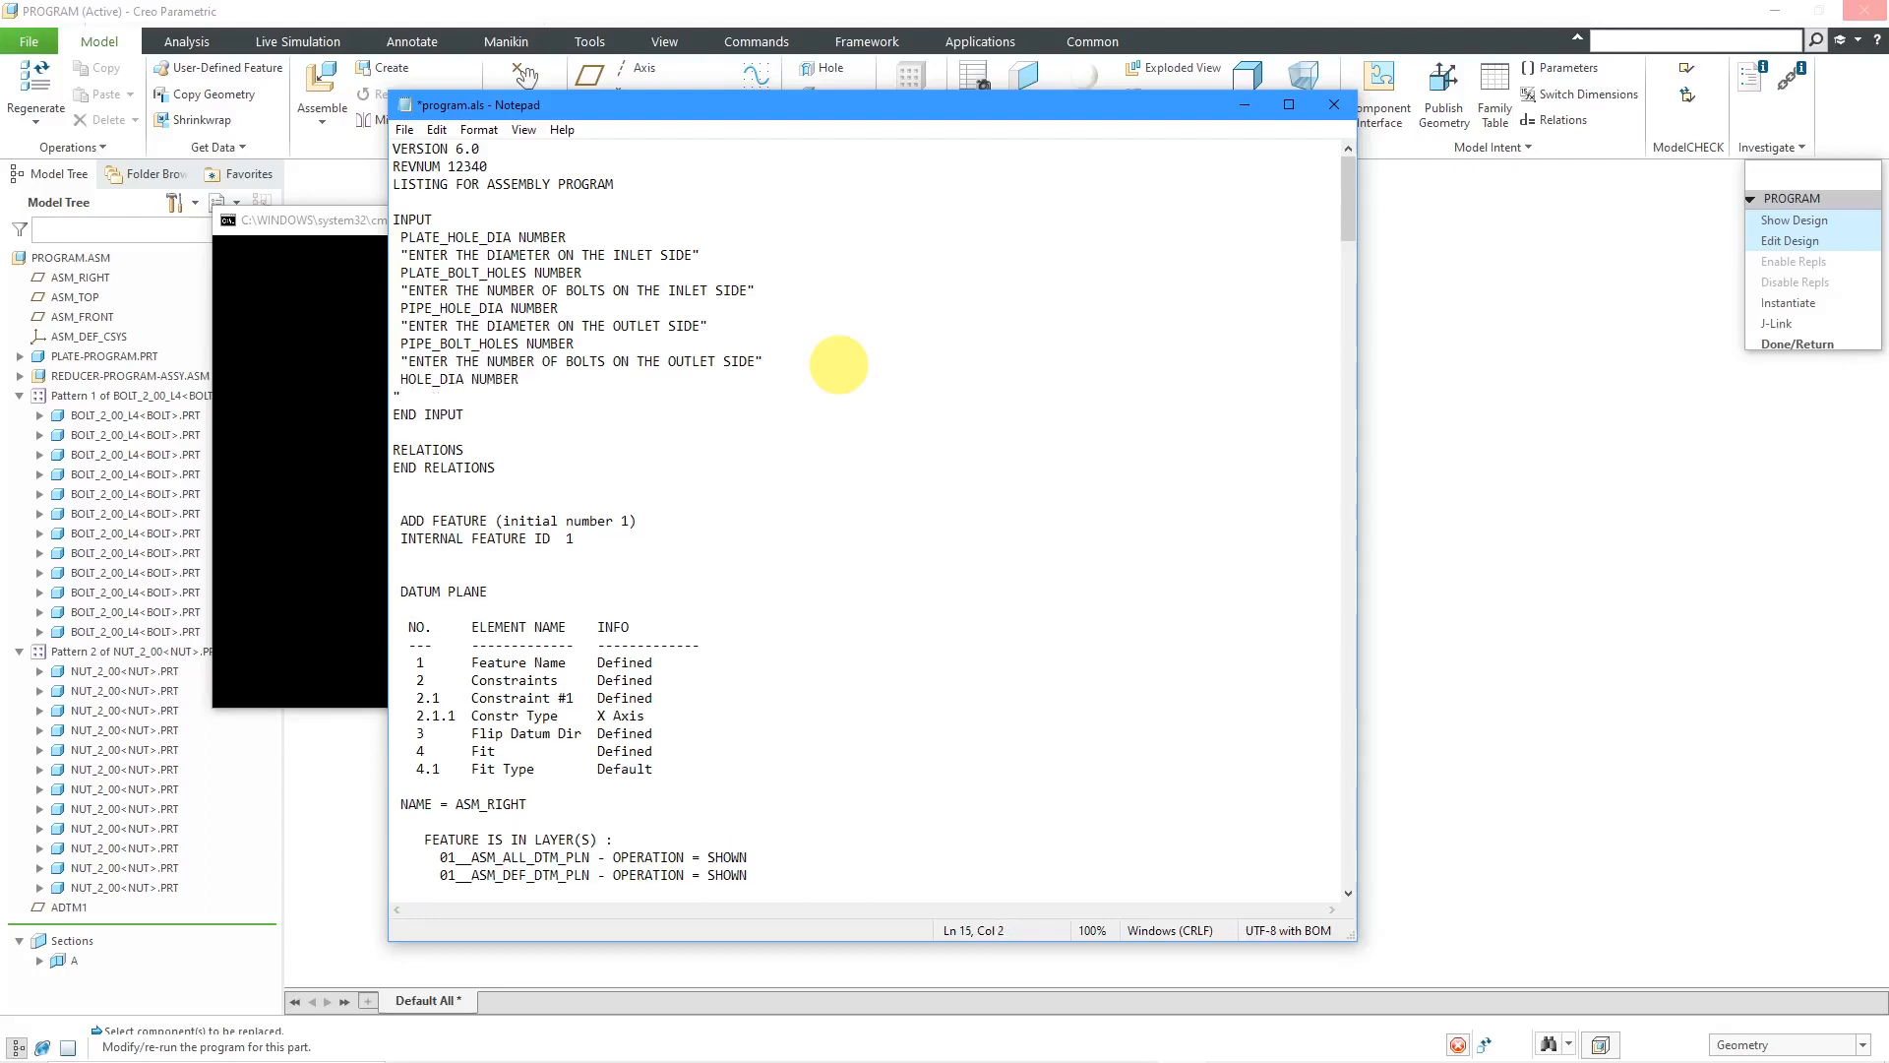
type("ENTER THE HOLE DIAMETER\"")
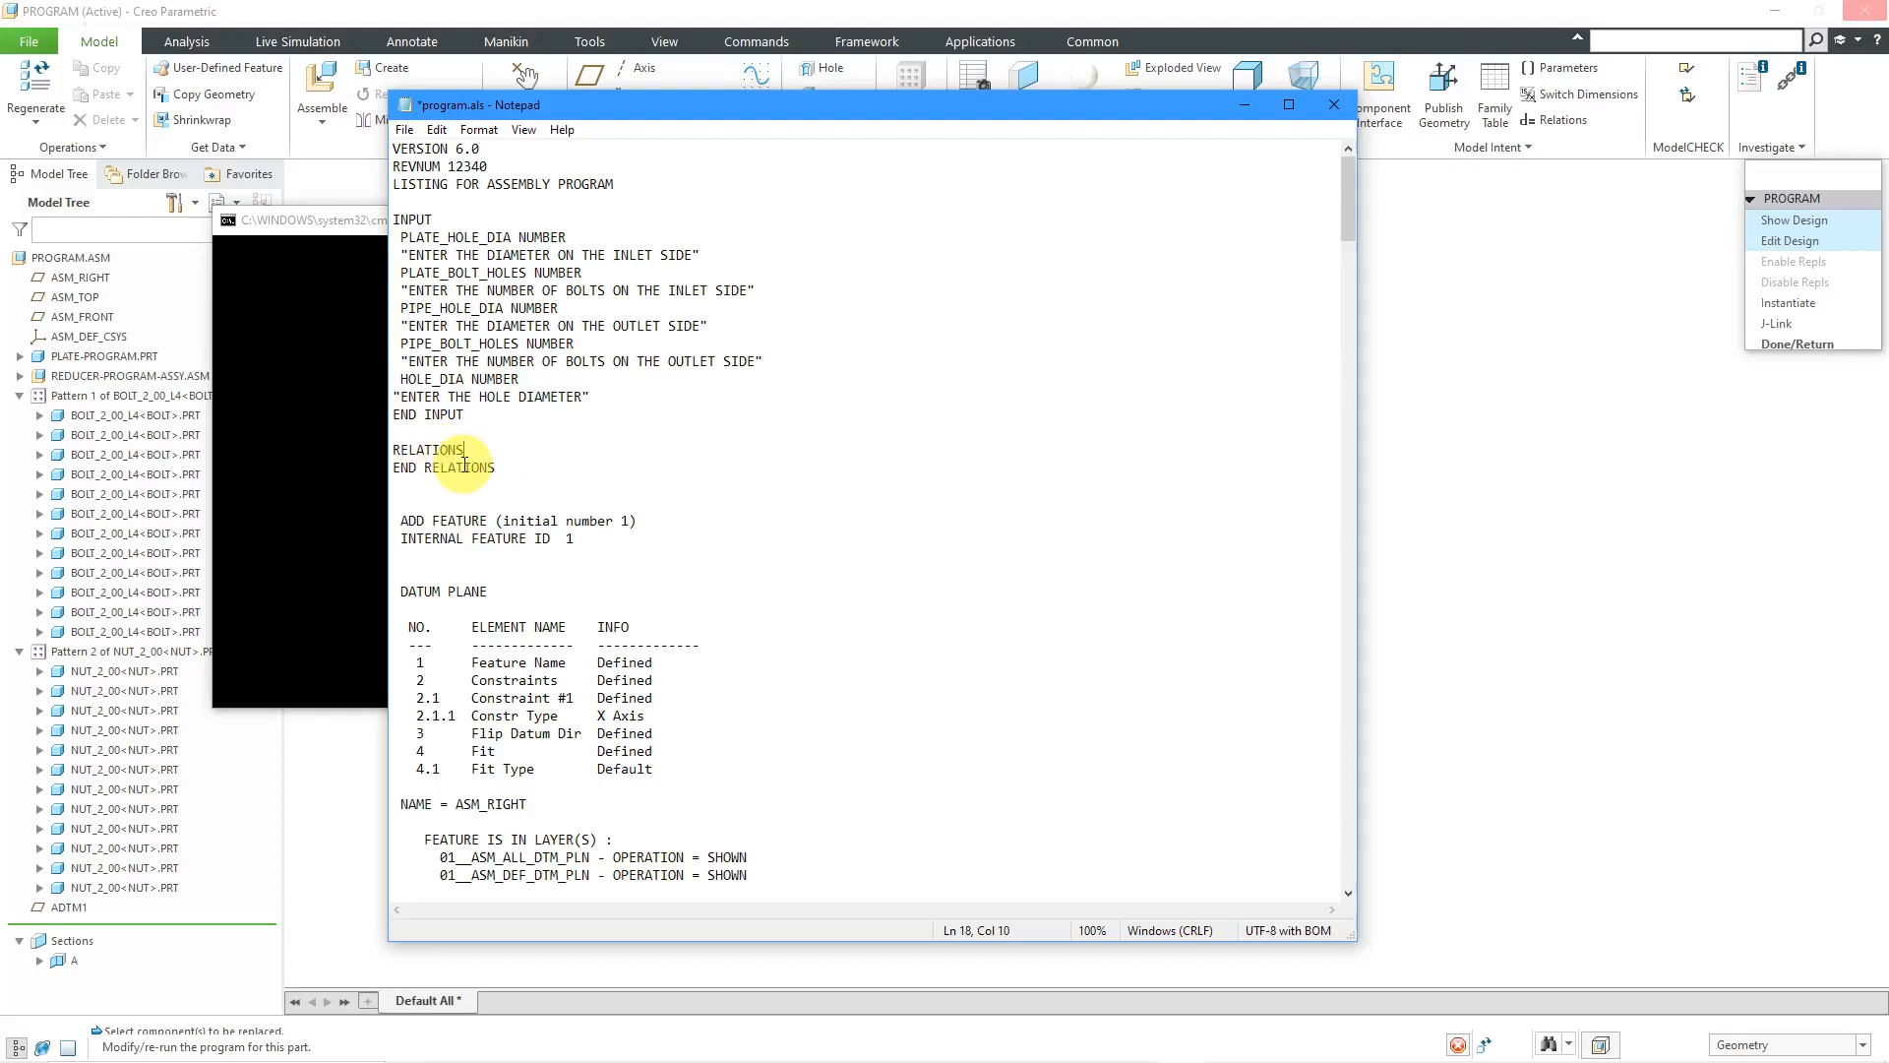
Save the edited program.als, exit Notepad and incorporate the changes into the assembly model.
left_click(405, 129)
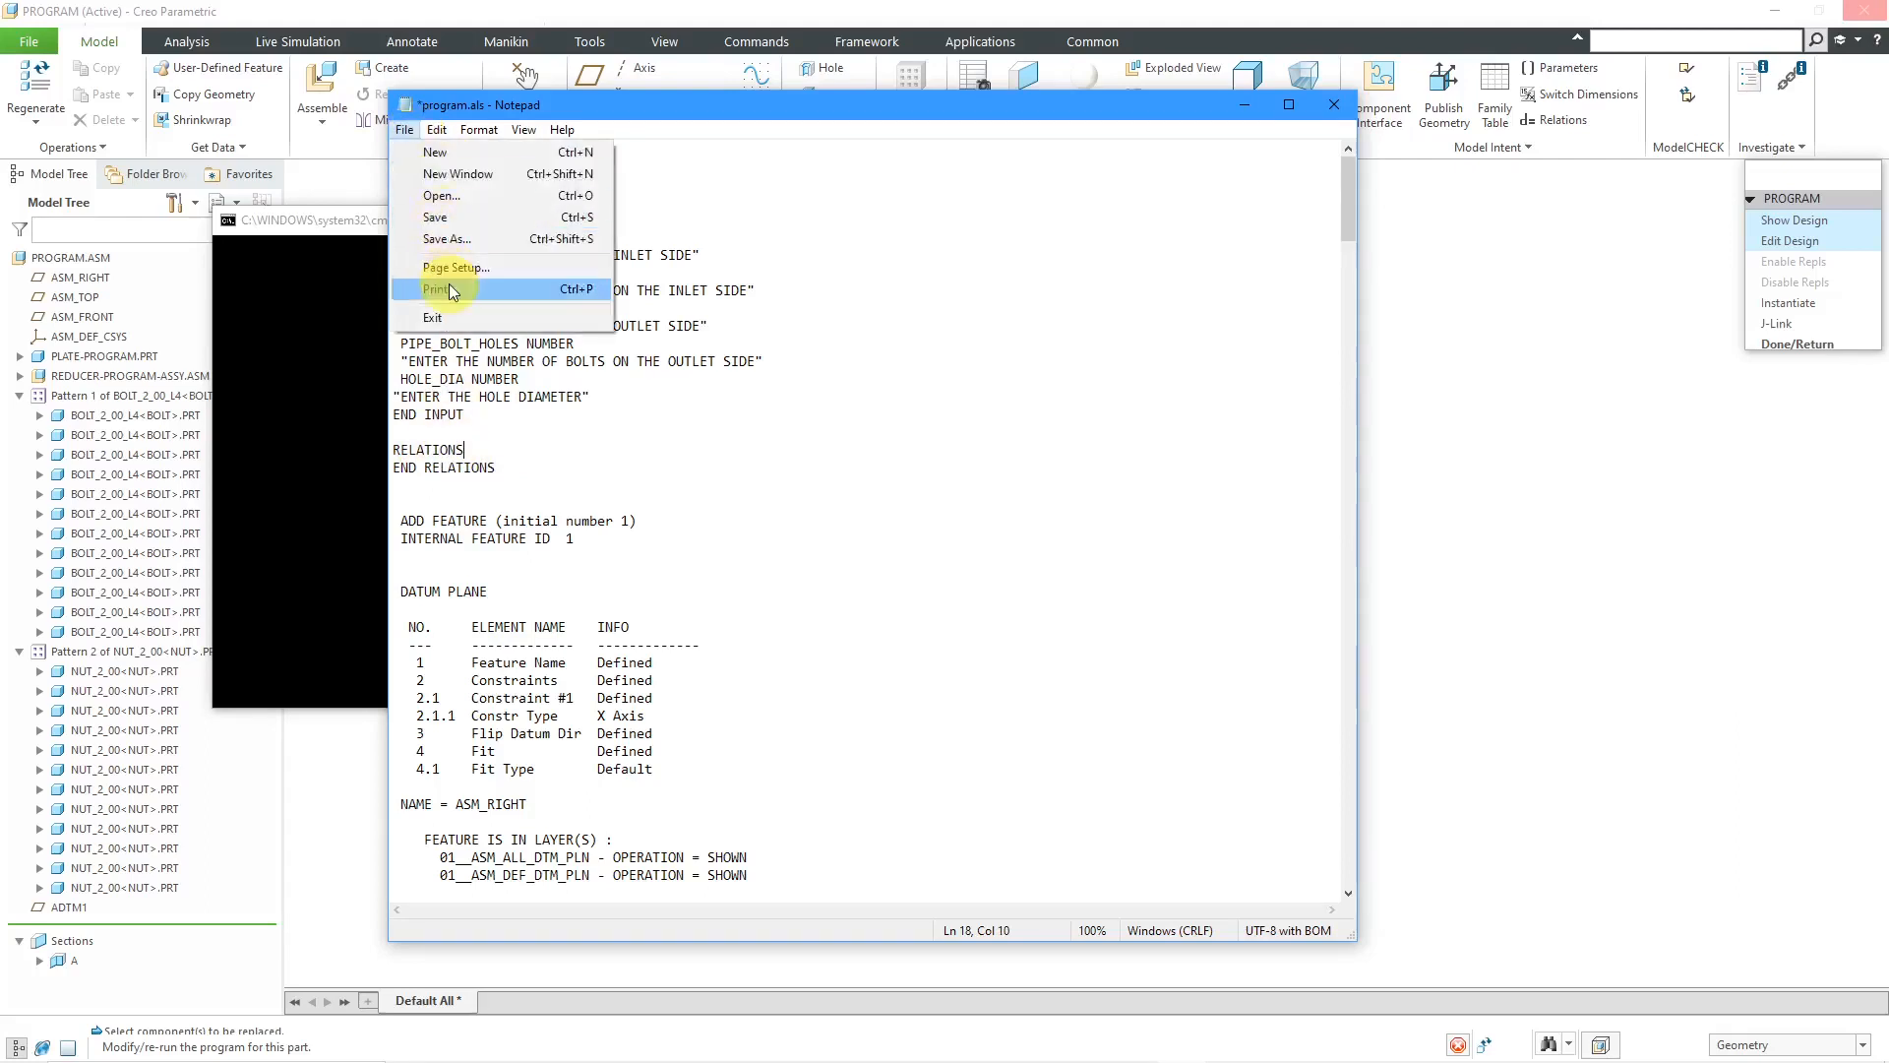
left_click(455, 318)
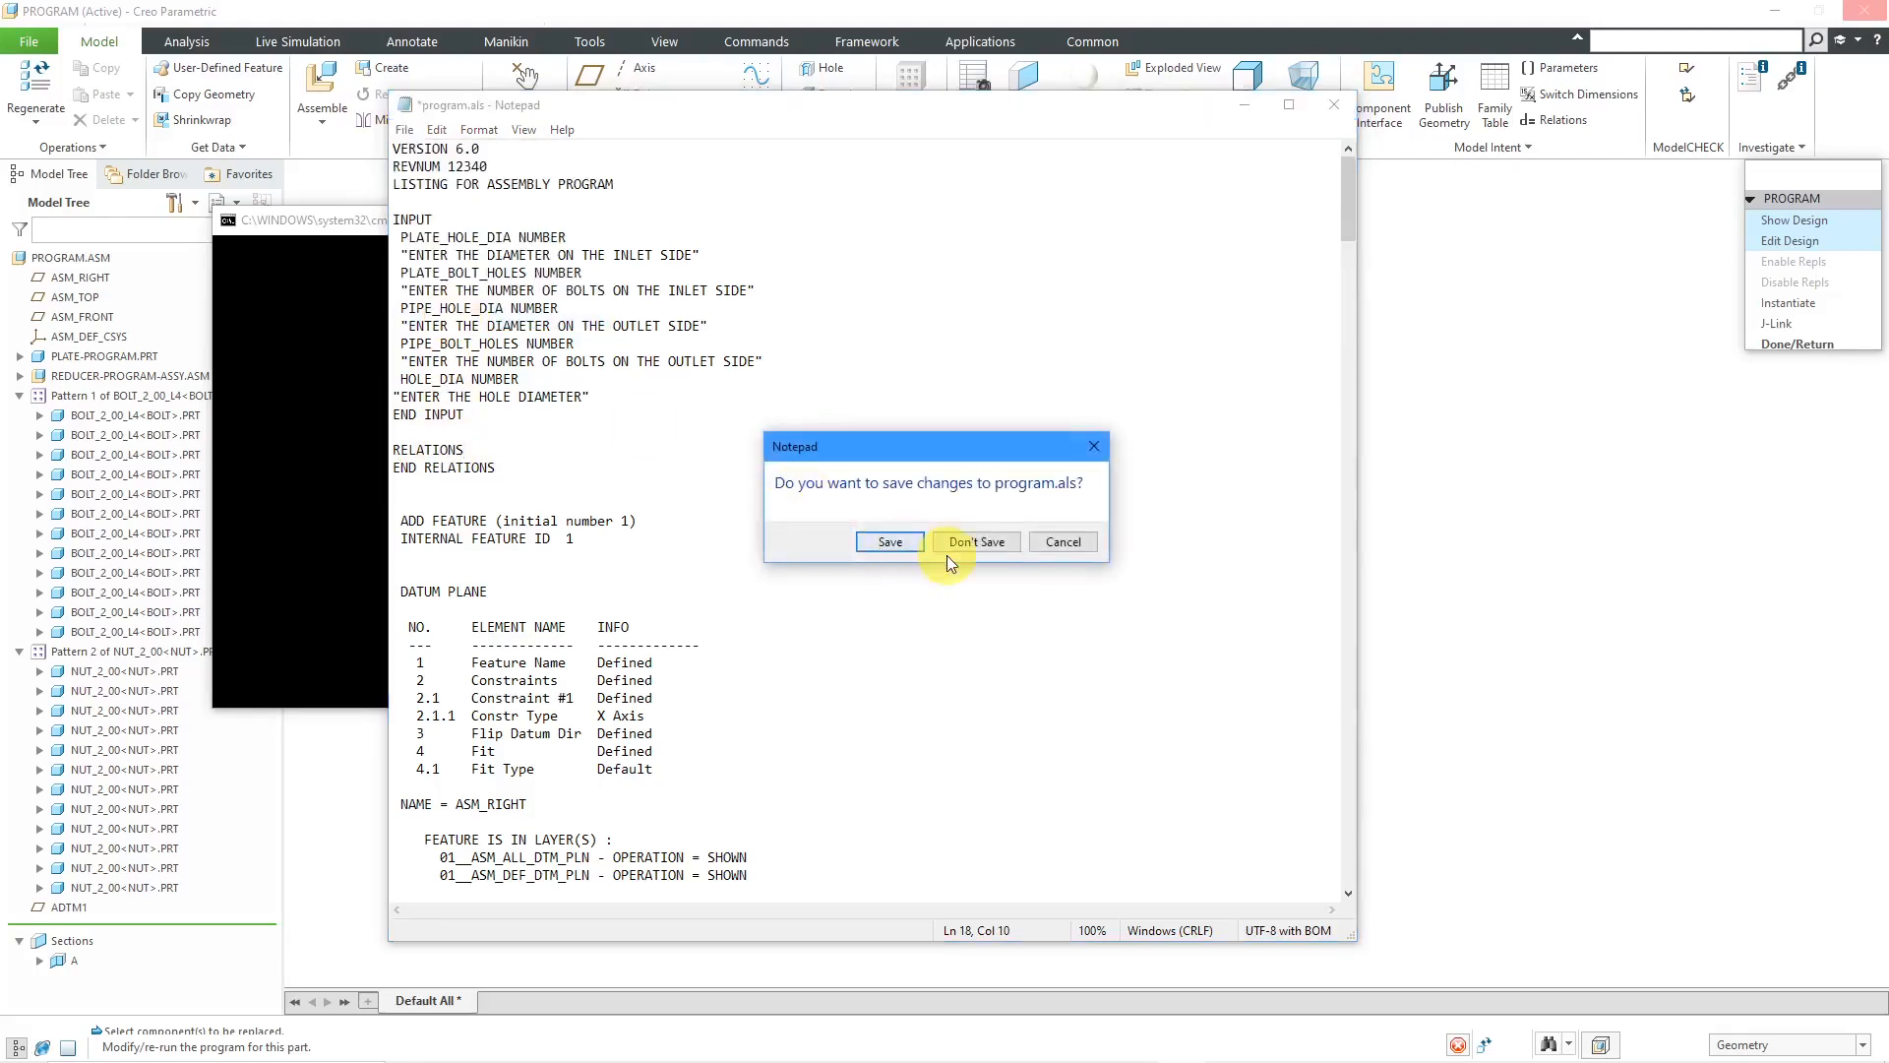
left_click(900, 541)
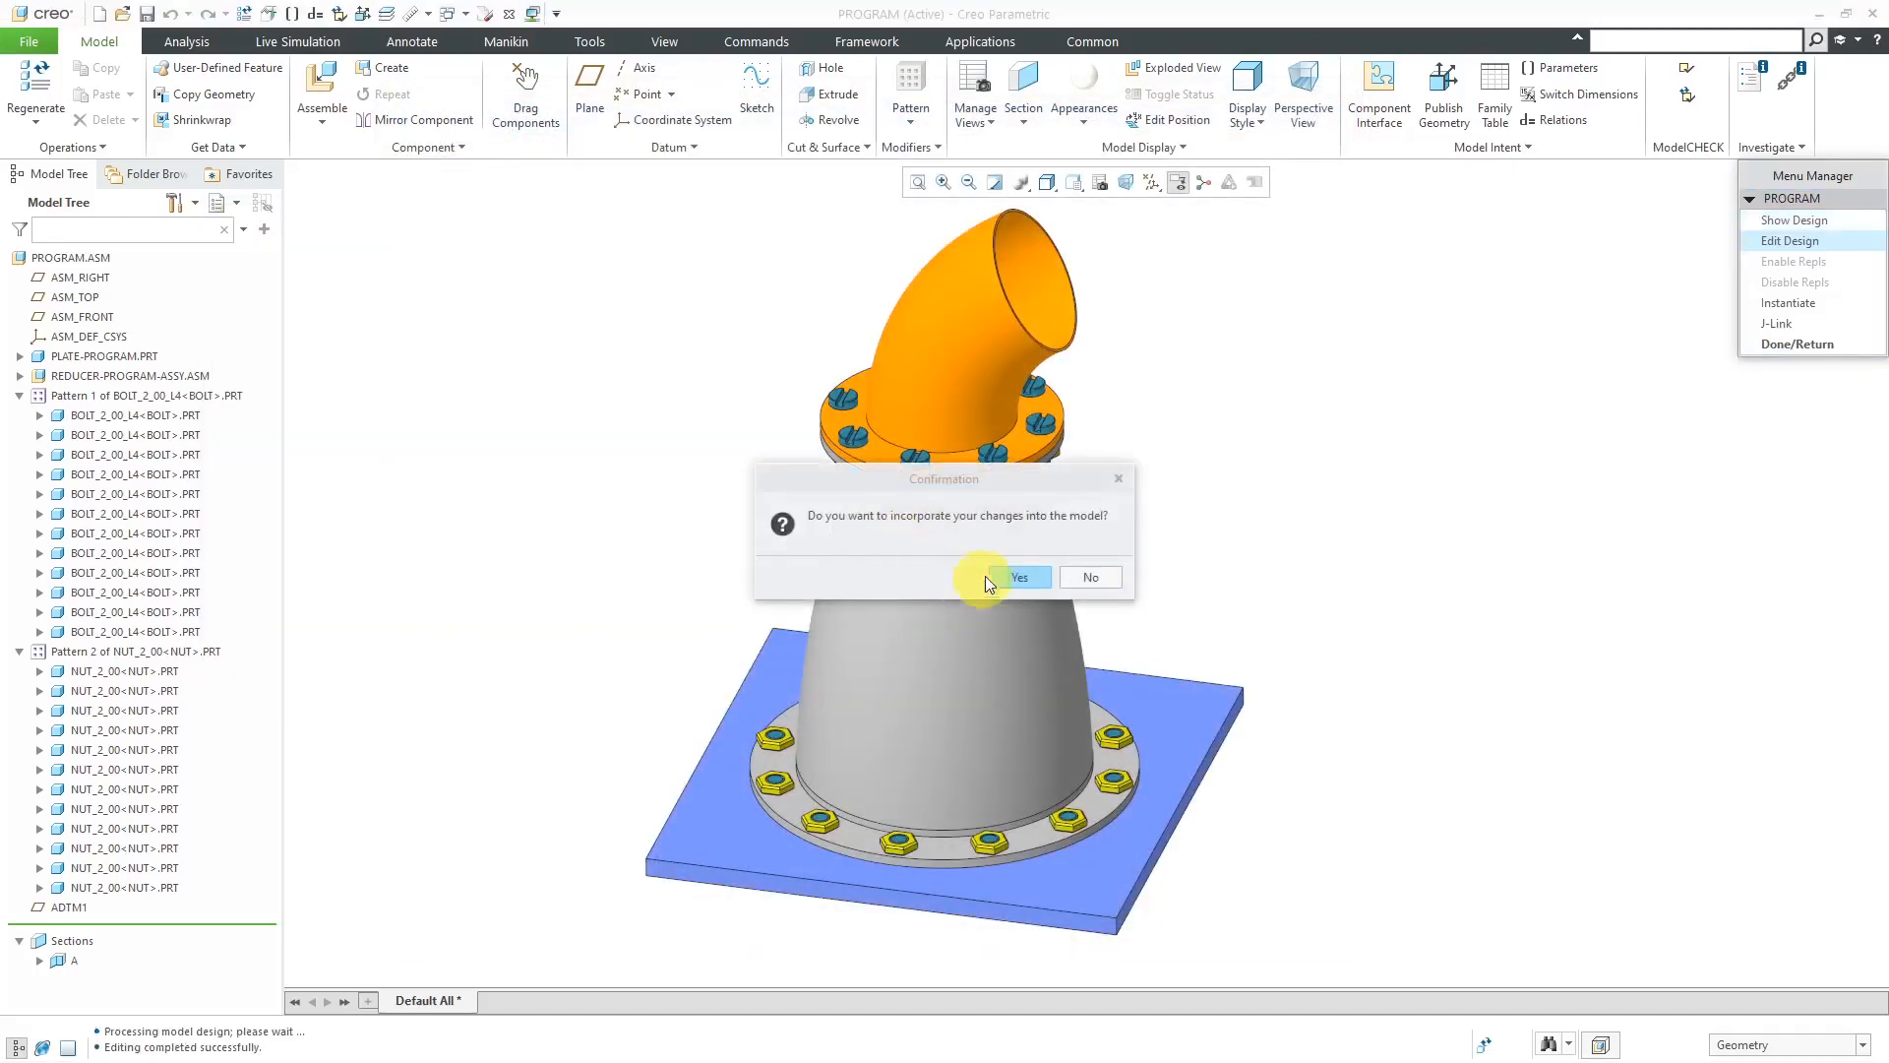
left_click(1037, 585)
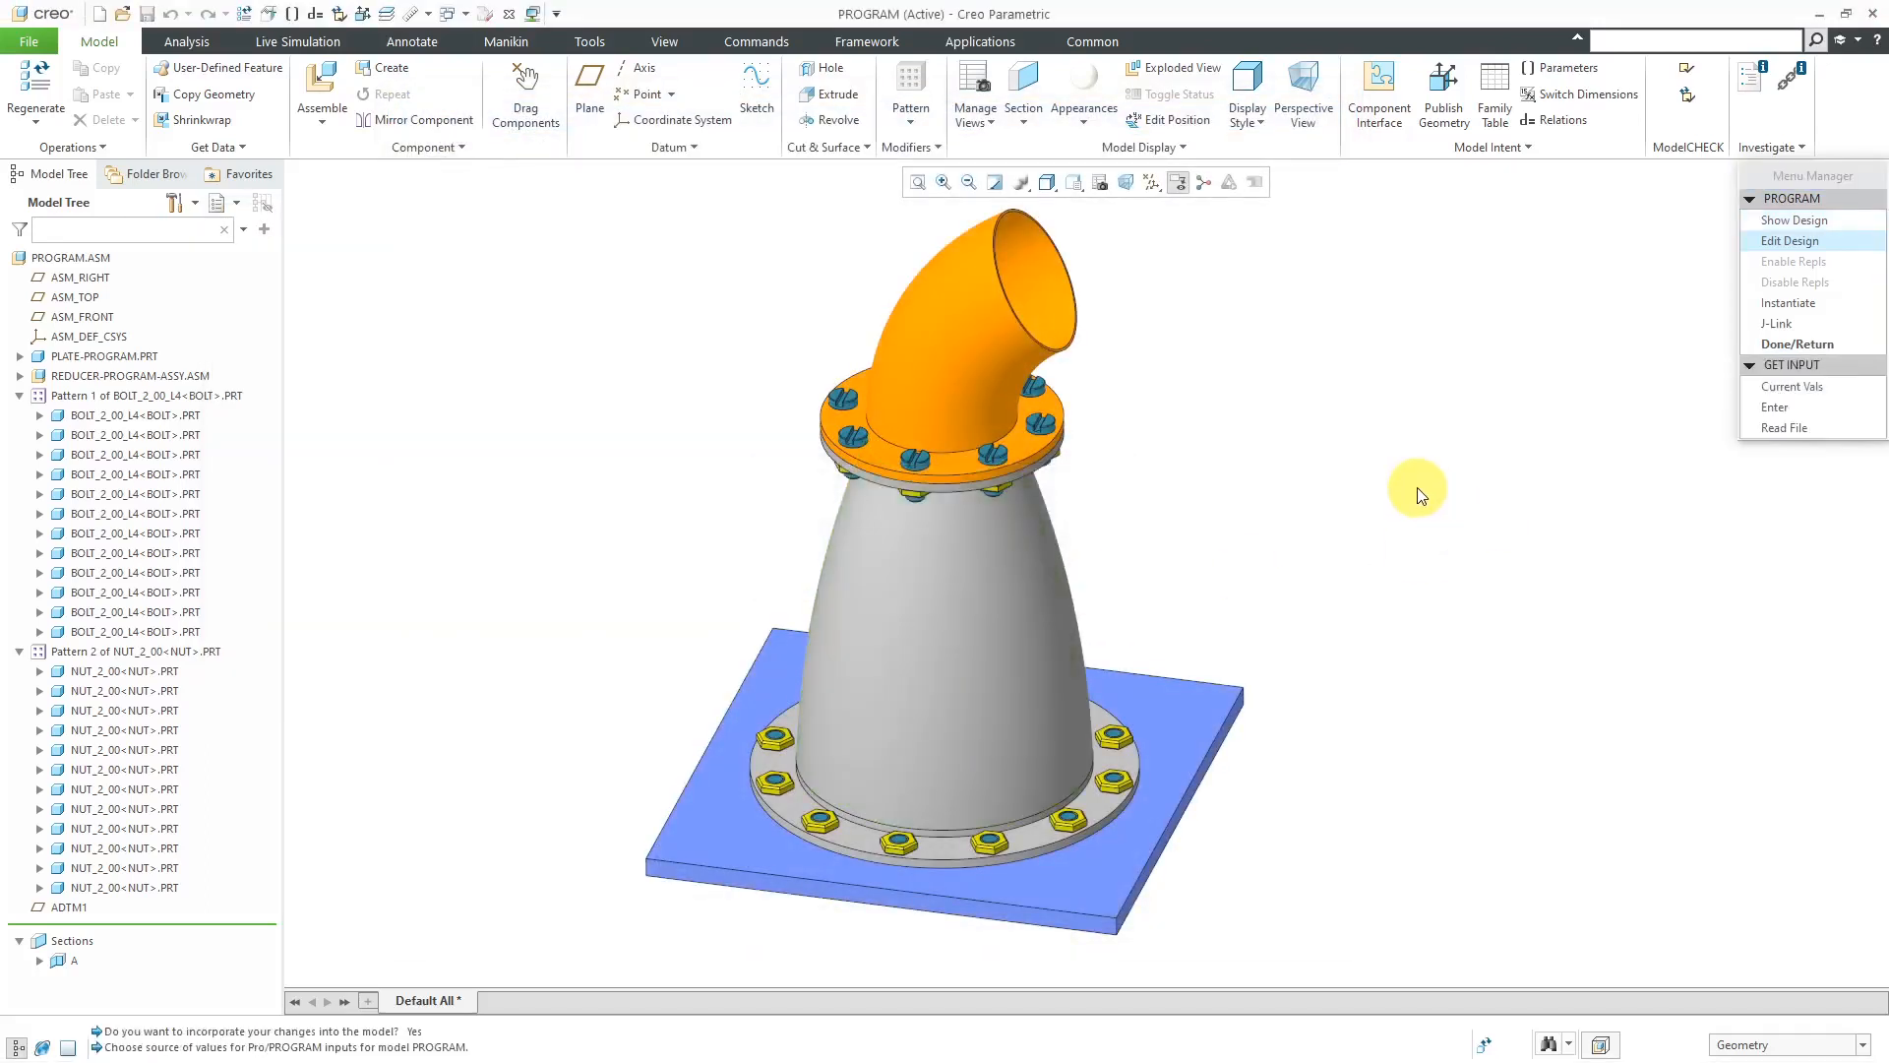
Select all program inputs for new values, and set the inlet side diameter to 36 and its number of bolts to 8.
left_click(1795, 413)
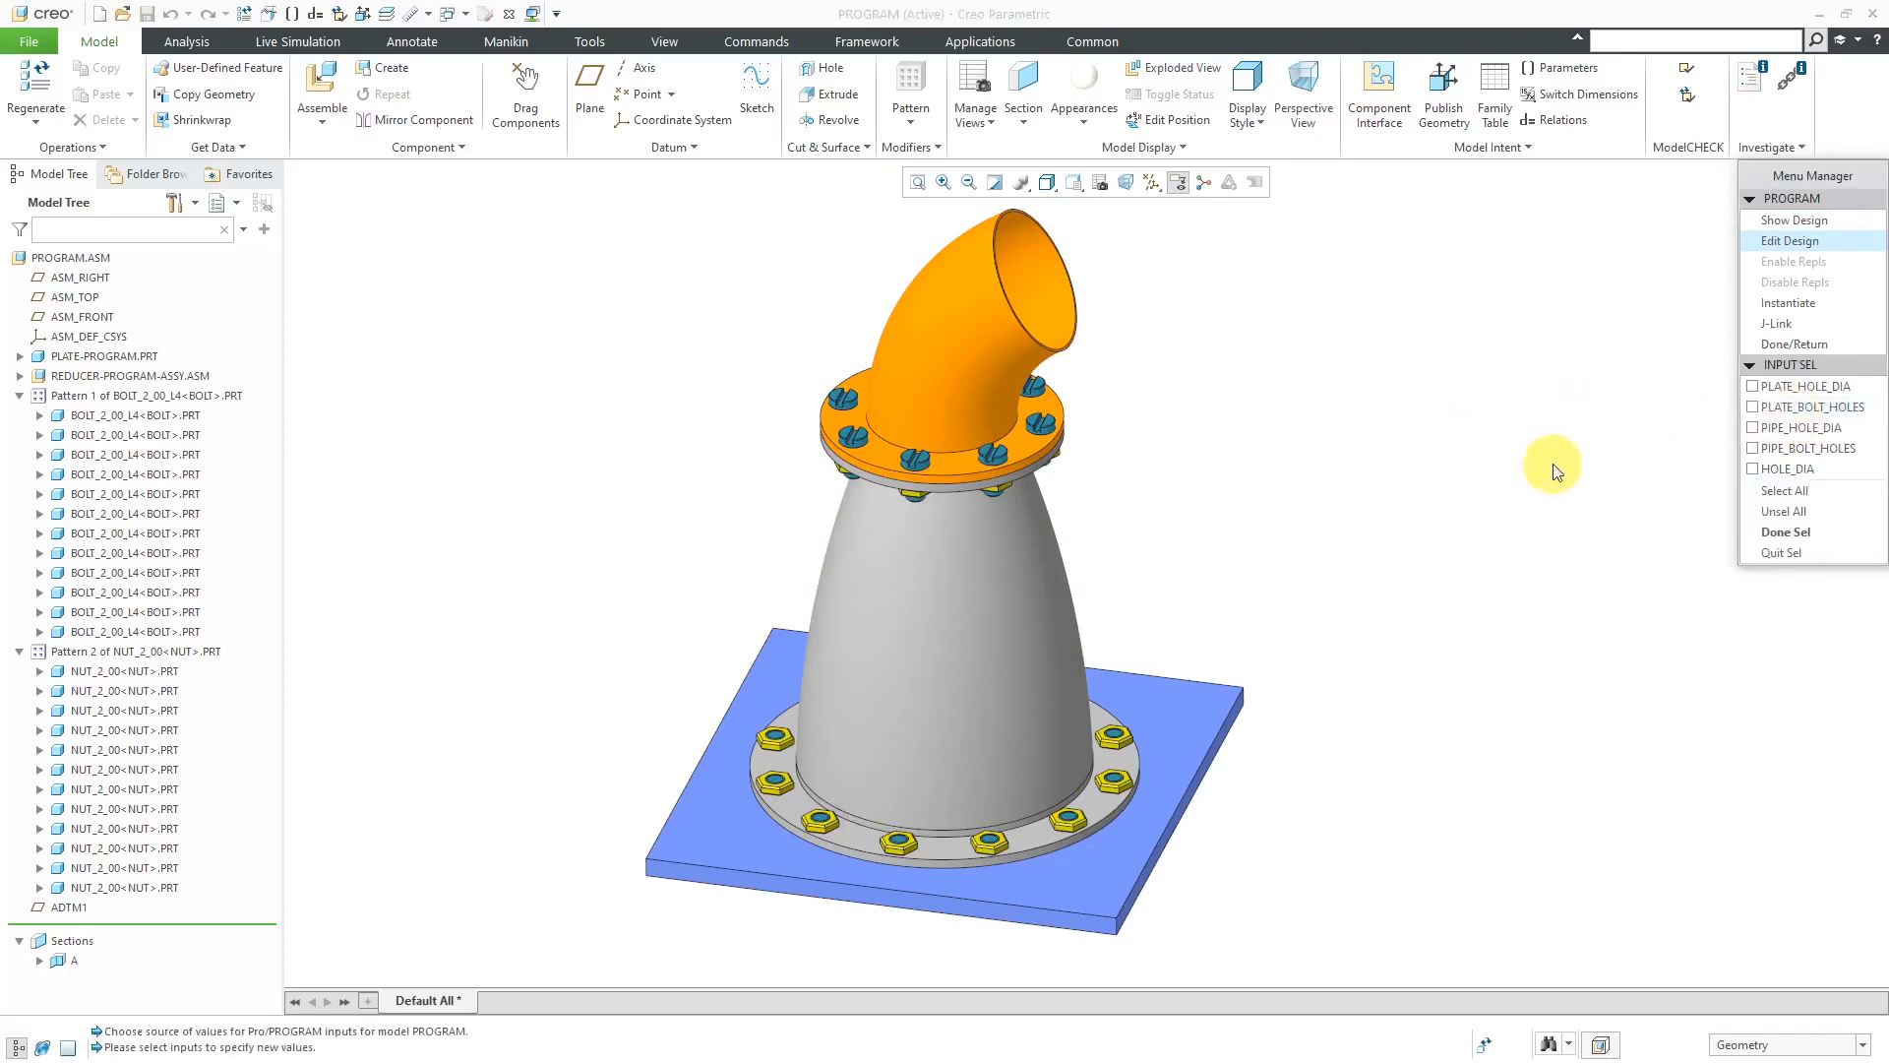
left_click(1797, 493)
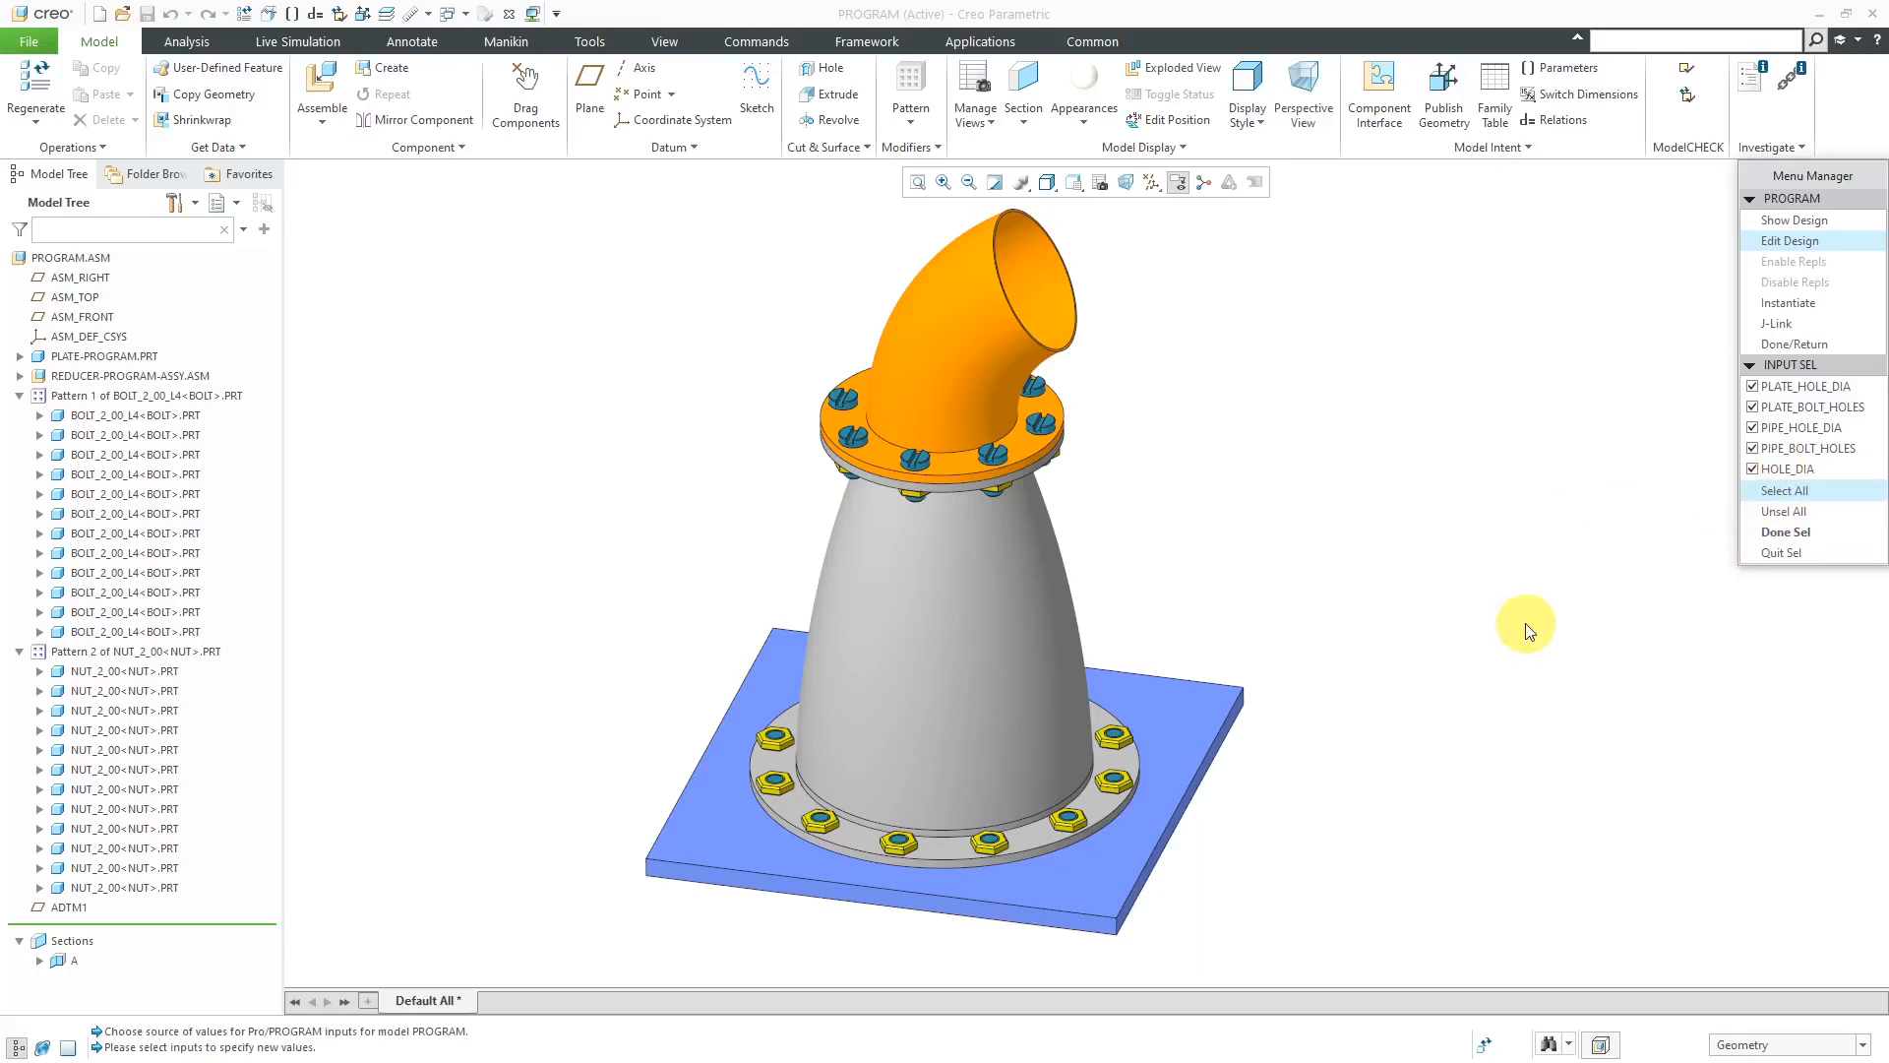
left_click(1767, 533)
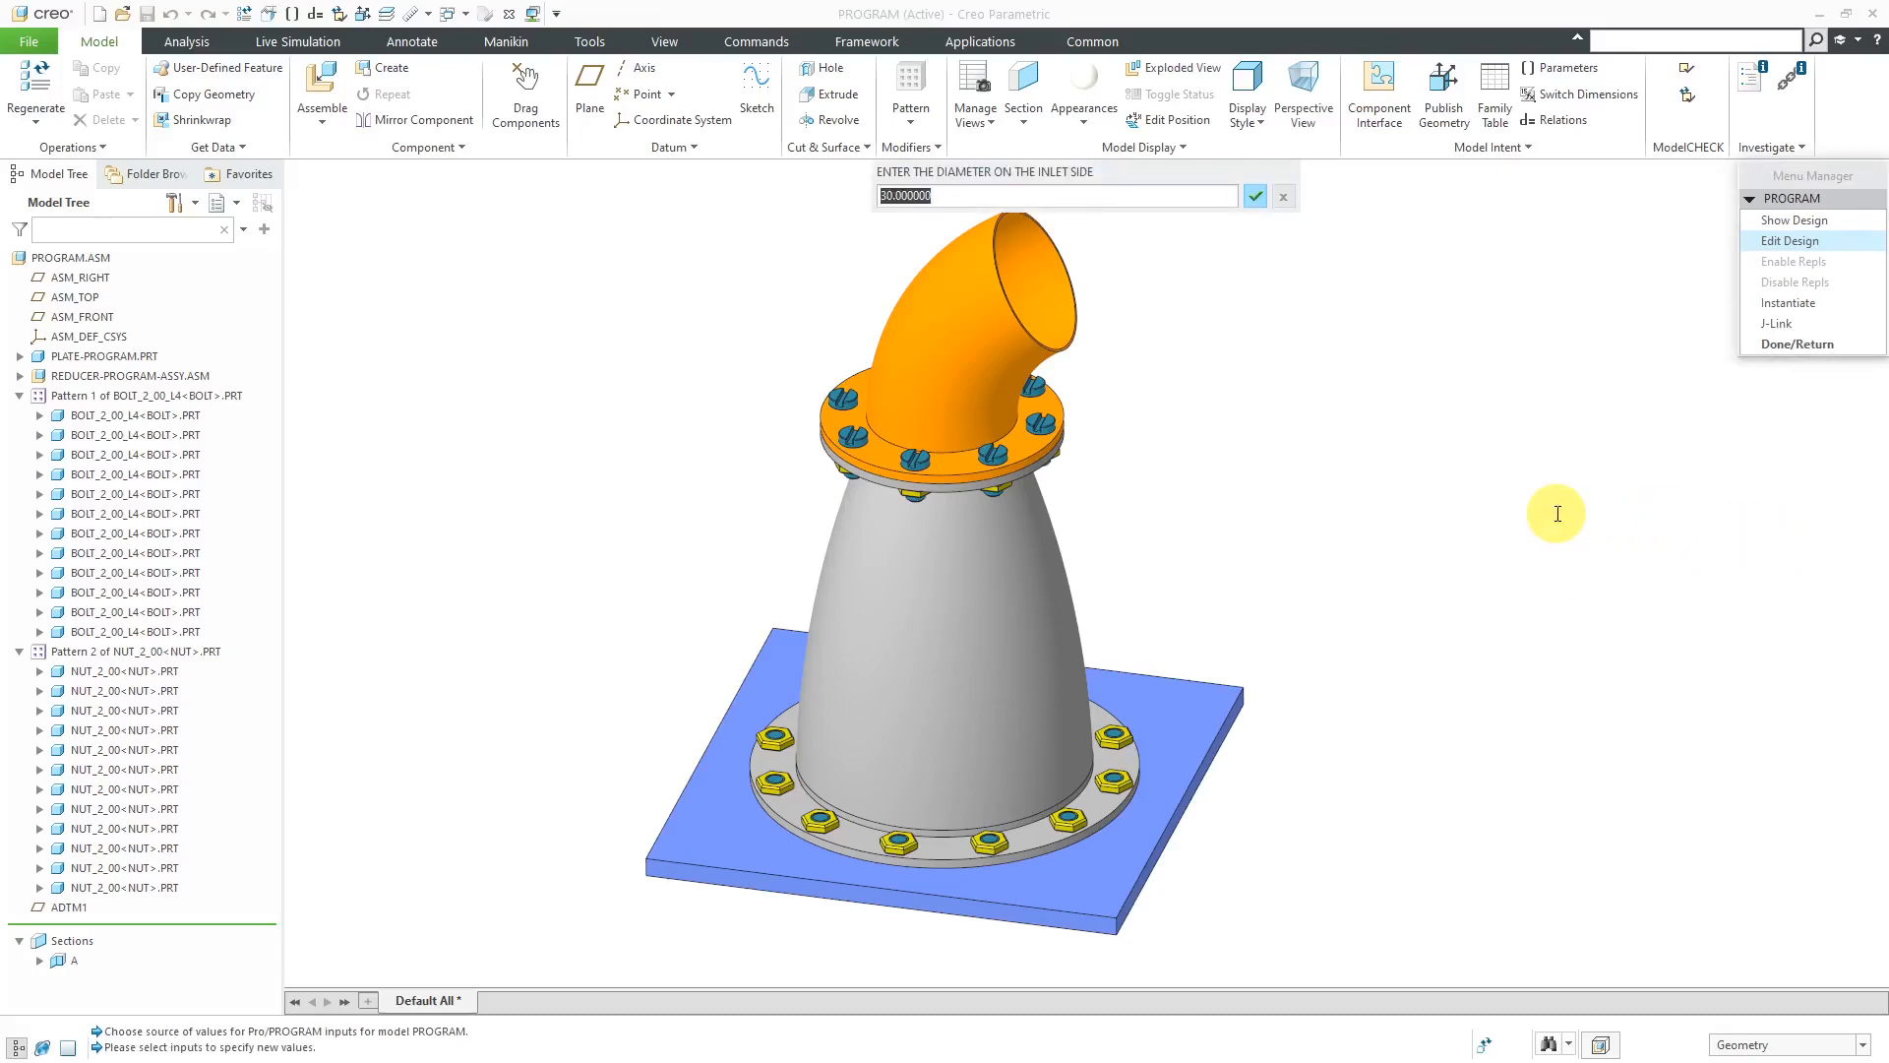
type("36")
key("Return")
type("8")
key("Return")
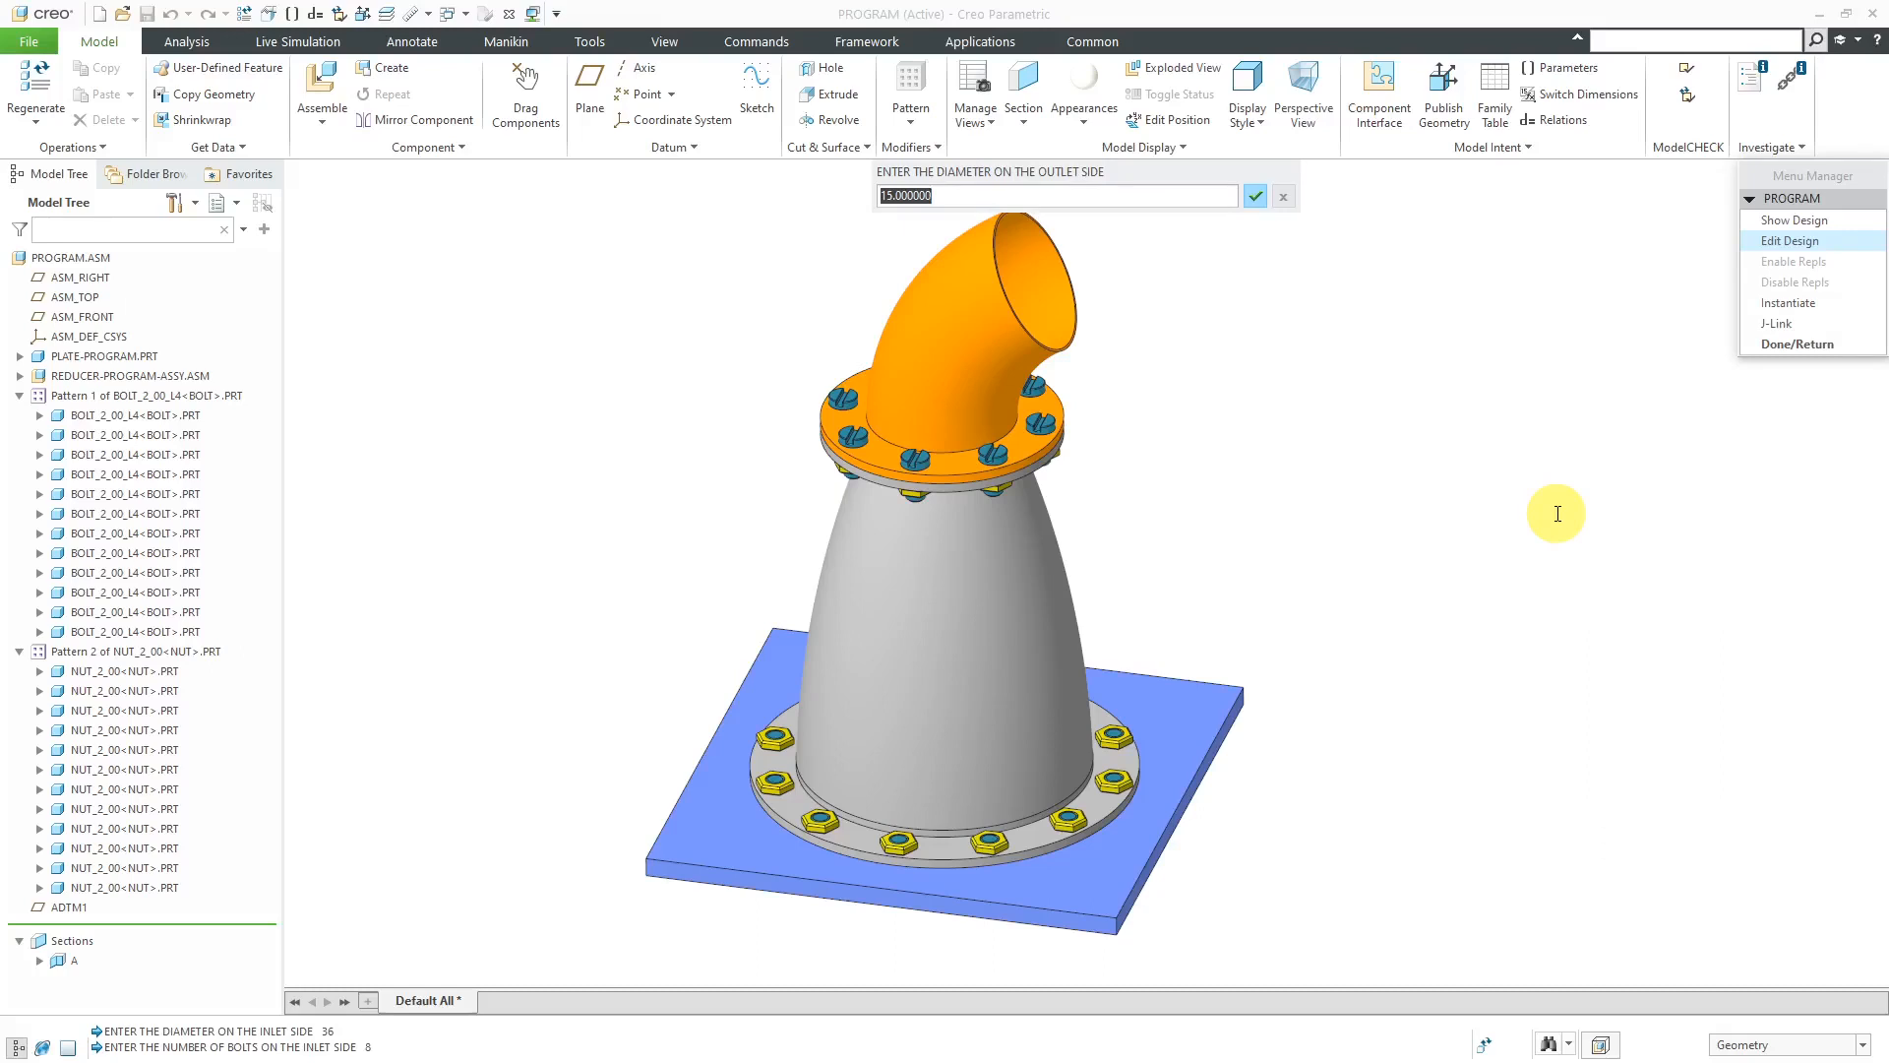
Set the outlet side diameter to 18 with 4 bolts, and the hole diameter to 1.
type("18")
key("Return")
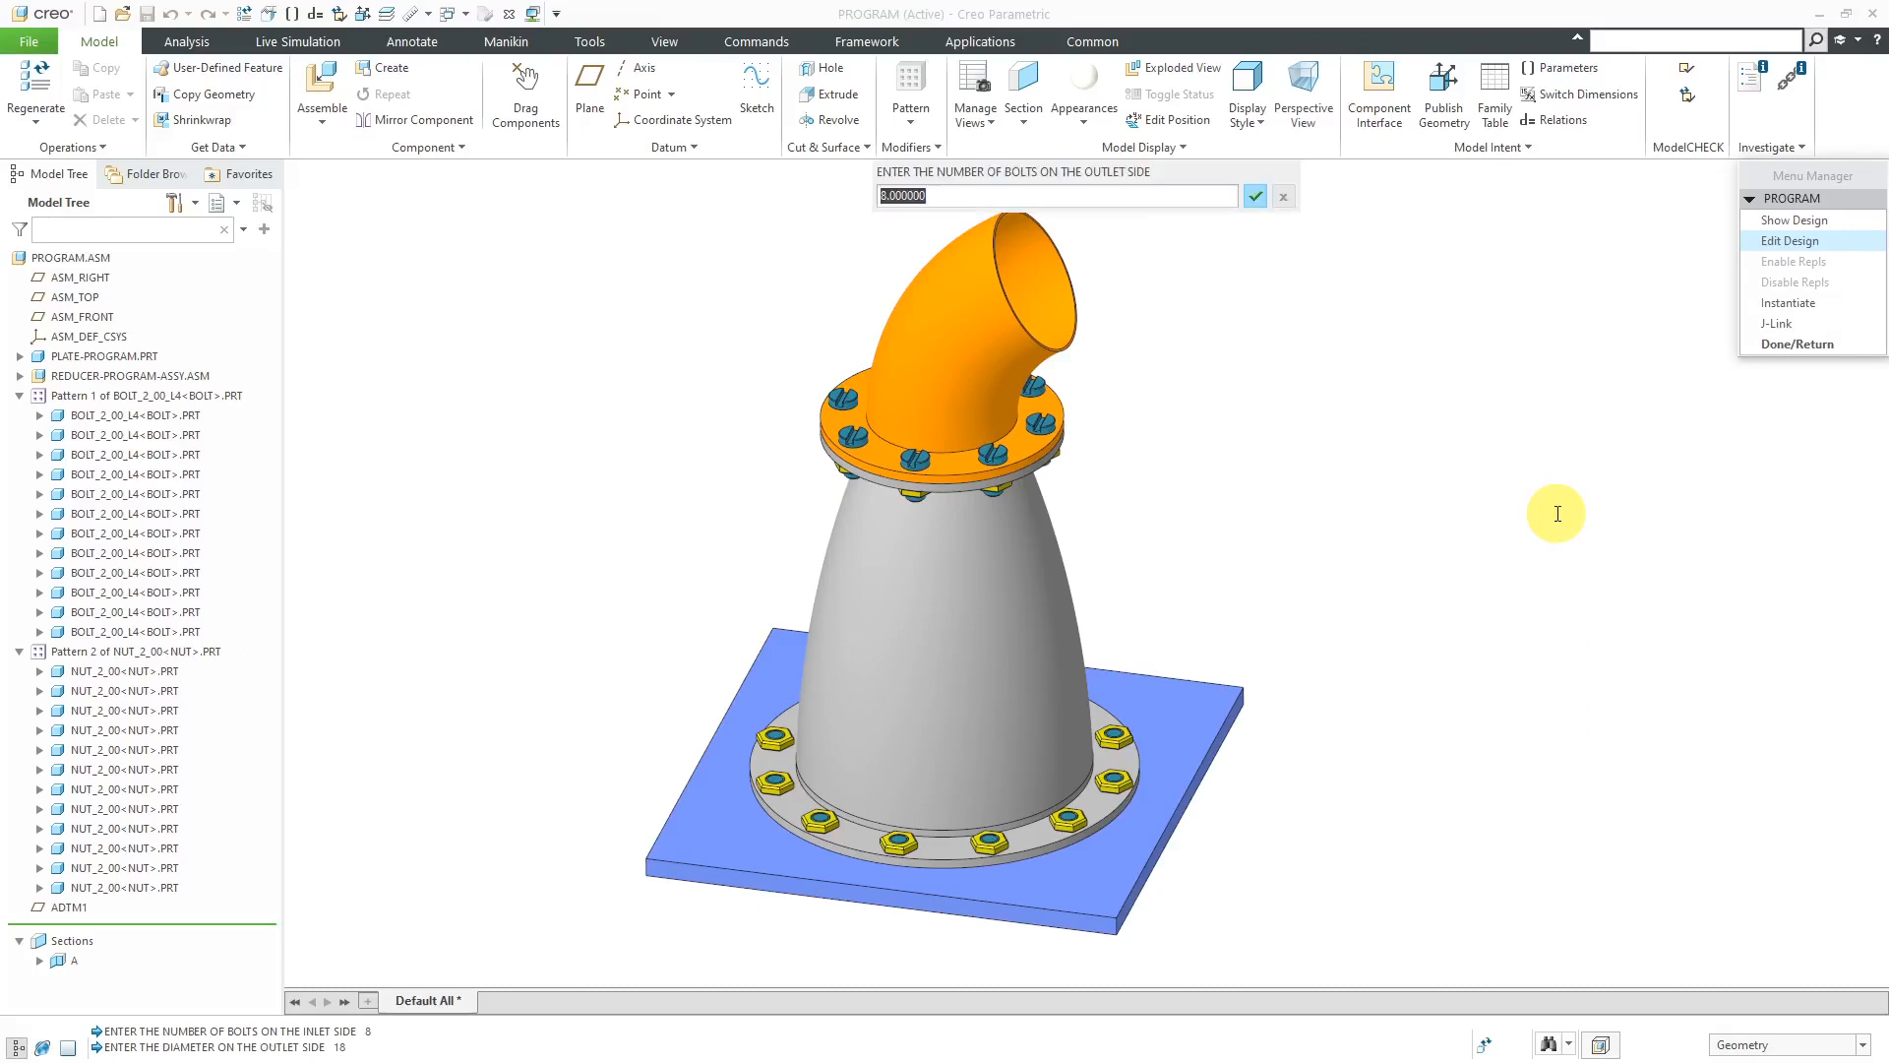
type("4")
key("Return")
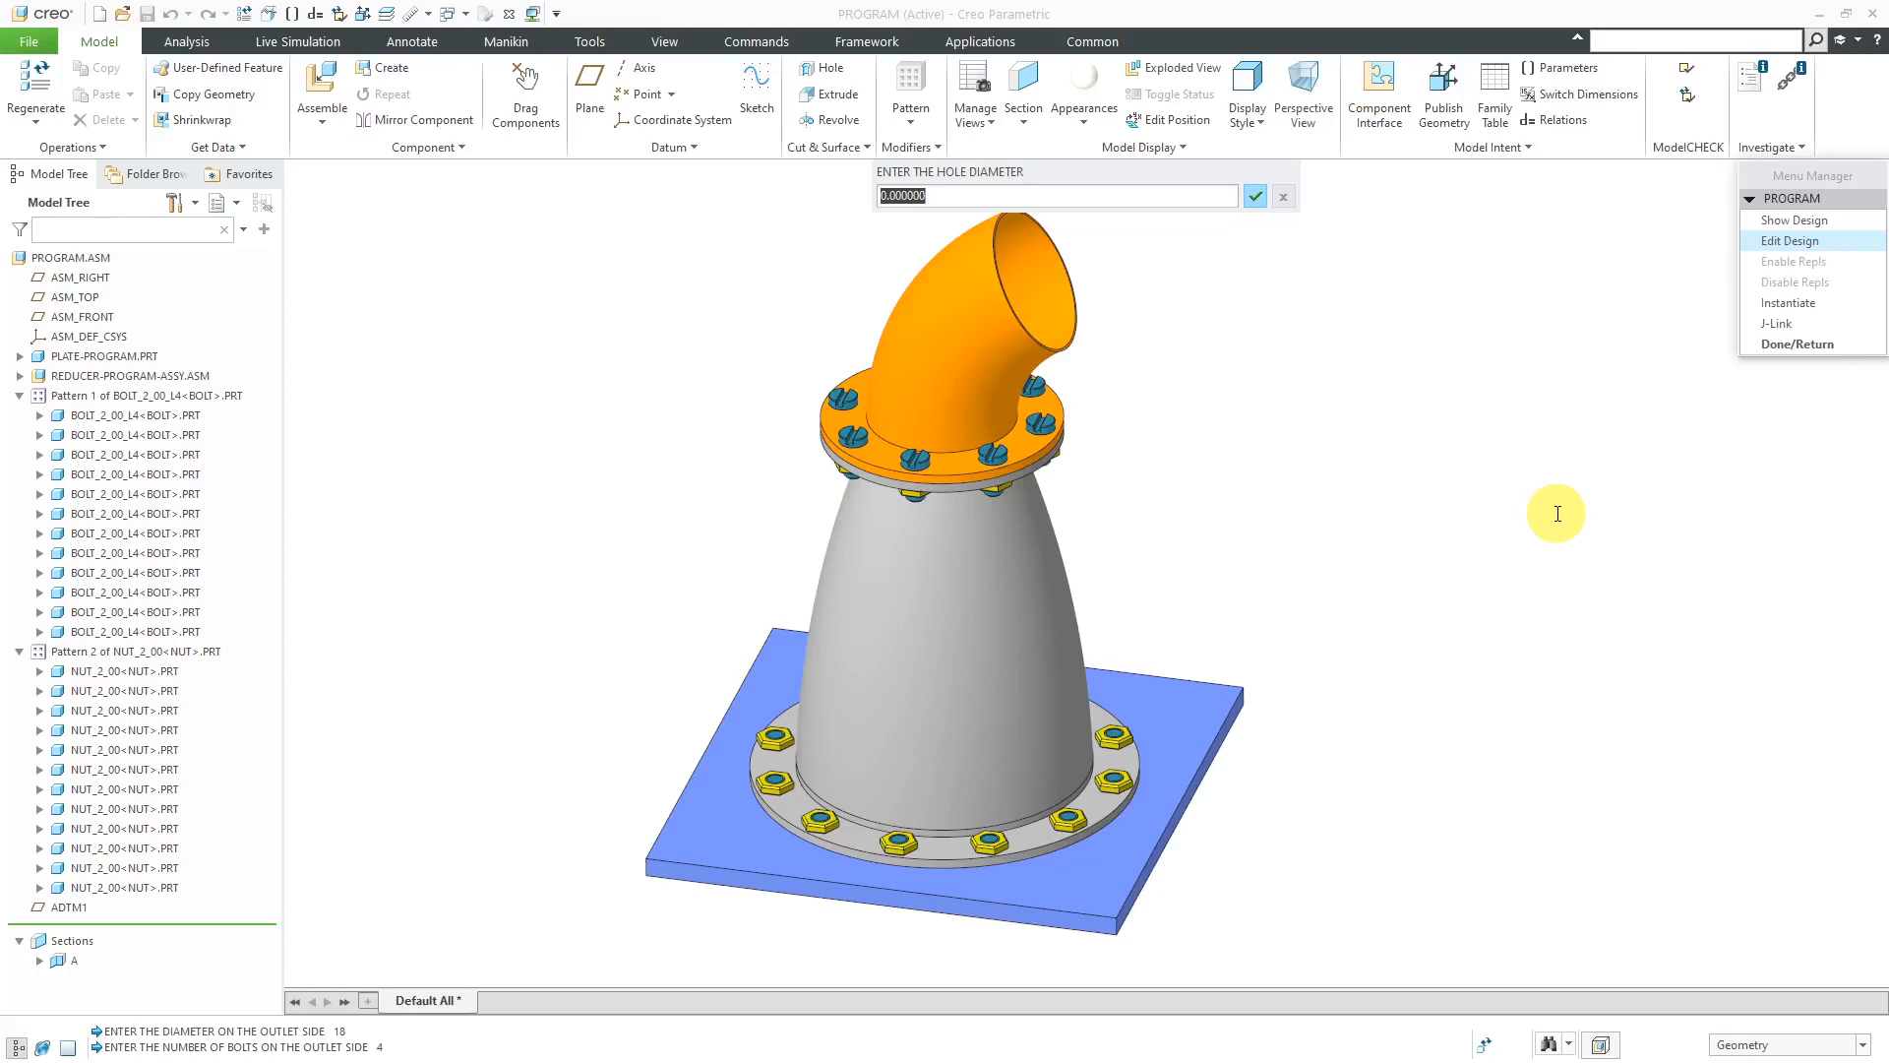
type("1")
key("Return")
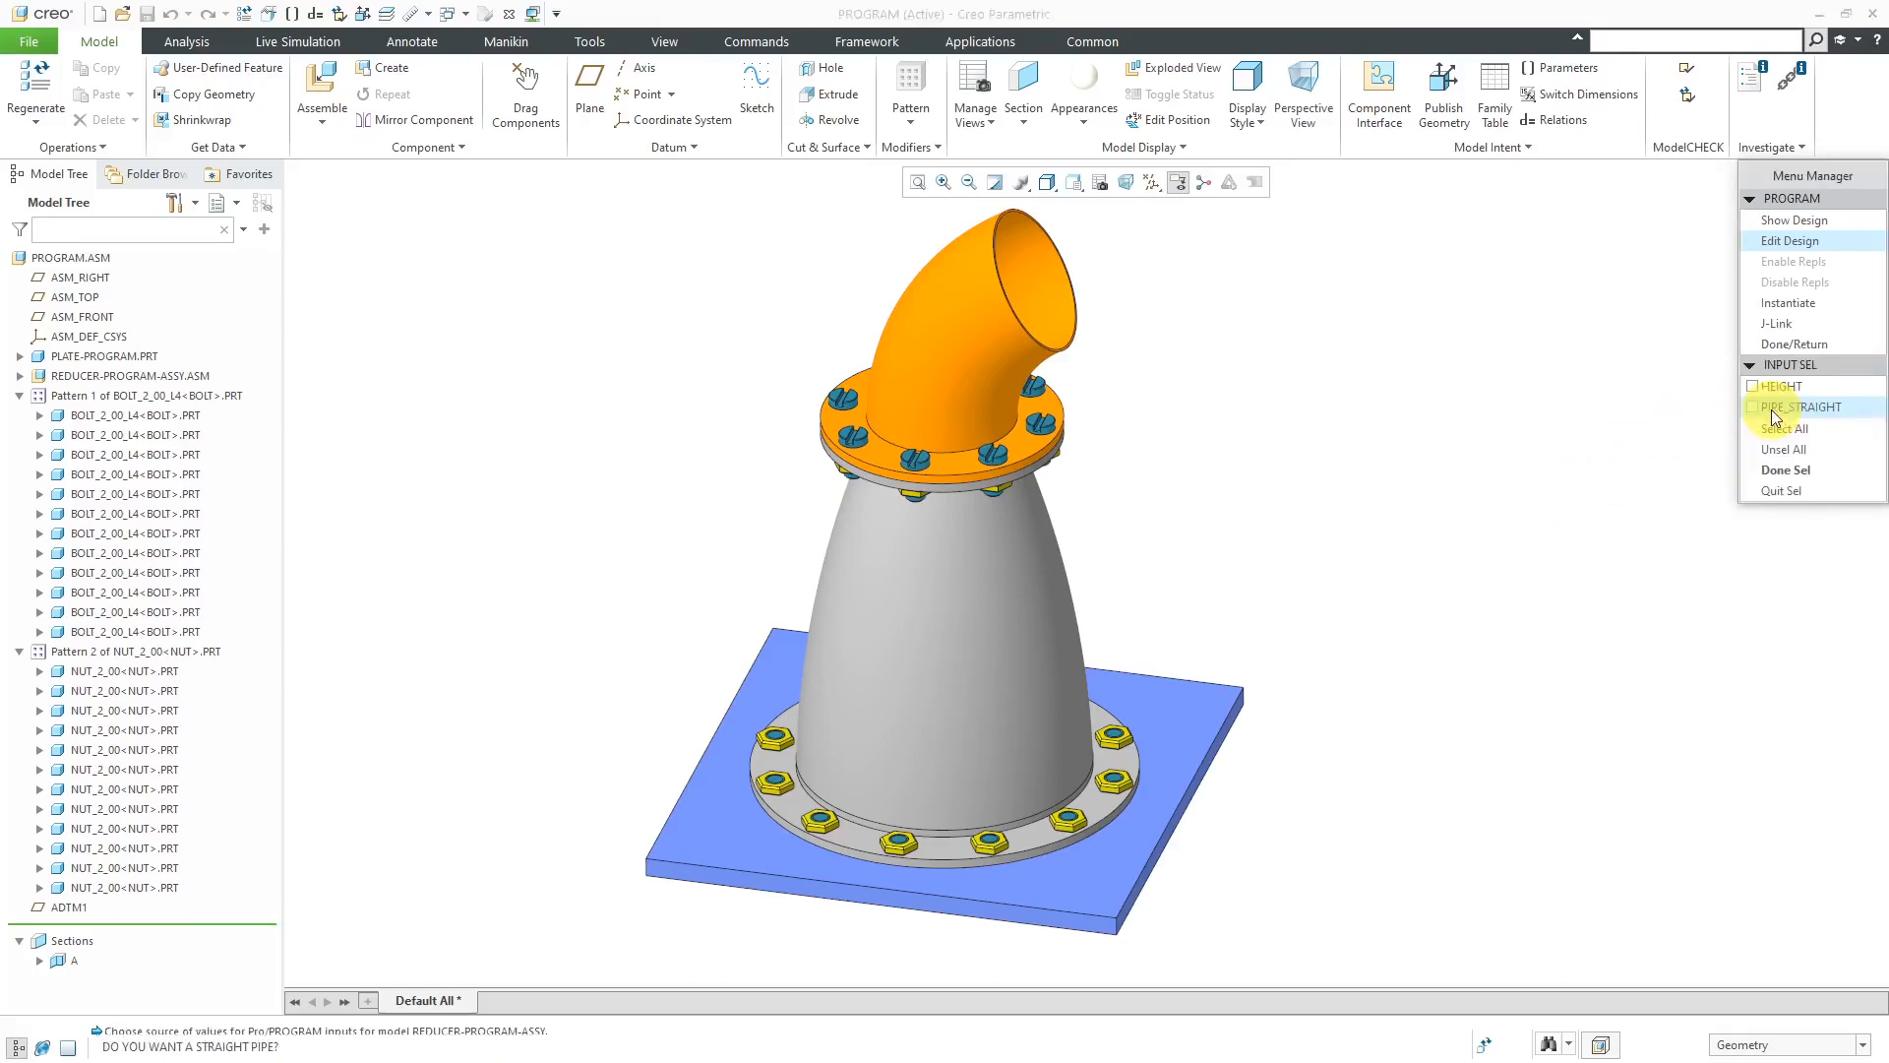
Select the reducer assembly's HEIGHT and PIPE_STRAIGHT inputs for new values, and set the reducer height to 20.
left_click(1792, 391)
left_click(1791, 410)
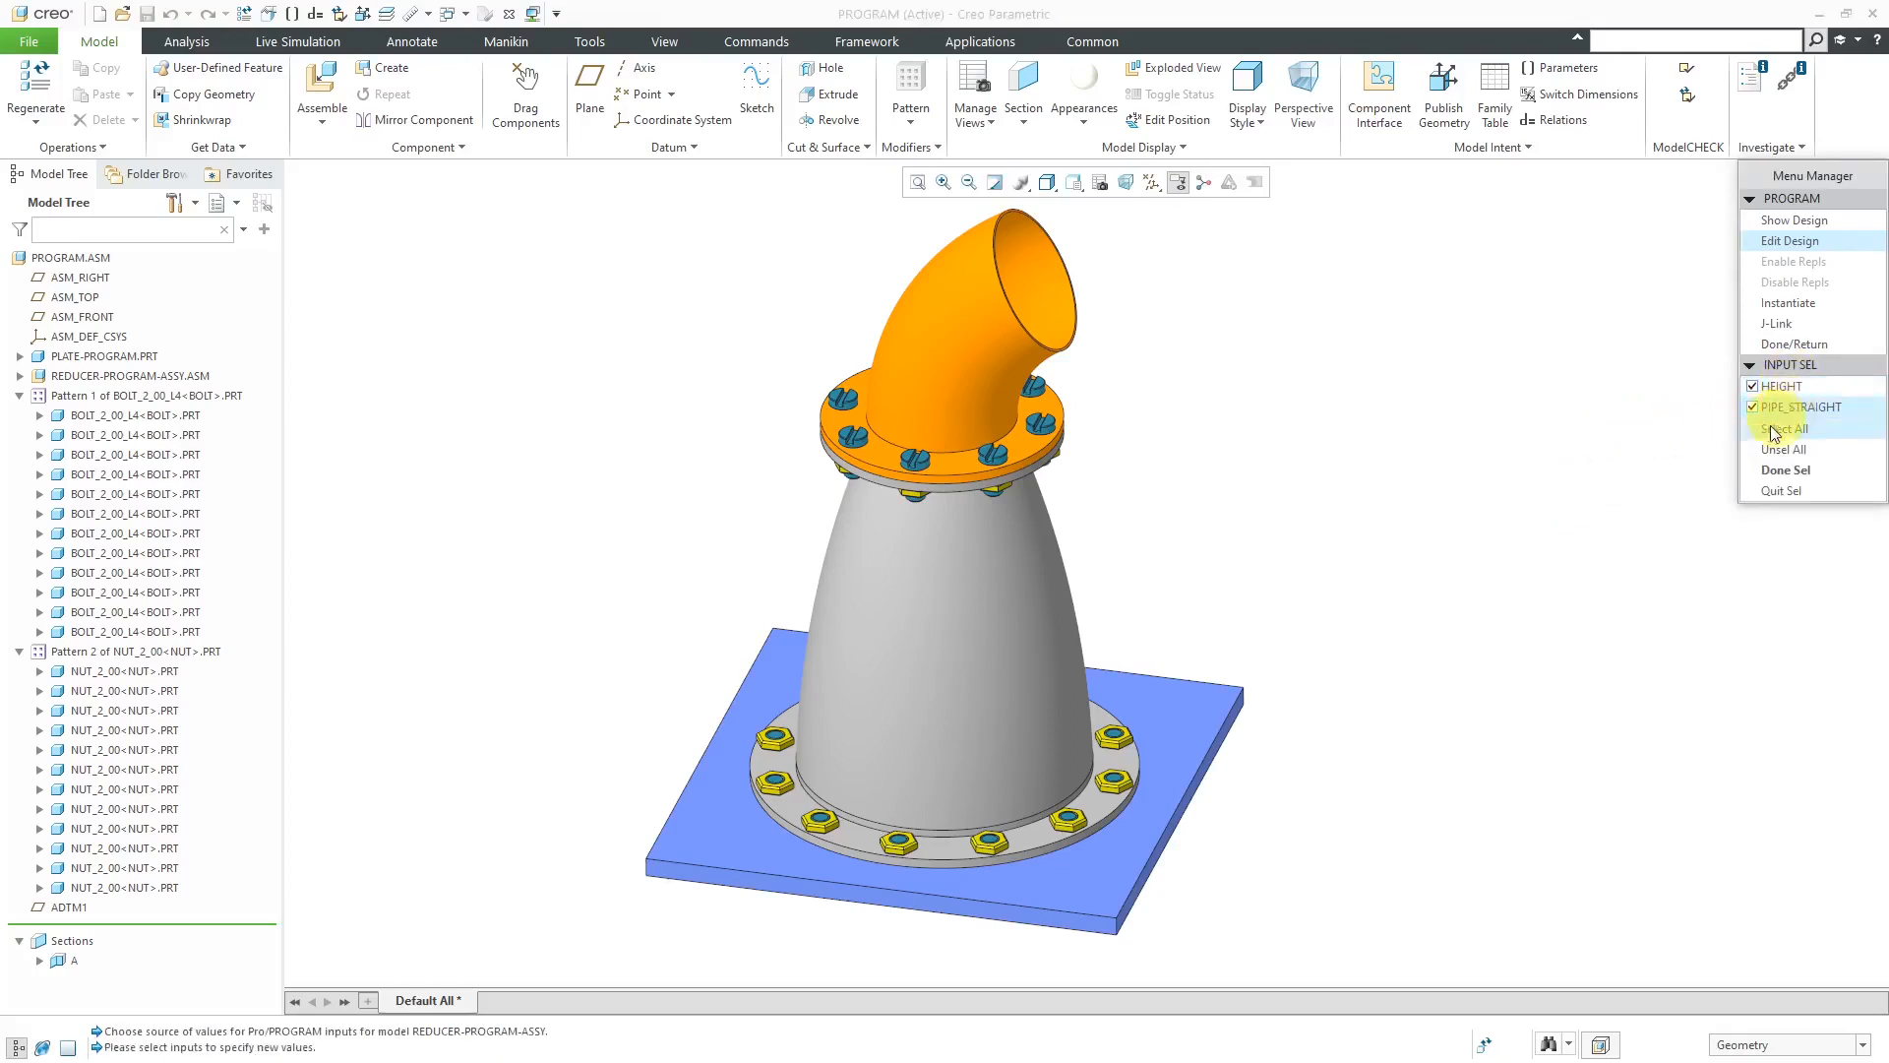
left_click(1784, 470)
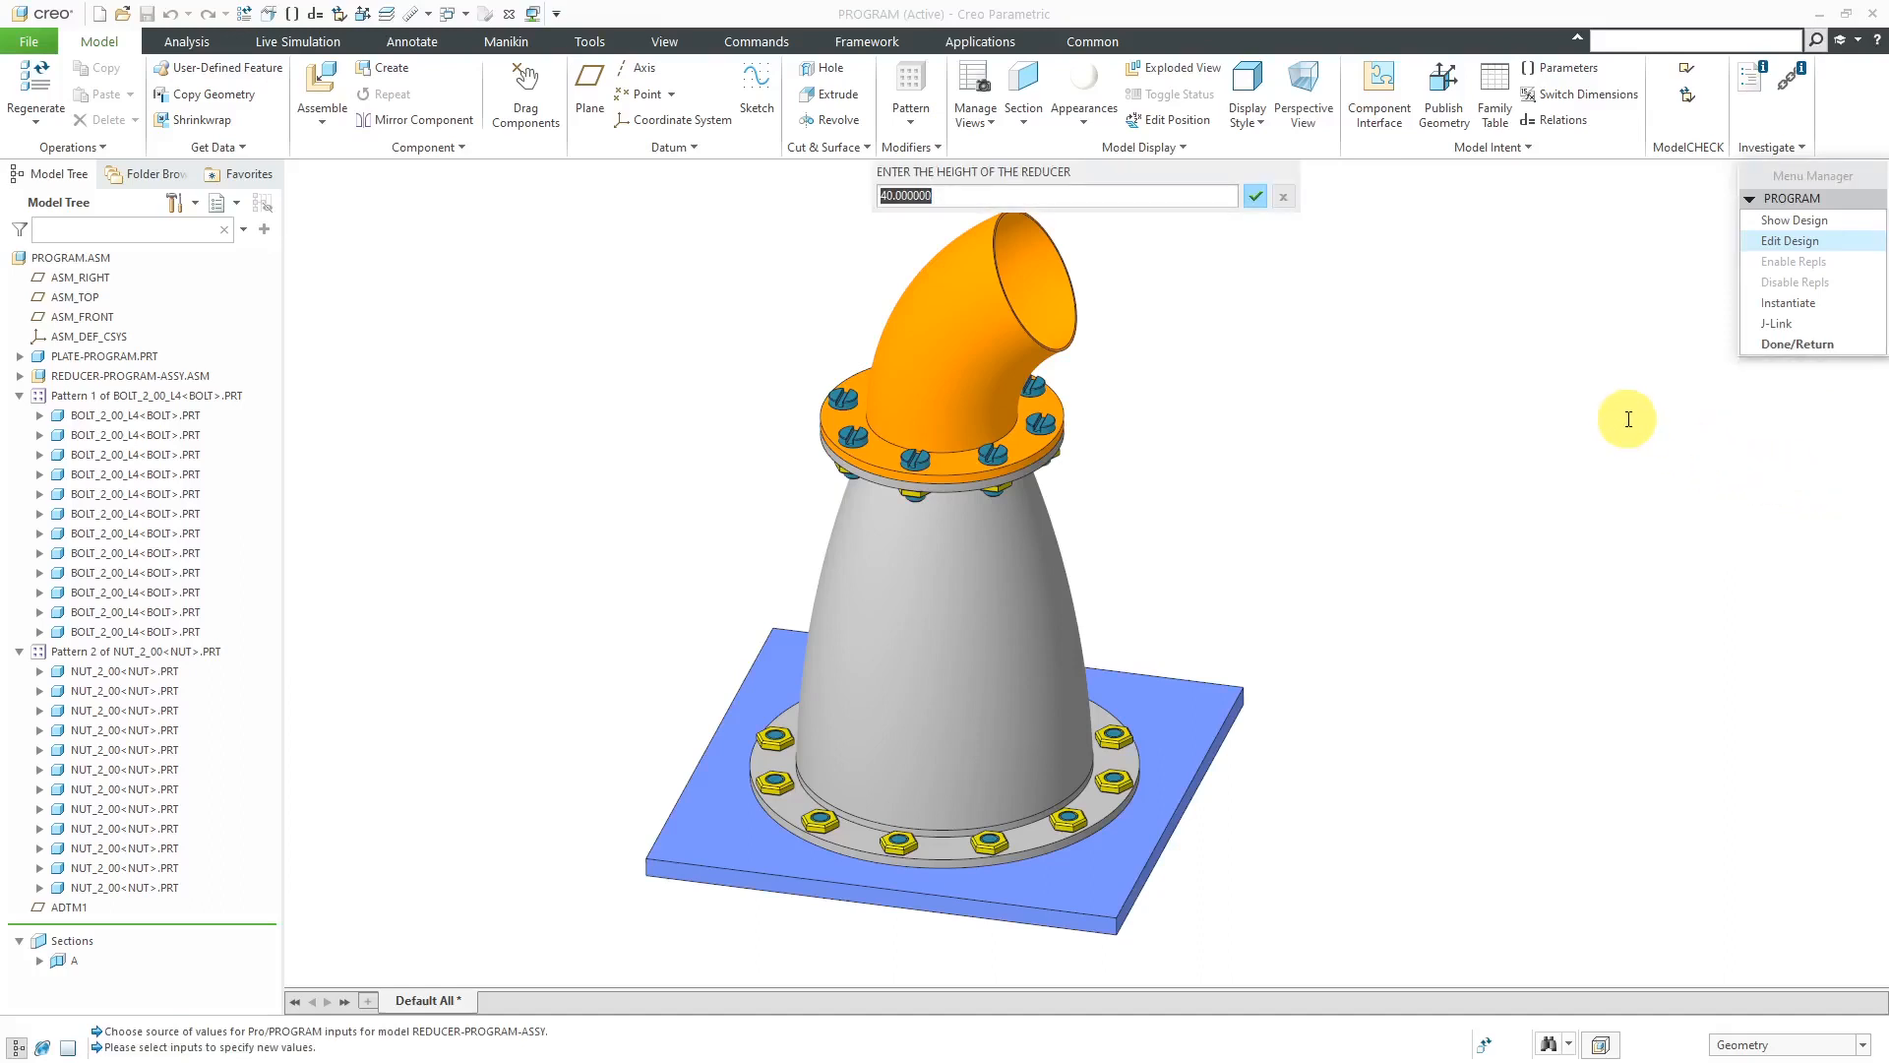
key("Return")
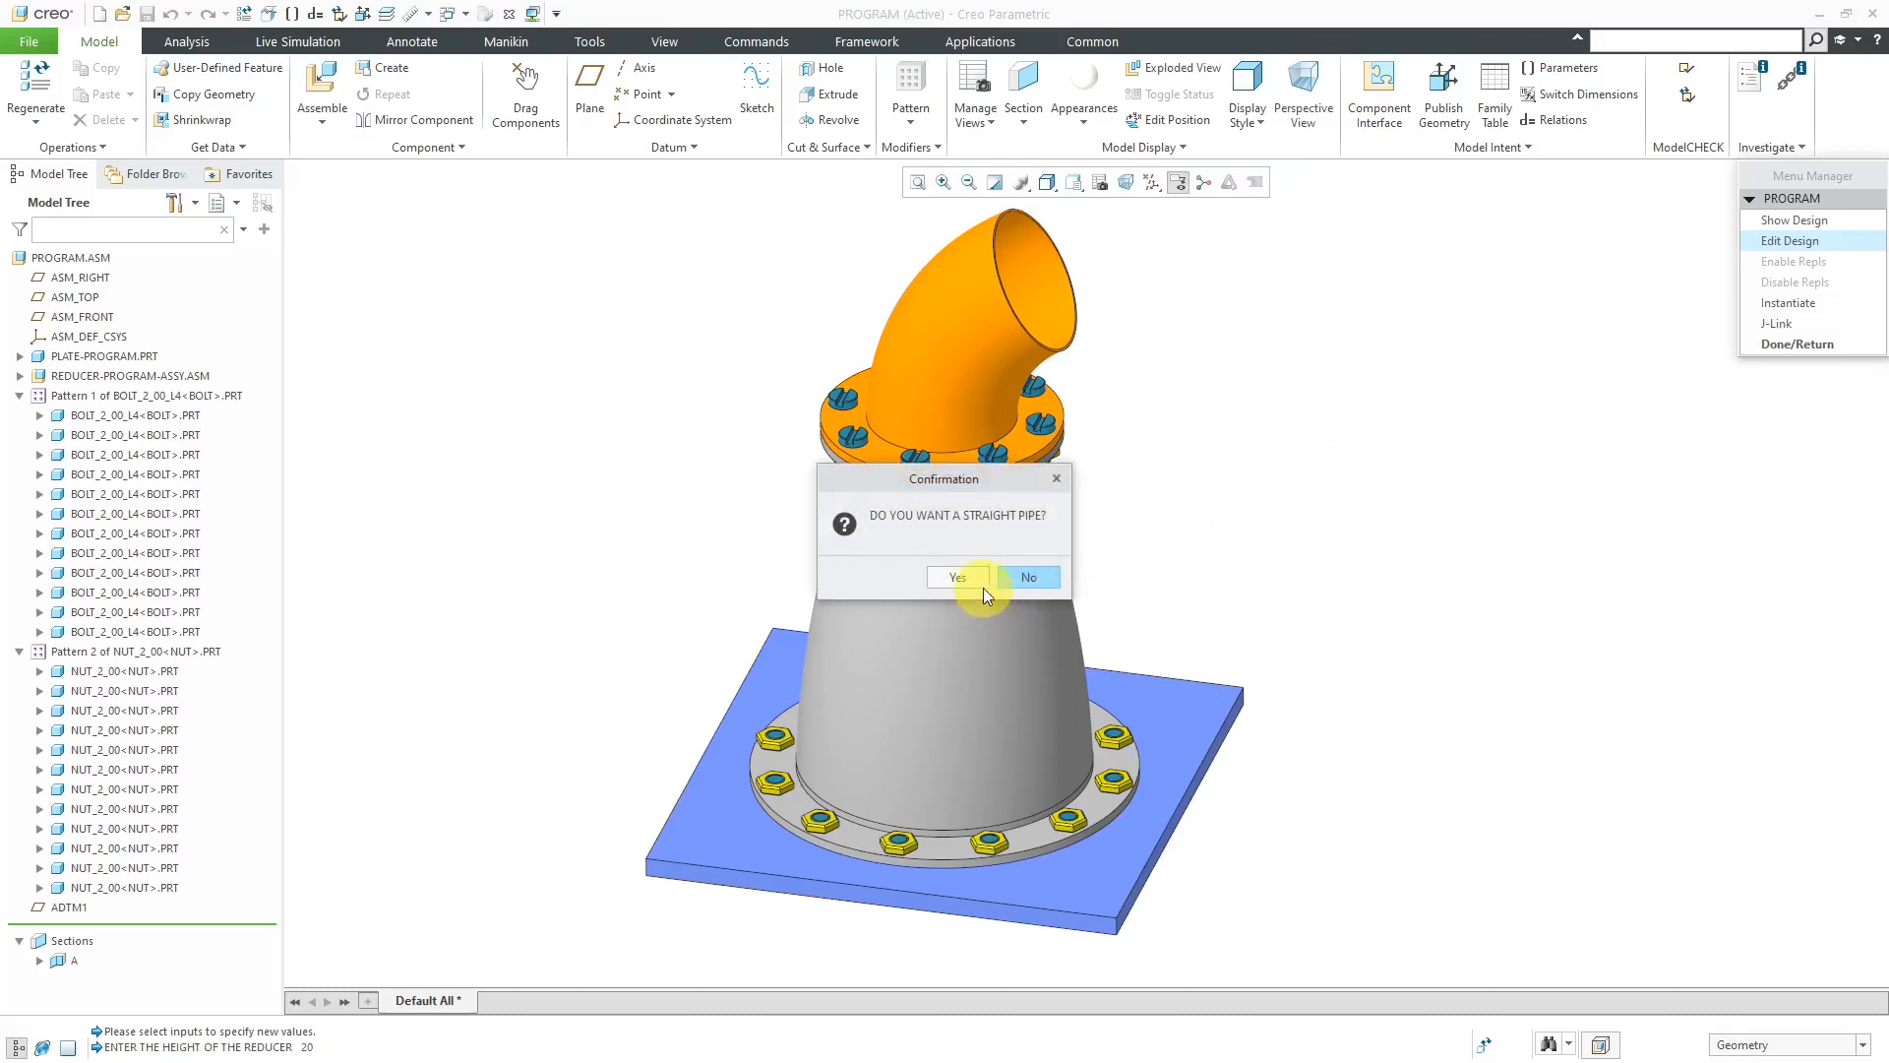
Confirm that a straight pipe is wanted, inspect the regenerated reducer assembly and finish the program session.
left_click(959, 576)
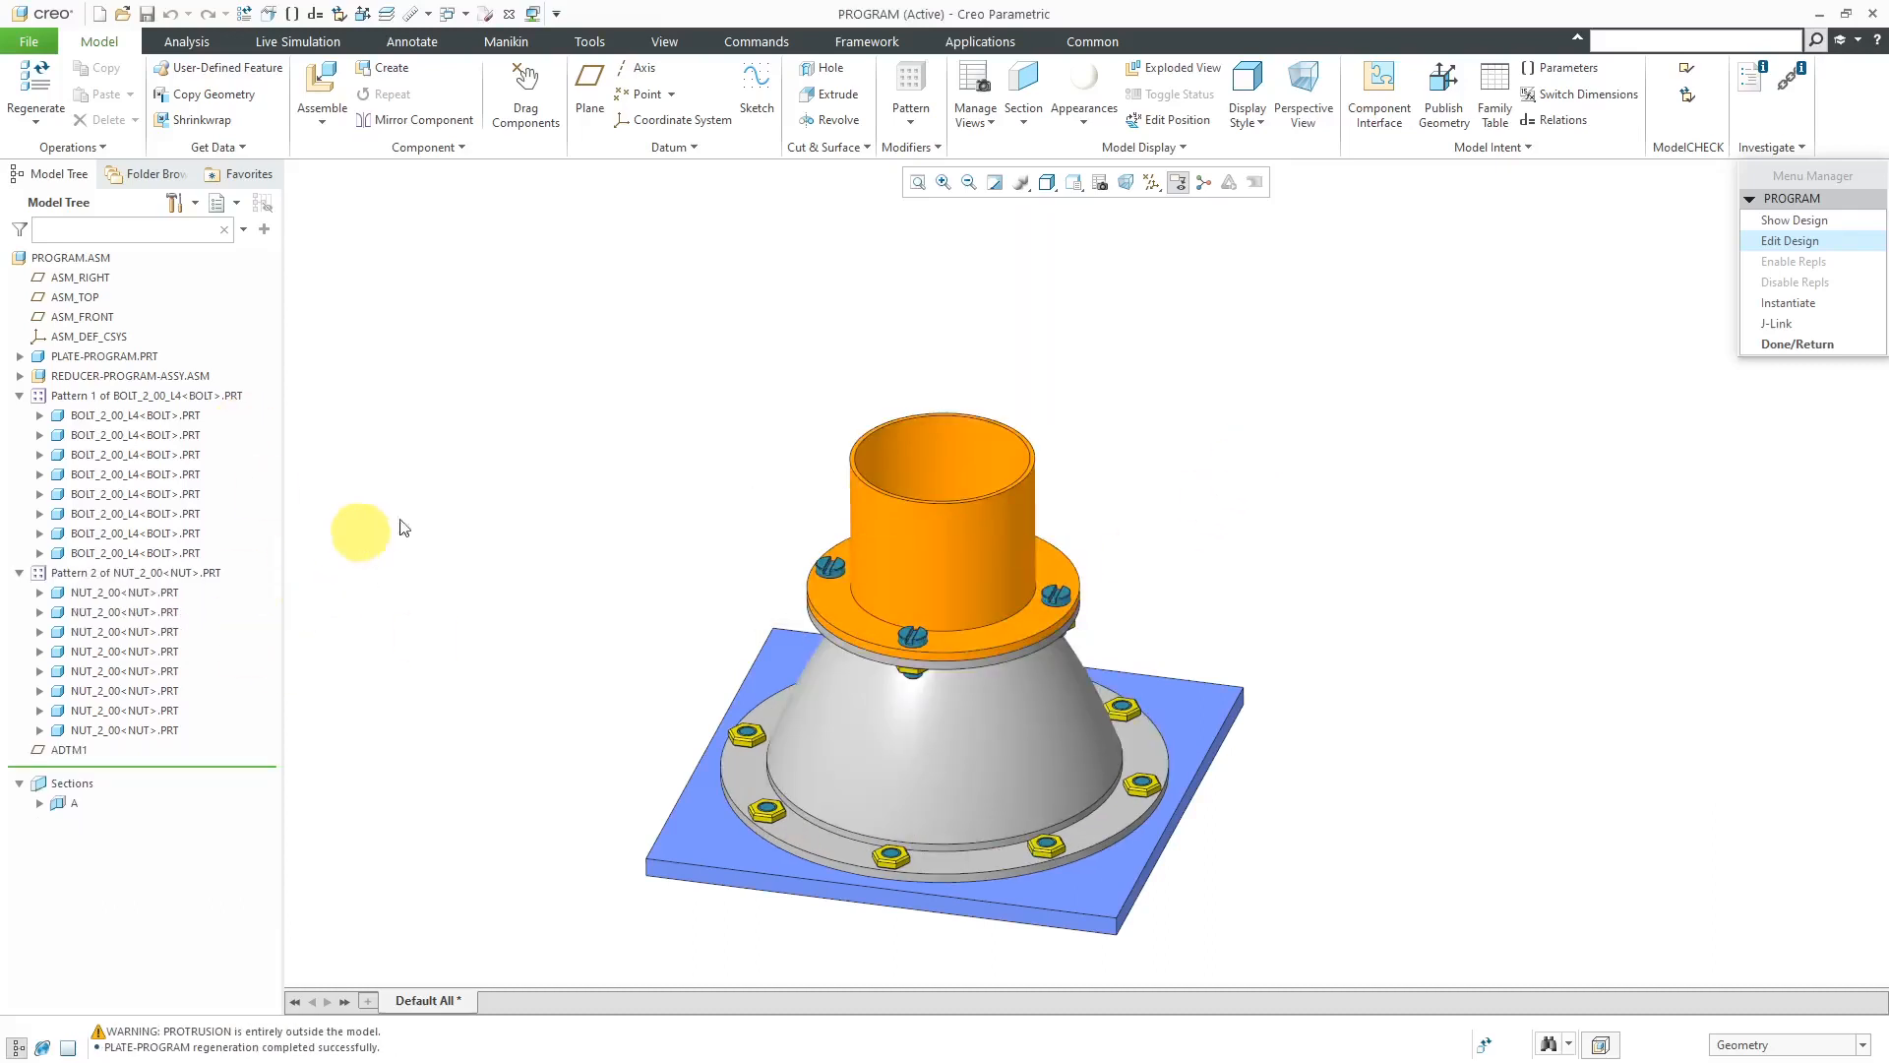
scroll(856, 352, "up", 2)
scroll(847, 417, "down", 2)
mouse_move(716, 433)
middle_mouse_down()
mouse_move(738, 392)
mouse_move(721, 443)
middle_mouse_up()
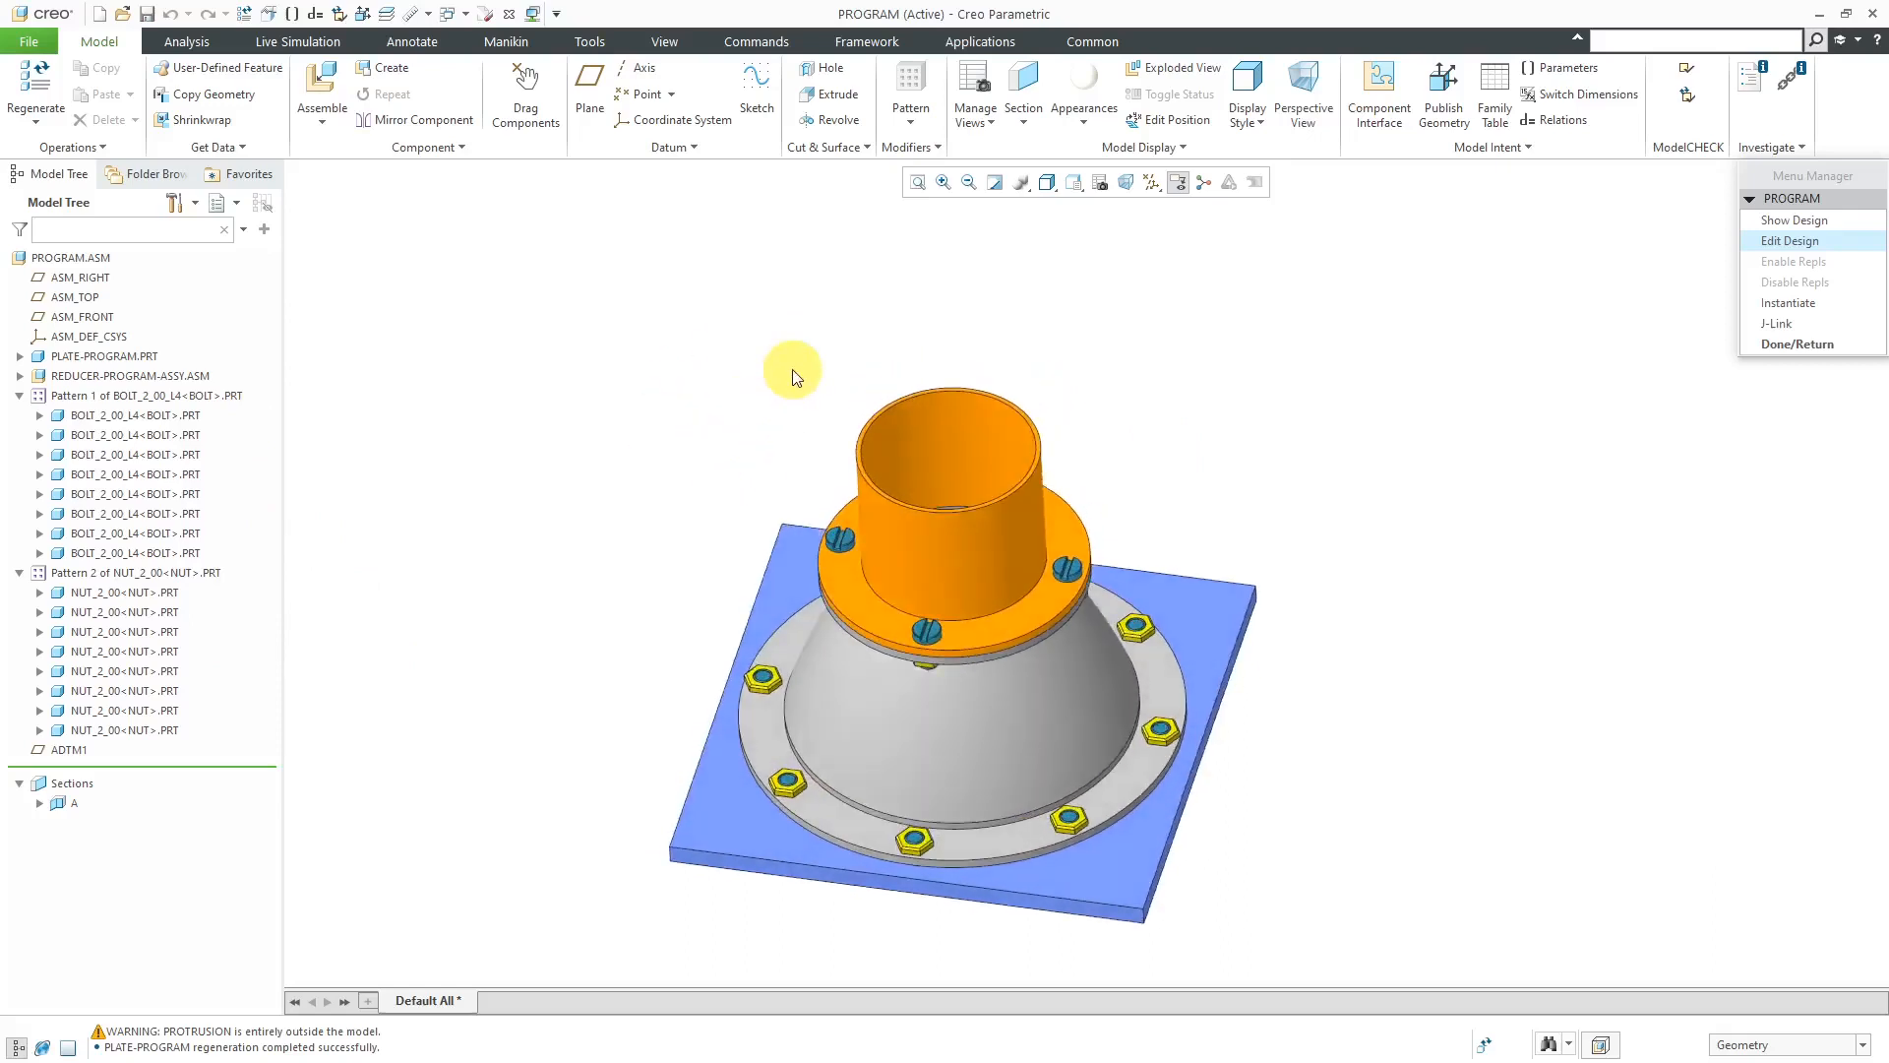
scroll(795, 377, "up", 1)
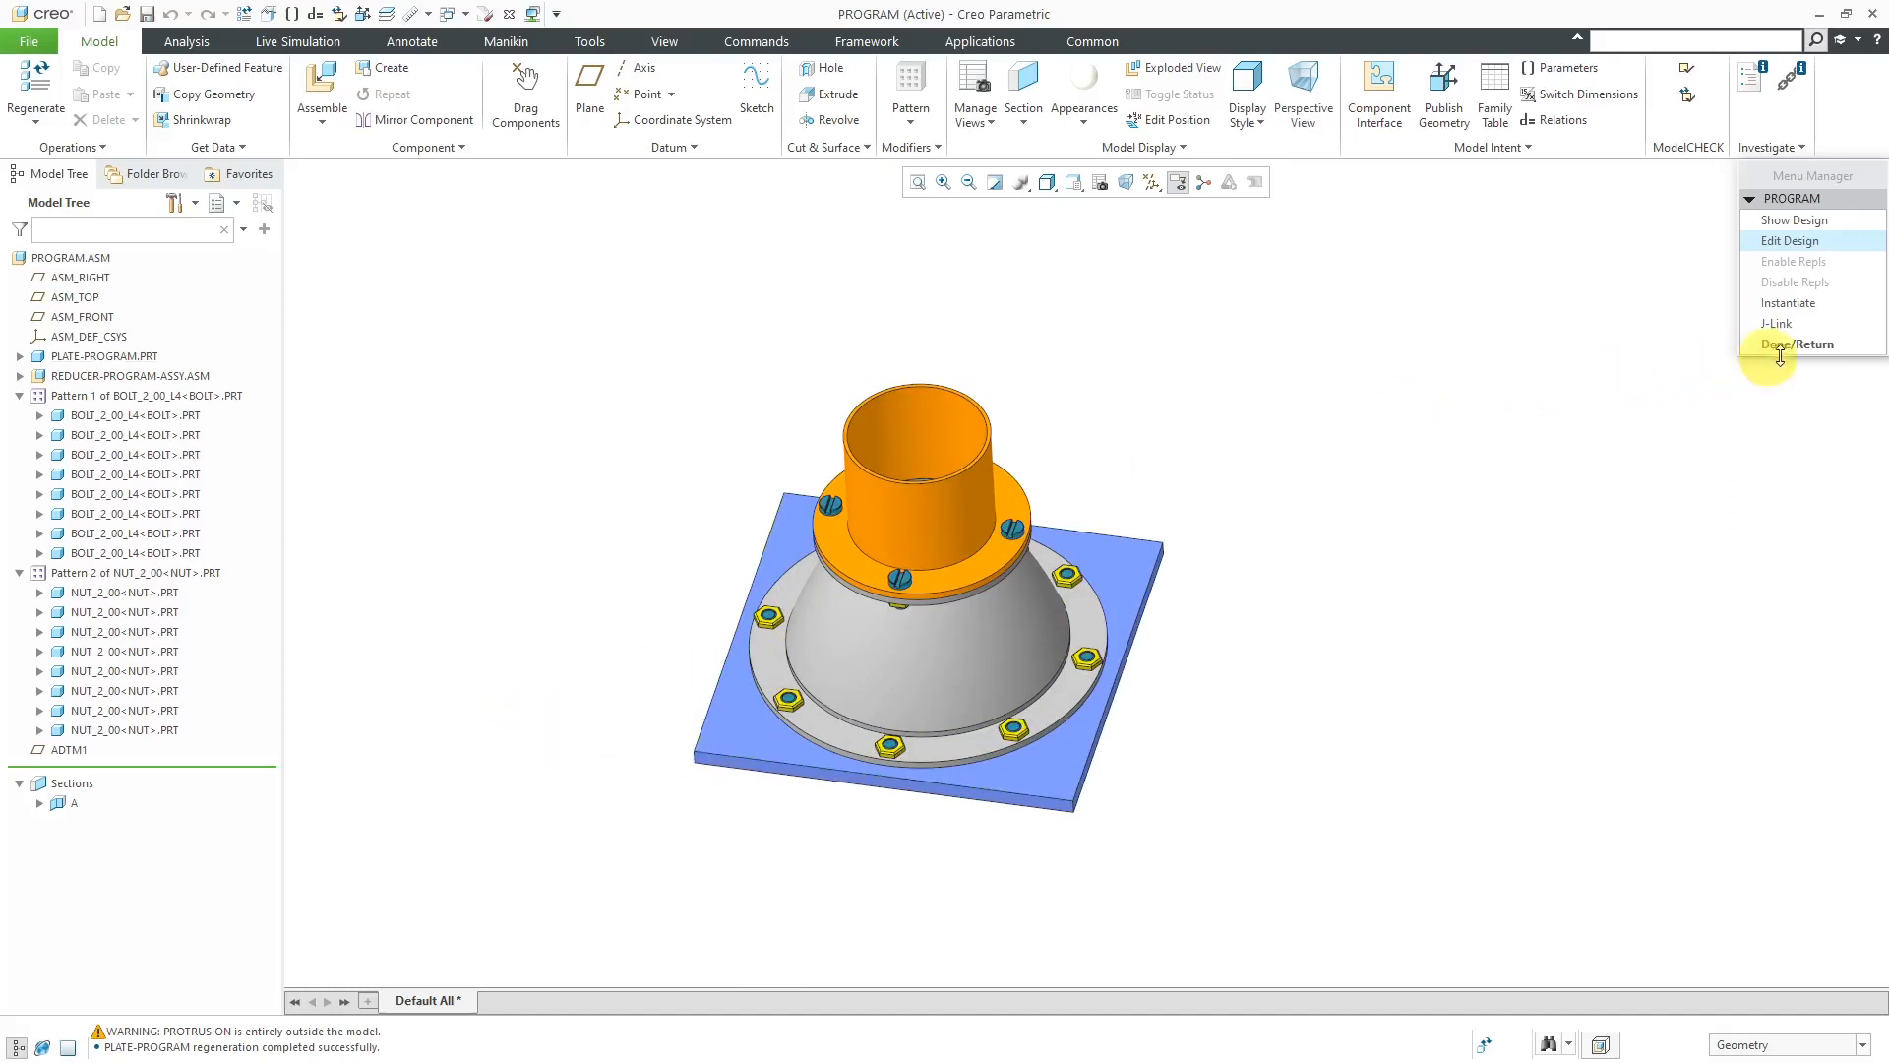
left_click(1784, 345)
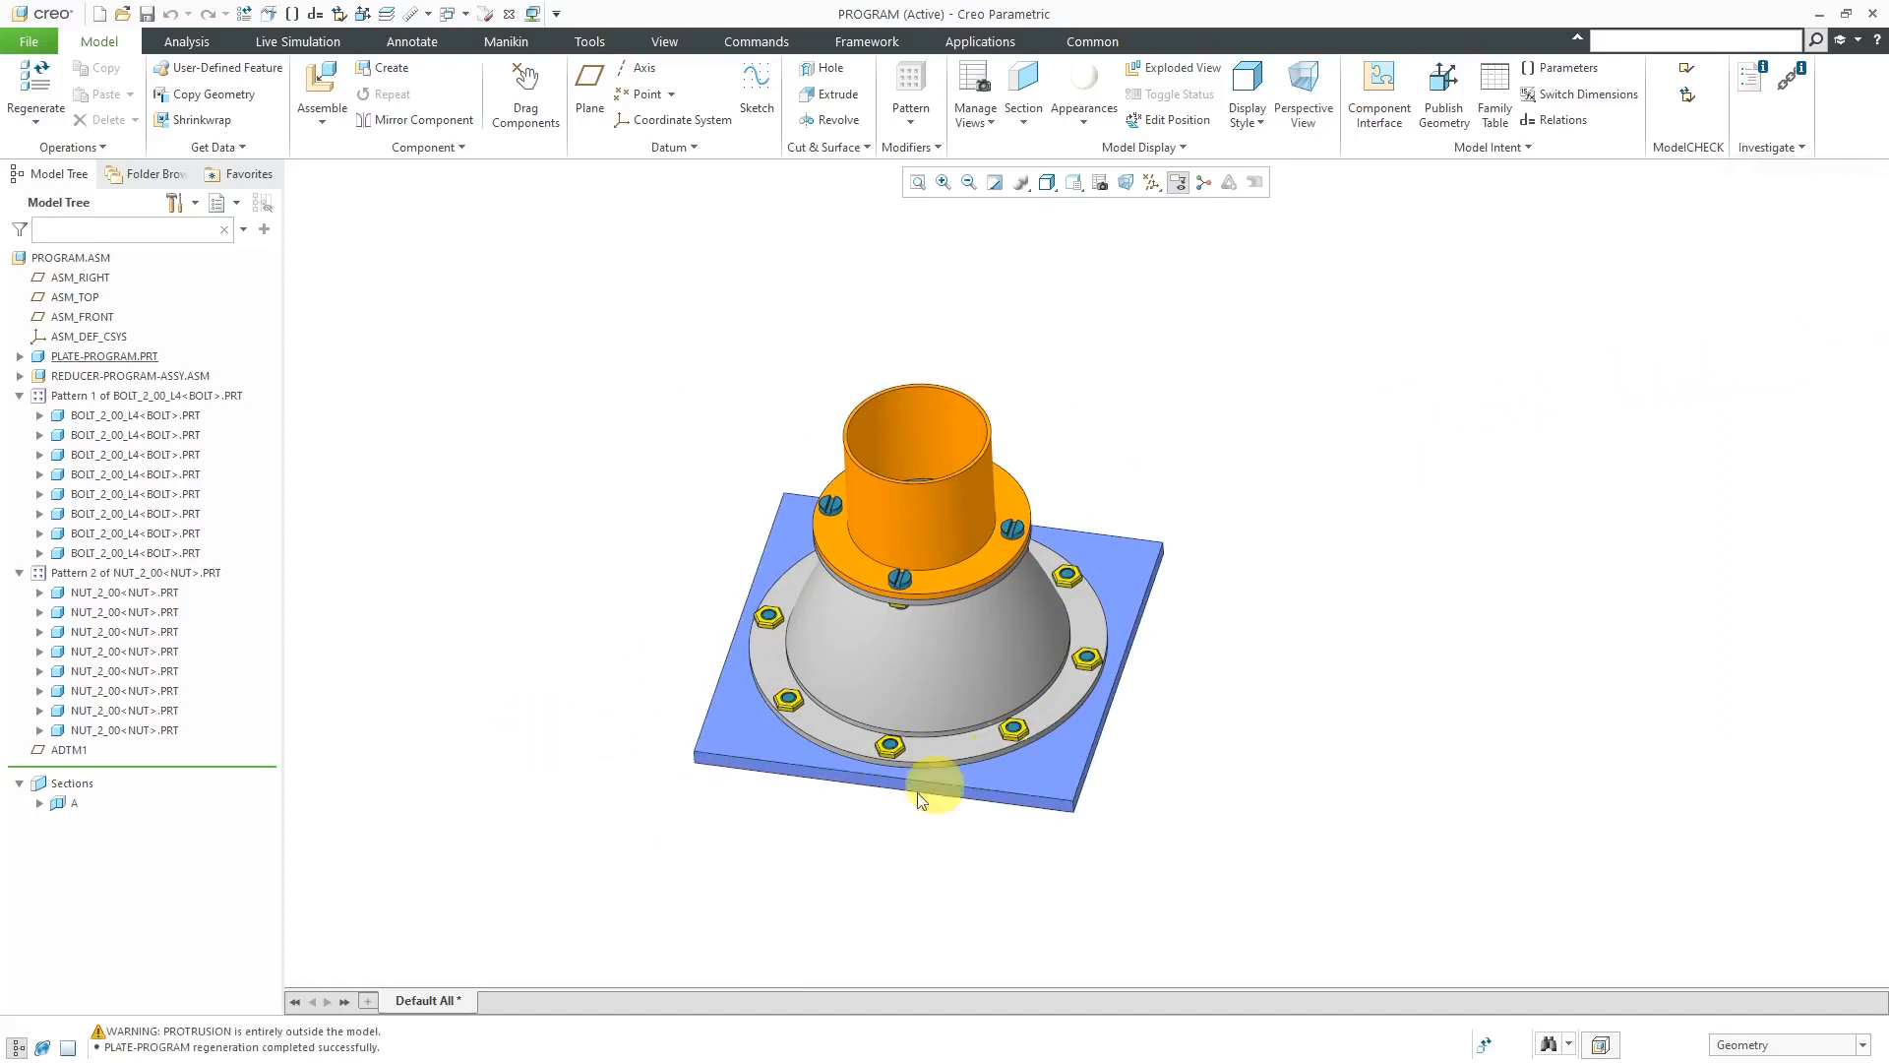
Isolate the base plate, PLATE-PROGRAM.PRT, so that only this part is displayed.
left_click(737, 715)
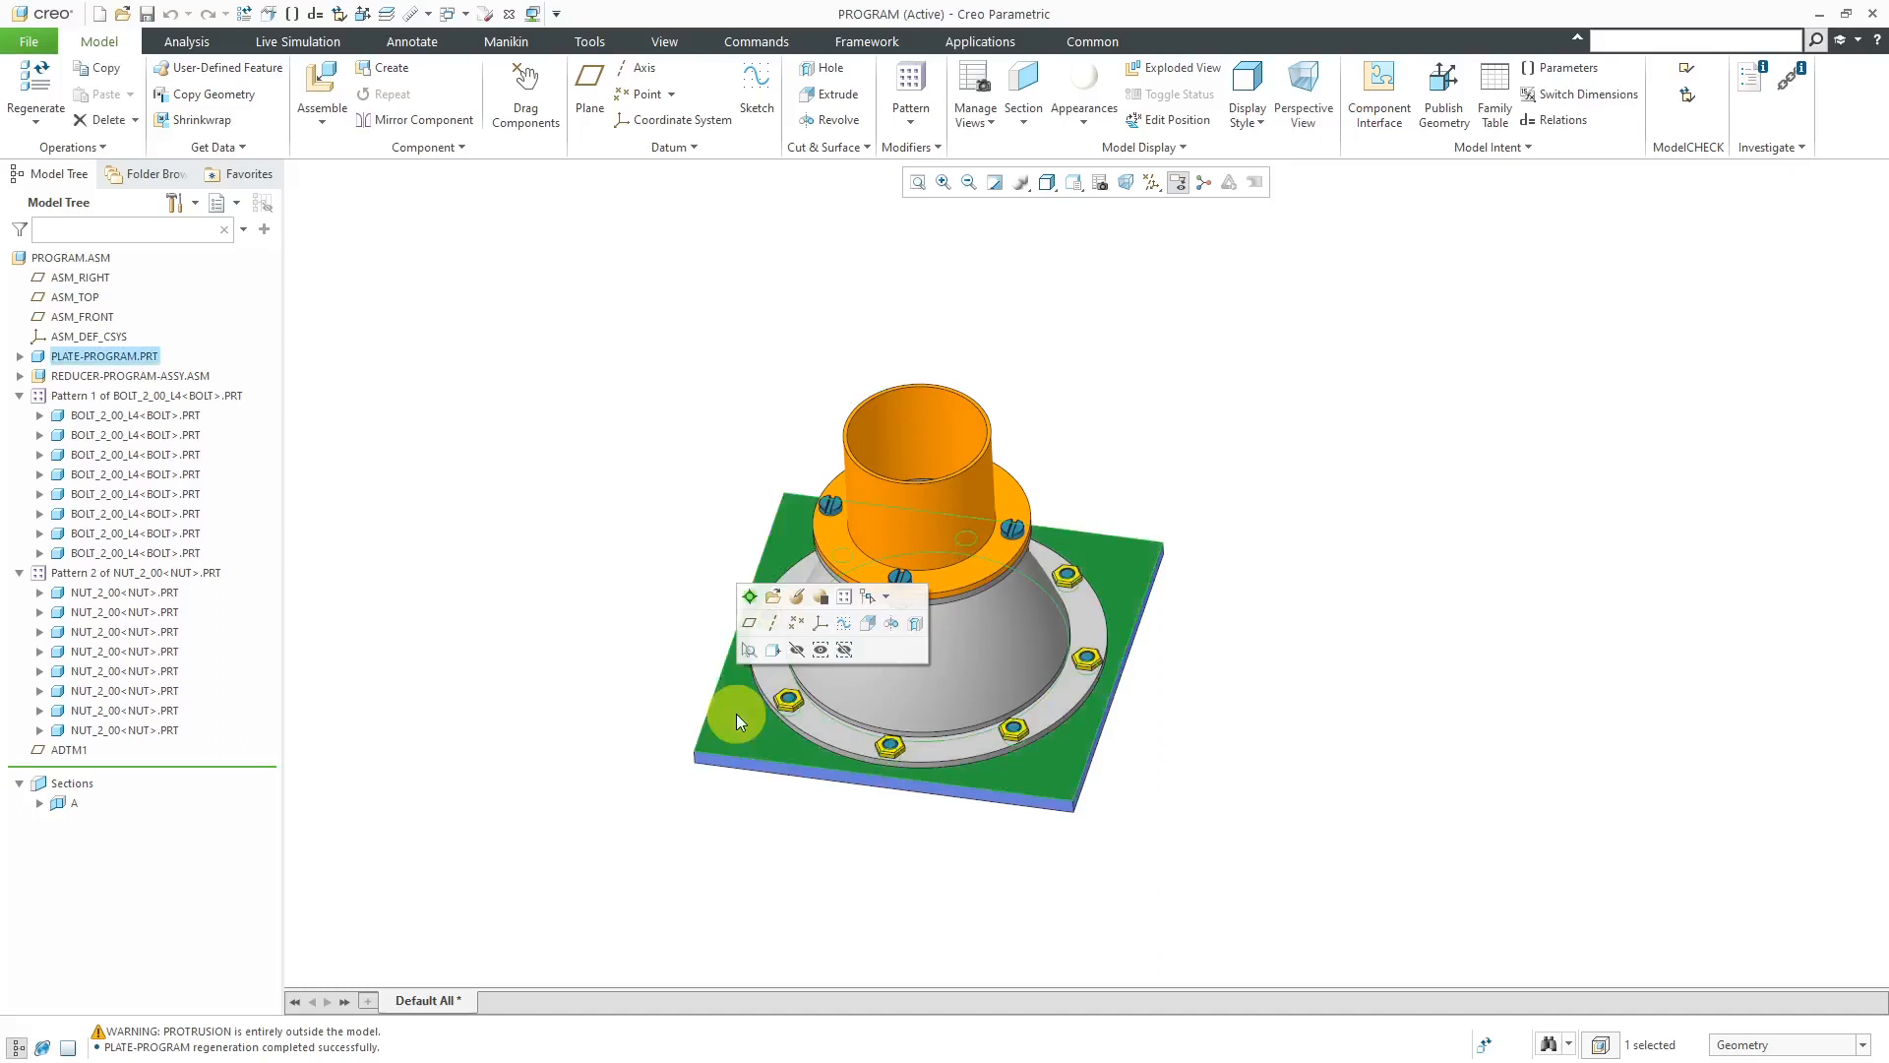
left_click(822, 651)
left_click(1075, 862)
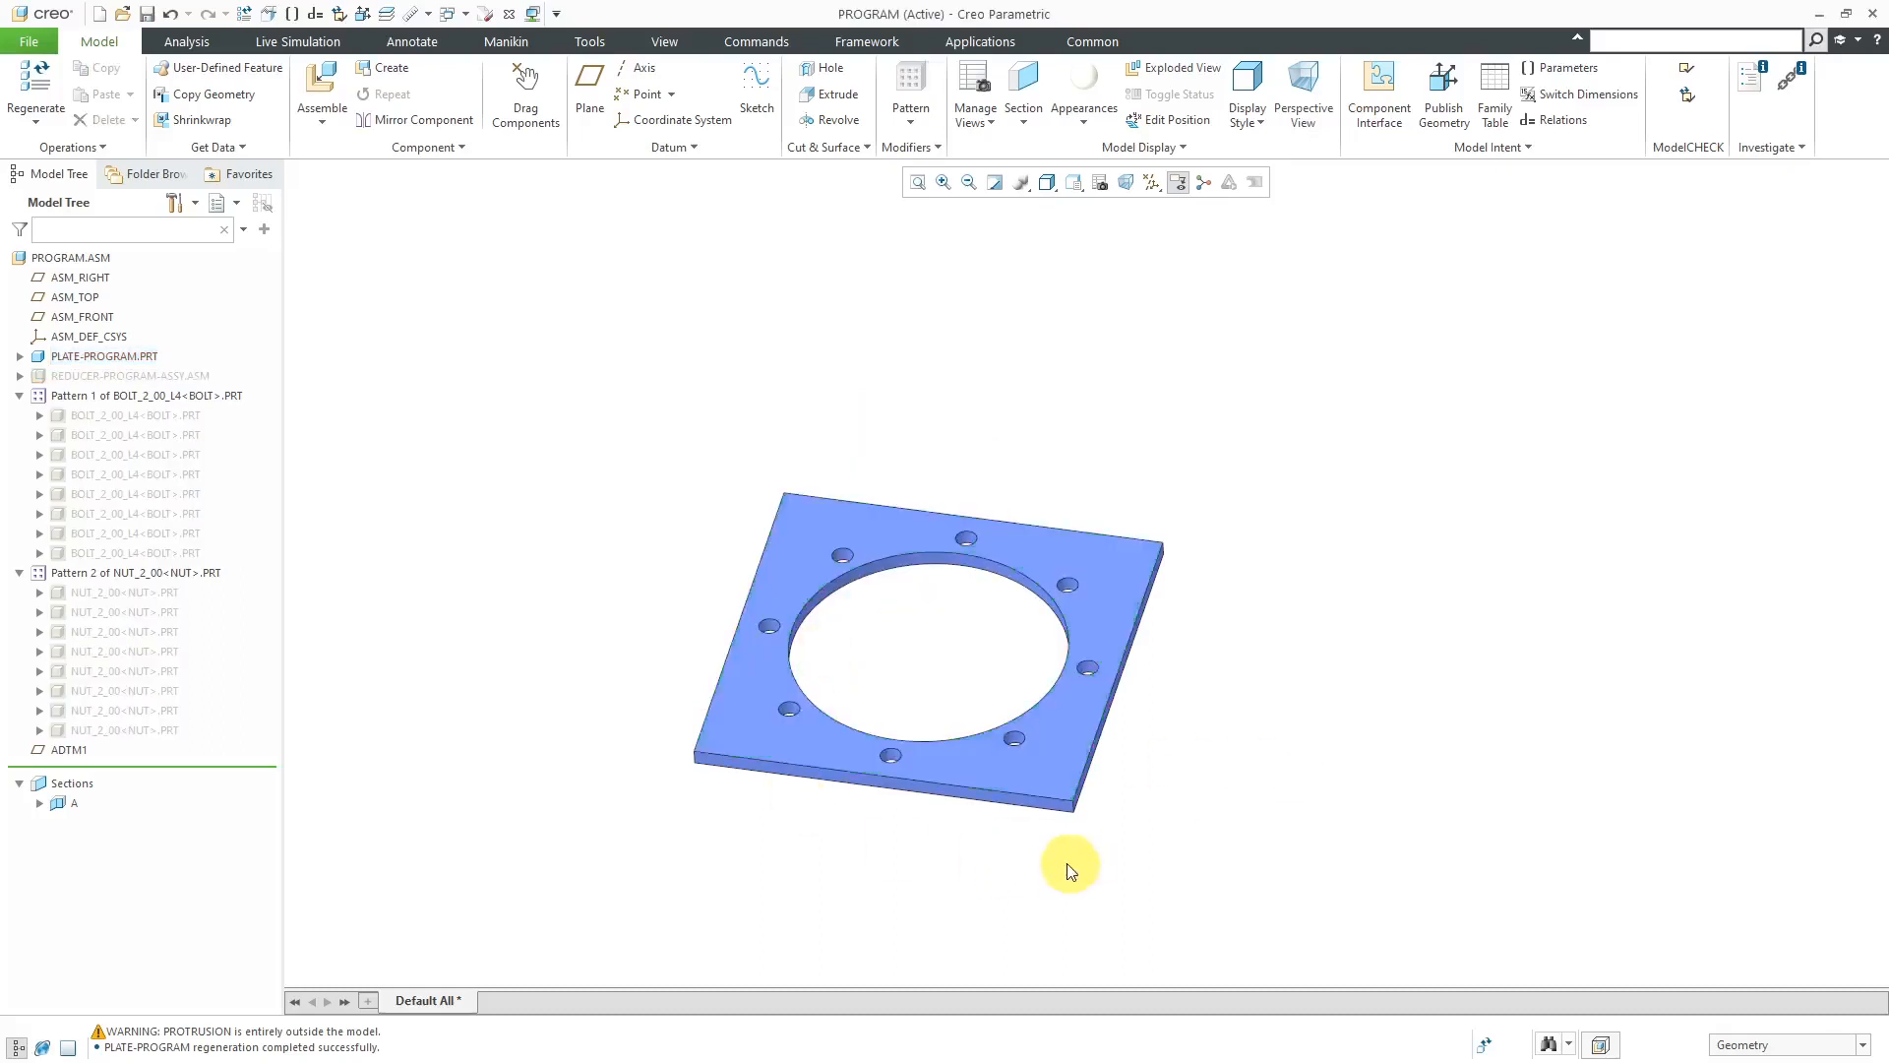
scroll(1012, 769, "down", 2)
scroll(991, 768, "down", 2)
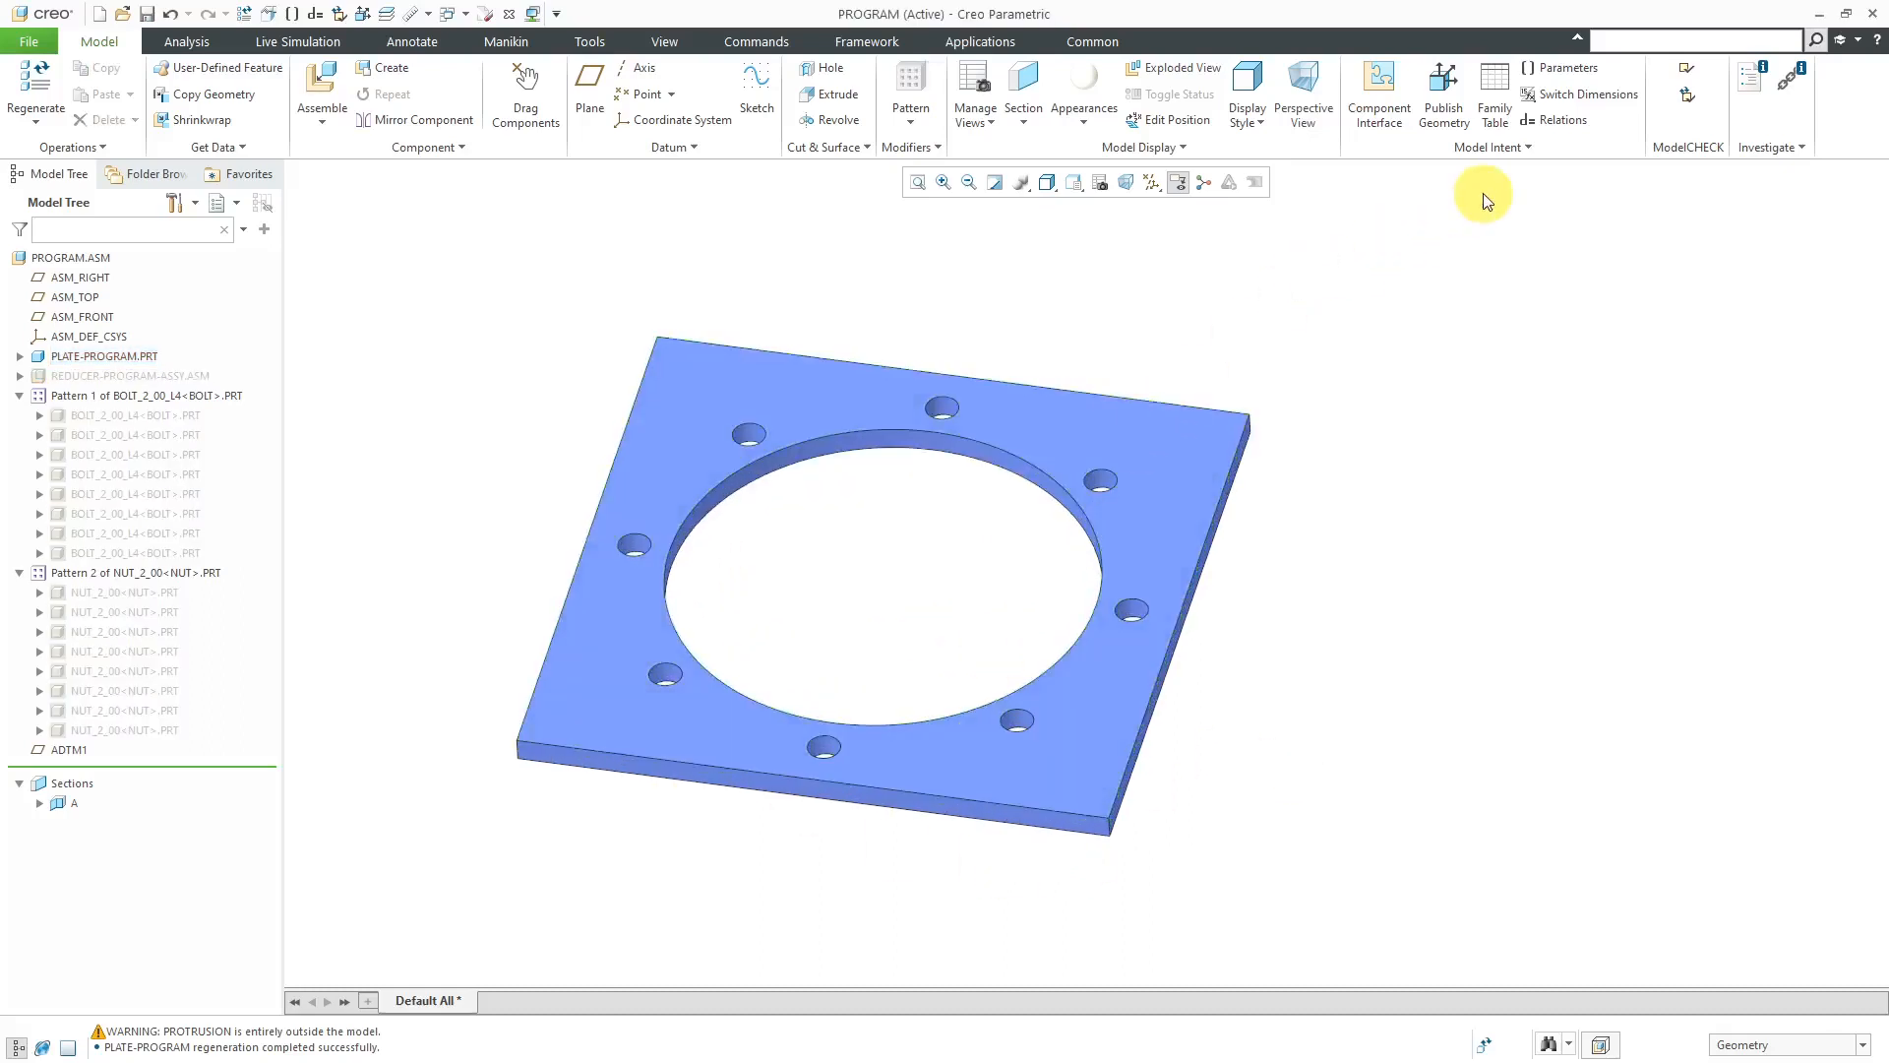
Open the assembly's relations and enter the comment "/* CONTROL THE HOLE DIAMETER IN COMPONENTS BY INPUT VARIABLE".
left_click(1584, 122)
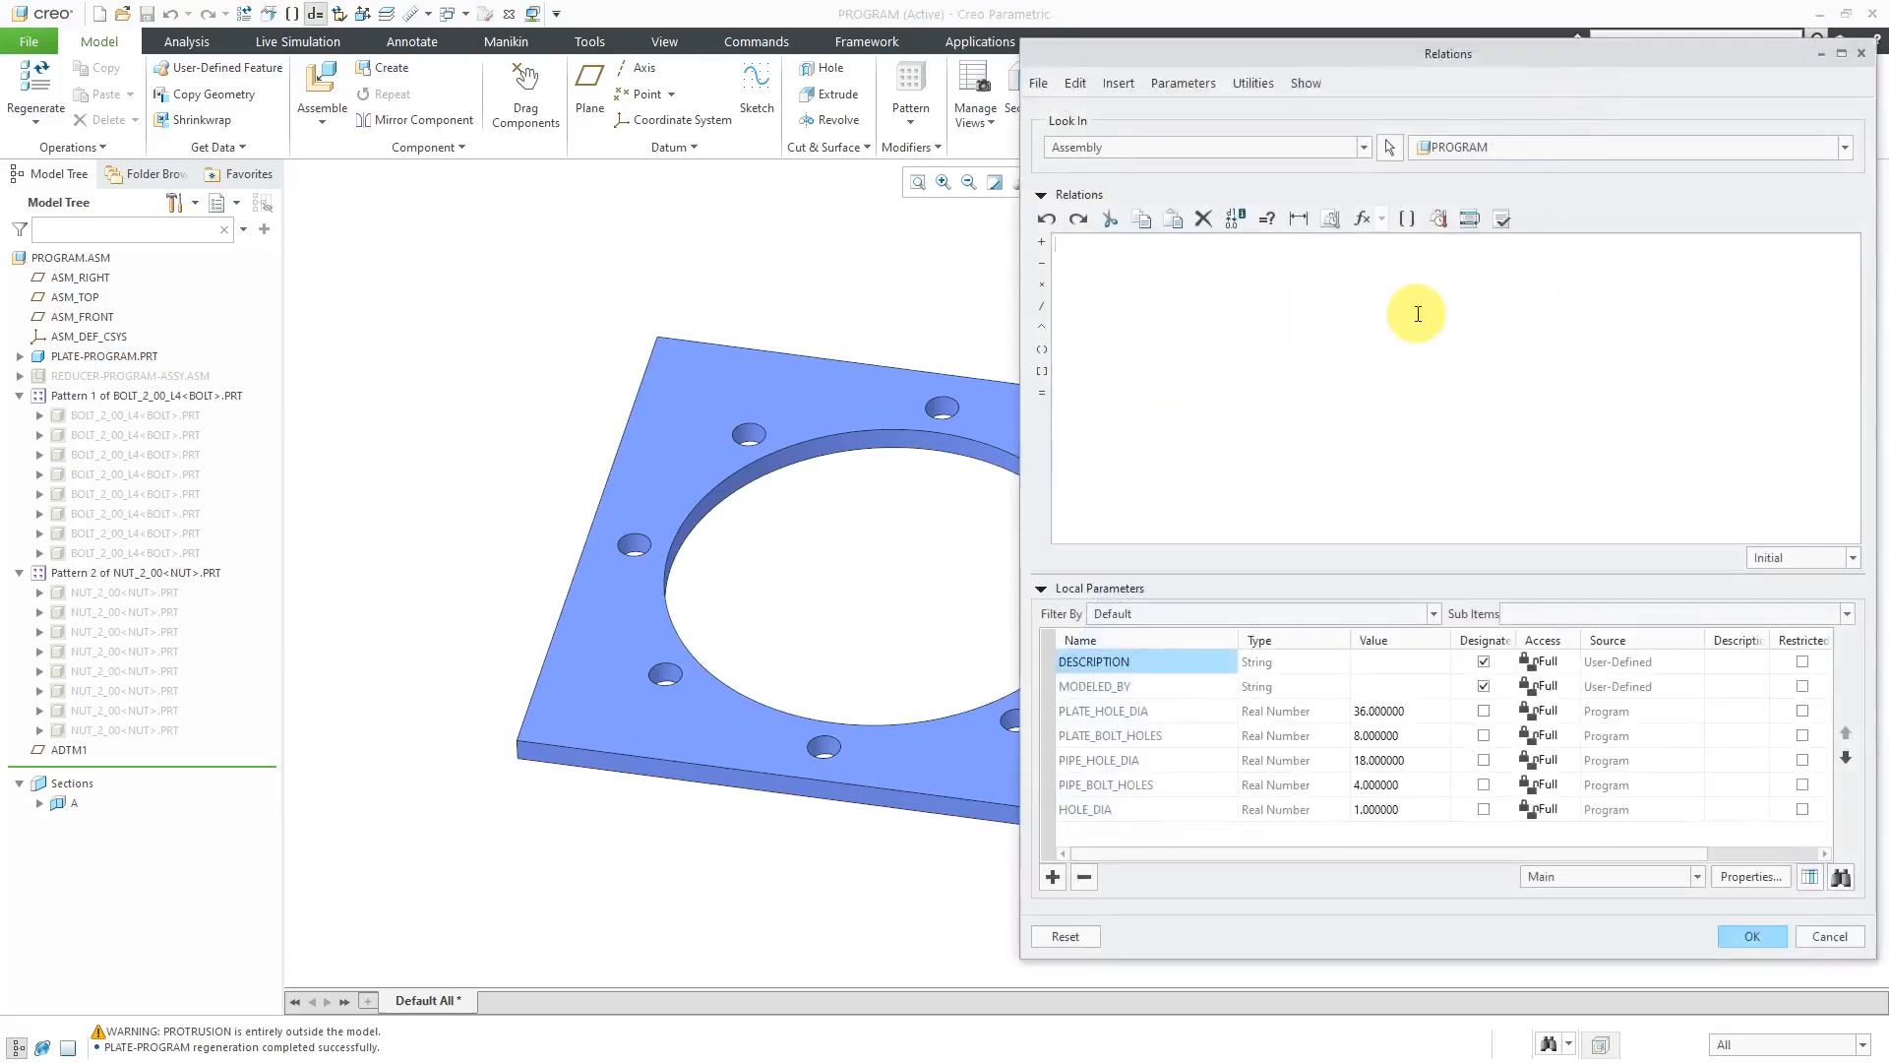
type("/* CONTROL THE HOLE DIAMETER IN COMPONENE")
key("BackSpace")
type("TS ")
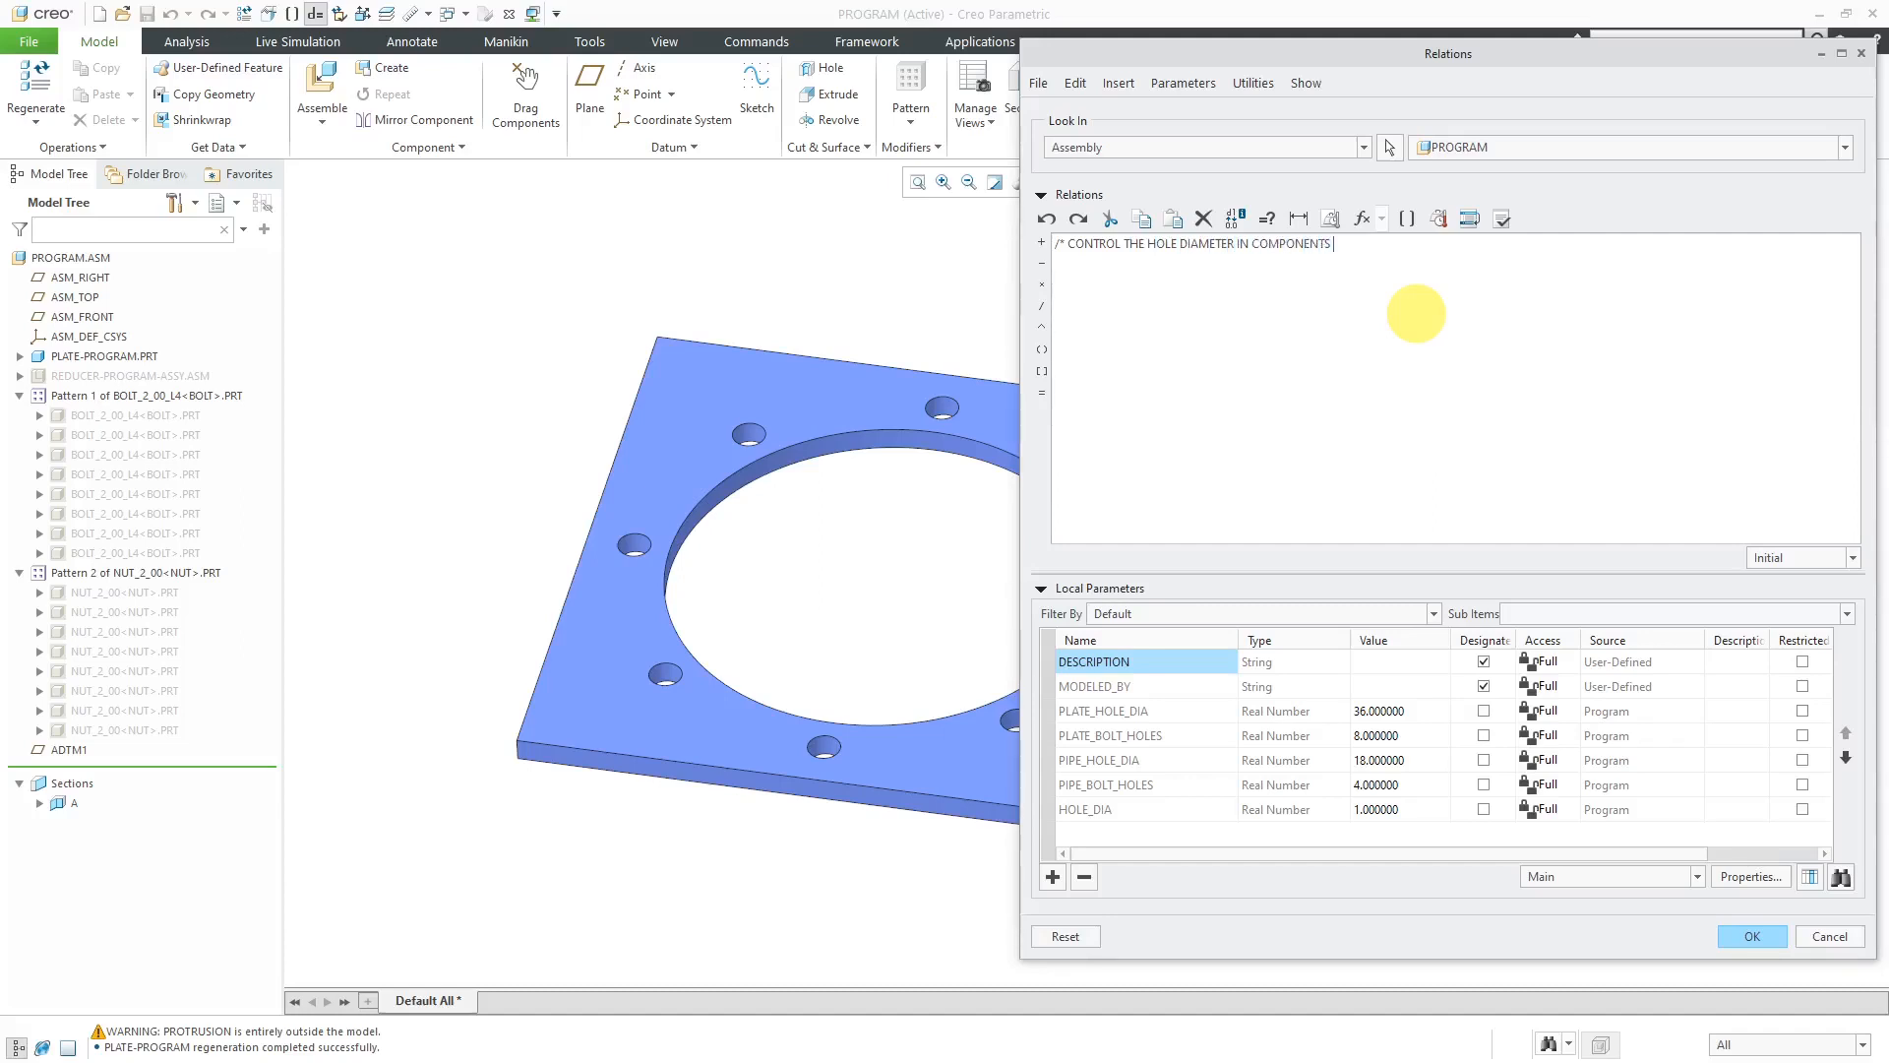
type("BY INPUT VARIABLE")
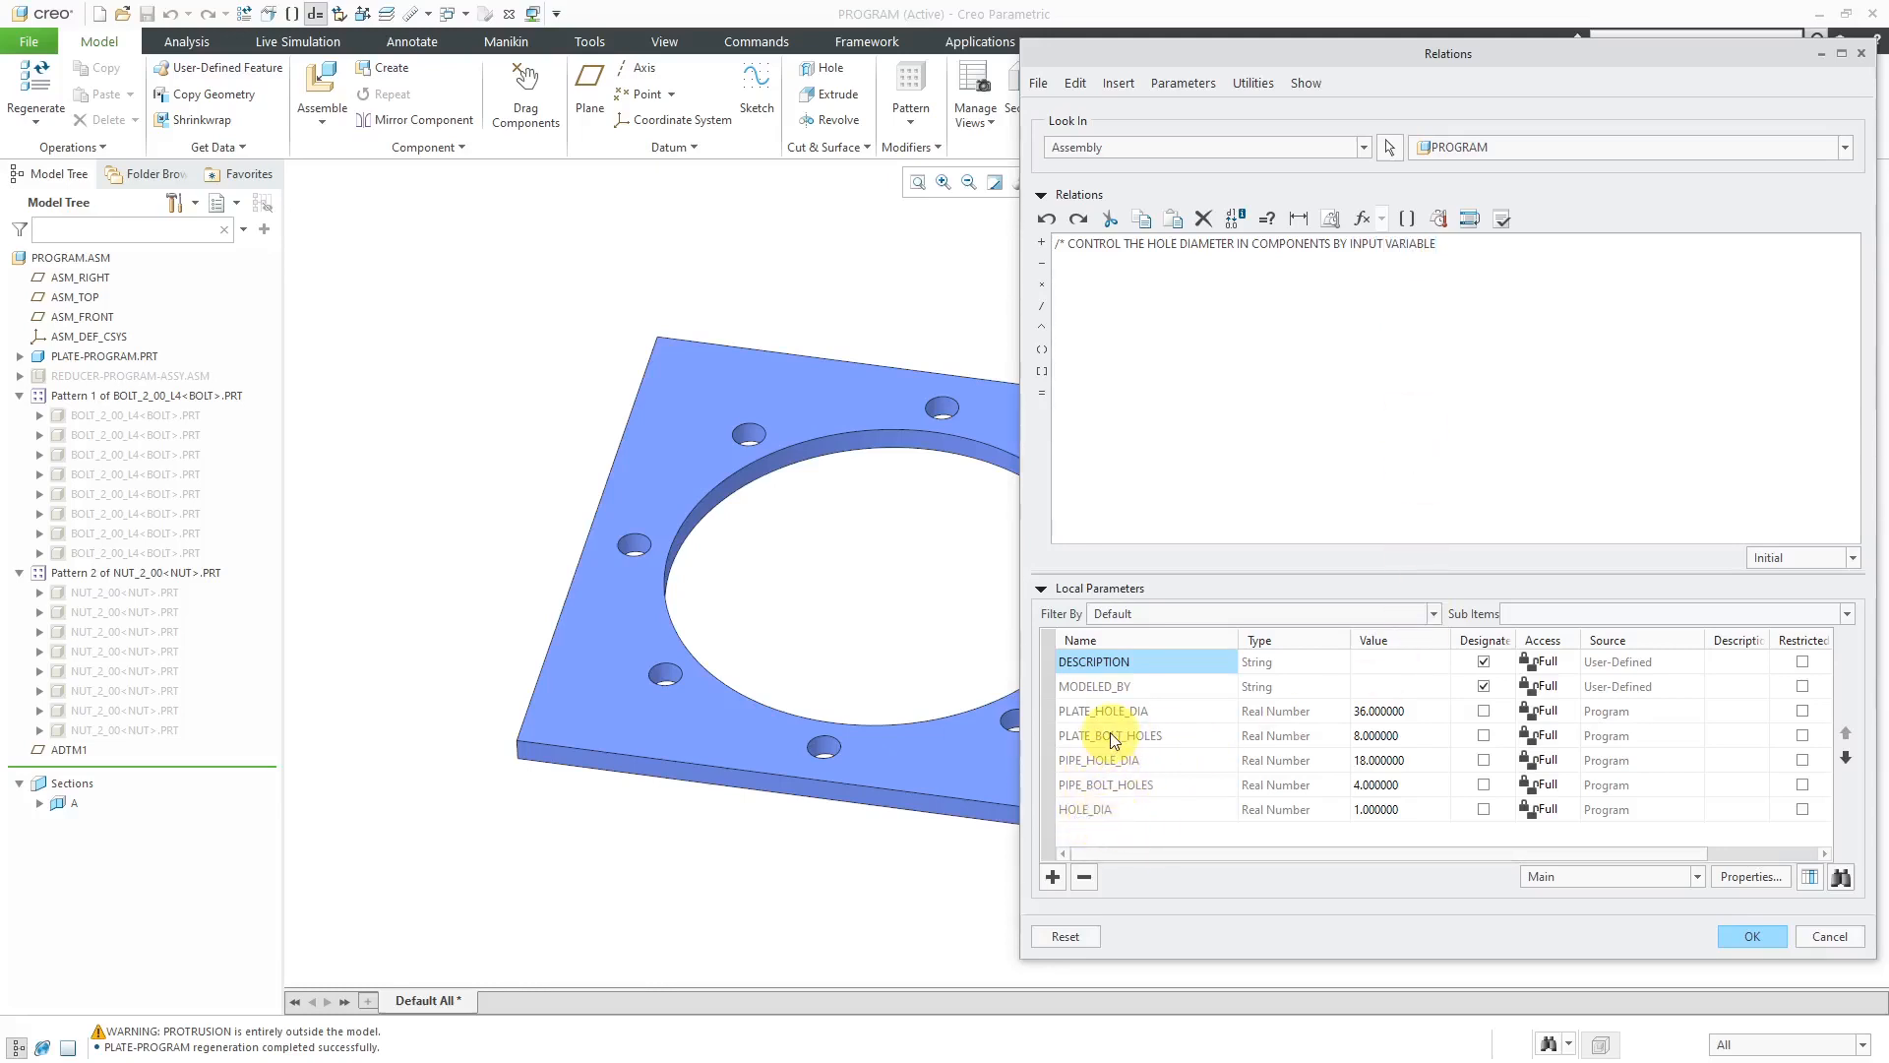
Add the relation d8:0 = HOLE_DIA below the comment, picking the plate's bolt-hole diameter dimension and the HOLE_DIA parameter.
left_click(635, 549)
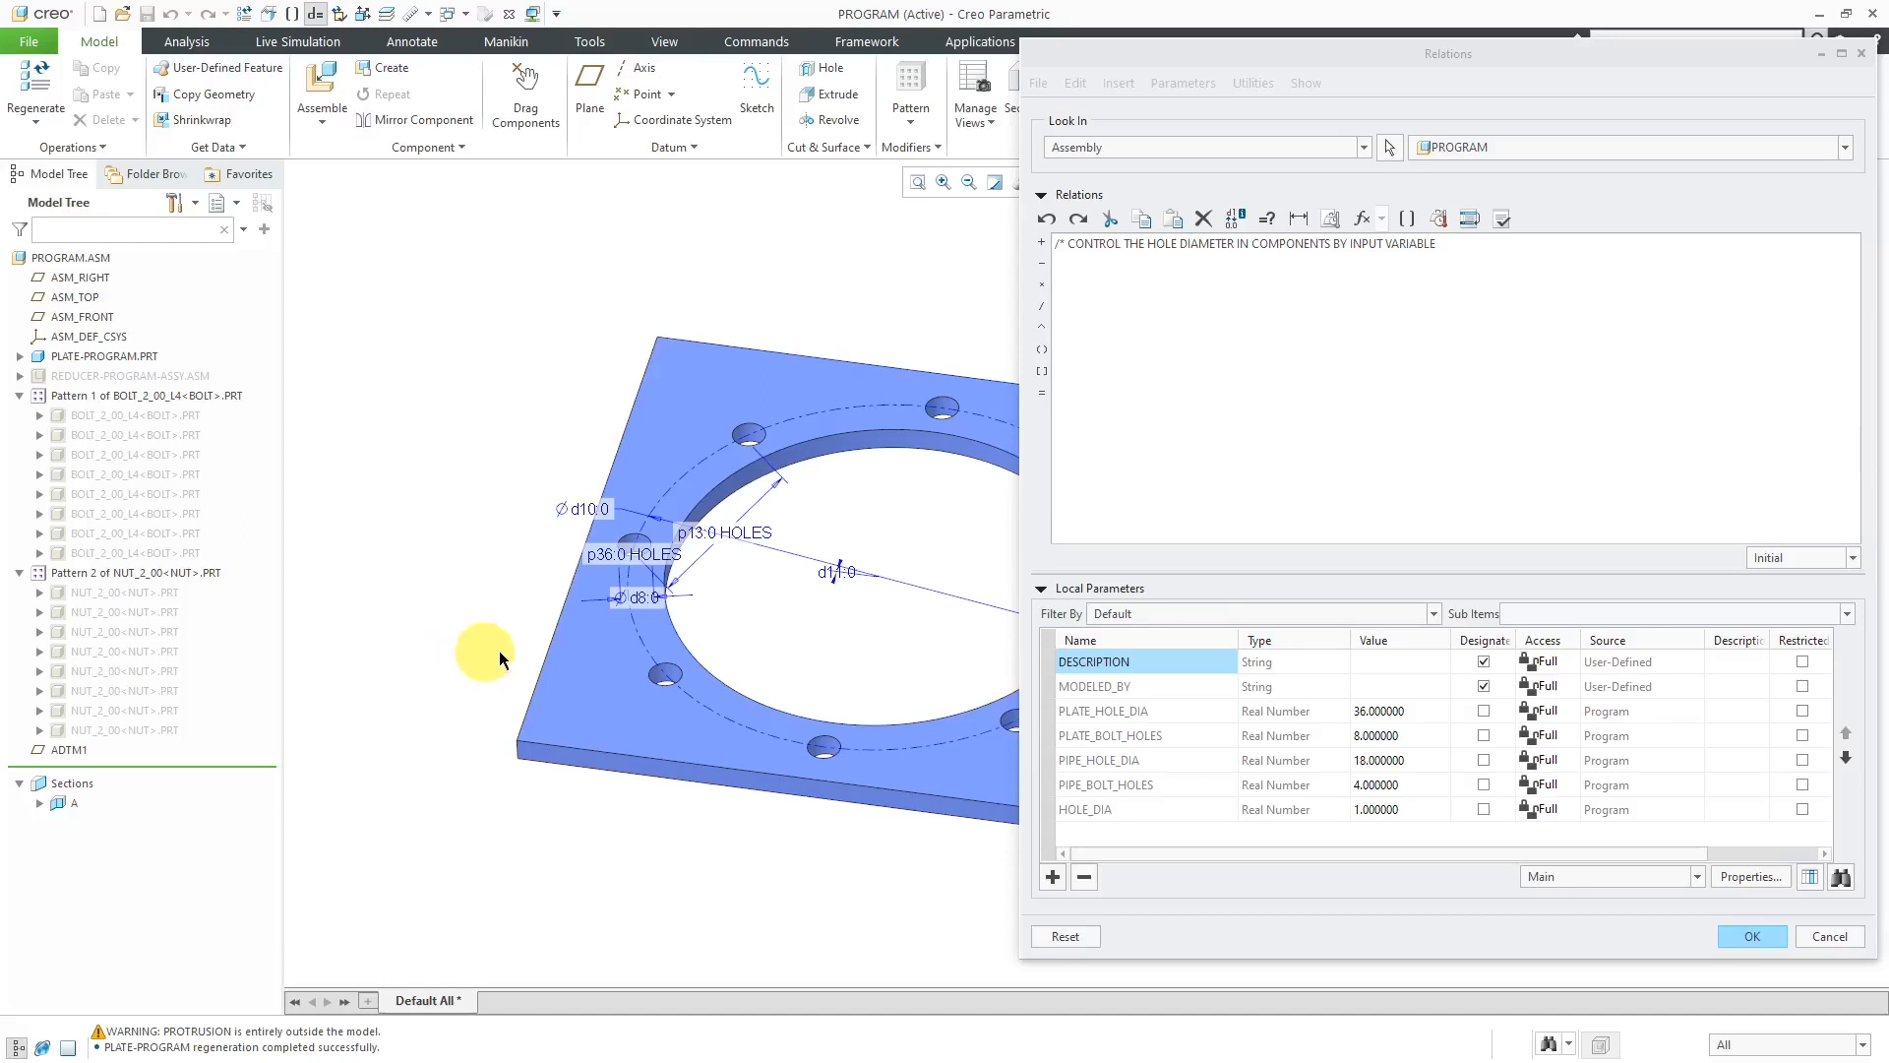
mouse_move(467, 625)
middle_mouse_down()
mouse_move(451, 615)
mouse_move(476, 590)
middle_mouse_up()
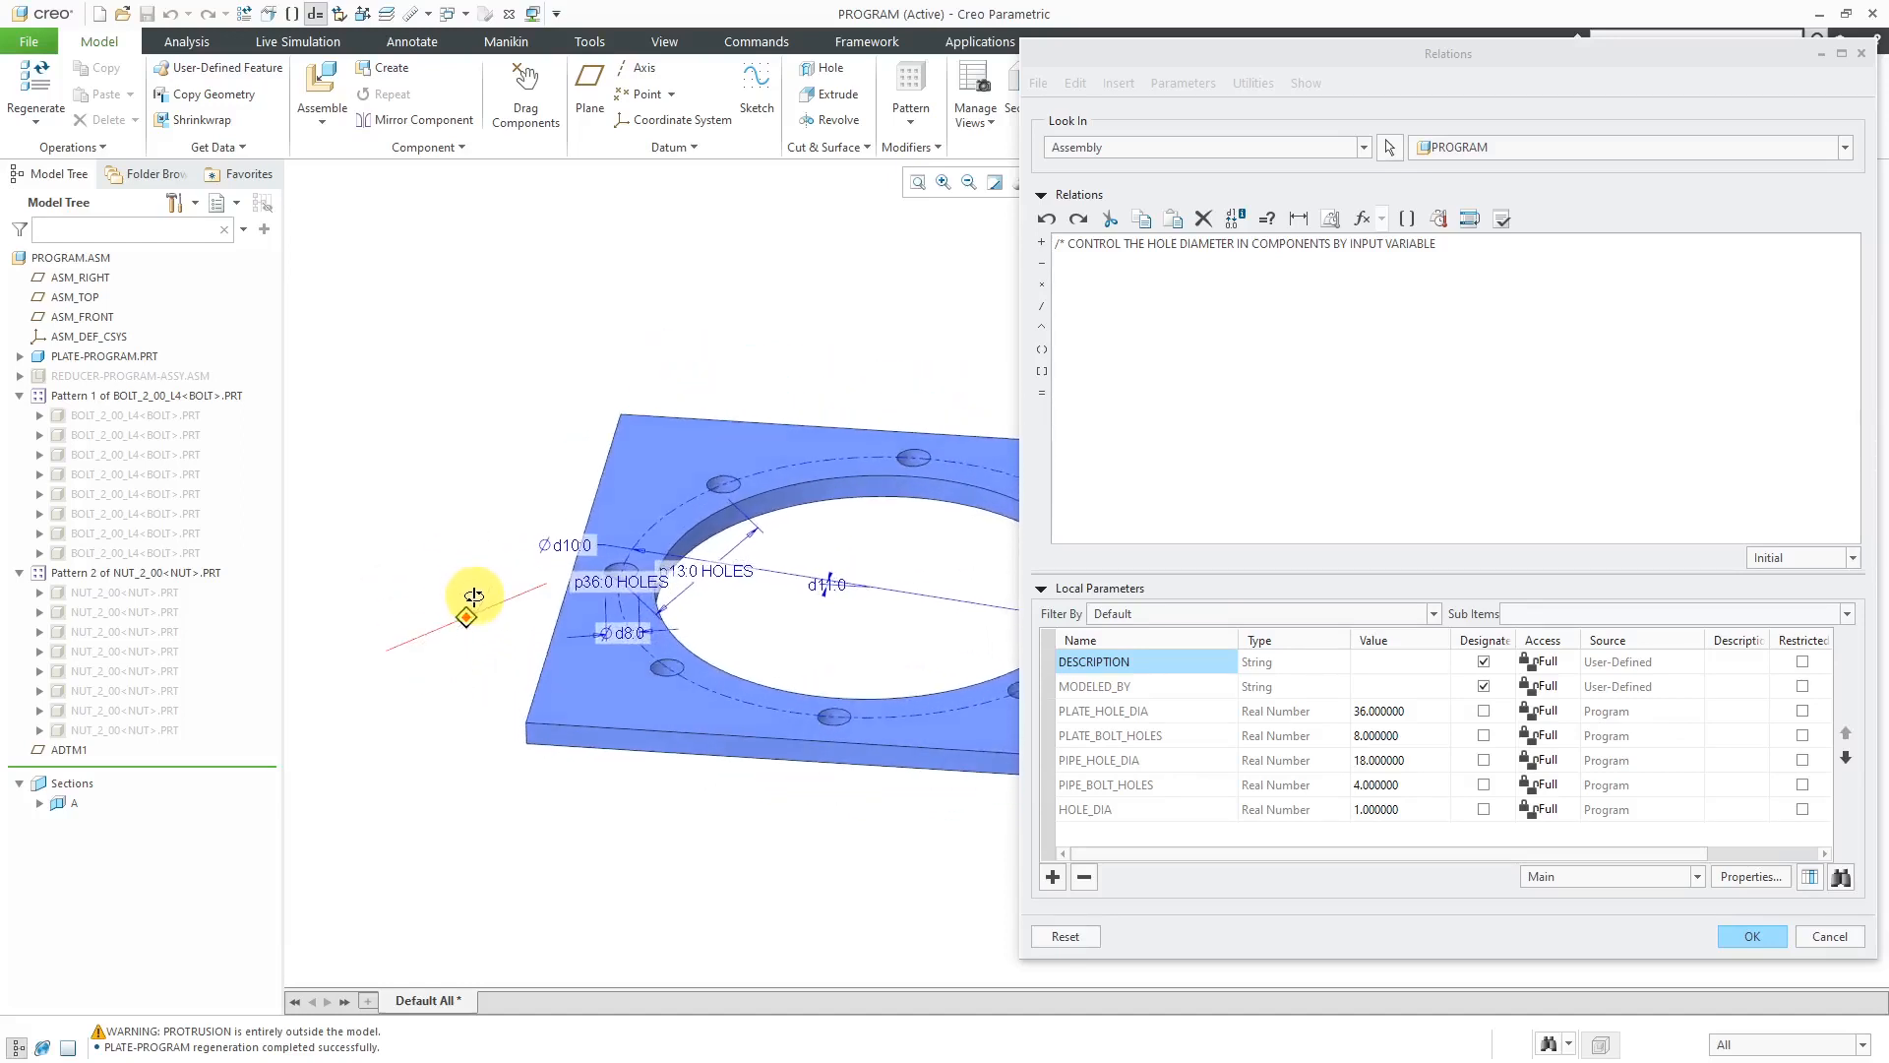
left_click(622, 635)
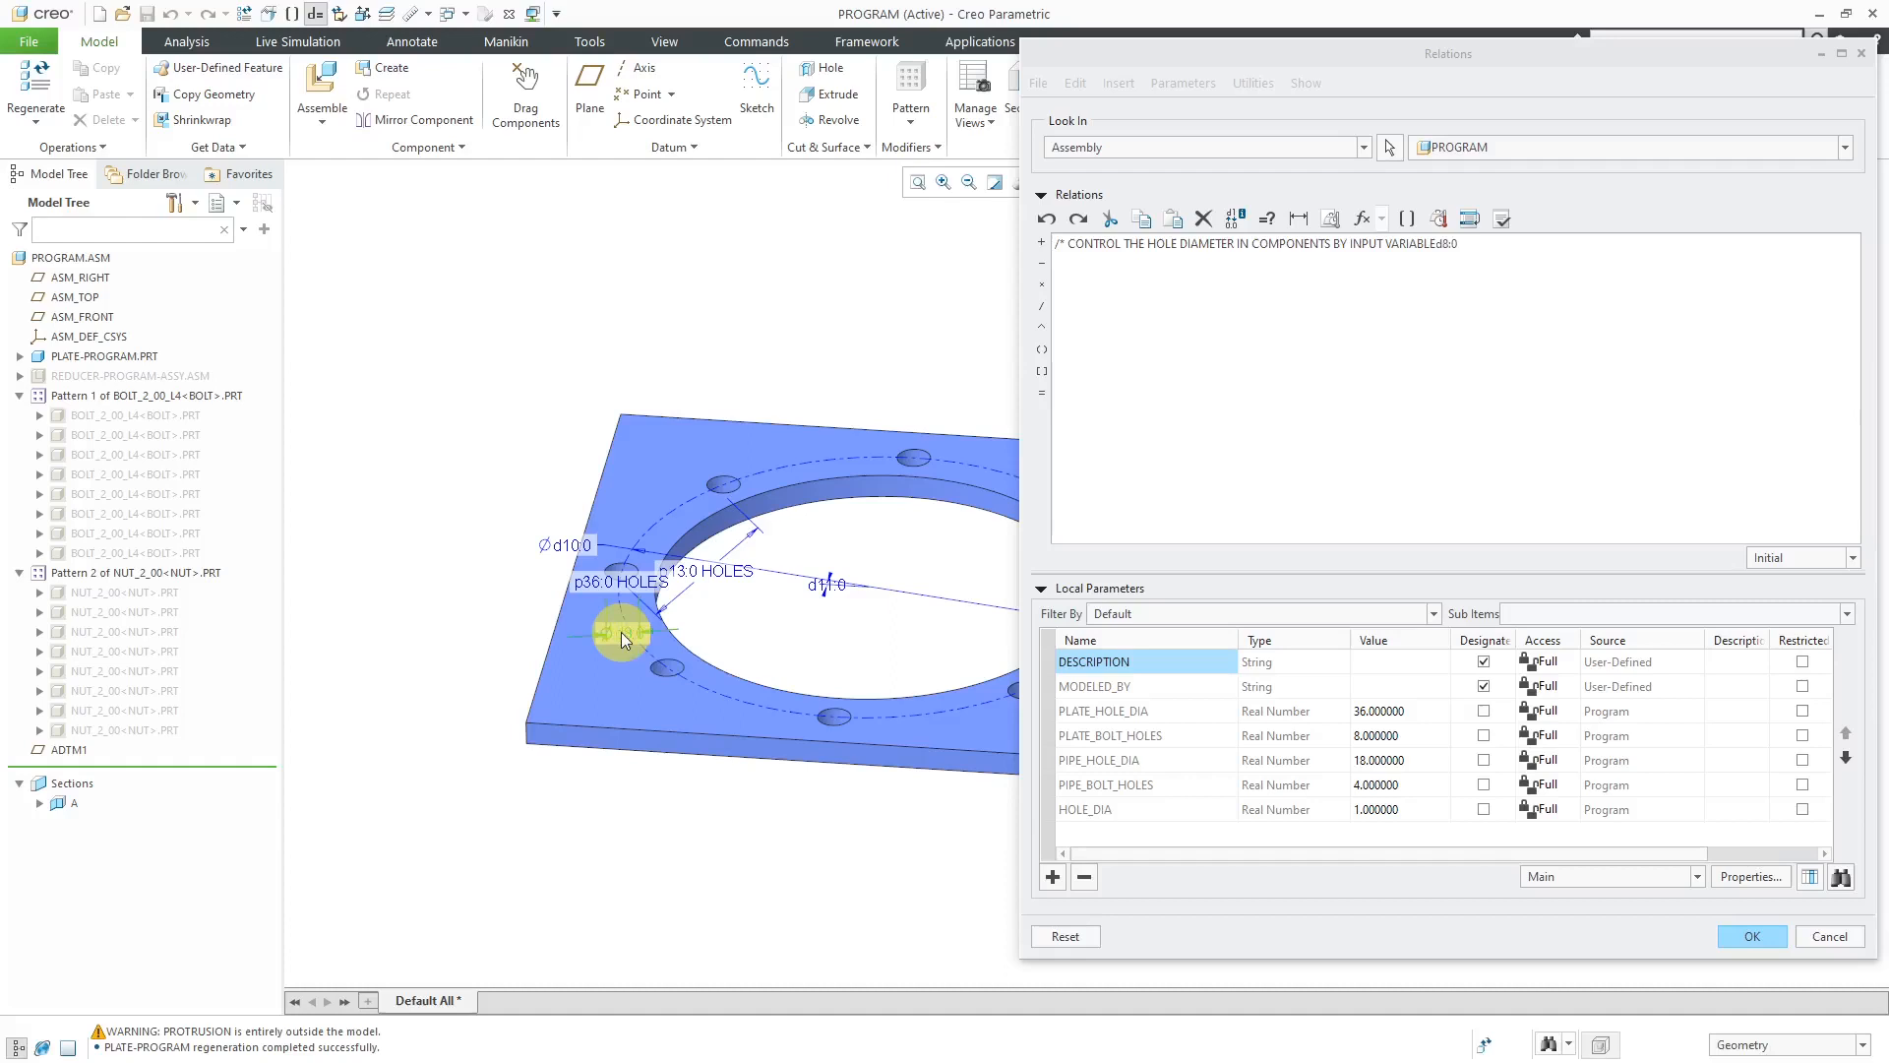
left_click(1435, 245)
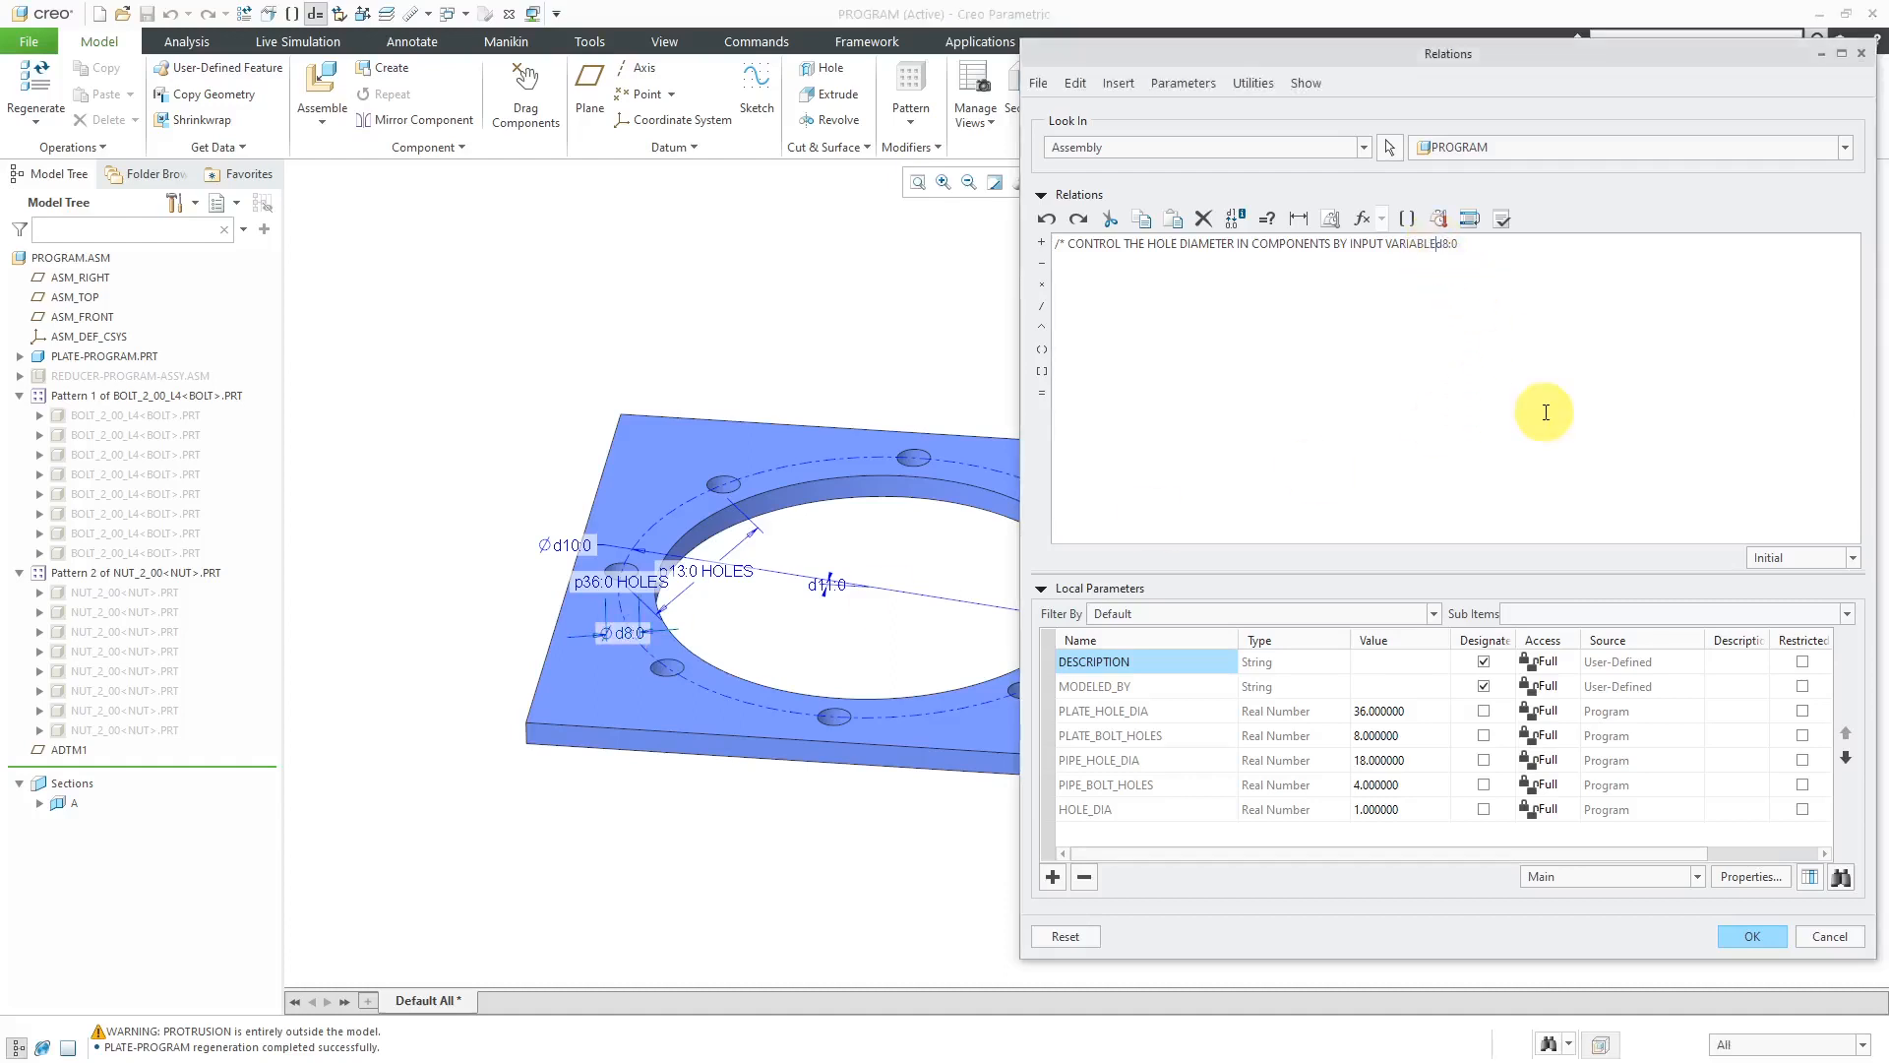
key("Return")
key("Return")
type("=")
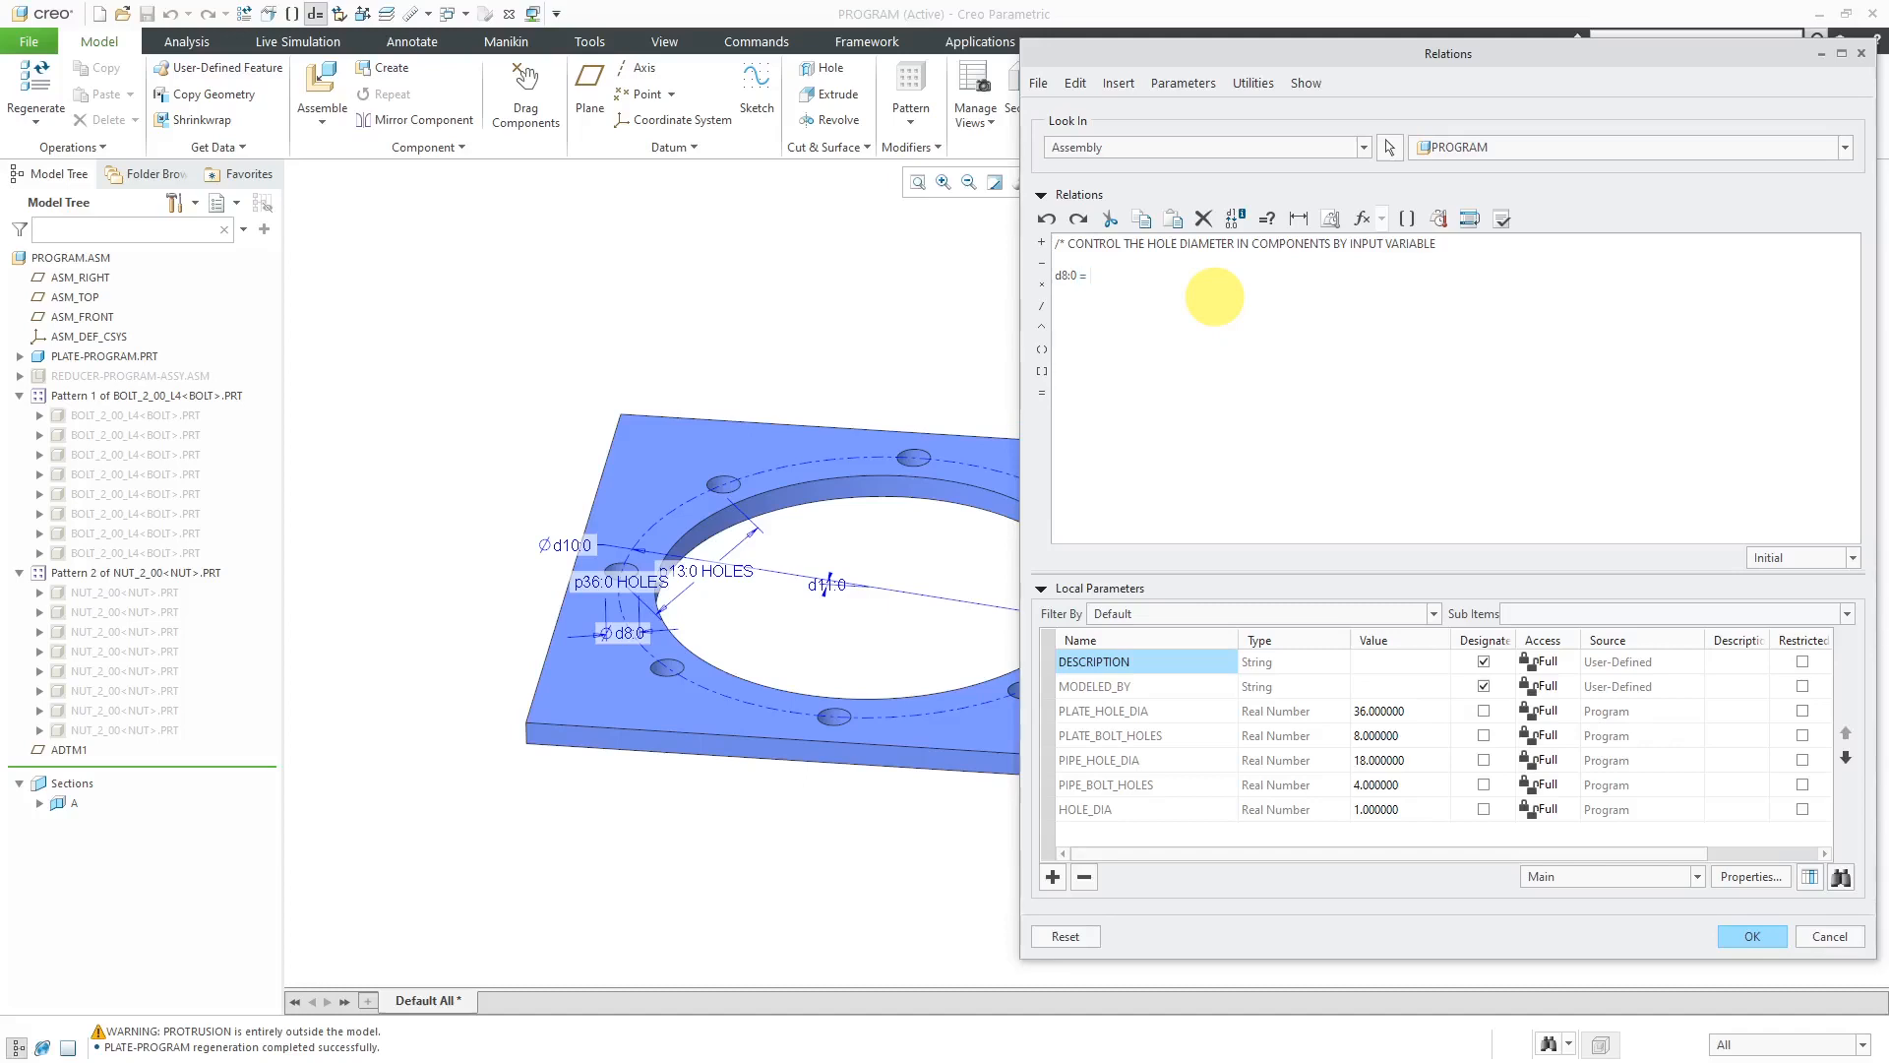
left_click(1408, 224)
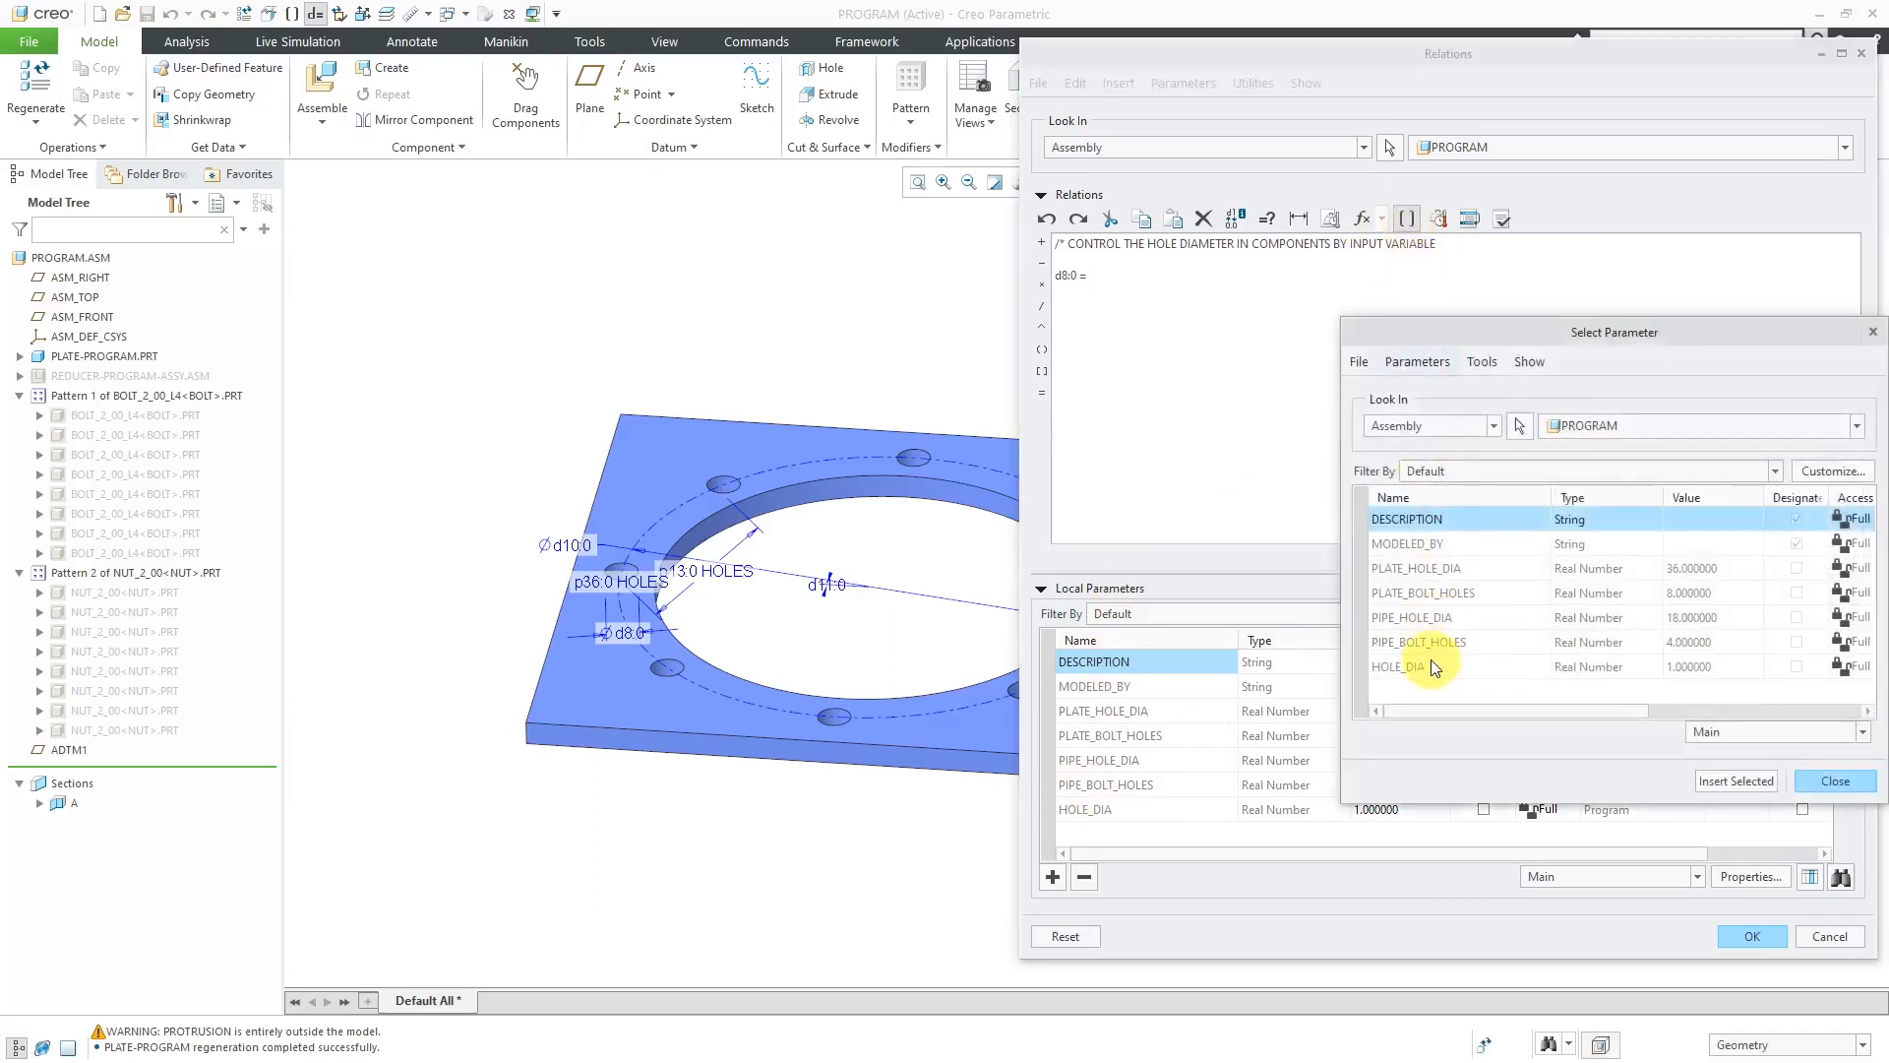
left_click(1428, 667)
left_click(1744, 781)
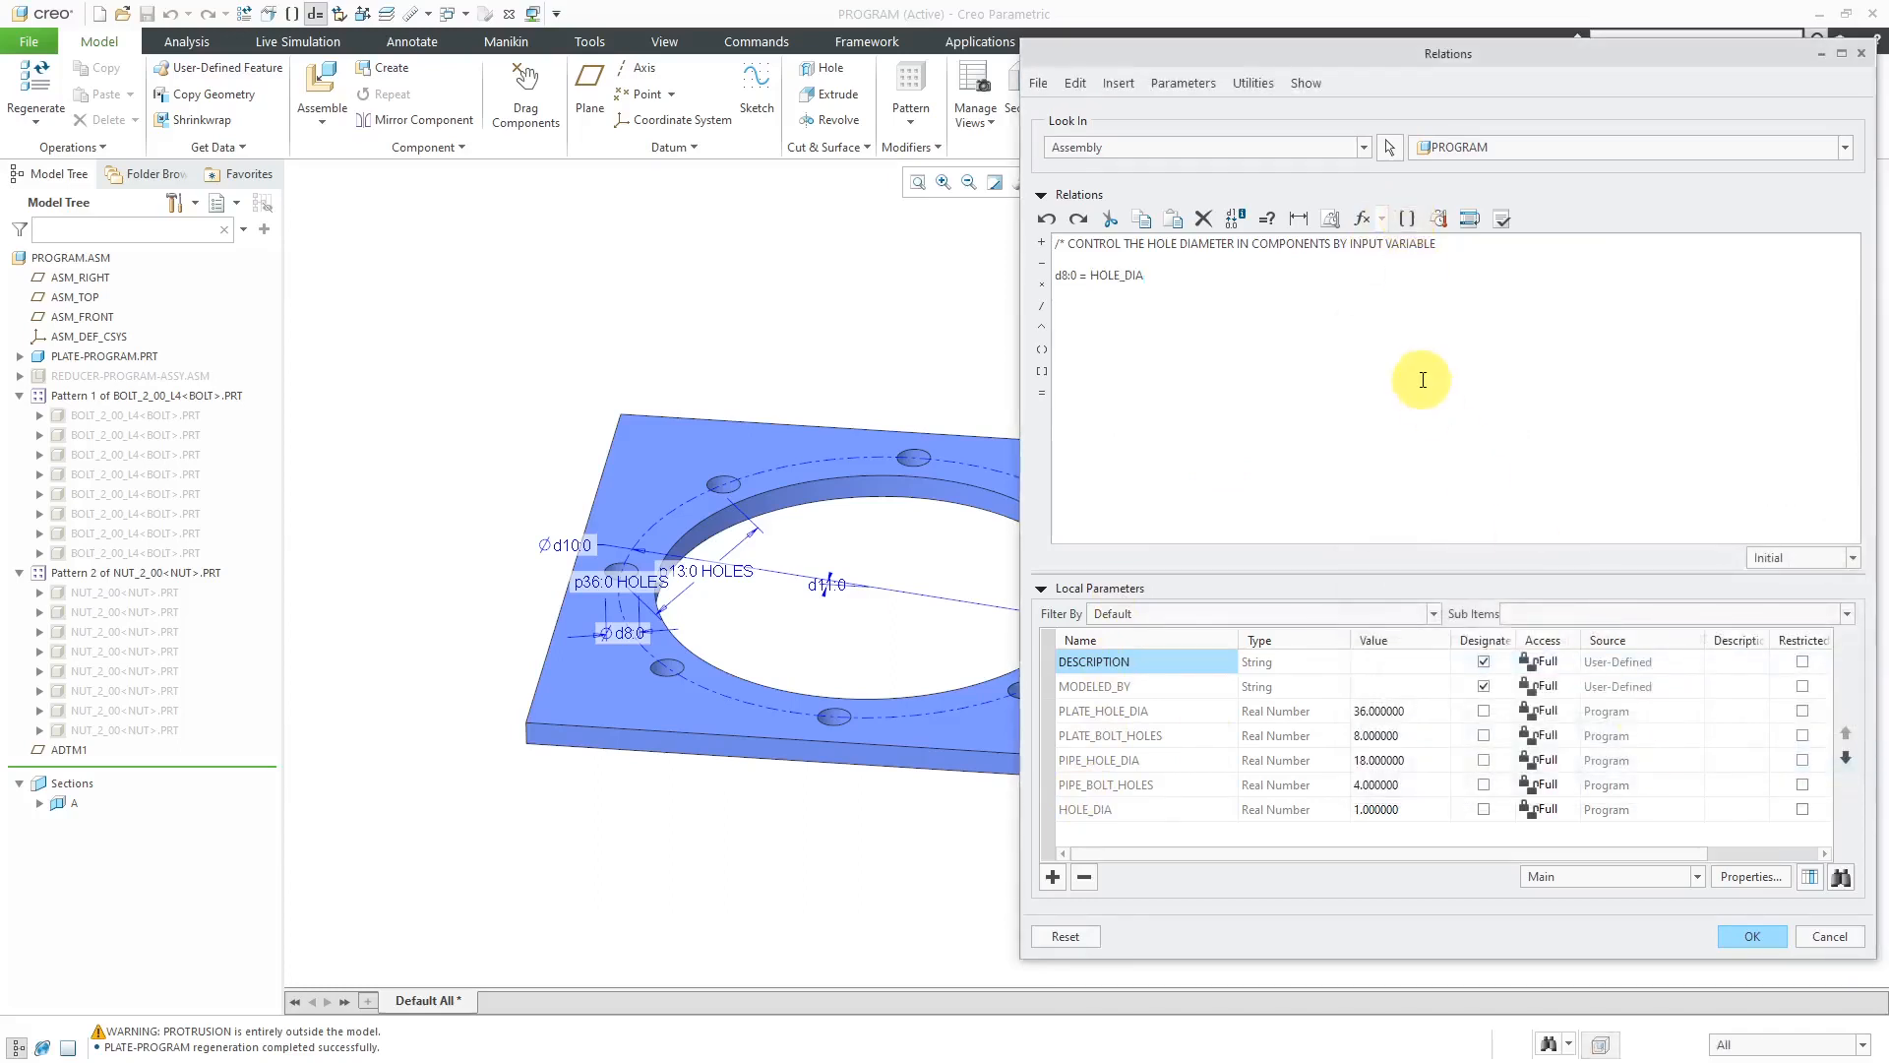
Verify and accept the relations, and regenerate the assembly using the current input values.
left_click(1505, 222)
left_click(1046, 577)
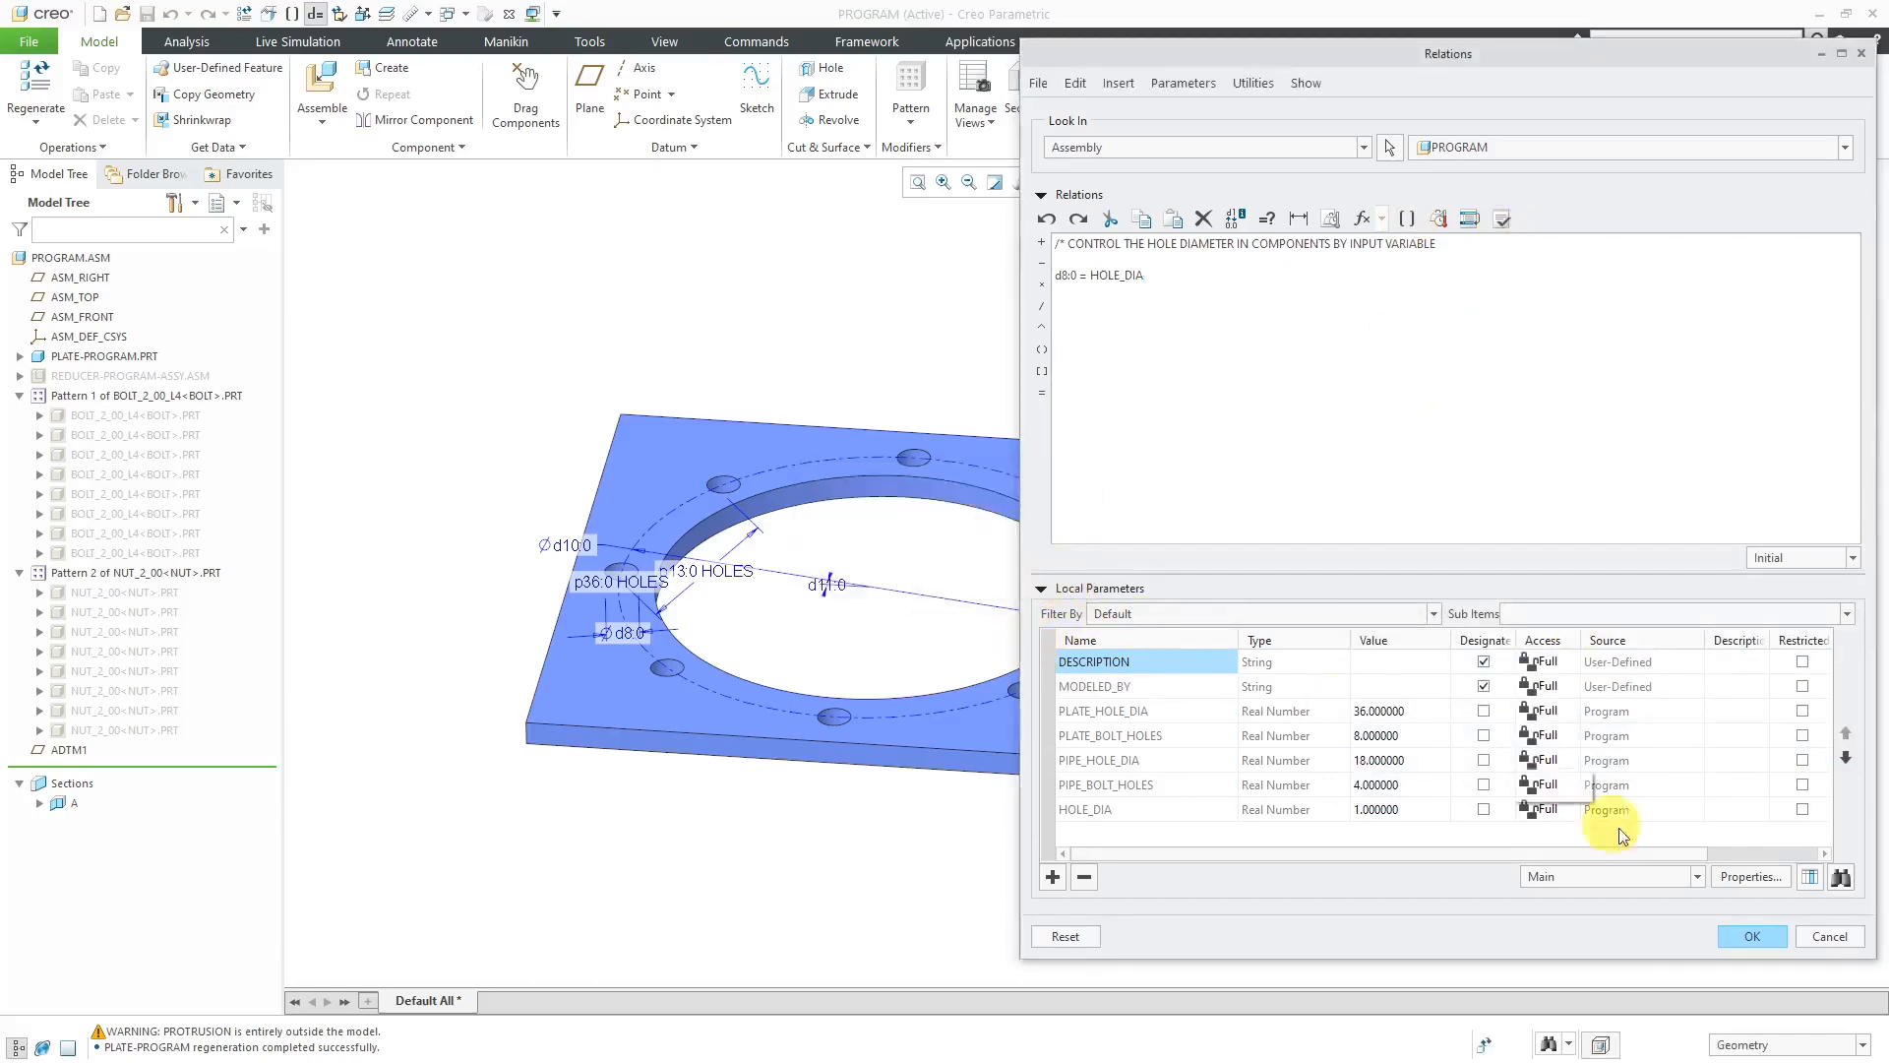
left_click(1733, 936)
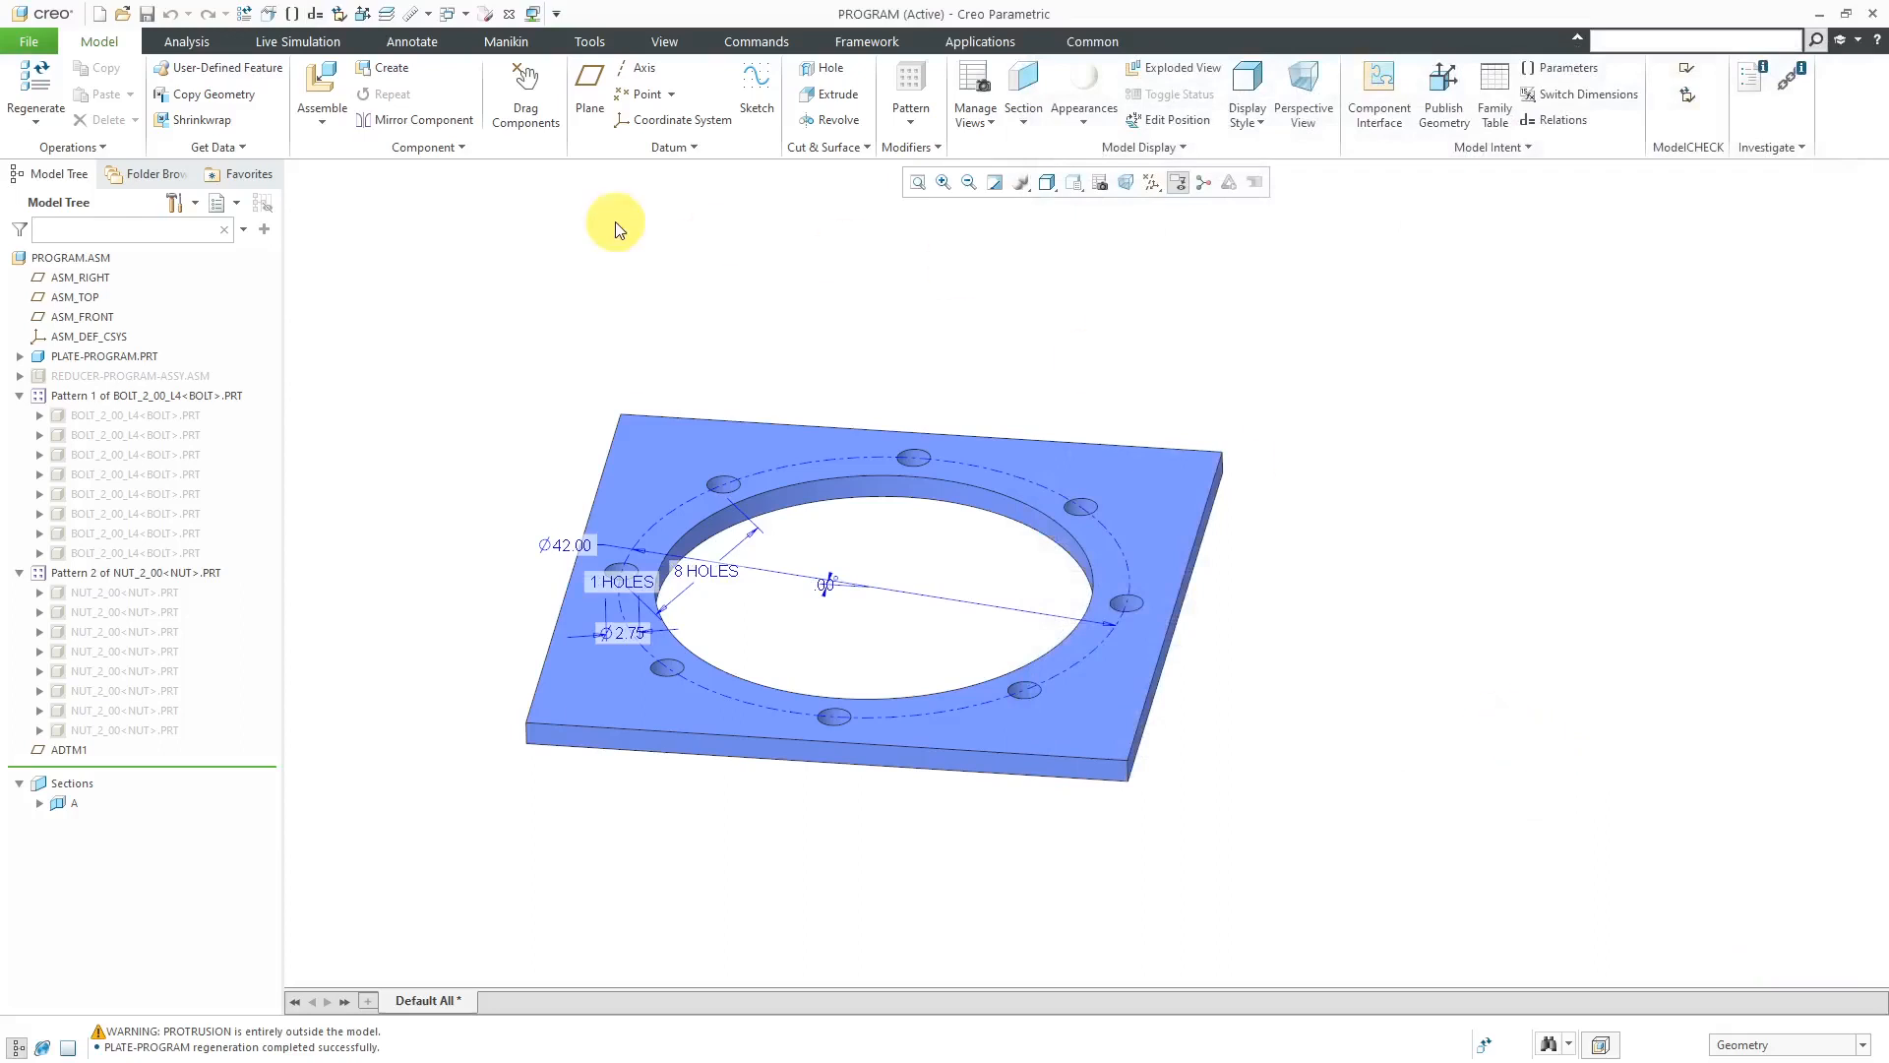
left_click(37, 82)
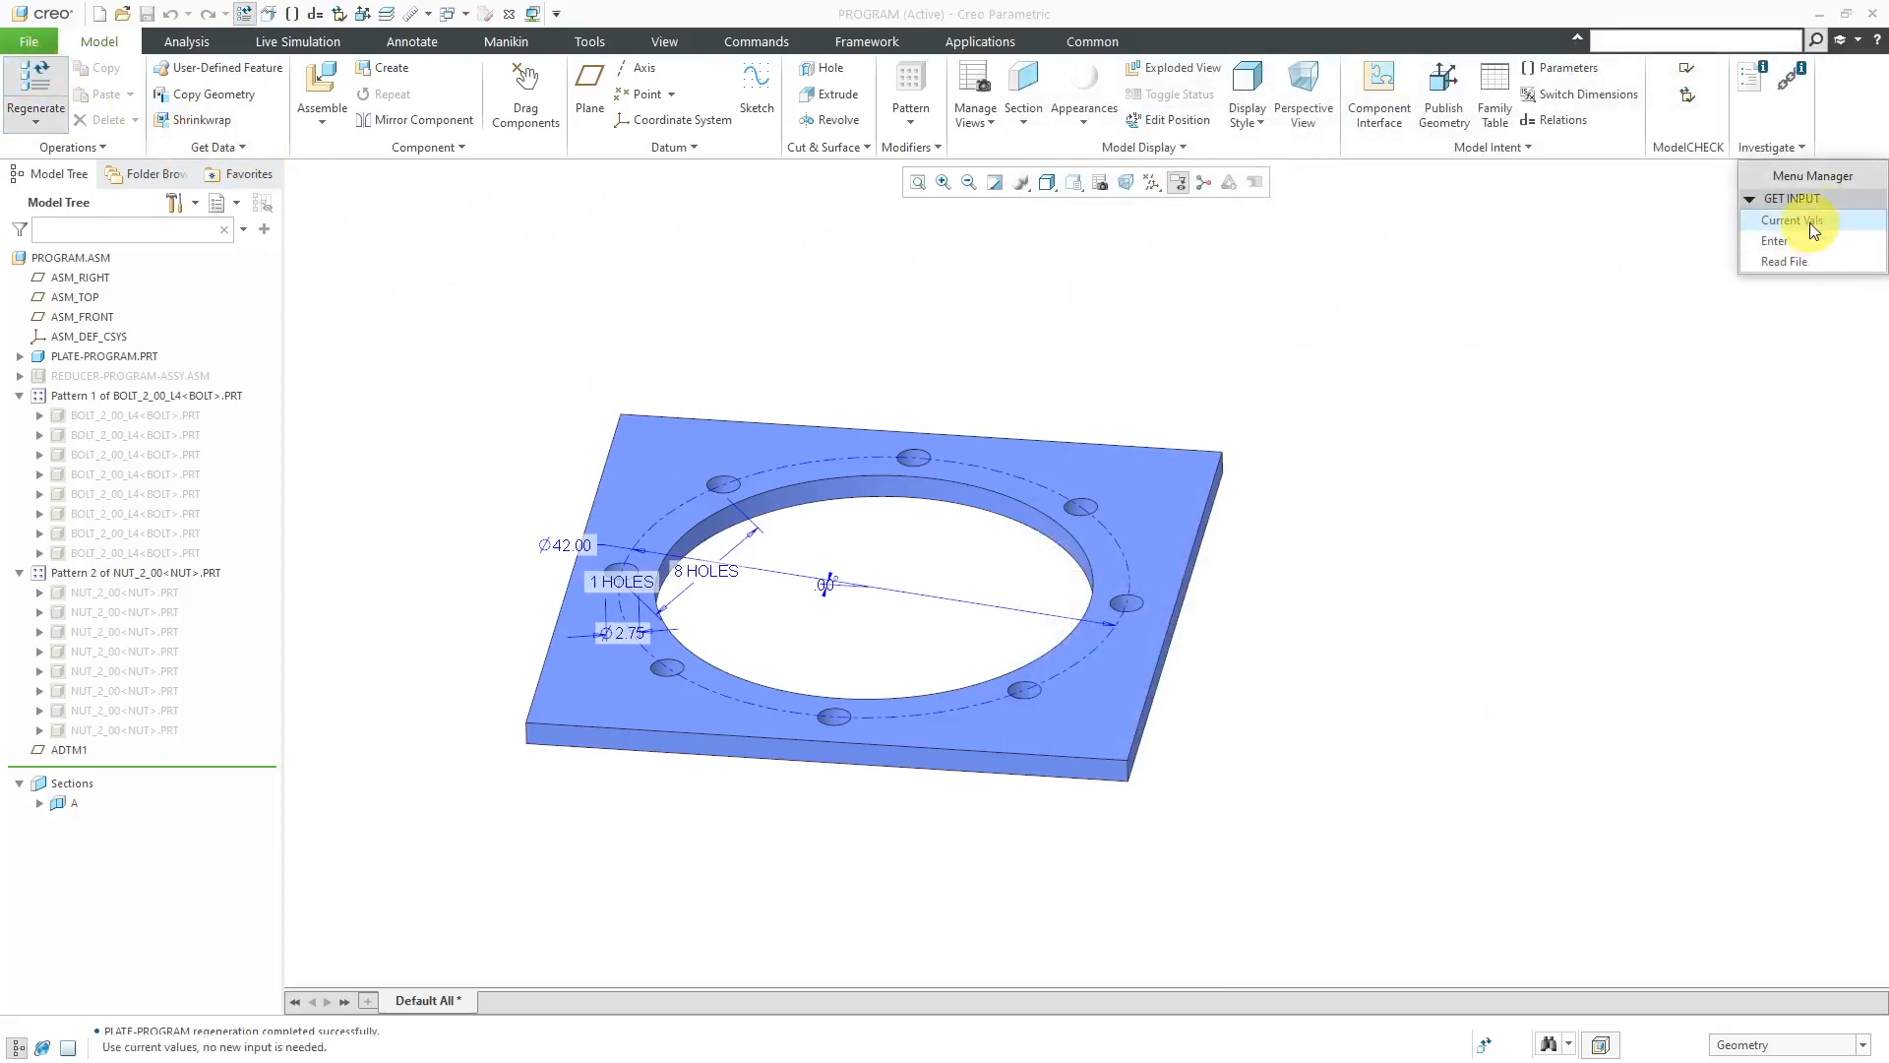
left_click(1791, 218)
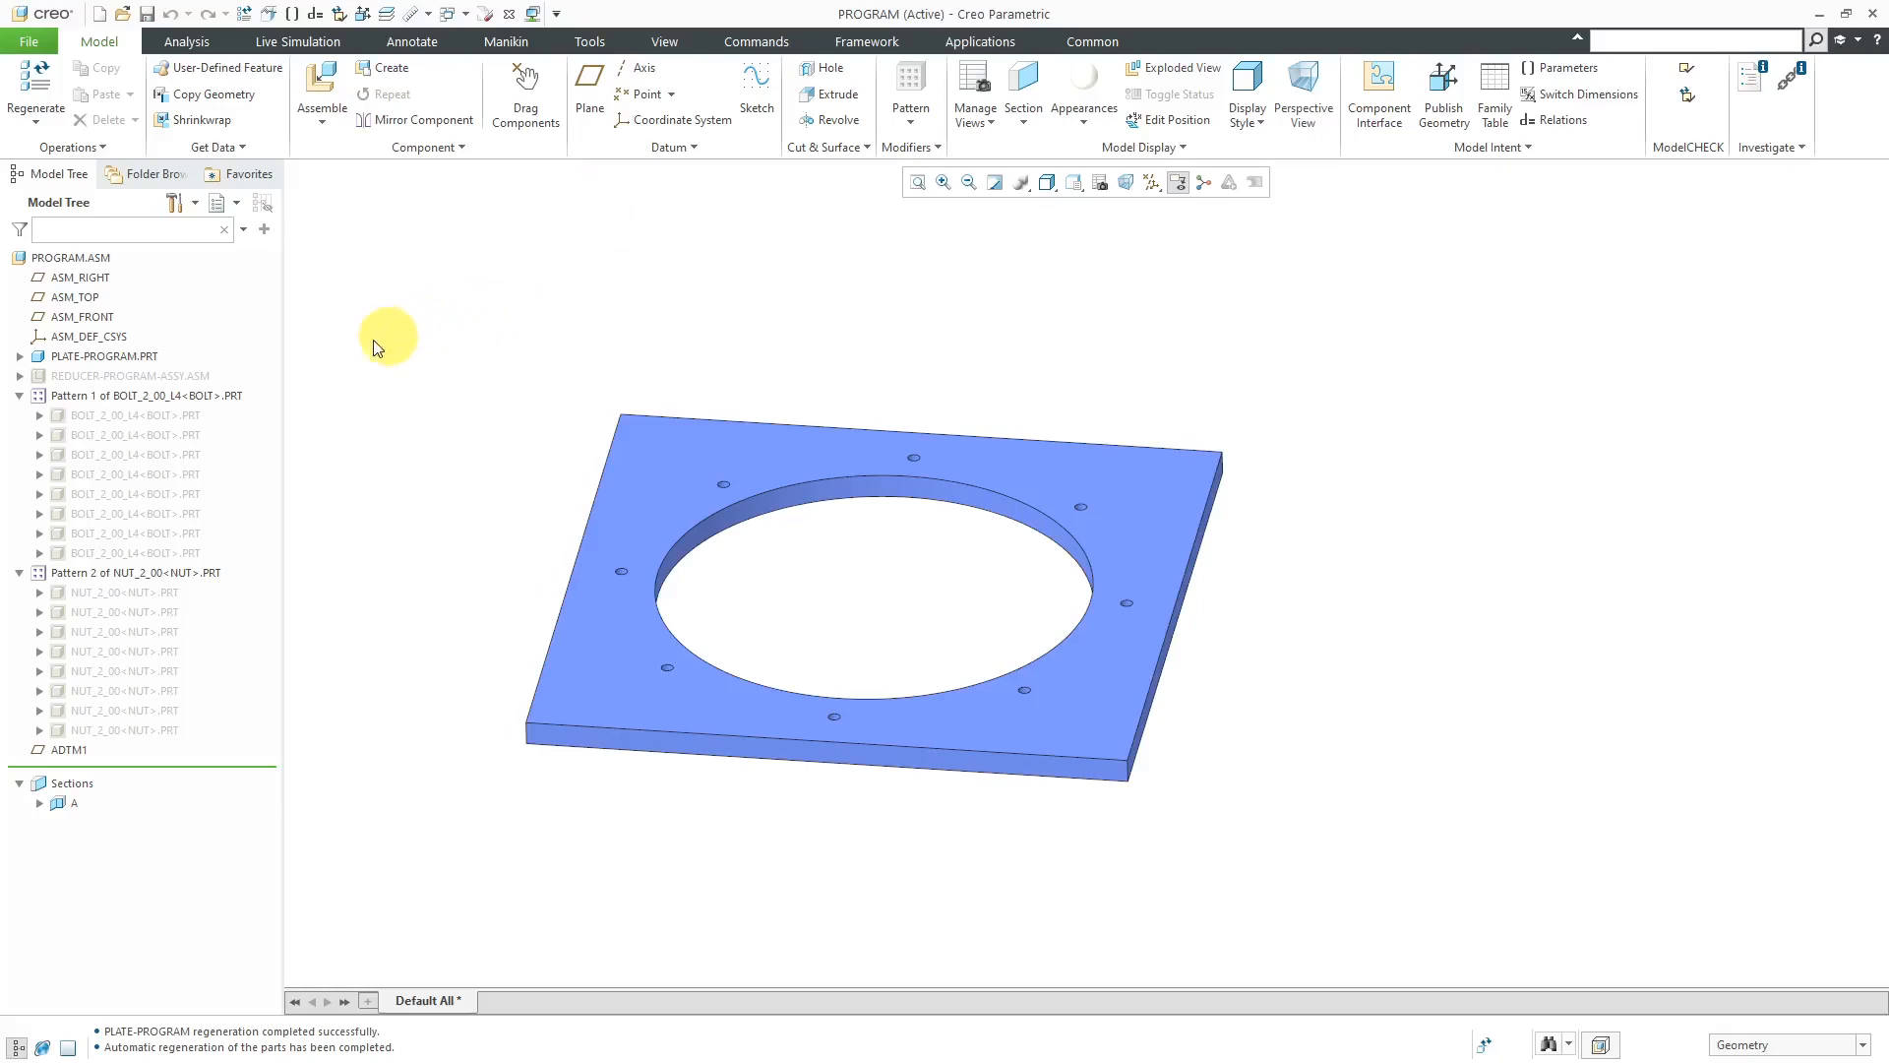
Bring the hidden reducer subassembly, bolts and nuts back into display together with the plate.
left_click(145, 359)
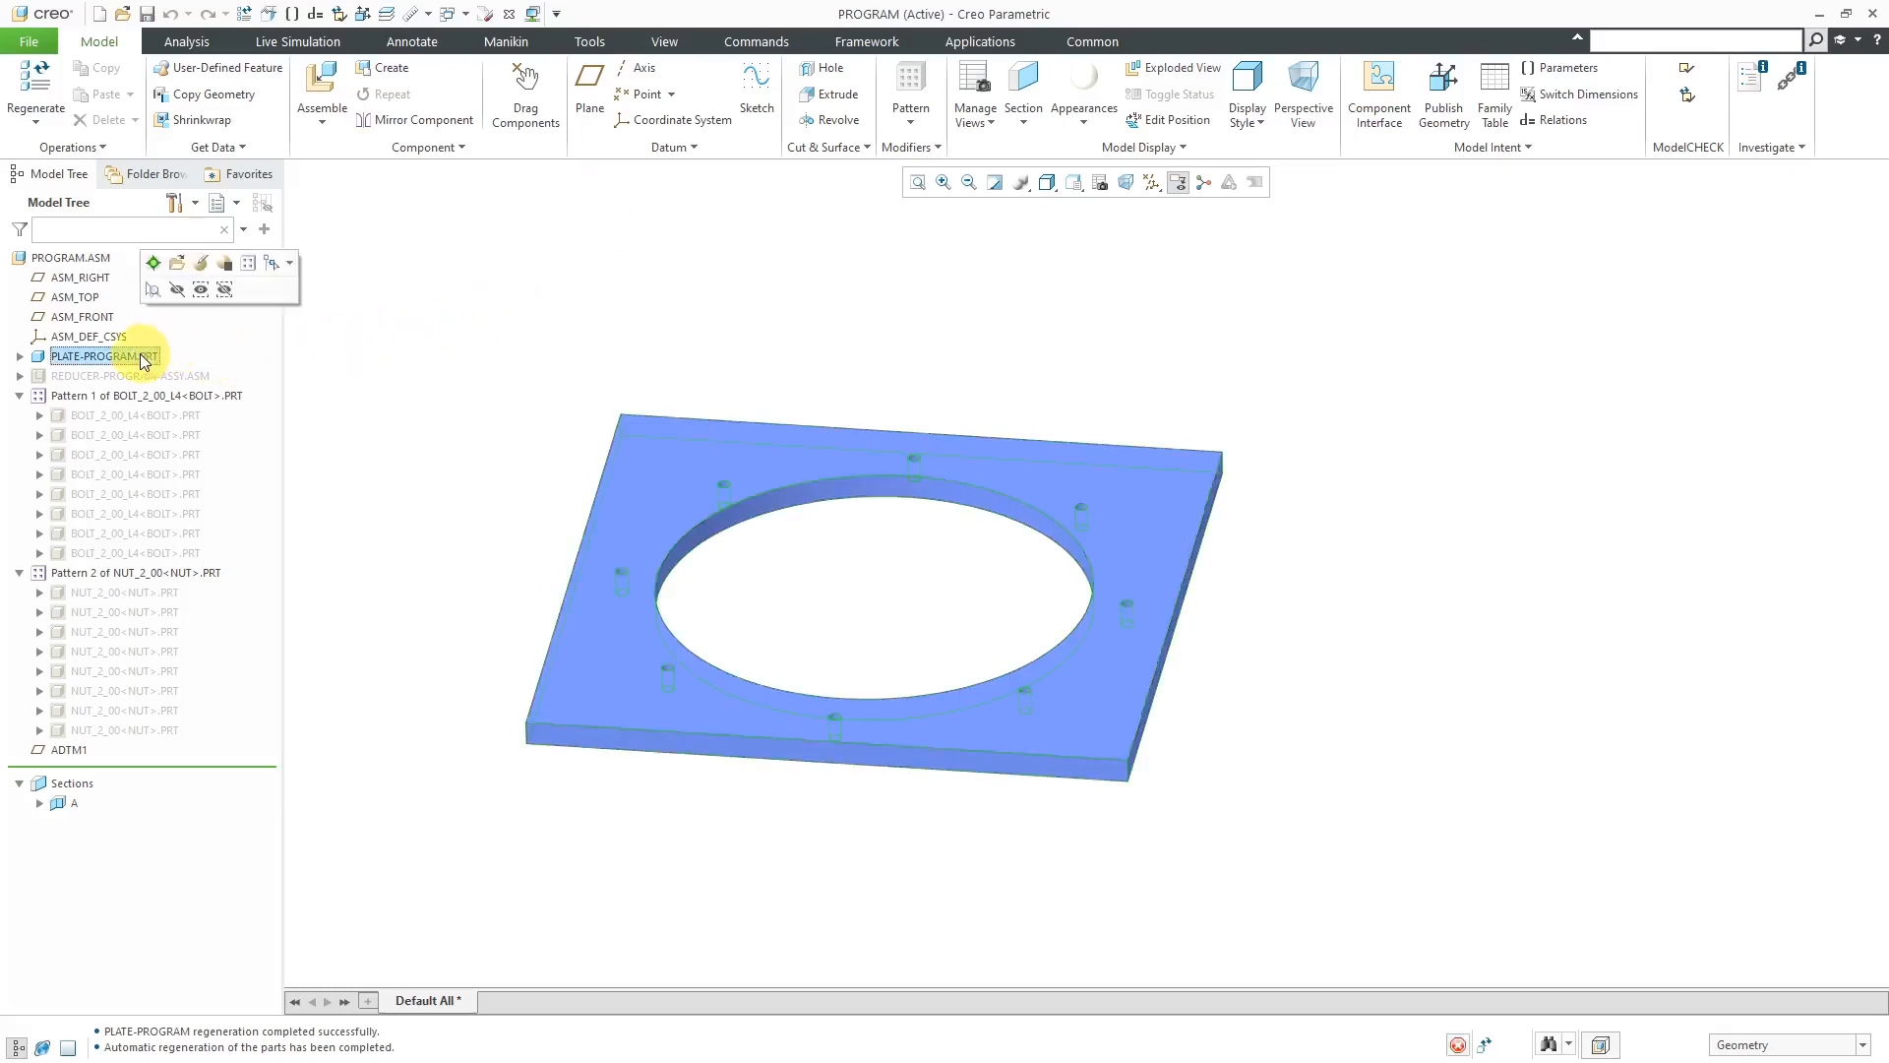
left_click(223, 291)
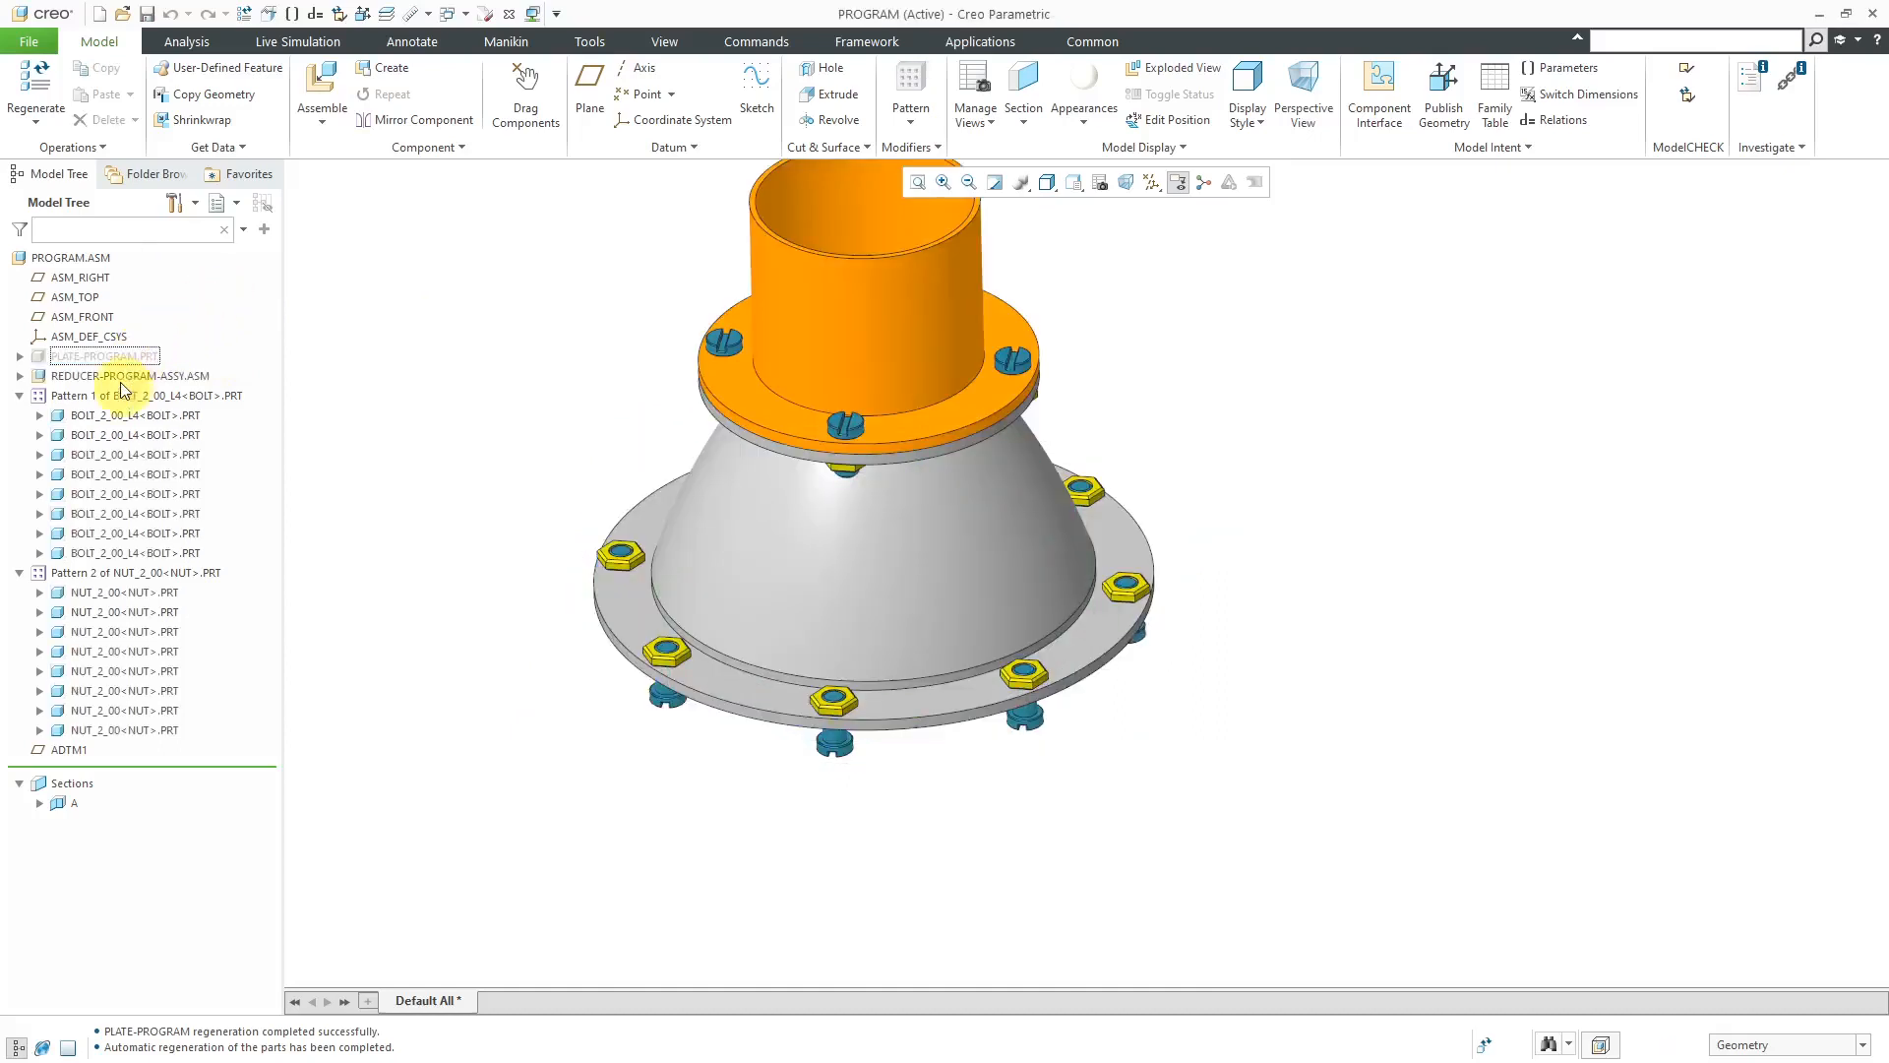
left_click(115, 362)
left_click(158, 295)
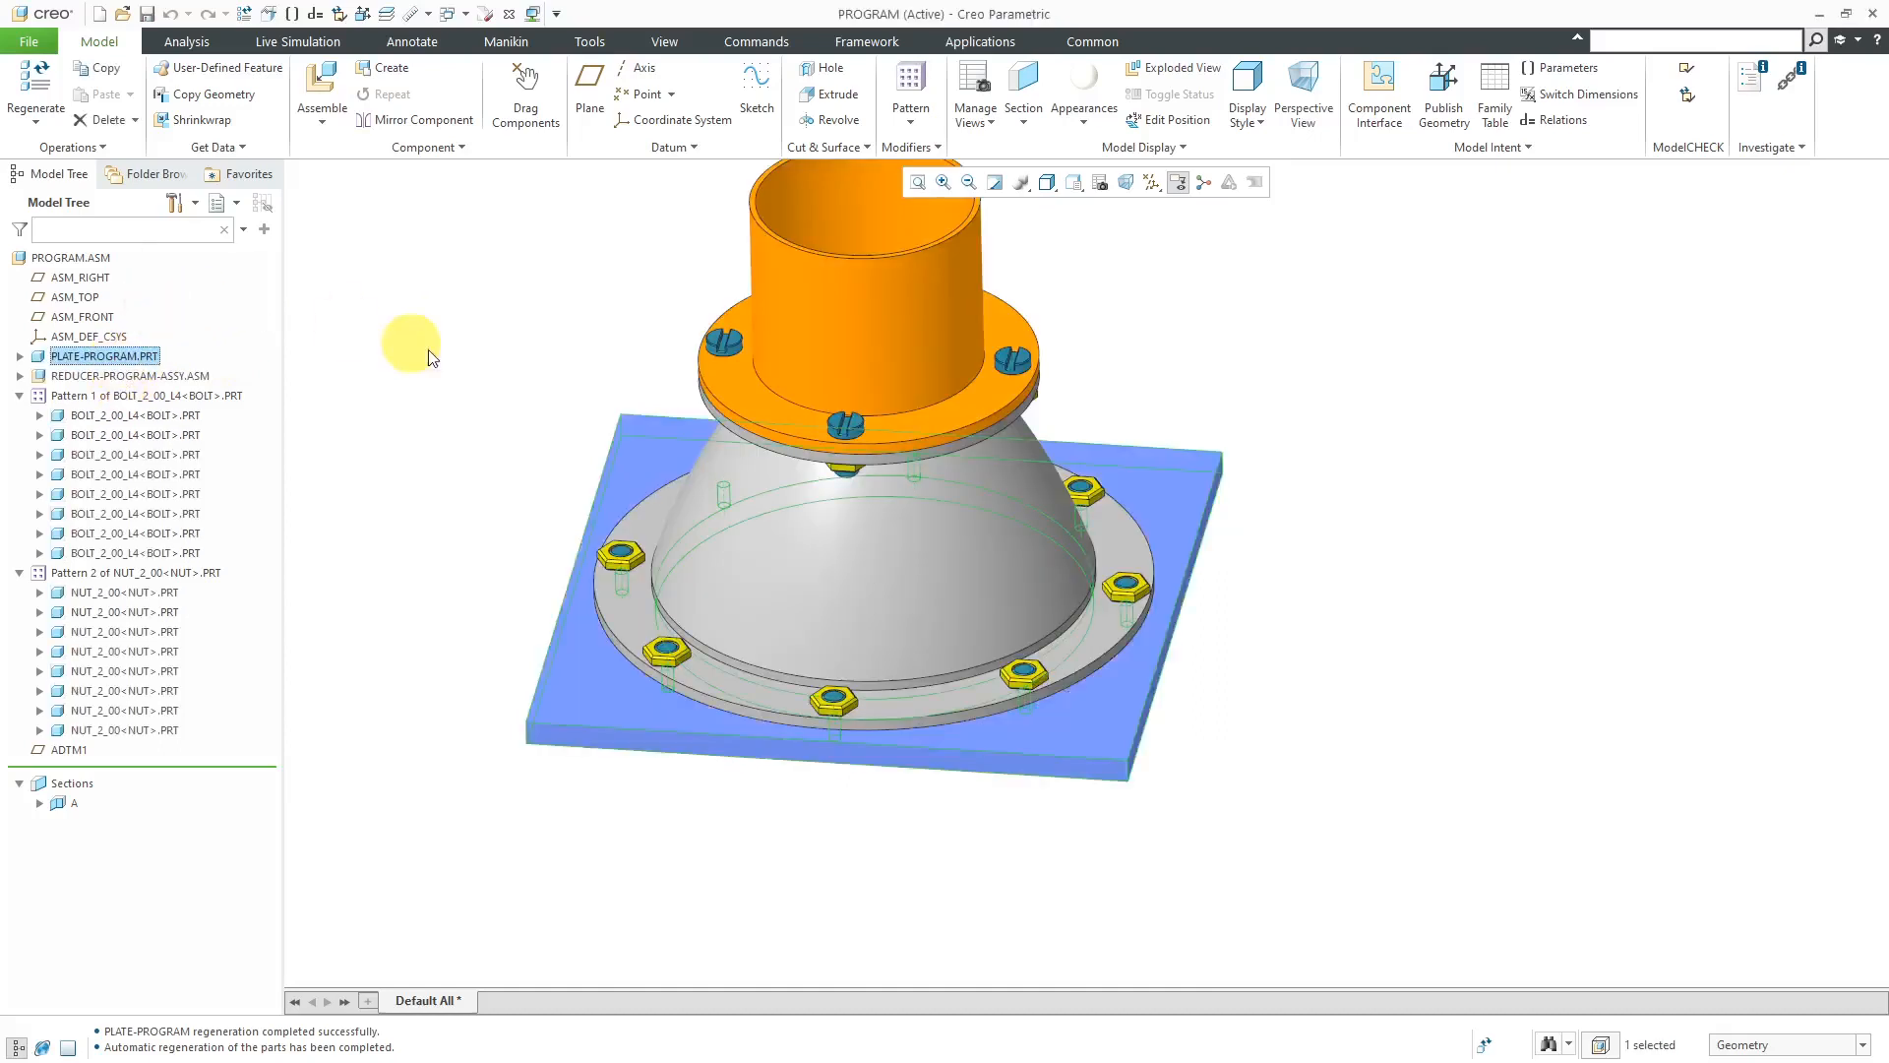
scroll(1122, 690, "up", 3)
scroll(1107, 684, "down", 2)
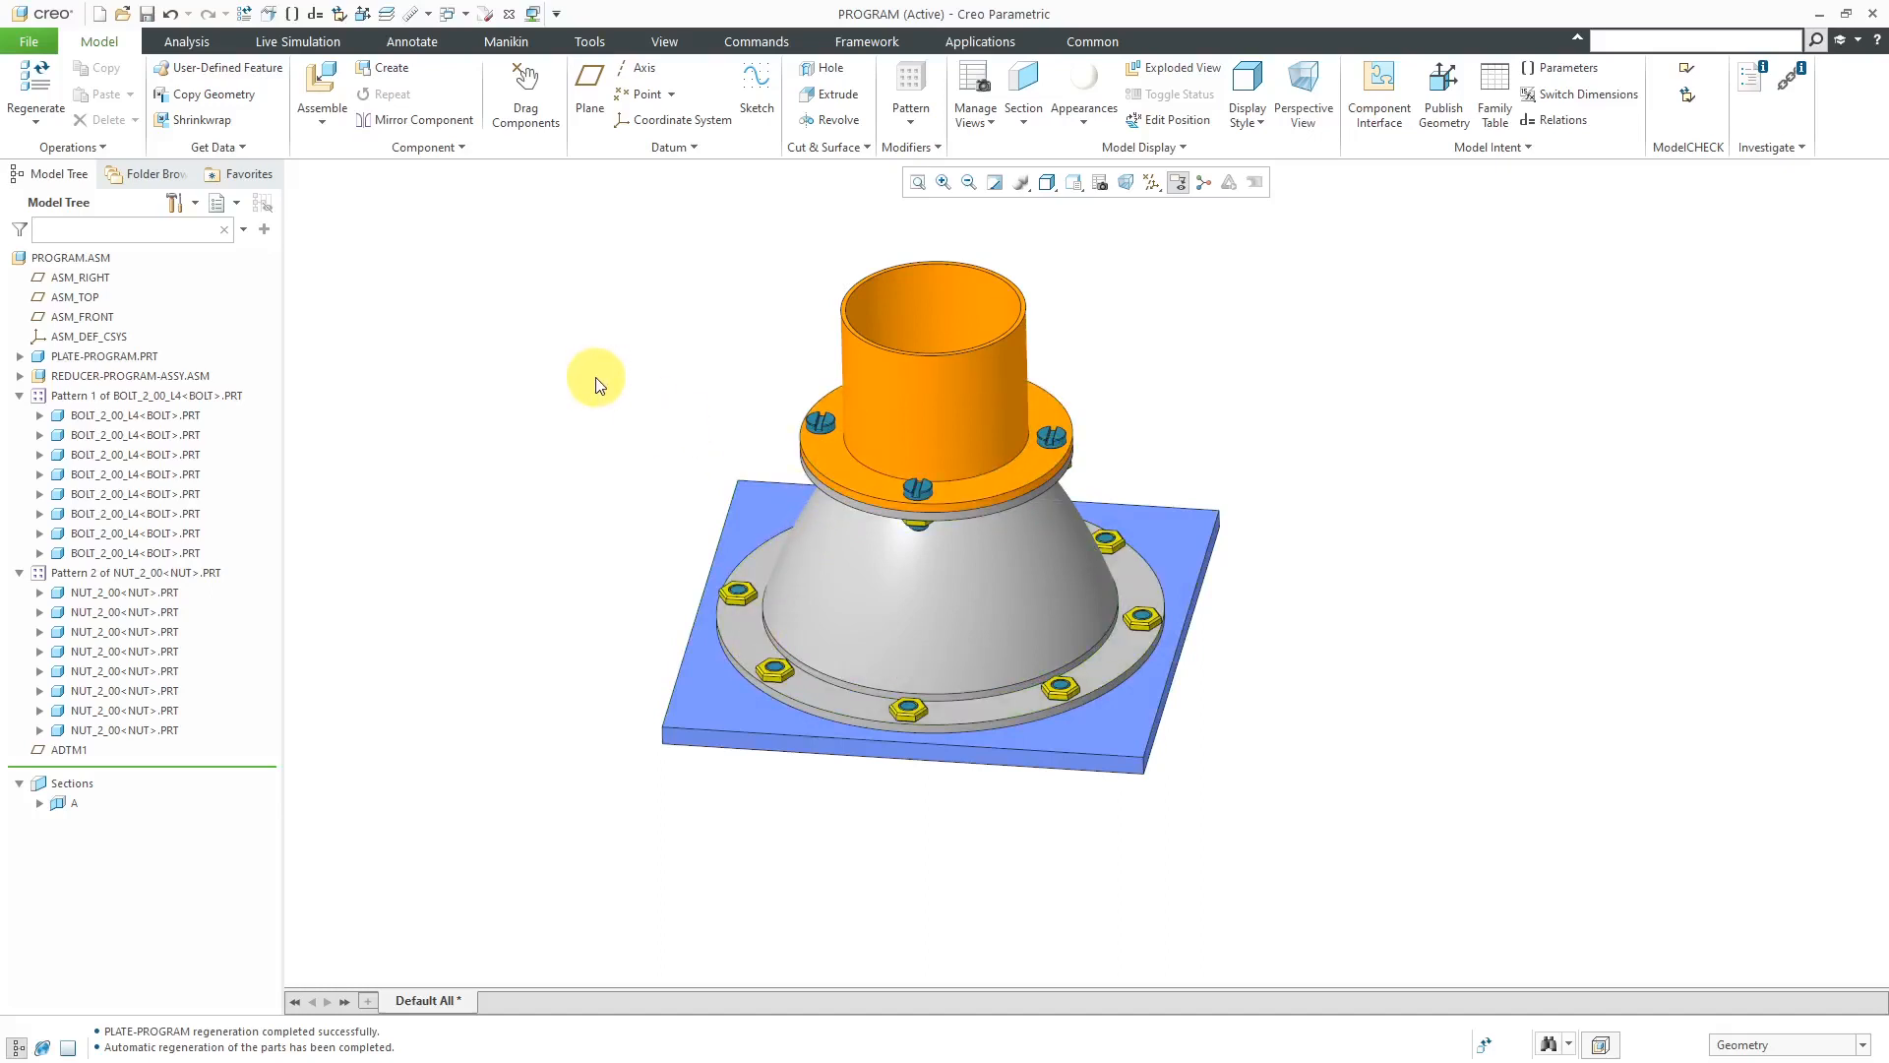
Open the assembly's program design for editing and insert a new line after the d8:0 = HOLE_DIA relation.
left_click(1507, 150)
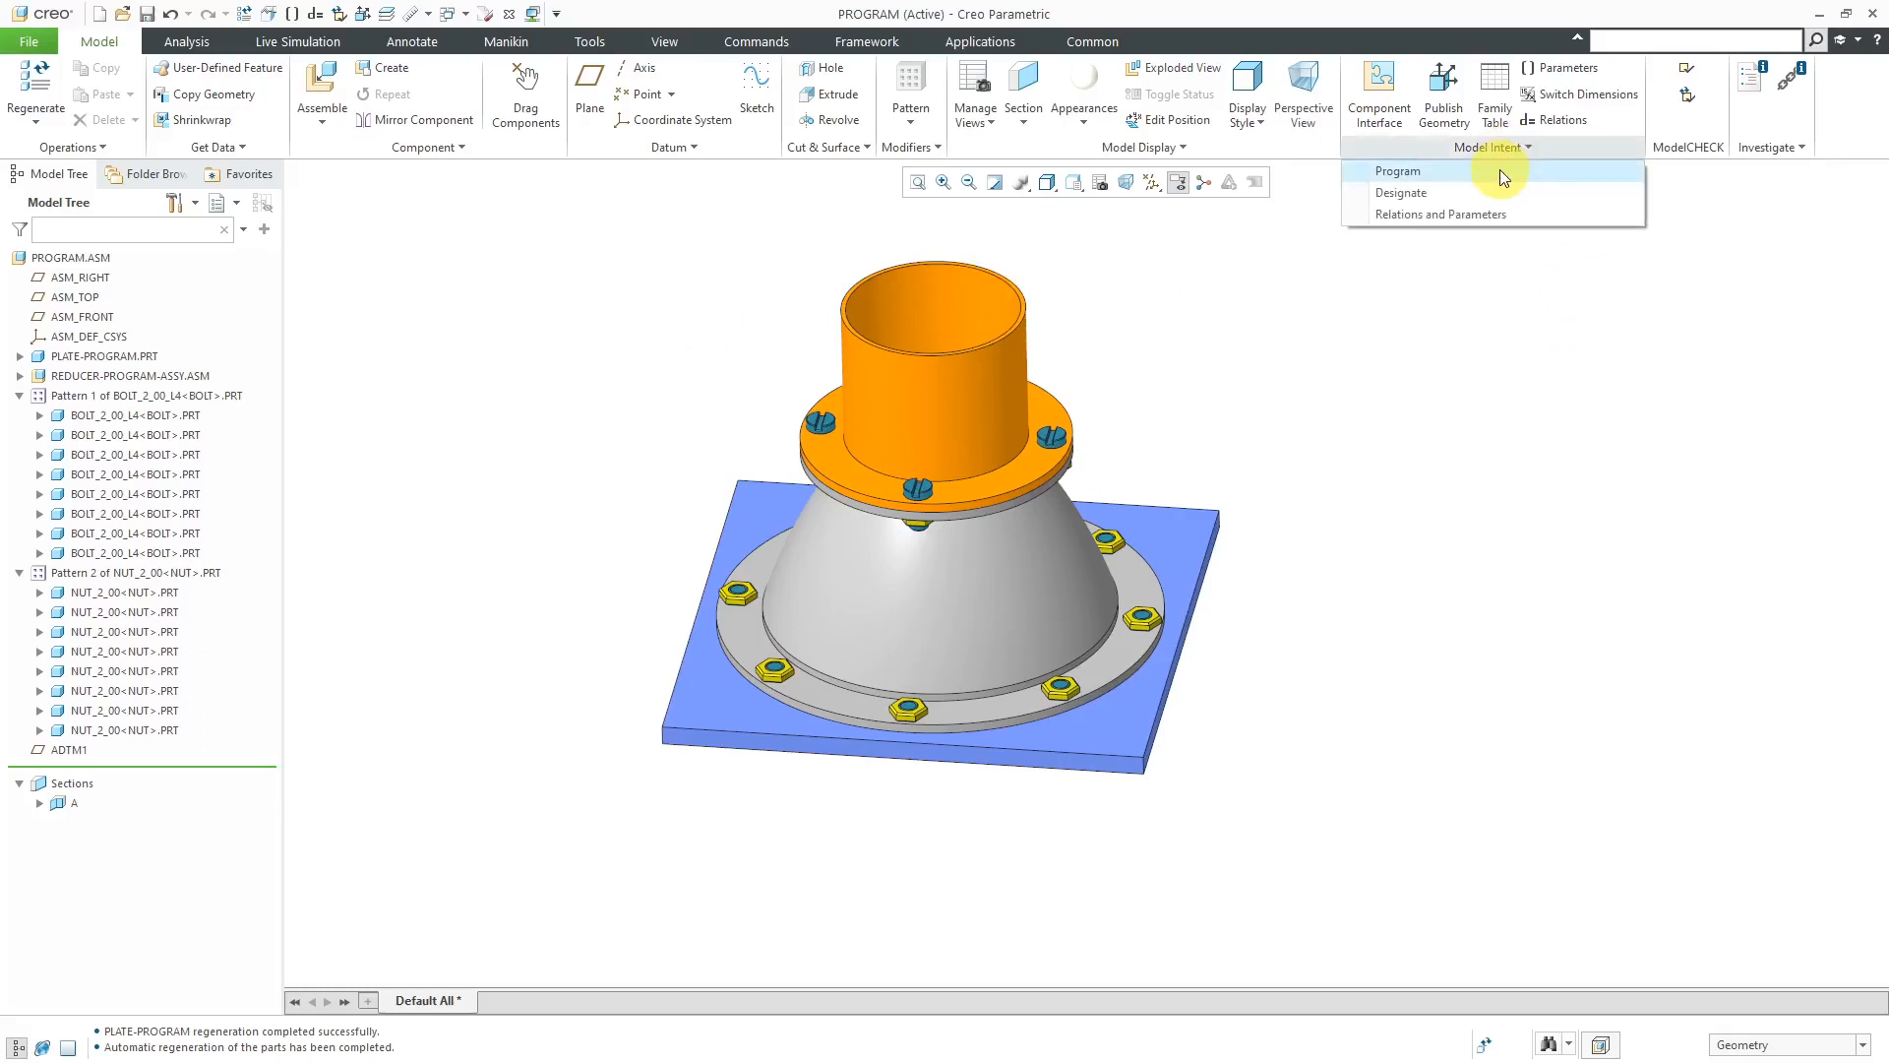
left_click(1499, 169)
left_click(1790, 242)
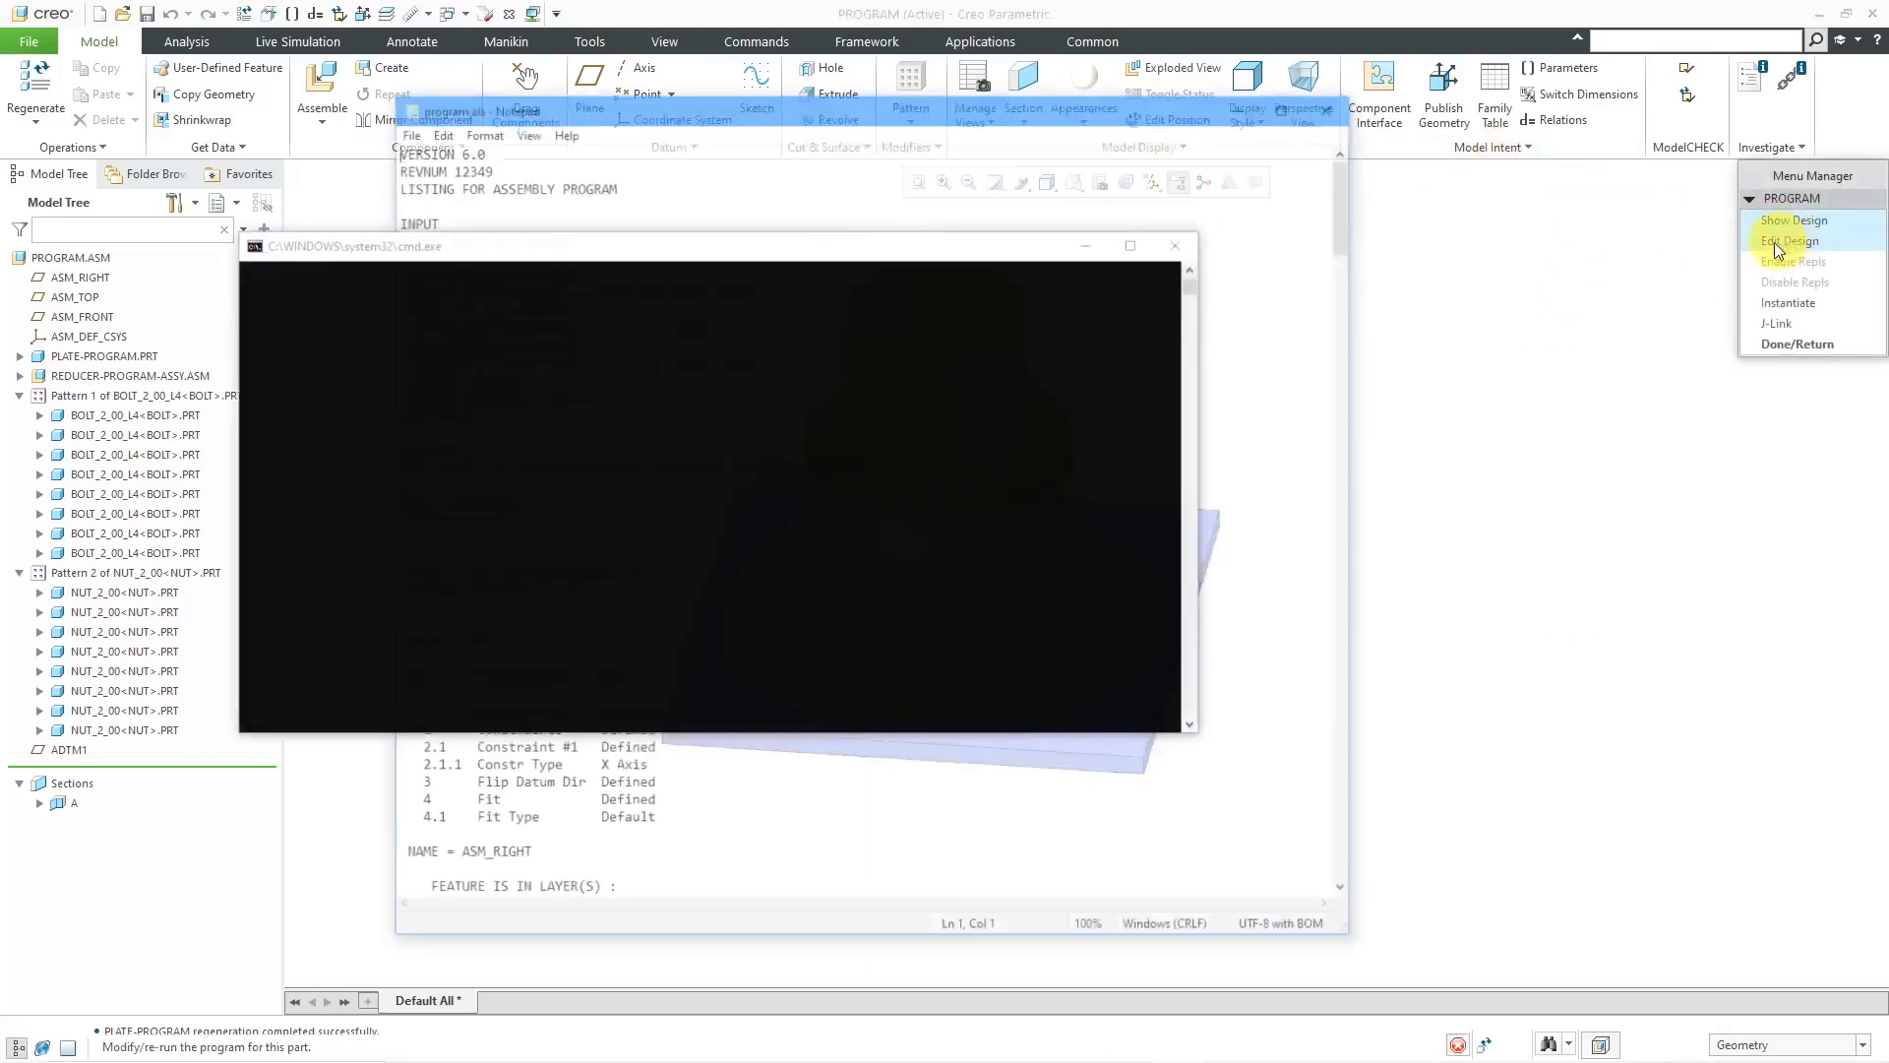
left_click(528, 499)
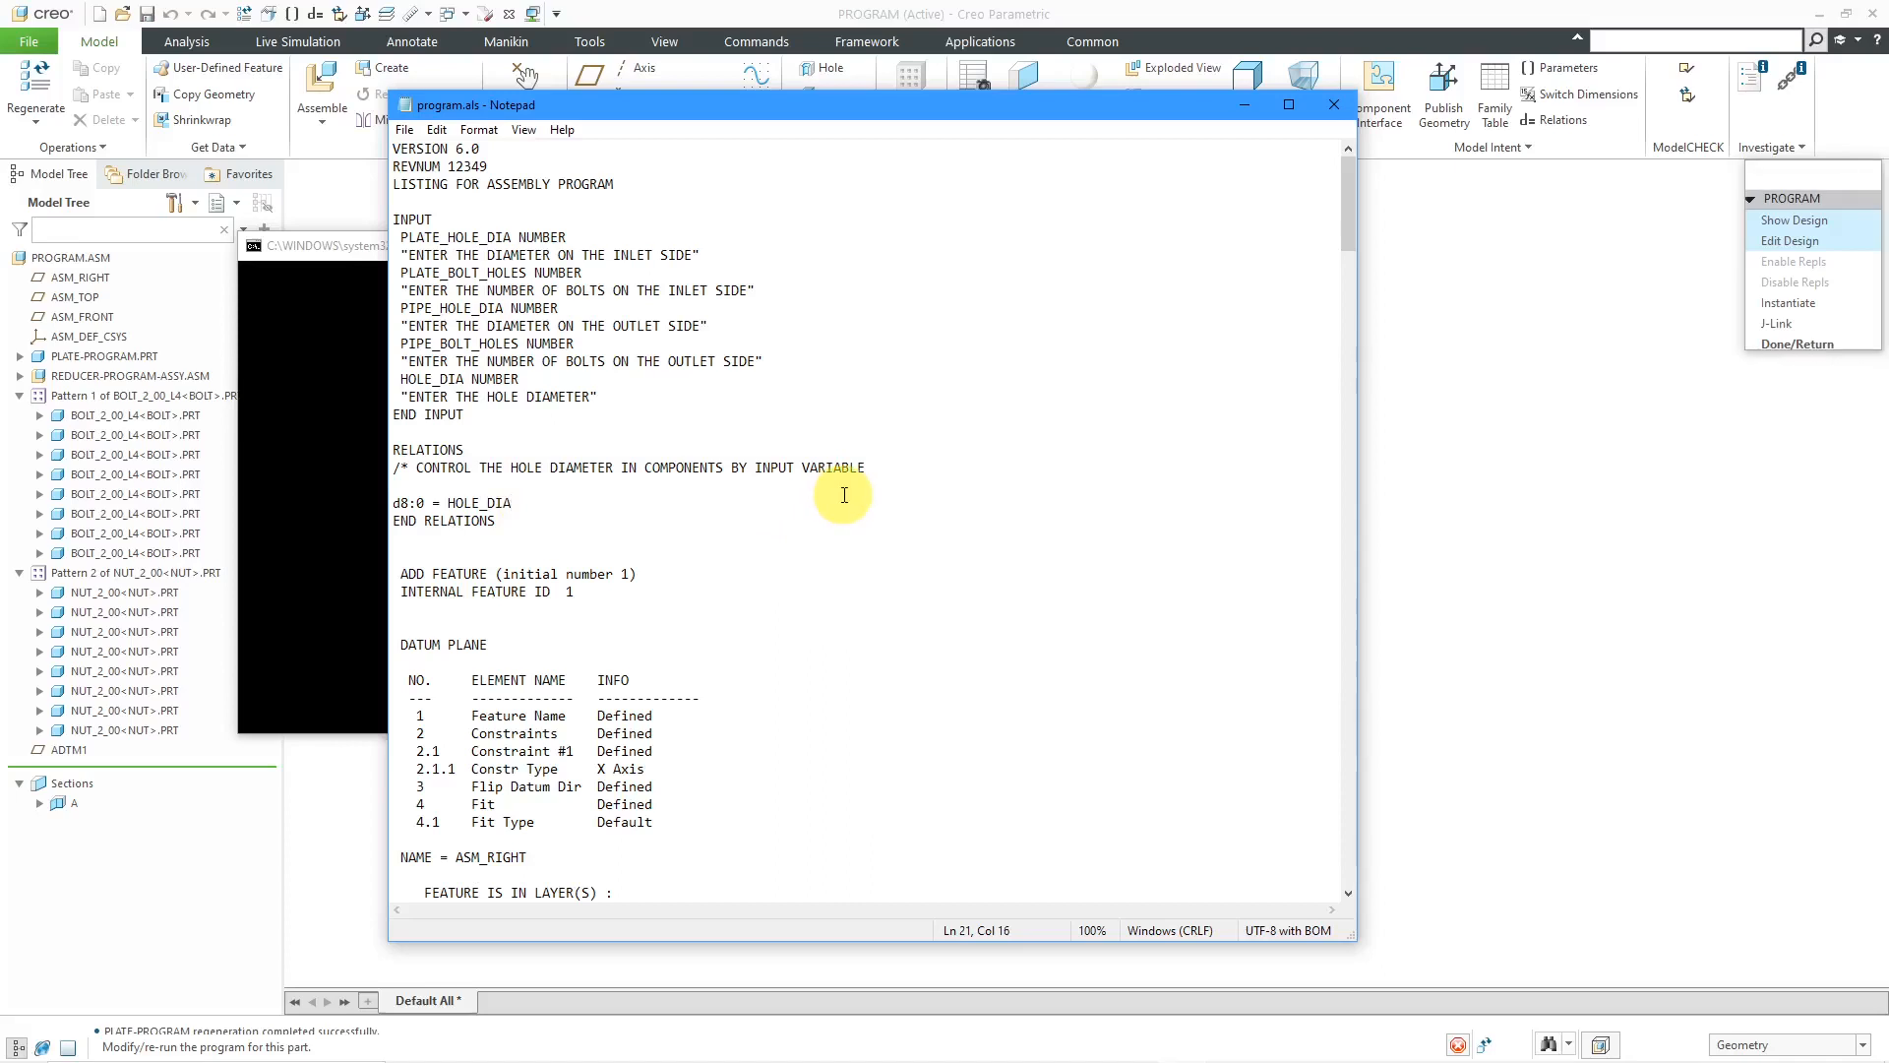
key("Return")
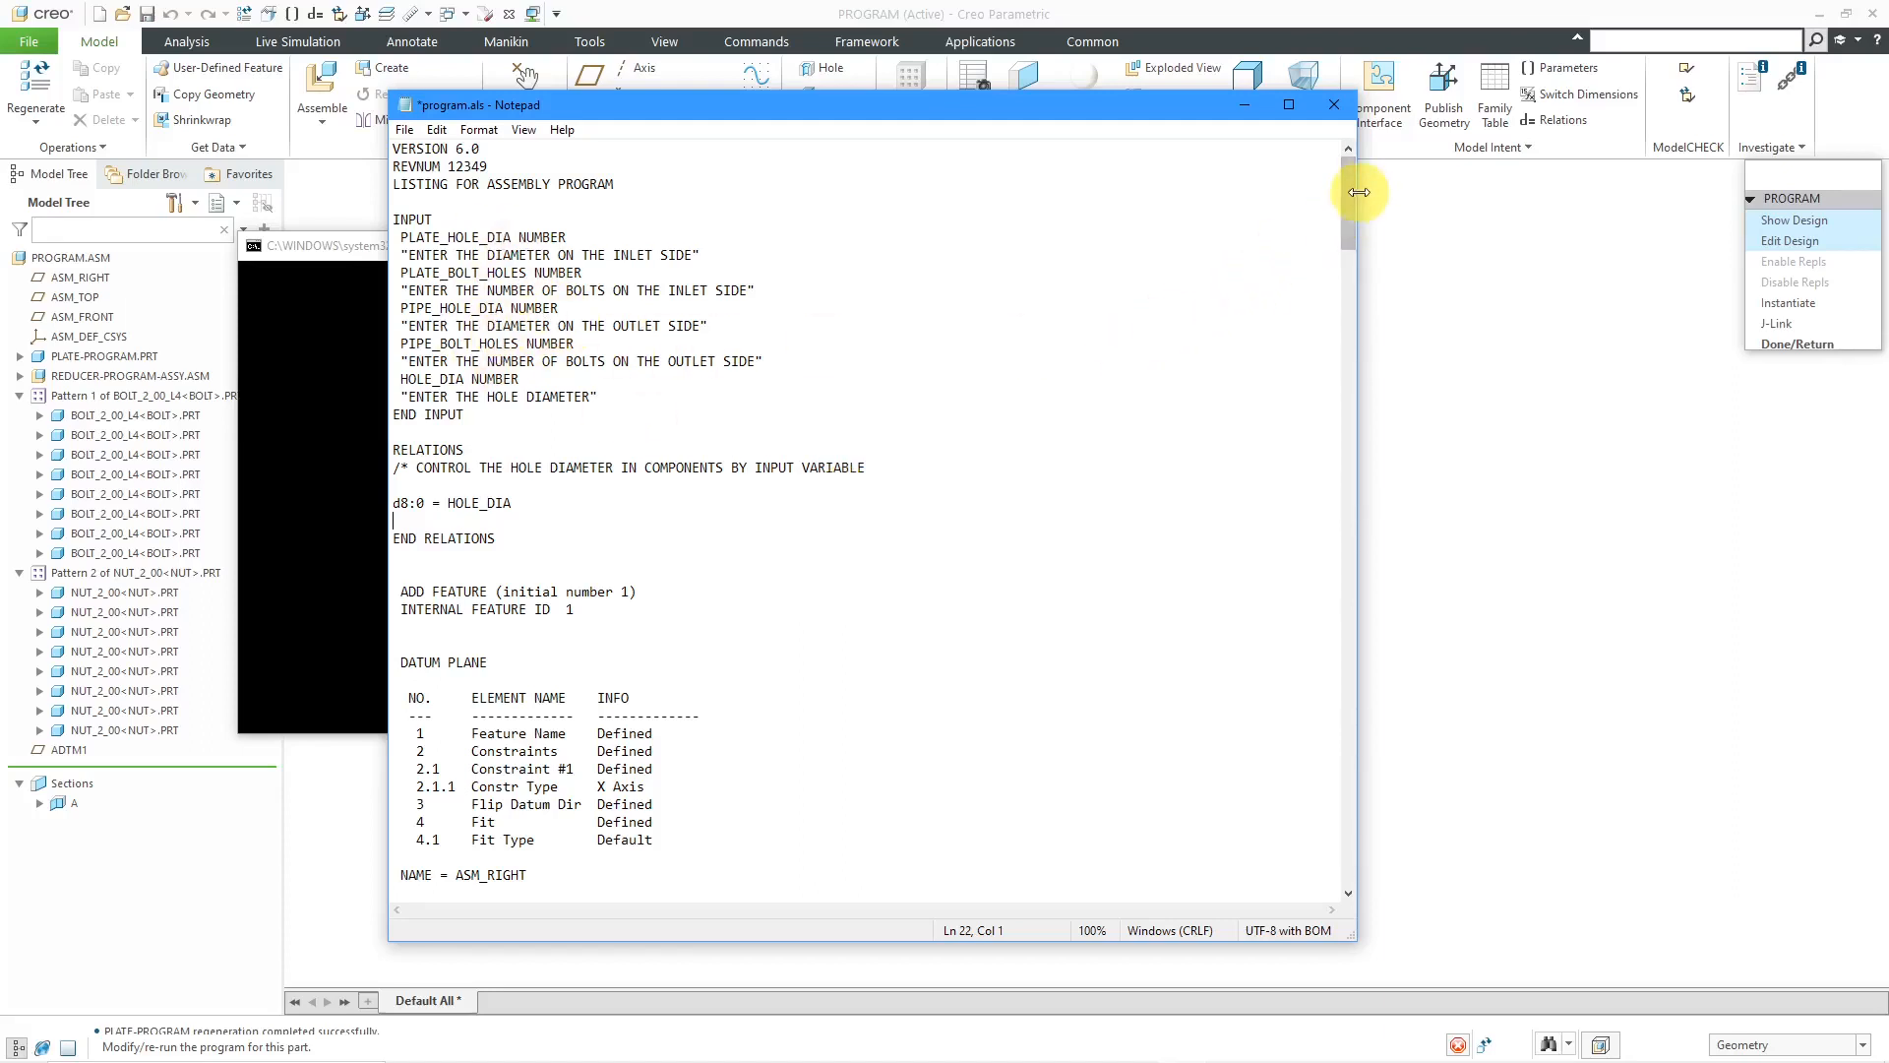
Add the relations D6:2 = HOLE_DIA, D33:2 = HOLE_DIA and D4:6 = HOLE_DIA to the program's RELATIONS section.
left_click_drag(1350, 197, 1331, 423)
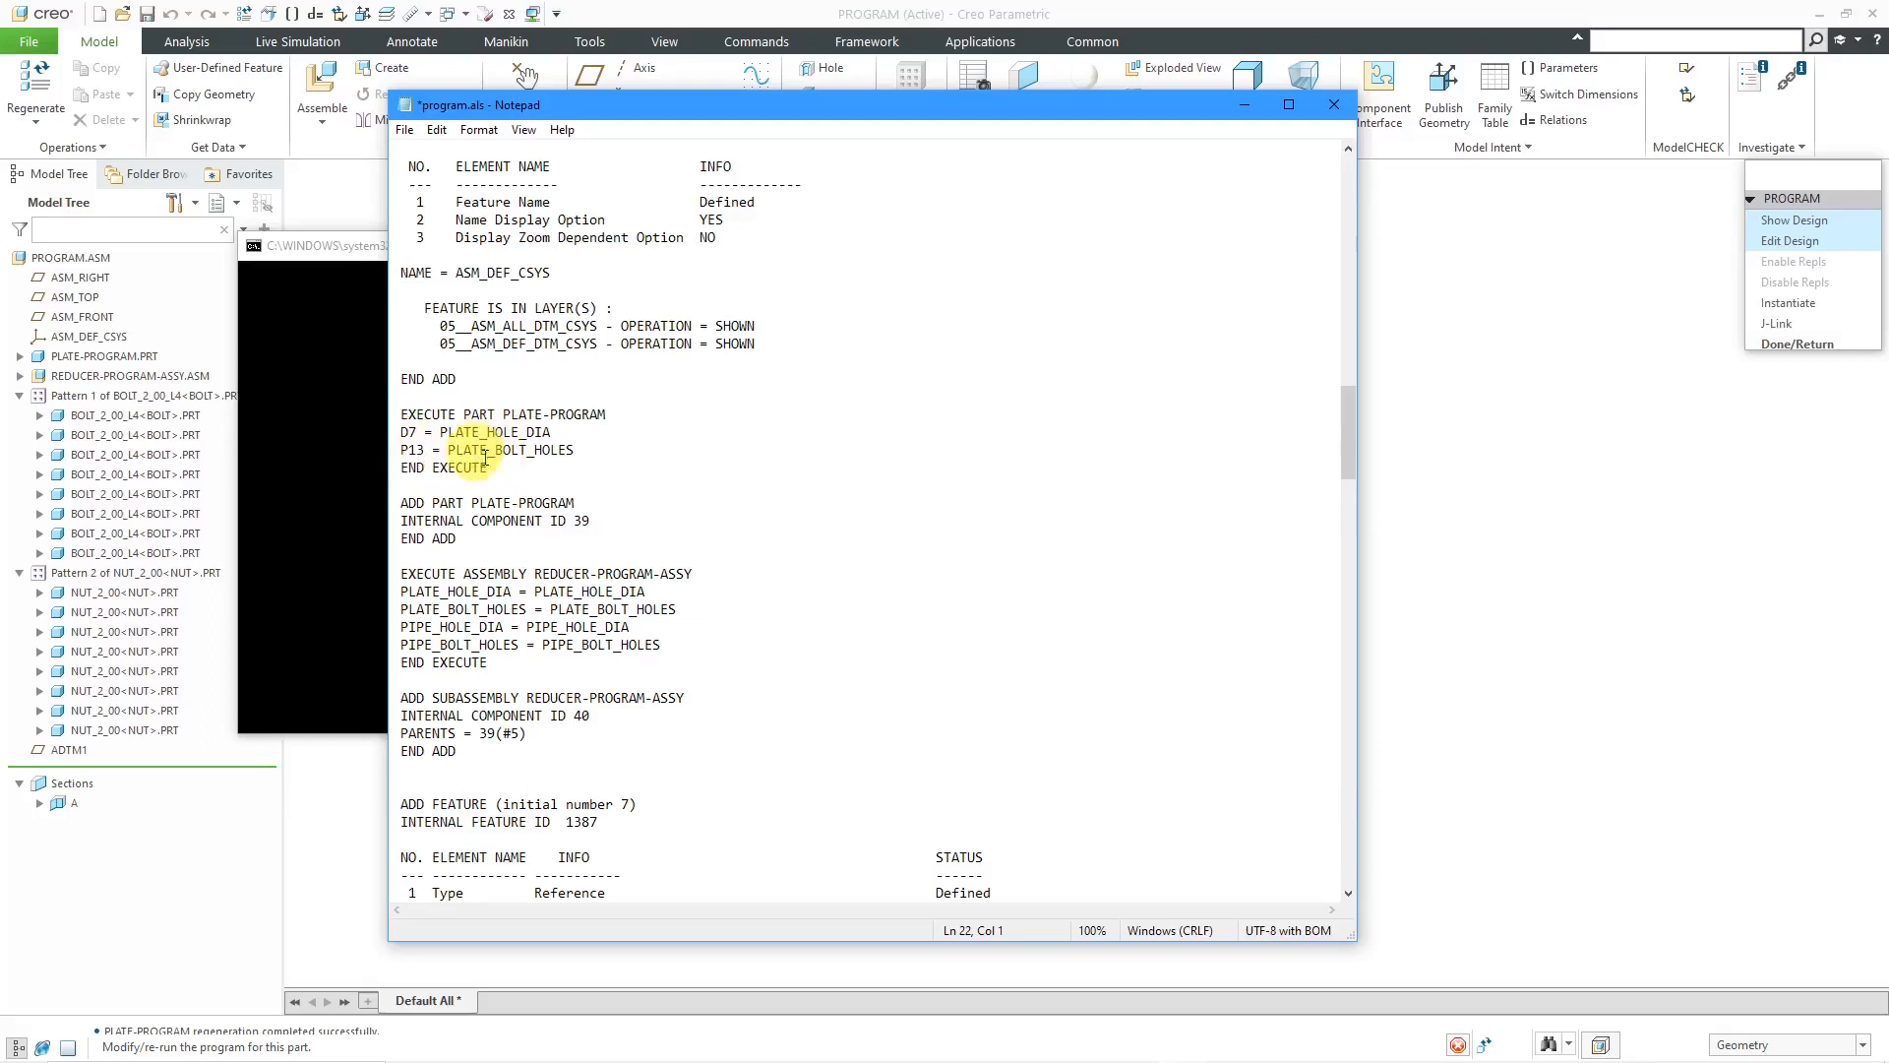
left_click_drag(1351, 422, 1354, 203)
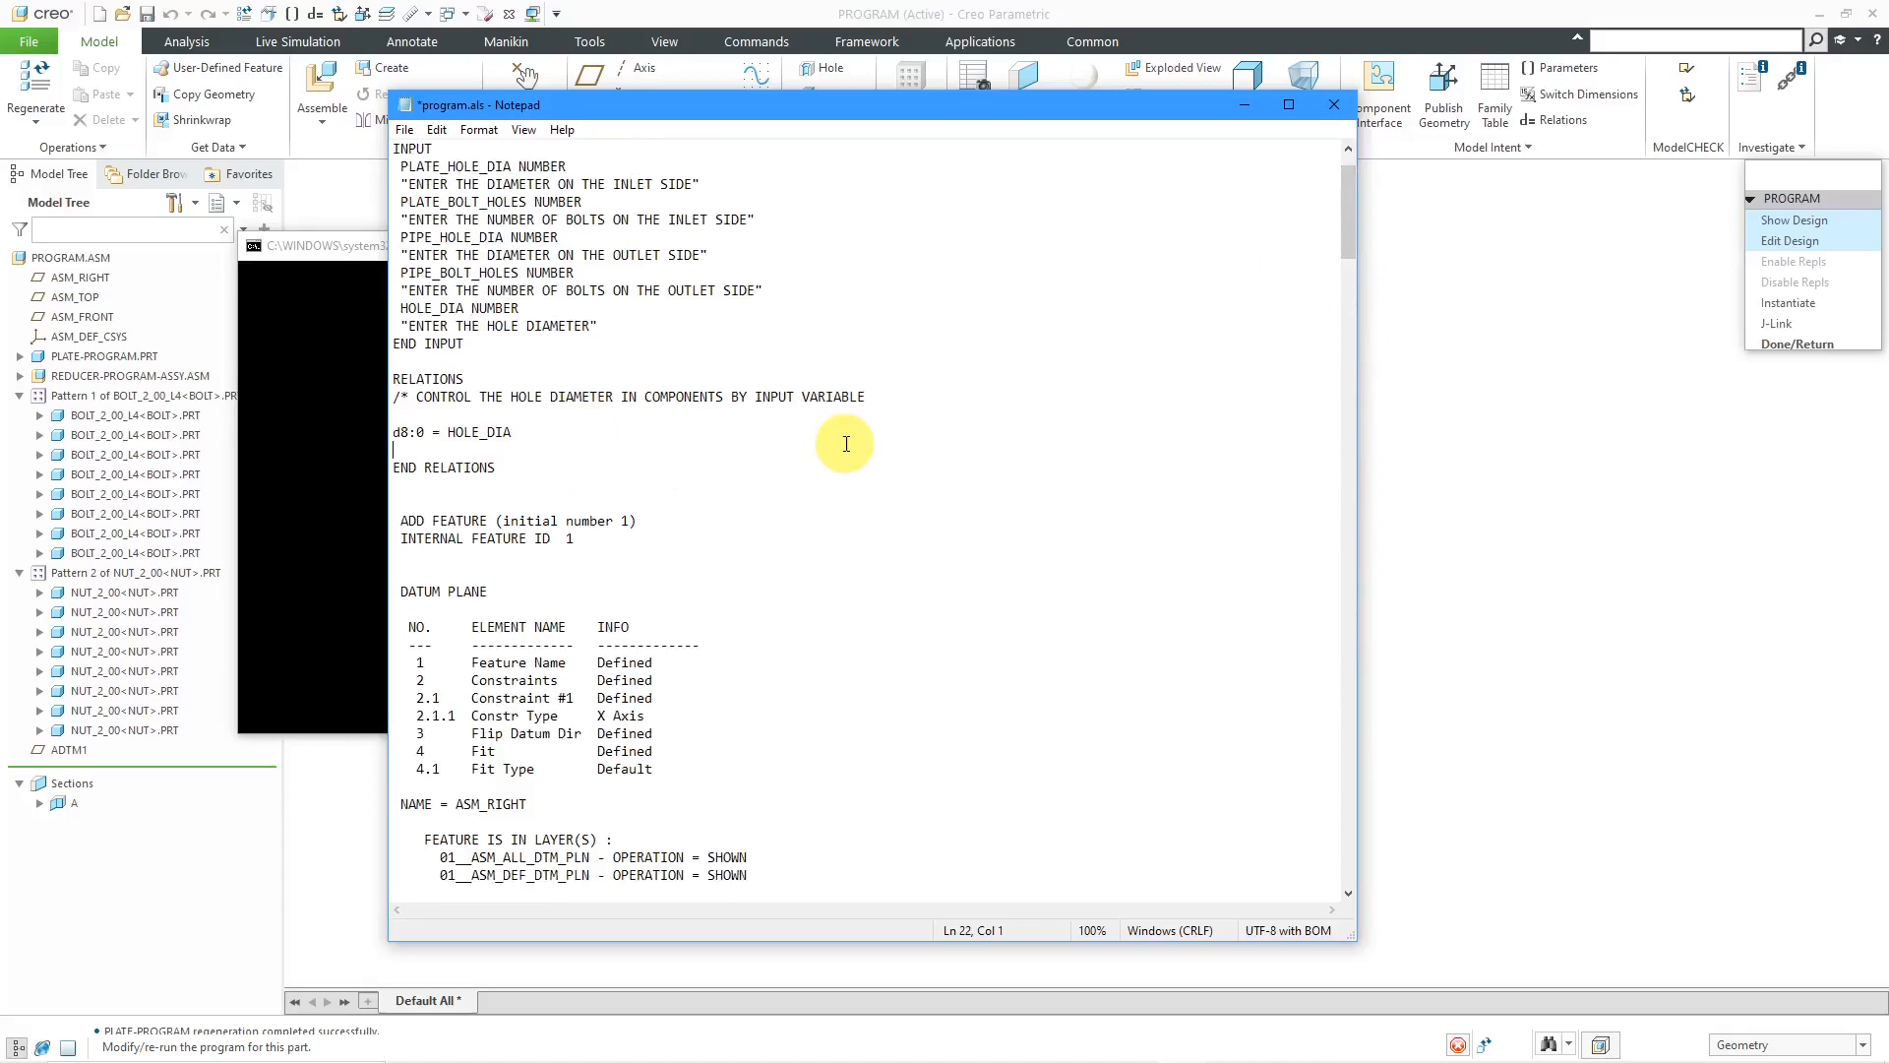
key("Return")
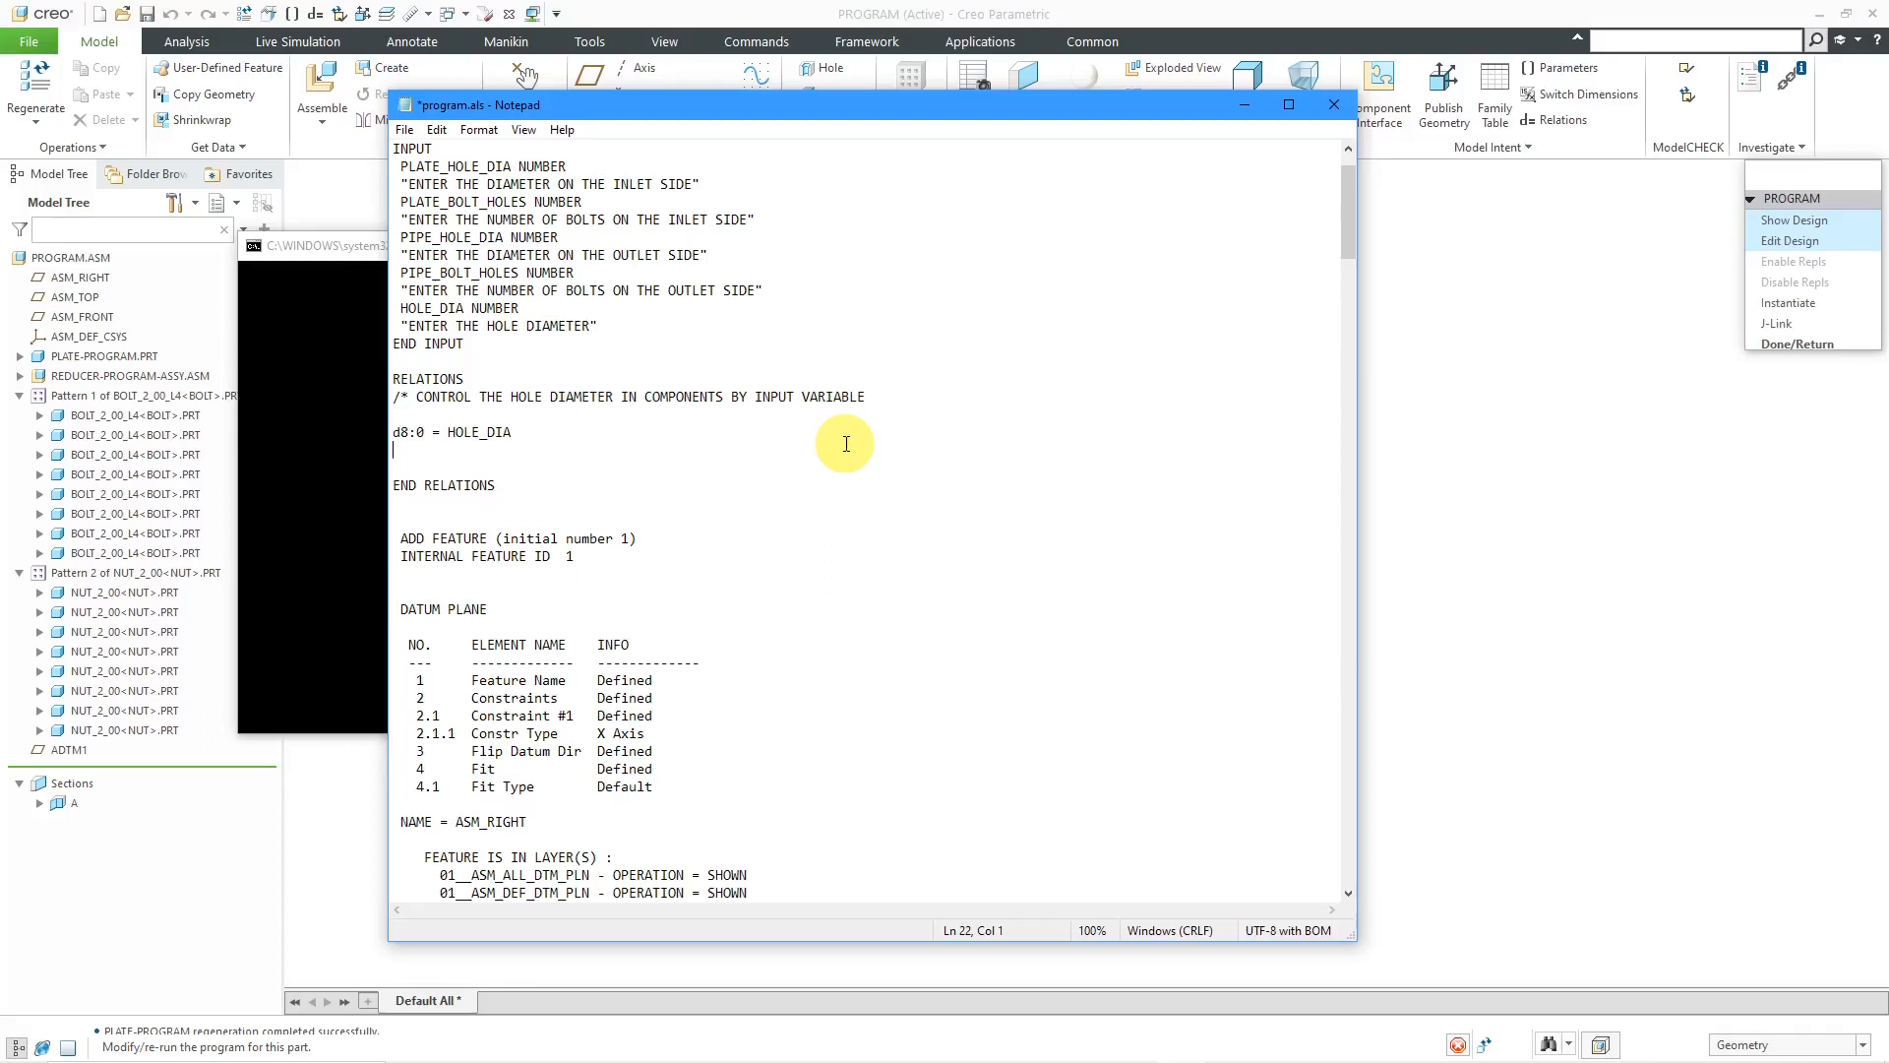
type("D6:2 =")
type("HOLE_DIA")
key("Return")
type("D33:2")
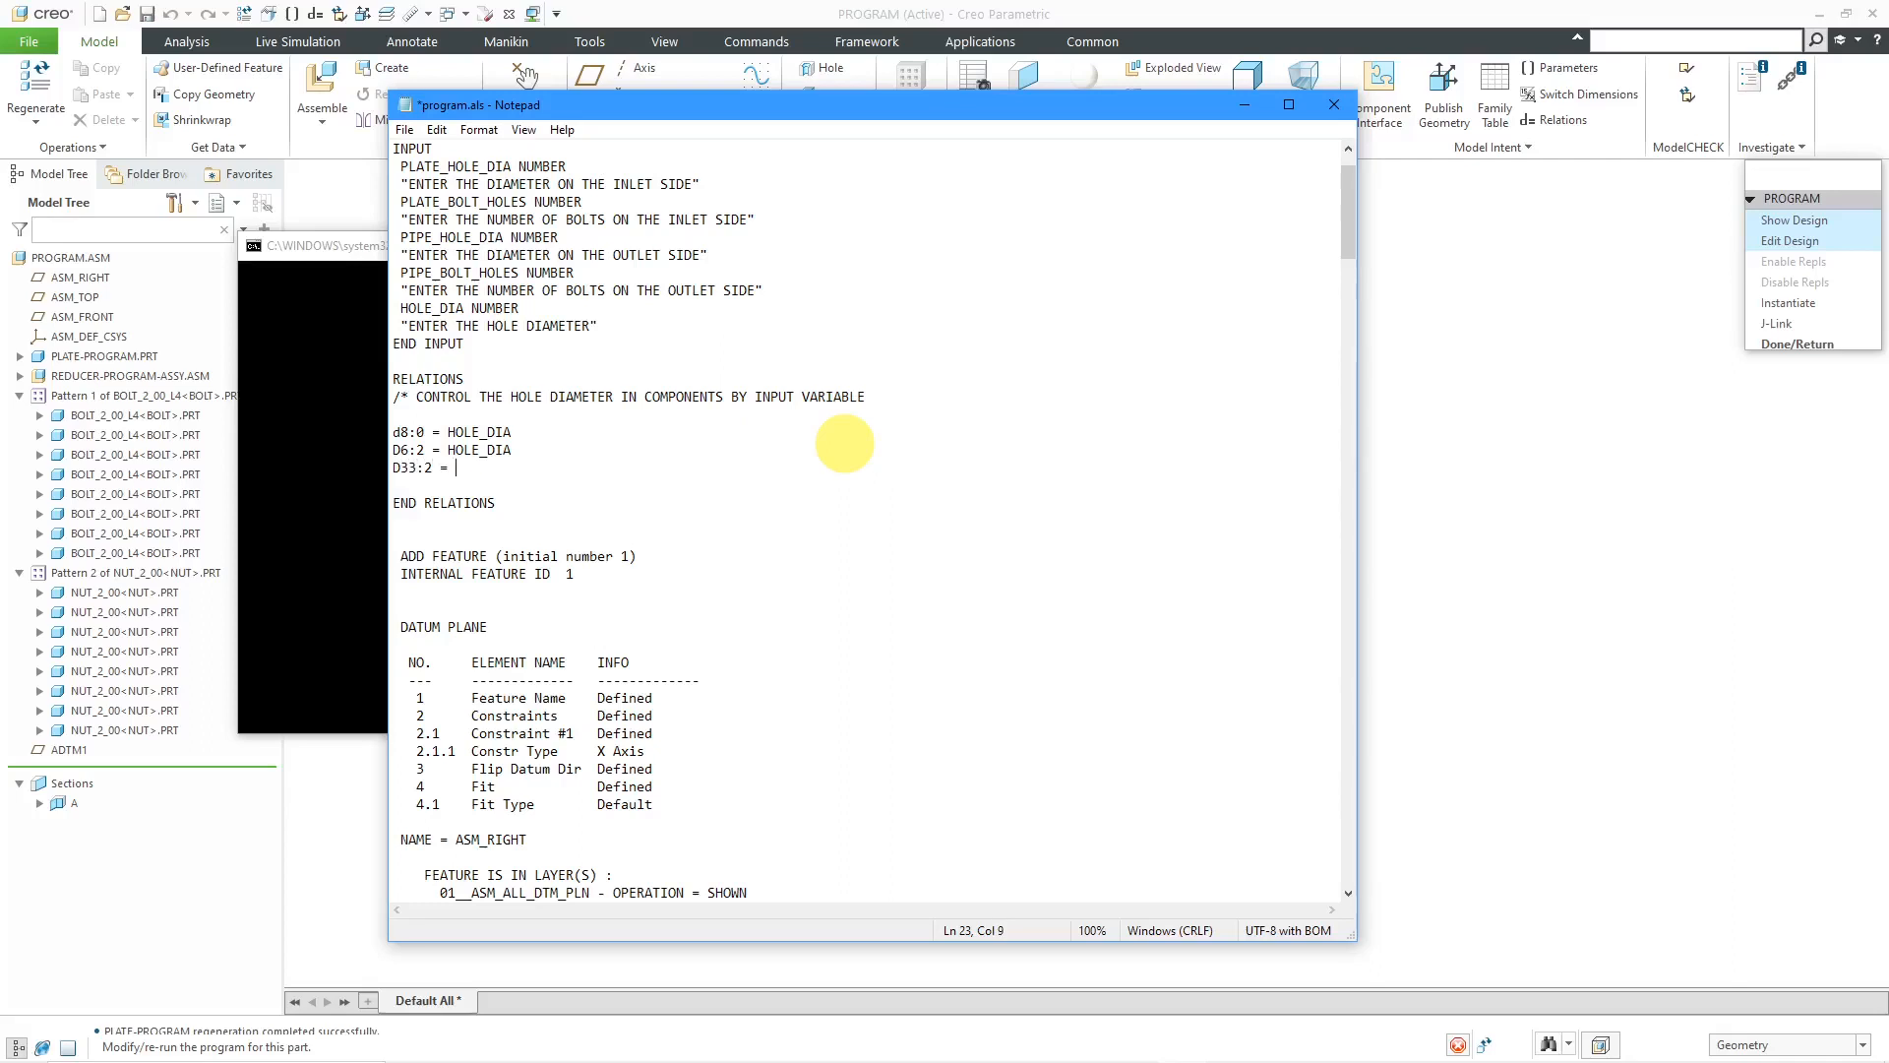
type(" = HOLE_DIA")
key("Return")
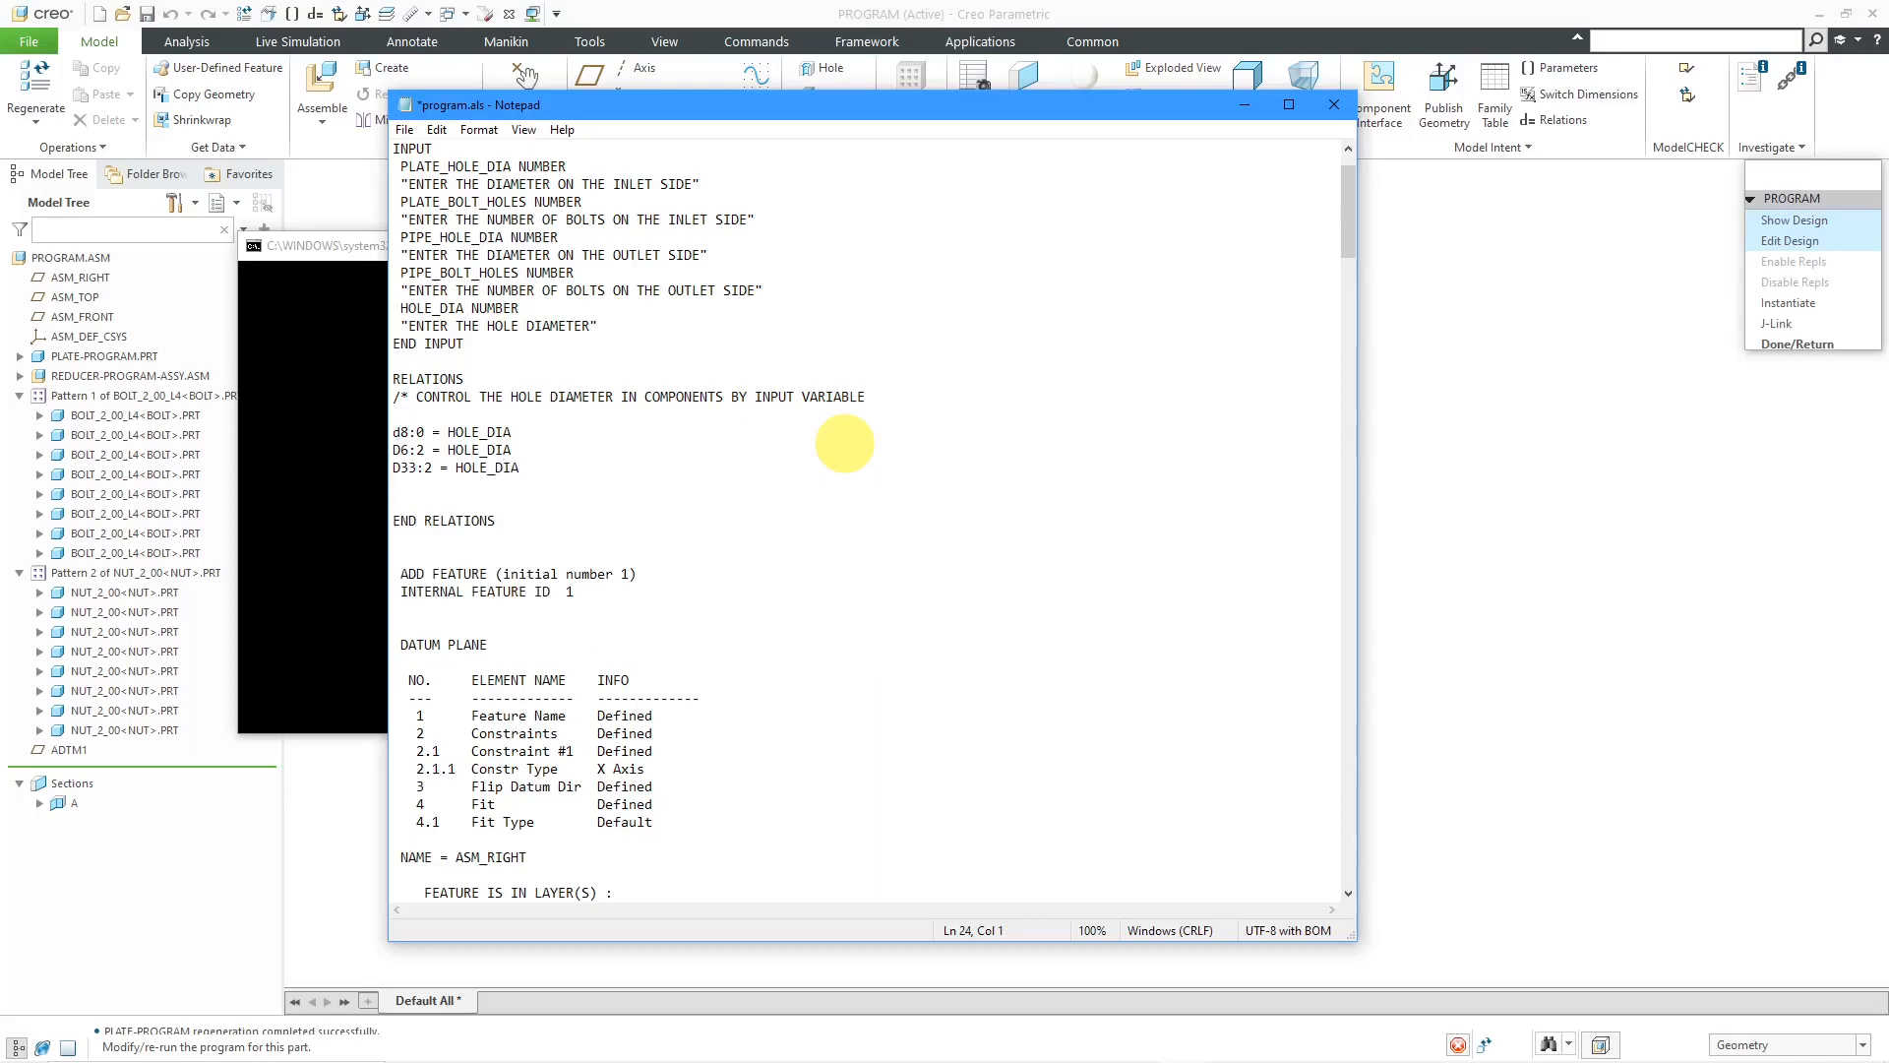
type("D4:6 = HOLE_DIA")
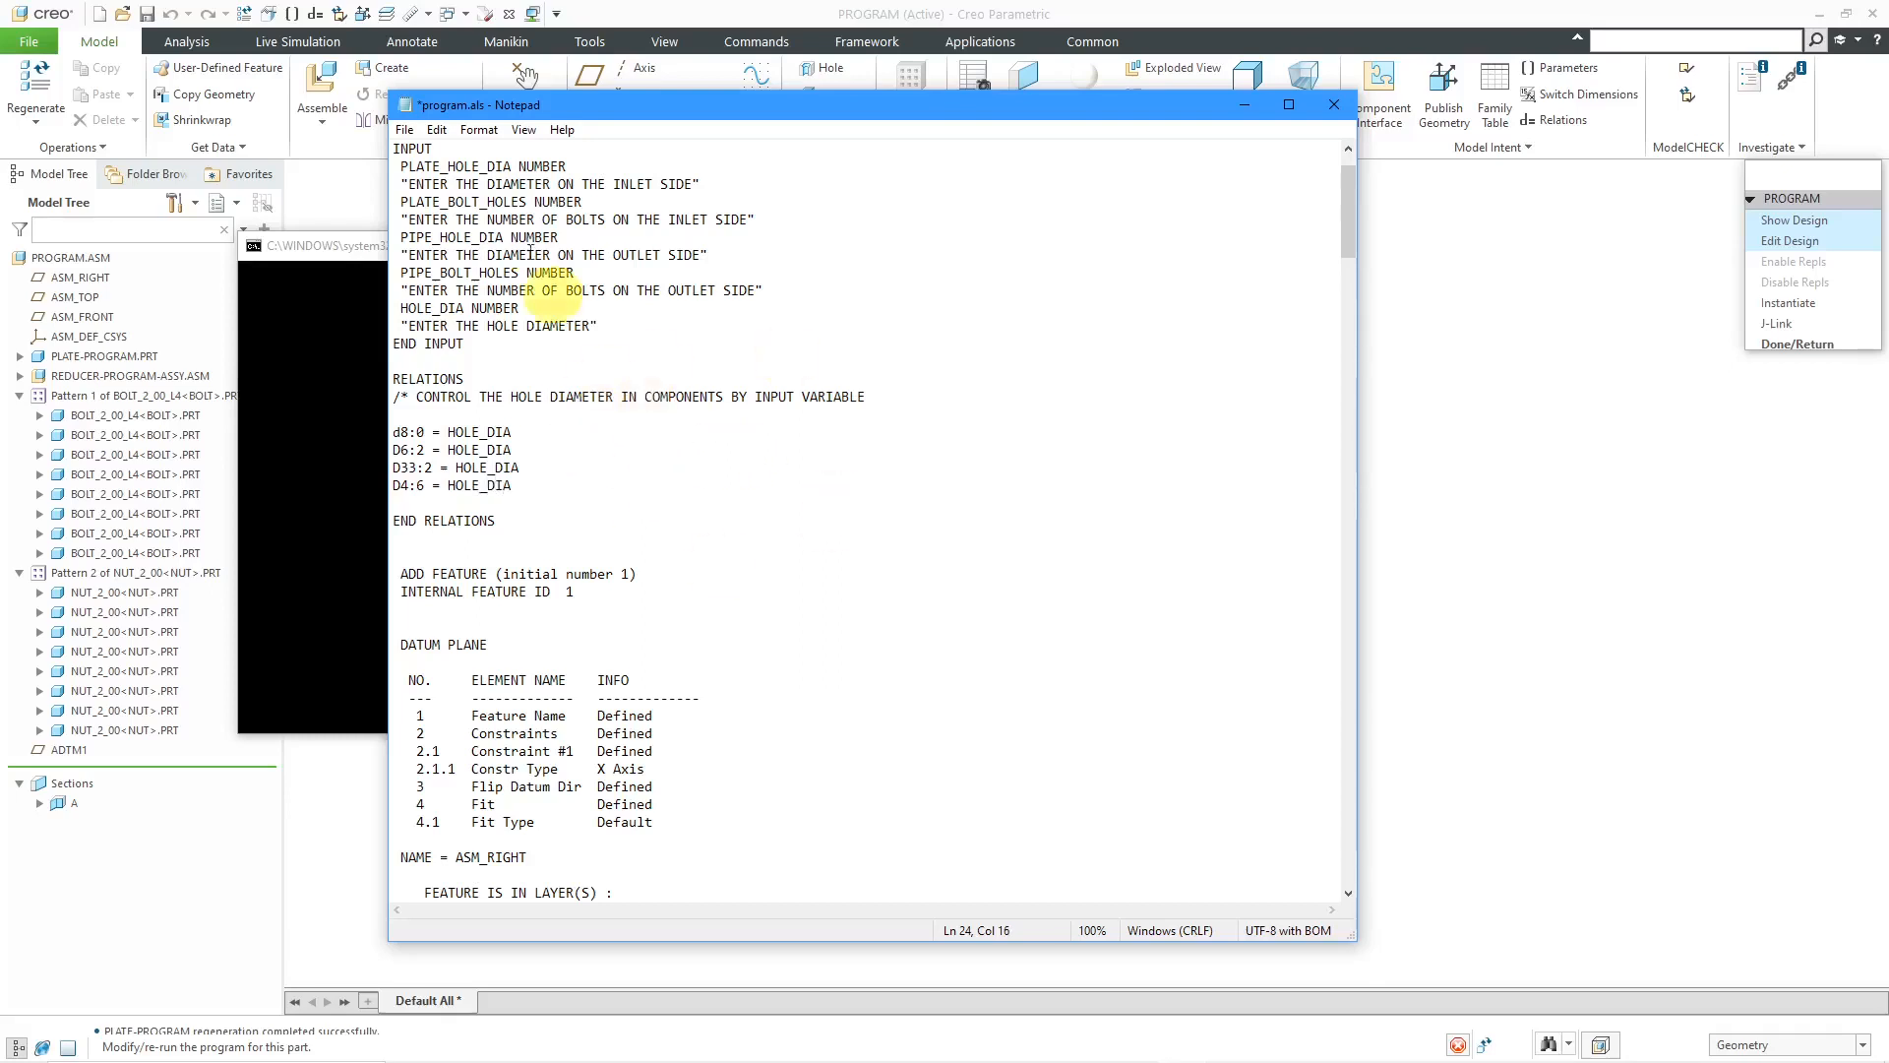
Save and close the edited program file, incorporate the changes into the model, and regenerate using the current input values.
left_click(404, 138)
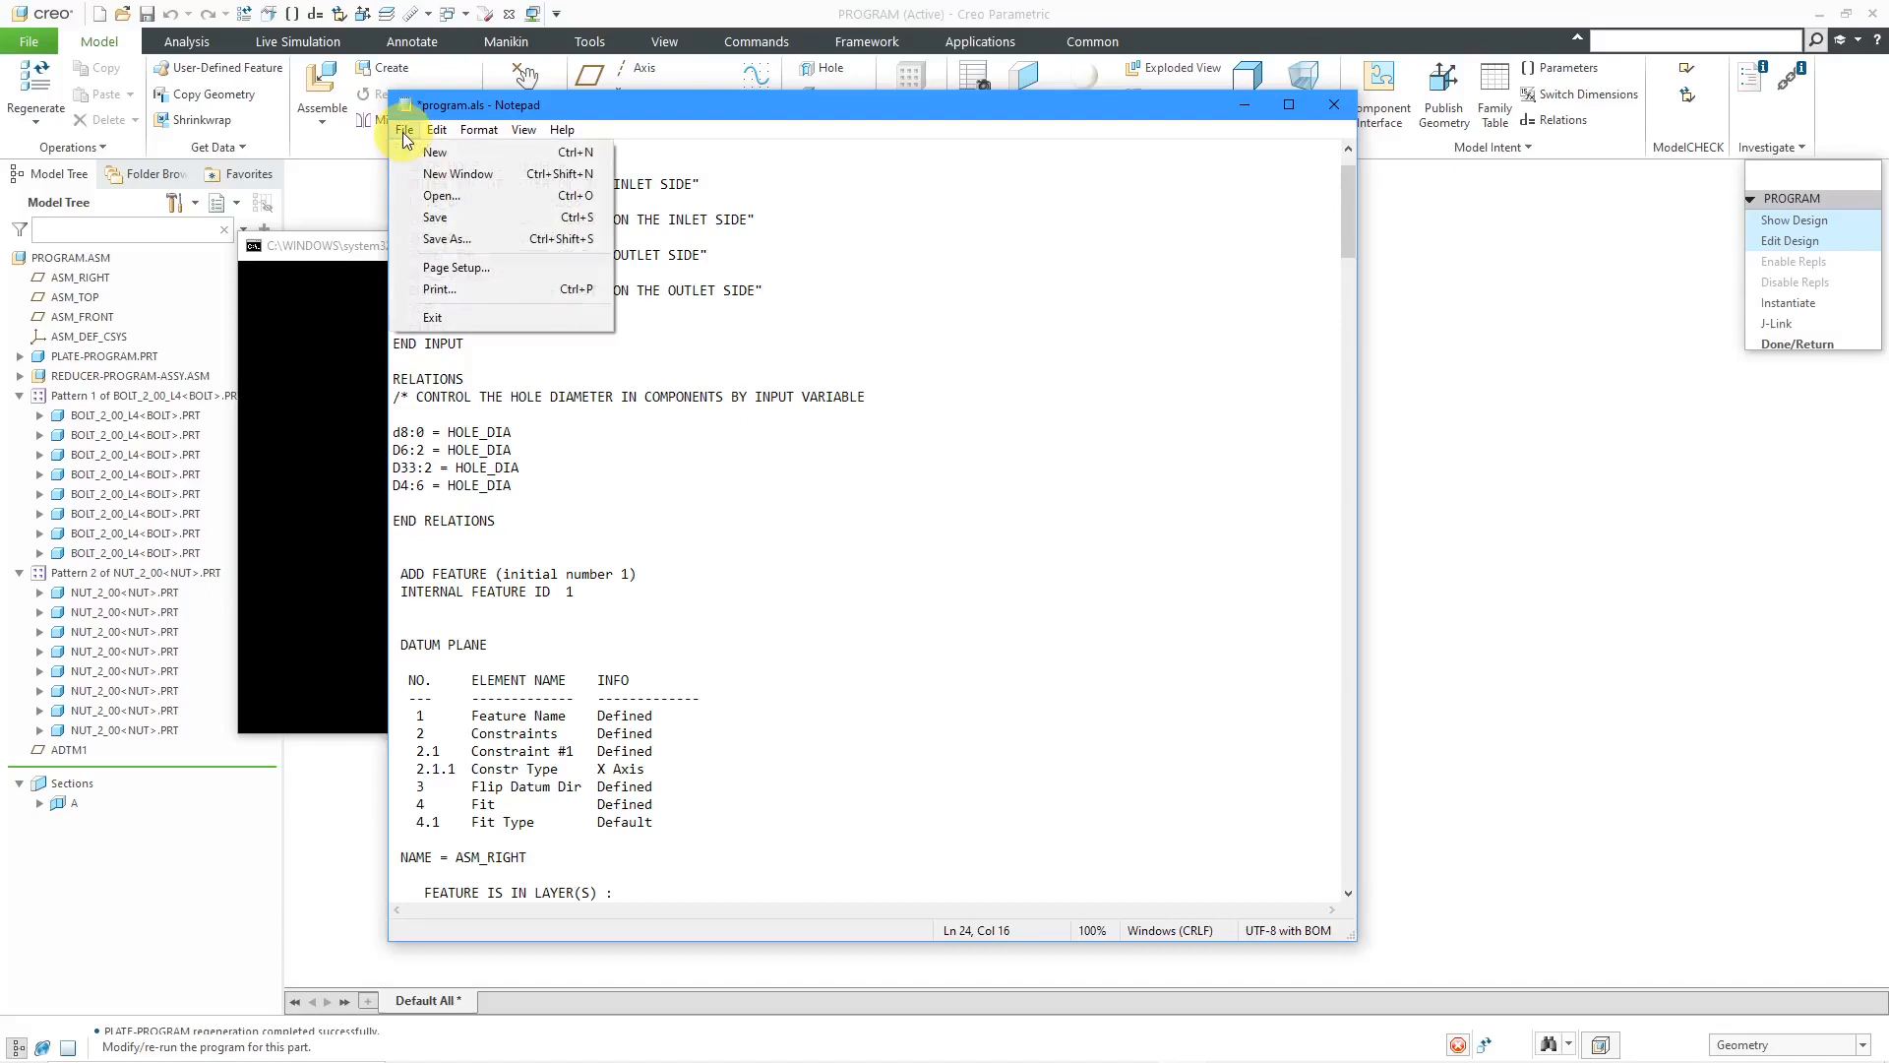
left_click(435, 216)
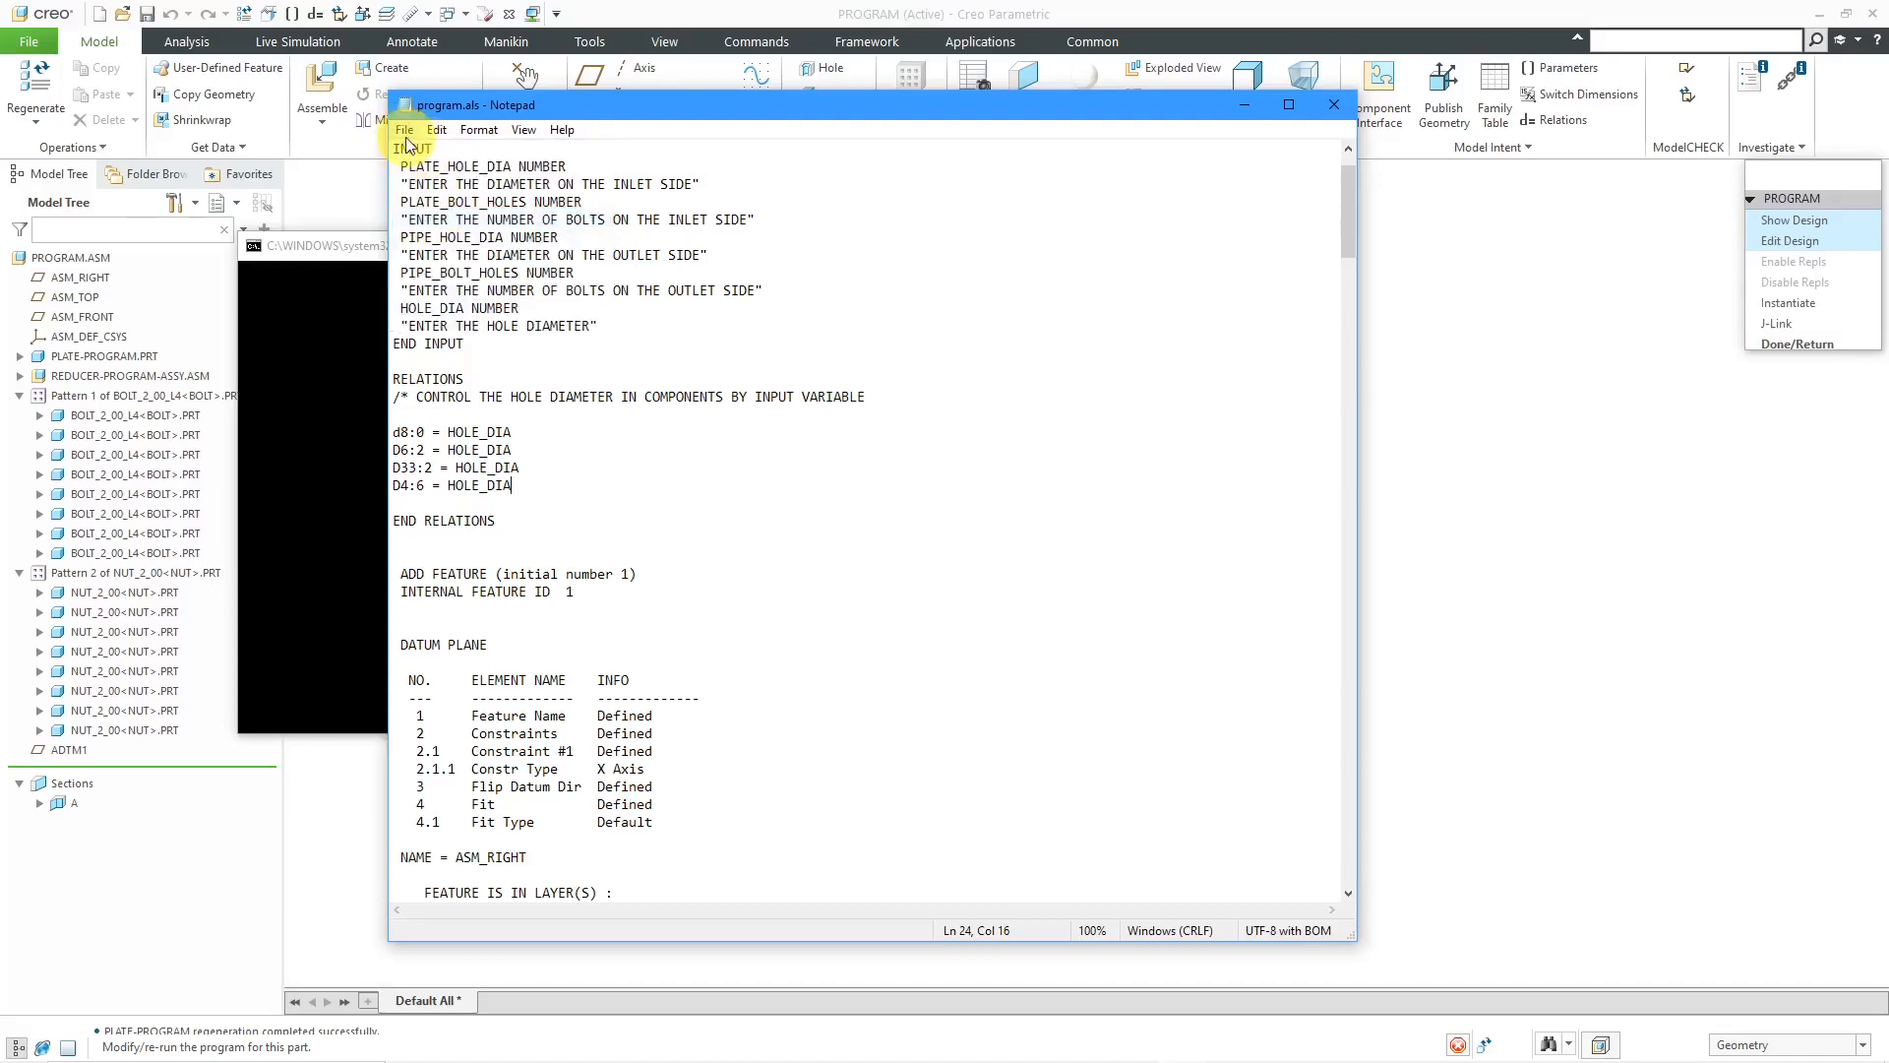
left_click(404, 138)
left_click(441, 312)
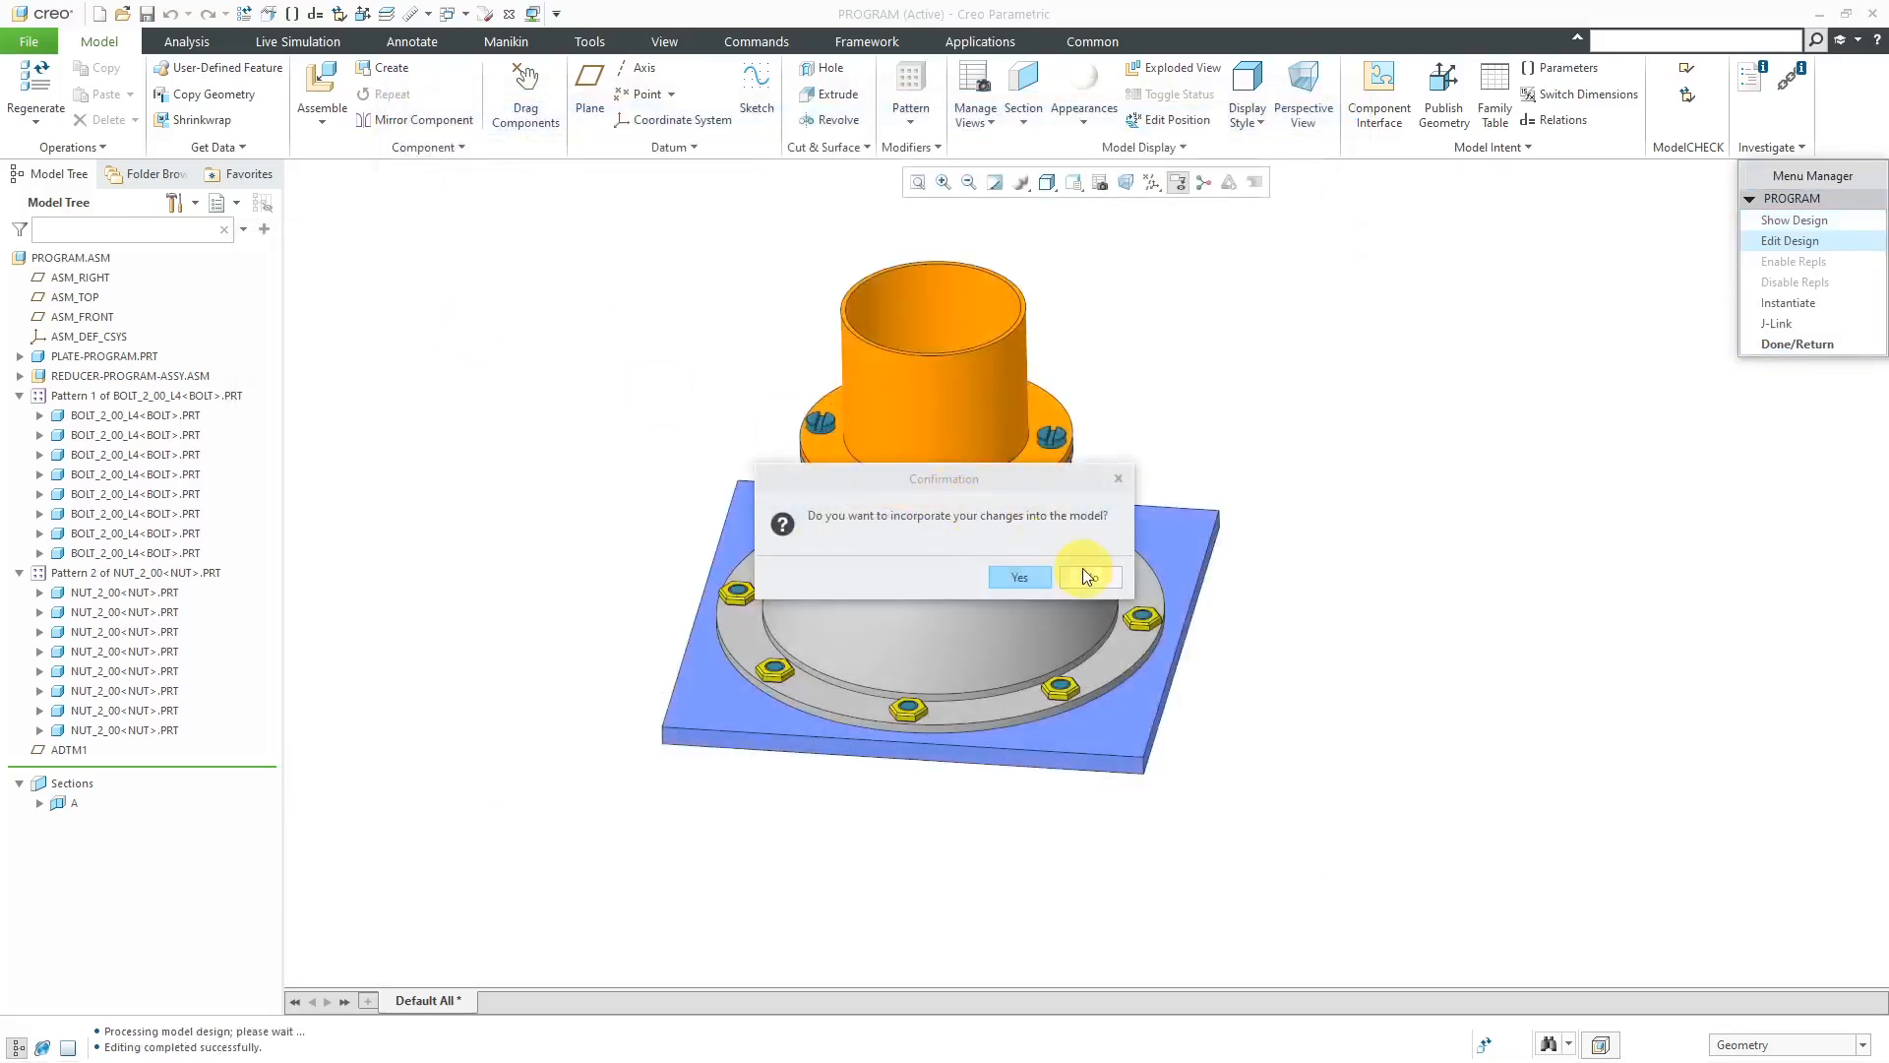
left_click(1019, 577)
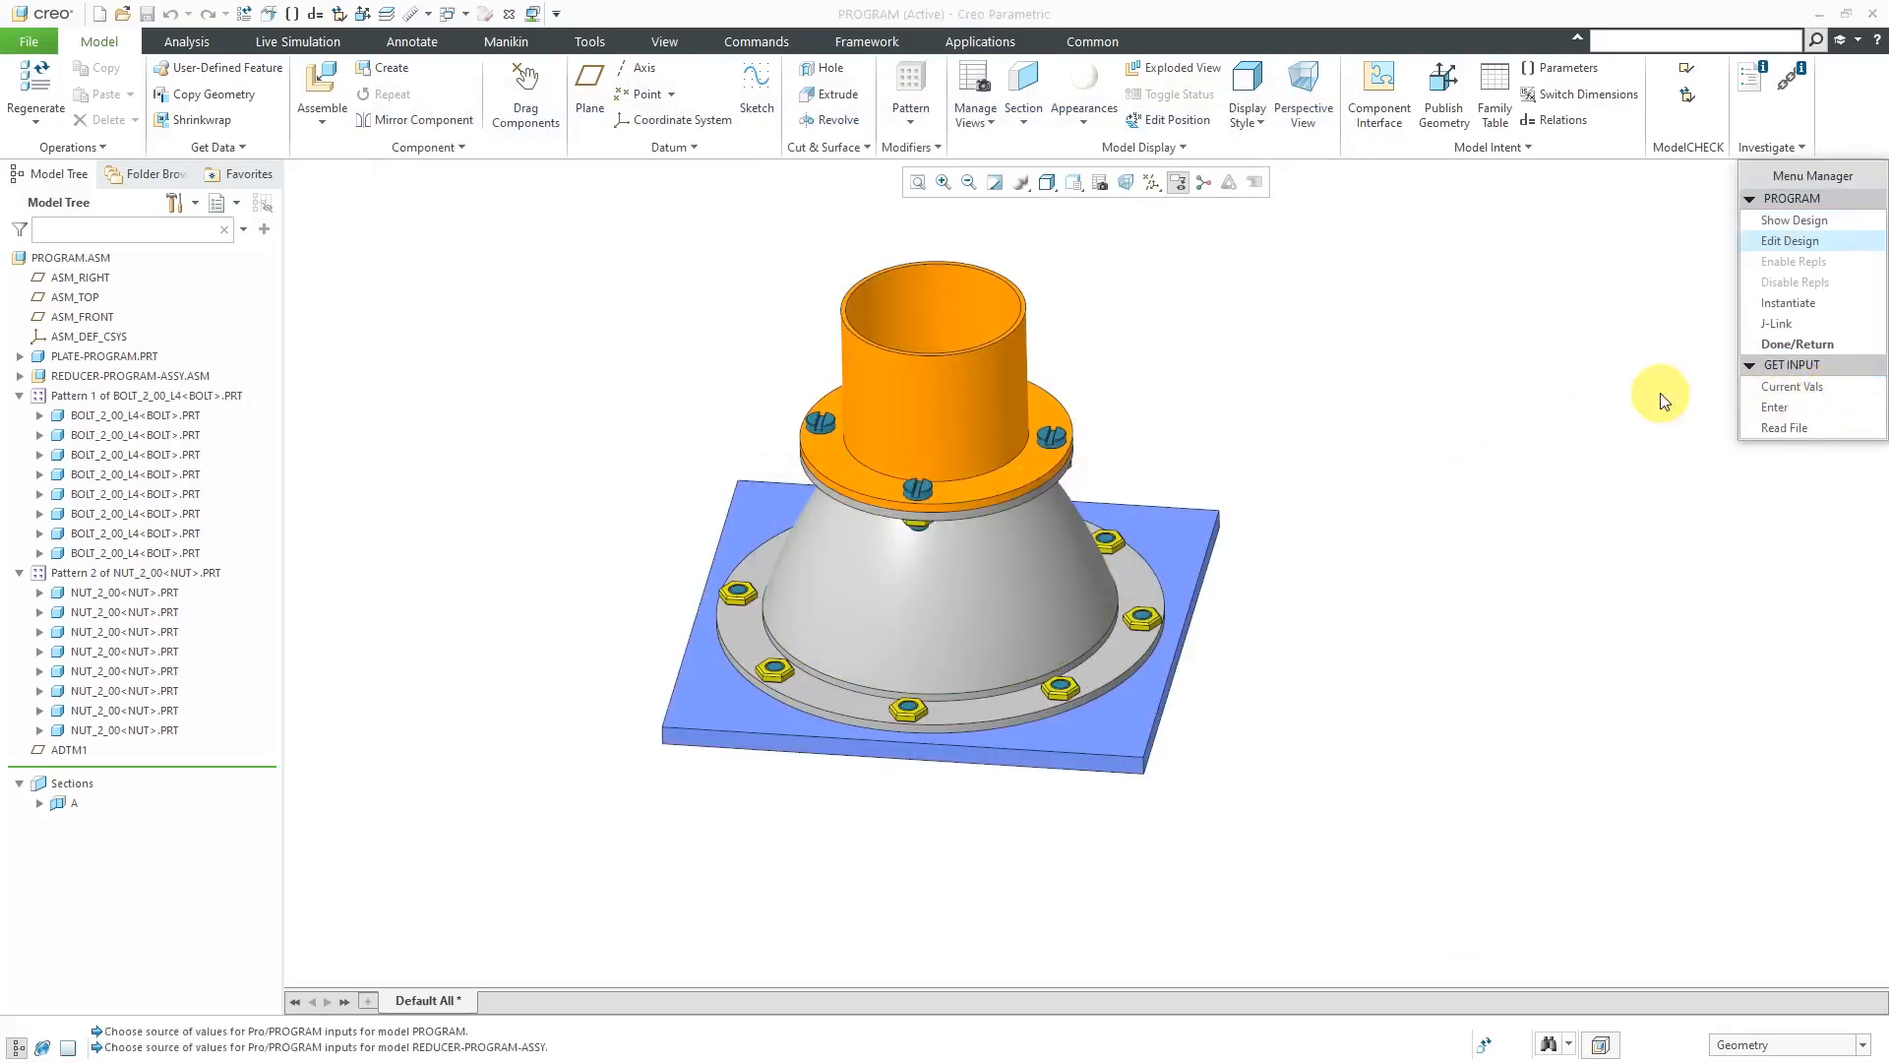
left_click(1797, 388)
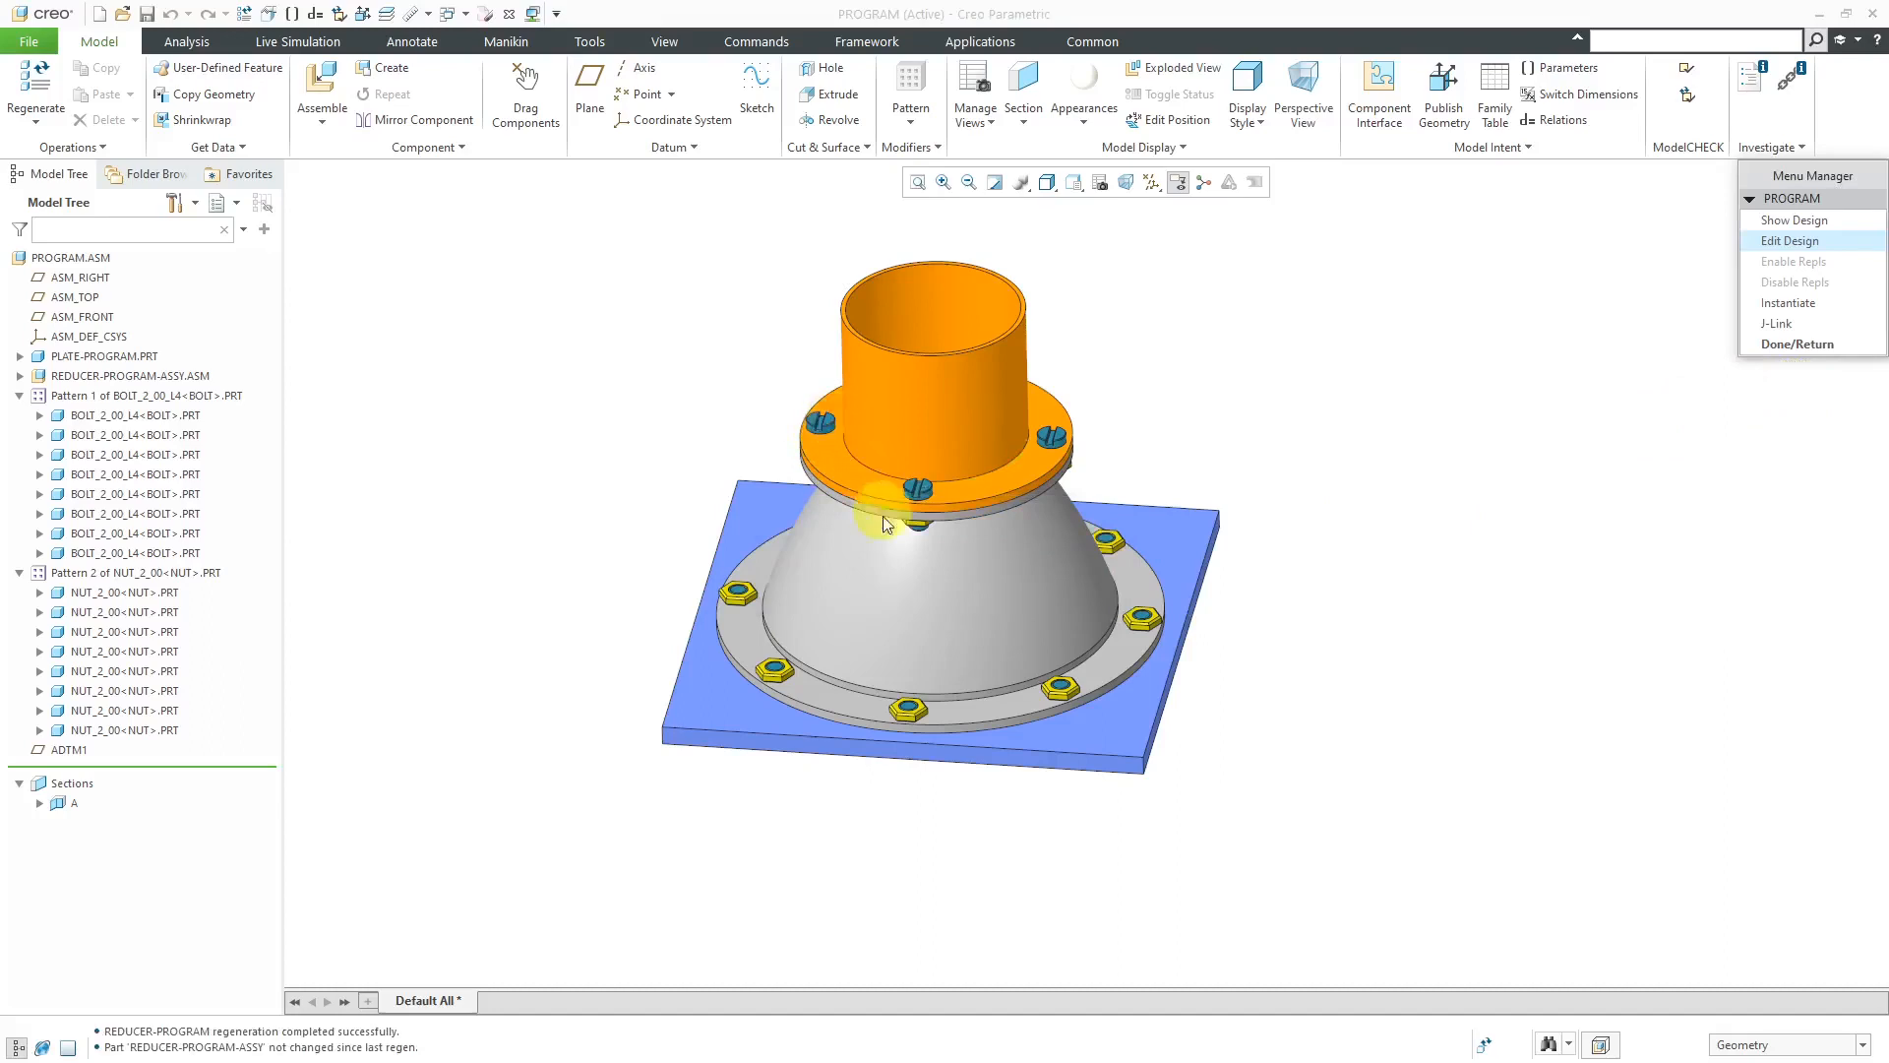
Hide the front bolt in the orange pipe's flange and finish the program session.
scroll(897, 494, "up", 5)
left_click(1019, 449)
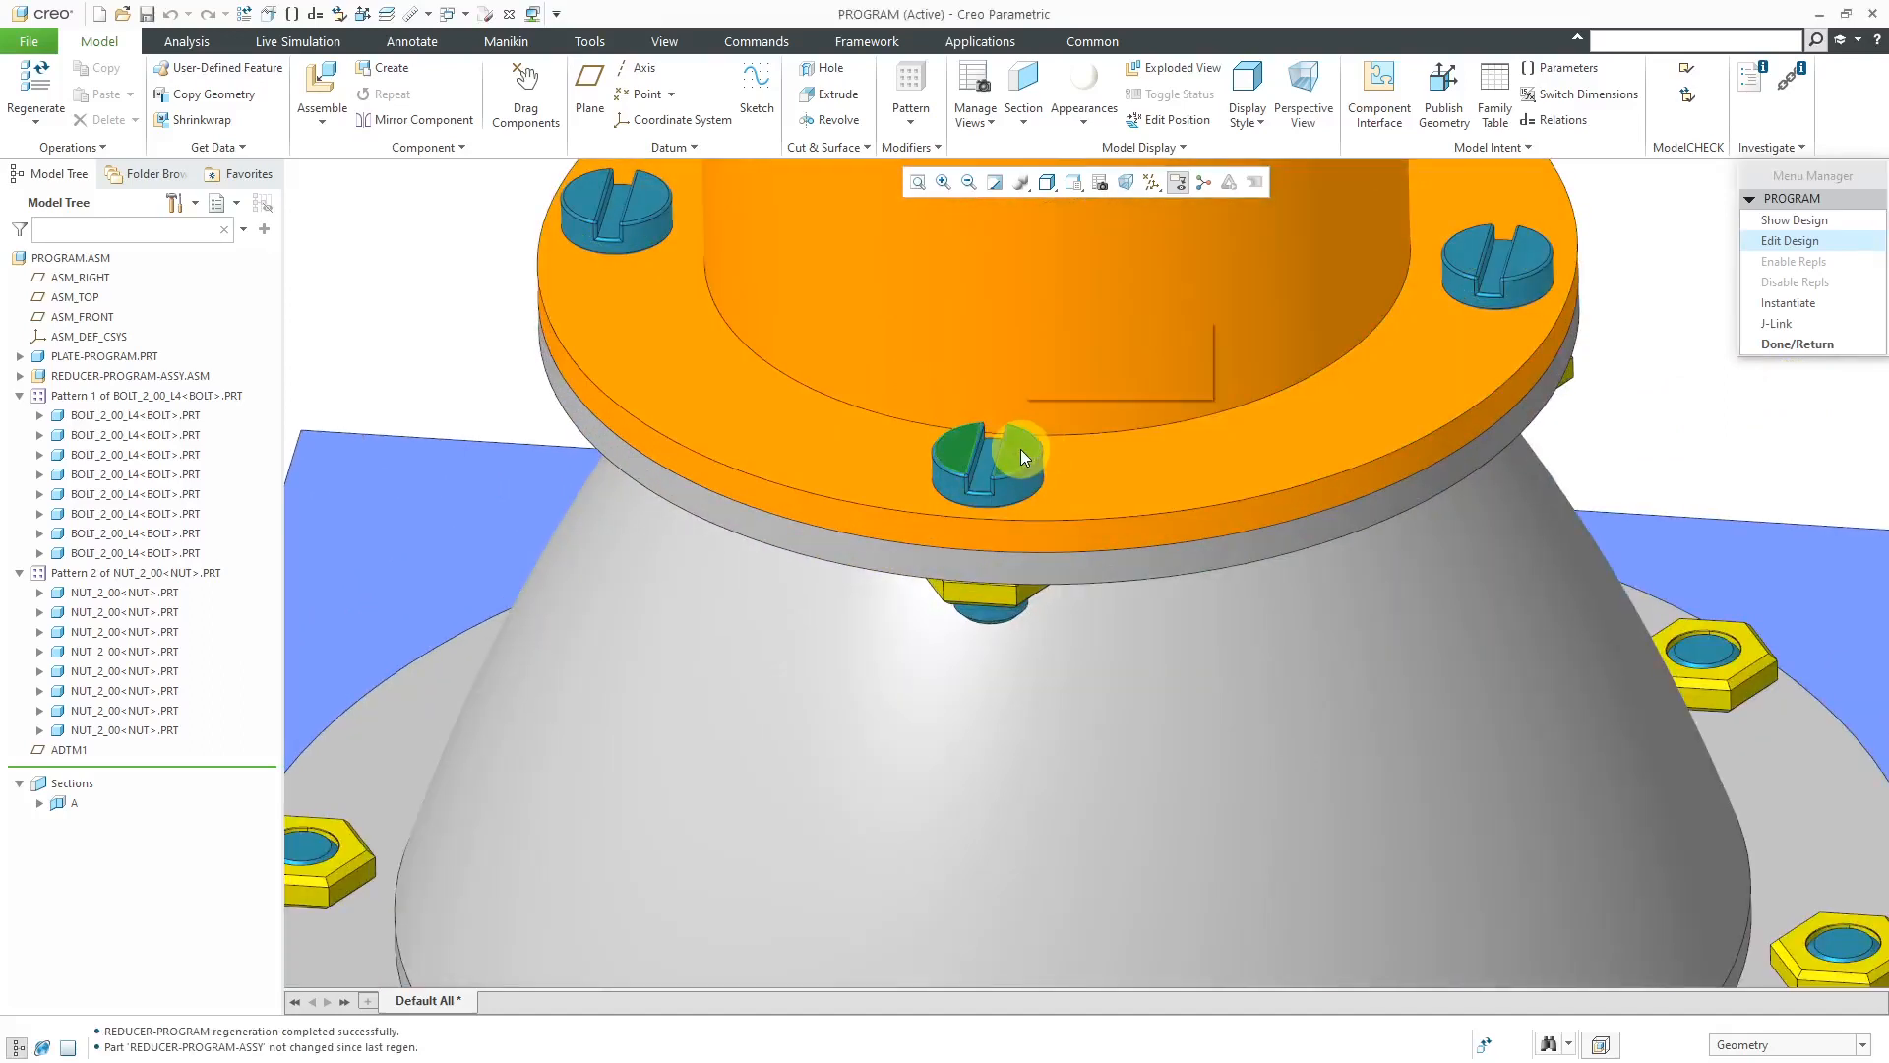
left_click(1081, 385)
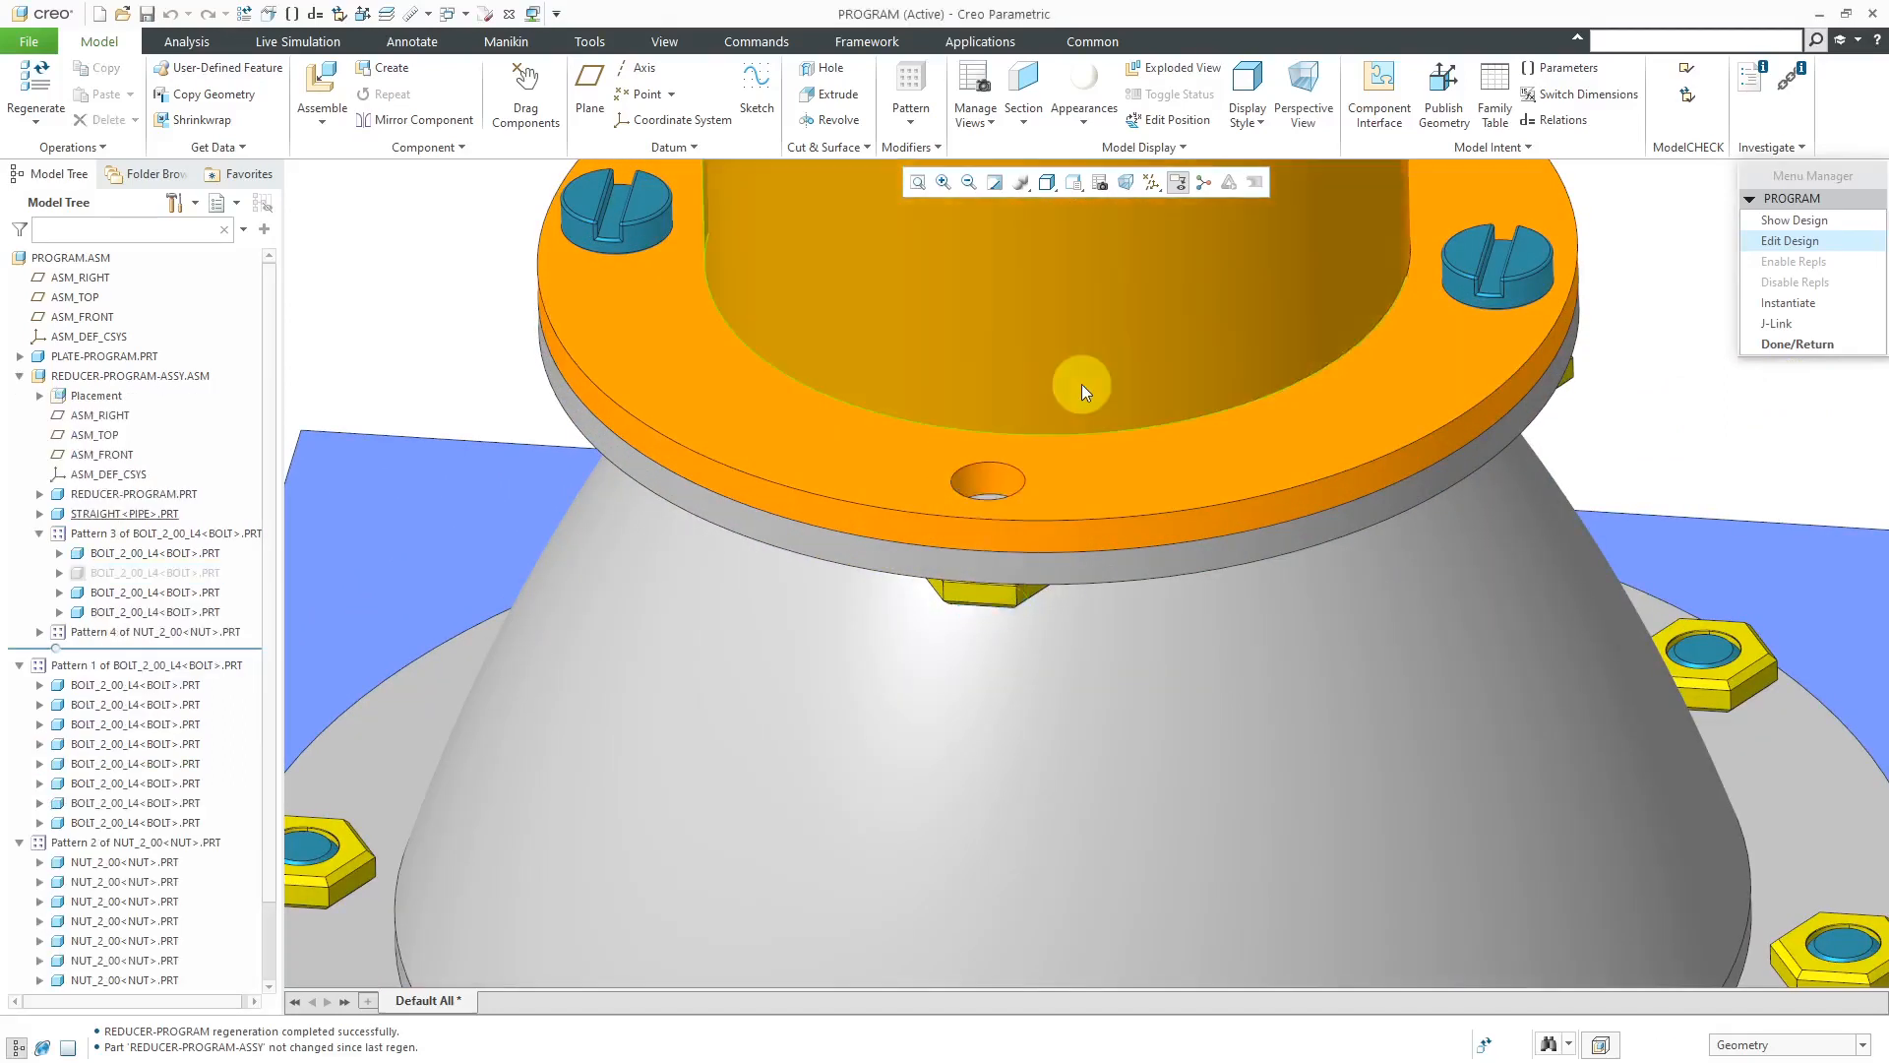
scroll(1023, 488, "down", 5)
left_click(1772, 345)
scroll(1013, 464, "down", 4)
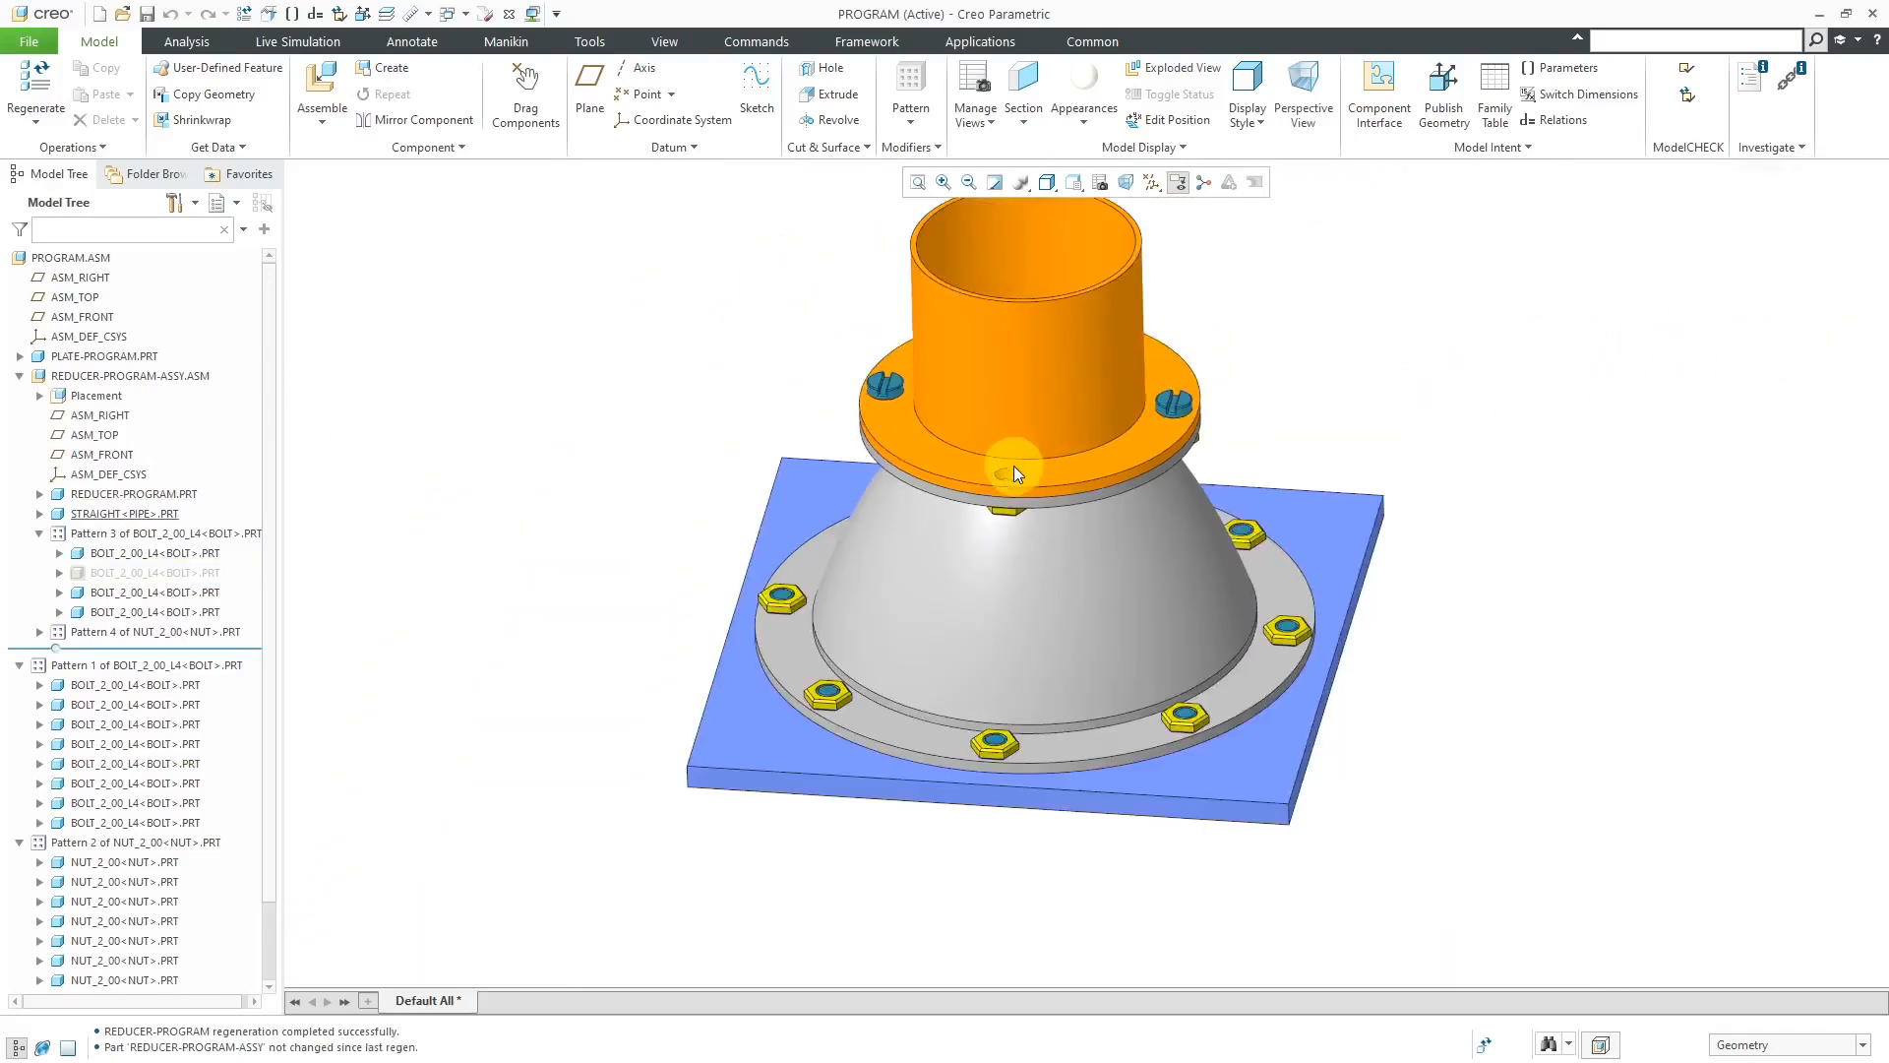
Measure the diameter of the exposed bolt hole in the orange pipe's flange.
scroll(1014, 464, "up", 3)
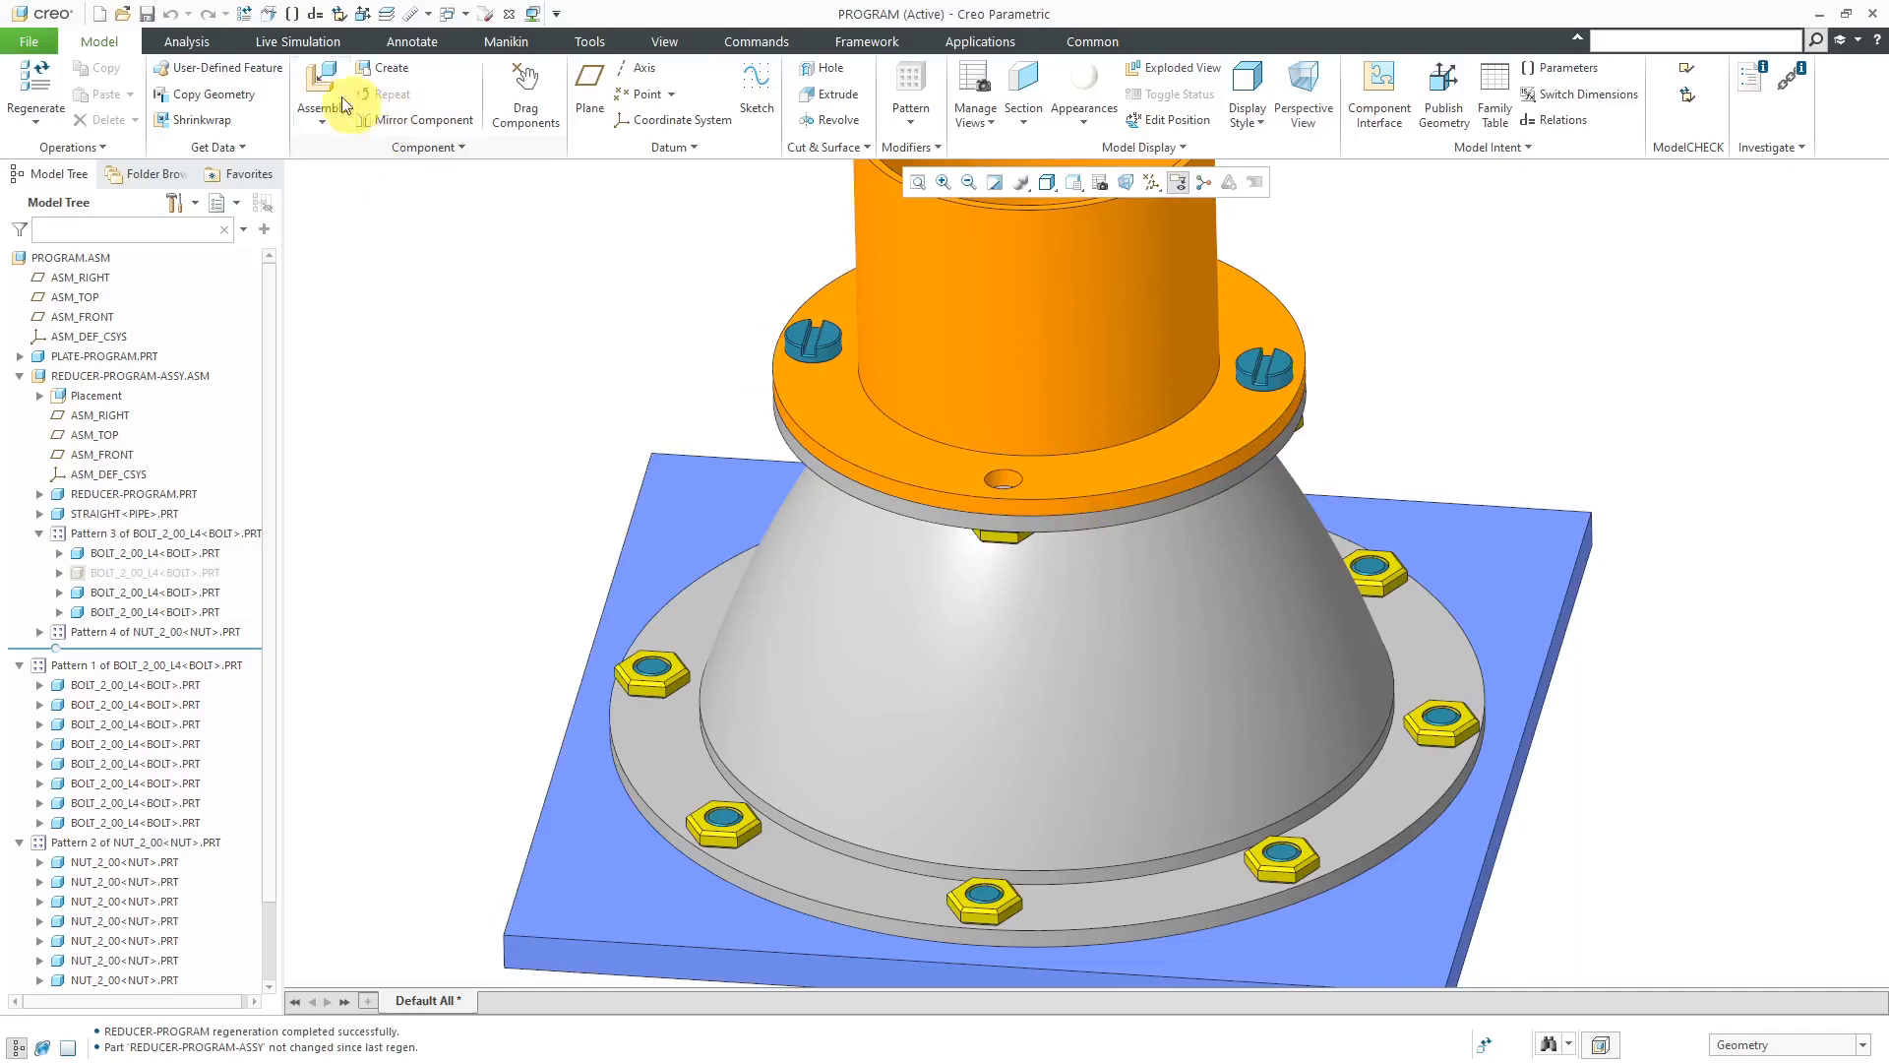
left_click(204, 45)
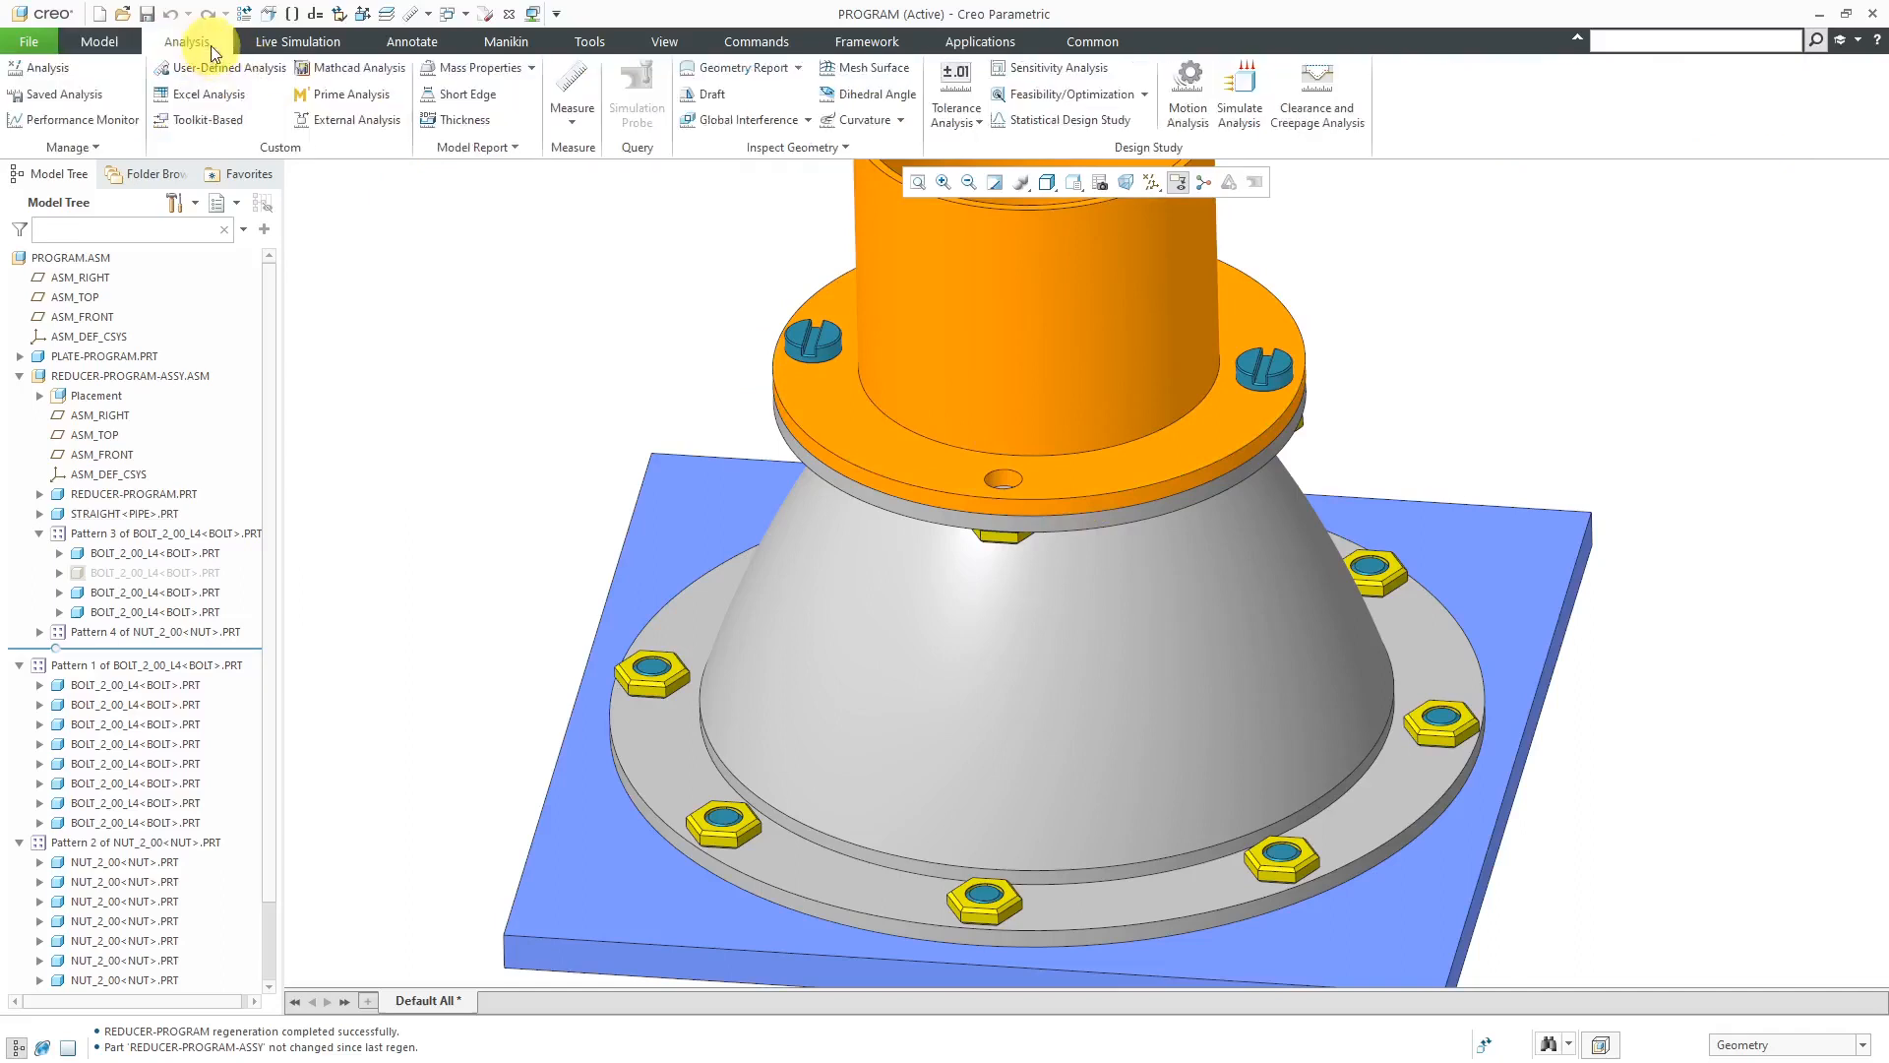
left_click(570, 116)
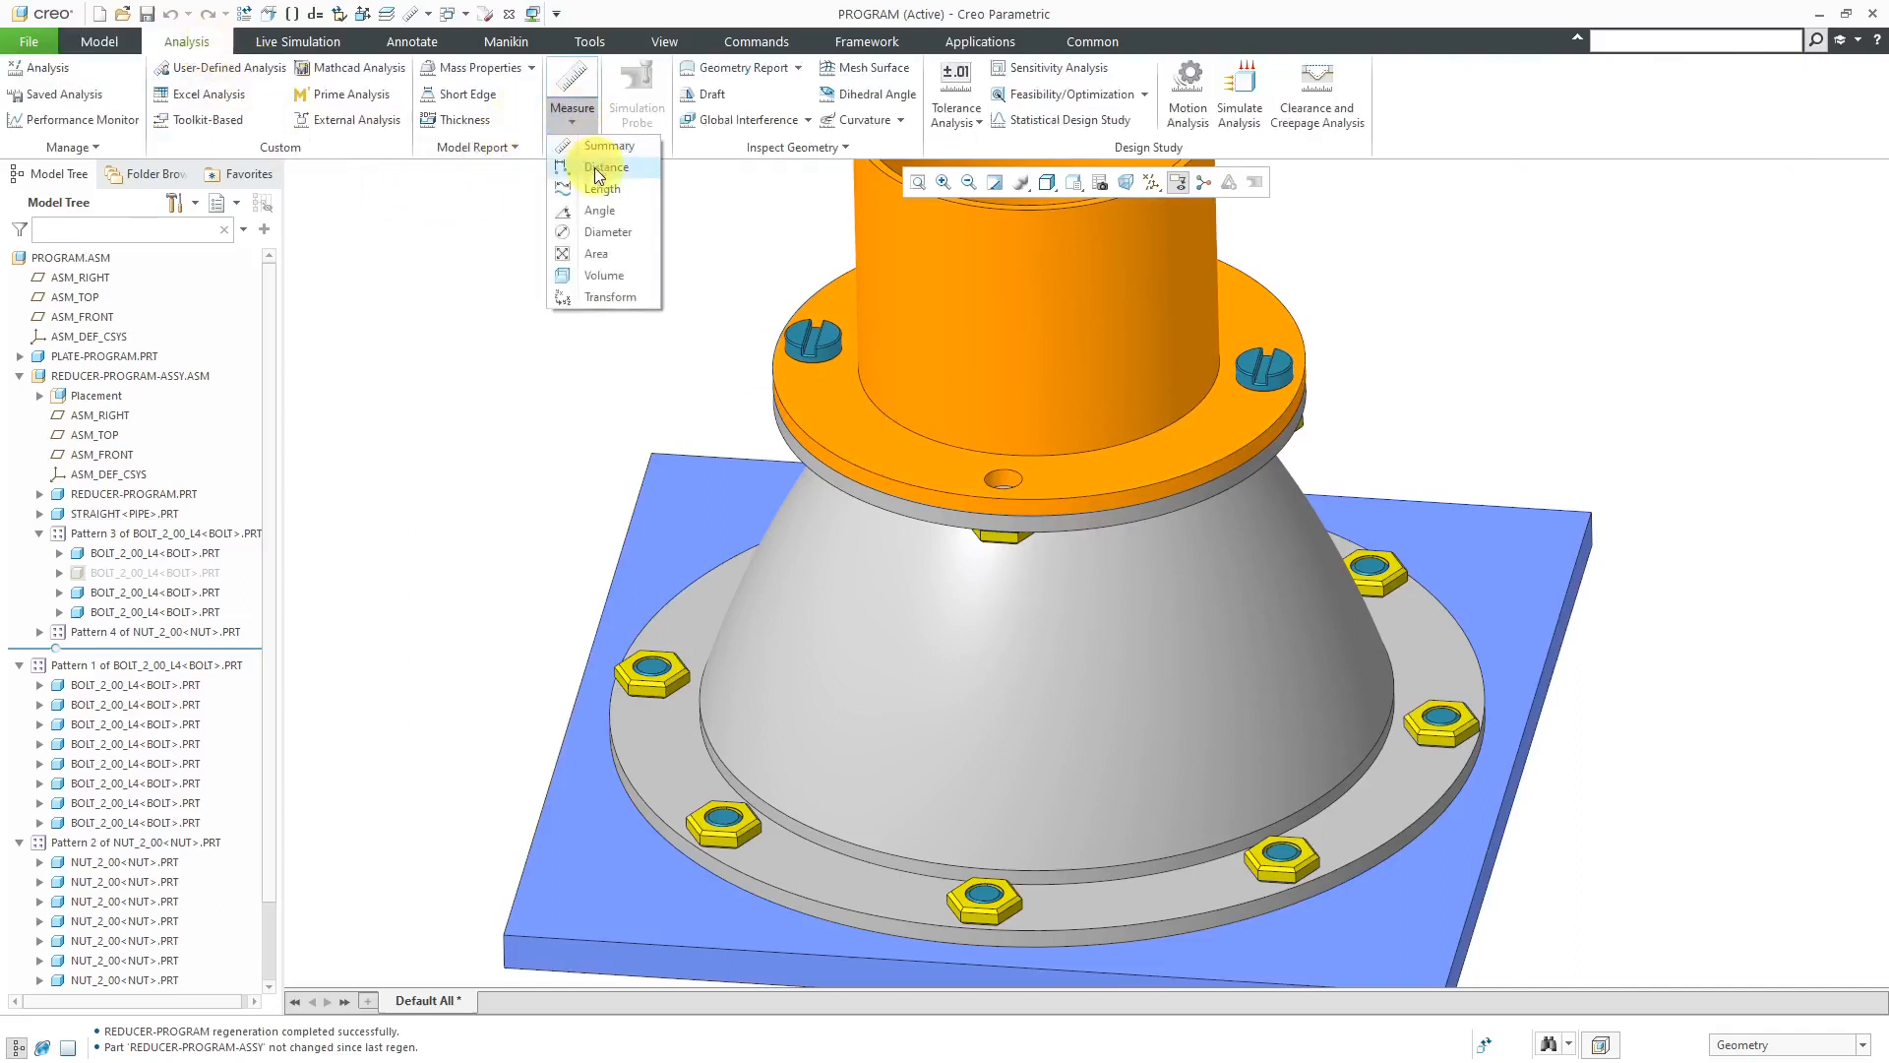
left_click(604, 232)
left_click(1008, 488)
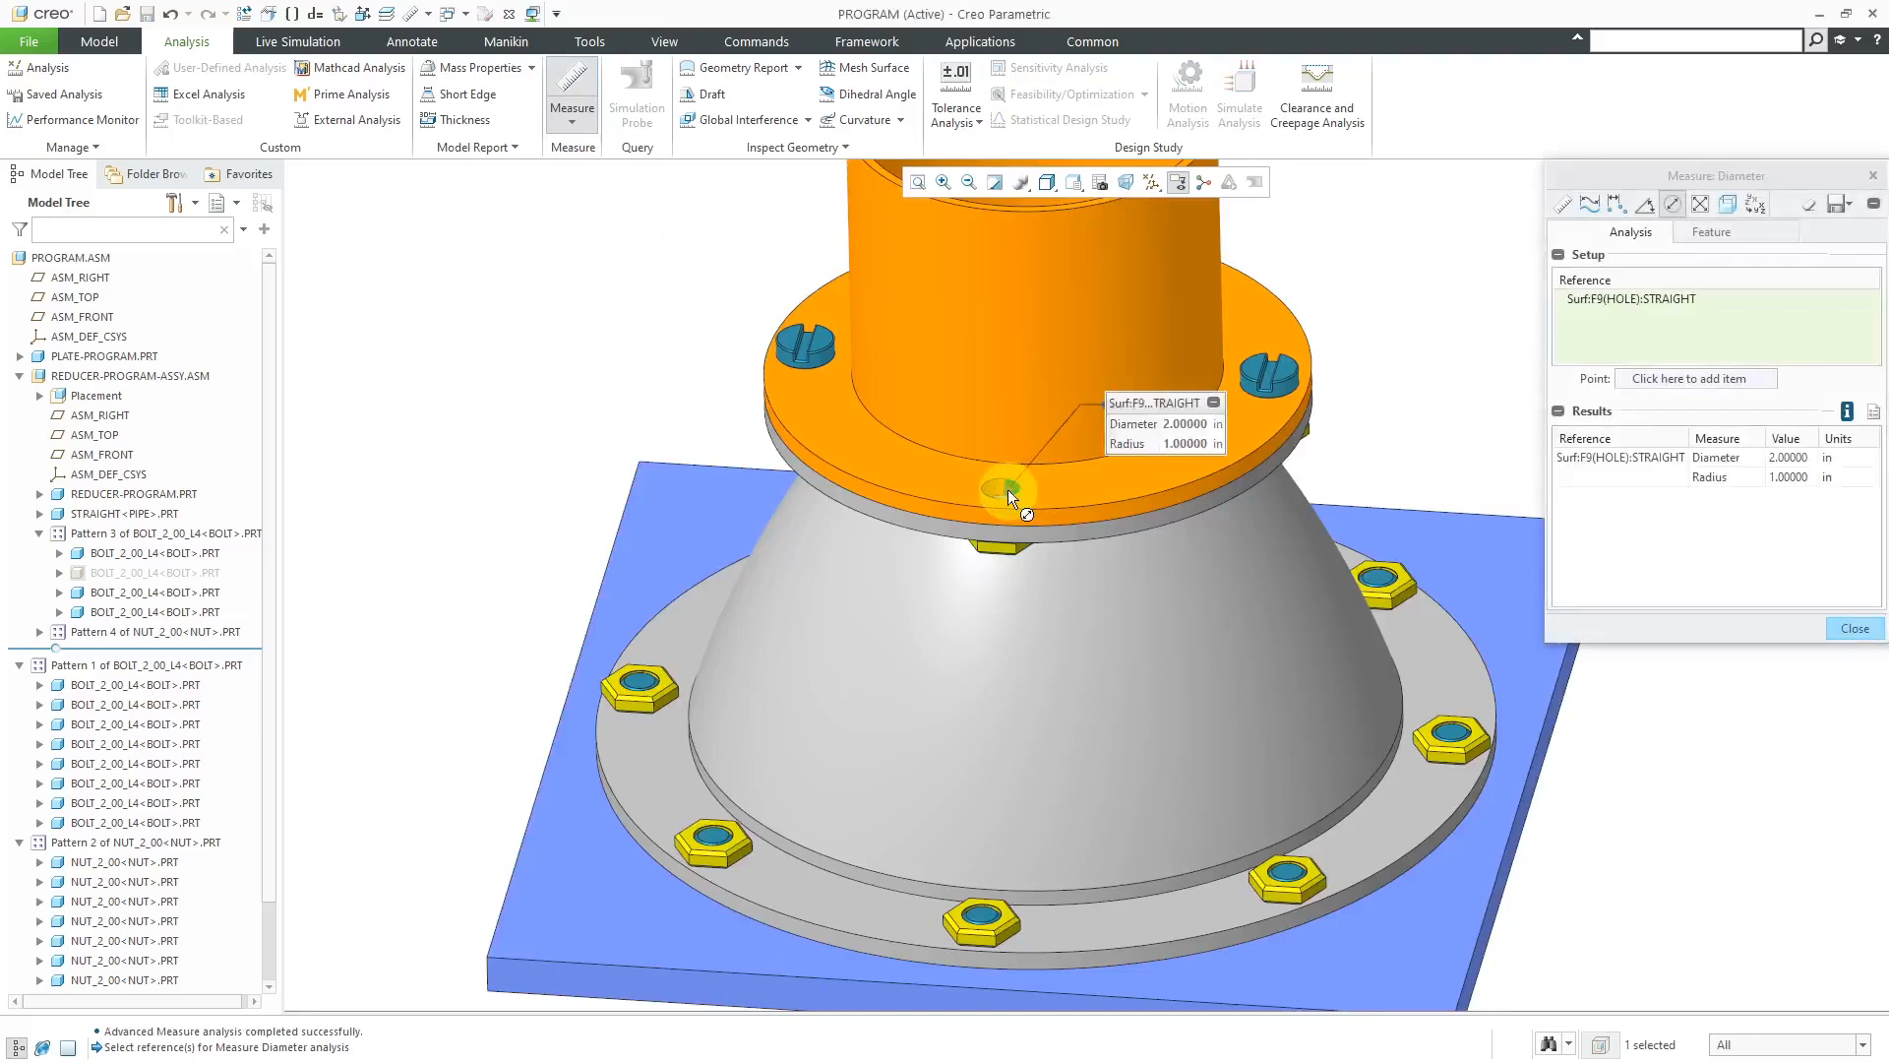
left_click(1854, 628)
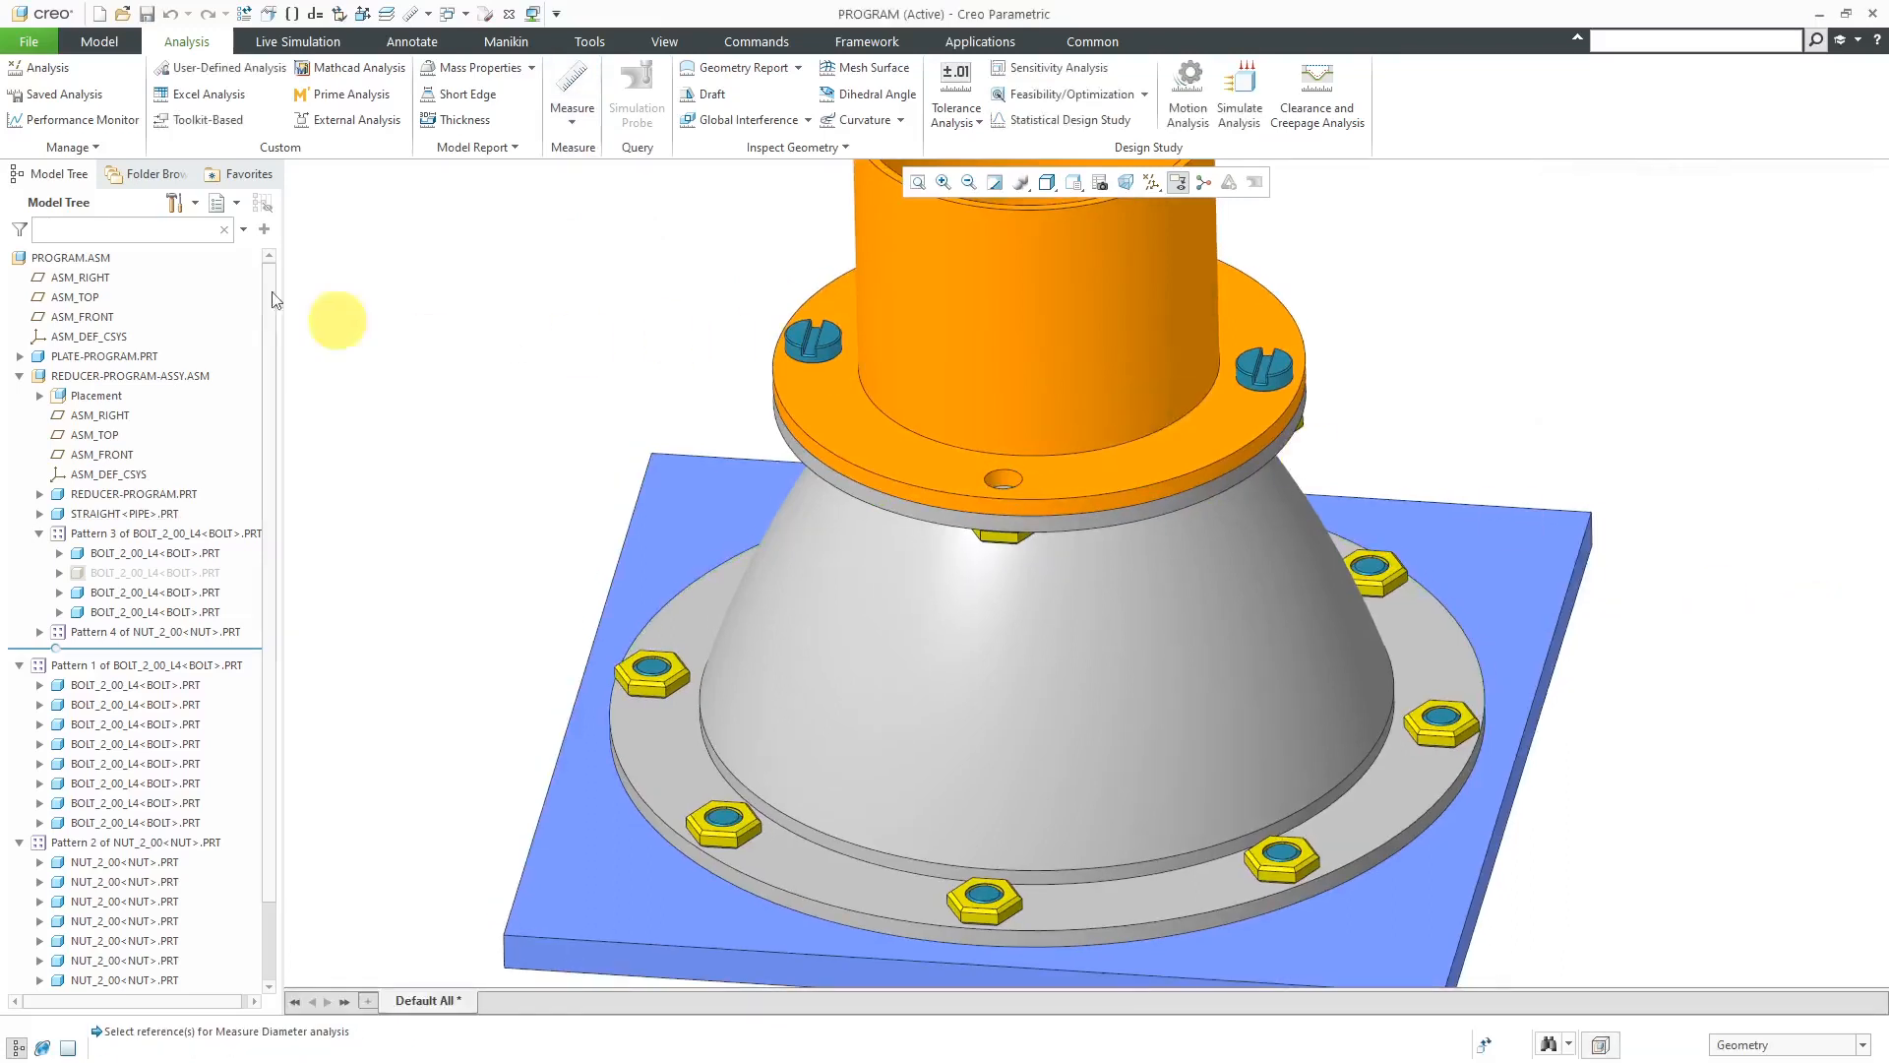
Regenerate the assembly again using the current input values.
left_click(94, 41)
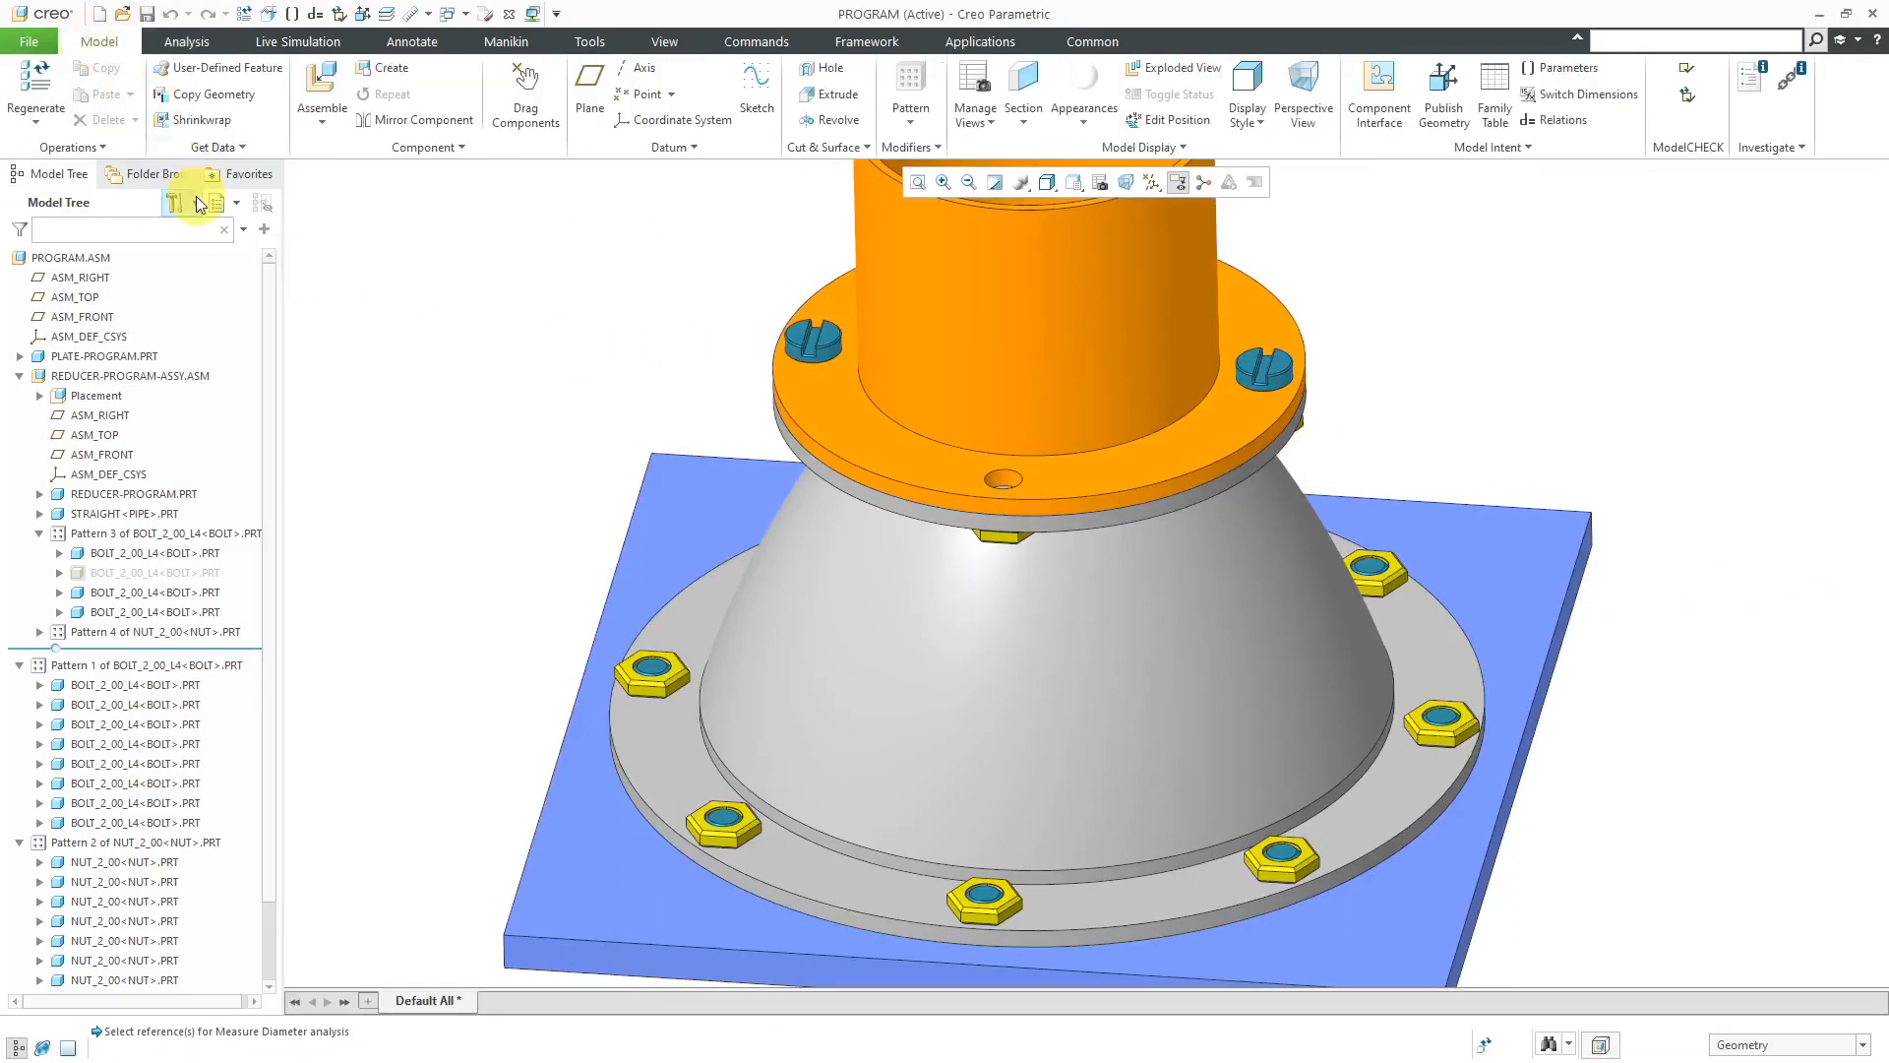
left_click(30, 83)
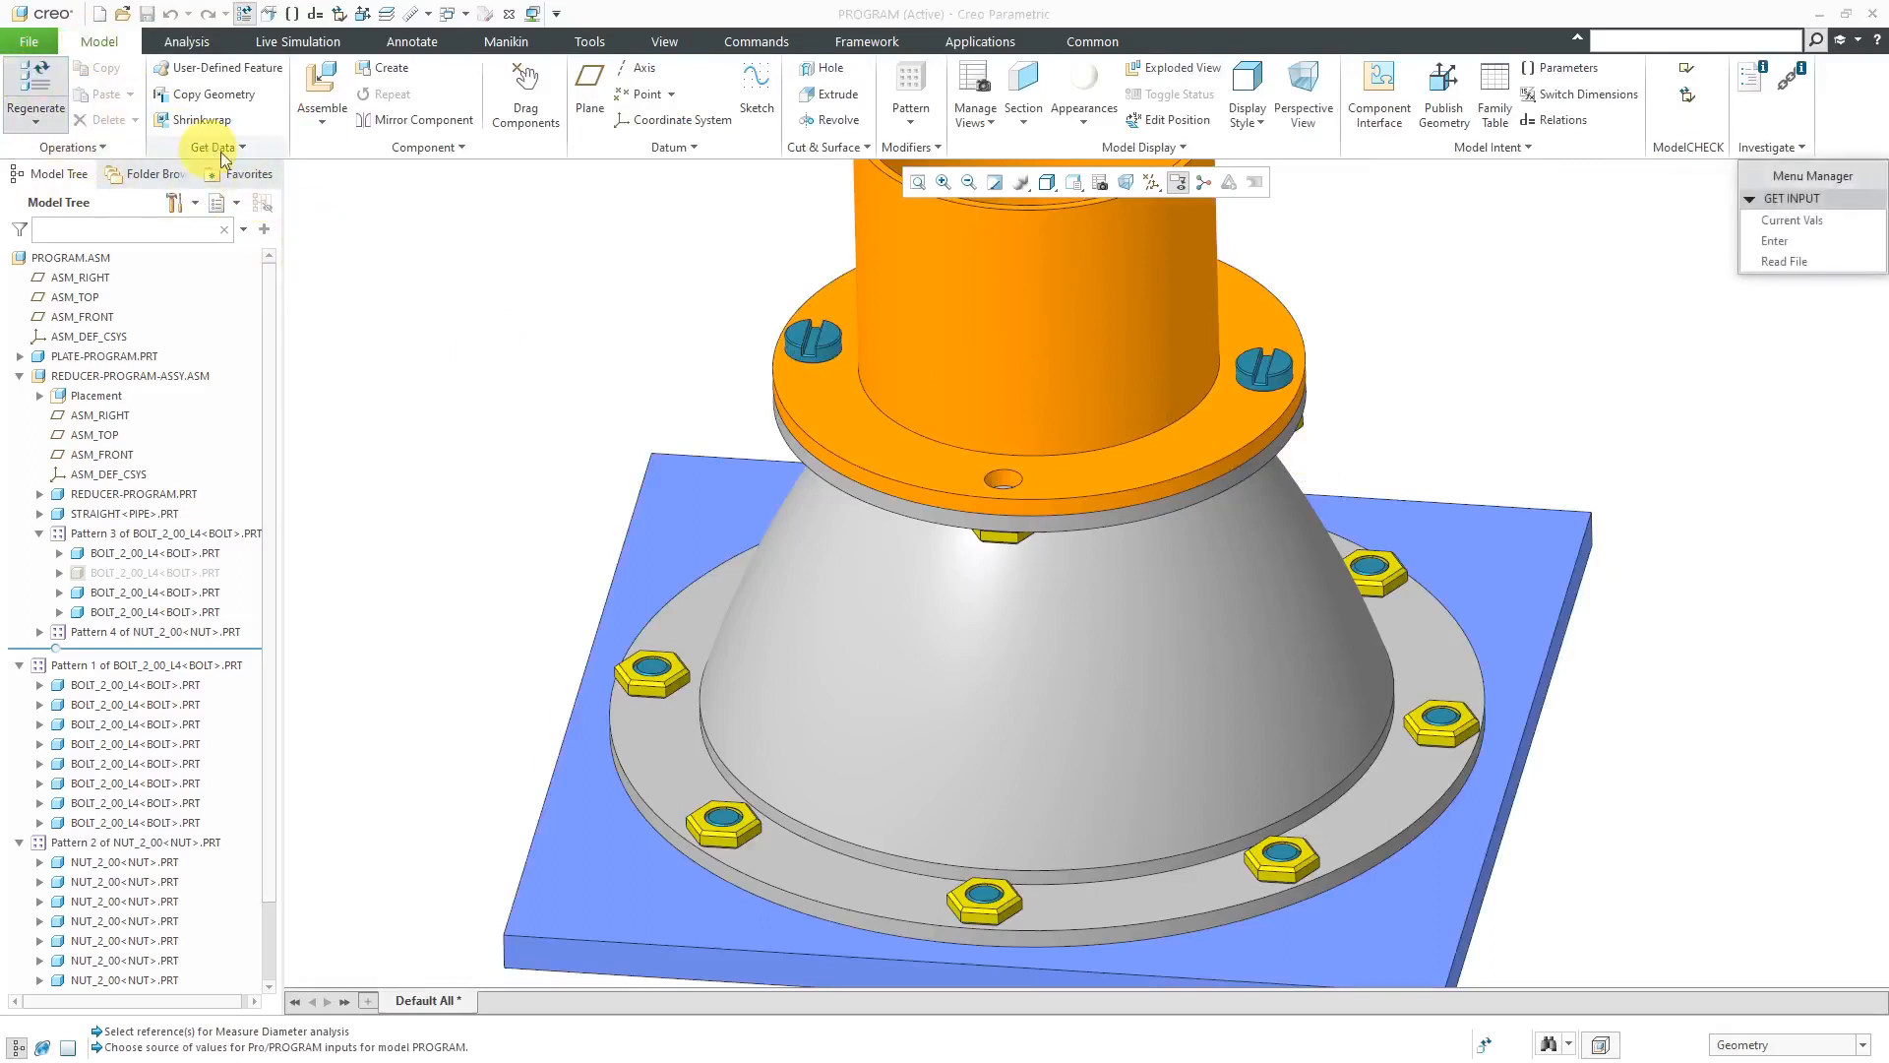
left_click(1780, 241)
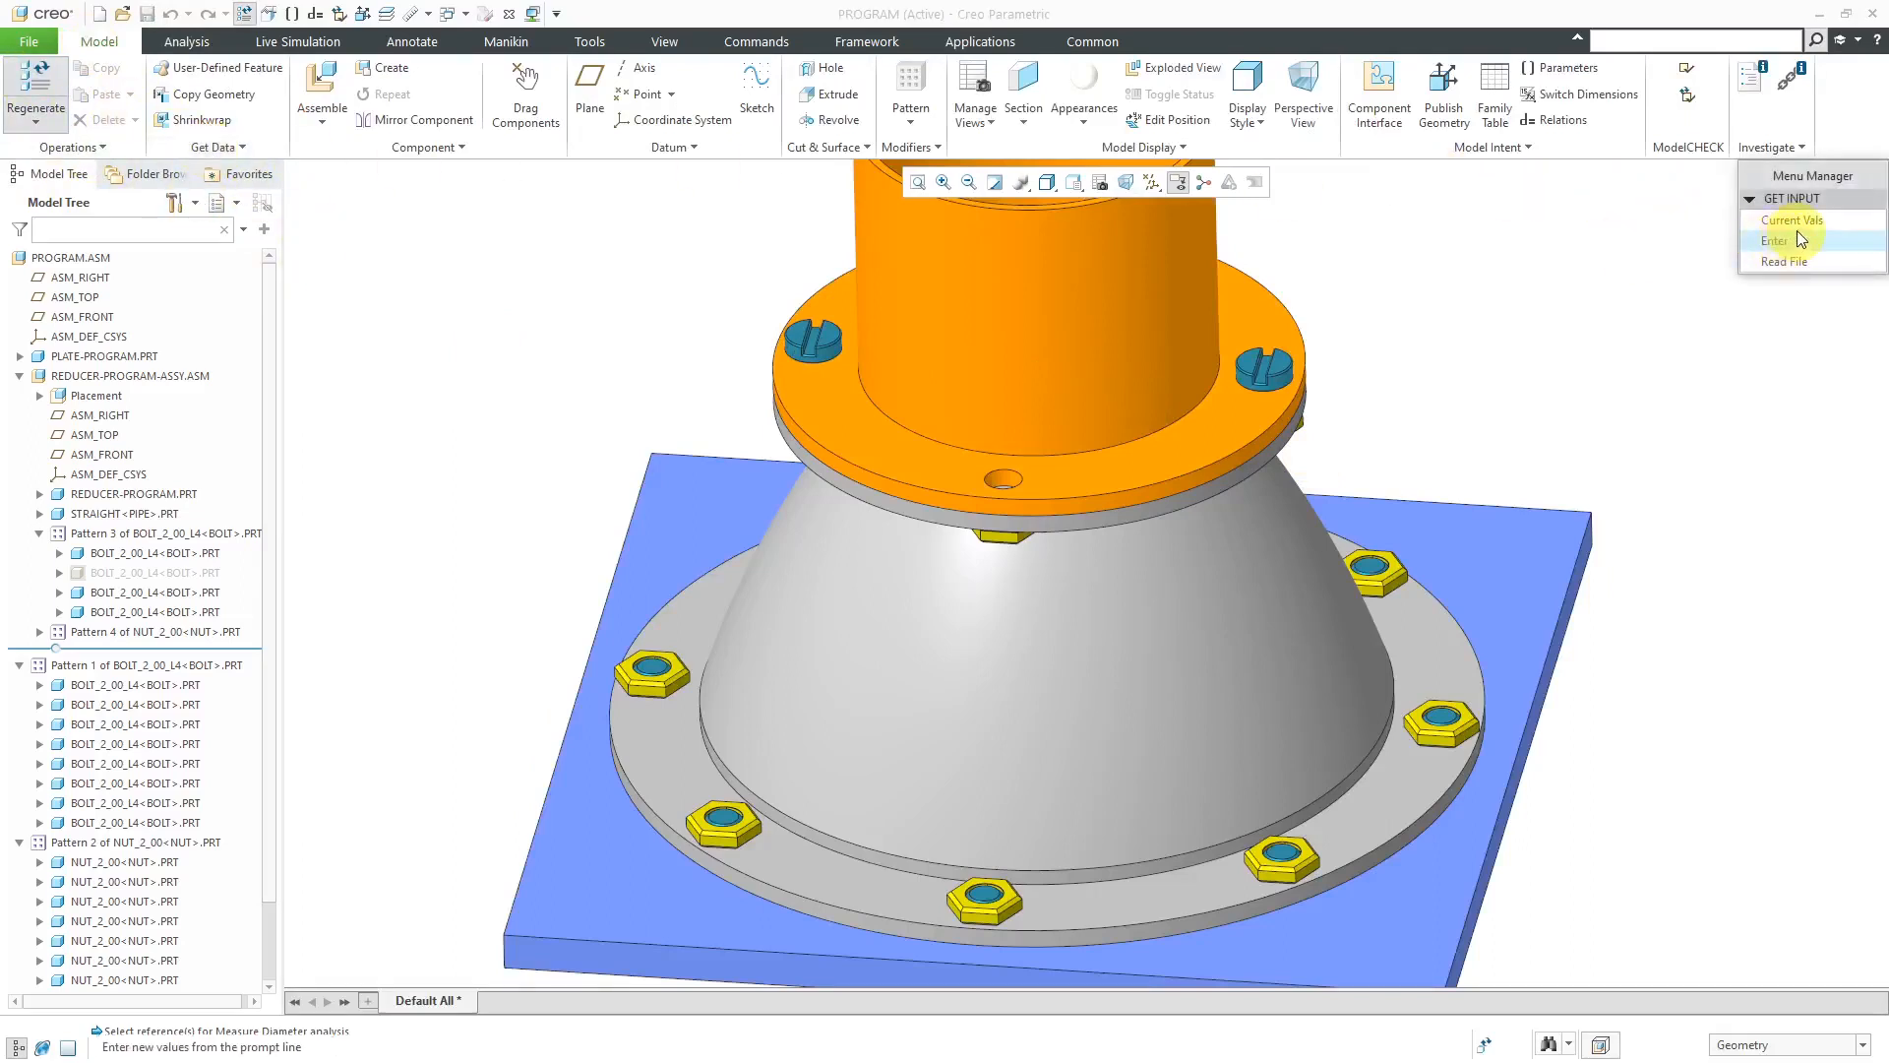
left_click(1797, 222)
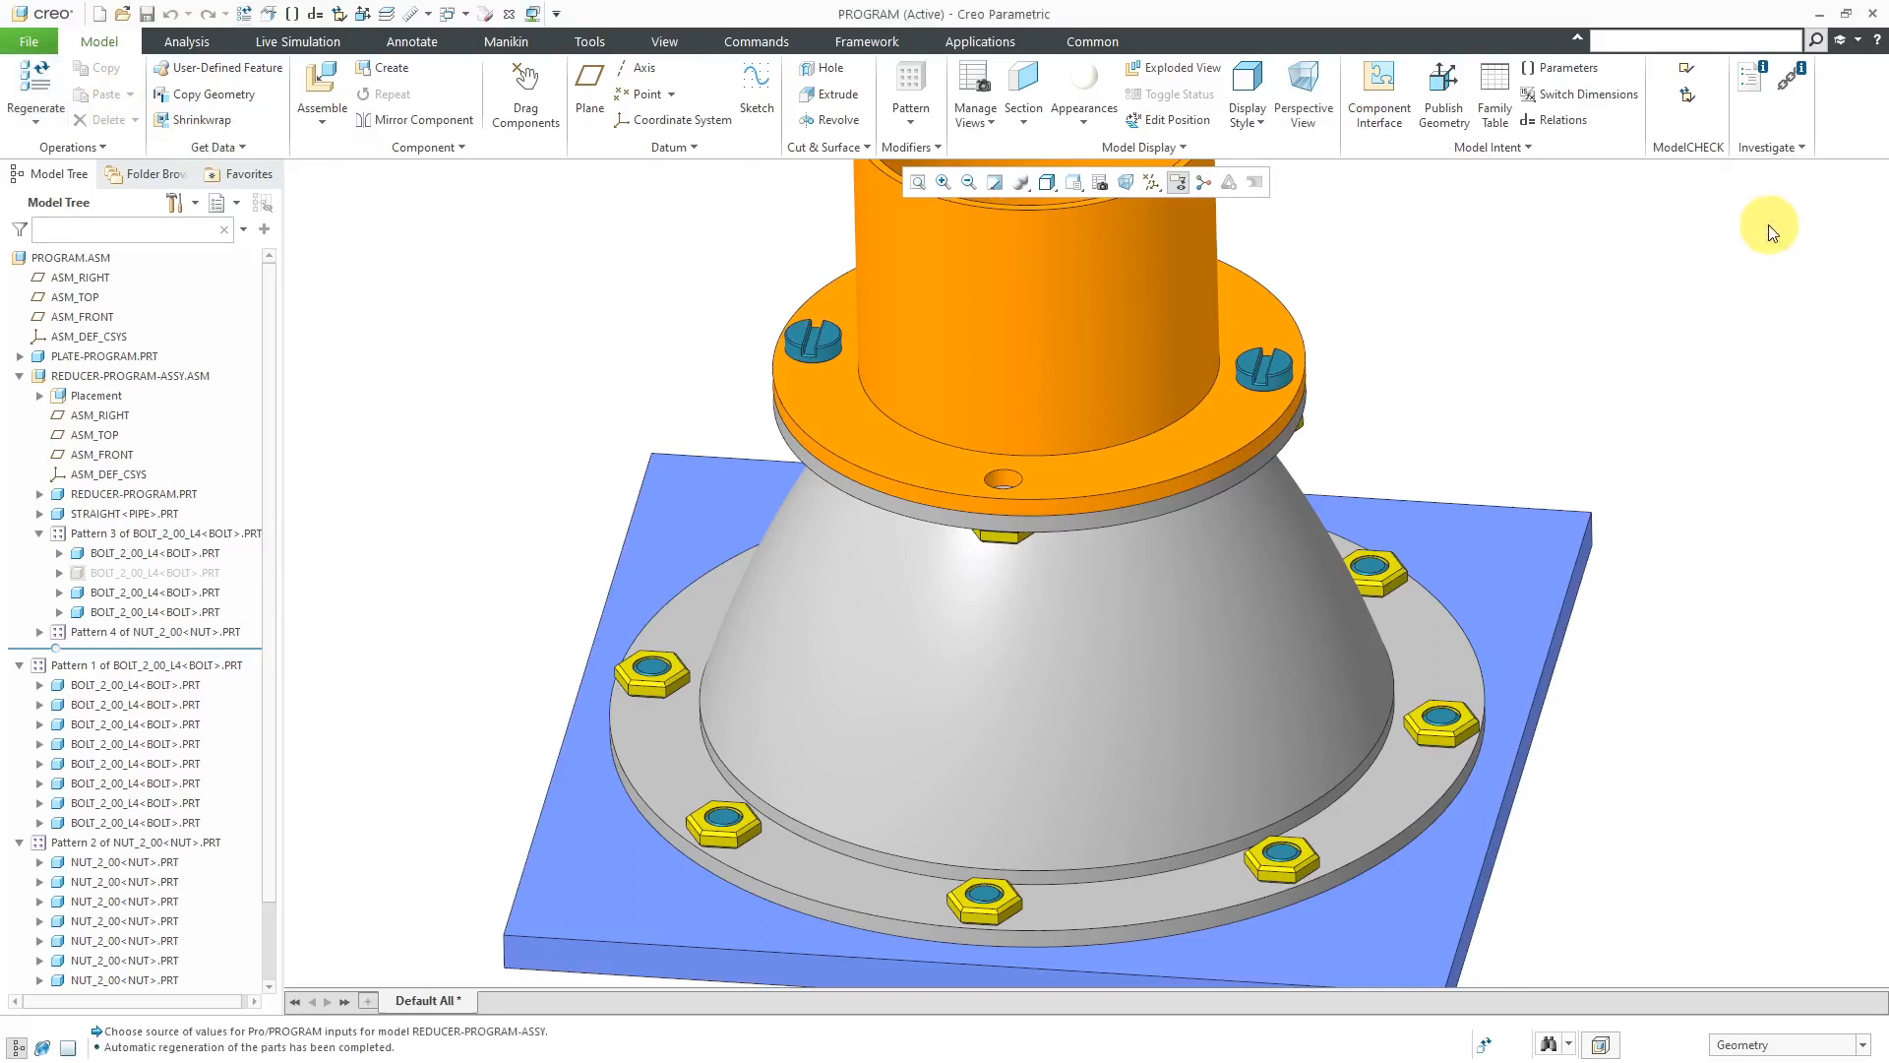
Display the pipe flange's hole dimensions in the assembly relations and correct the last relation to D4:18 = HOLE_DIA.
left_click(1559, 120)
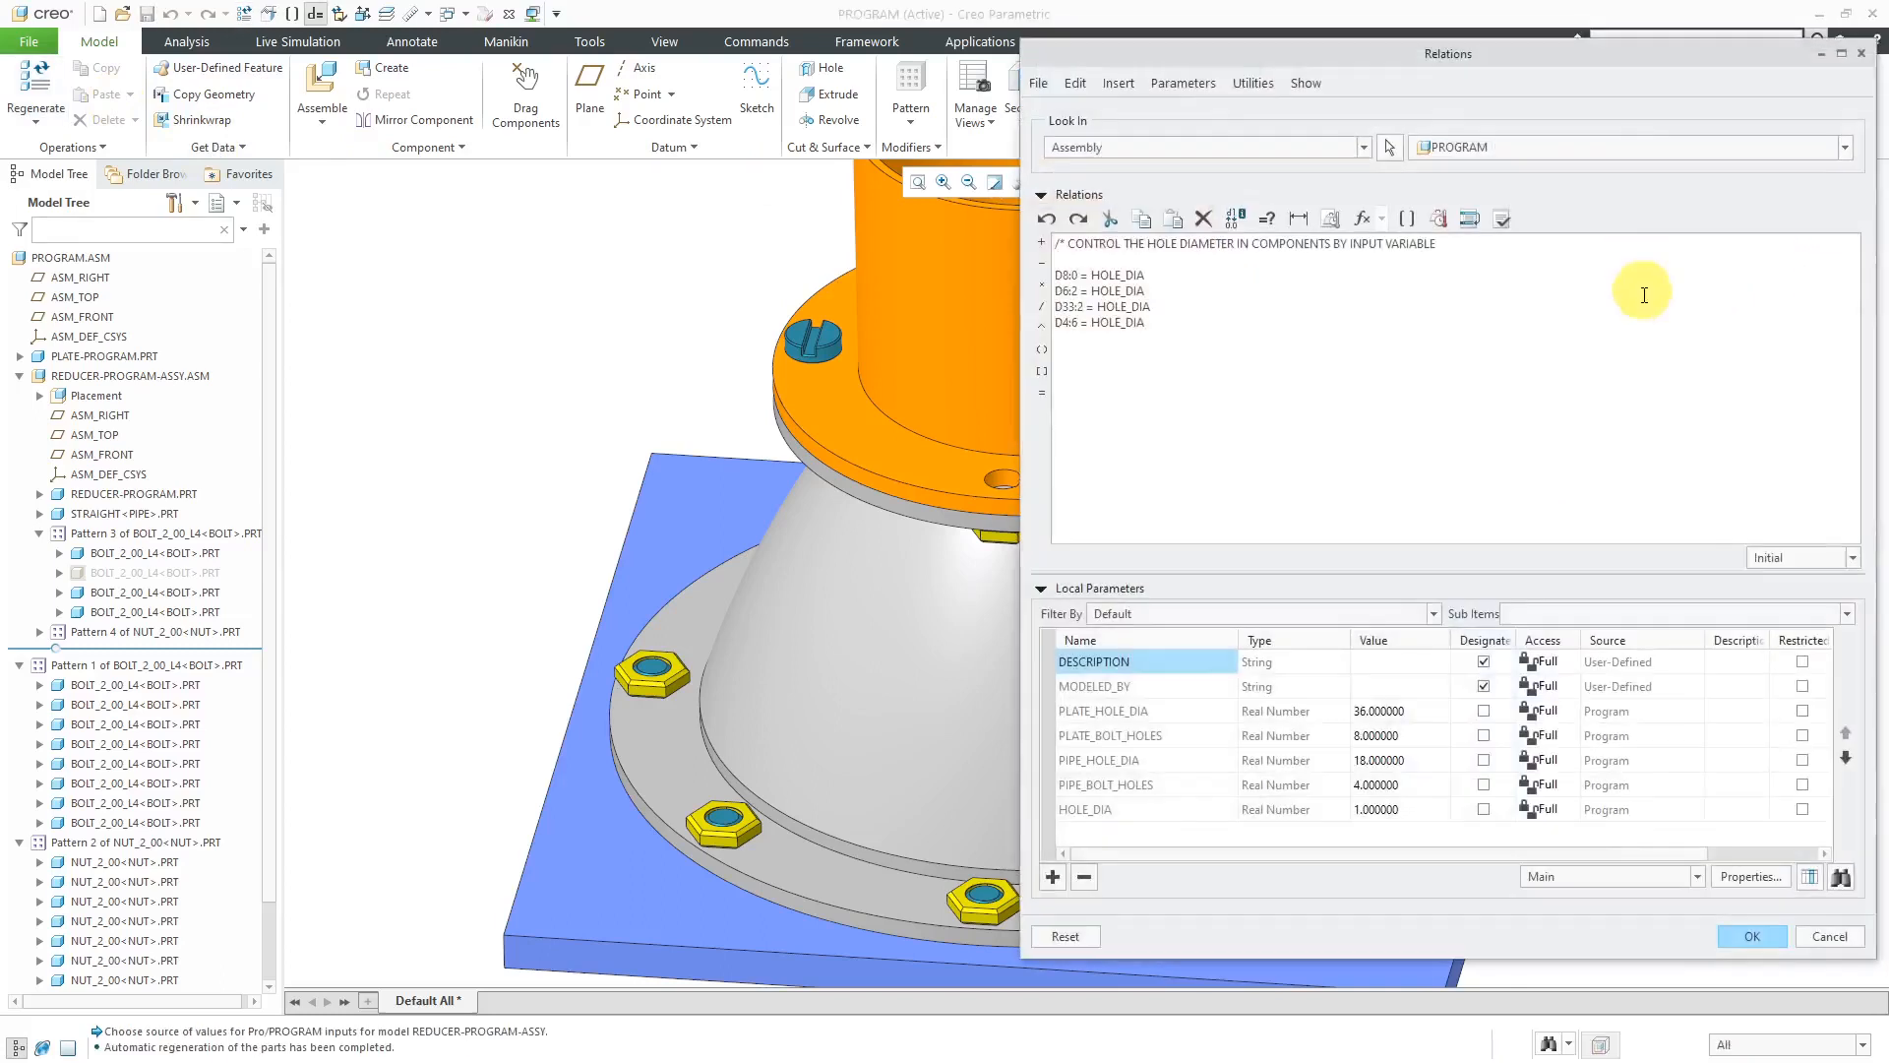
scroll(568, 409, "down", 3)
scroll(746, 441, "up", 6)
left_click(580, 413)
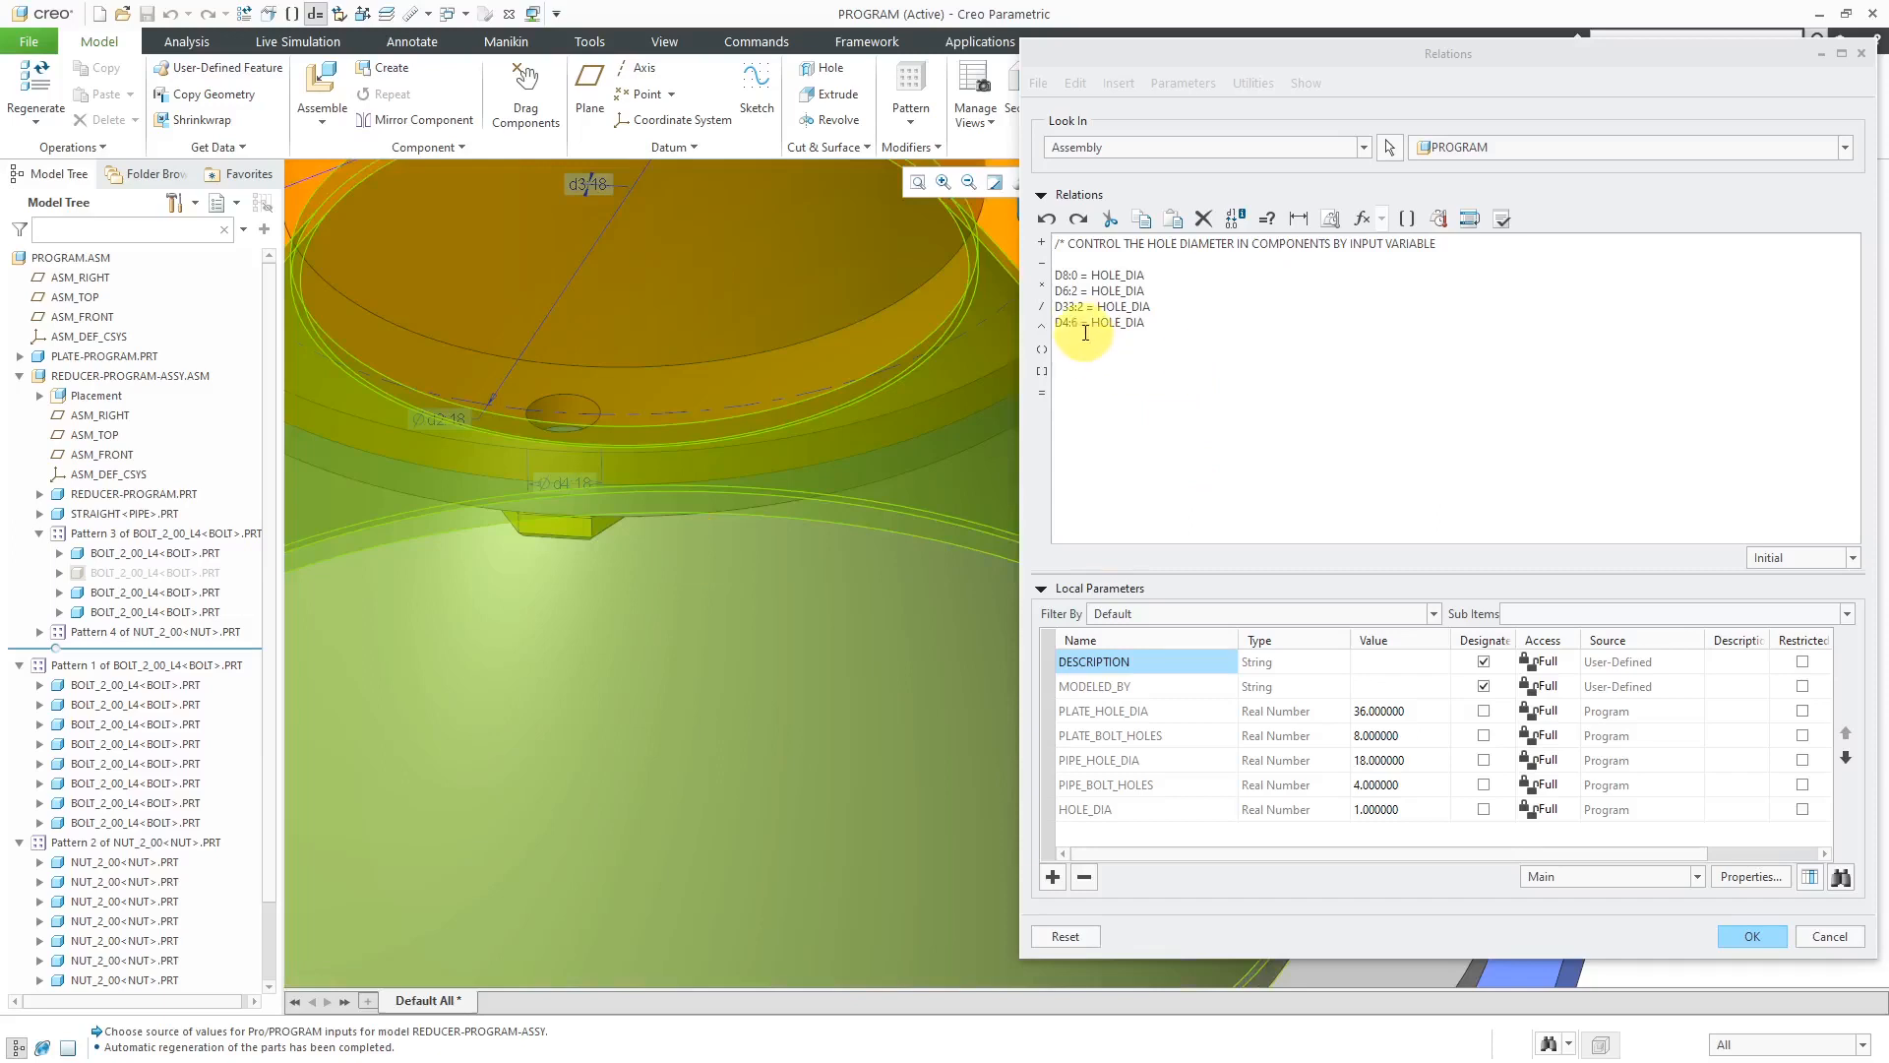
left_click(1080, 323)
key("BackSpace")
type("18")
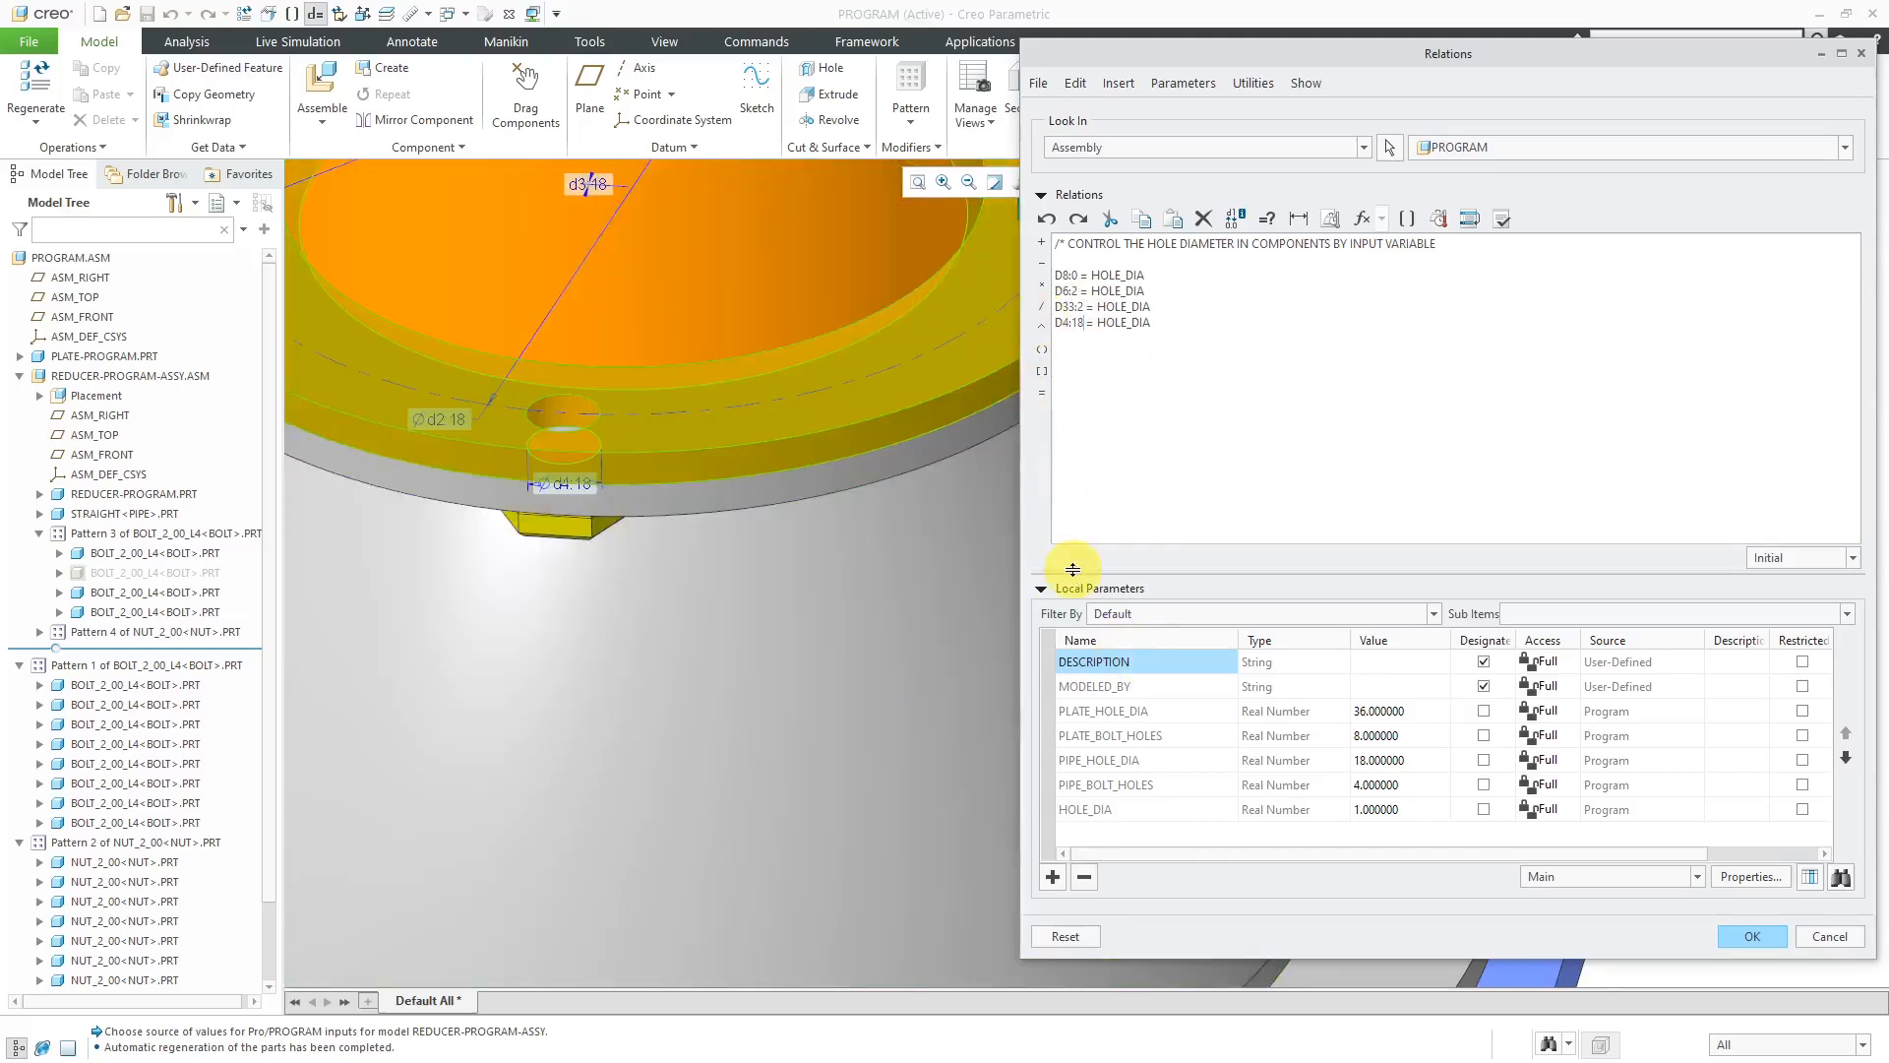
scroll(730, 498, "down", 4)
mouse_move(730, 497)
middle_mouse_down()
mouse_move(768, 451)
mouse_move(726, 487)
middle_mouse_up()
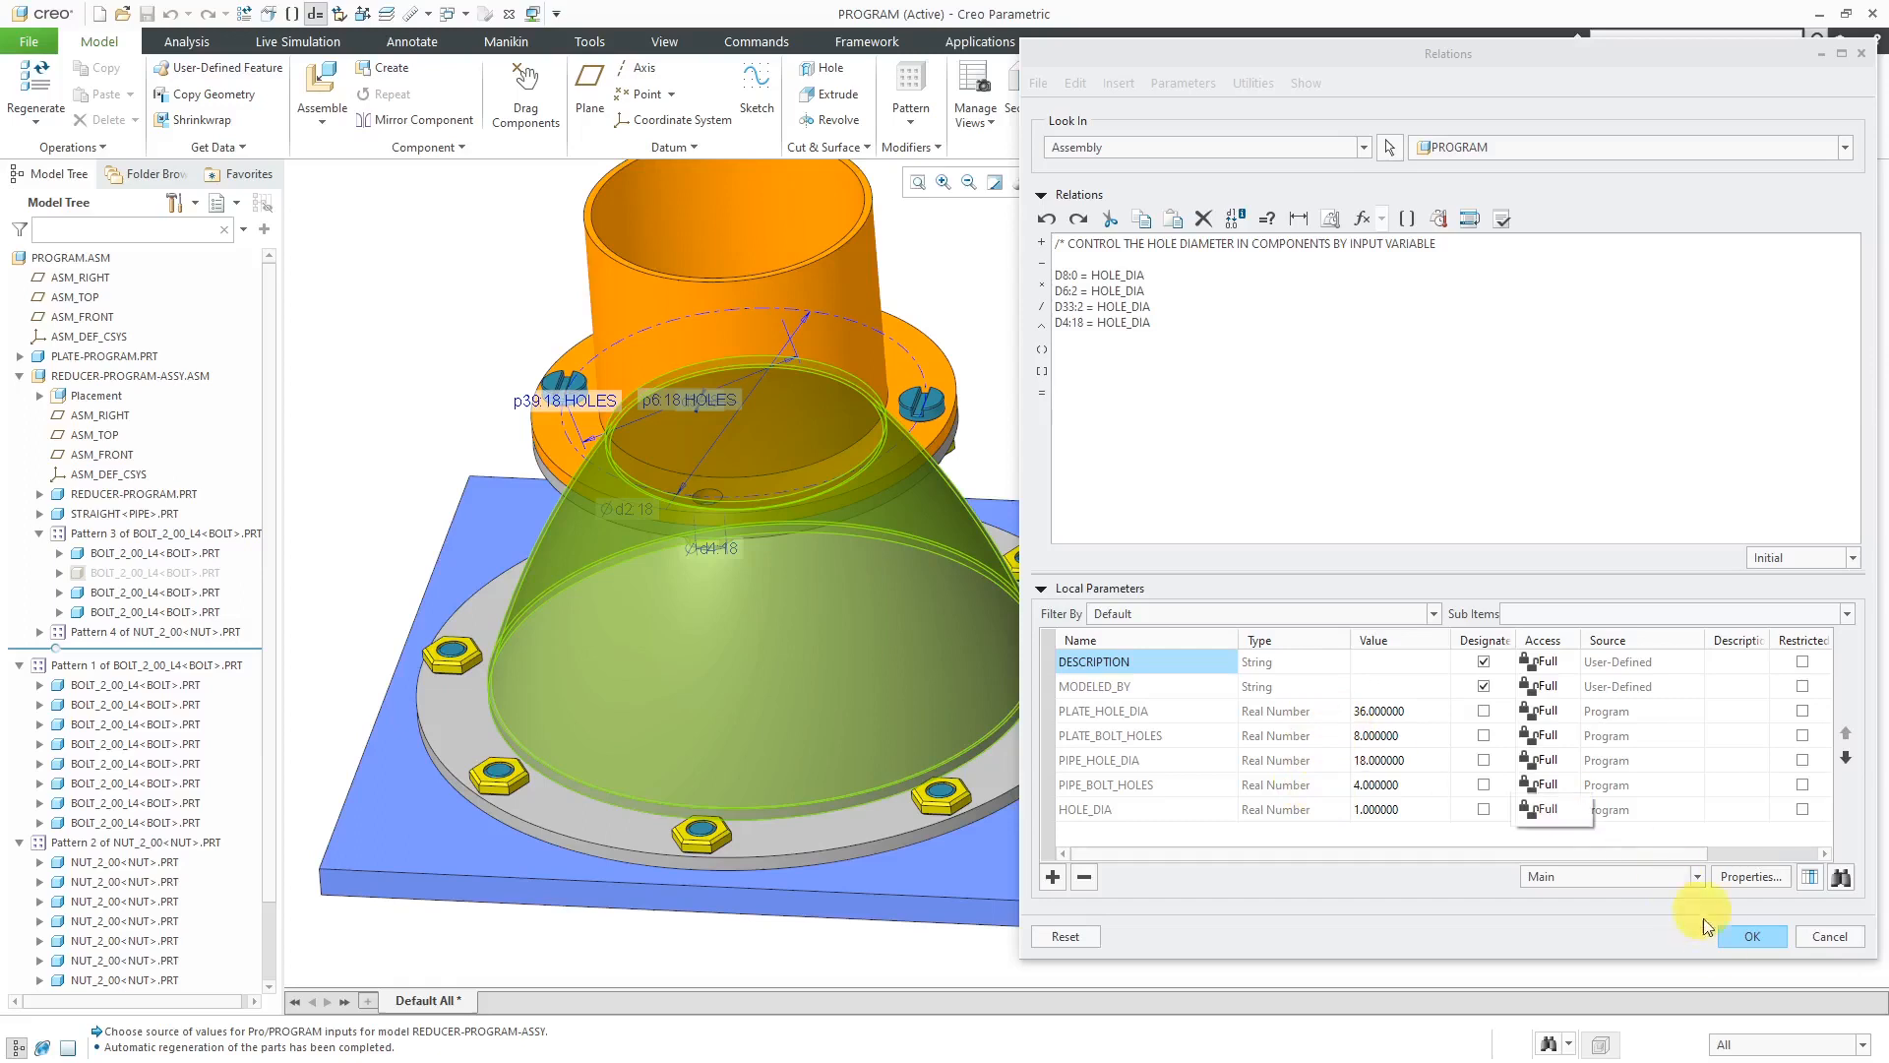
left_click(1750, 935)
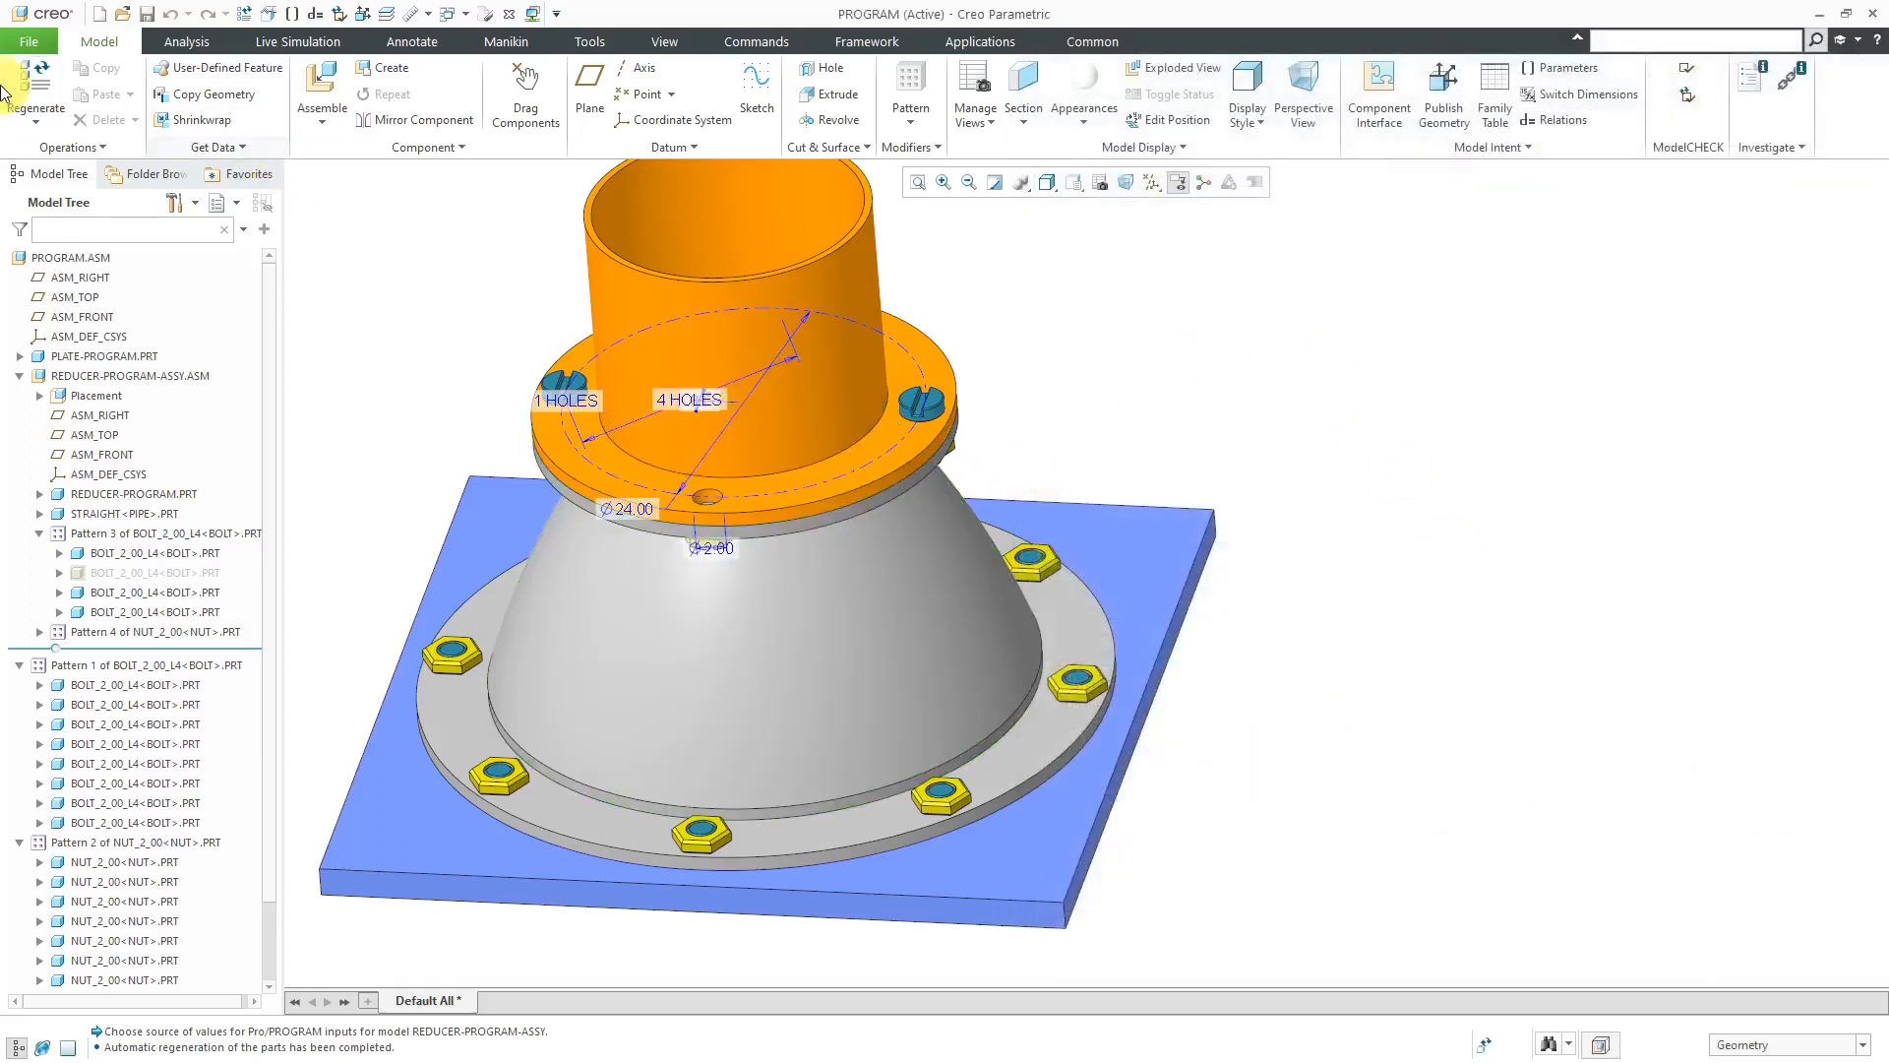
Regenerate the assembly with the current input values to apply the corrected pipe hole relation.
left_click(36, 83)
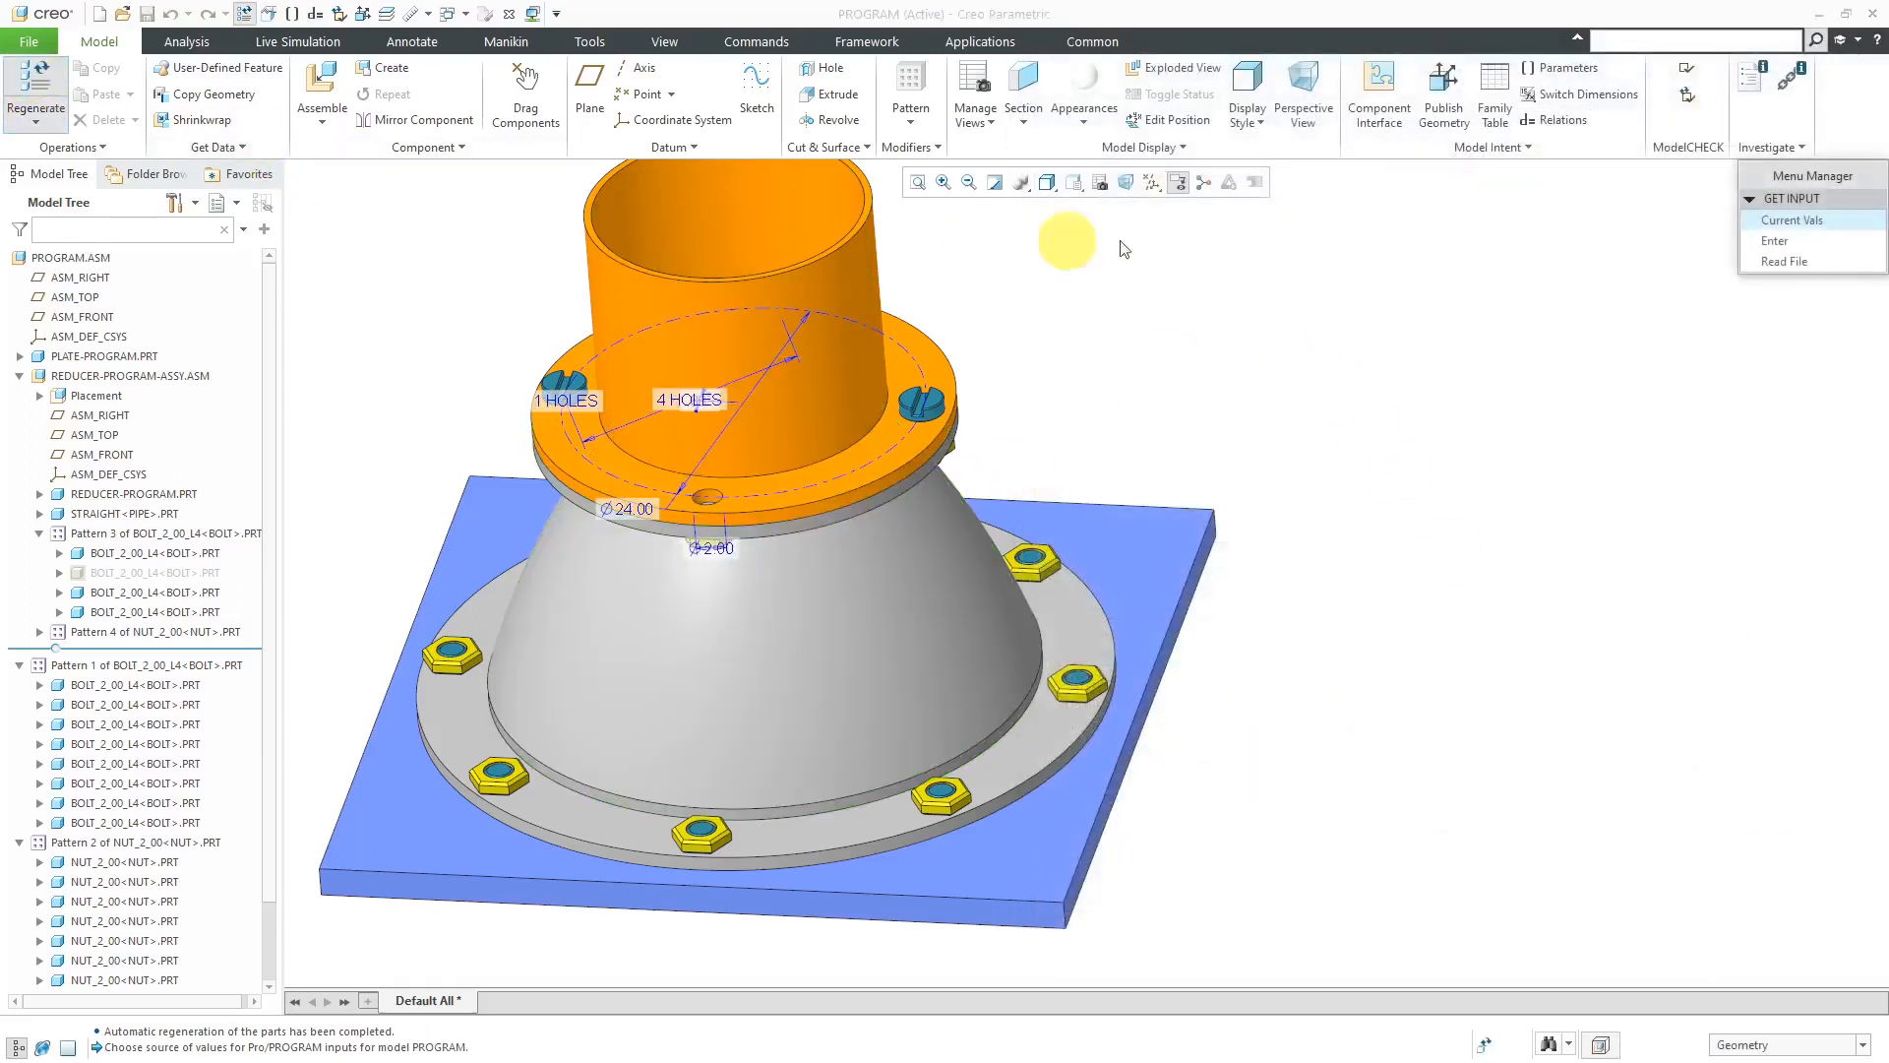
left_click(1772, 222)
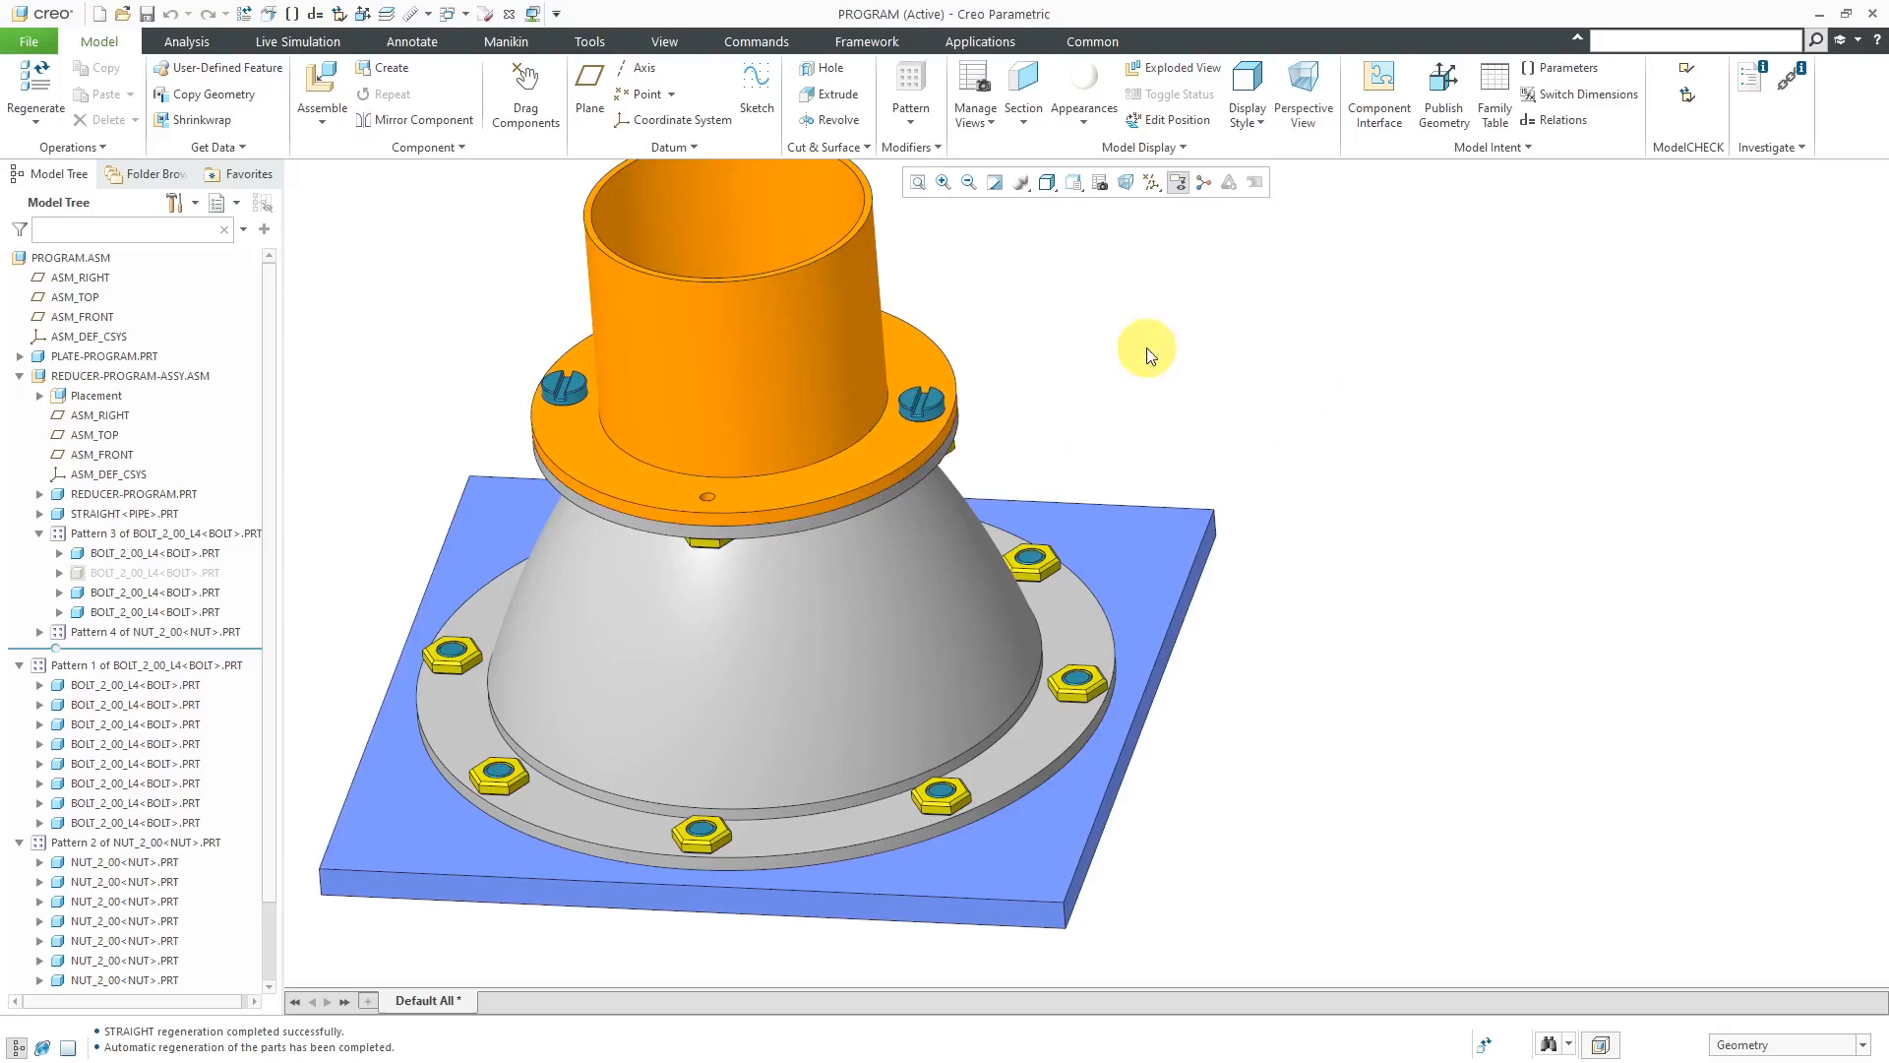
scroll(1210, 463, "down", 2)
mouse_move(1096, 421)
middle_mouse_down()
mouse_move(1164, 380)
mouse_move(1079, 387)
mouse_move(1111, 424)
mouse_move(1088, 400)
mouse_move(1096, 371)
mouse_move(1097, 417)
middle_mouse_up()
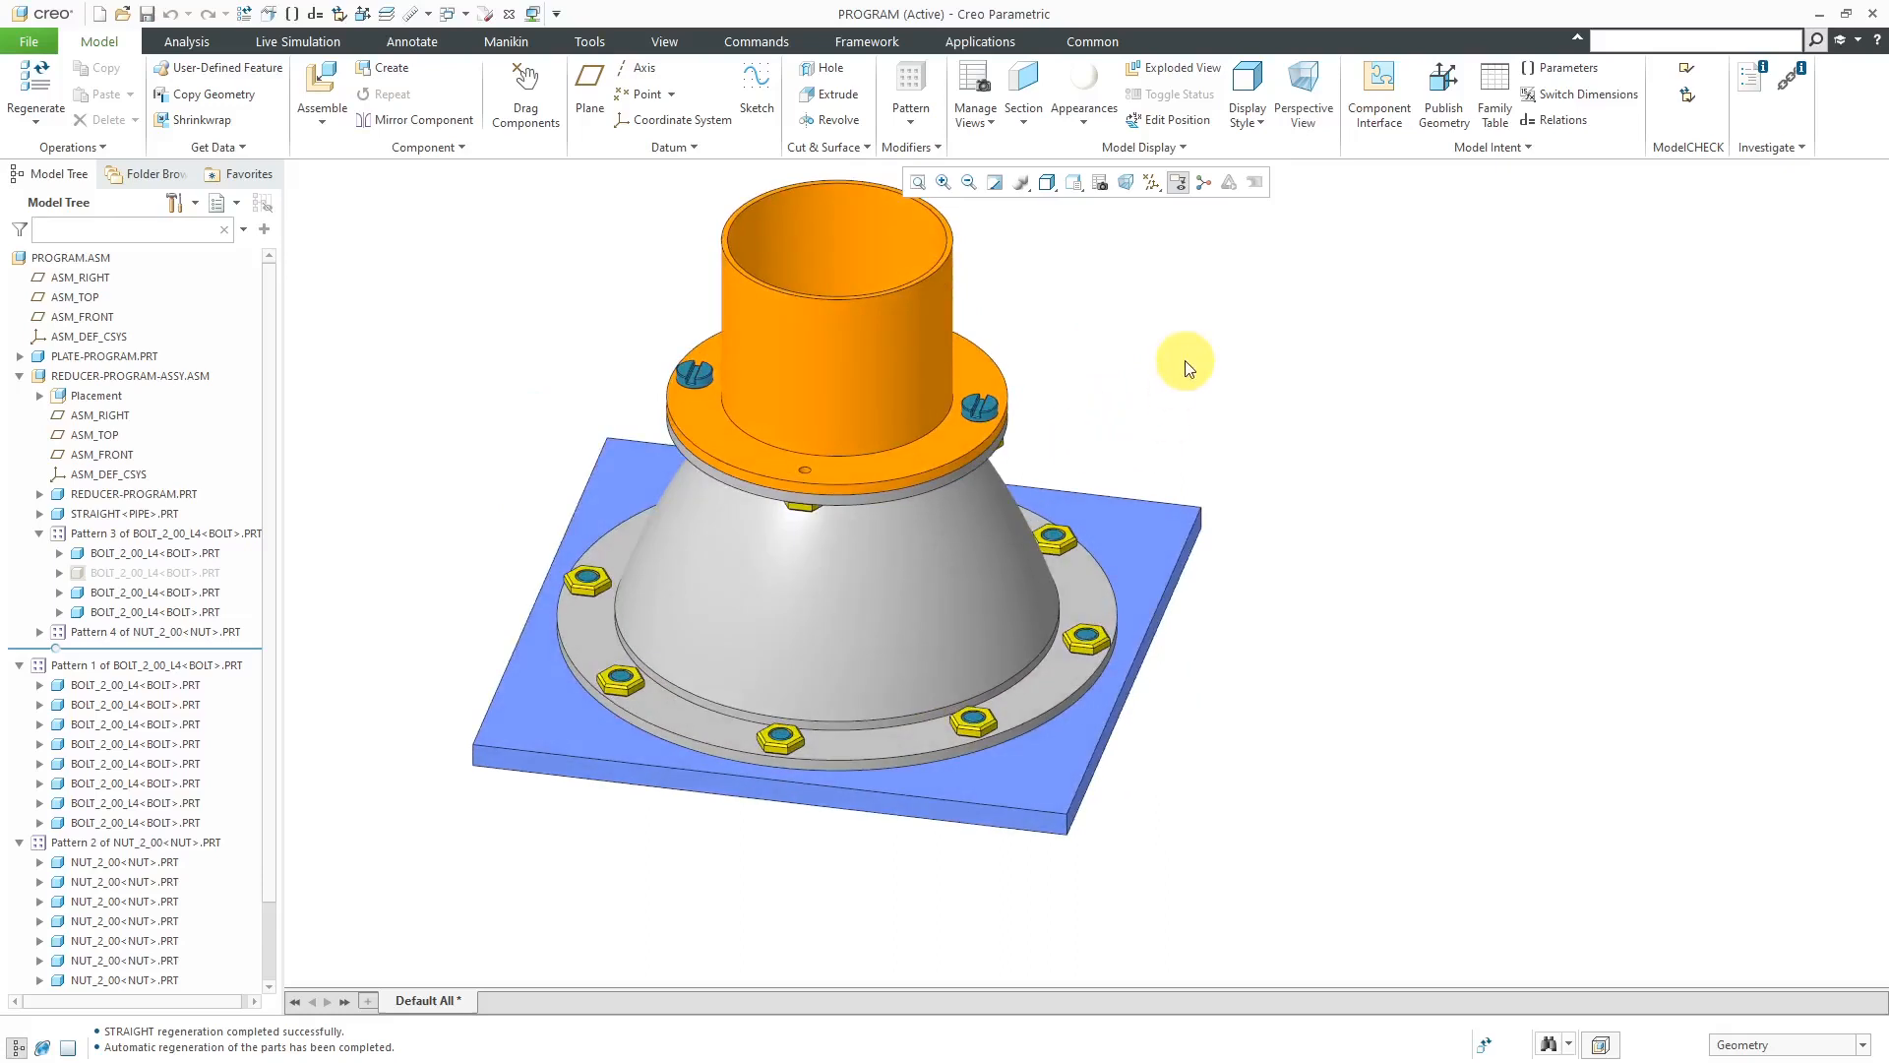
Collapse the reducer subassembly in the model tree and open the assembly's program design for editing.
left_click(20, 375)
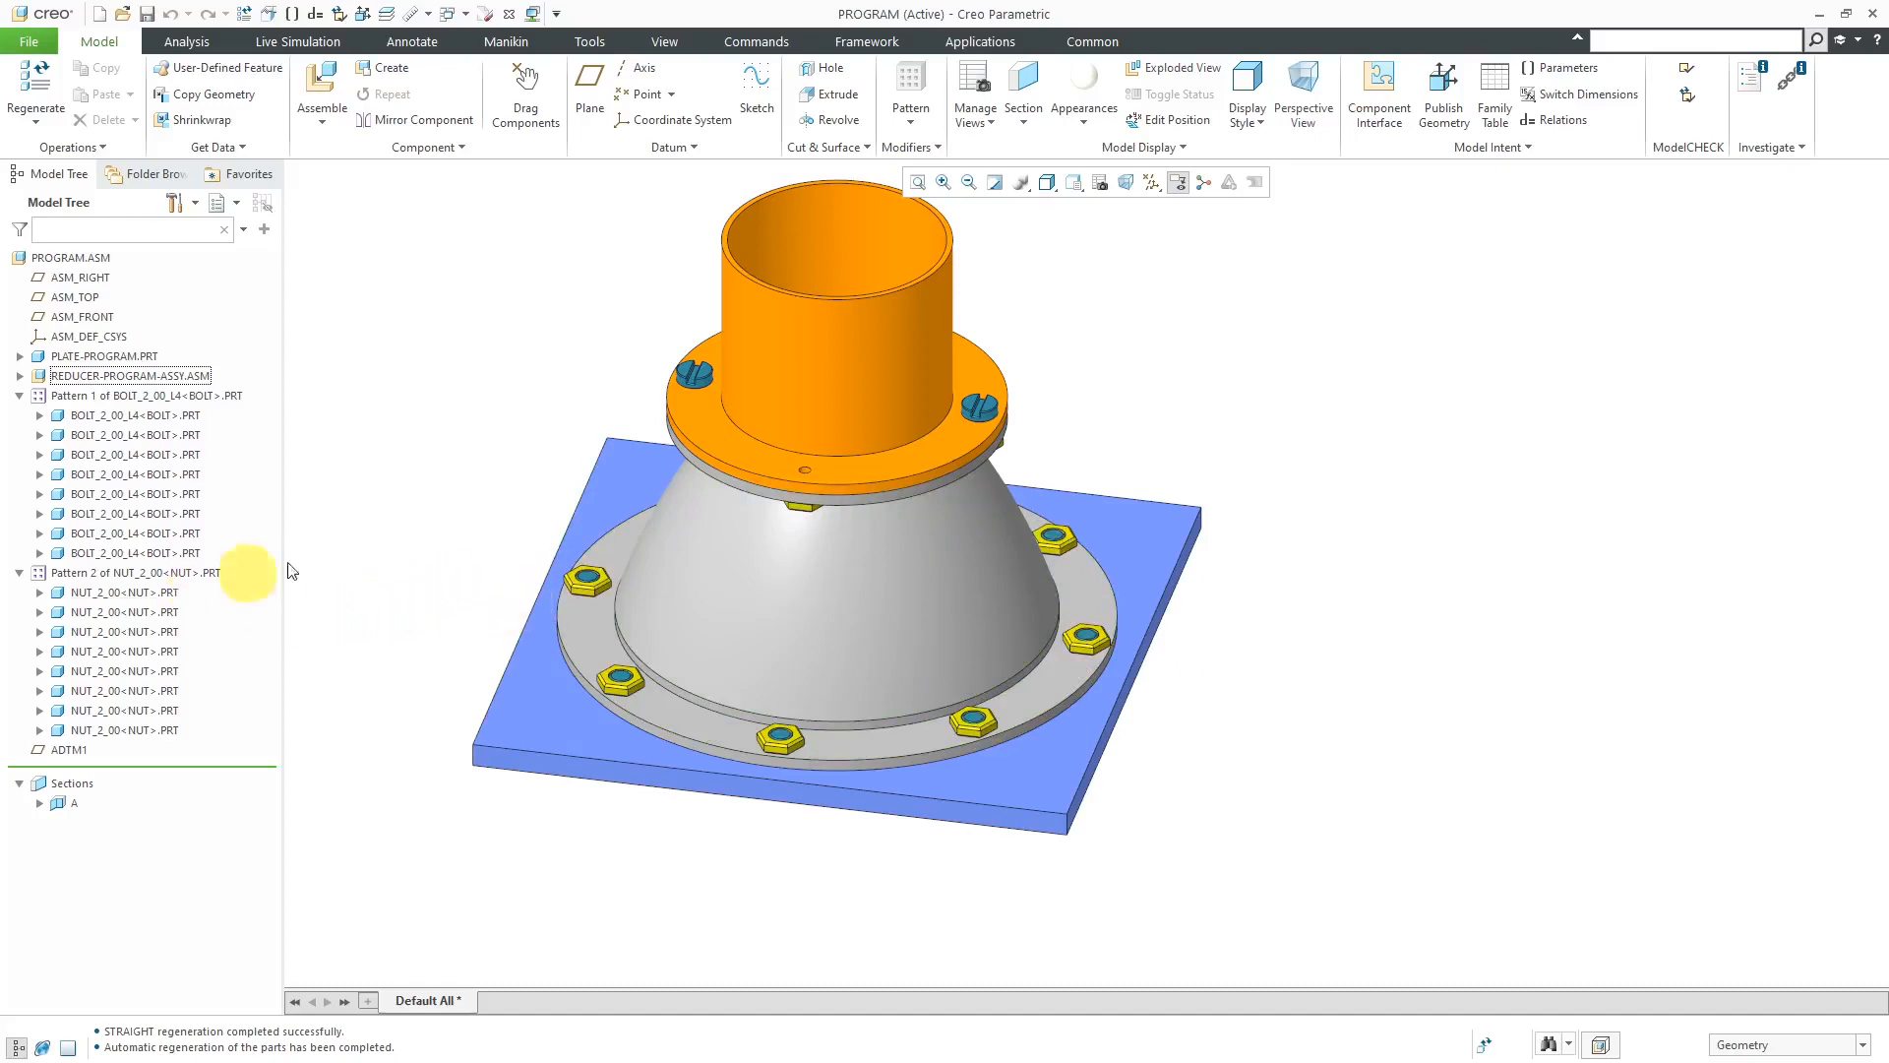
left_click(1500, 148)
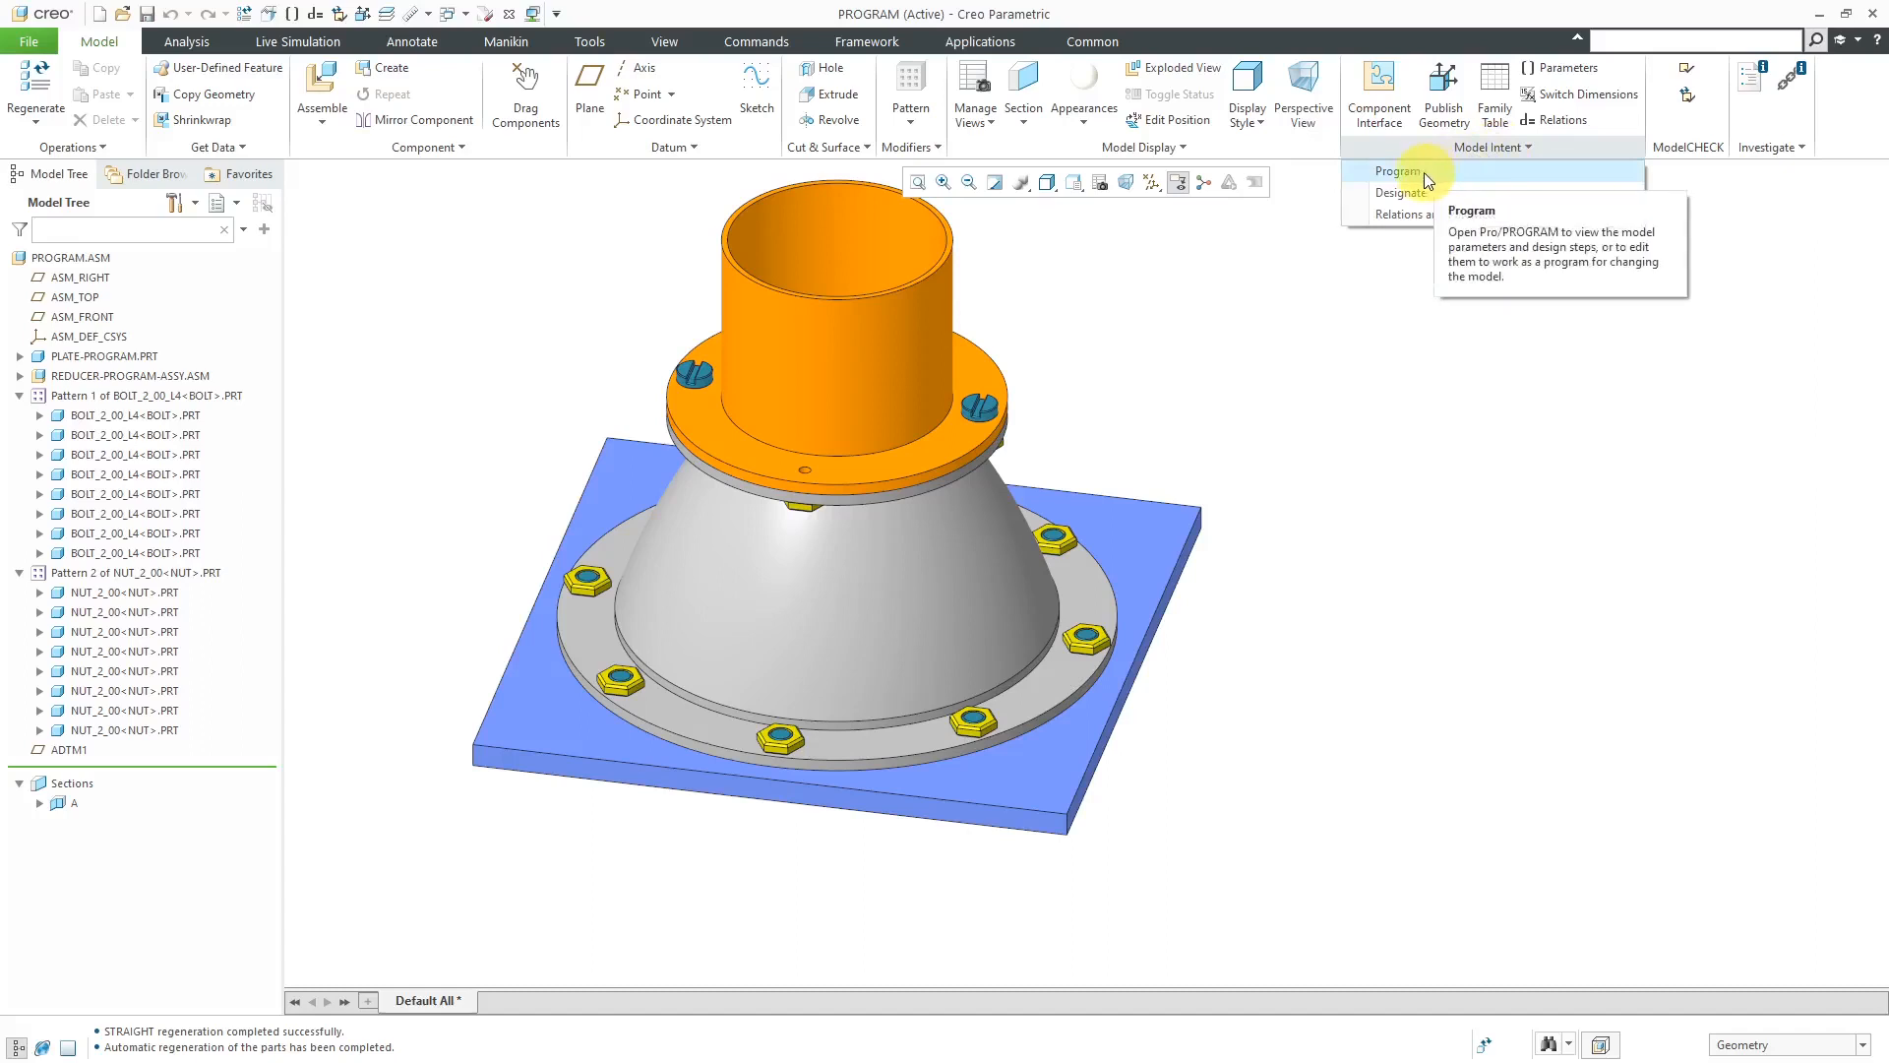
left_click(1397, 172)
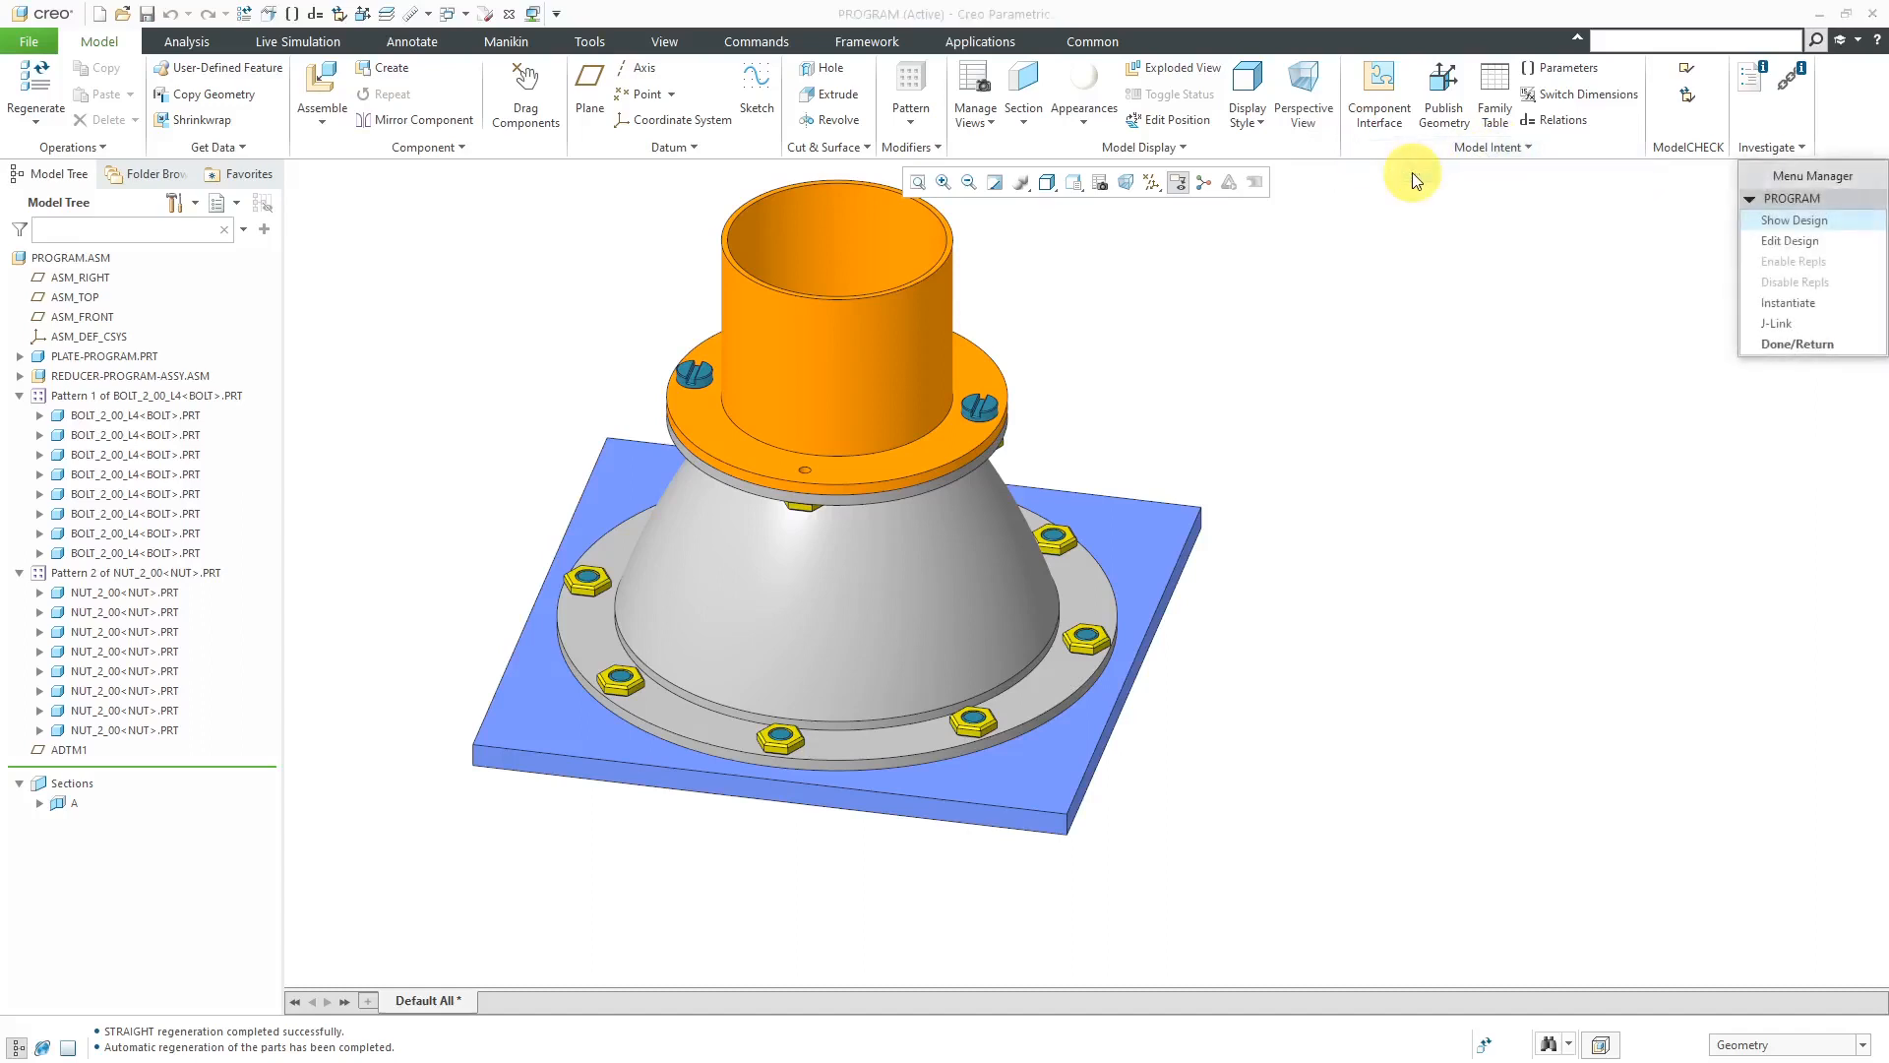
left_click(1820, 239)
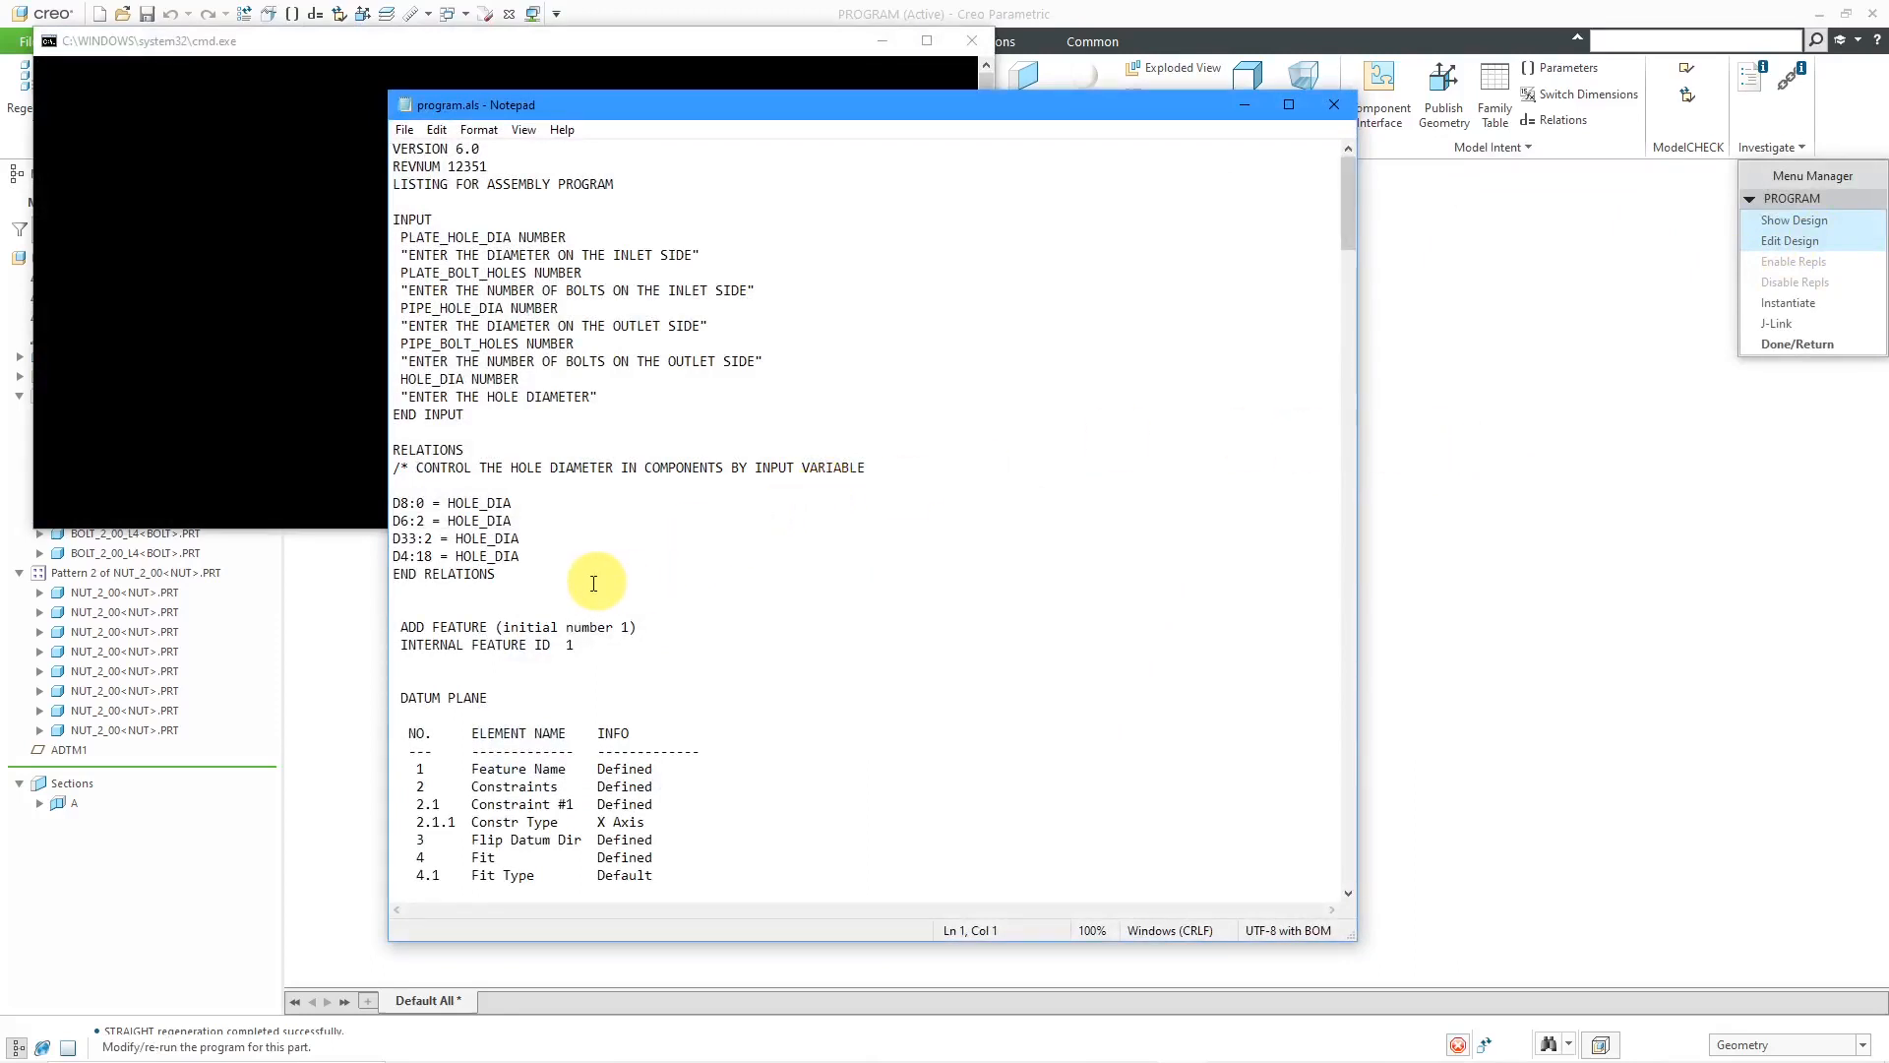
Add the comment "/* LOOK UP CORRECT FAMILY TABLE INSTANCE" below the D4:18 relation, spaced with blank lines.
left_click(561, 567)
key("Return")
key("Return")
key("Return")
key("Up")
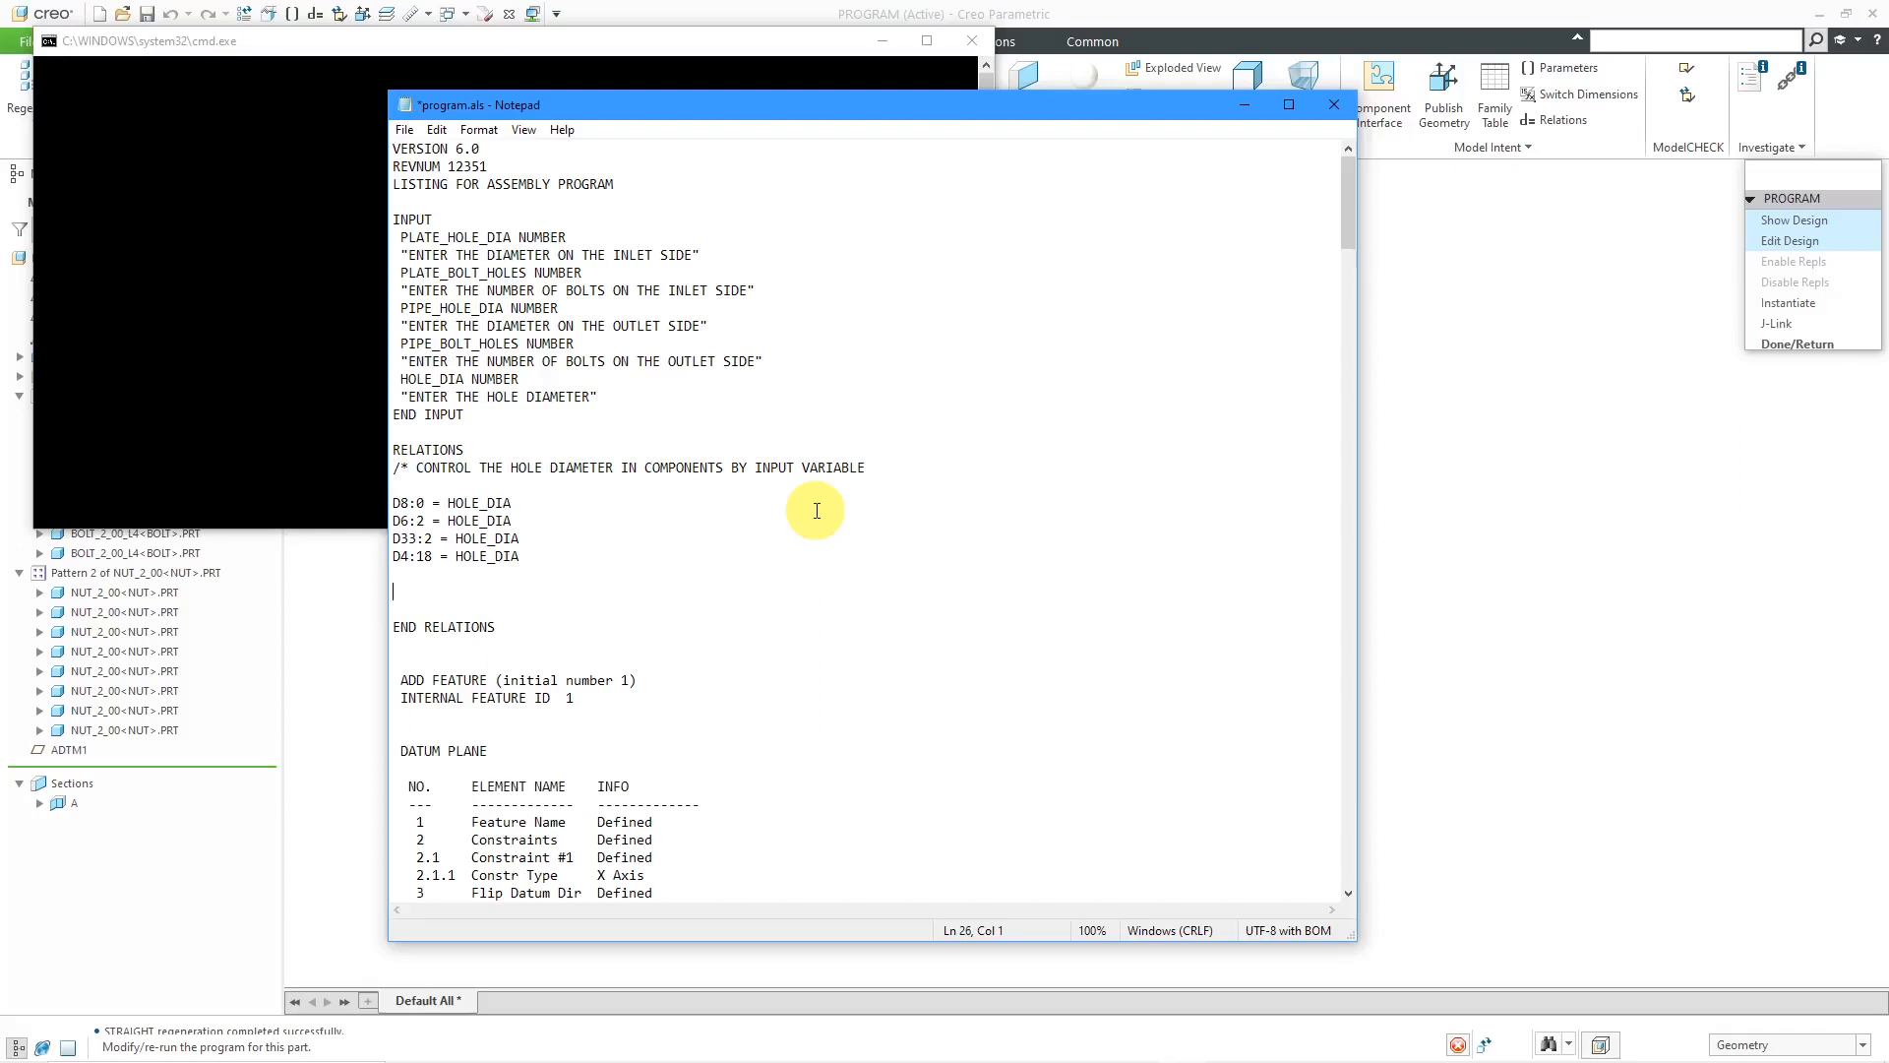
type("/* LOOK UP CORRECT FAMILY TABLE INSTANCE")
key("Return")
key("Return")
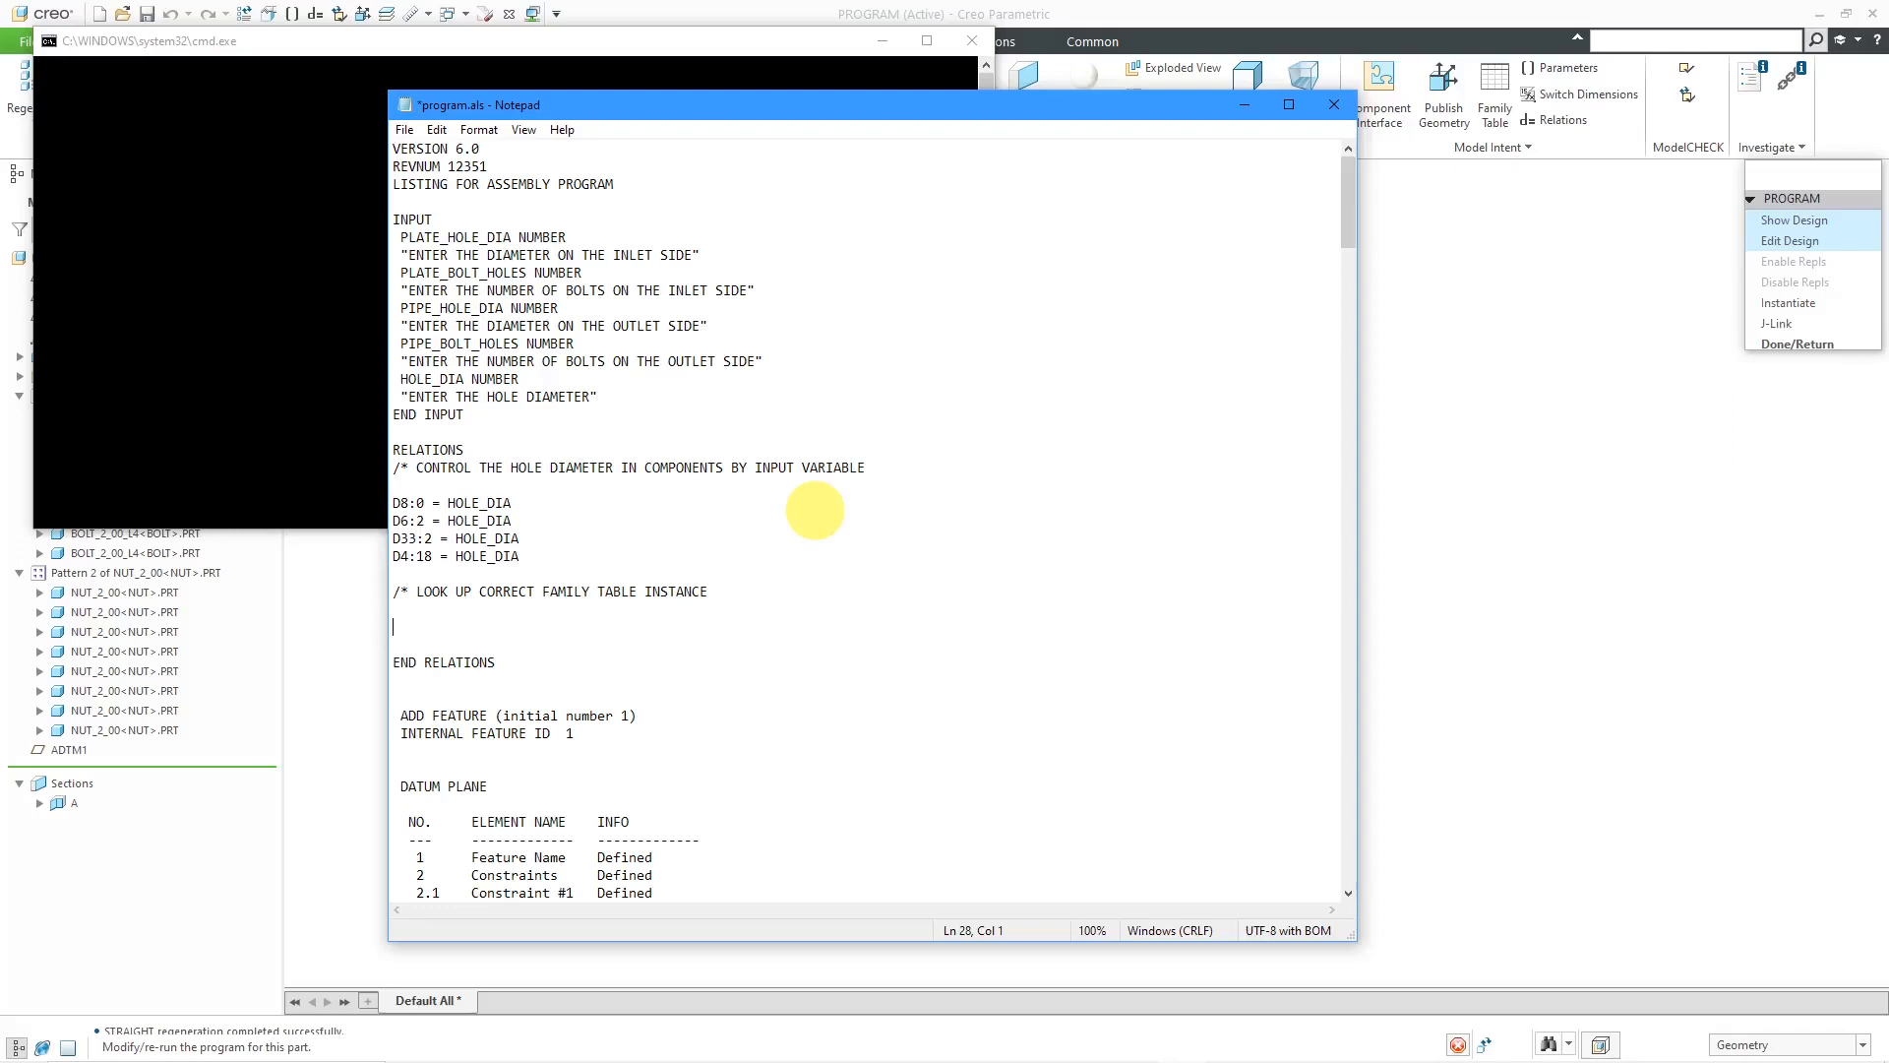
Add the relation BOLT_NAME = LOOKUP_INST( "BOLT.PRT" , 1, "SHAFT_DIA" , HOLE_DIA, "LENGTH", 4 ) under the family table comment.
type("BOLT_NAME = LOOKUP_INST( \"BO")
type("LT.PRT\" ,")
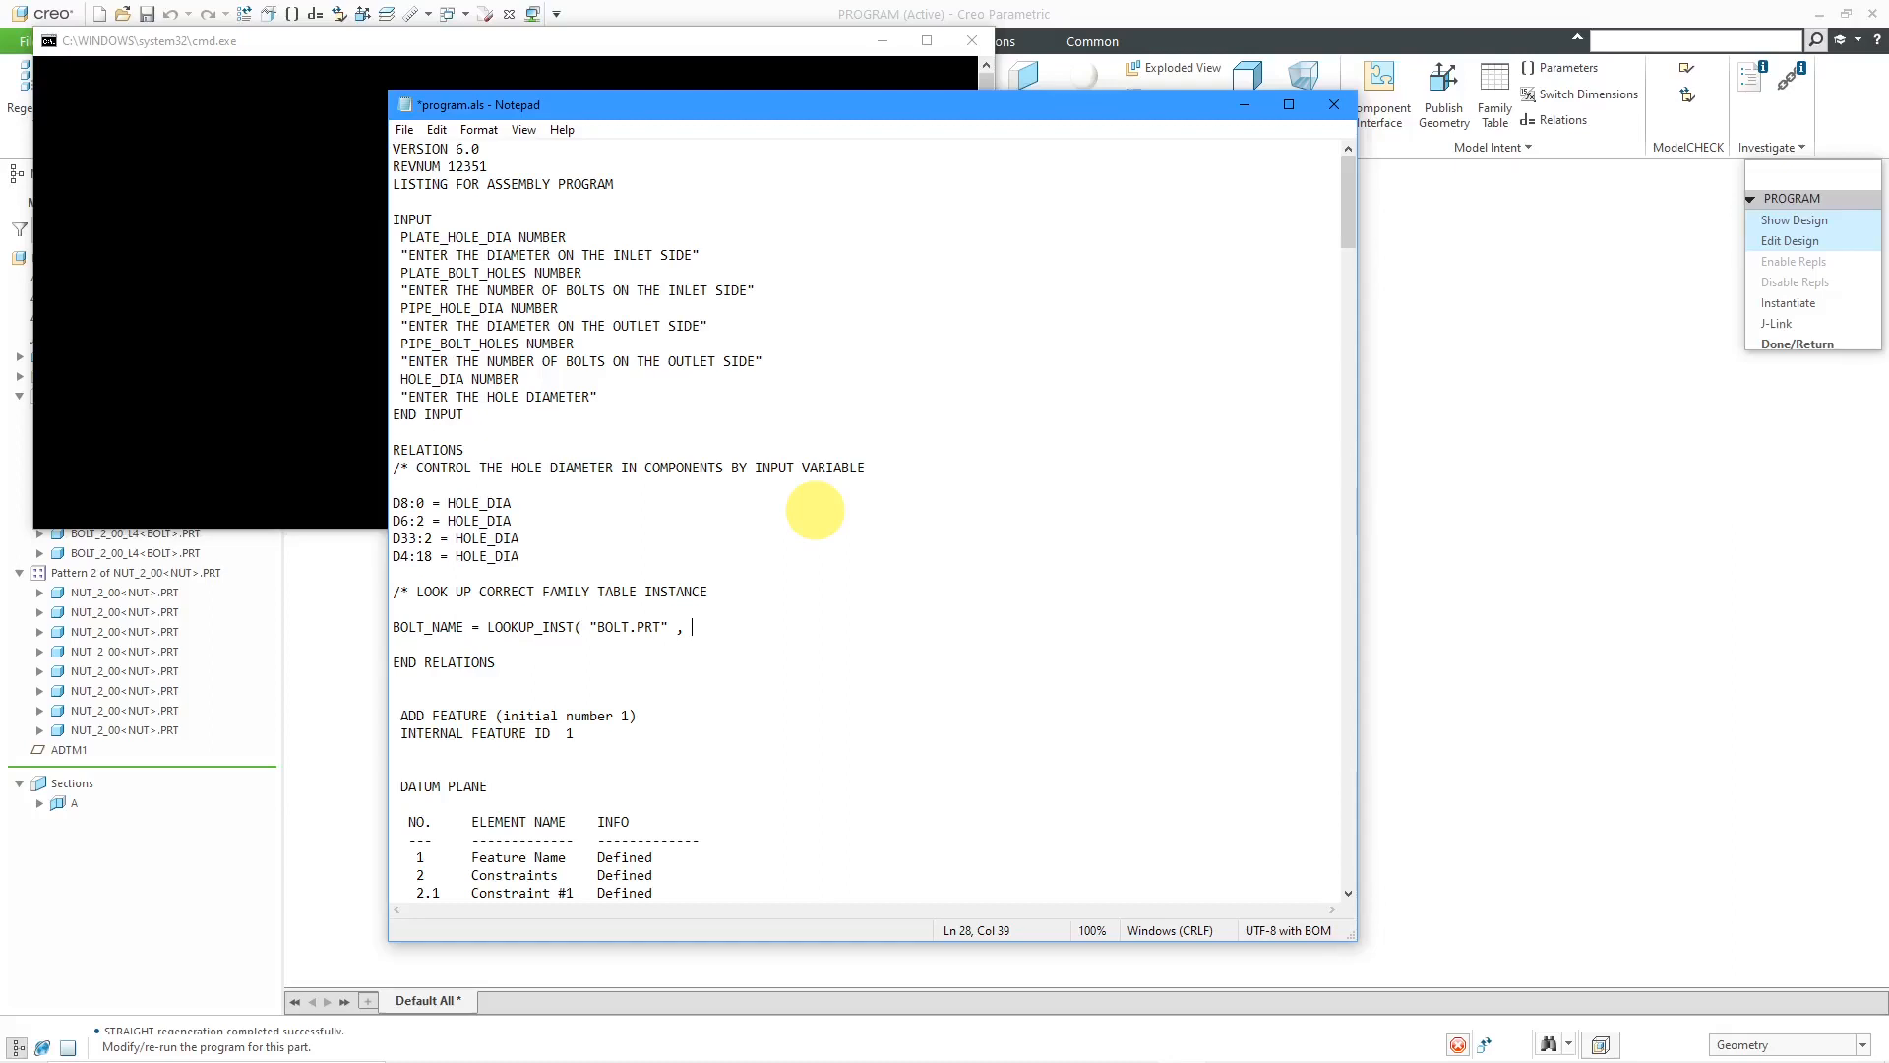
type("1, \"SHAFT_DIA")
type("\" ,")
type("HOLE_DIA")
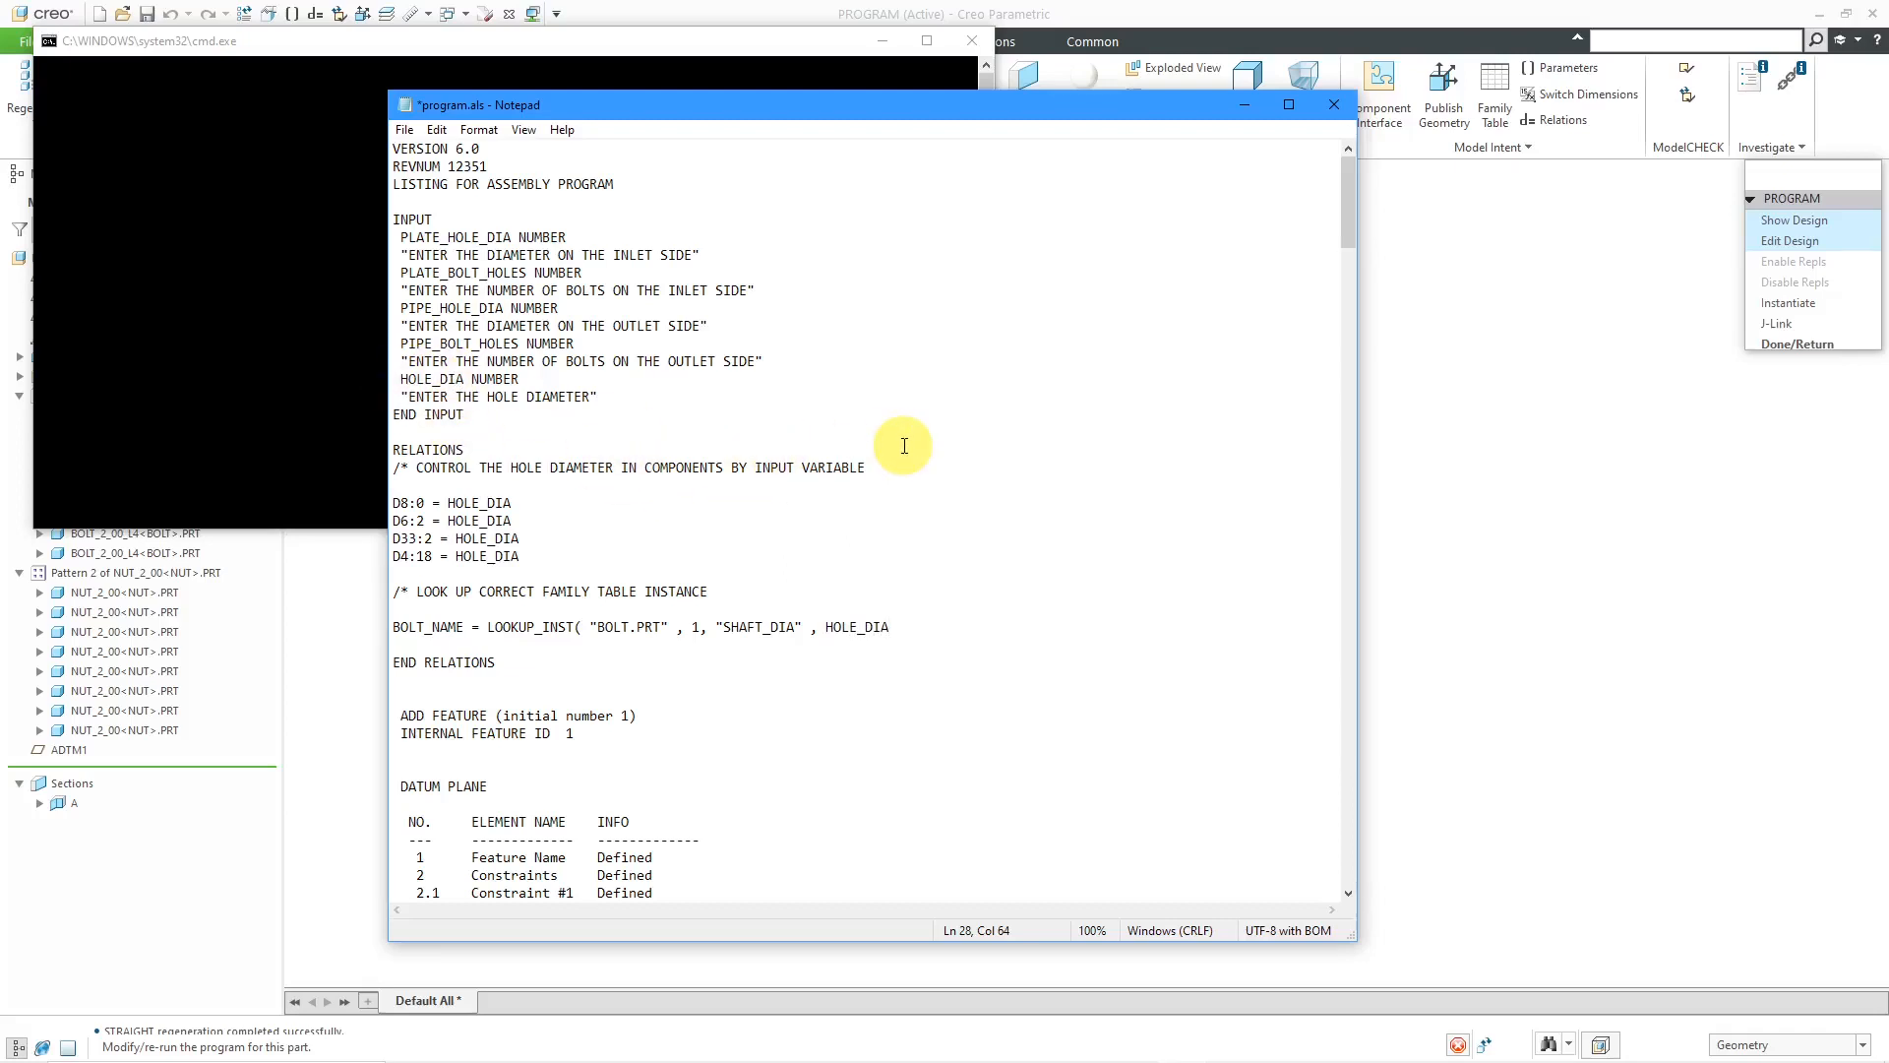
type(", \"LENGTH\", 4 )")
Add the relation NUT_NAME = LOOKUP_INST( "NUT.PRT." , 1, "DIAMETER", HOLE_DIA ) on a new line below BOLT_NAME.
key("Return")
type("NUT_NAM")
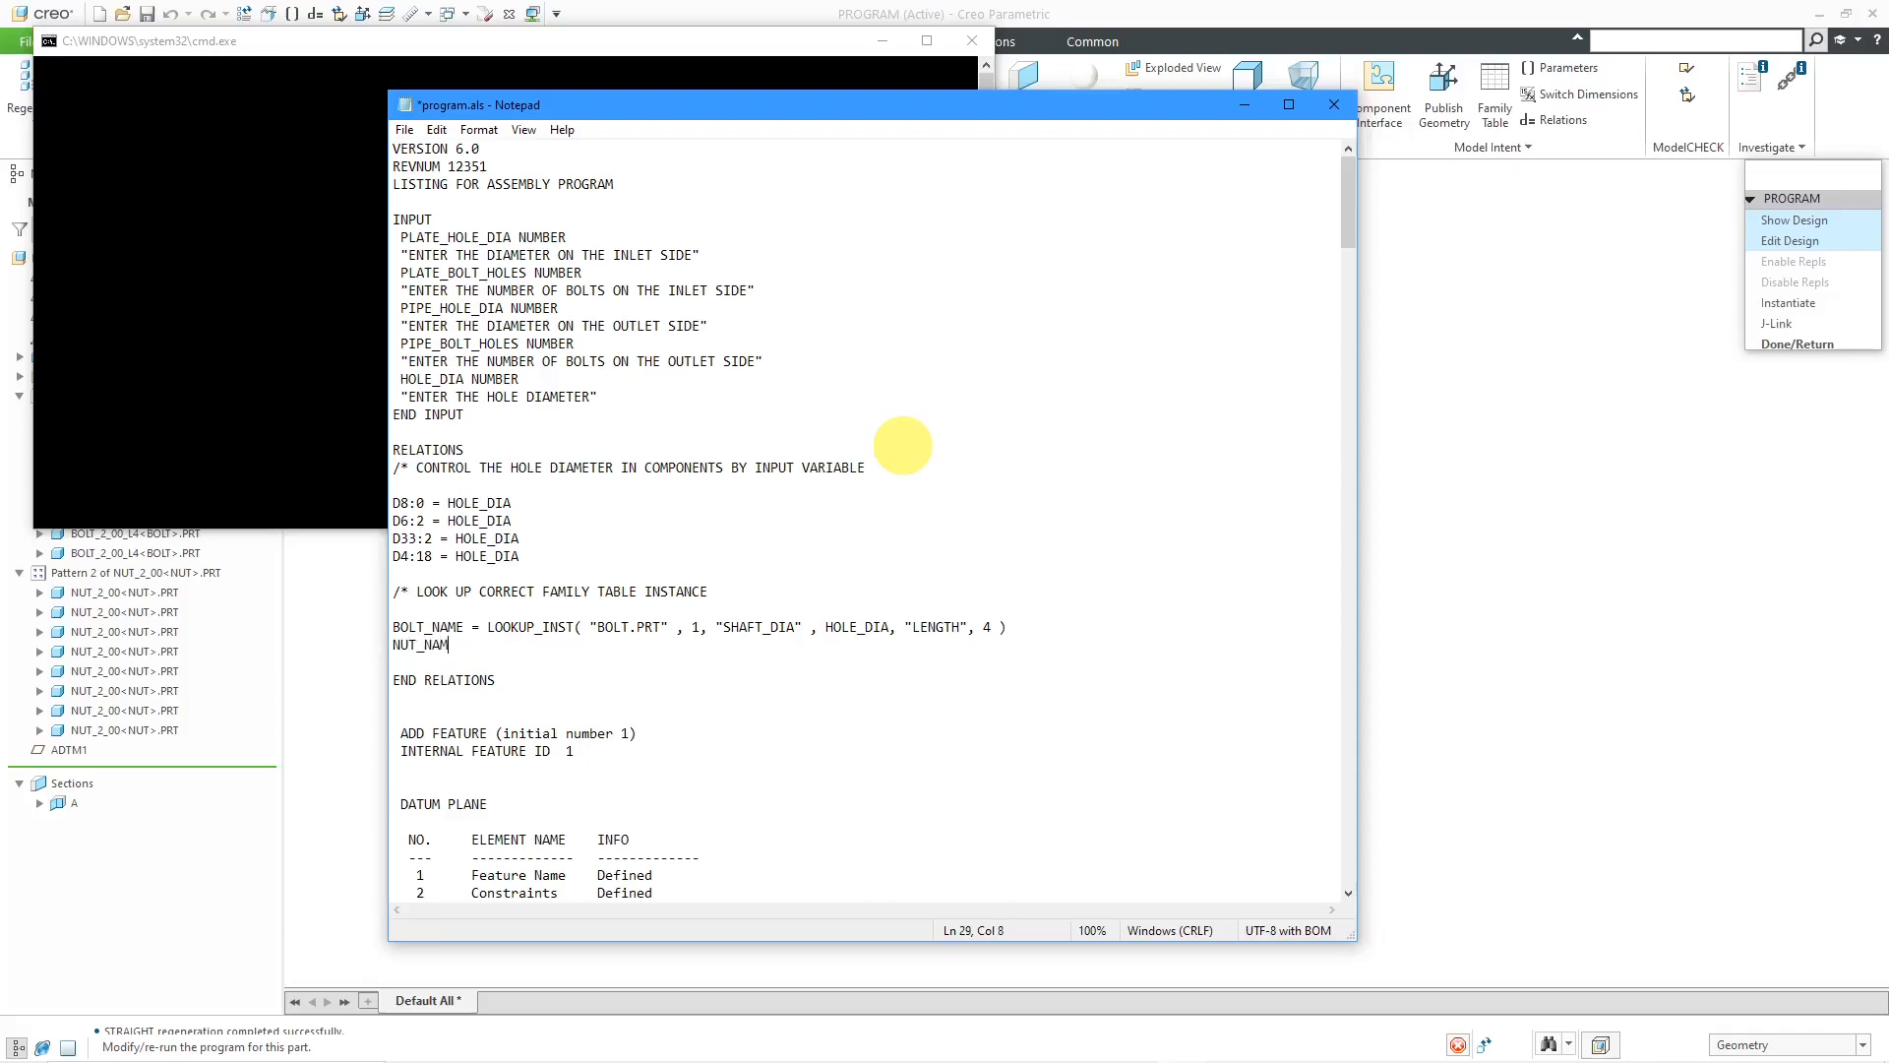
type("E = LOOKUP_INST( \"NUT.PRT.\" , 1, \"DIAMETER")
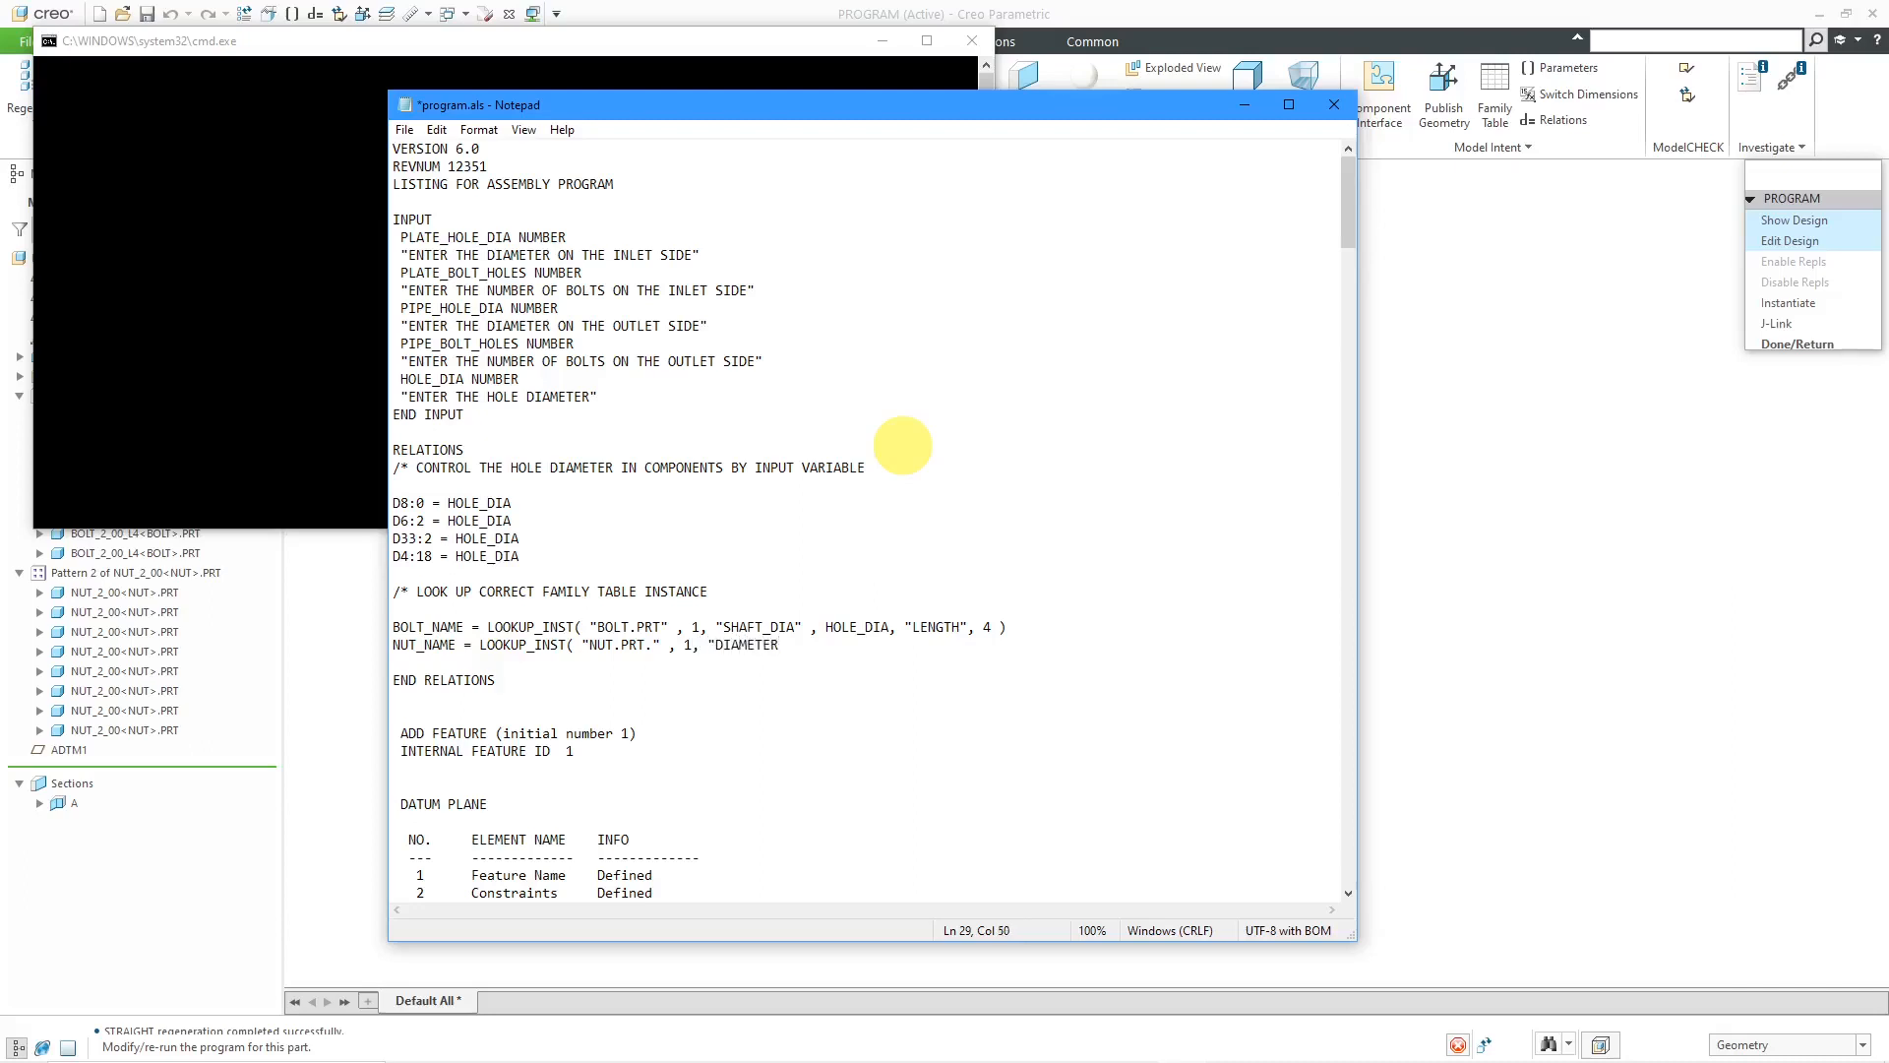
type("\", HOLE_DIA )")
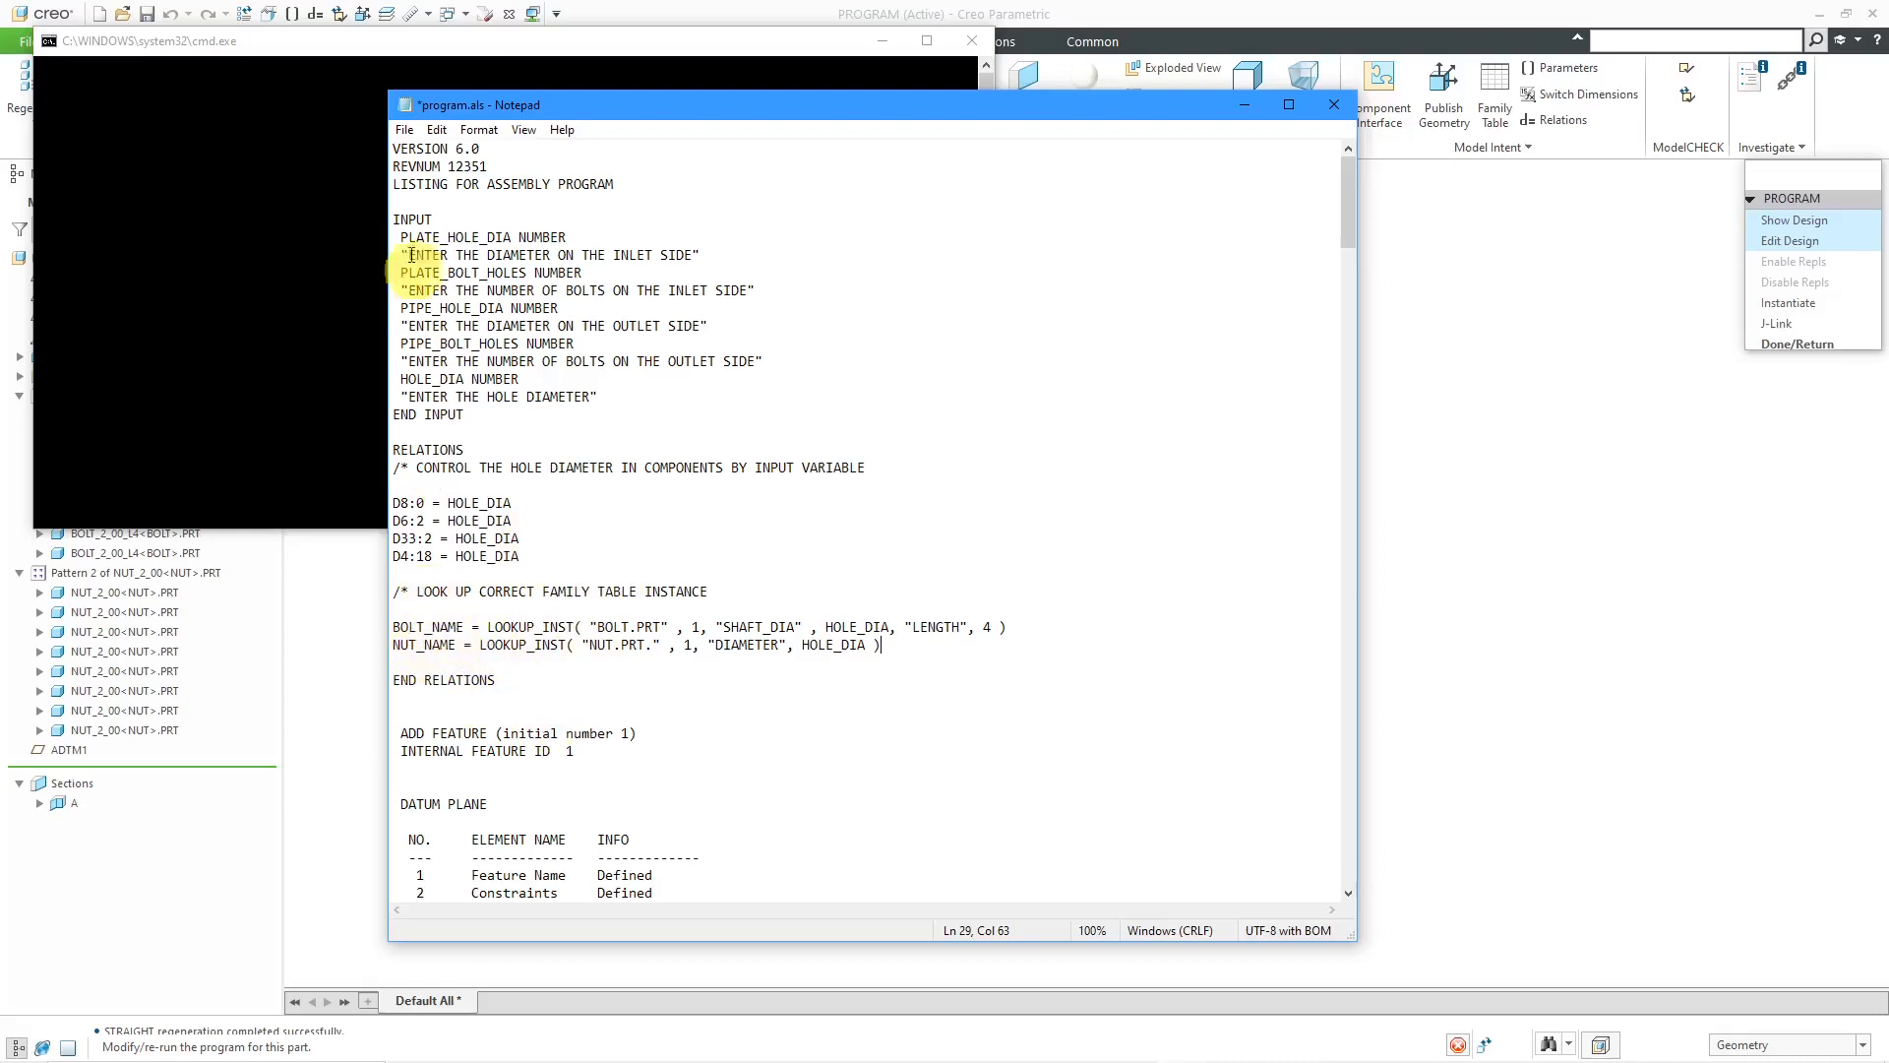
Save the edited program file, close it, and incorporate the changes into the assembly model.
left_click(404, 130)
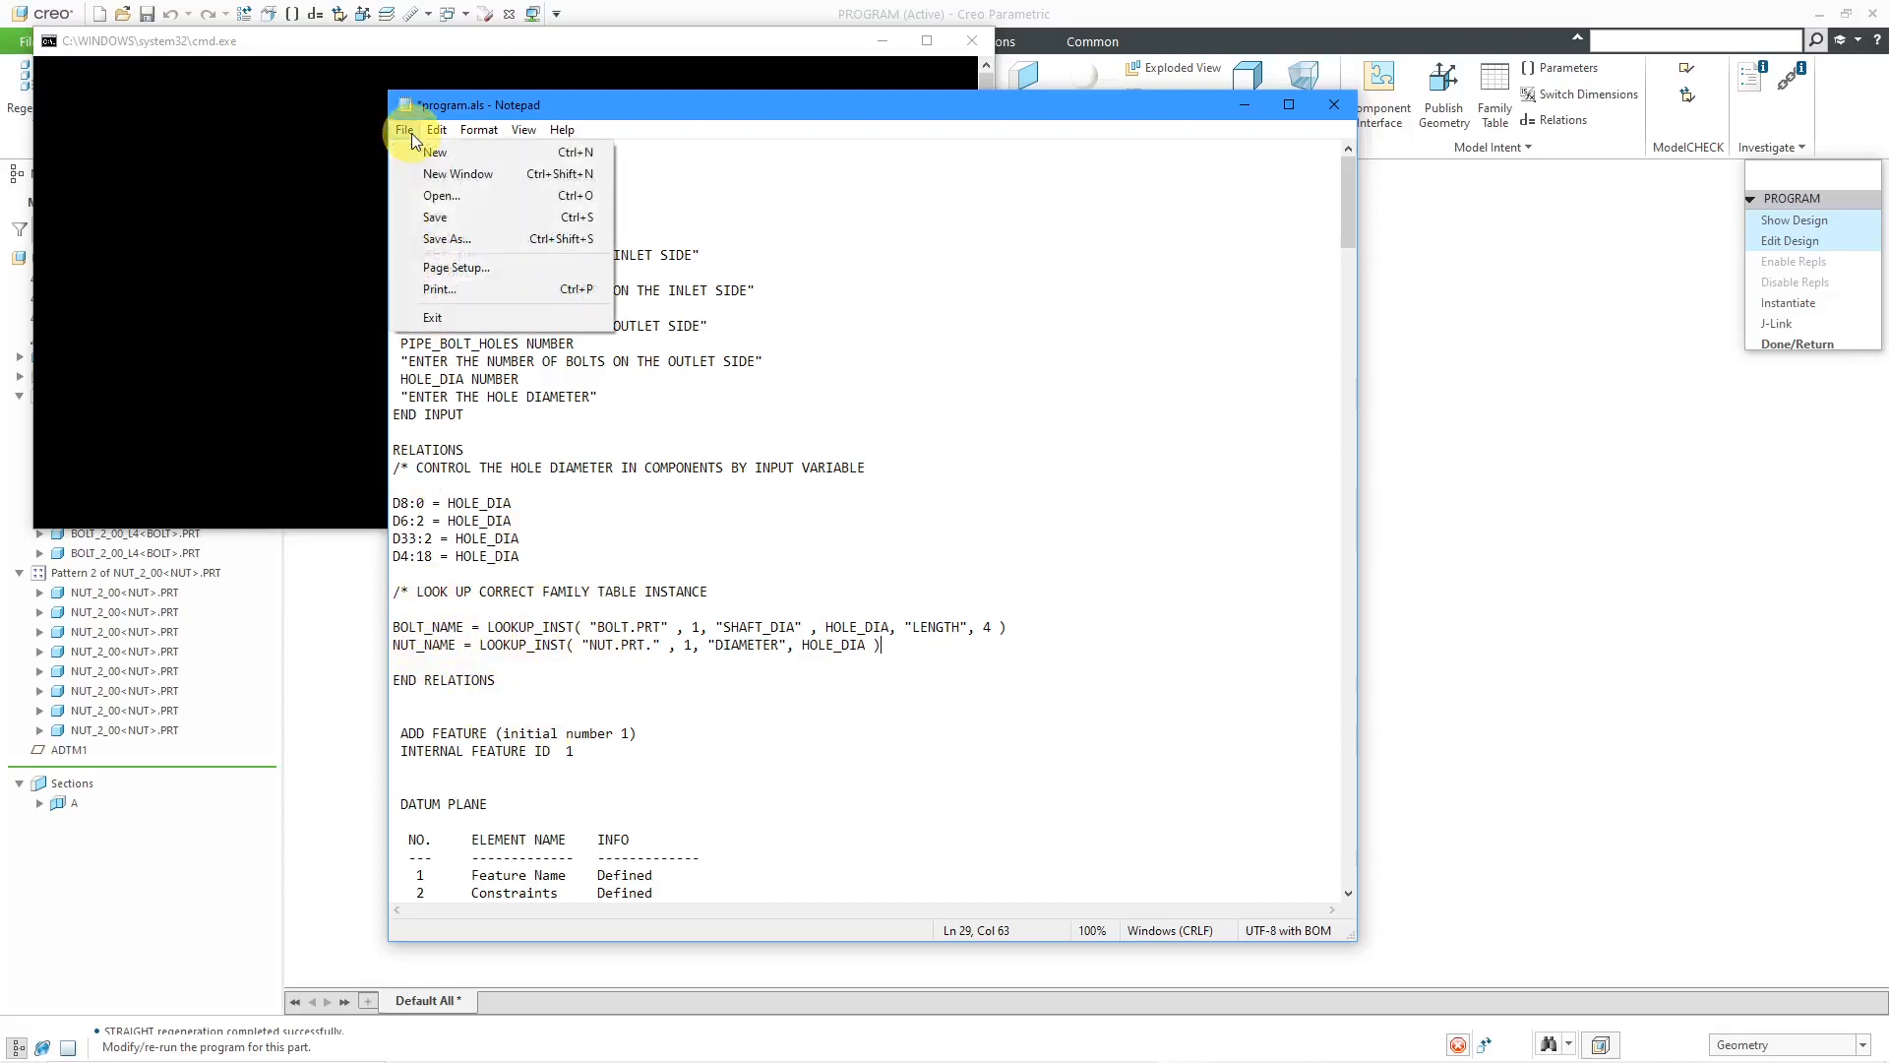
left_click(421, 219)
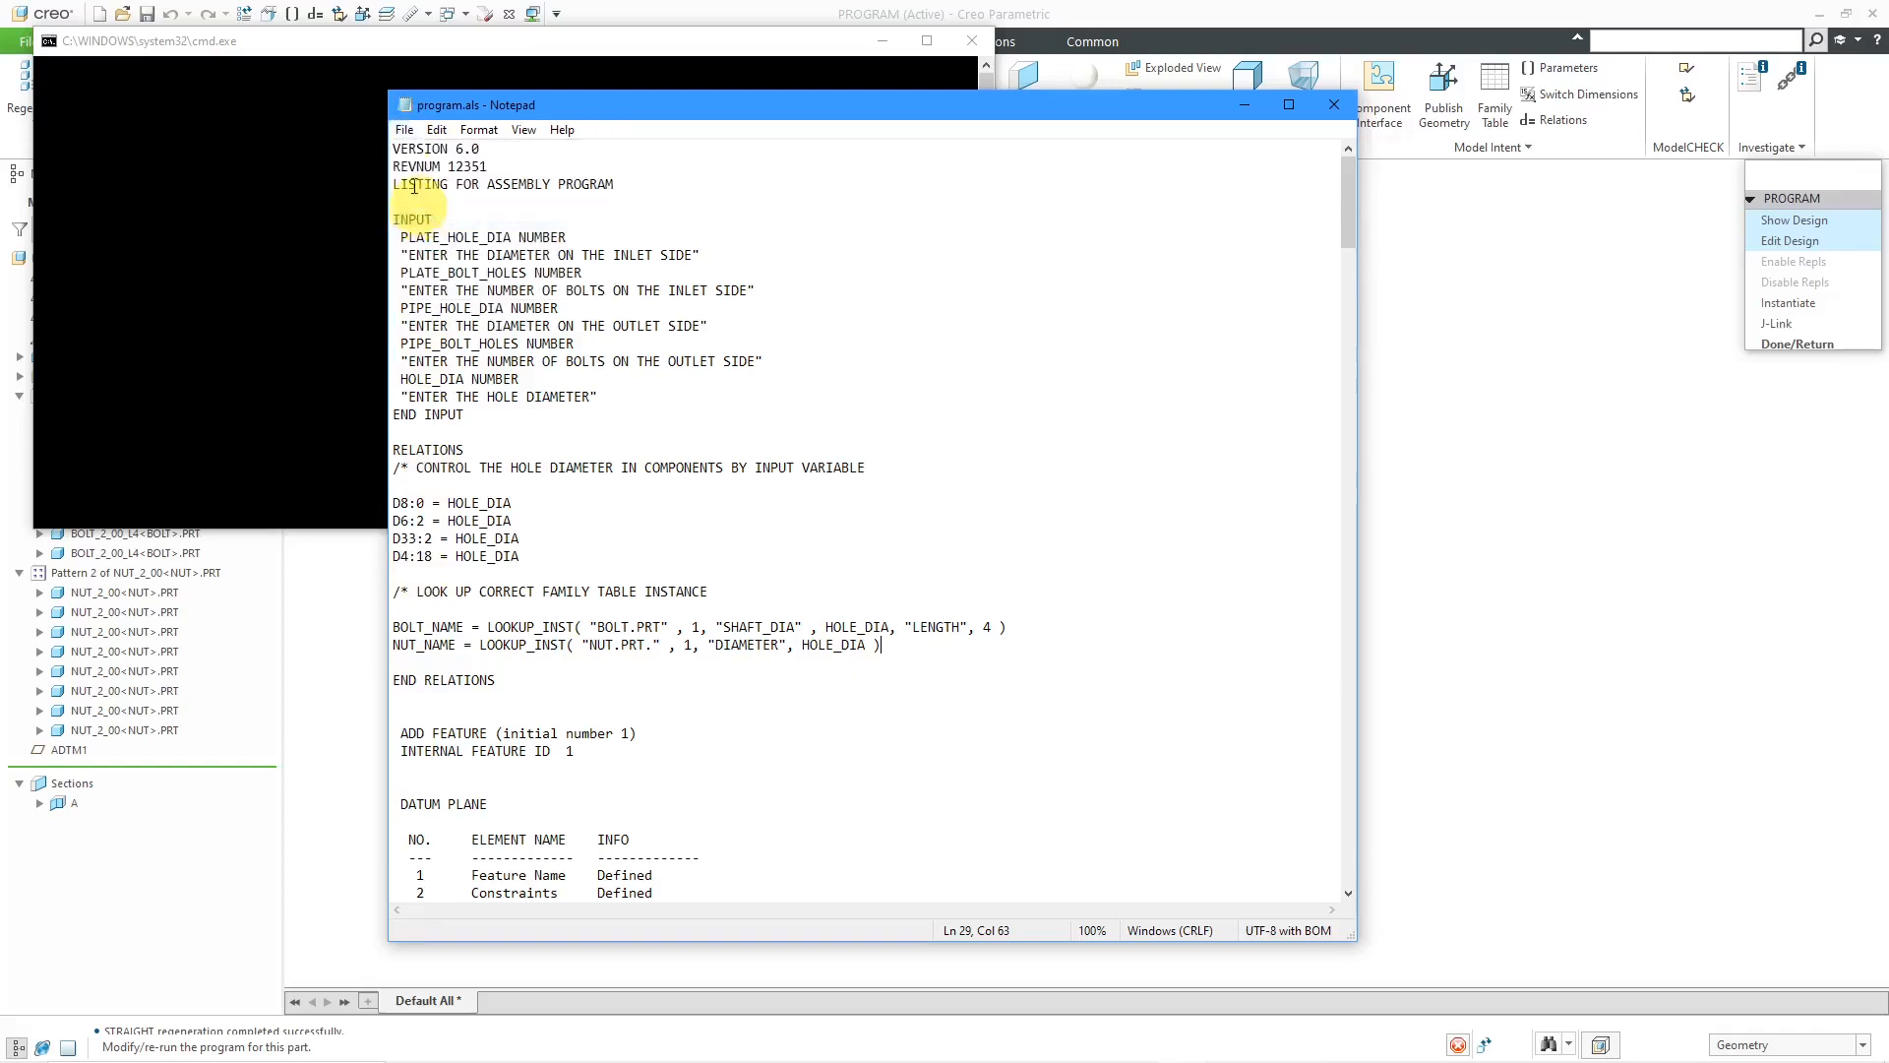
left_click(404, 130)
left_click(453, 320)
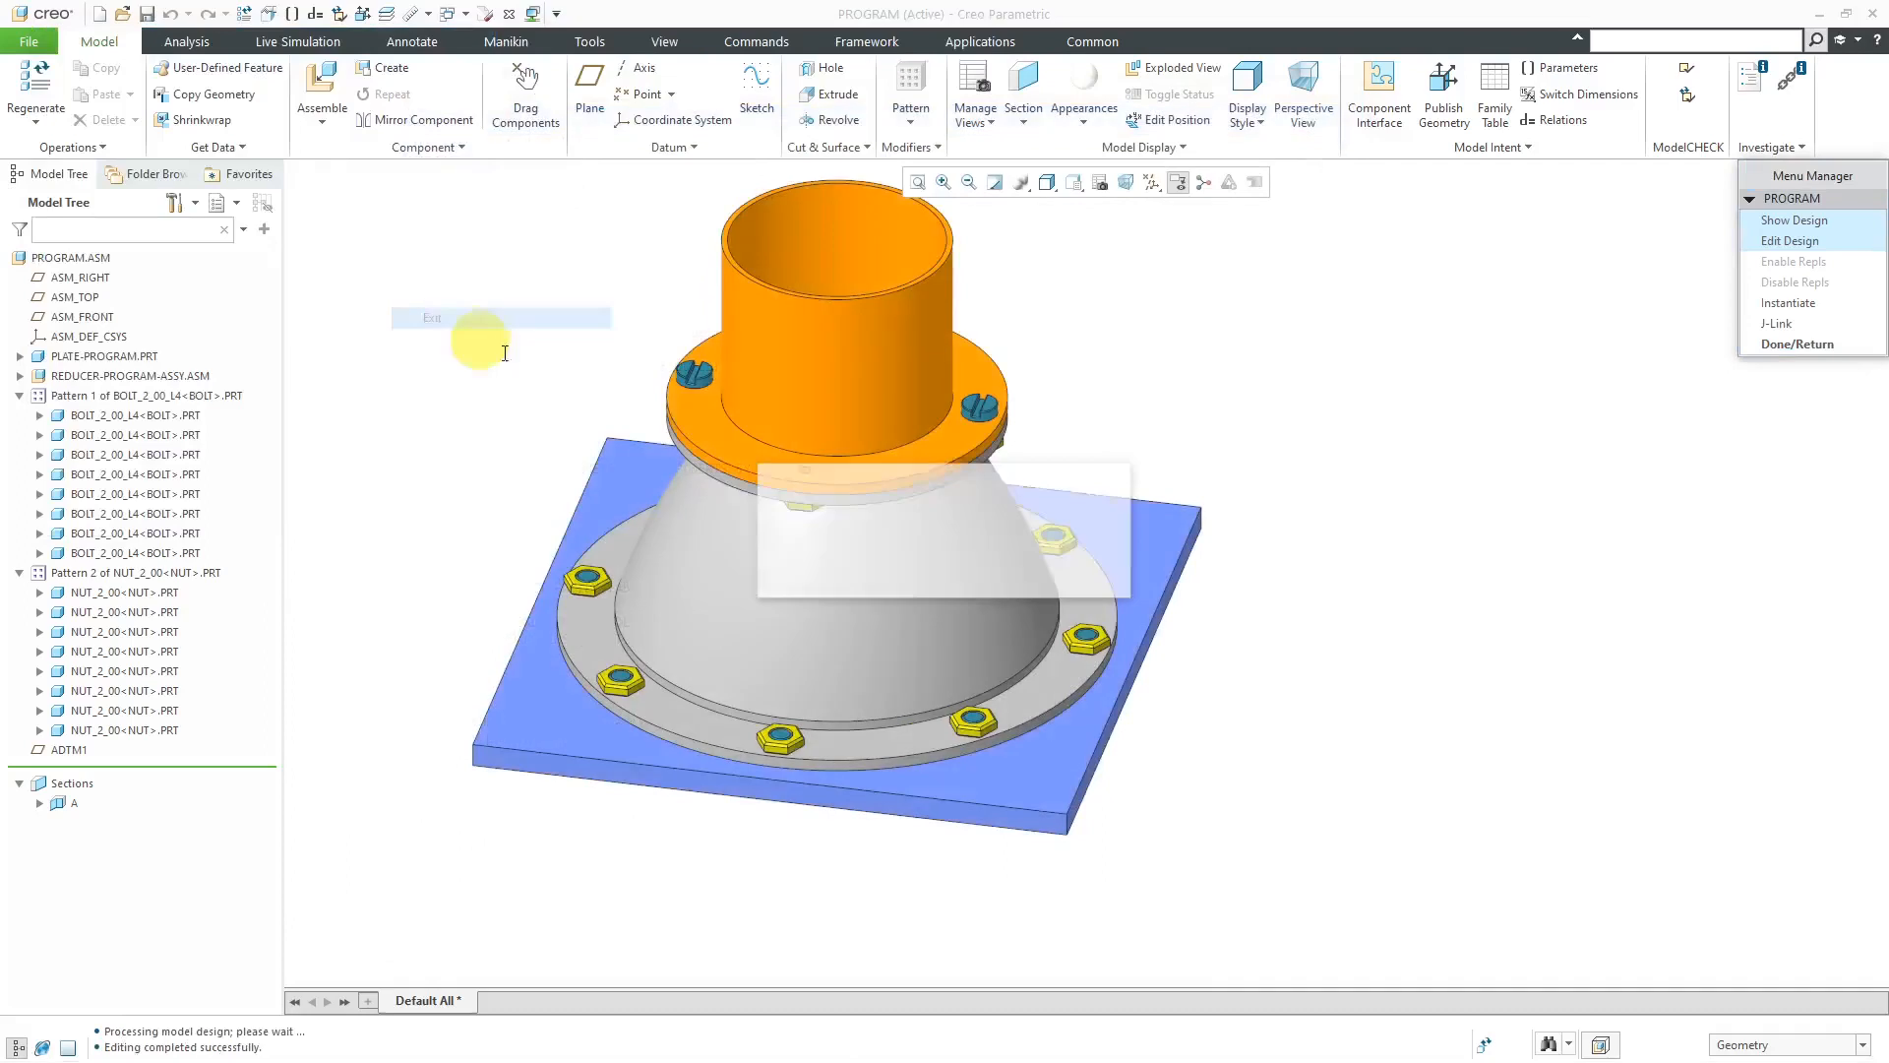
left_click(1027, 576)
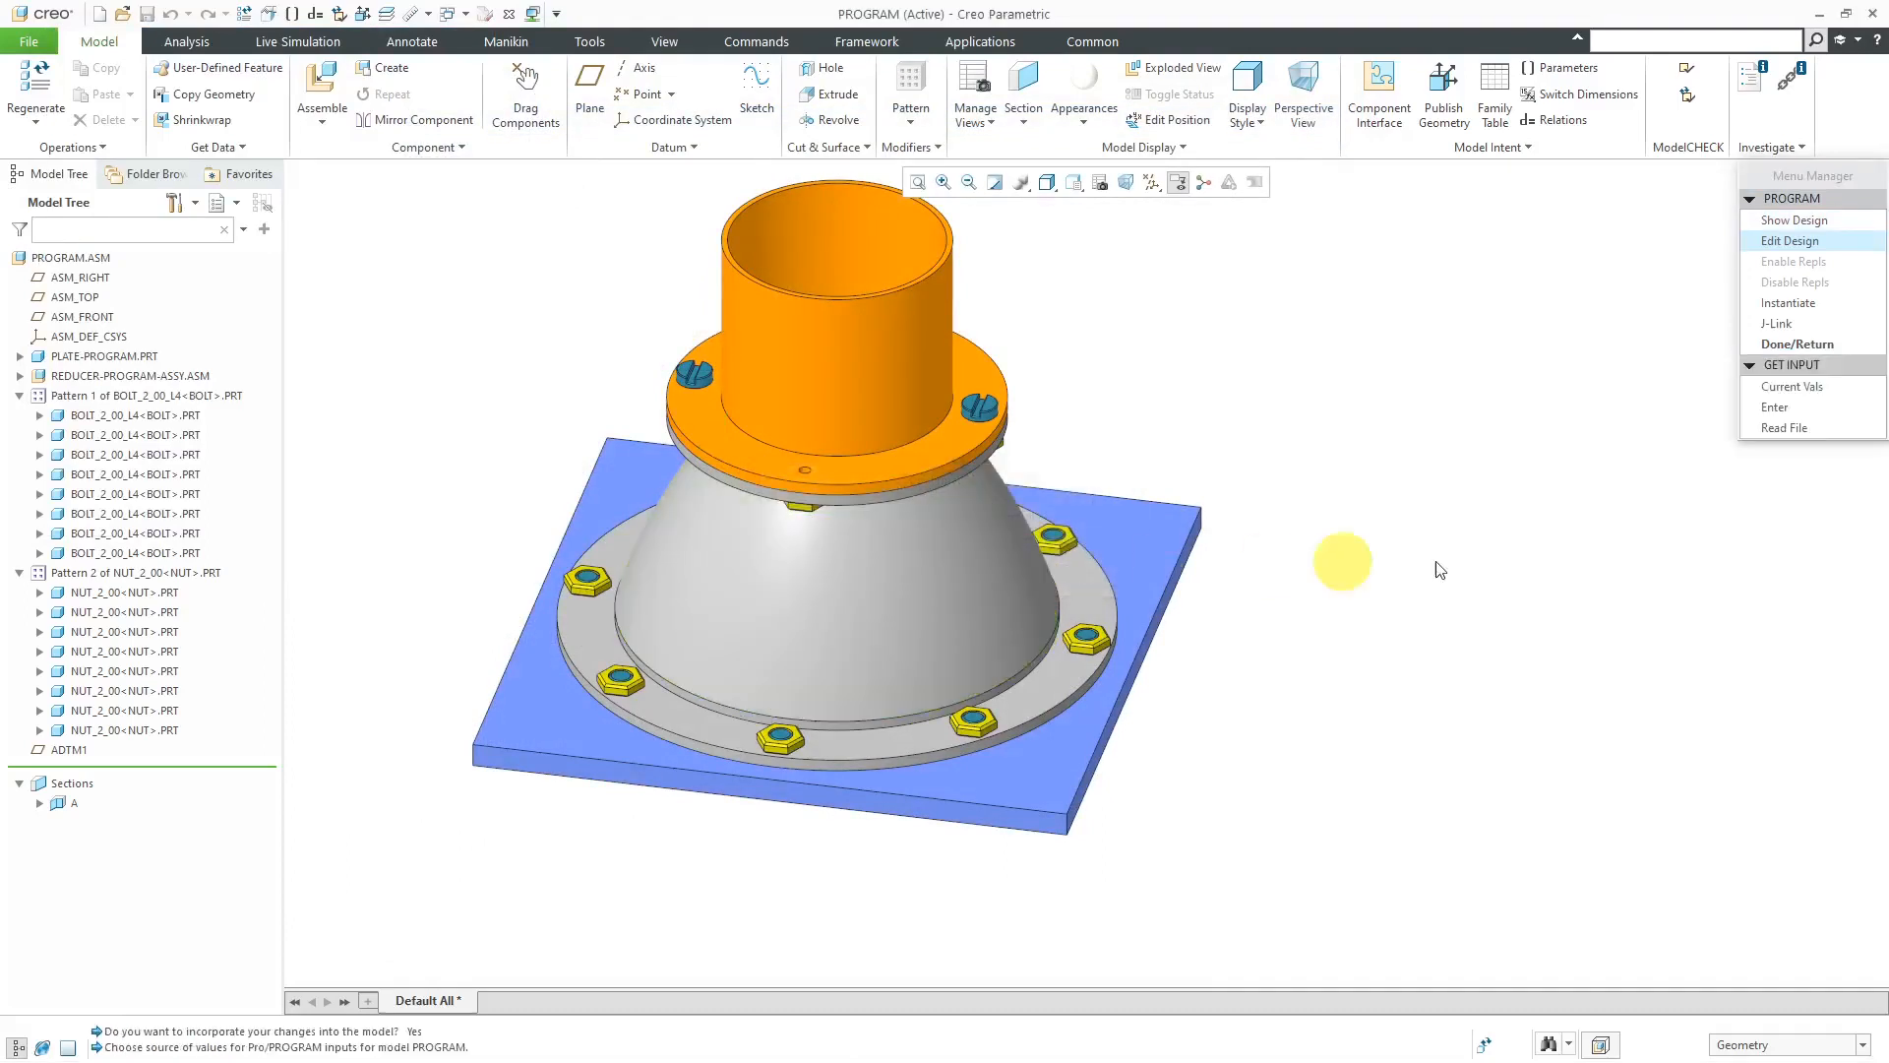
Decline re-editing the program and check the assembly's parameters for the bolt and nut names.
left_click(1555, 69)
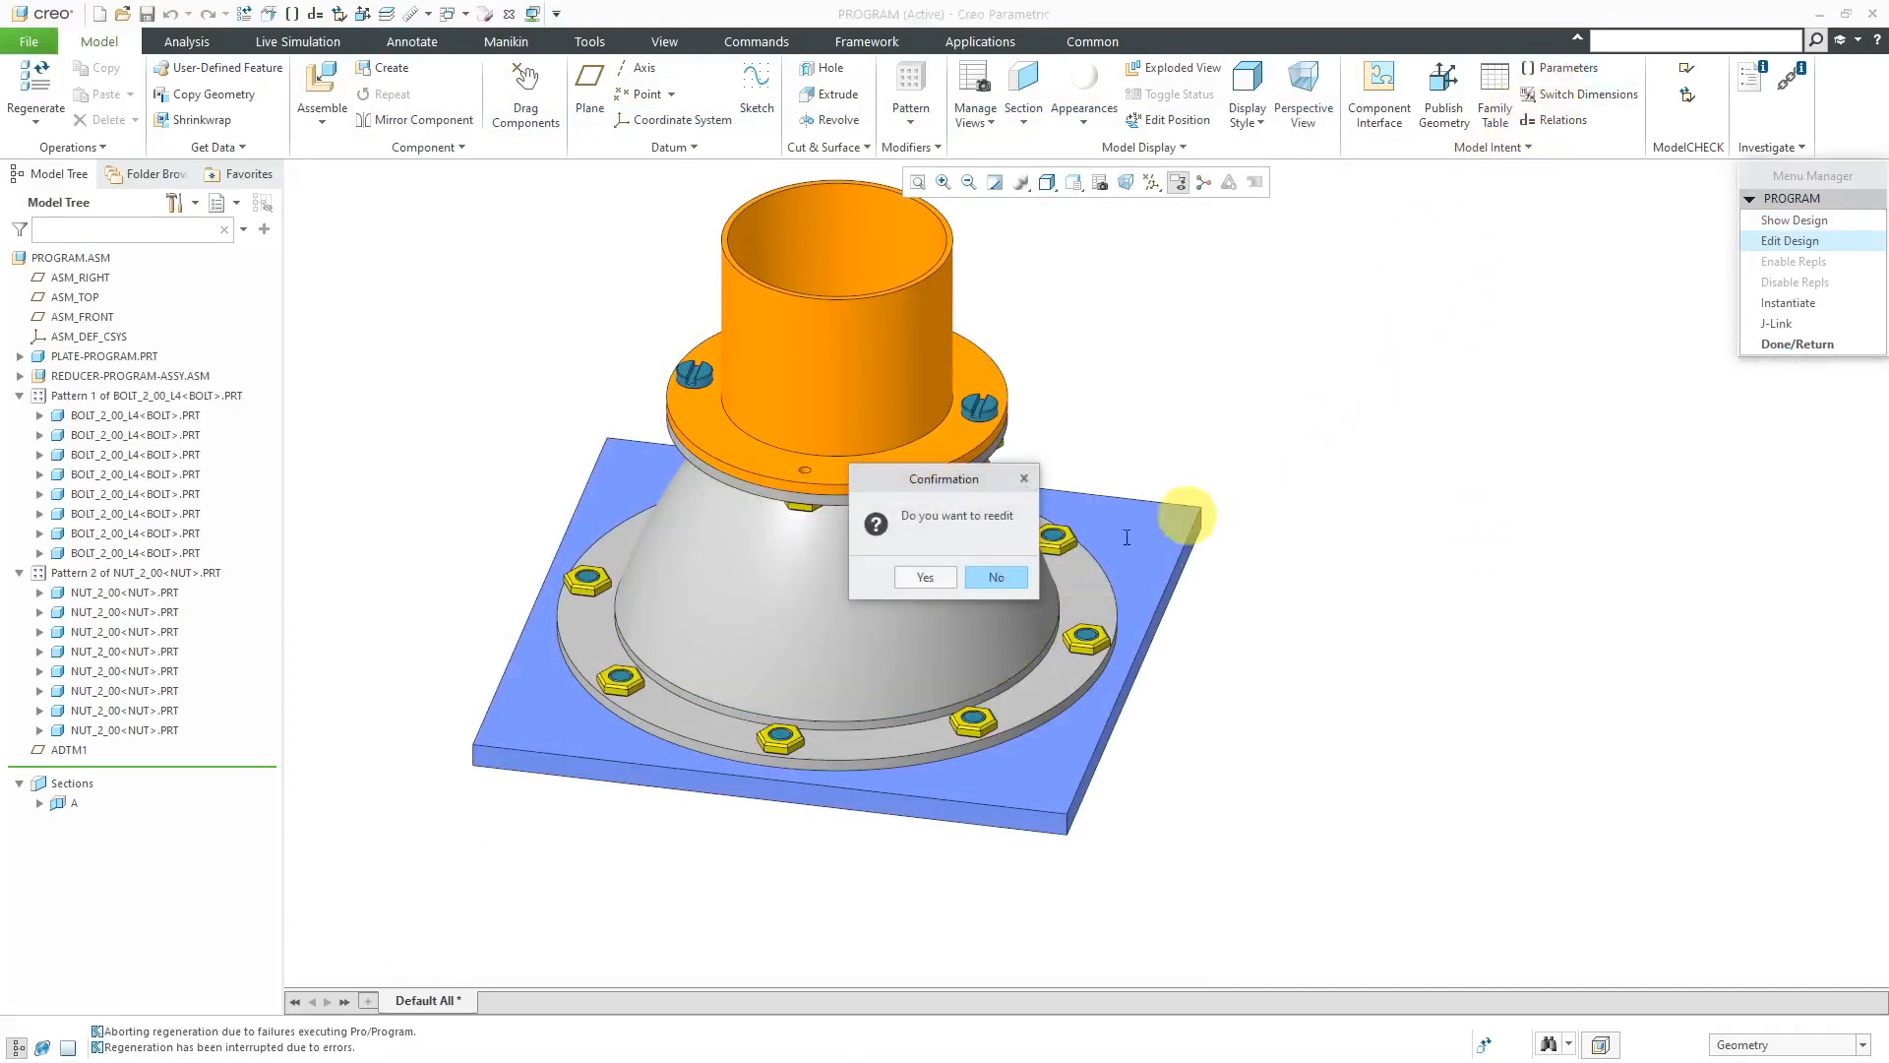
left_click(996, 576)
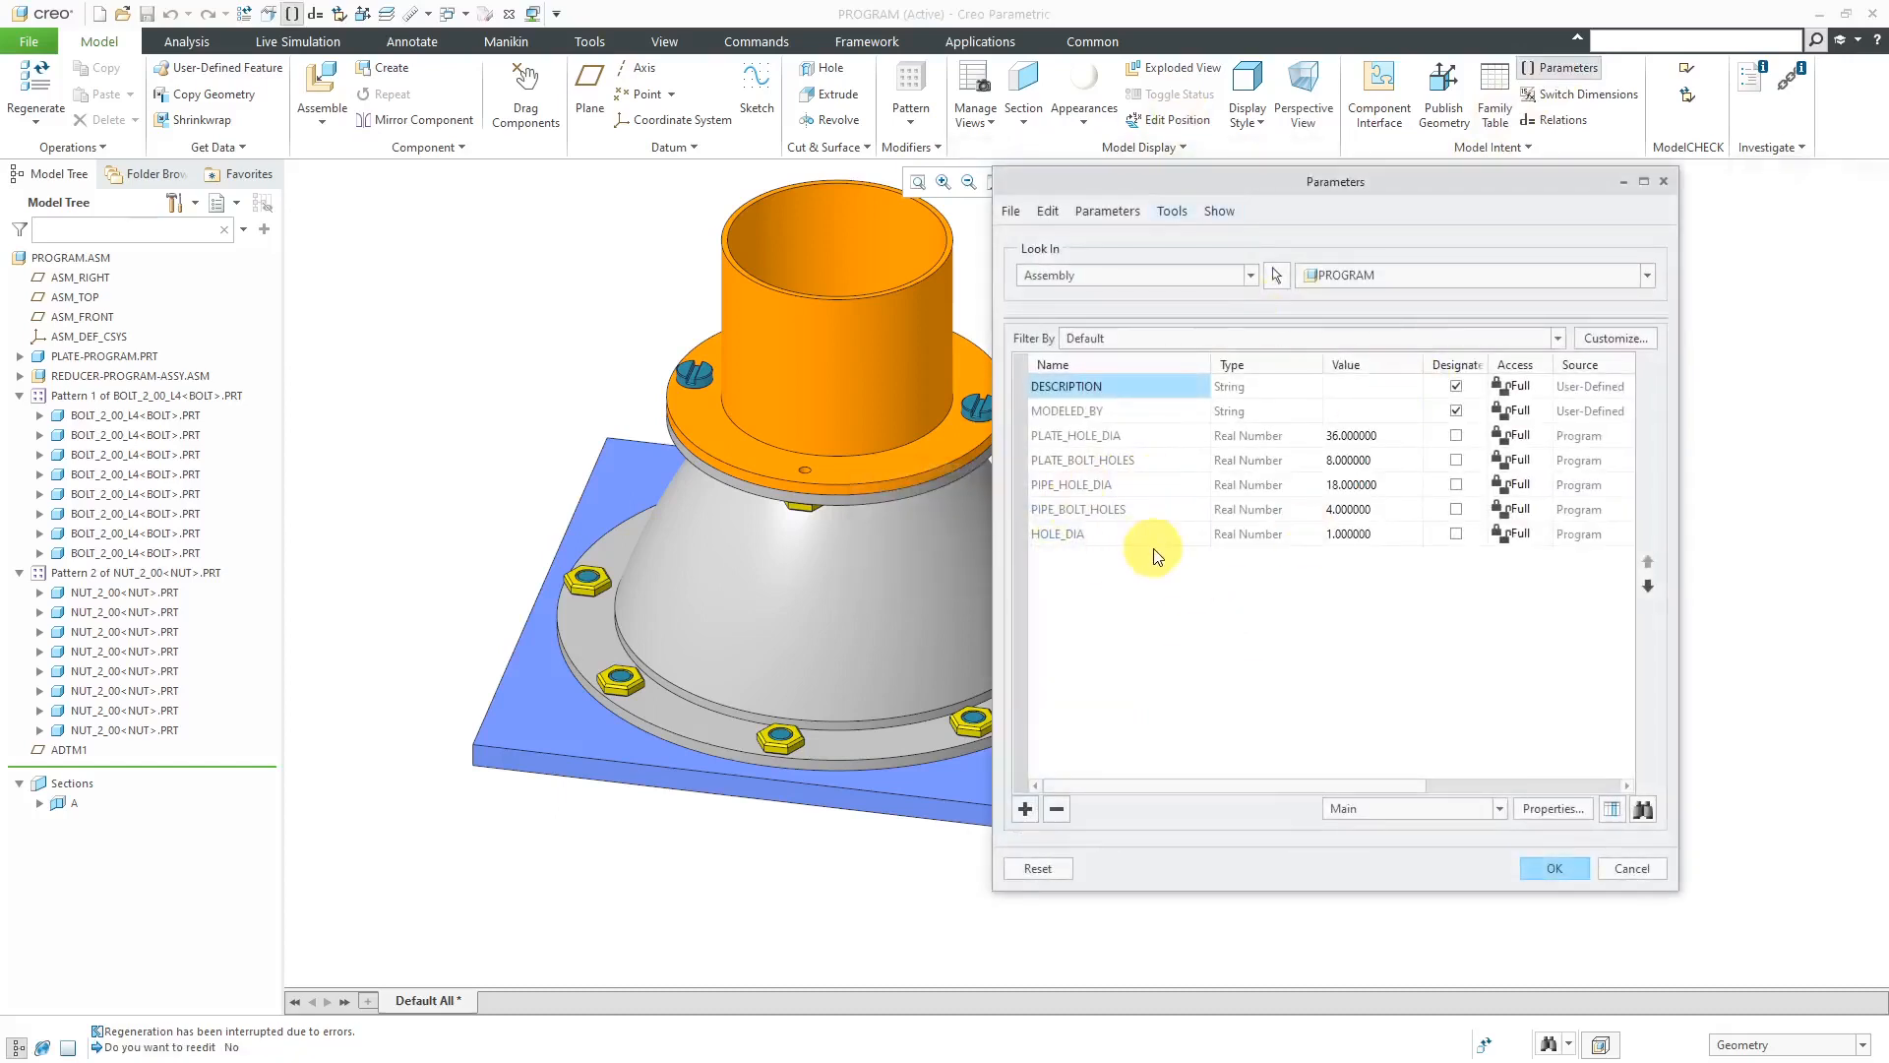
left_click(1558, 872)
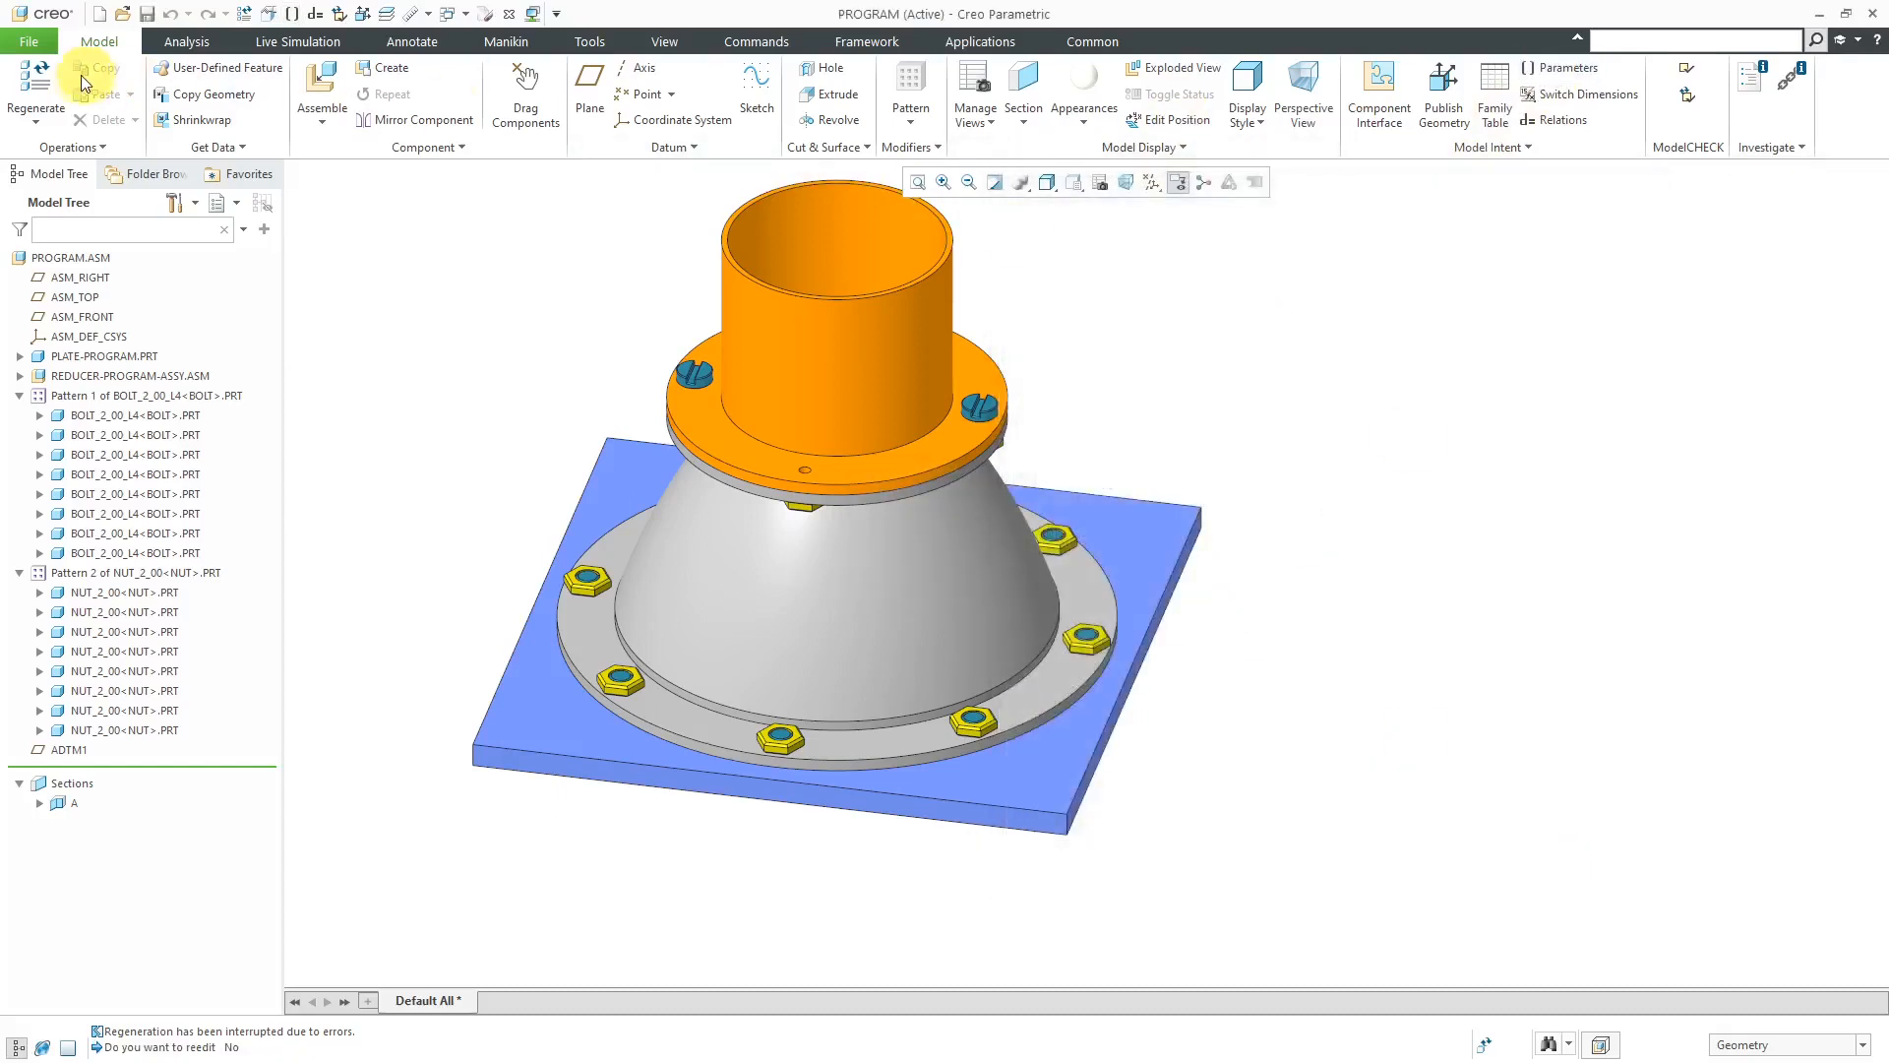
Regenerate the assembly and its reducer subassembly with current input values, and recheck the assembly's parameters.
left_click(35, 83)
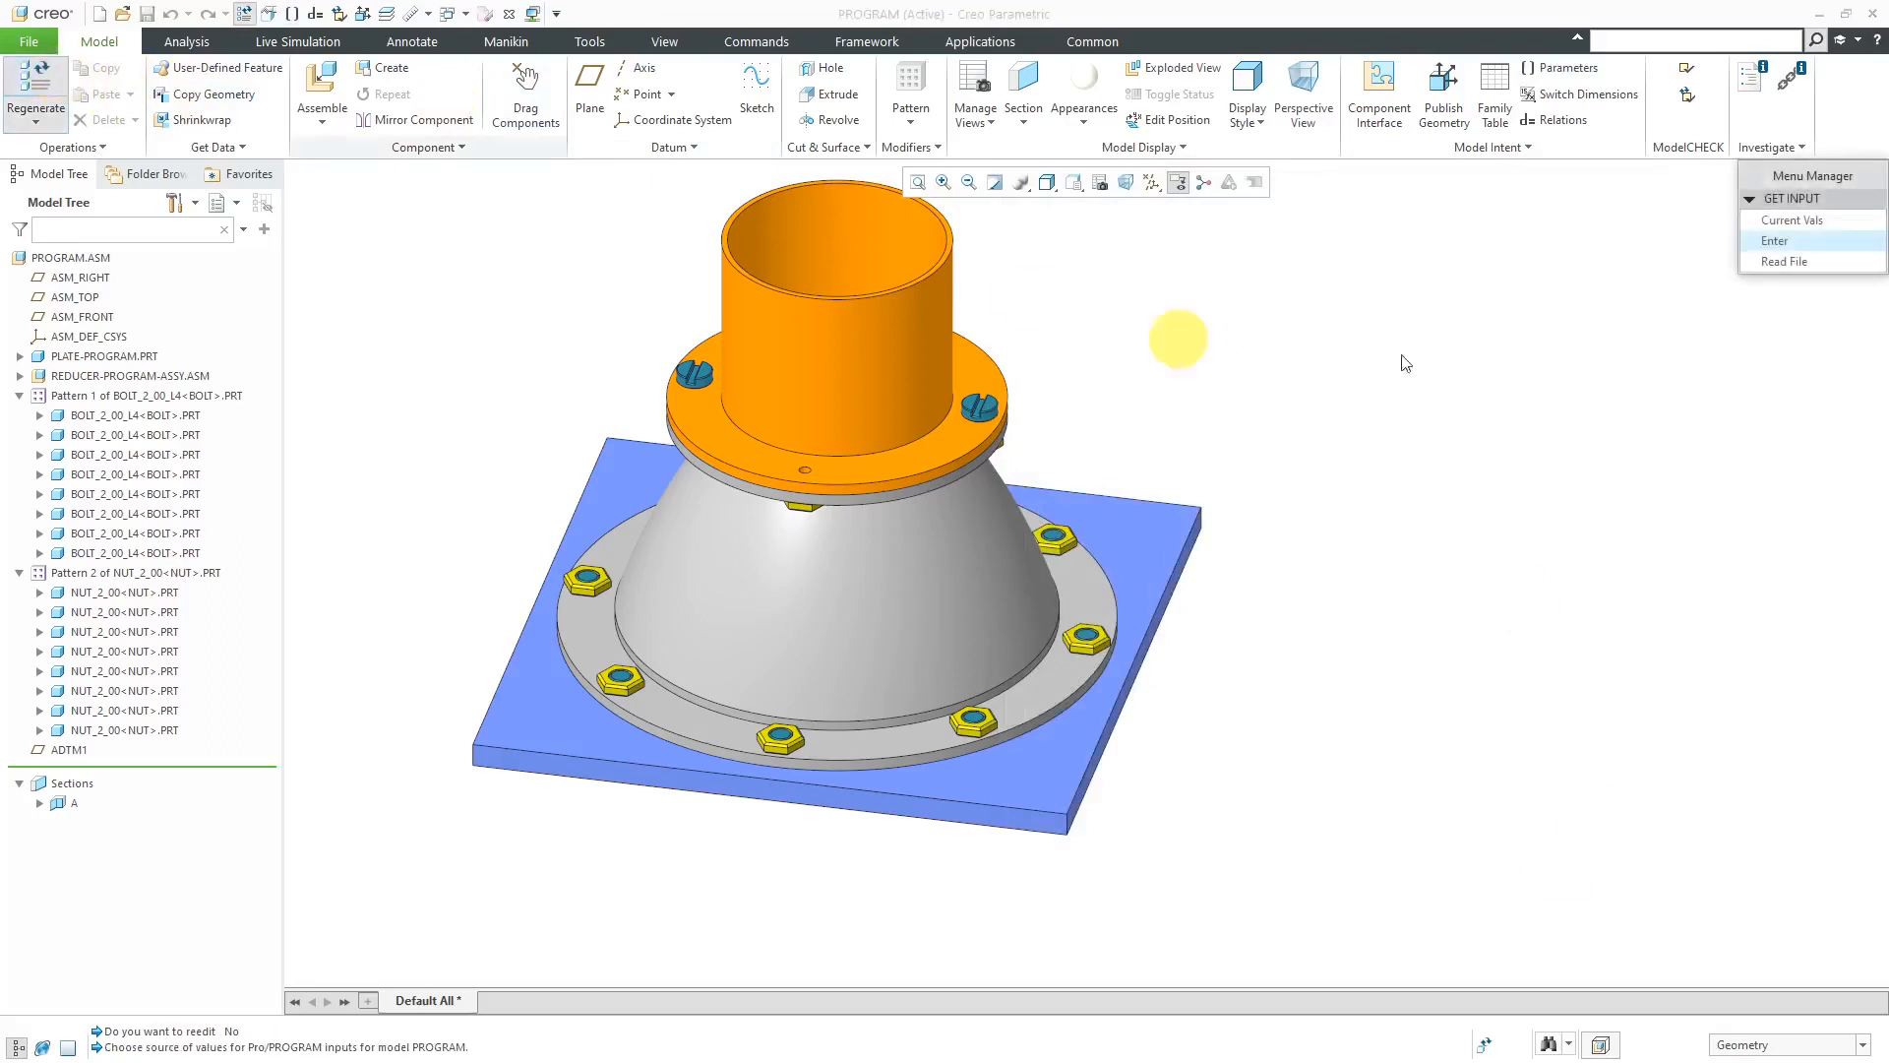
left_click(1783, 221)
left_click(1776, 222)
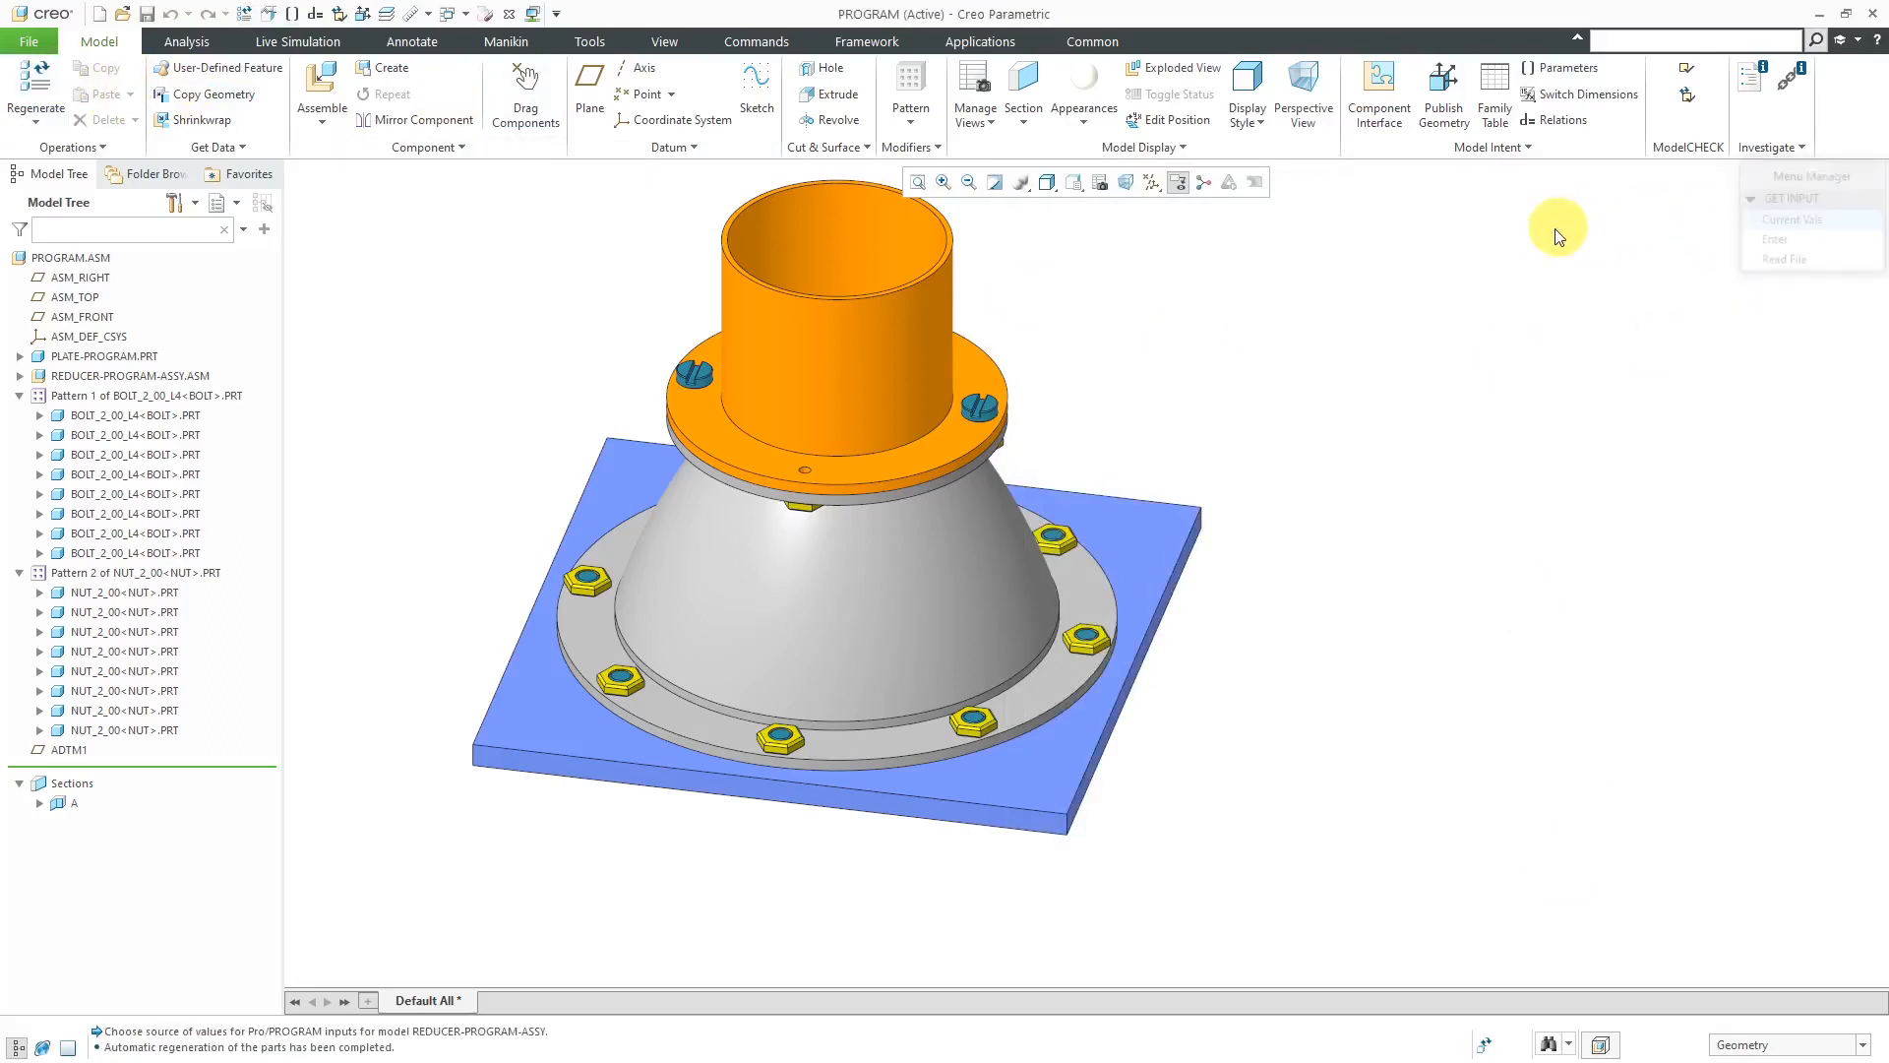
left_click(1564, 68)
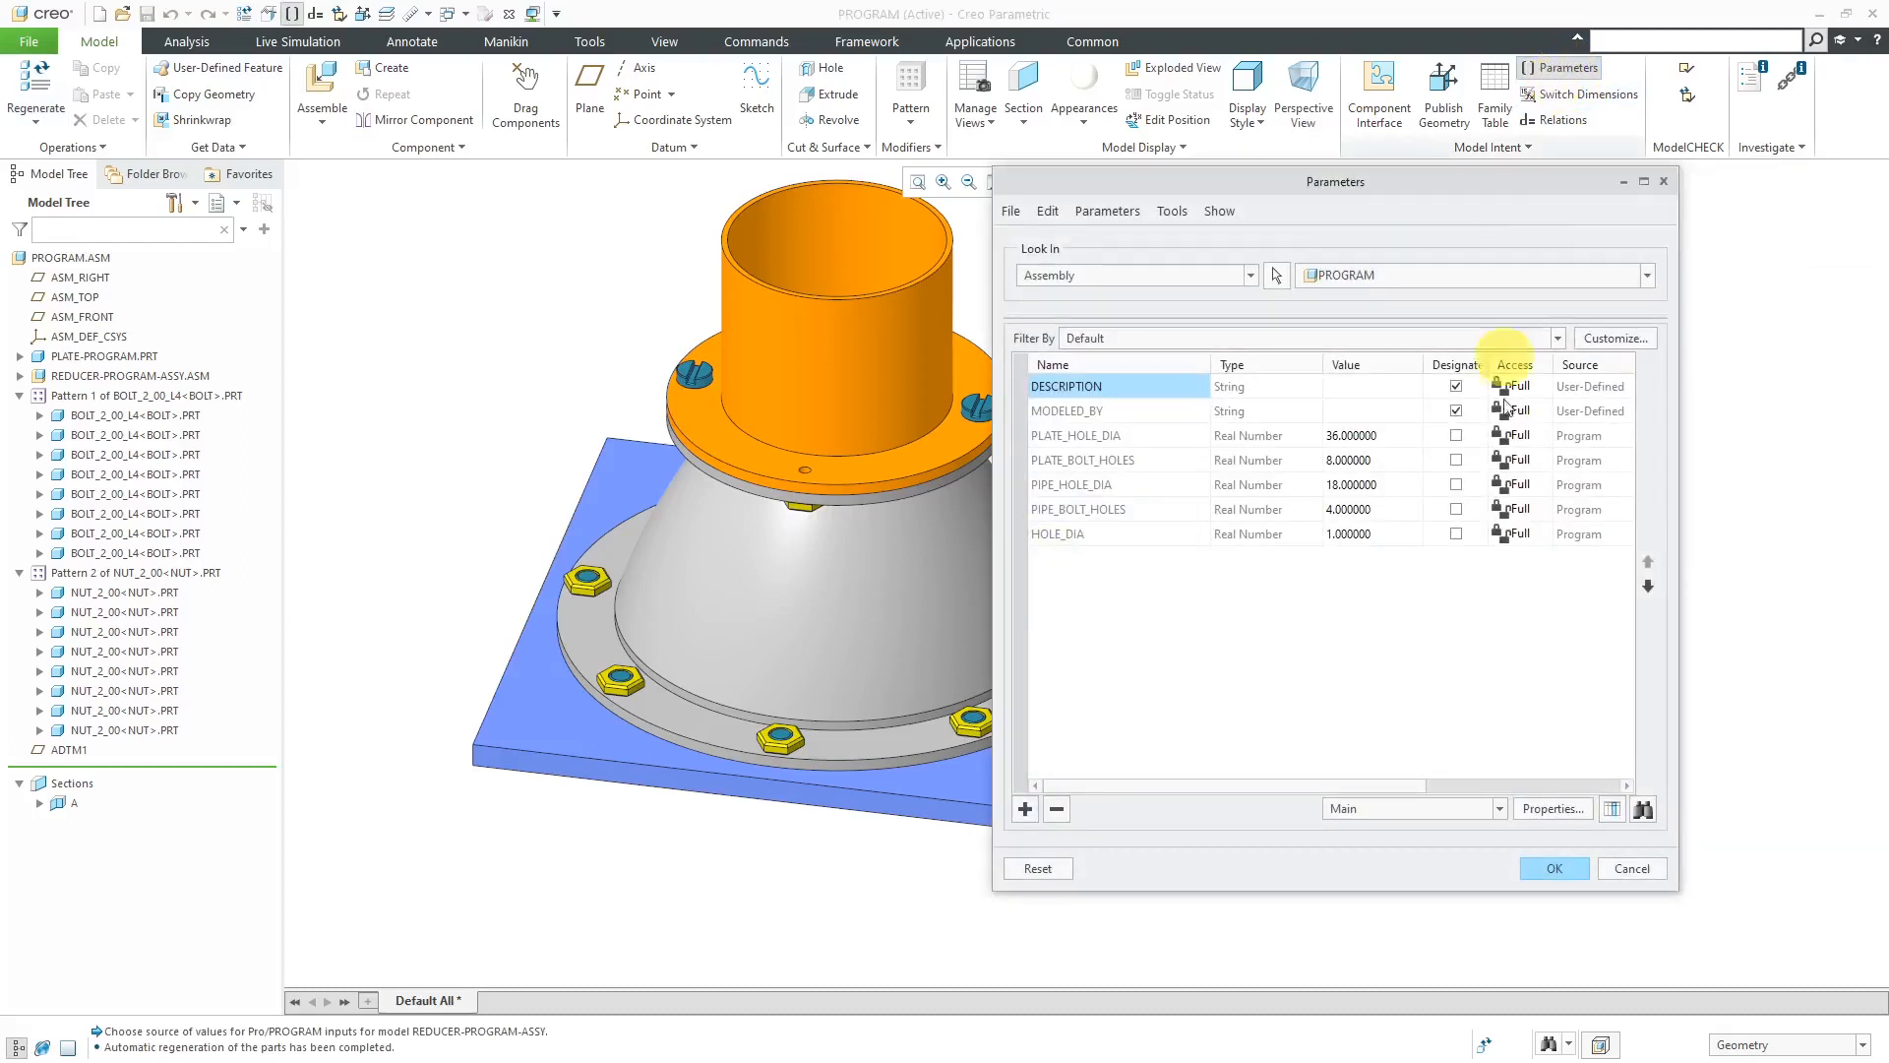
left_click(1555, 868)
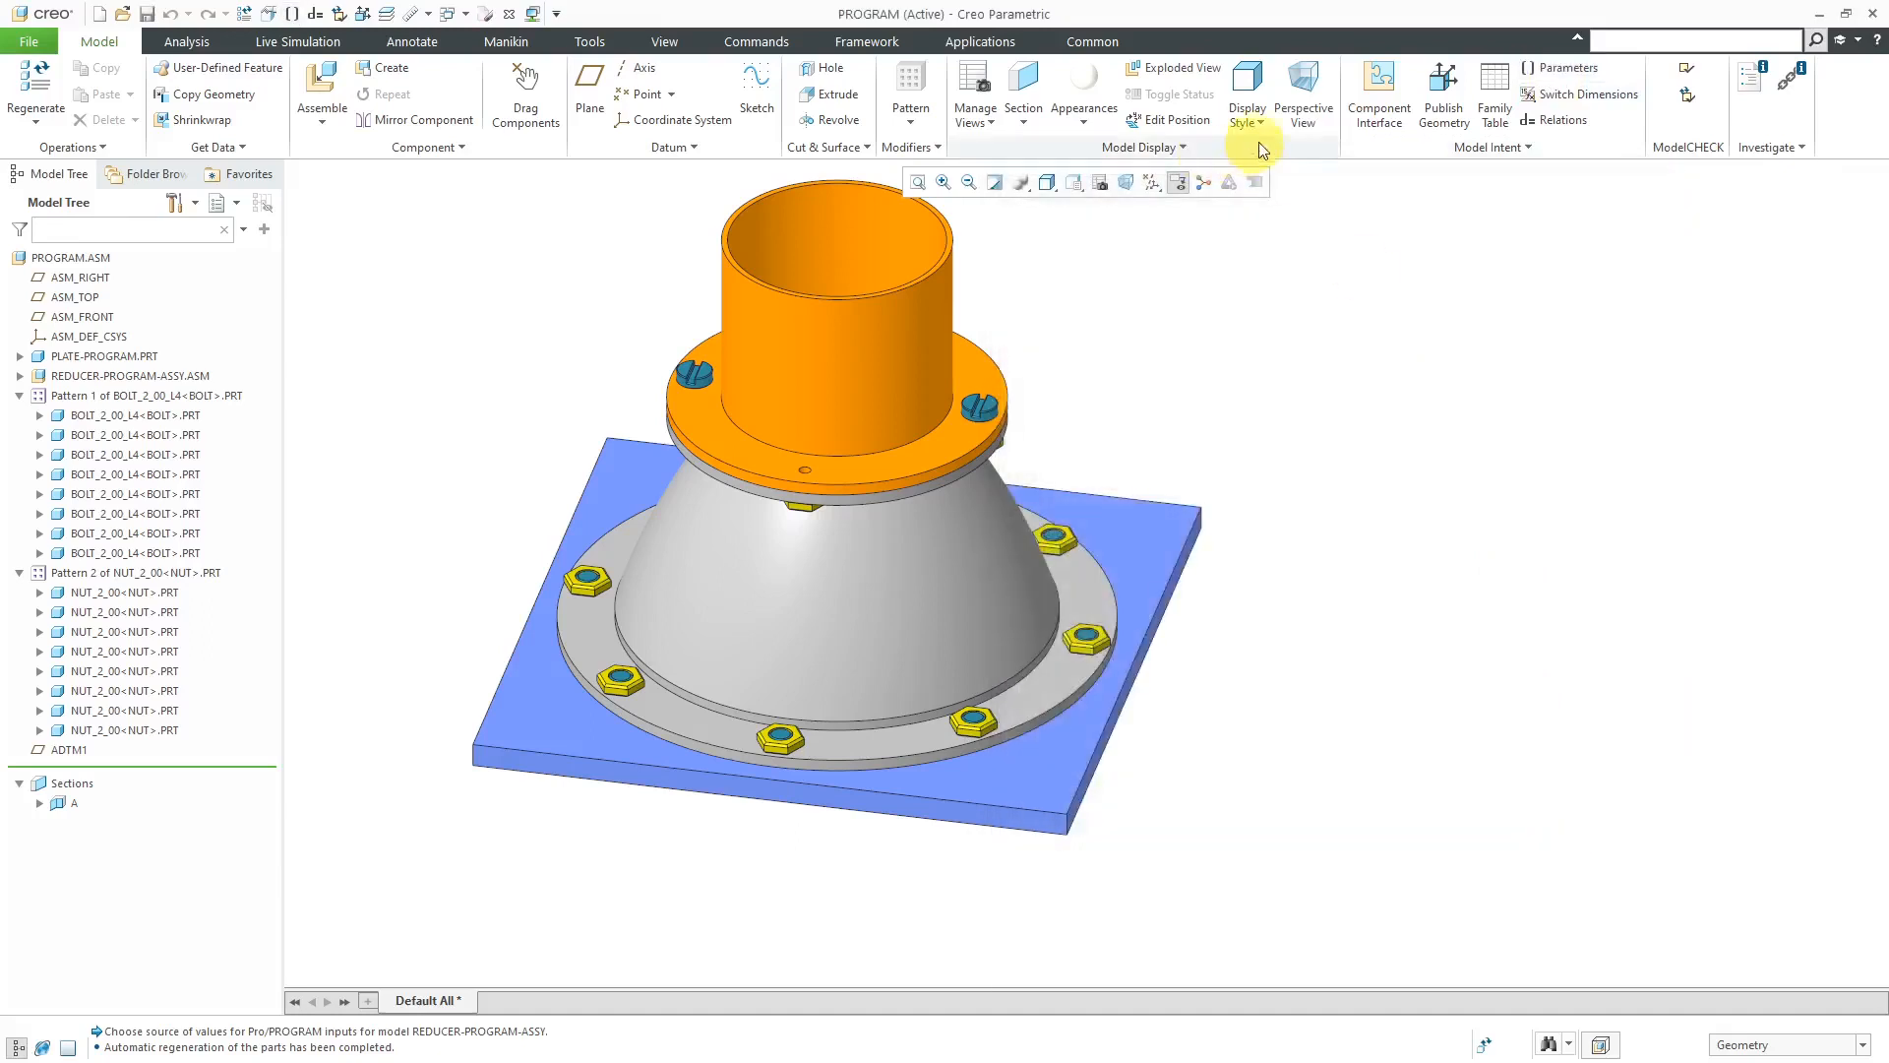
Open the assembly's program design for editing again, using the version stored in the file.
left_click(1504, 148)
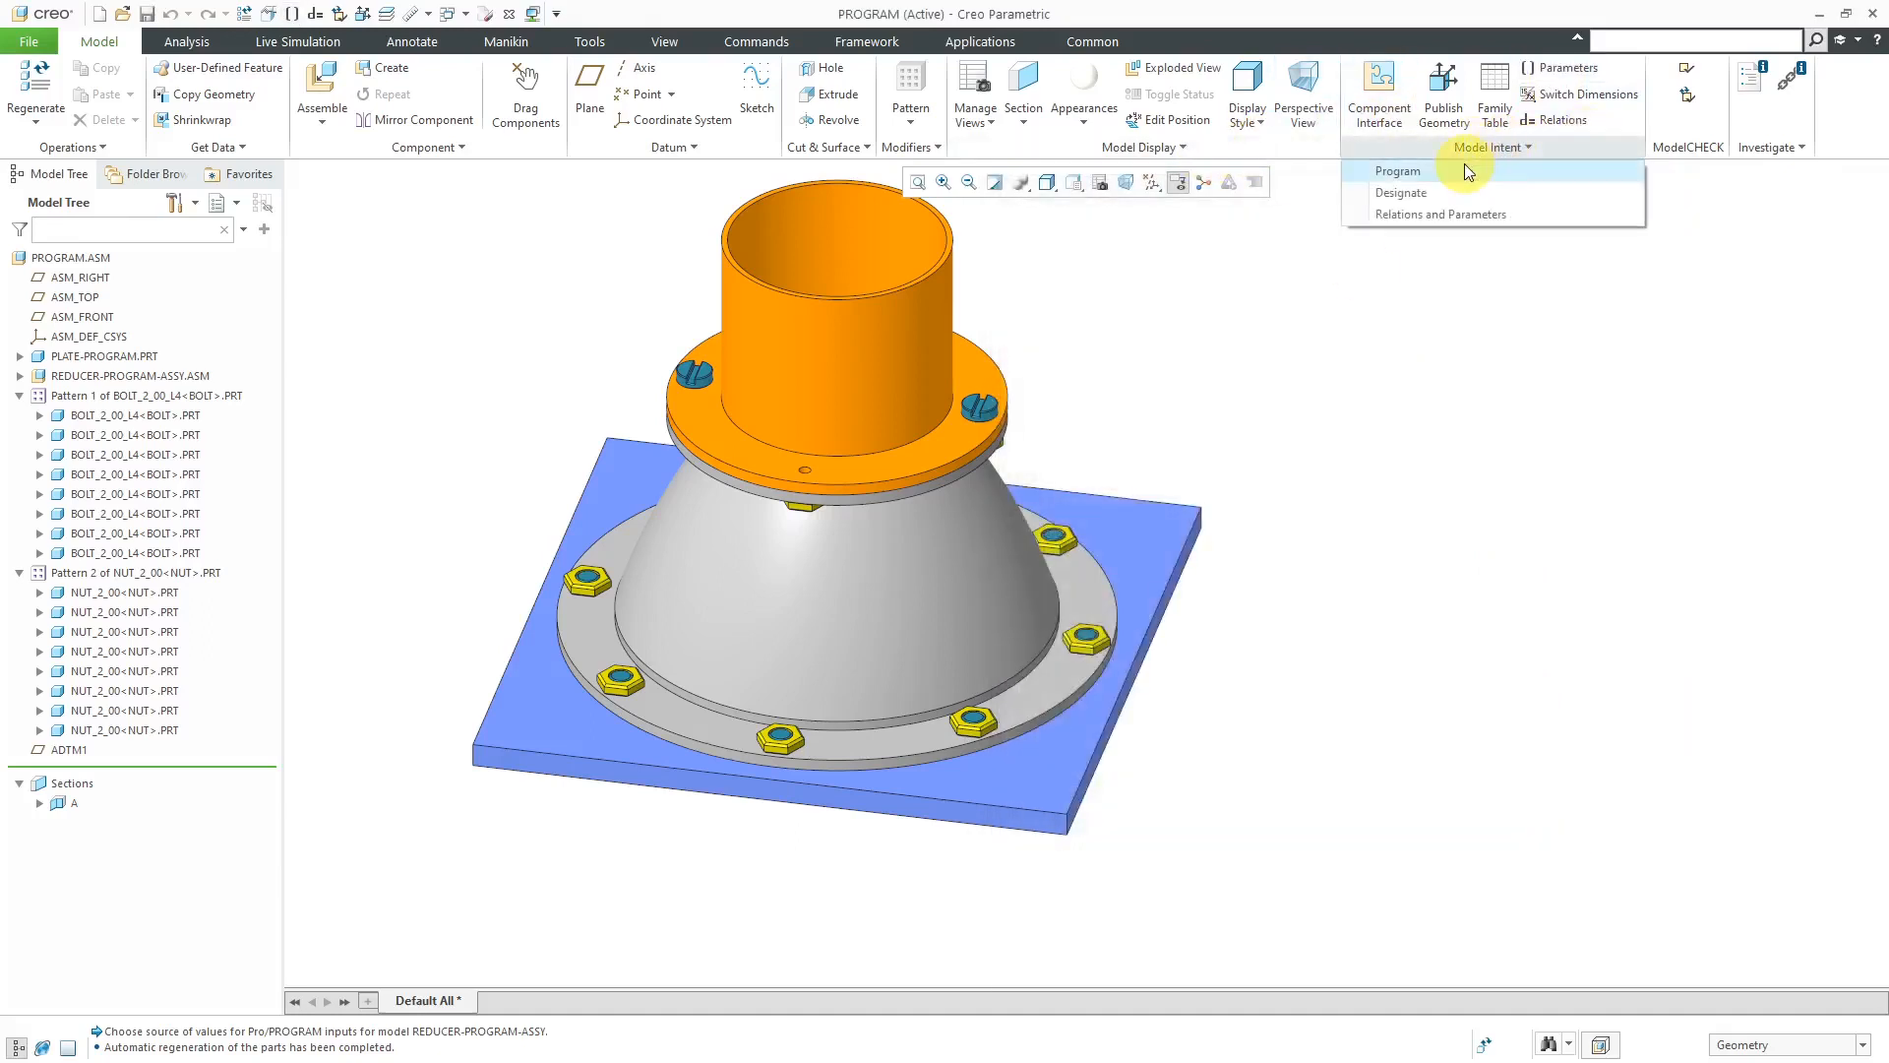
left_click(1463, 170)
left_click(1781, 246)
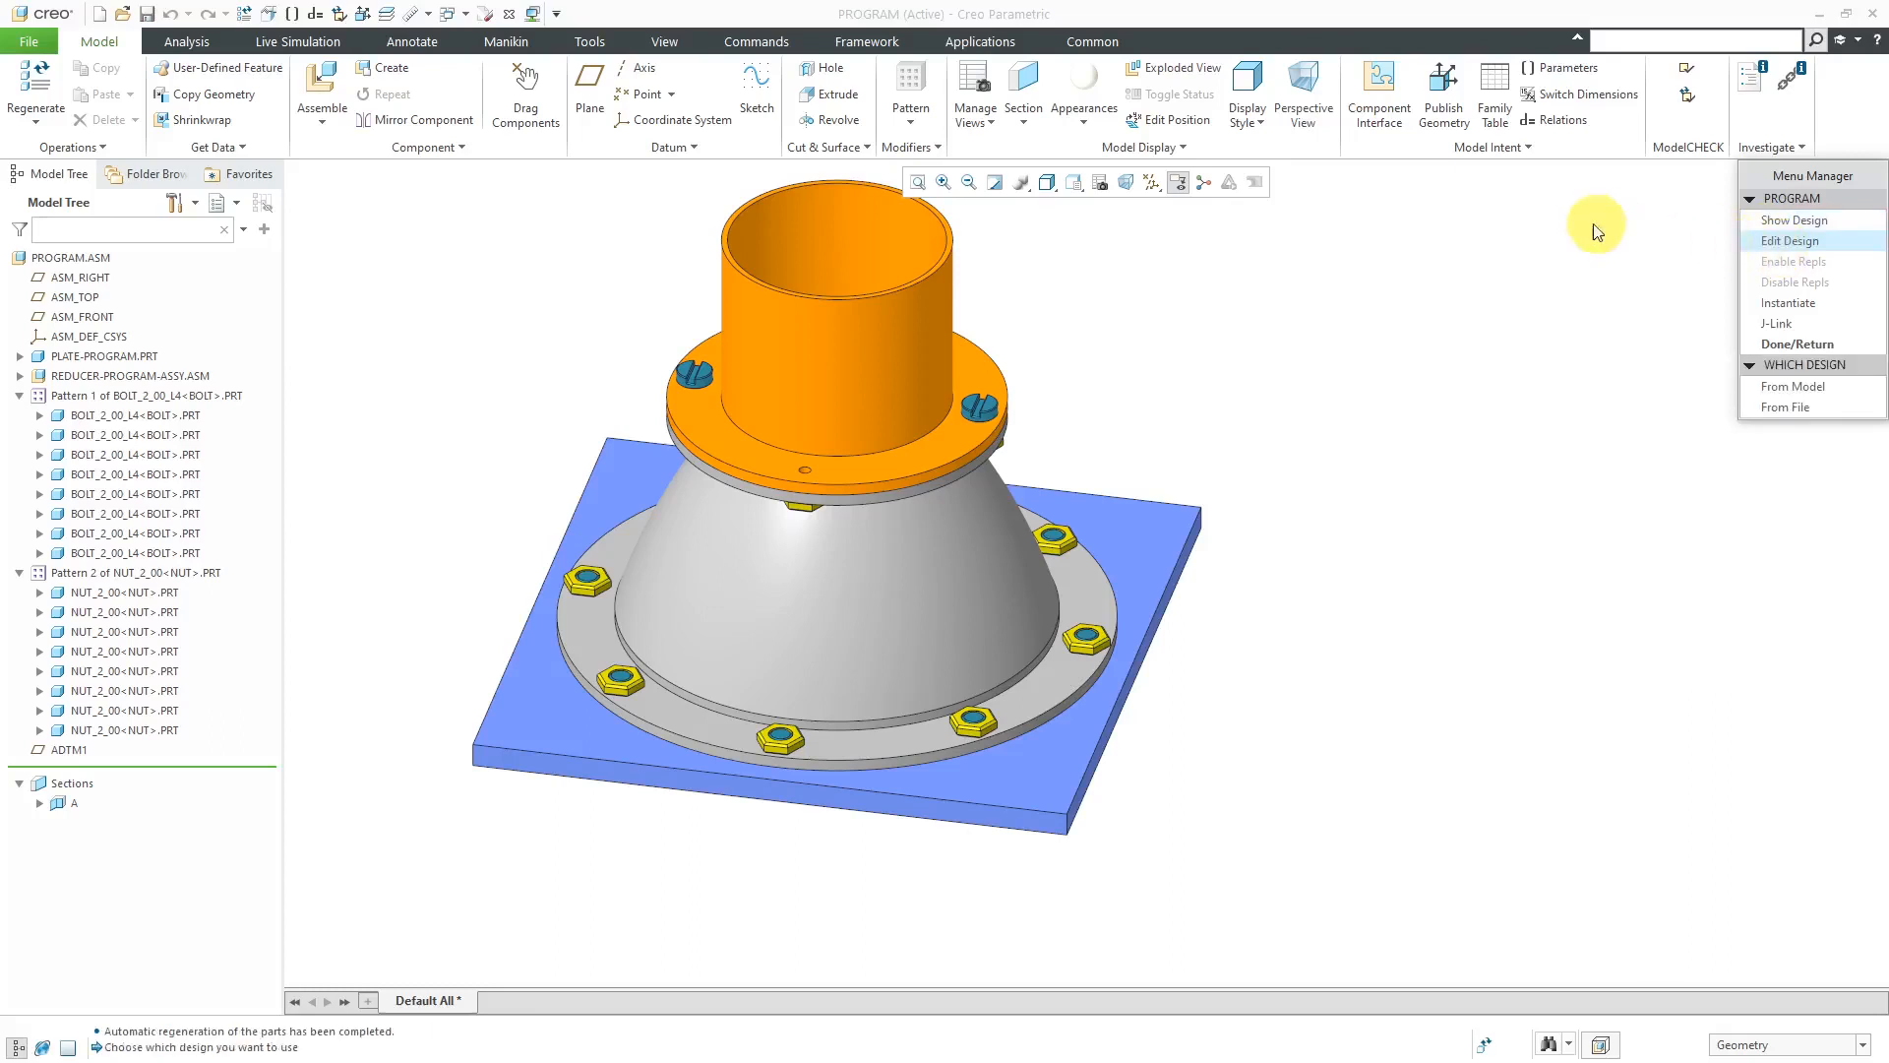
left_click(1780, 410)
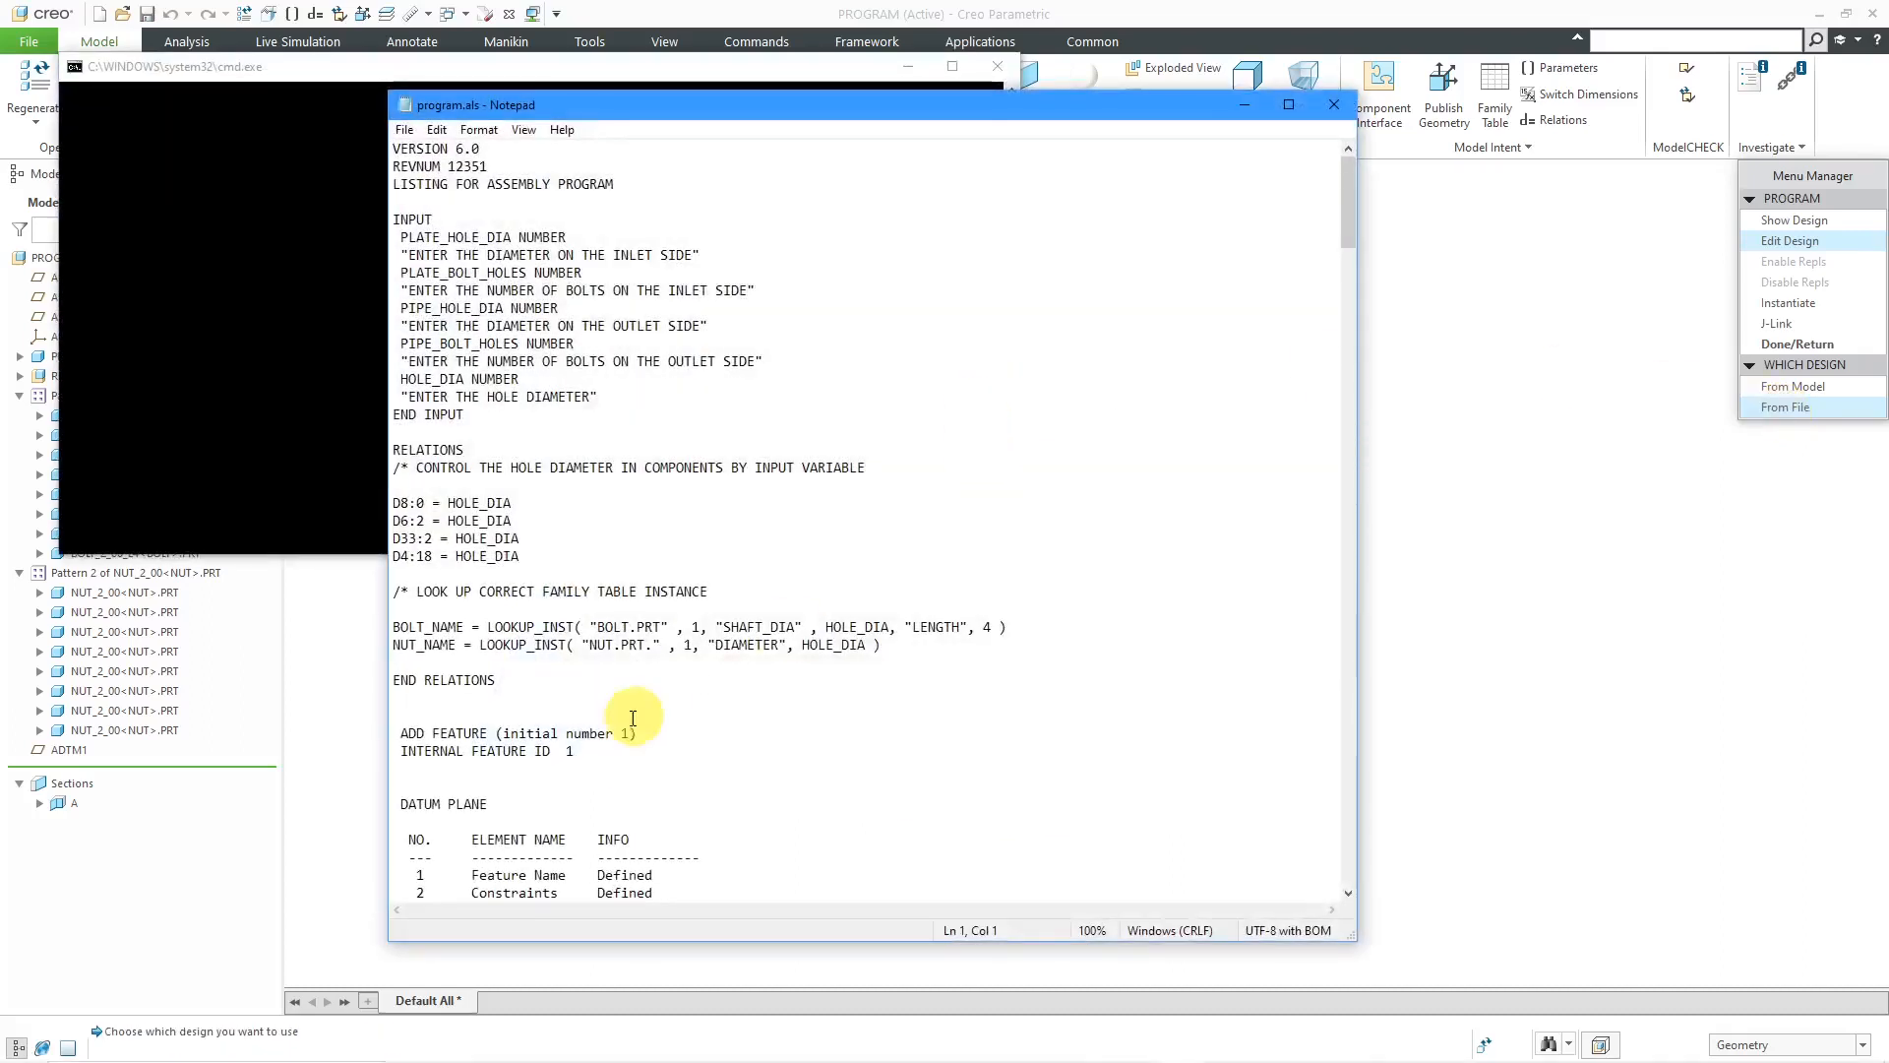
Save and close the program file, incorporate it into the model, and execute the listing despite it being outdated.
left_click(403, 129)
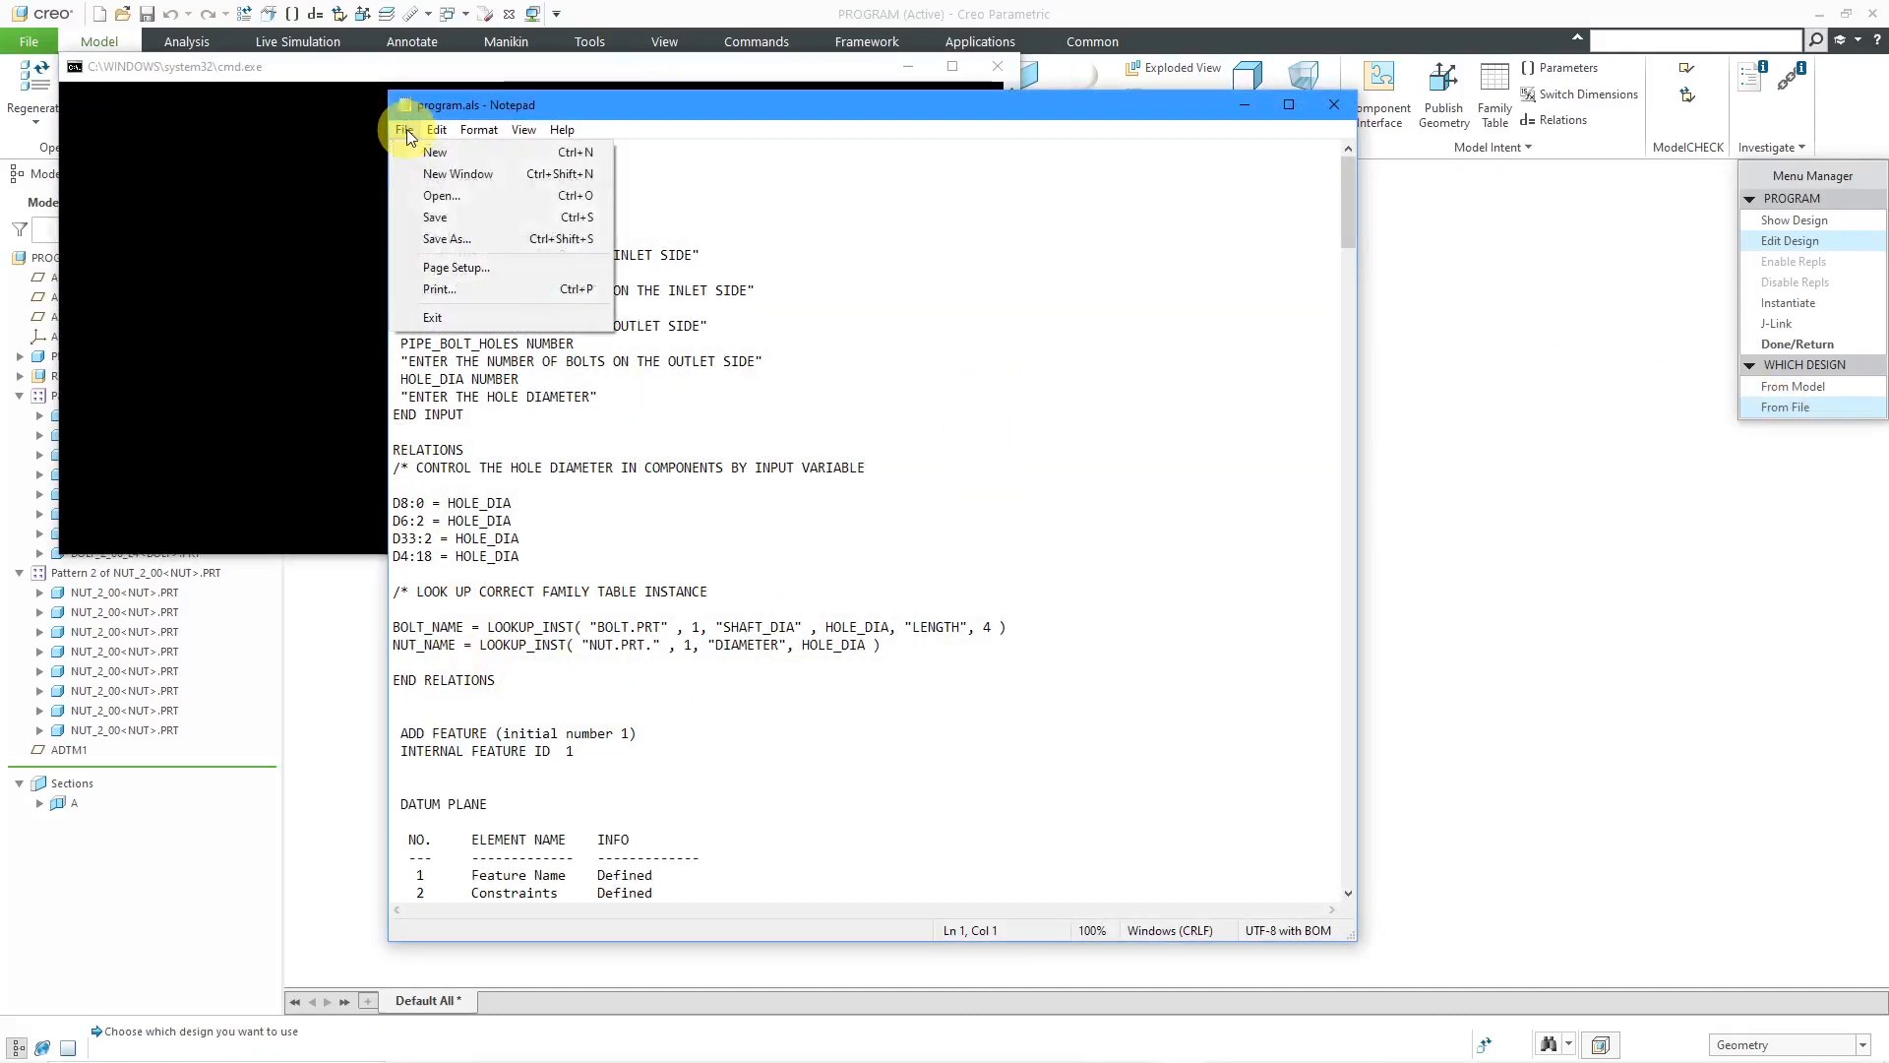
left_click(434, 216)
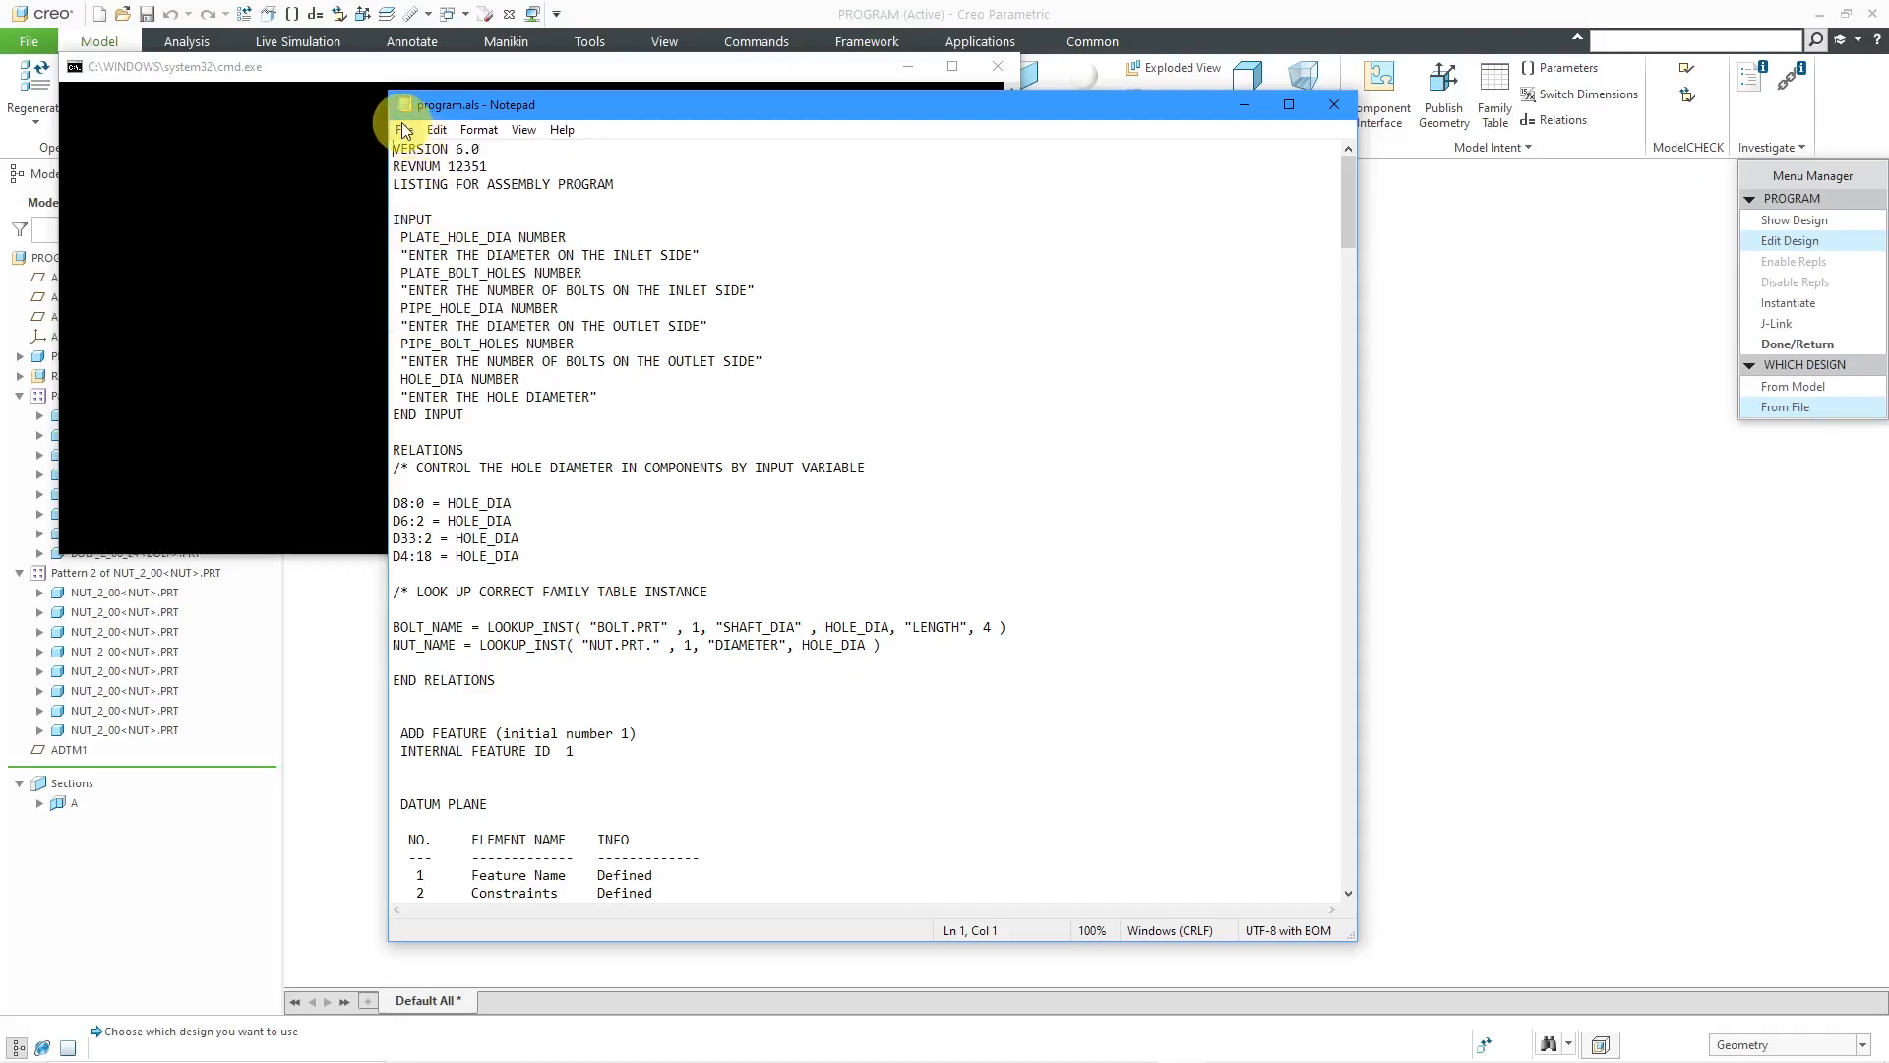
left_click(404, 130)
left_click(445, 311)
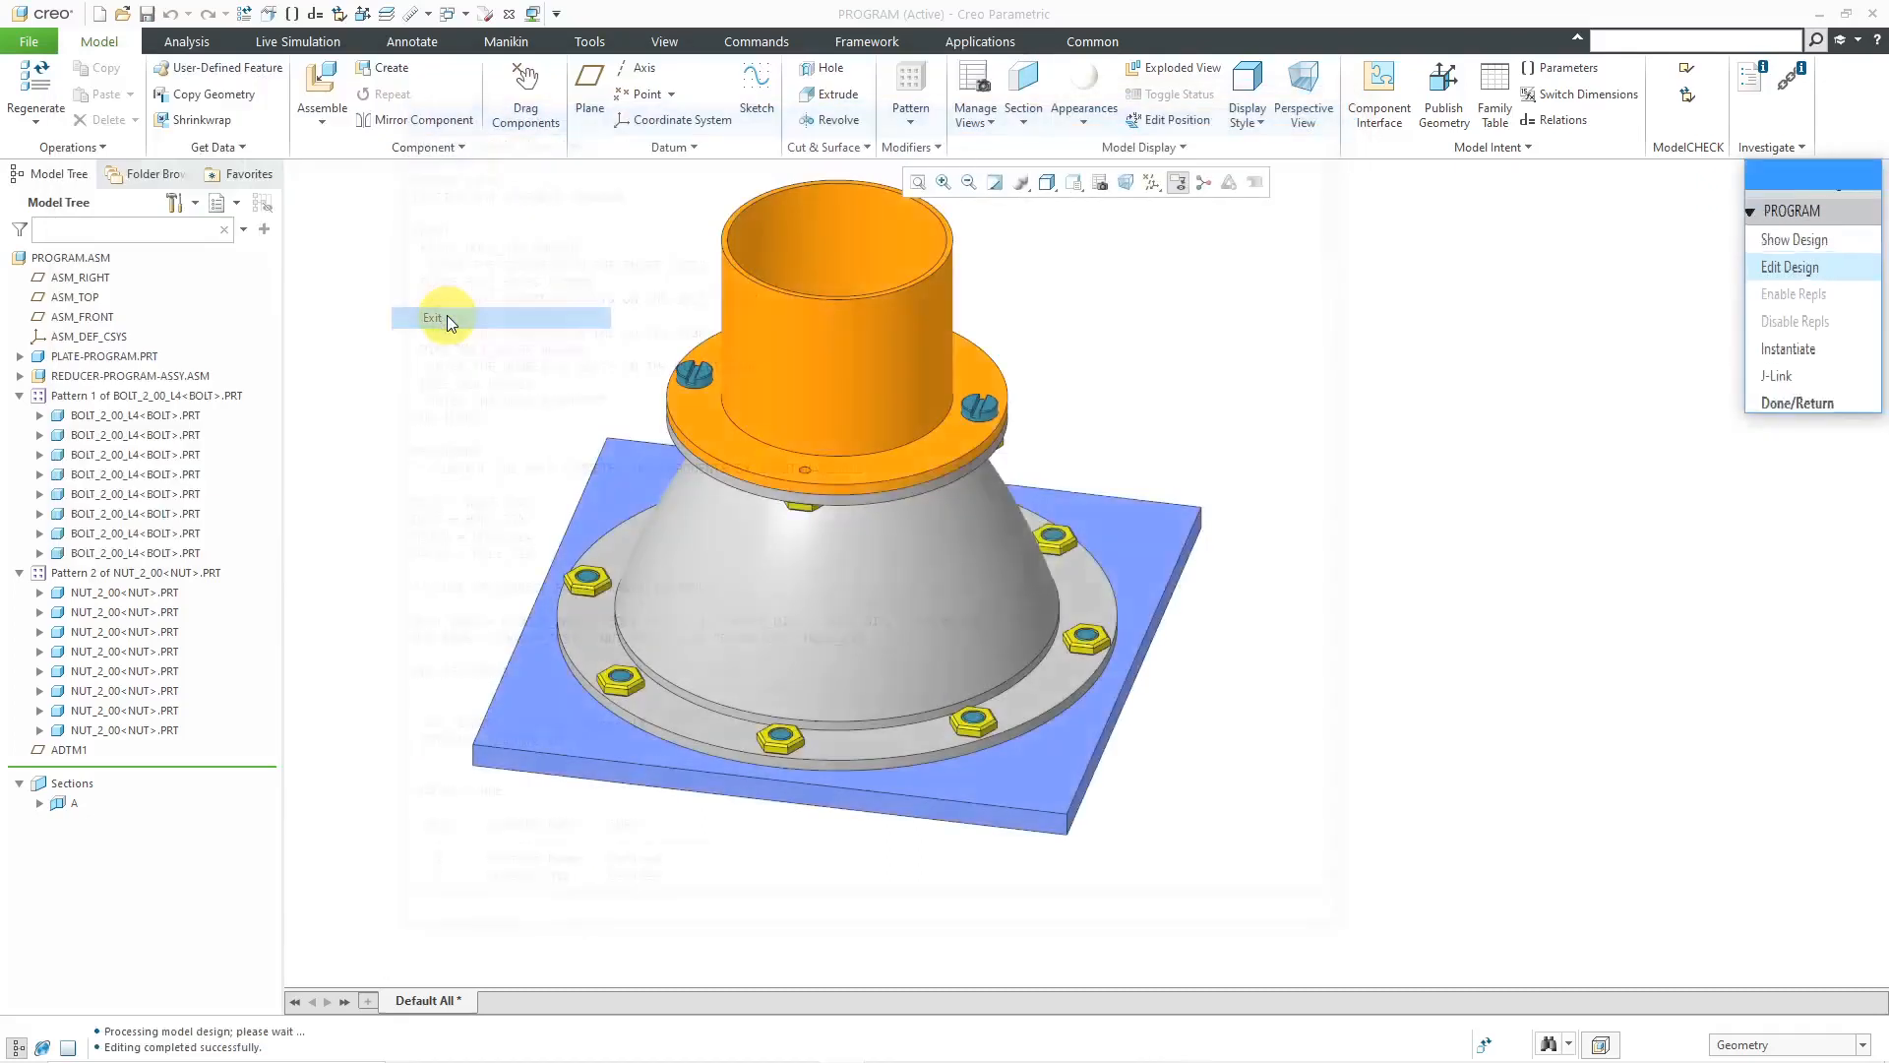
left_click(1033, 581)
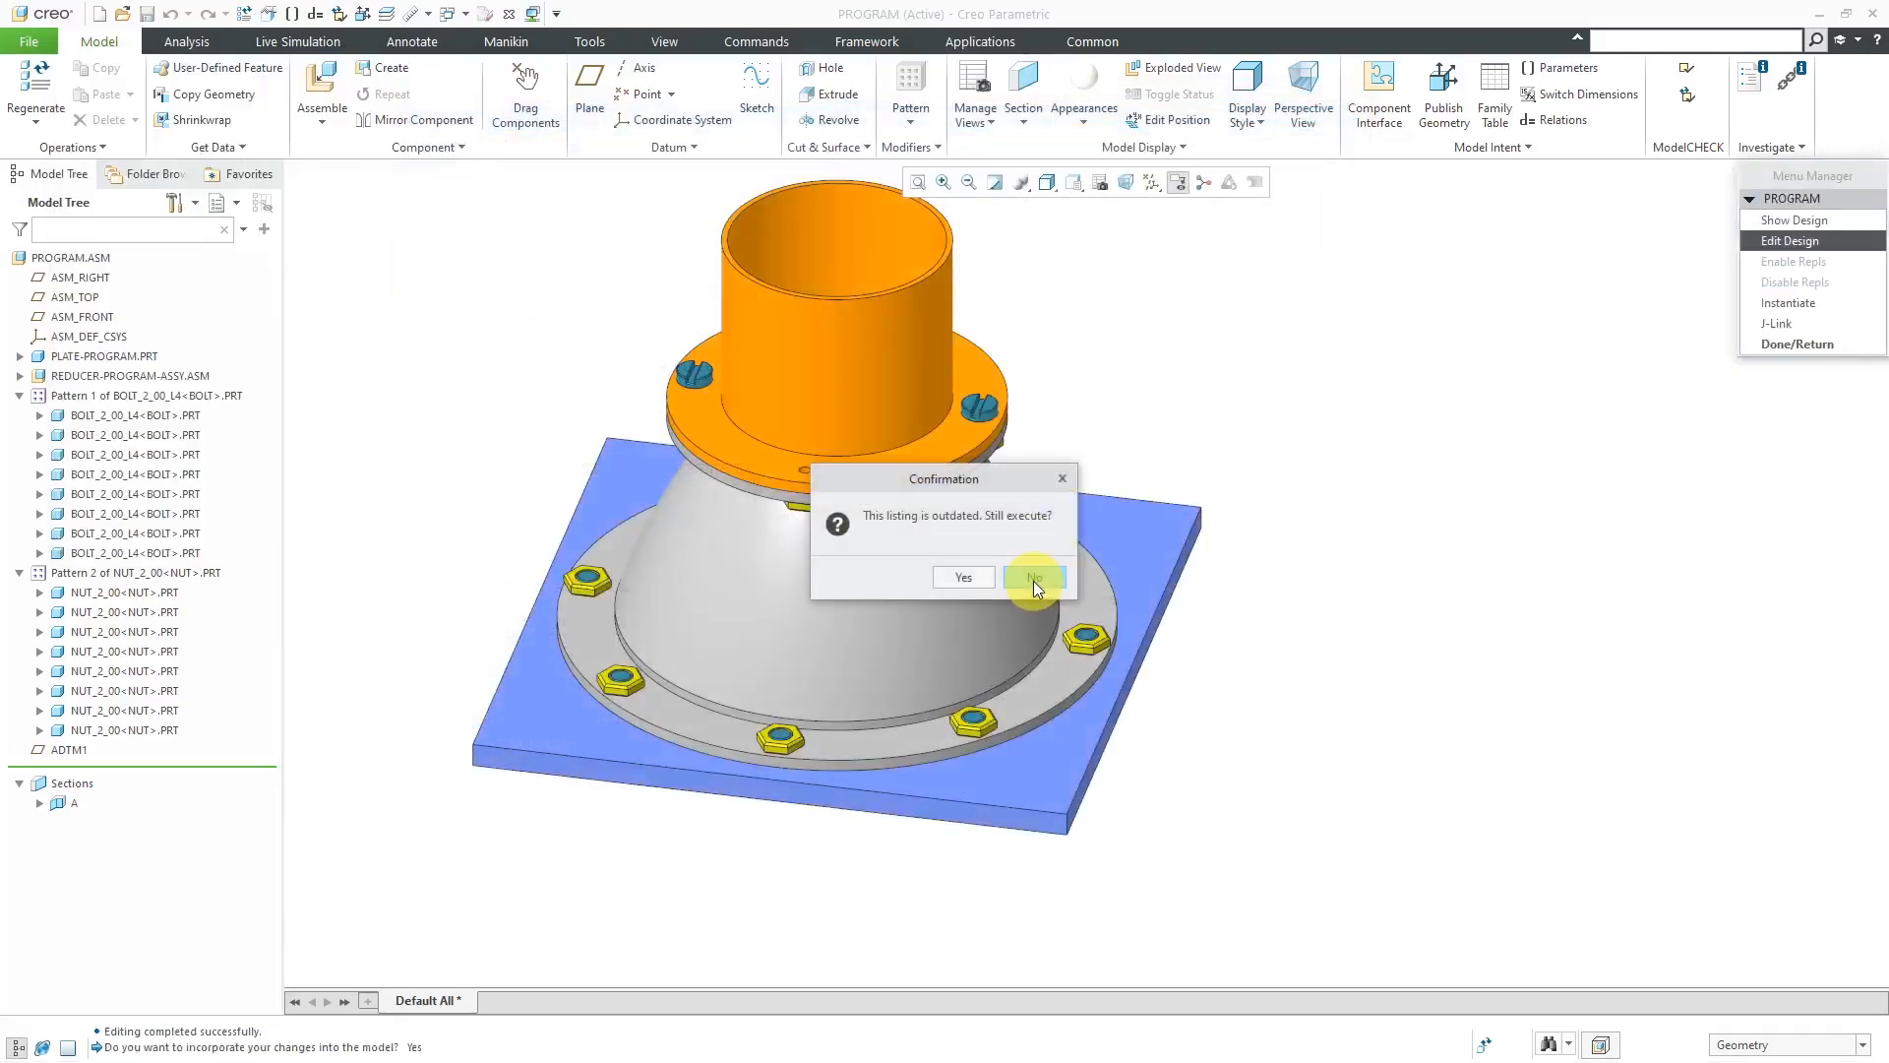
left_click(976, 576)
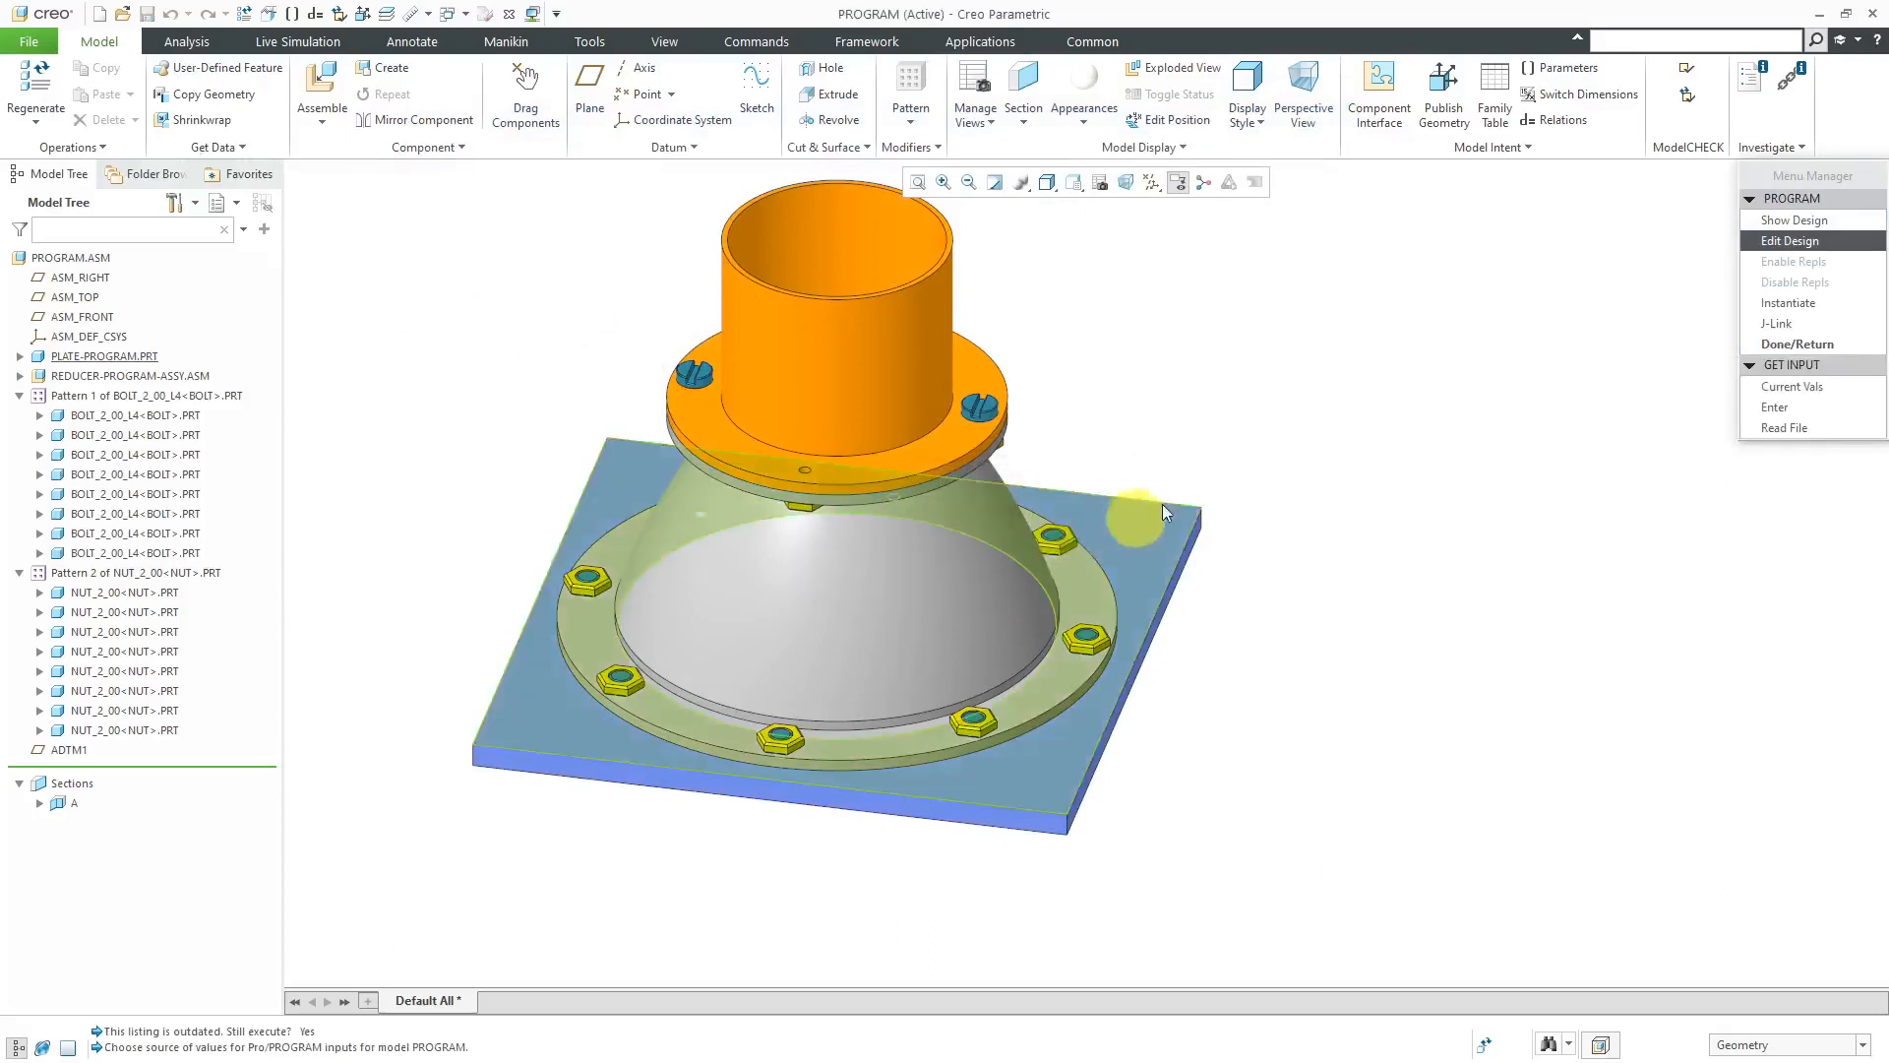
Choose to enter a new value for the HOLE_DIA input only and set it to 1.5.
left_click(1777, 409)
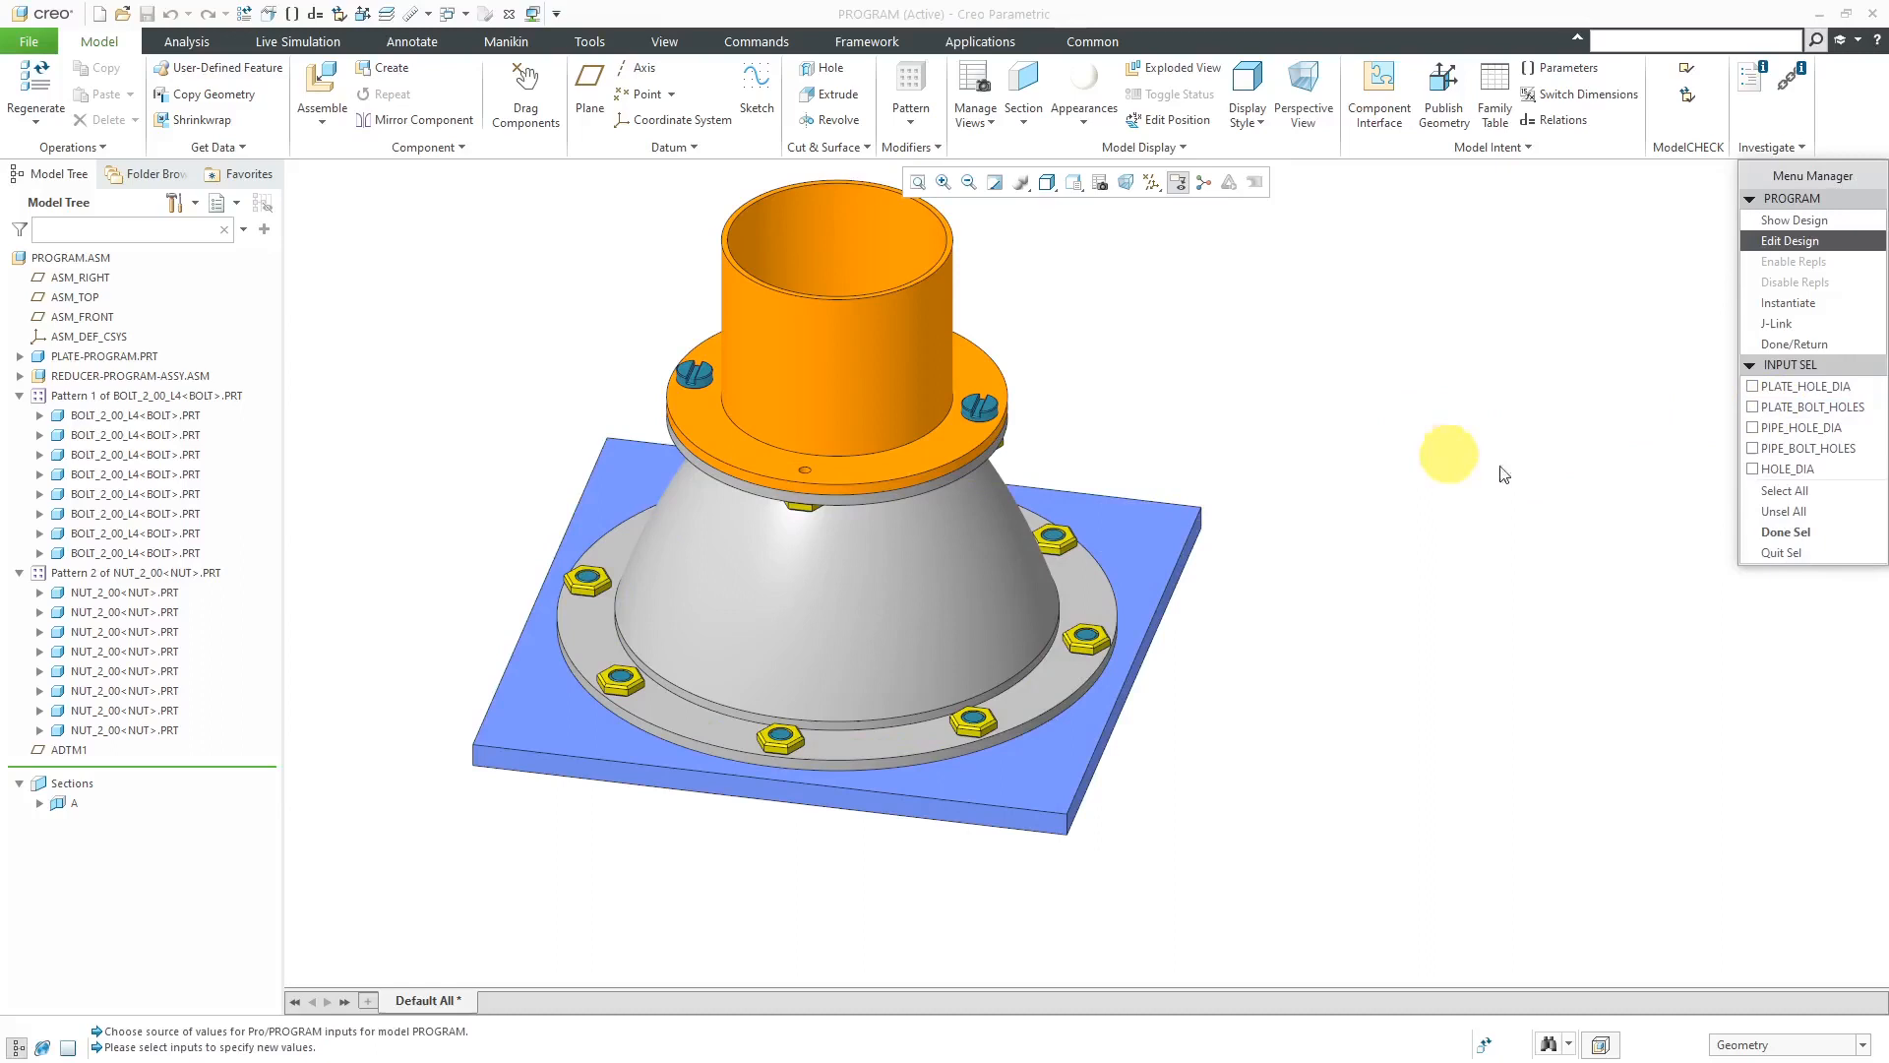
left_click(1786, 468)
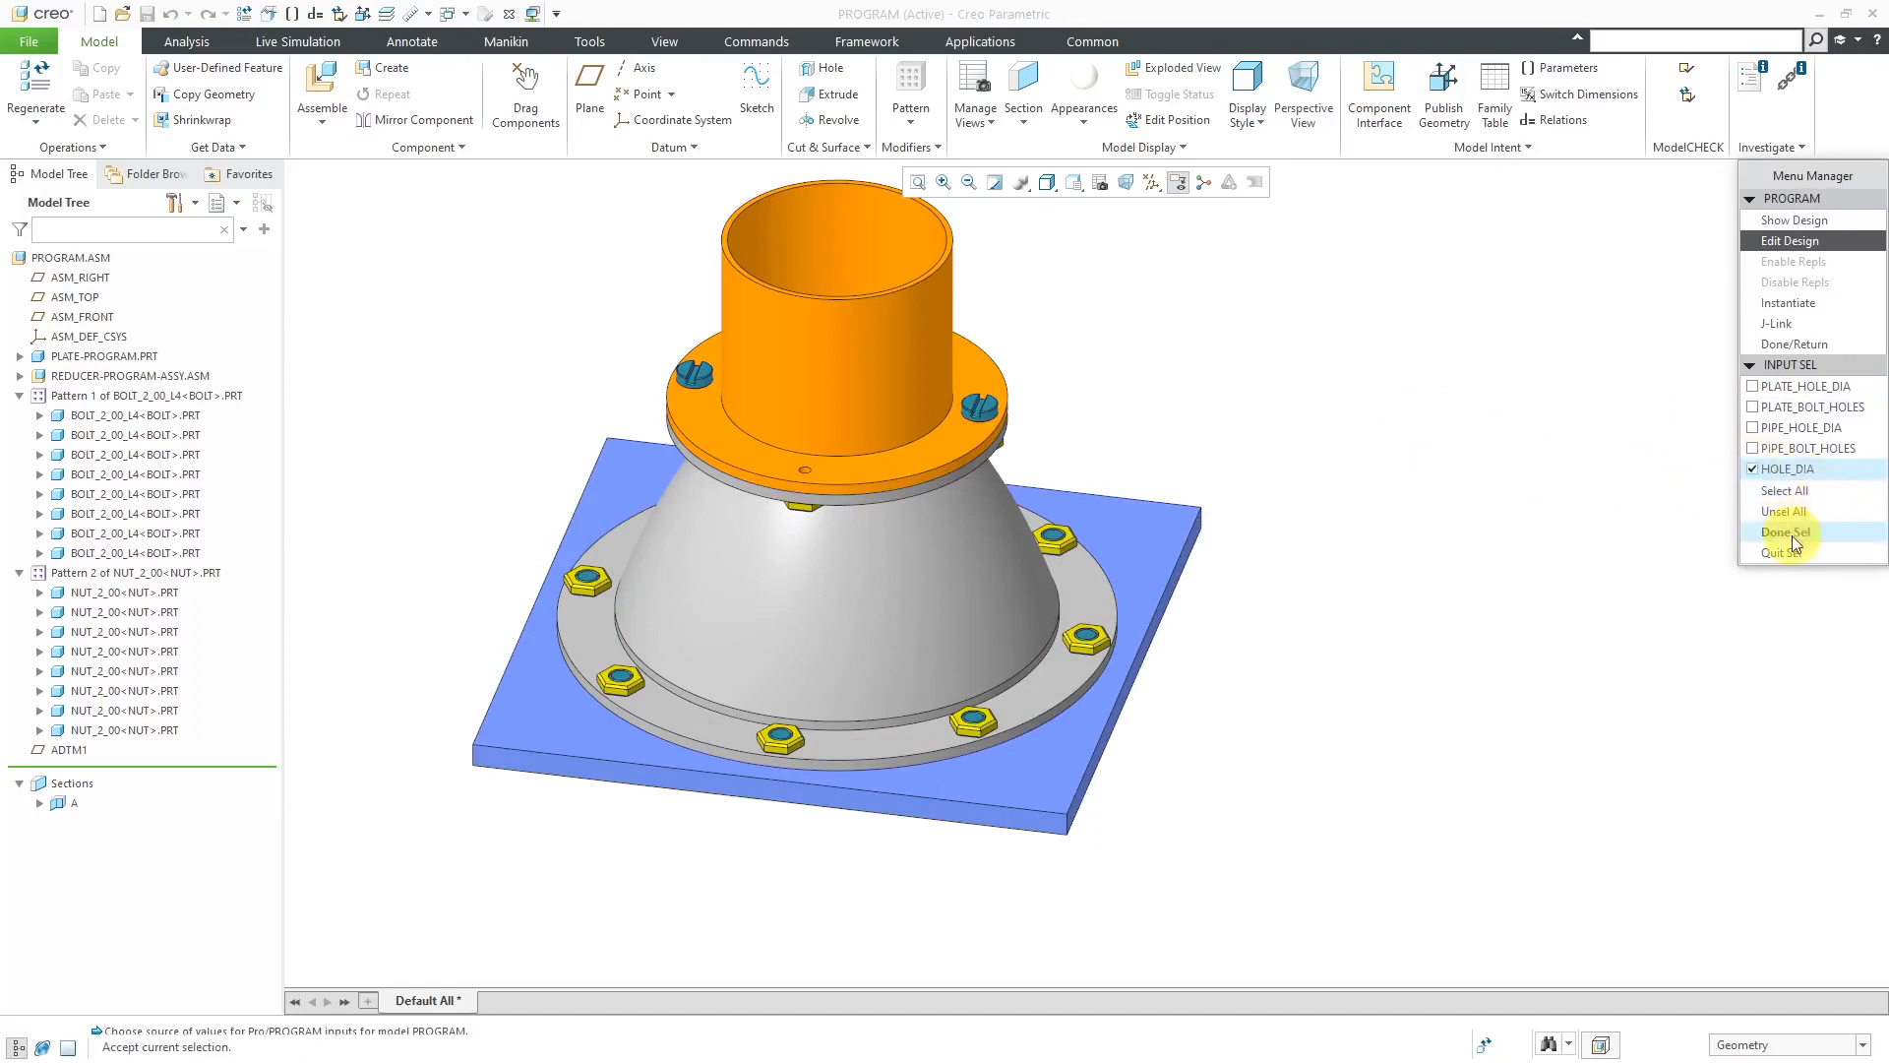
left_click(1791, 536)
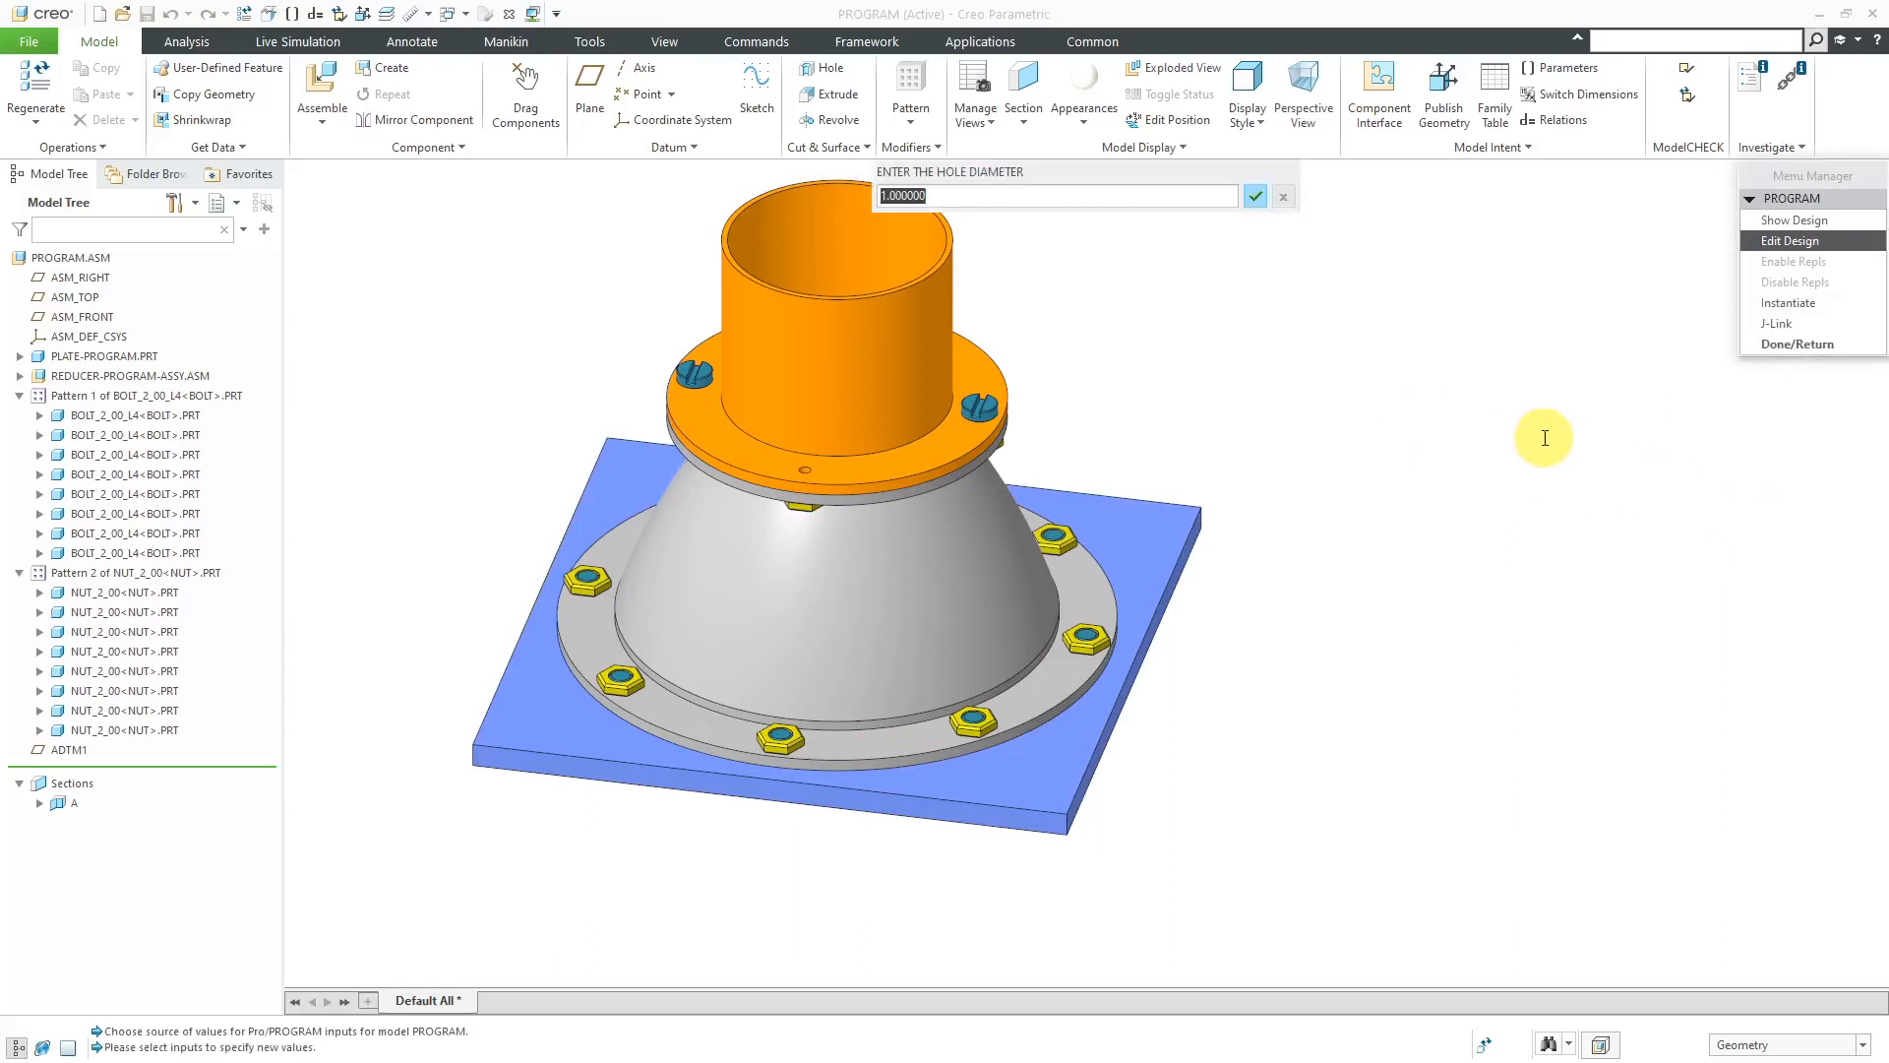
type("1.5")
key("Return")
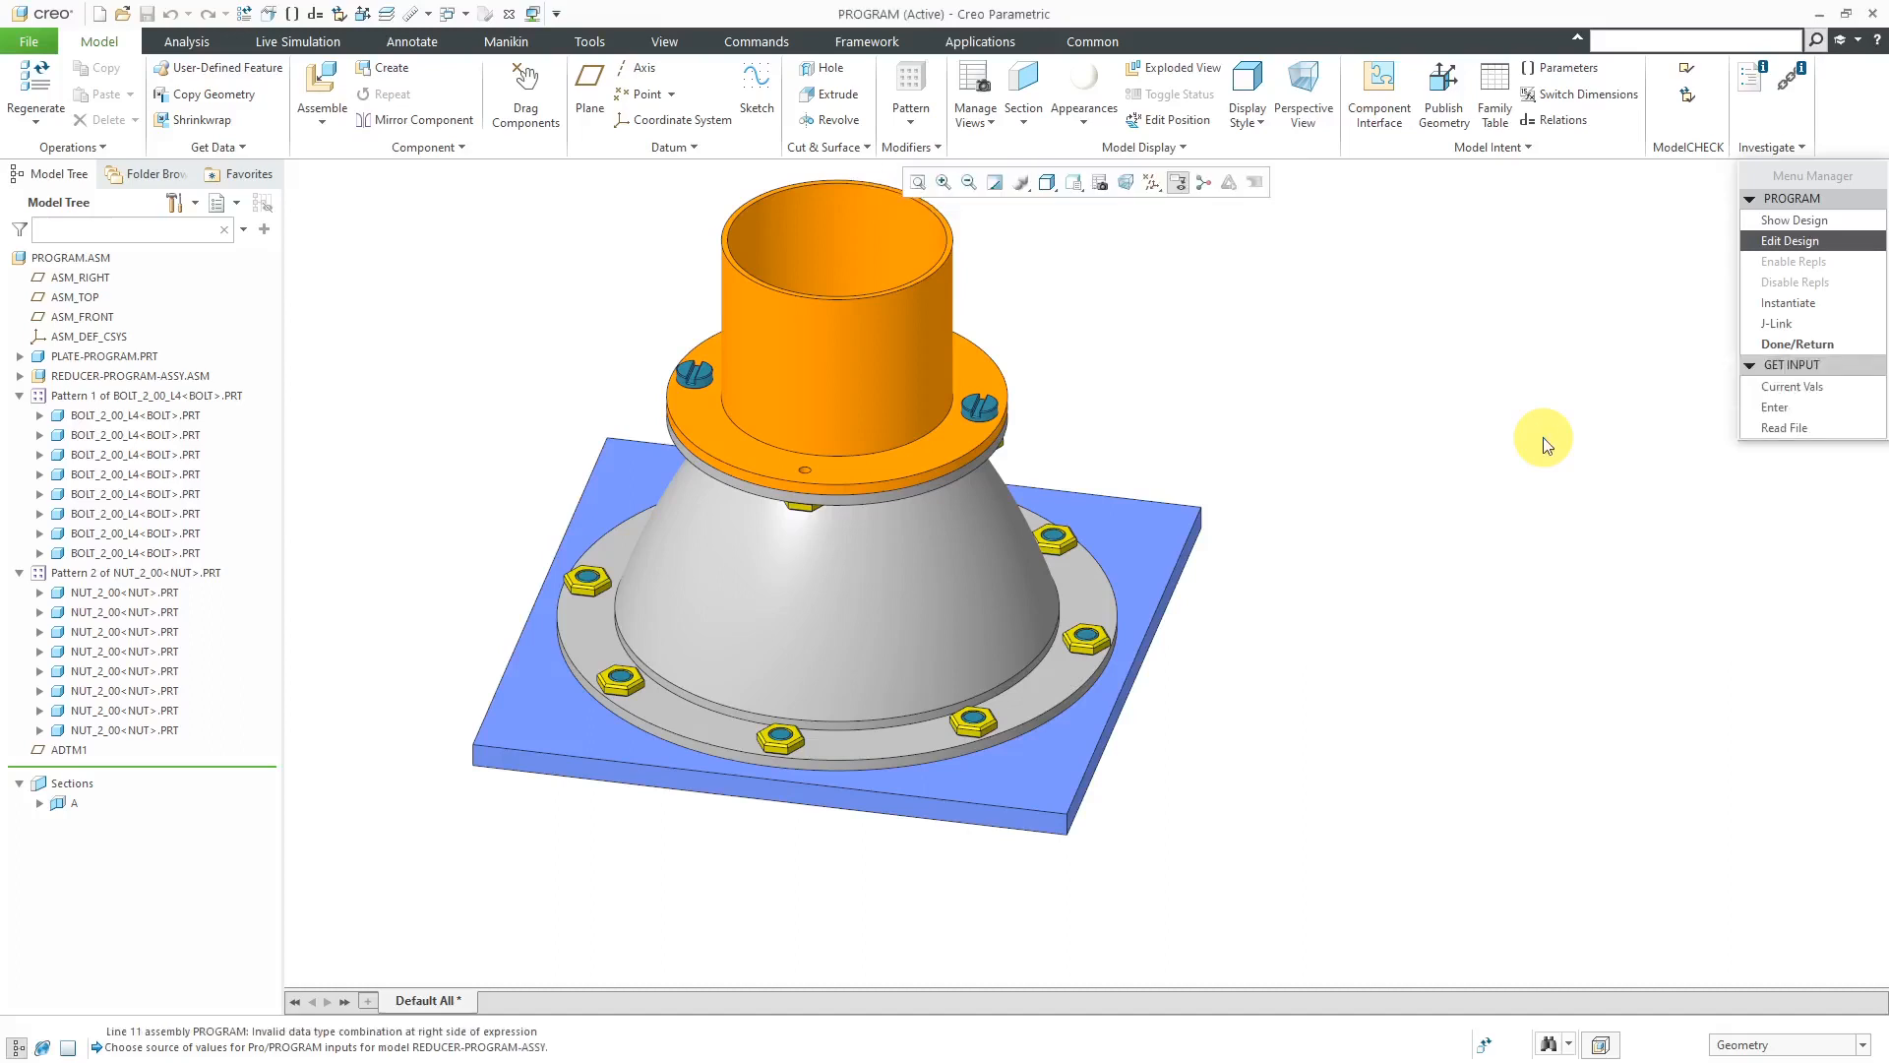
Finish the regeneration through the reducer subassembly's inputs, leave the program, and check the assembly's parameters.
left_click(1791, 405)
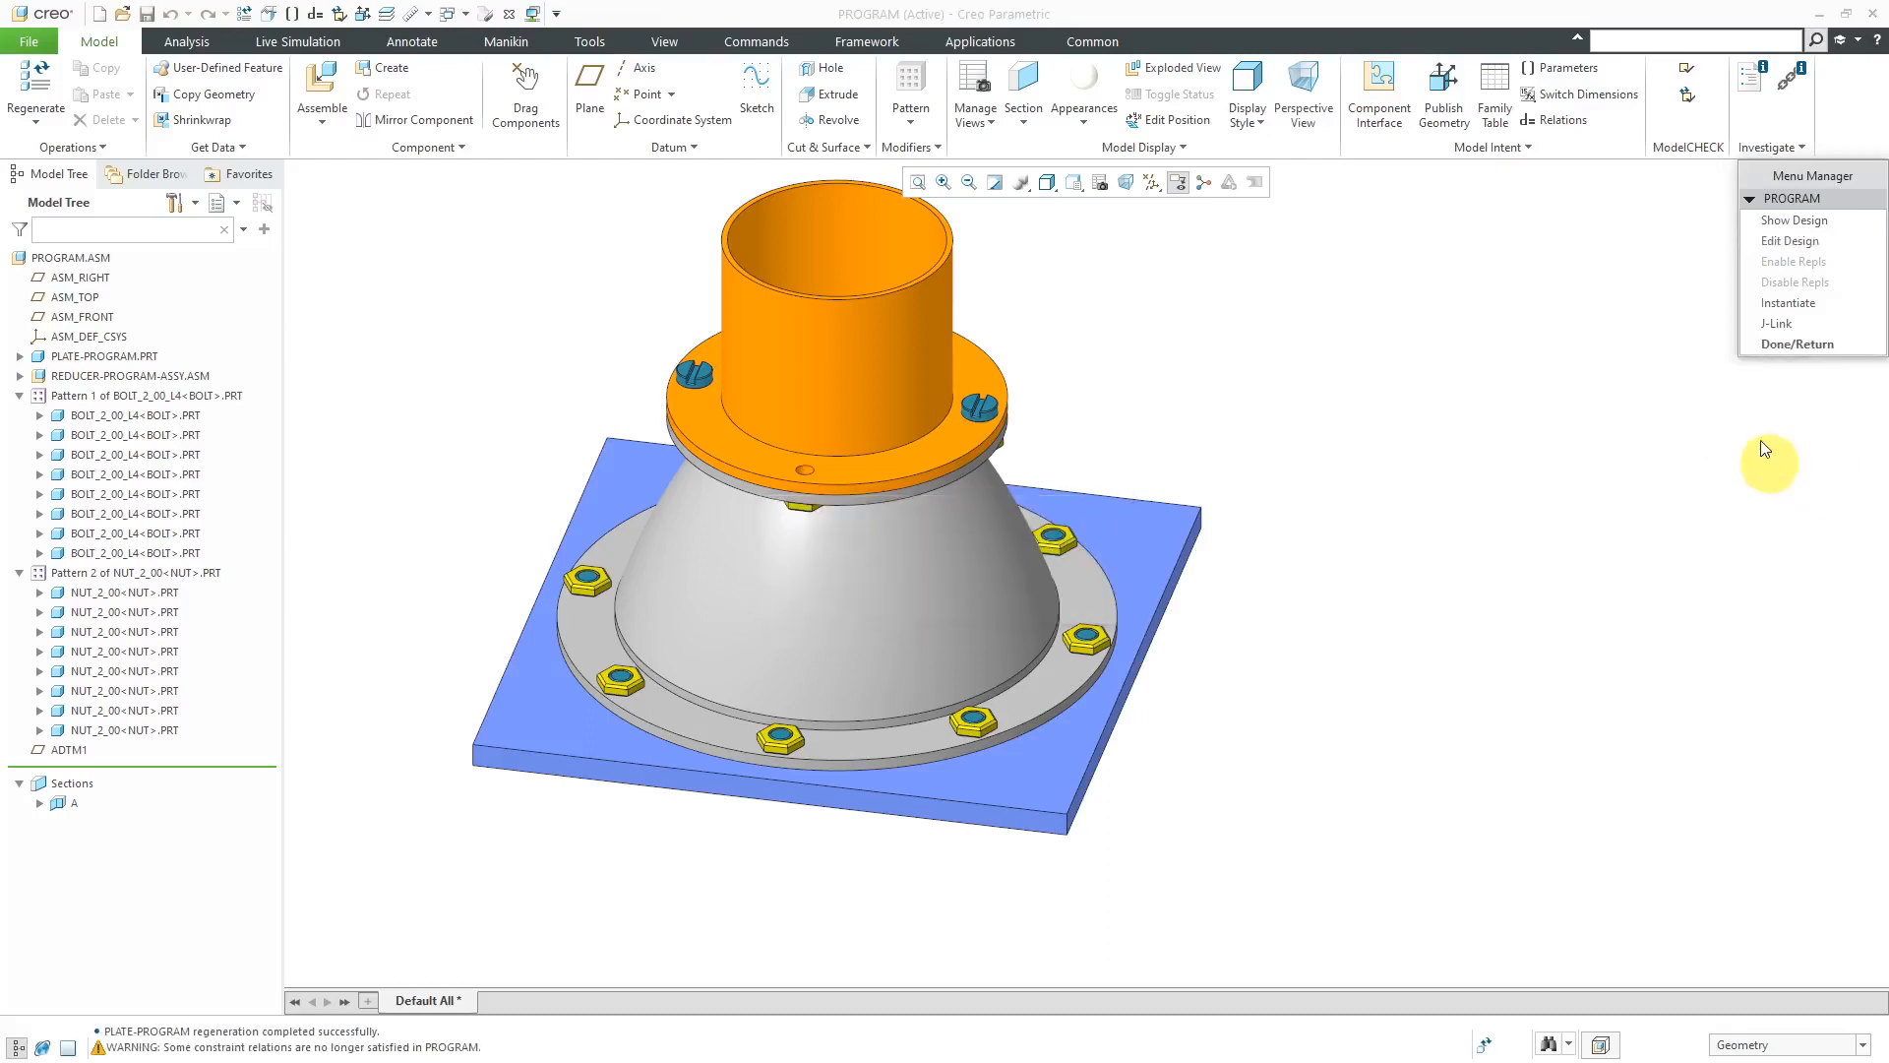
left_click(1787, 347)
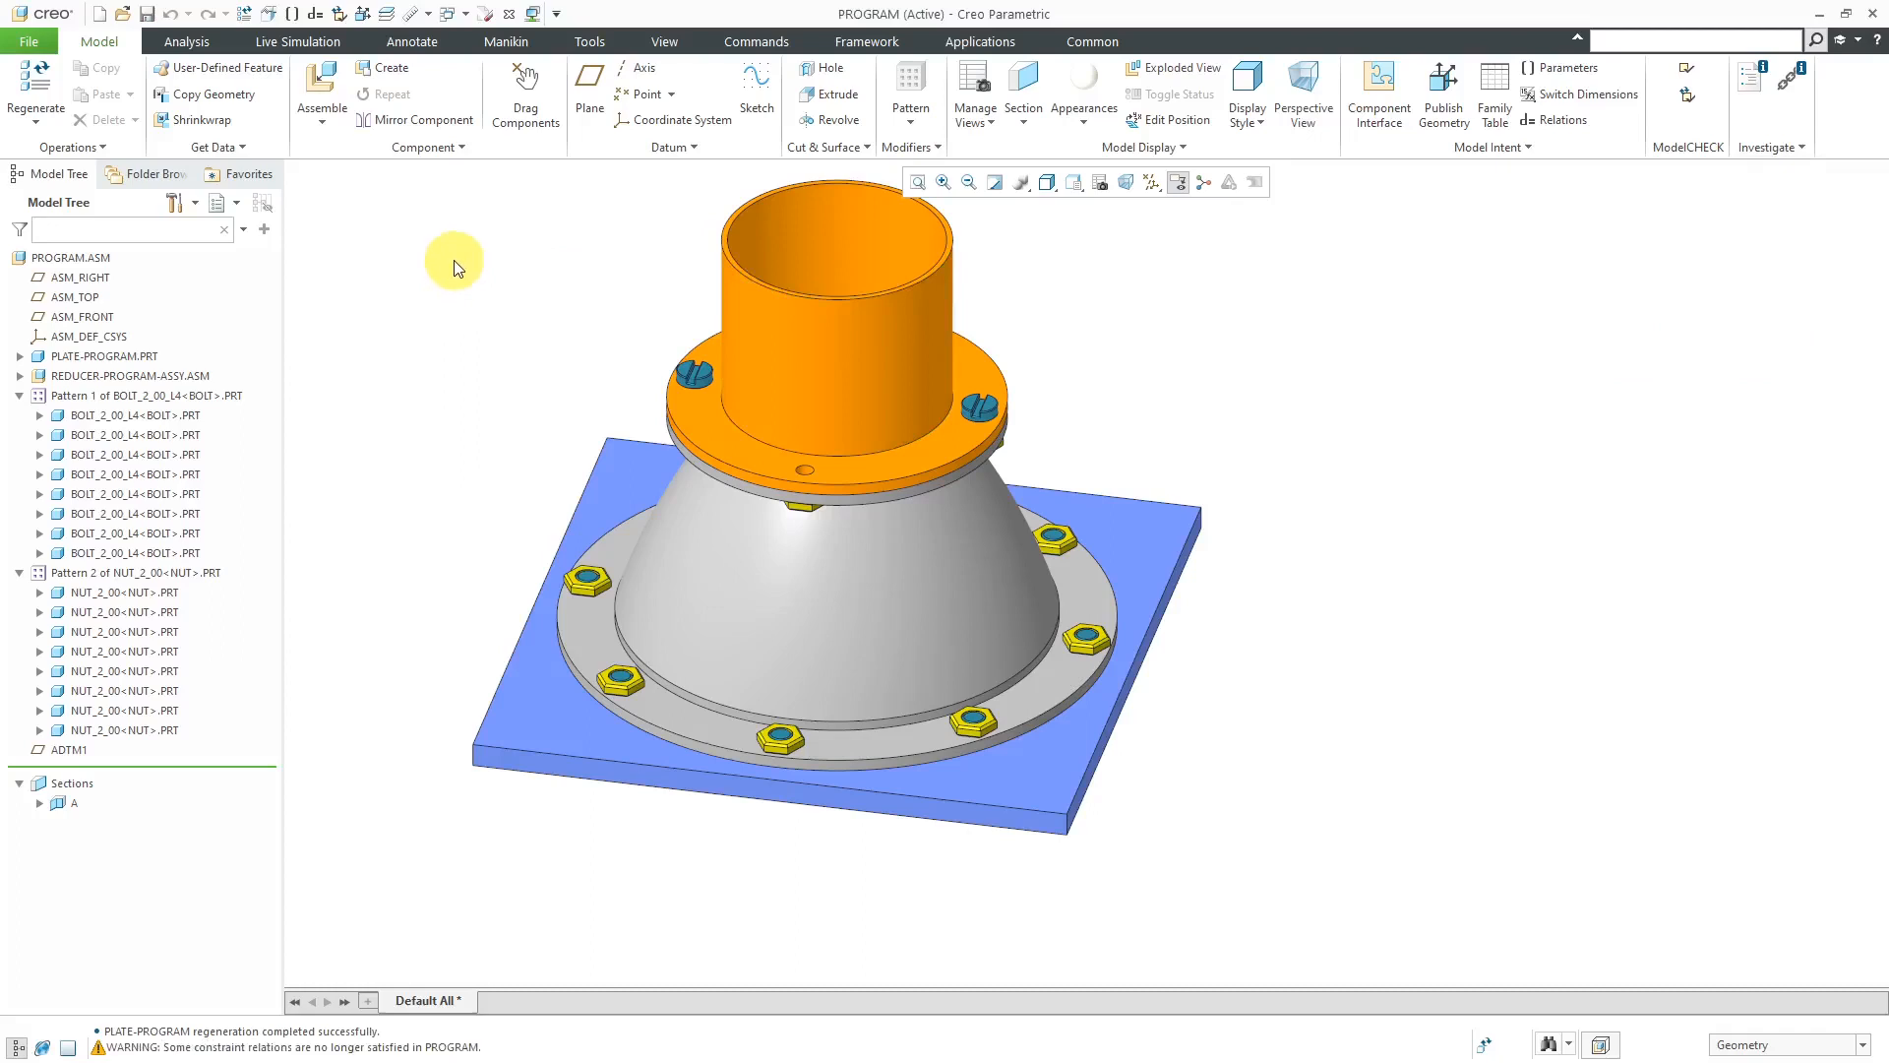
left_click(1558, 68)
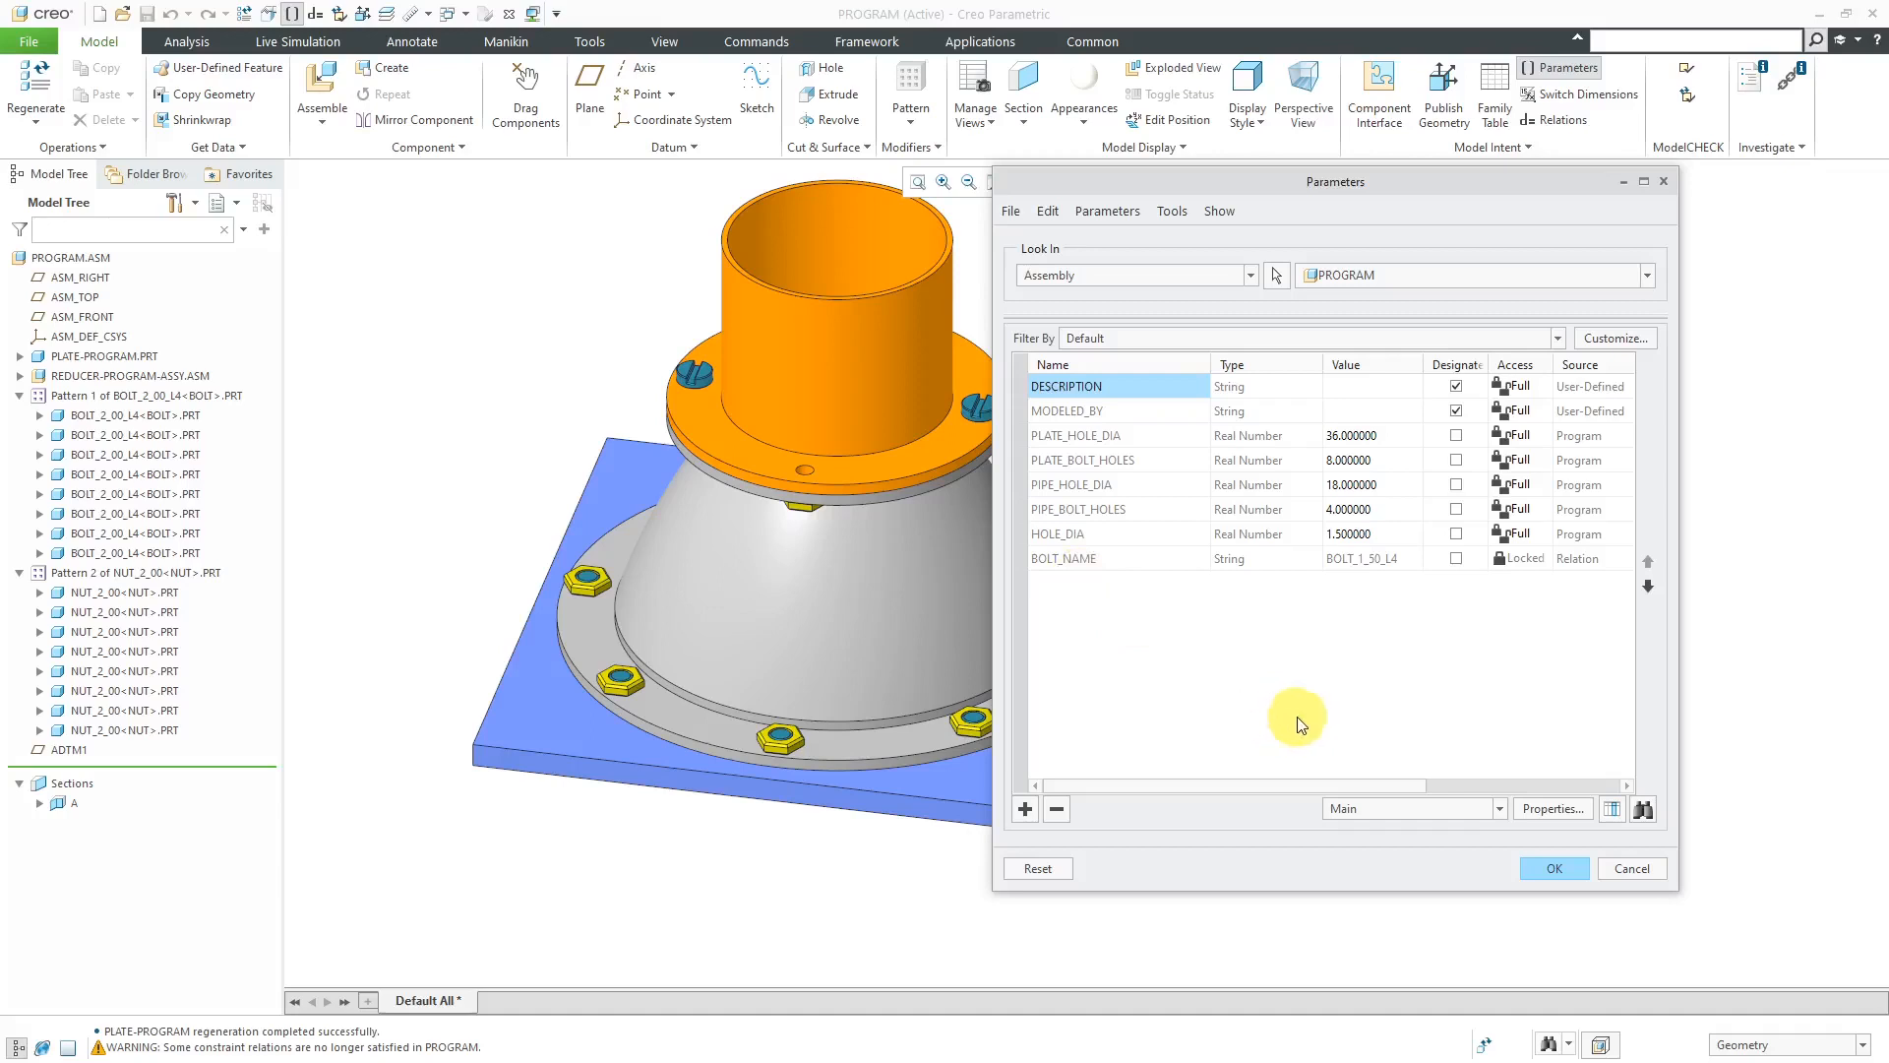
left_click(1553, 866)
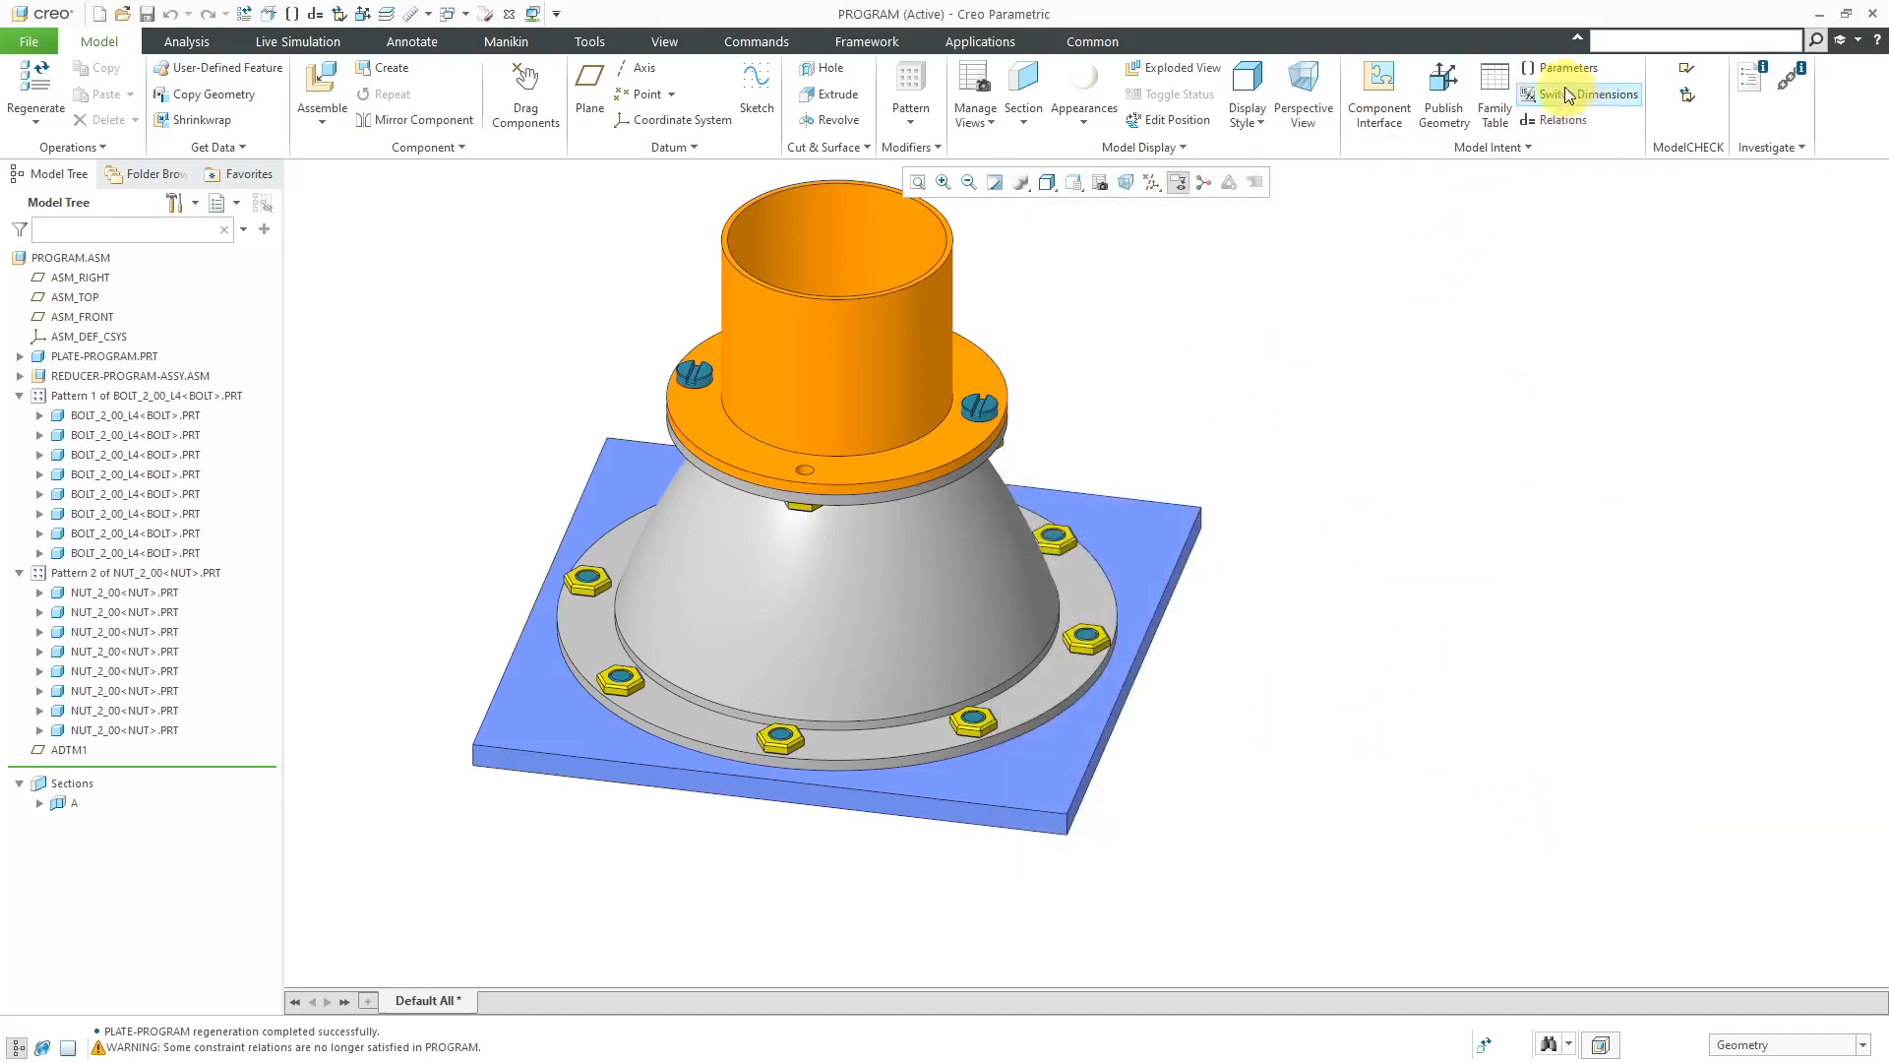
Reopen the assembly's program design and correct the part name in the NUT_NAME lookup to "NUT.PRT".
left_click(1479, 147)
left_click(1475, 172)
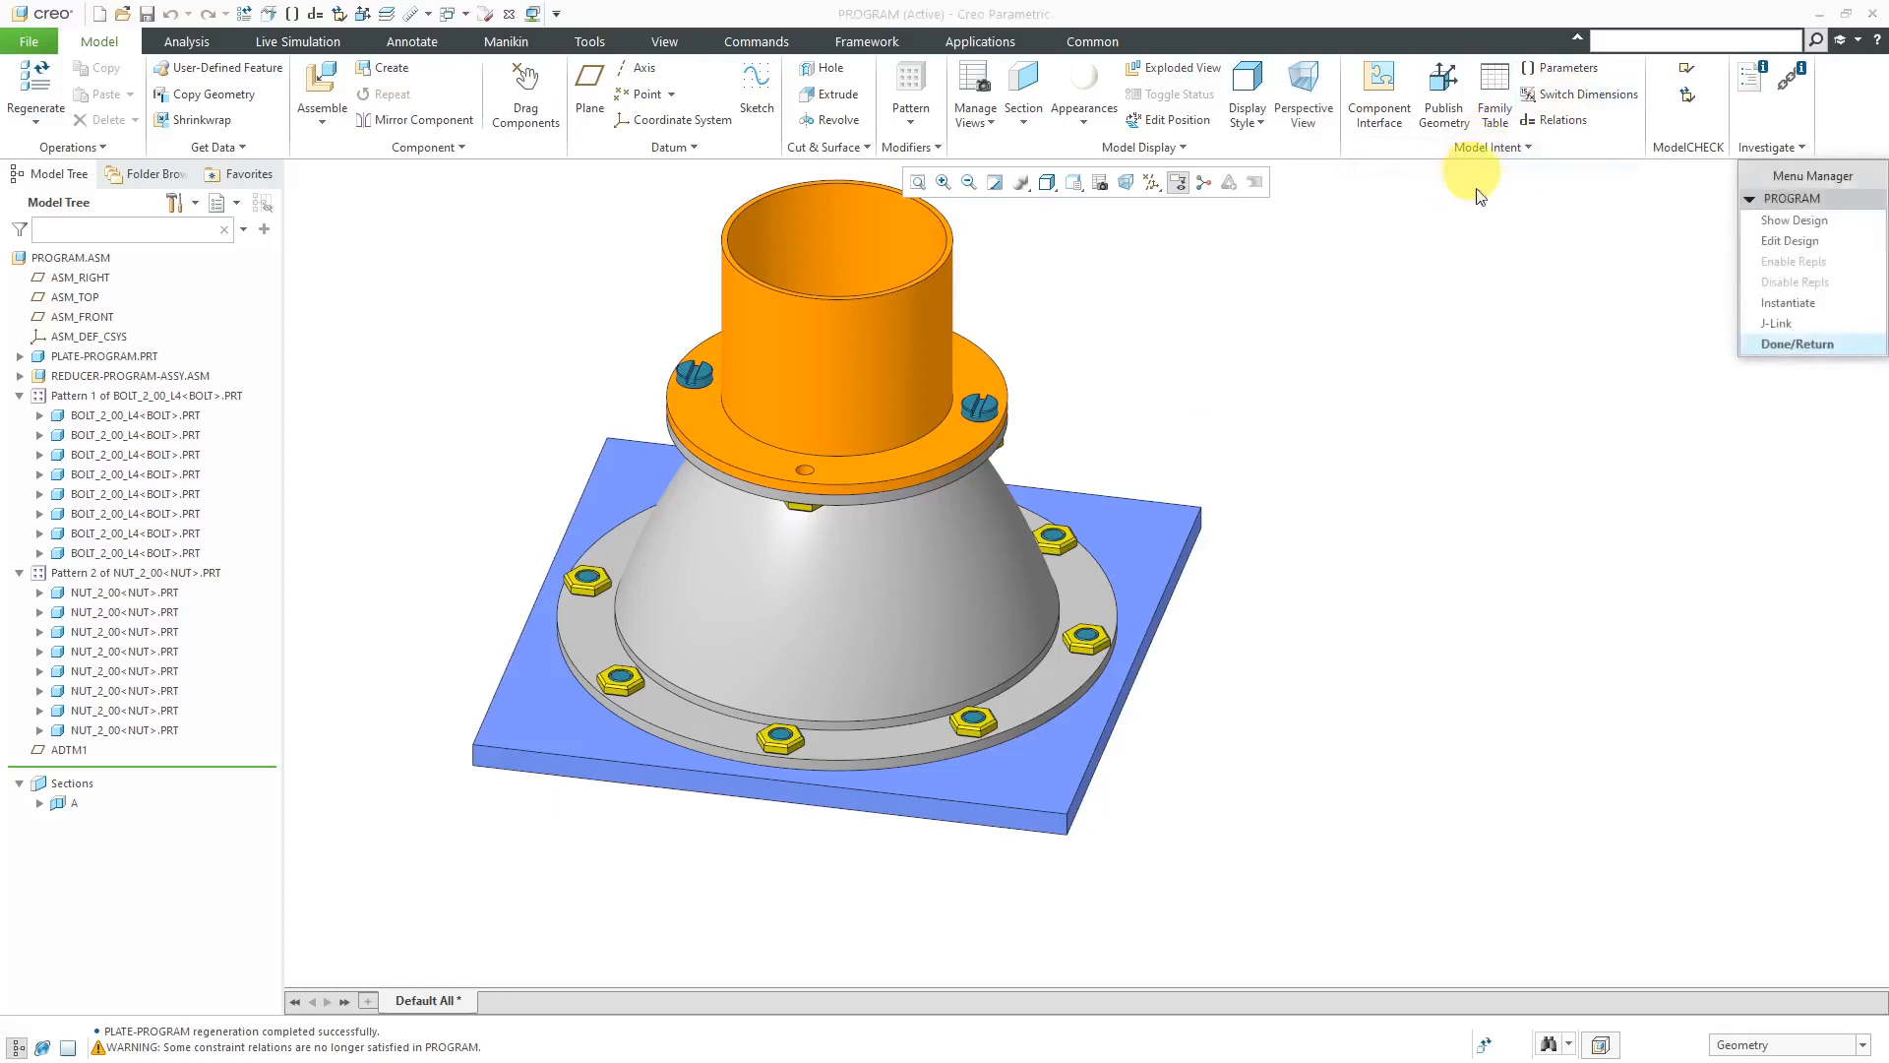
left_click(1789, 241)
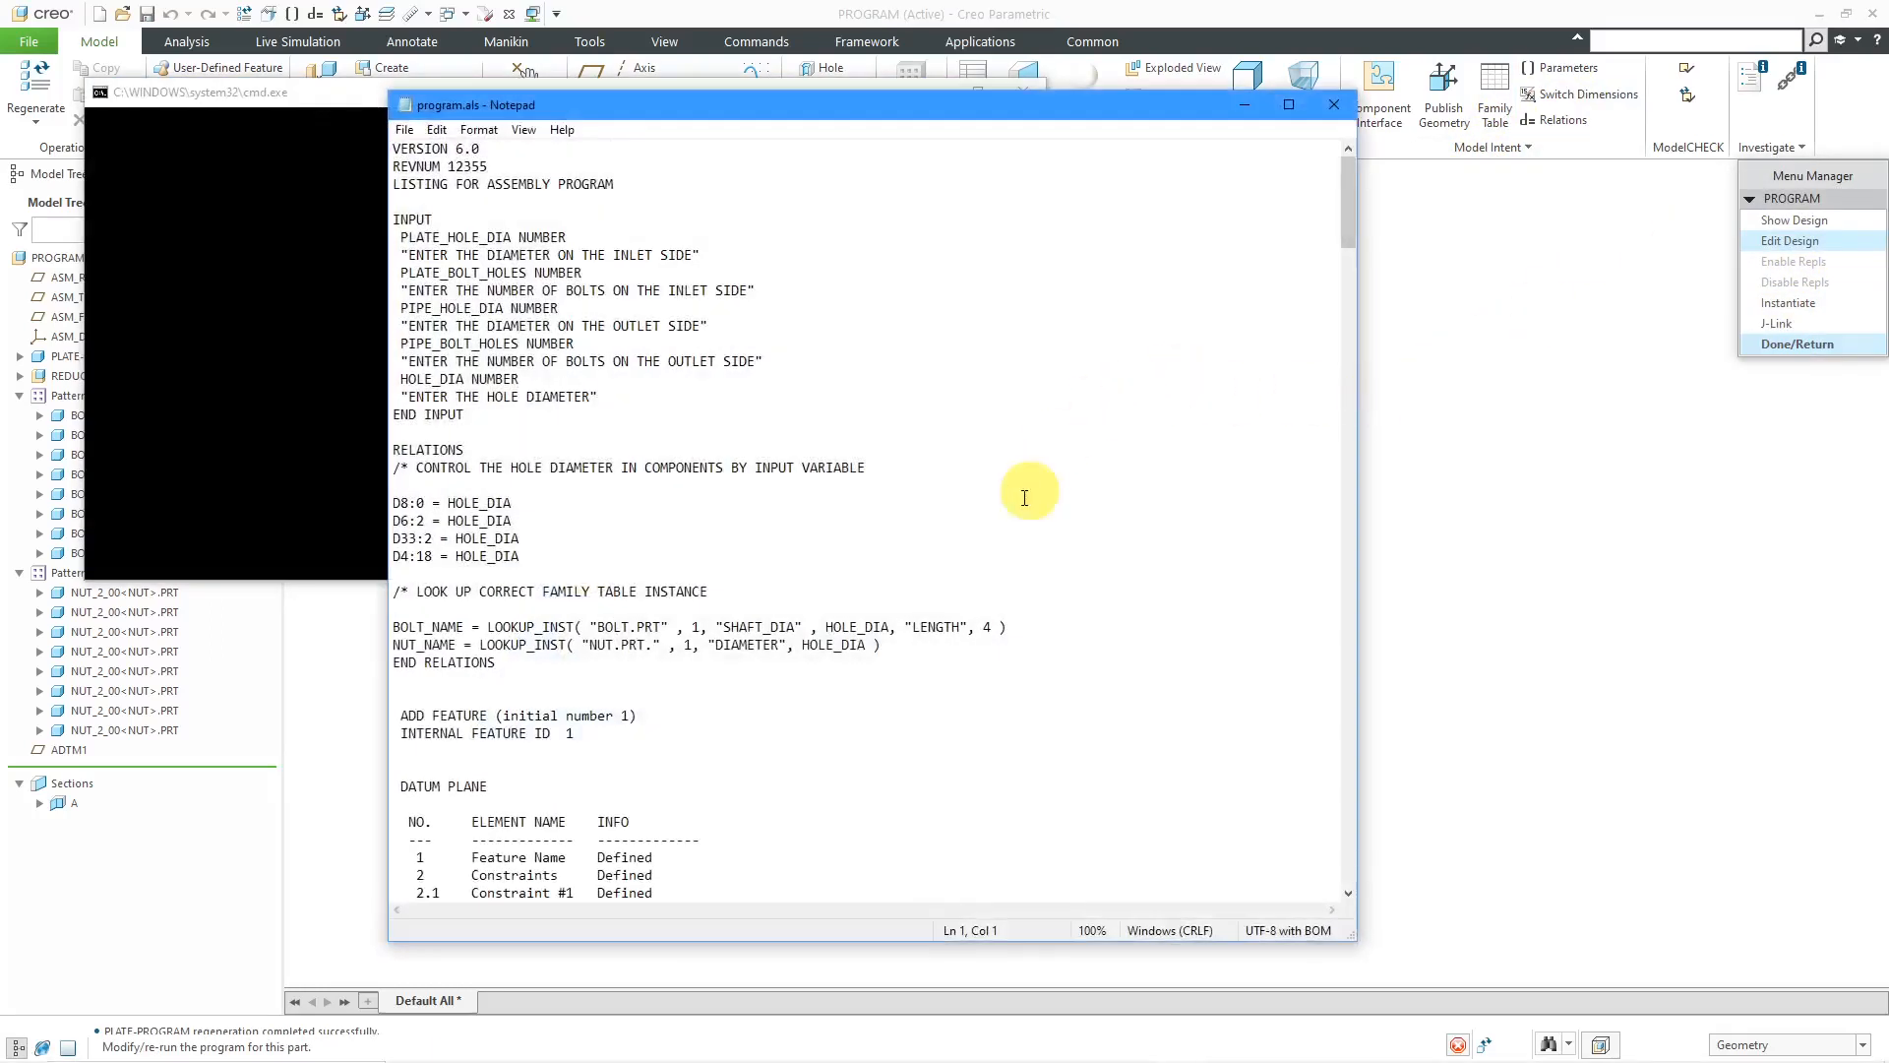
left_click(652, 644)
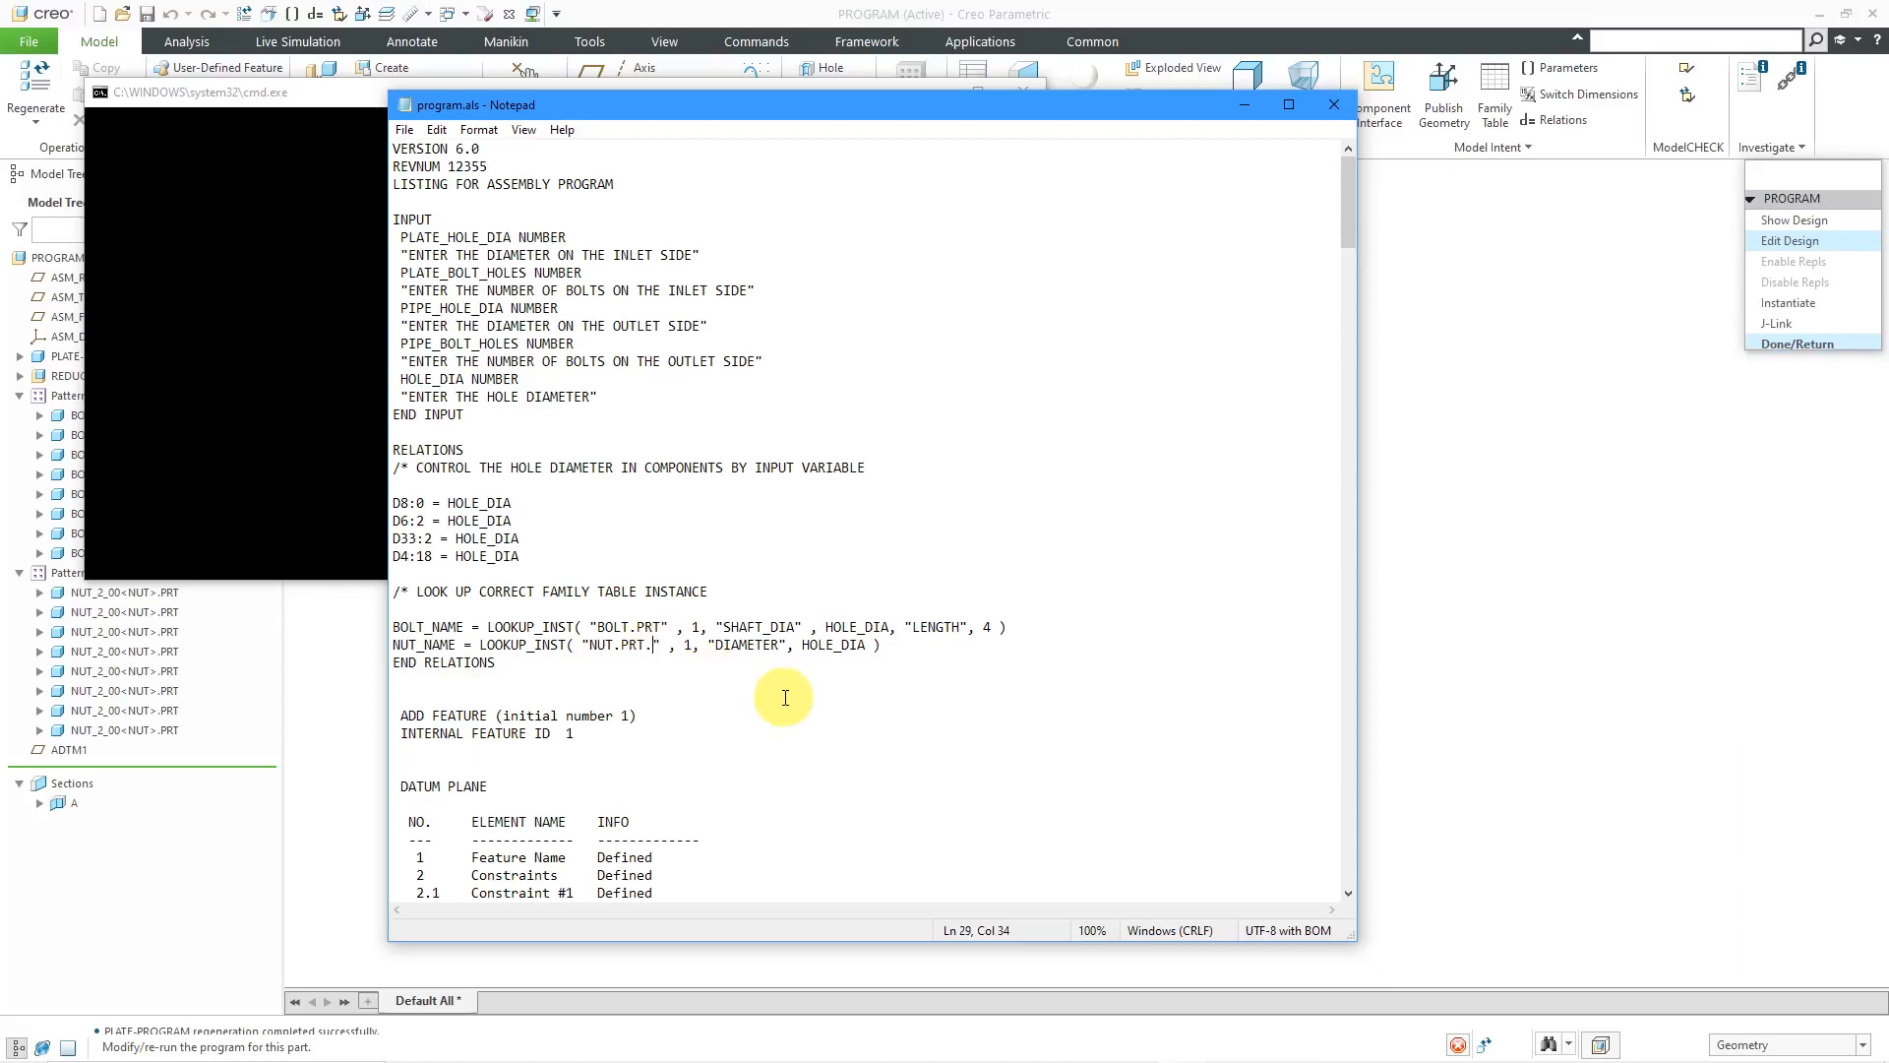
key("BackSpace")
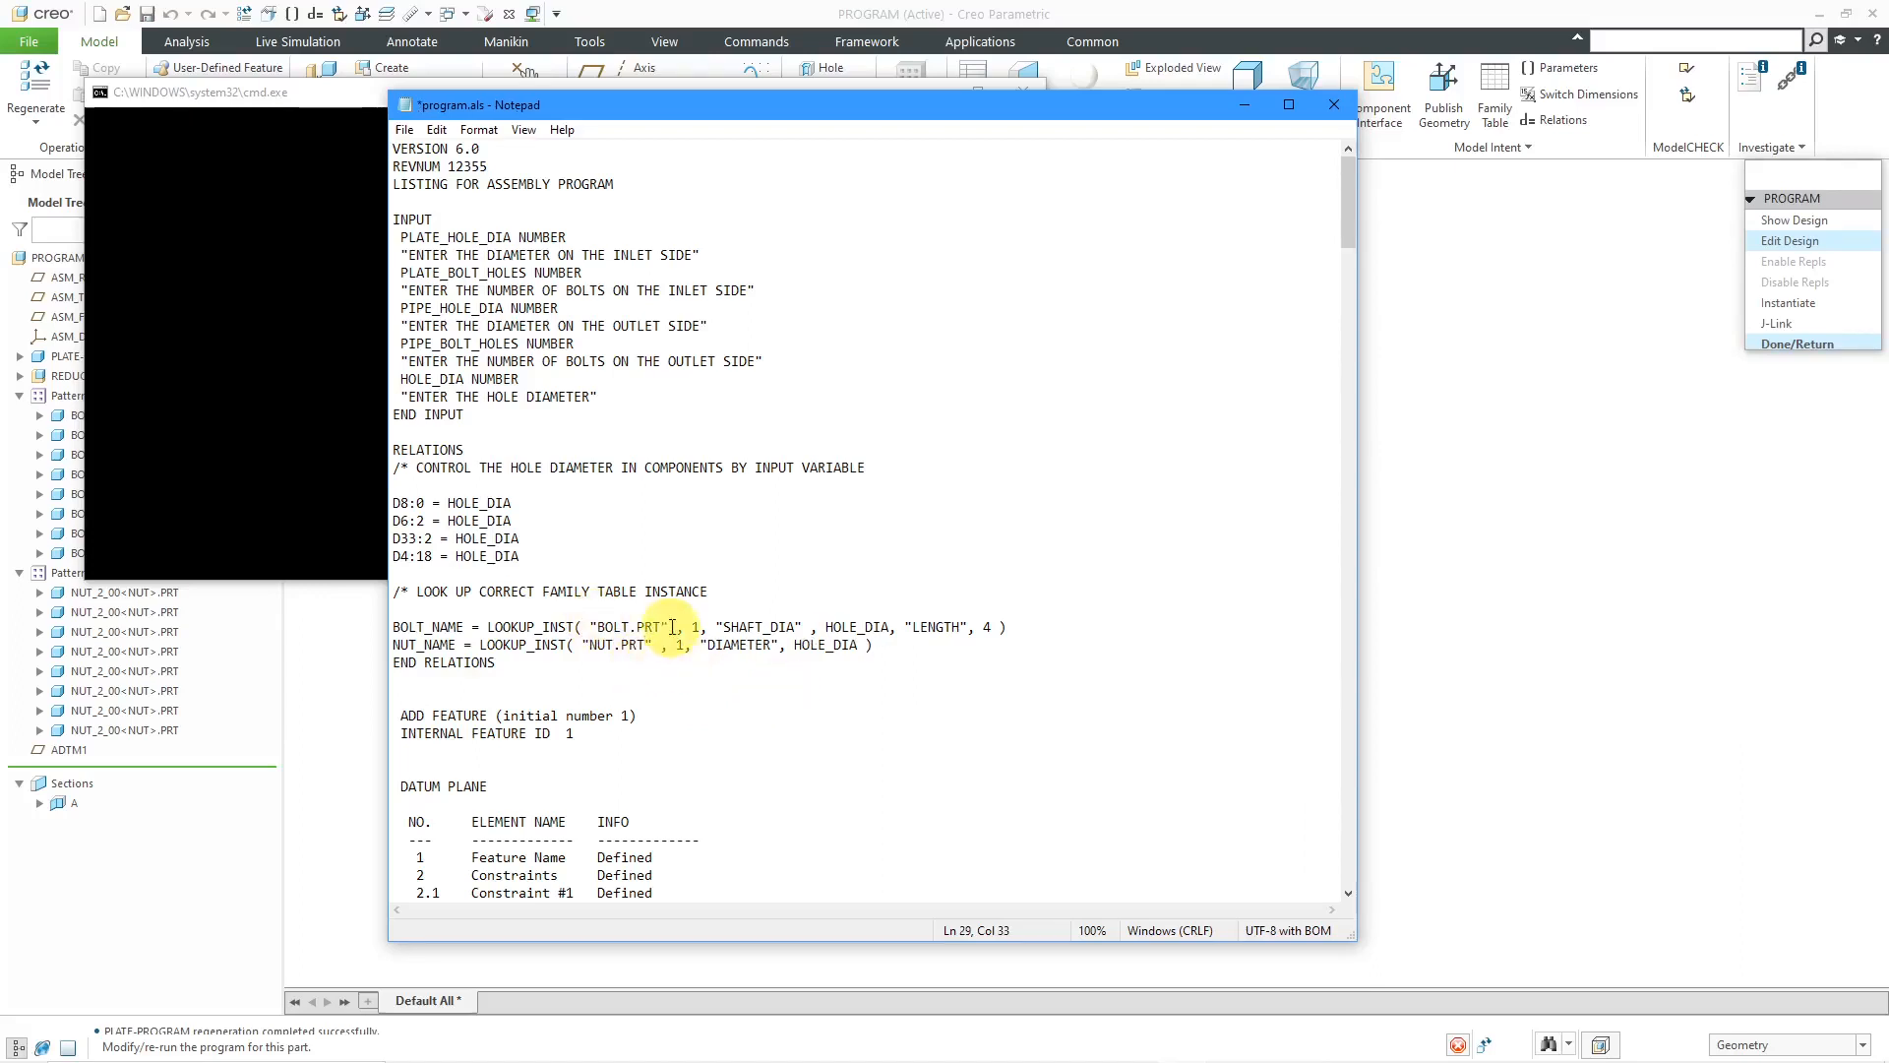
Save and close the corrected program file and incorporate its changes into the assembly.
left_click(404, 129)
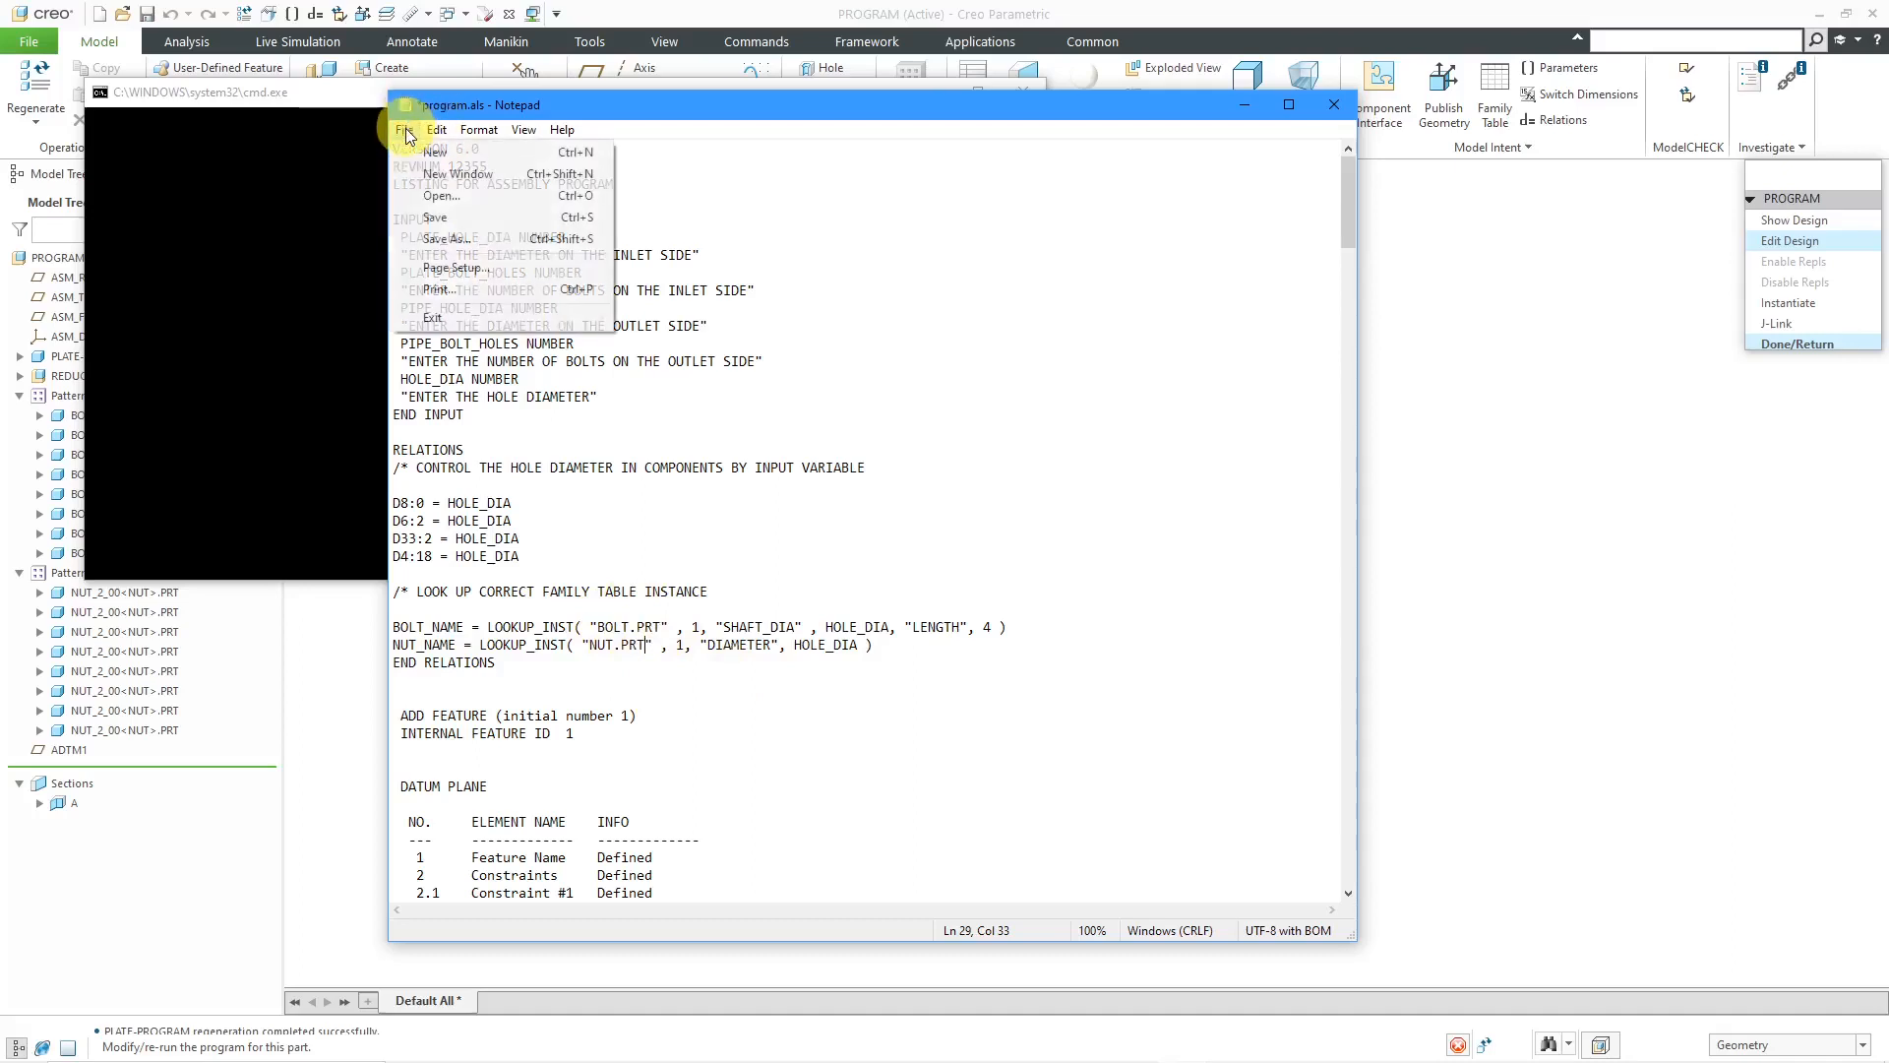
left_click(434, 216)
left_click(403, 129)
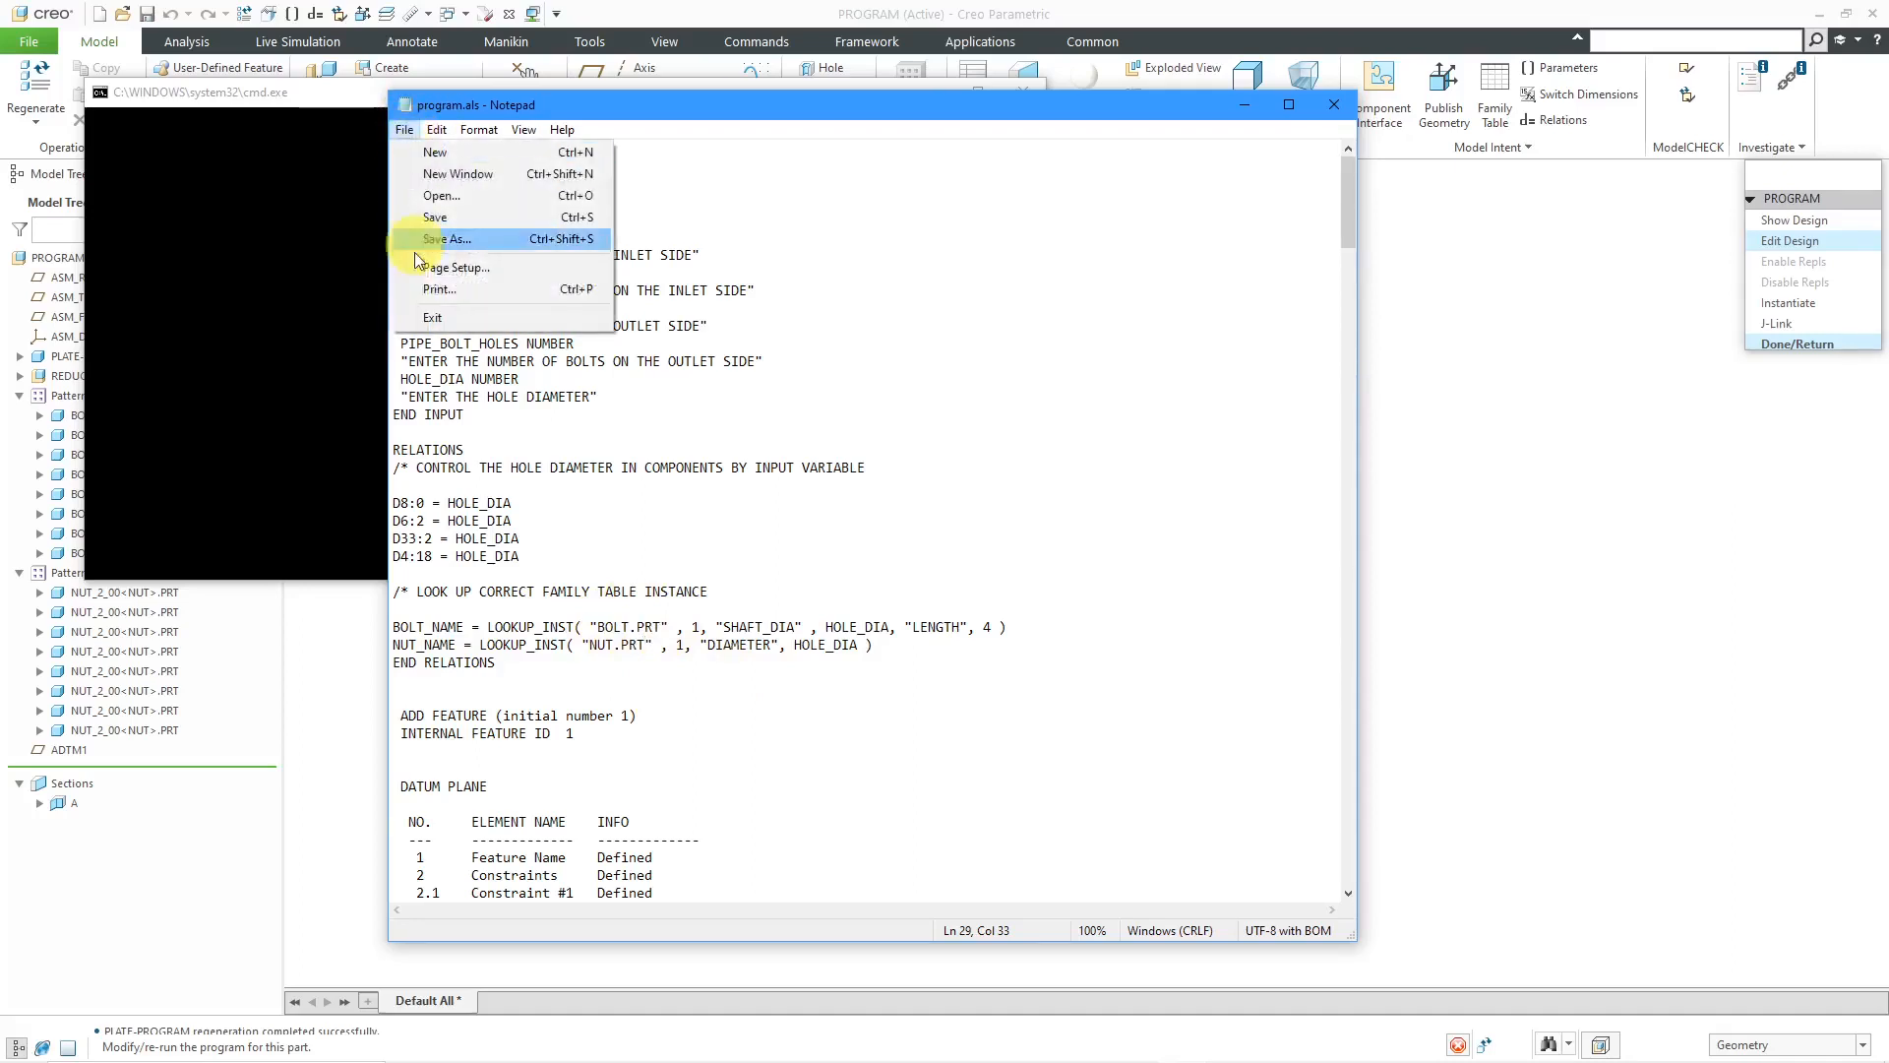
left_click(428, 325)
left_click(1029, 576)
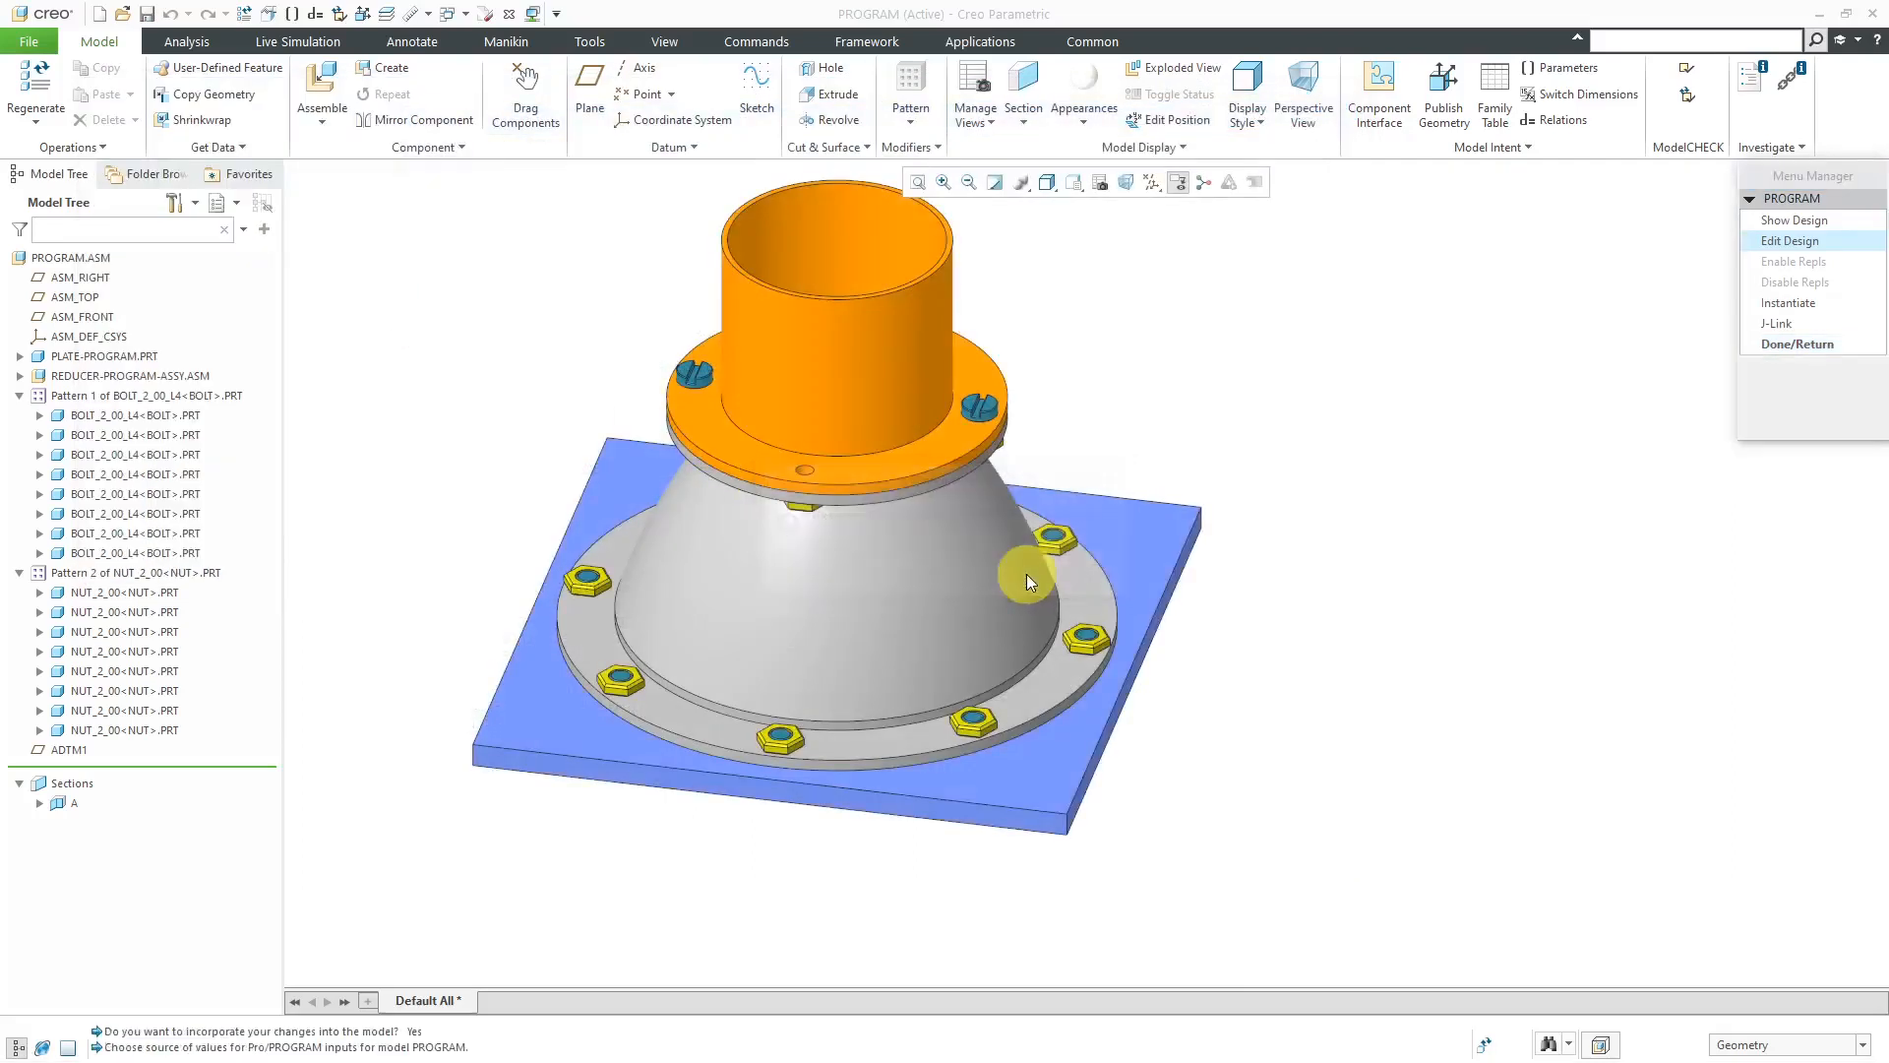
Choose to enter a new value for only the HOLE_DIA input and set the hole diameter to 1.
left_click(1782, 408)
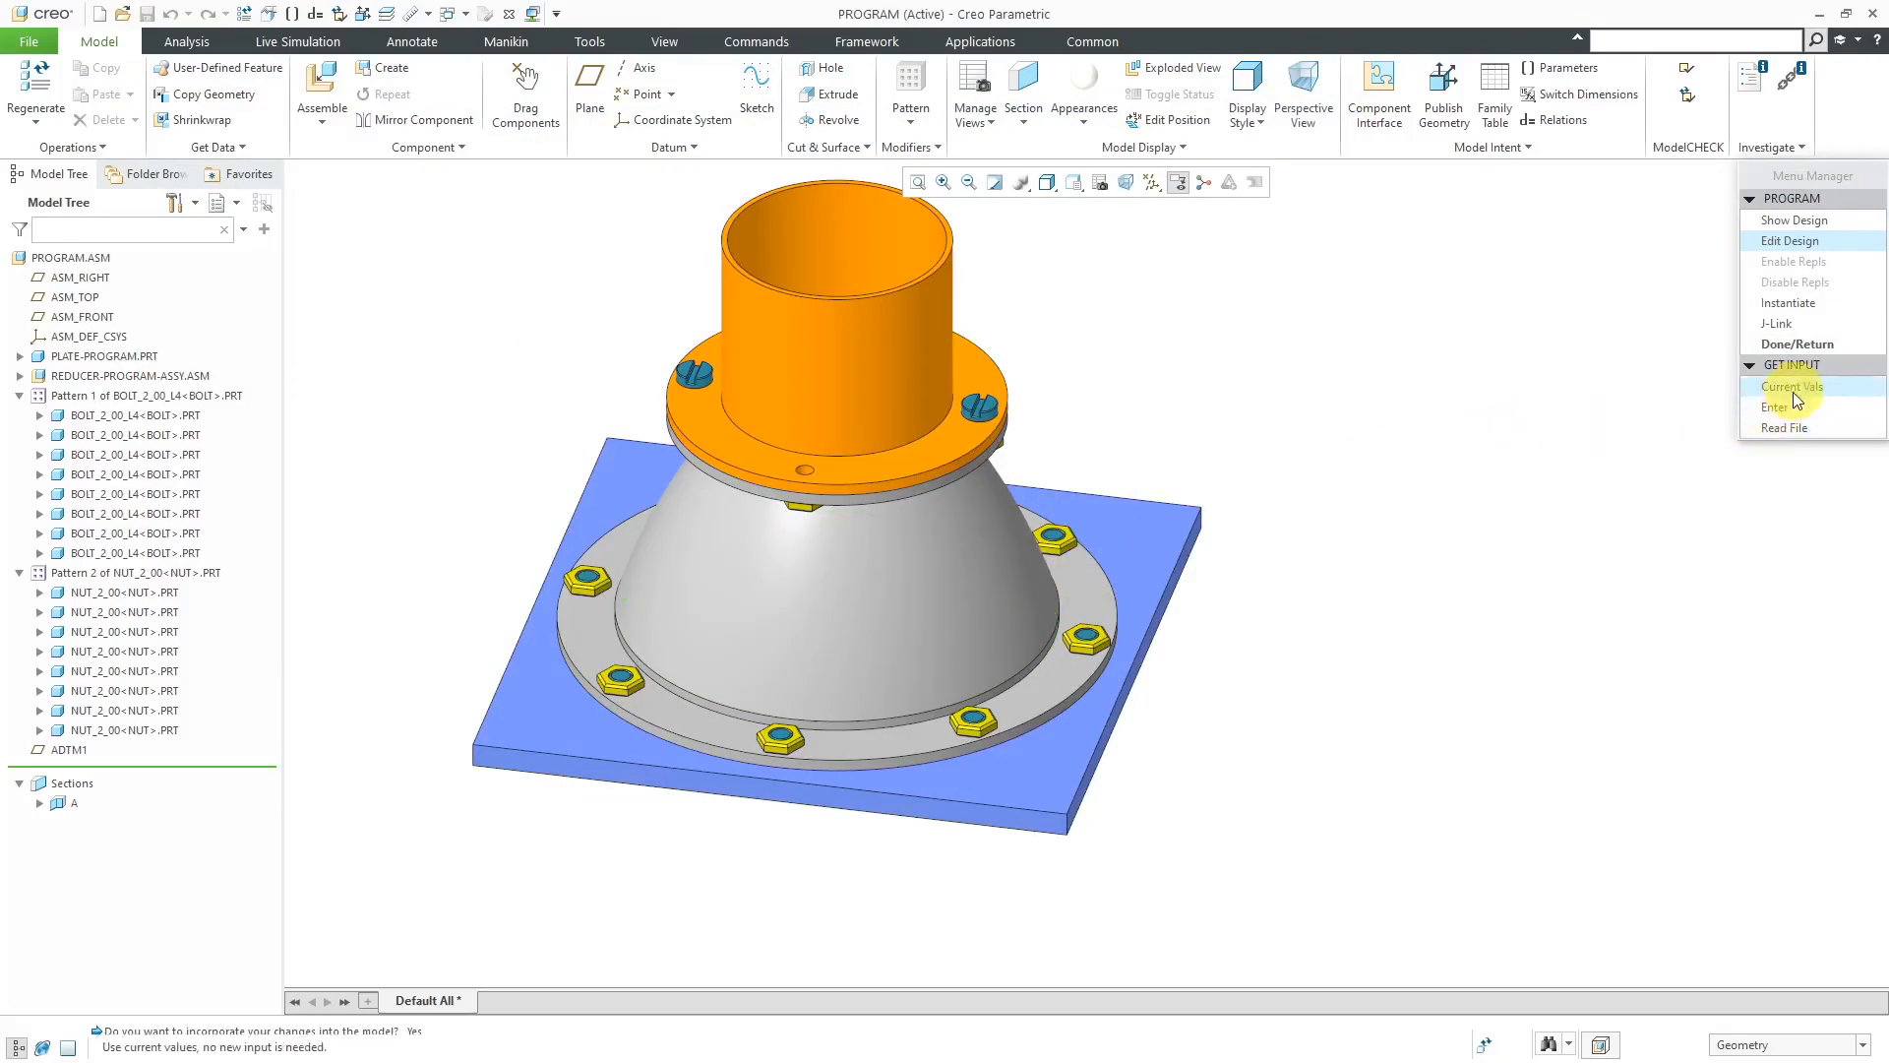
left_click(1787, 468)
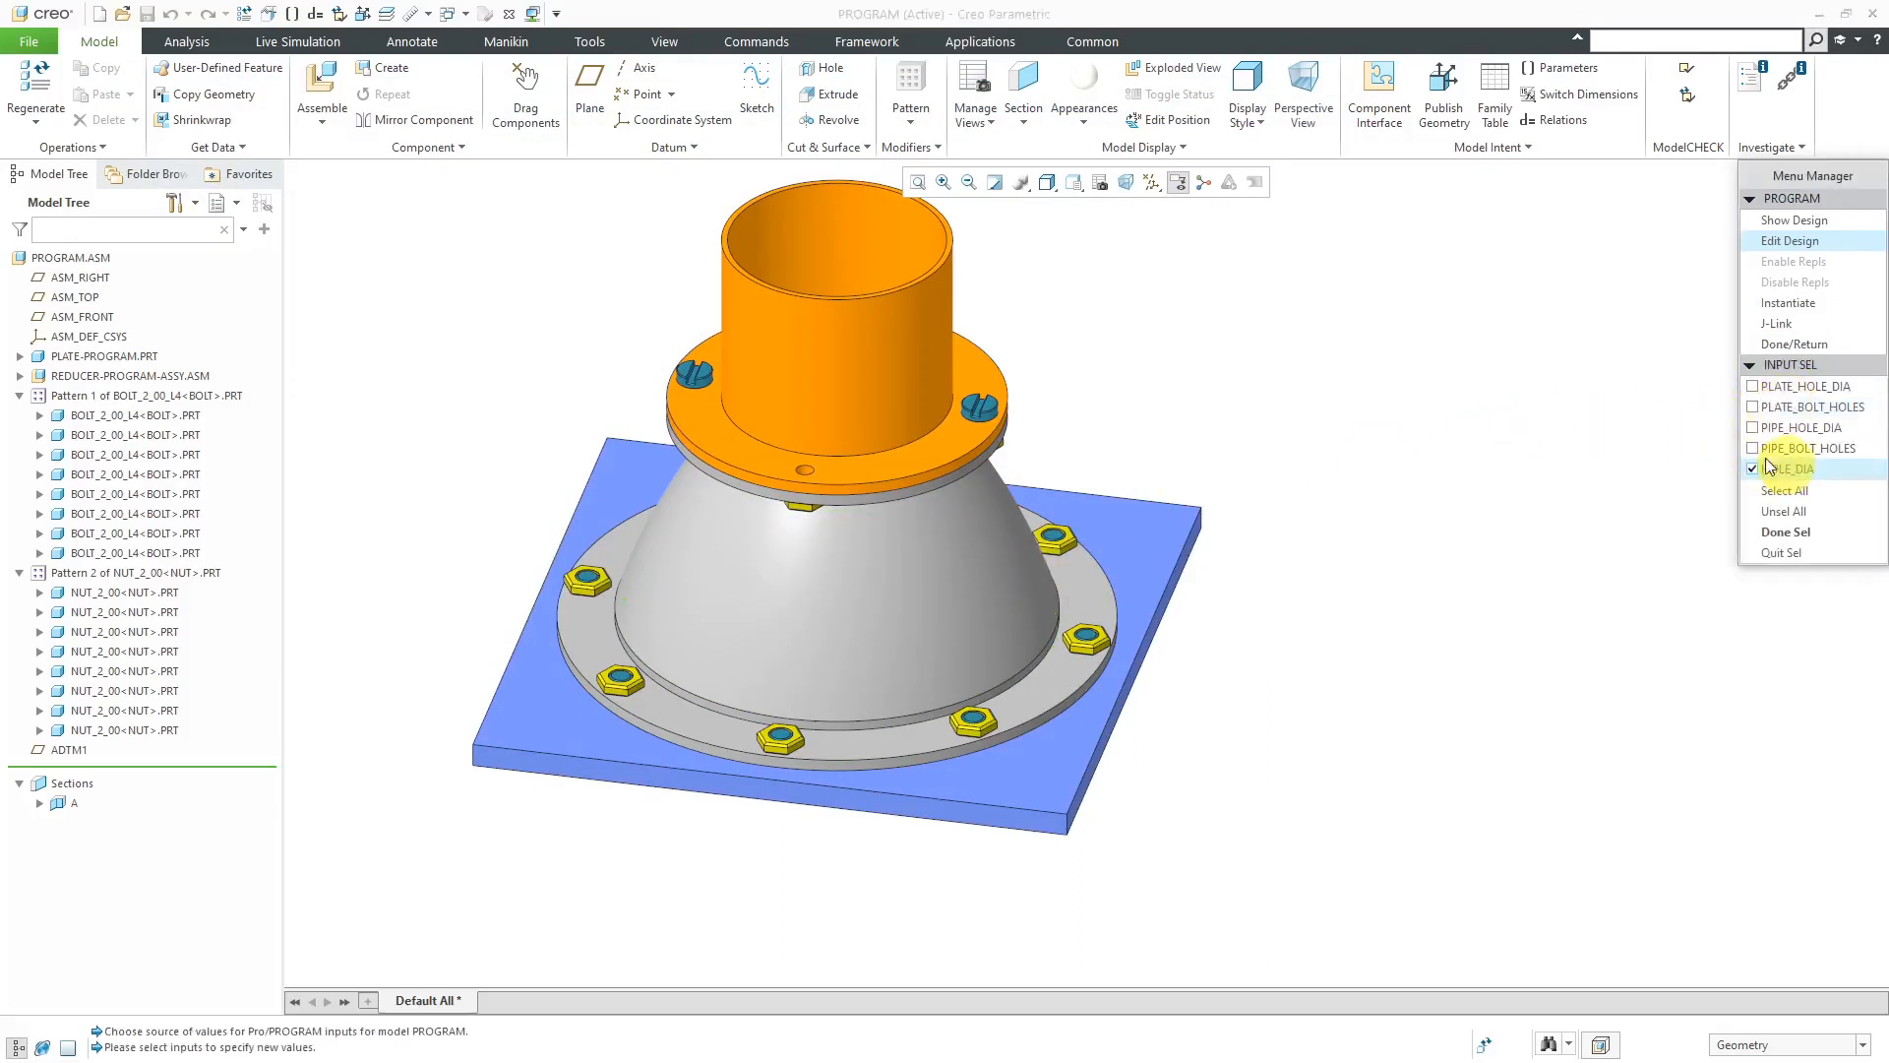
left_click(1786, 531)
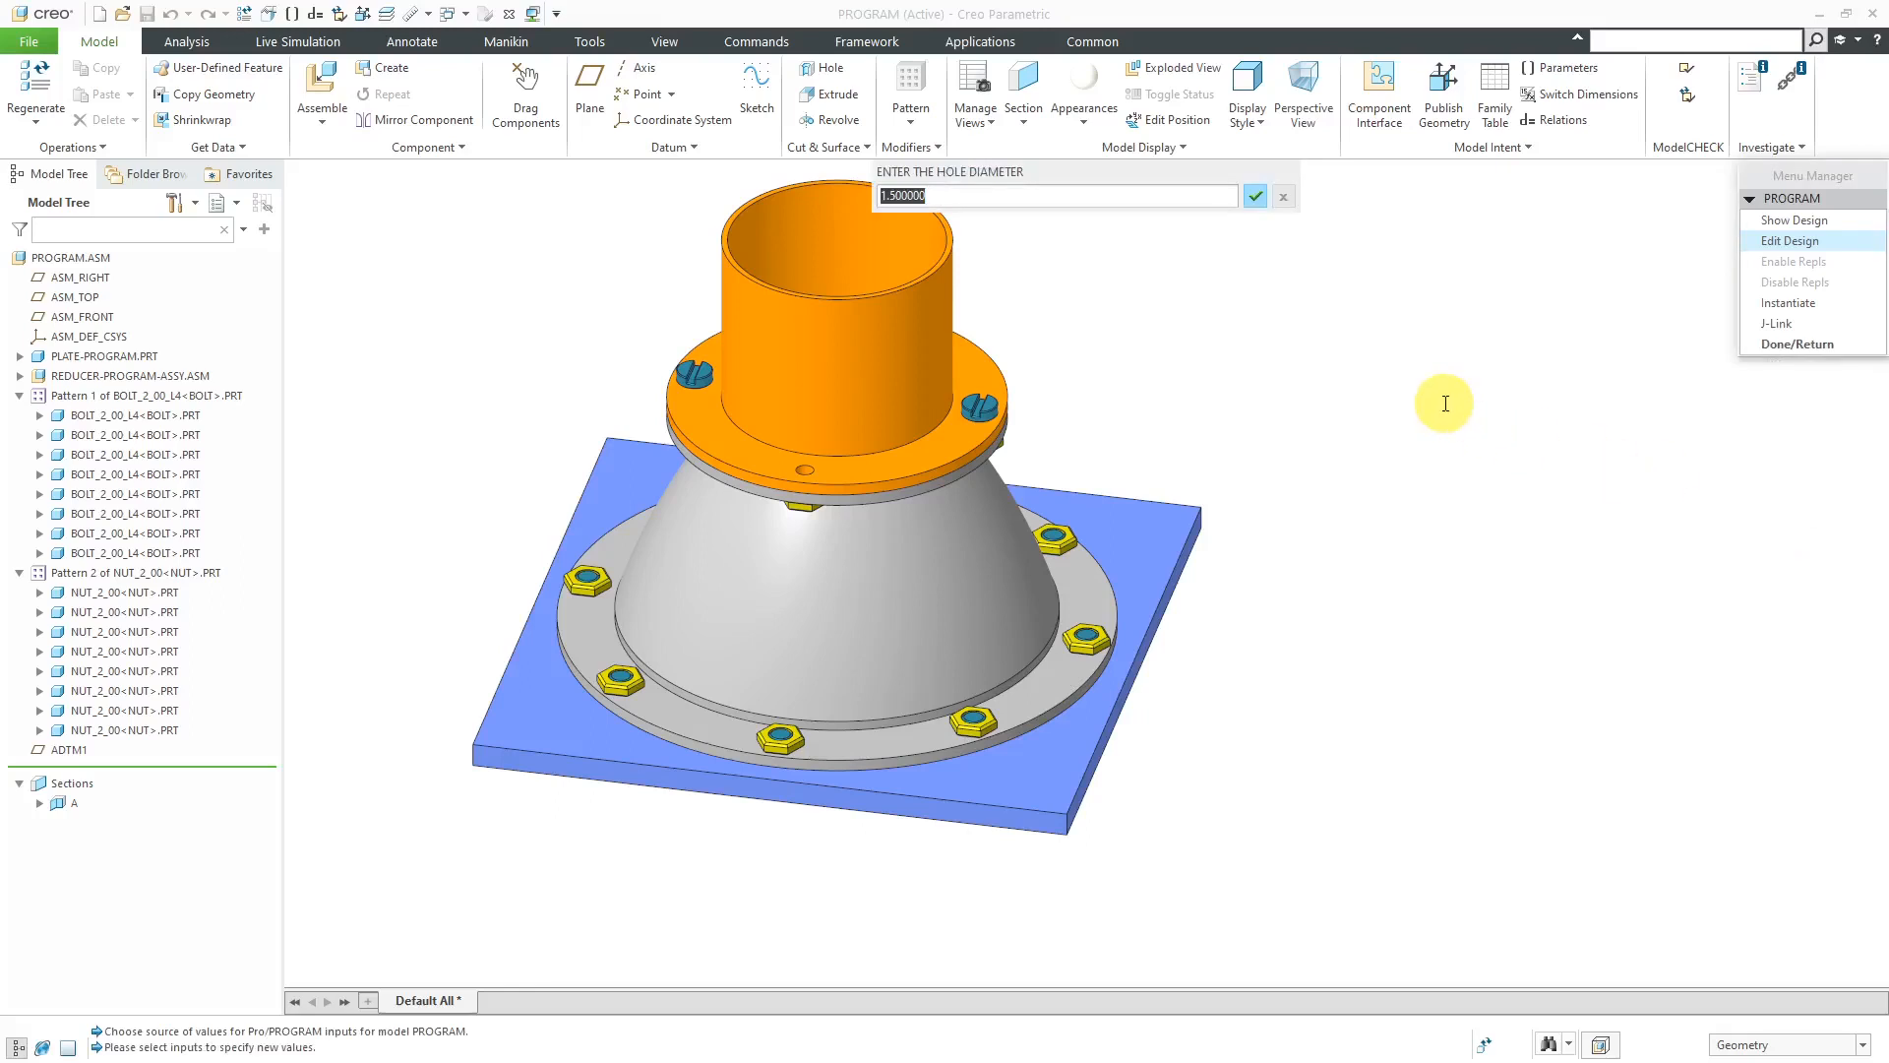
key("Return")
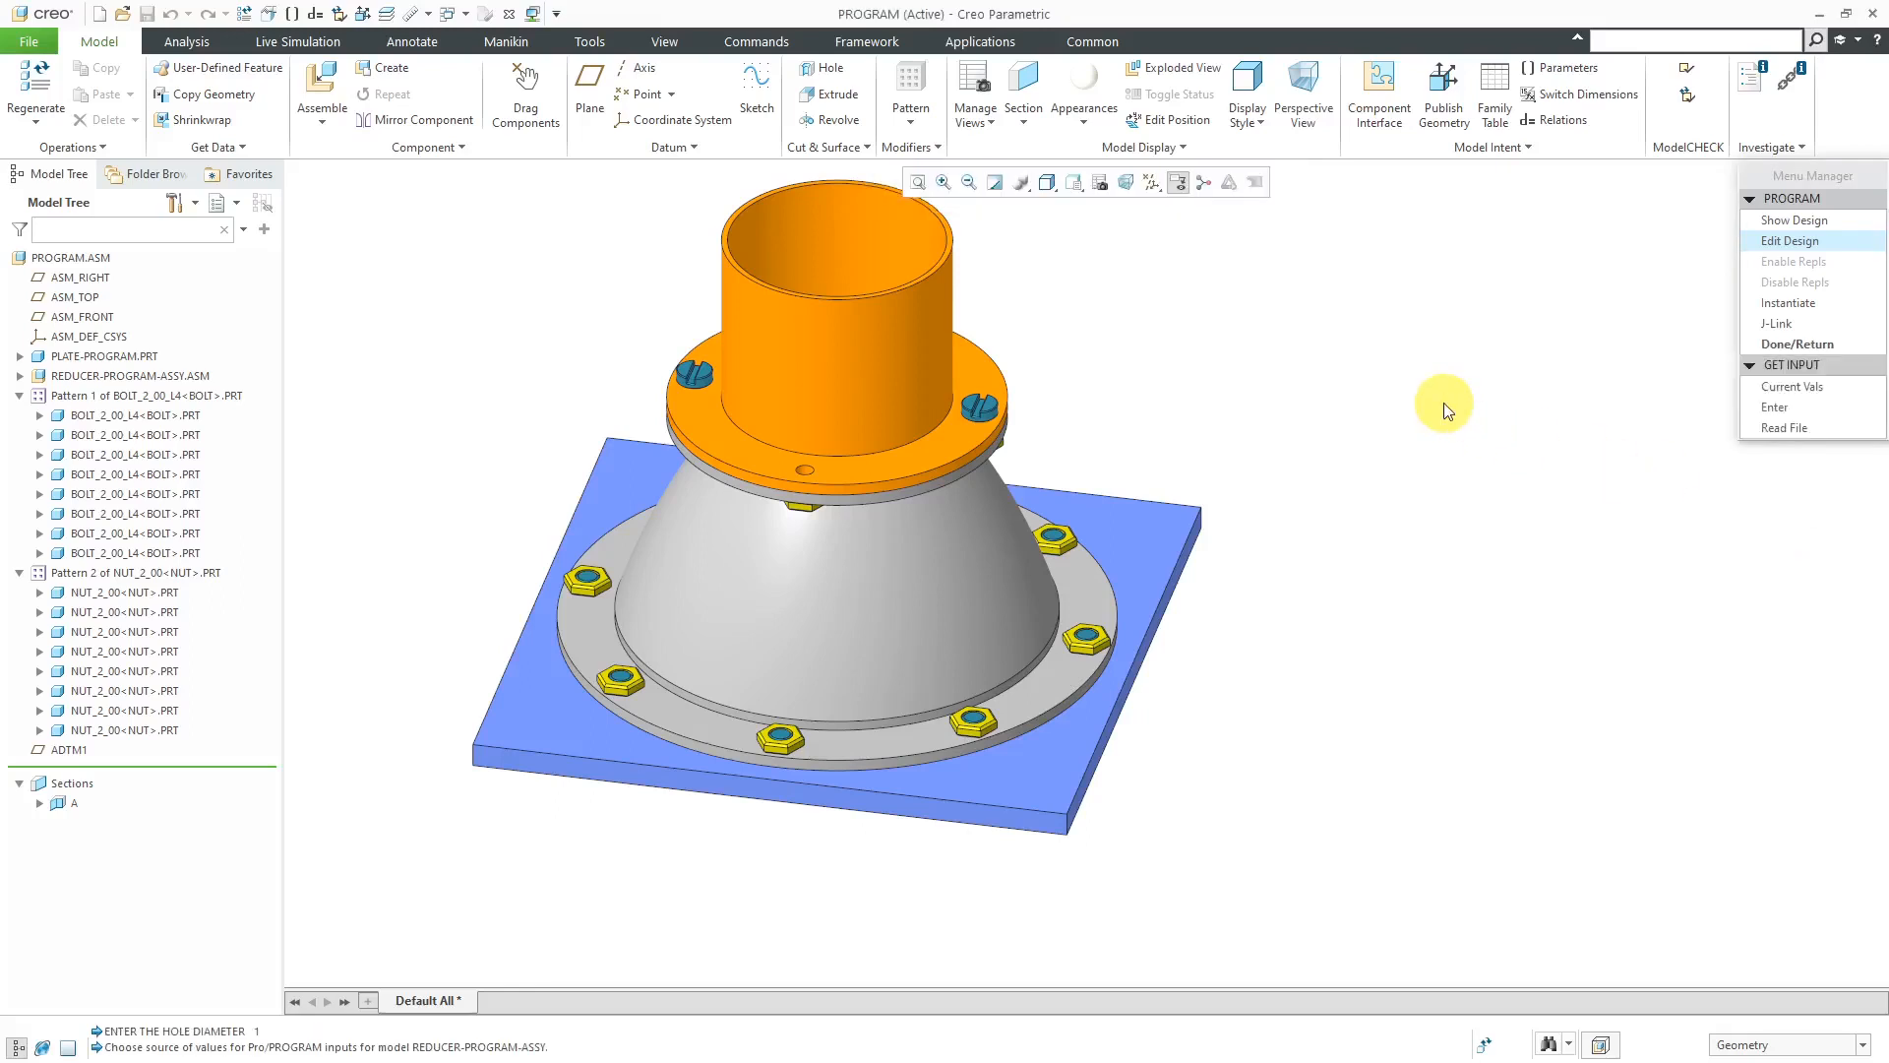
Keep the current values for the reducer subassembly, leave the program, and check BOLT_NAME and NUT_NAME in the assembly's parameters.
left_click(1796, 390)
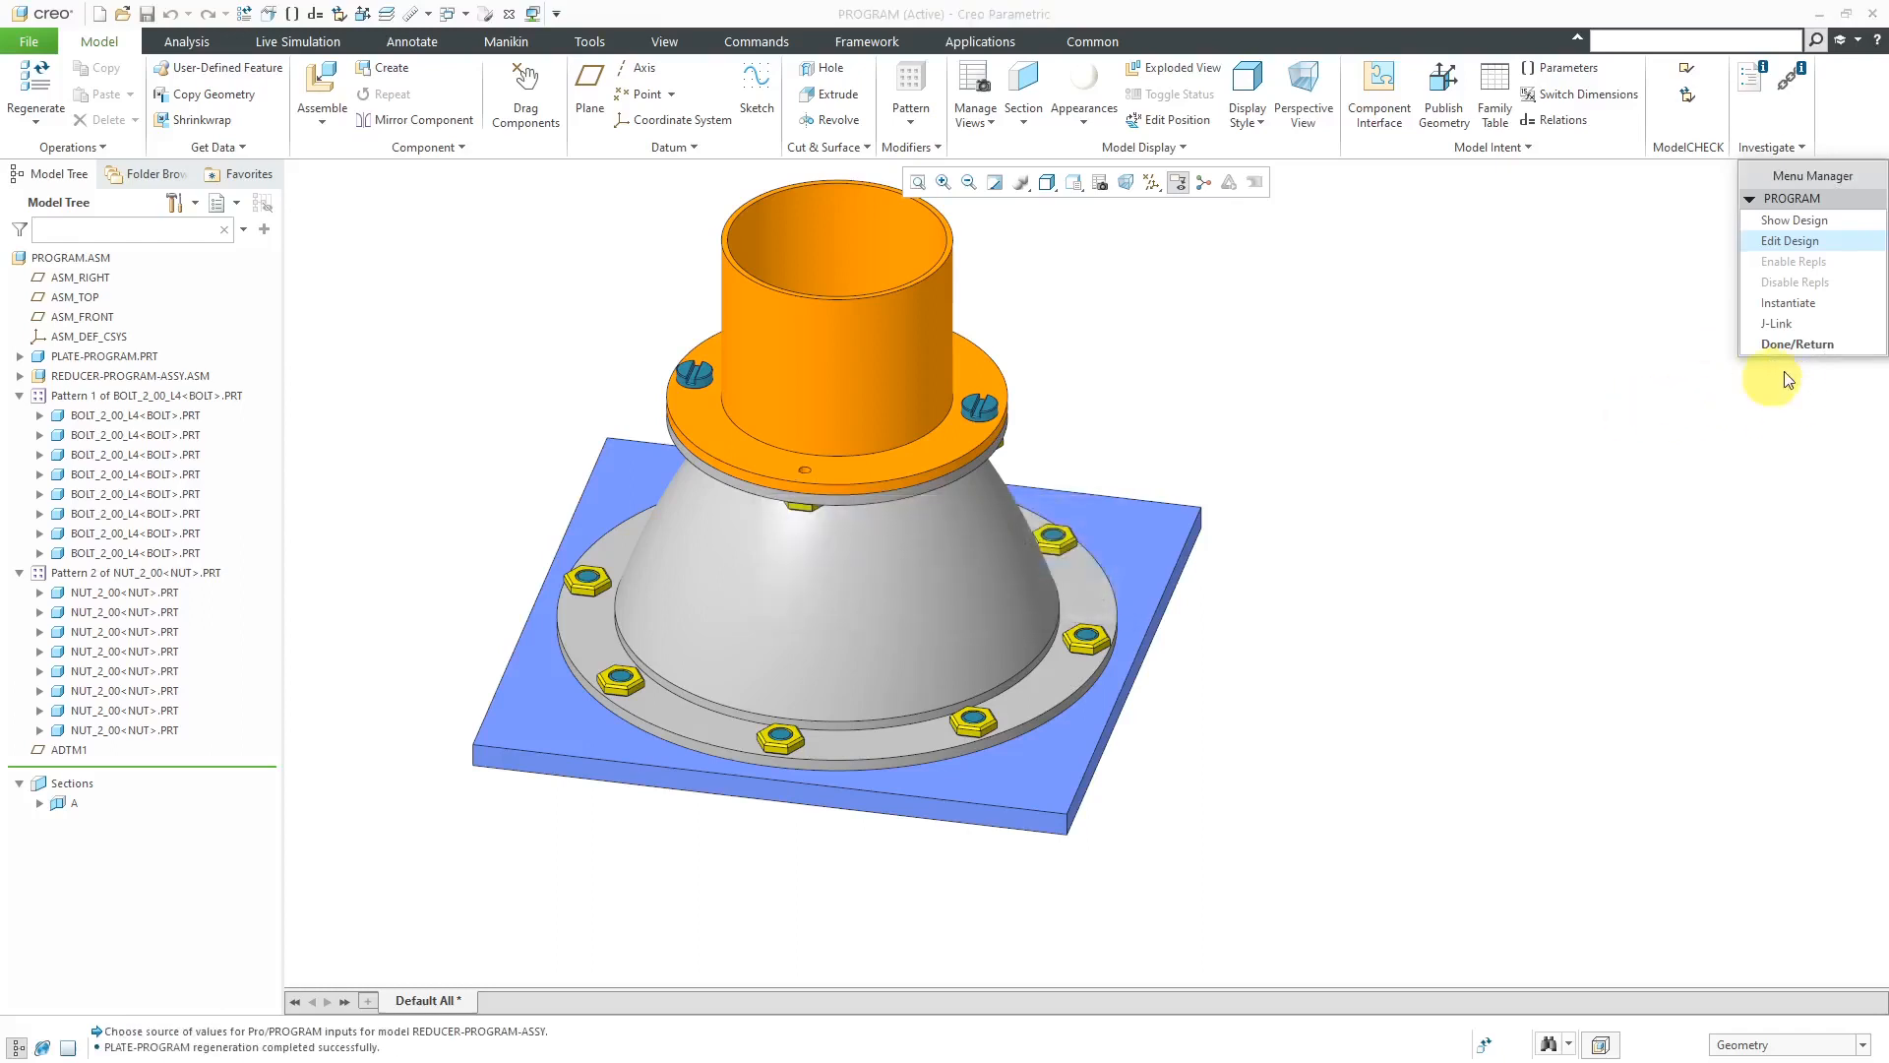
left_click(1791, 345)
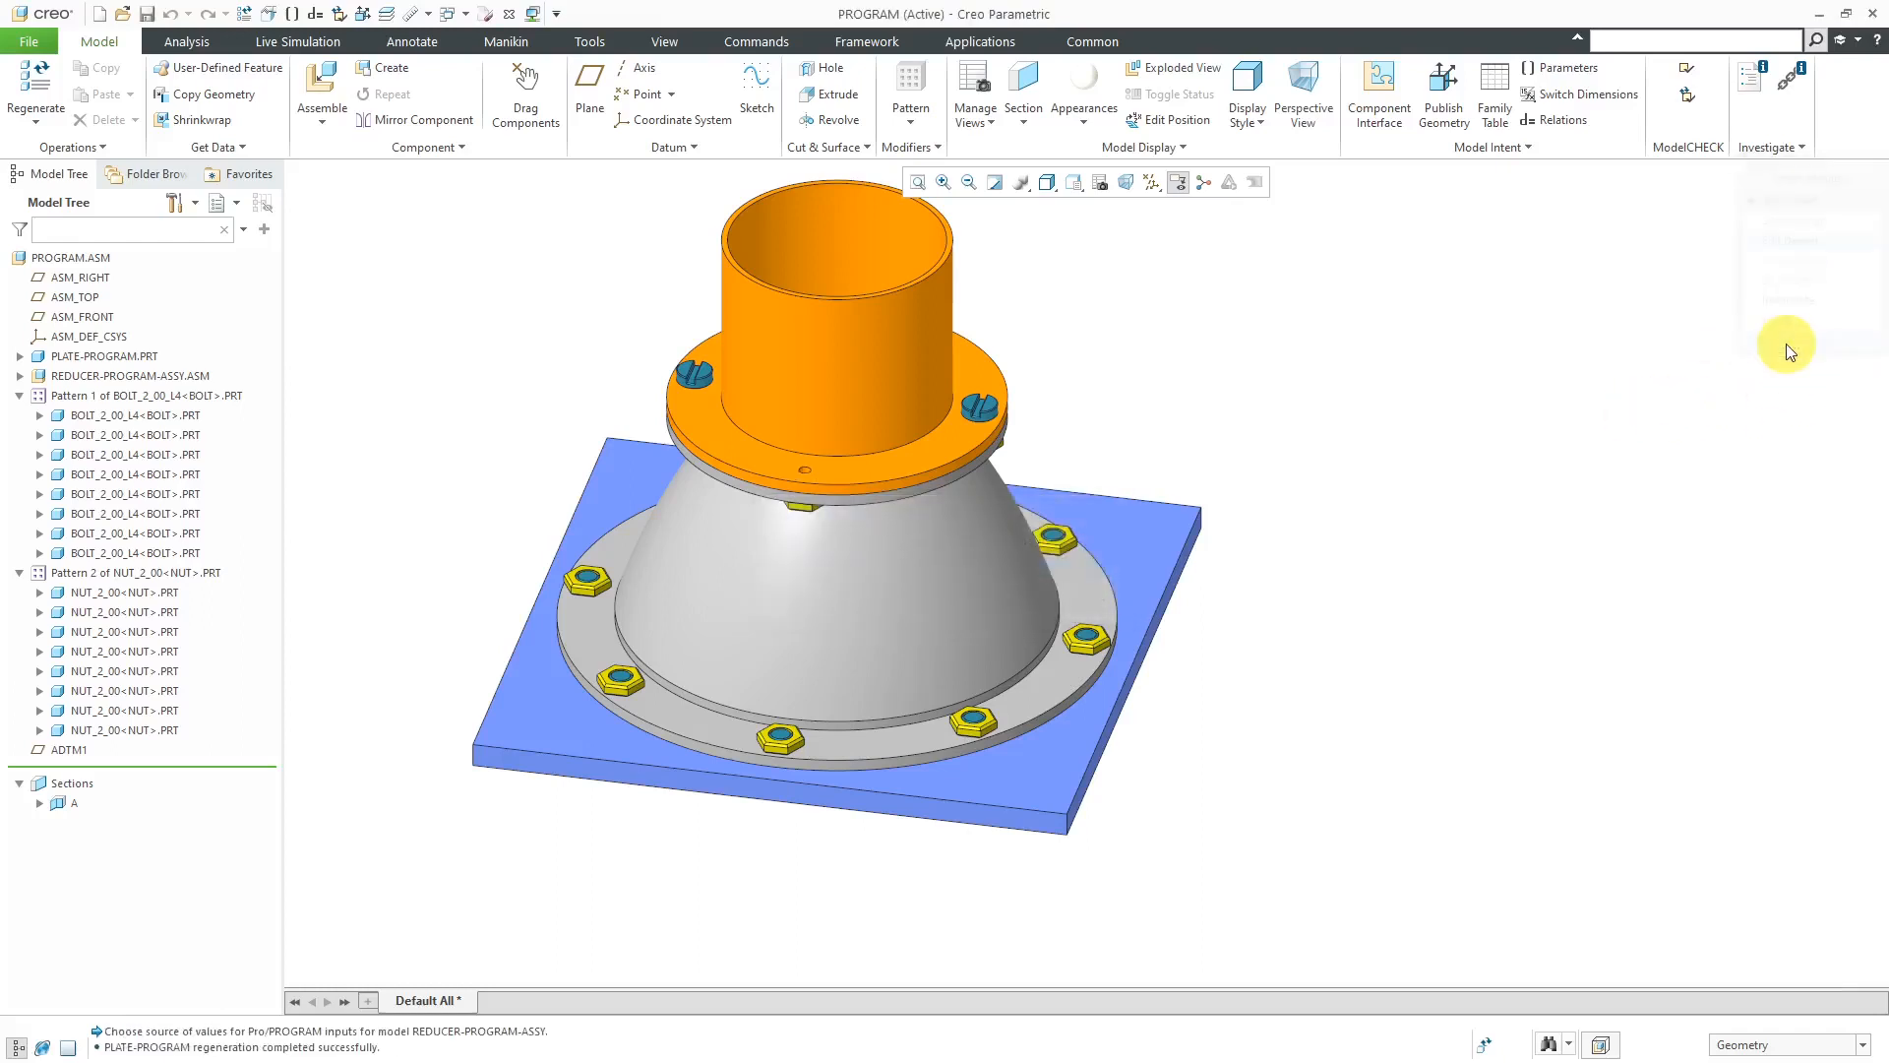
left_click(1551, 68)
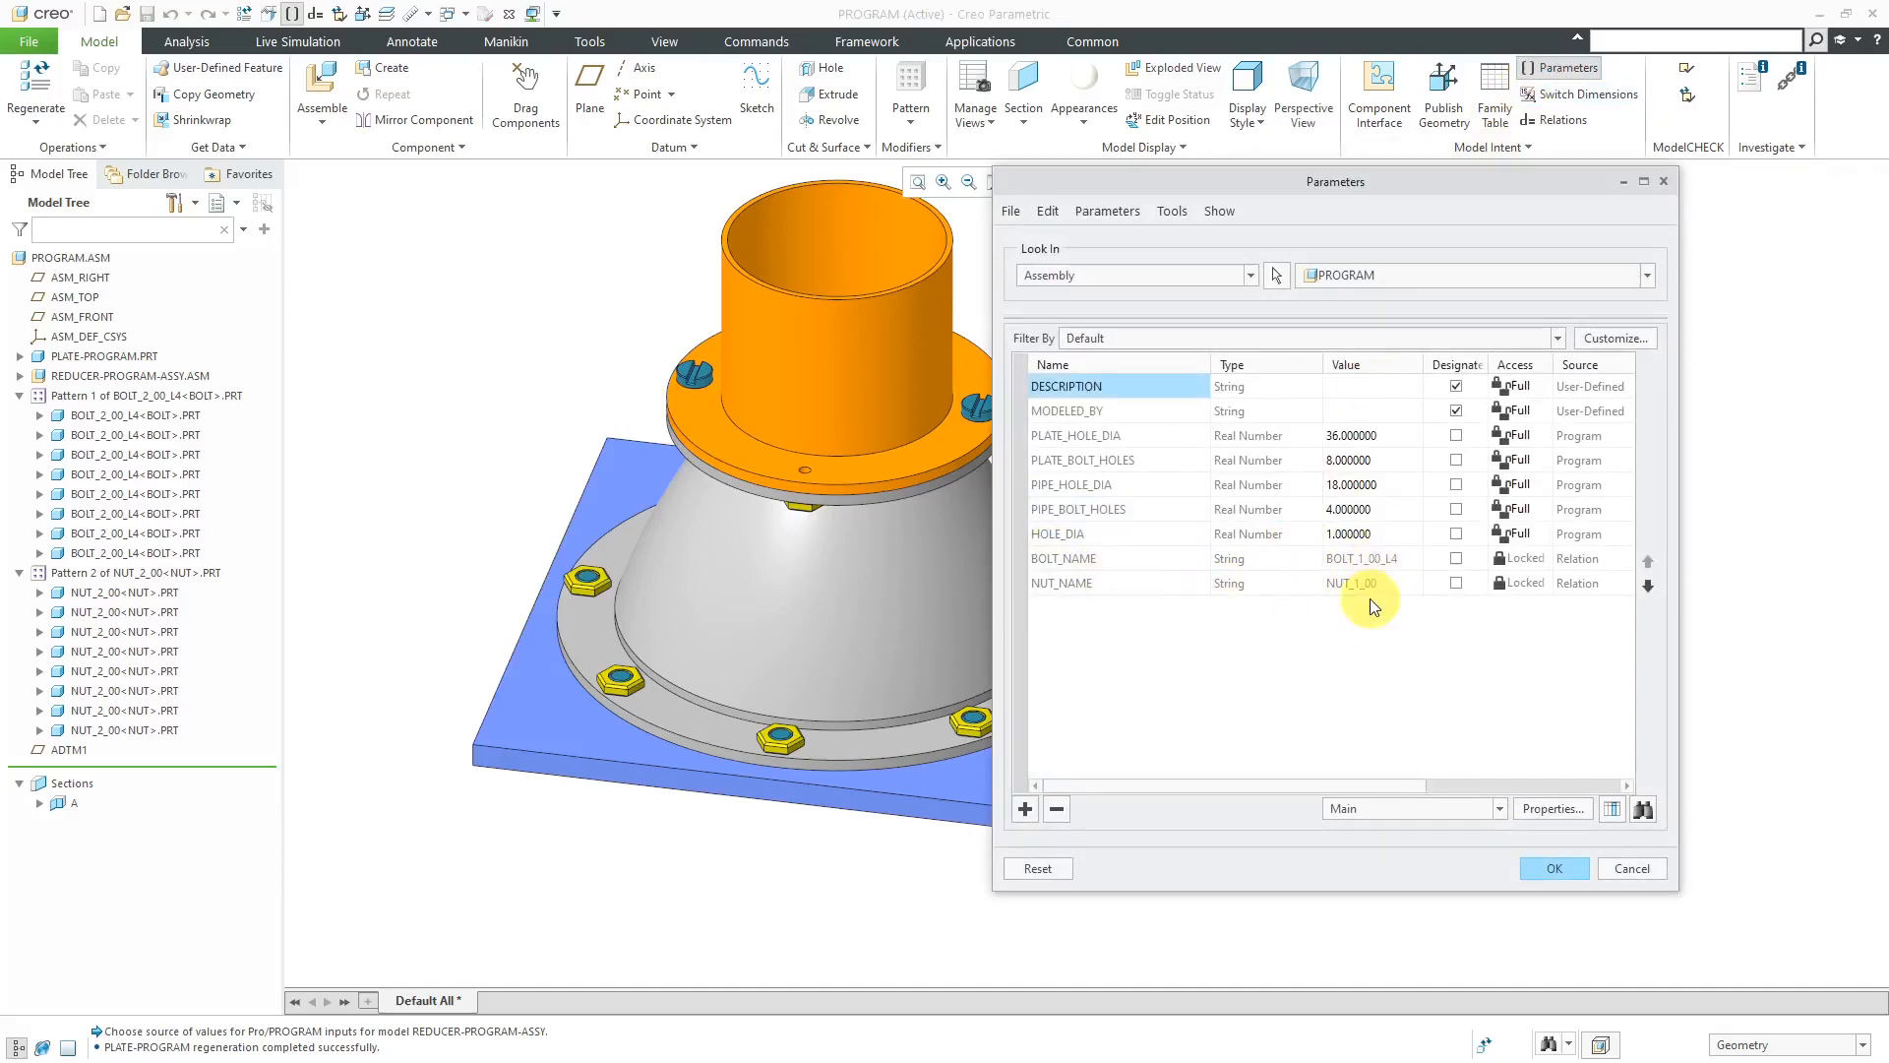
left_click(1556, 868)
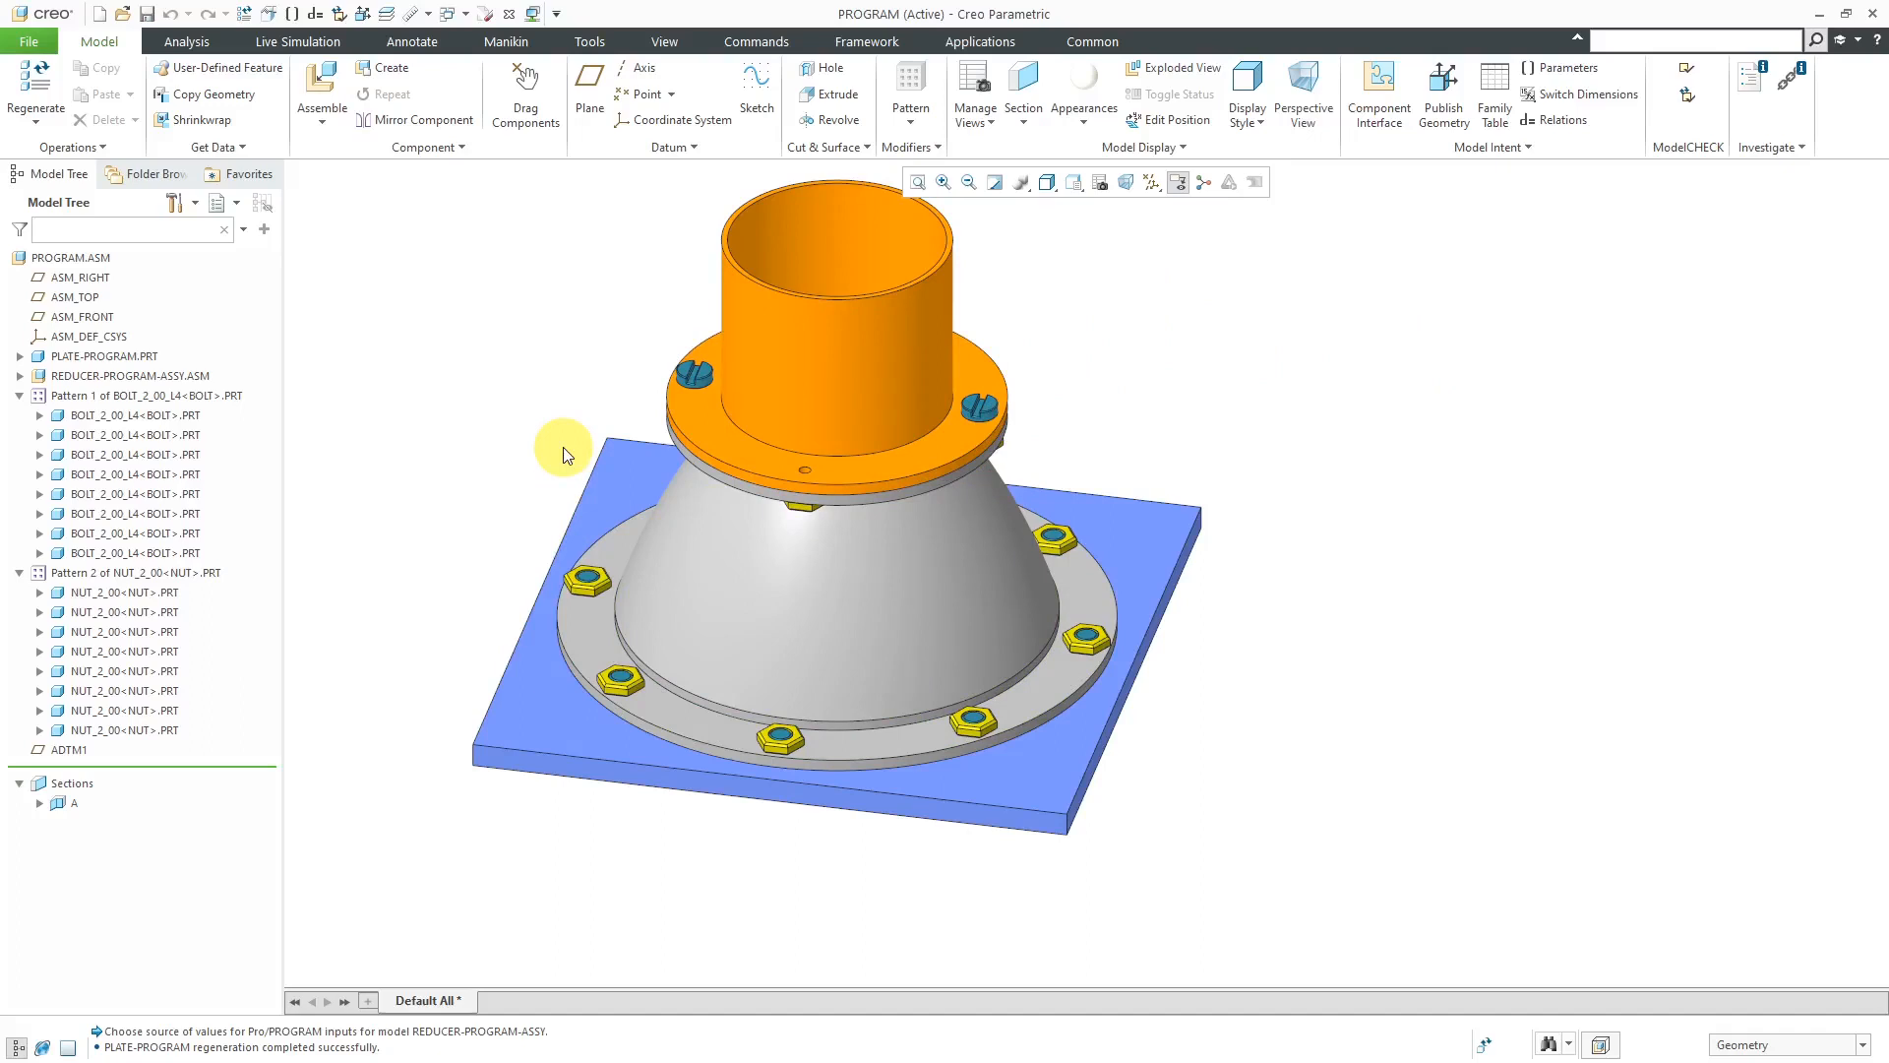
Reopen the assembly's program design and replace BOLT_2_00_L4 with ( BOLT_NAME ) in the first bolt's ADD PART statement.
left_click(1487, 149)
left_click(1478, 172)
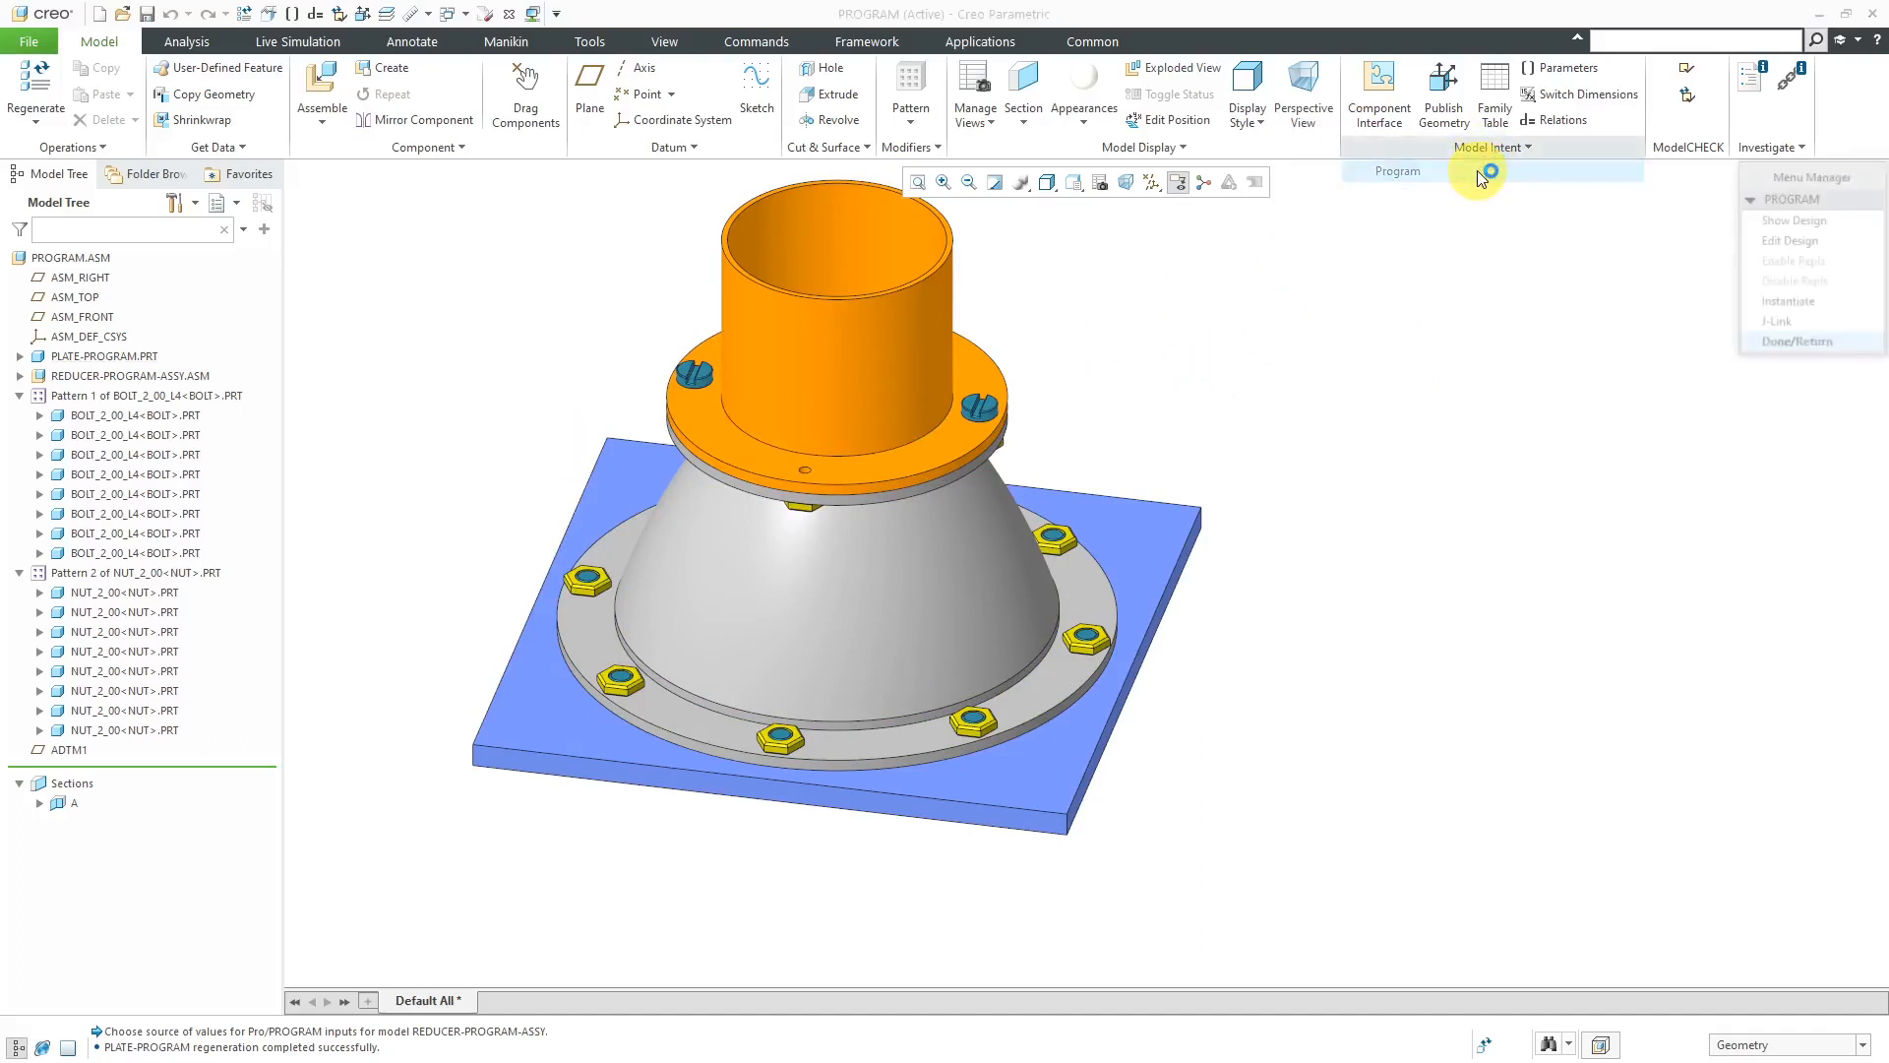
left_click(1809, 244)
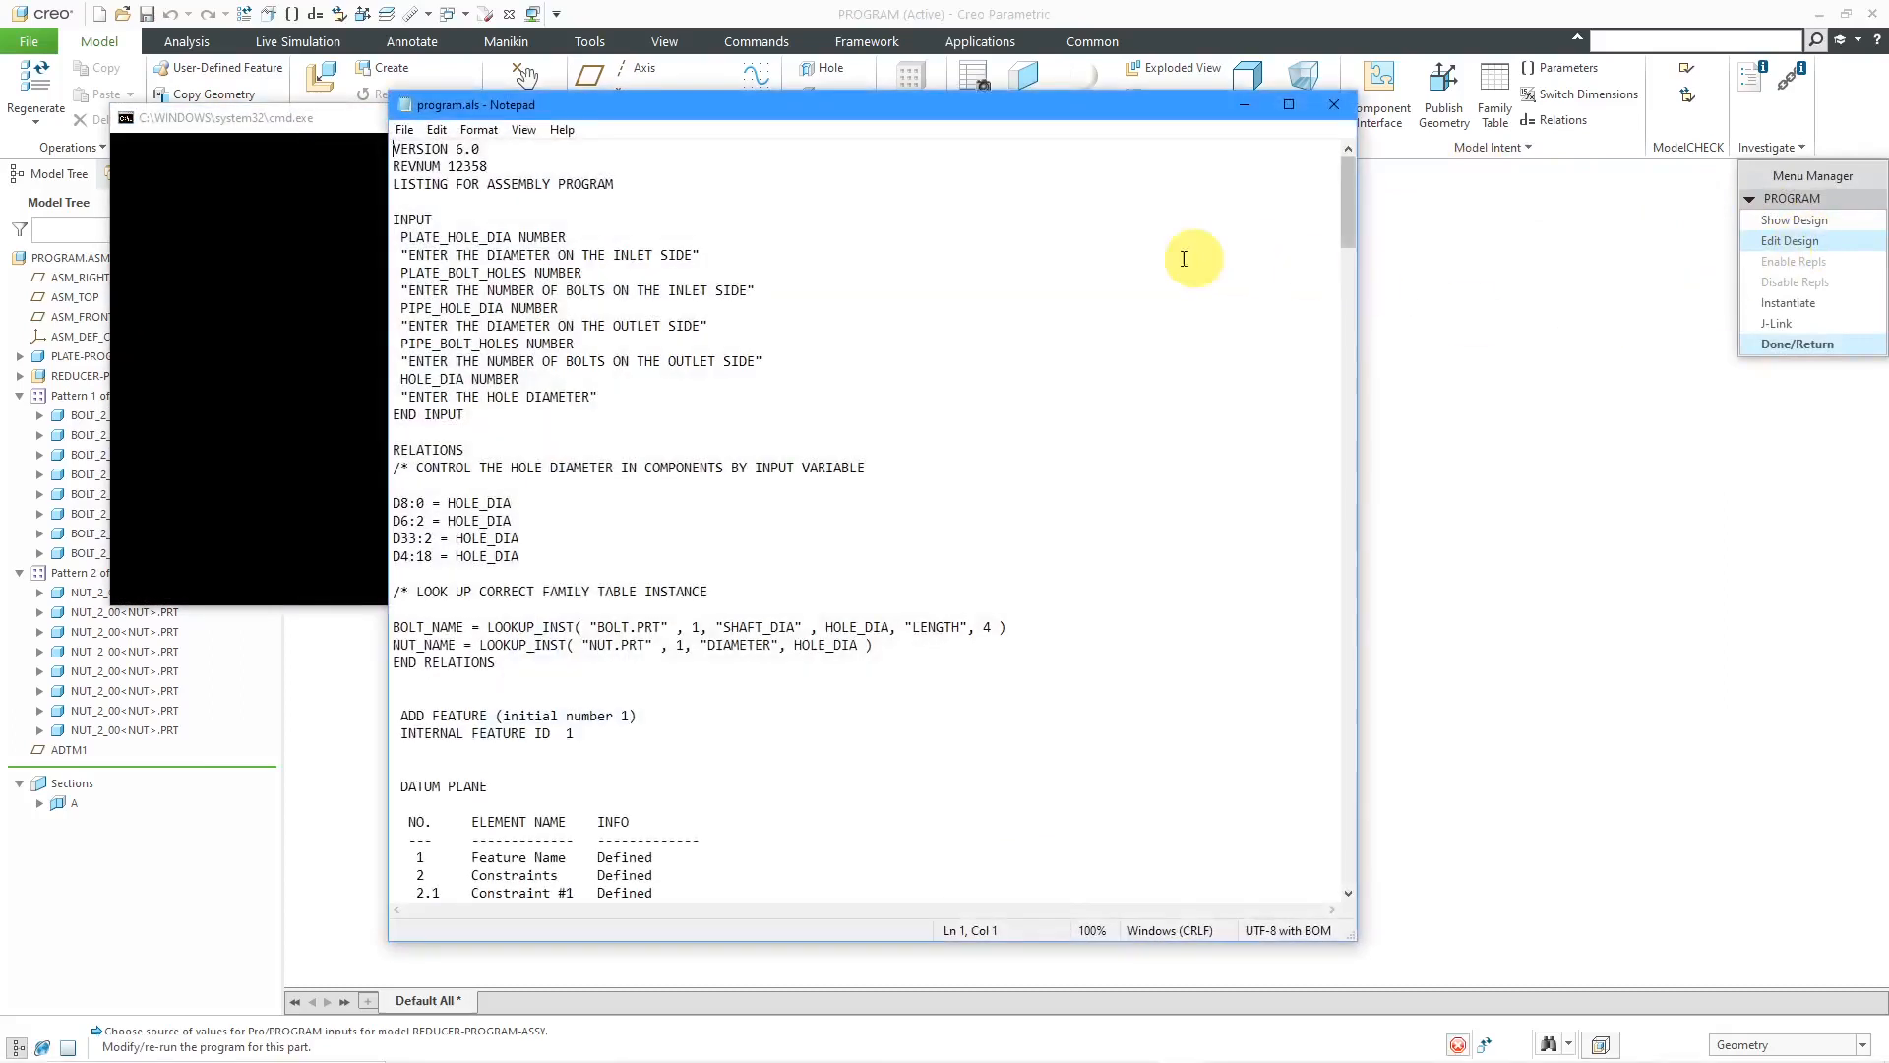
left_click_drag(1350, 194, 1320, 488)
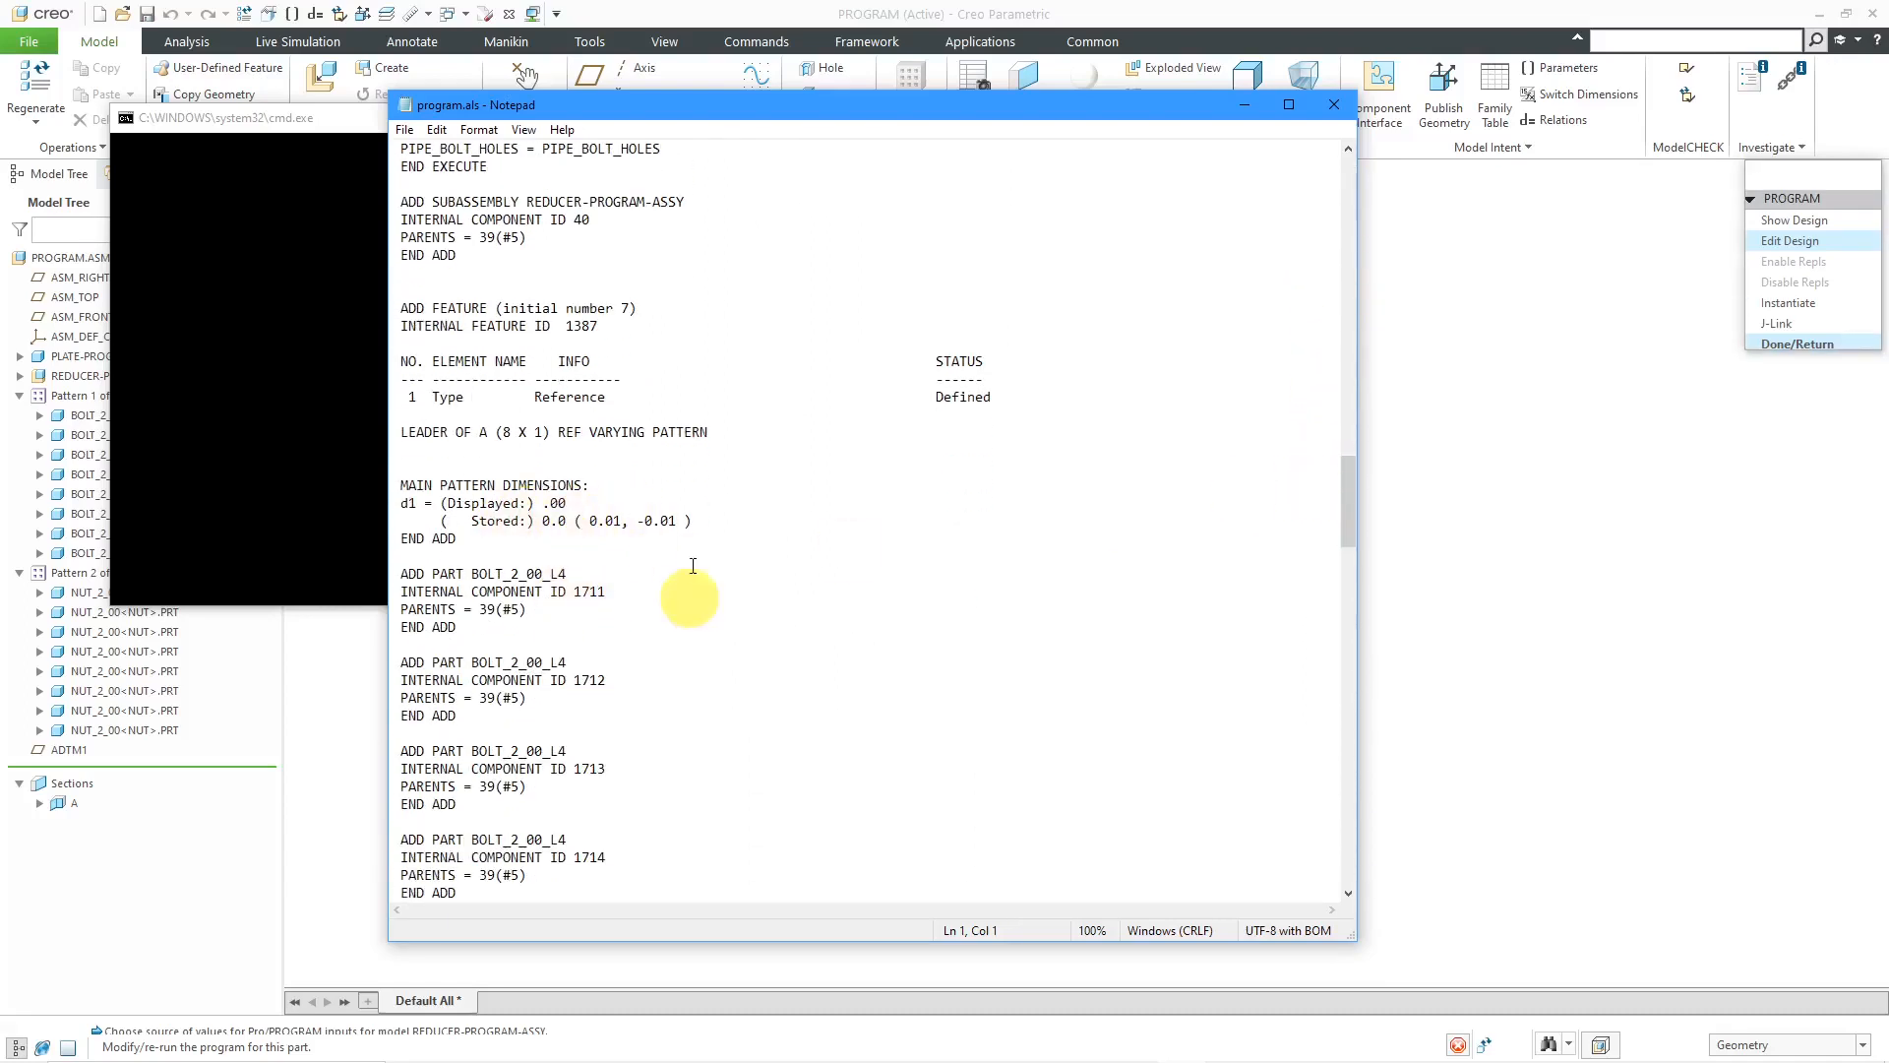
left_click(593, 575)
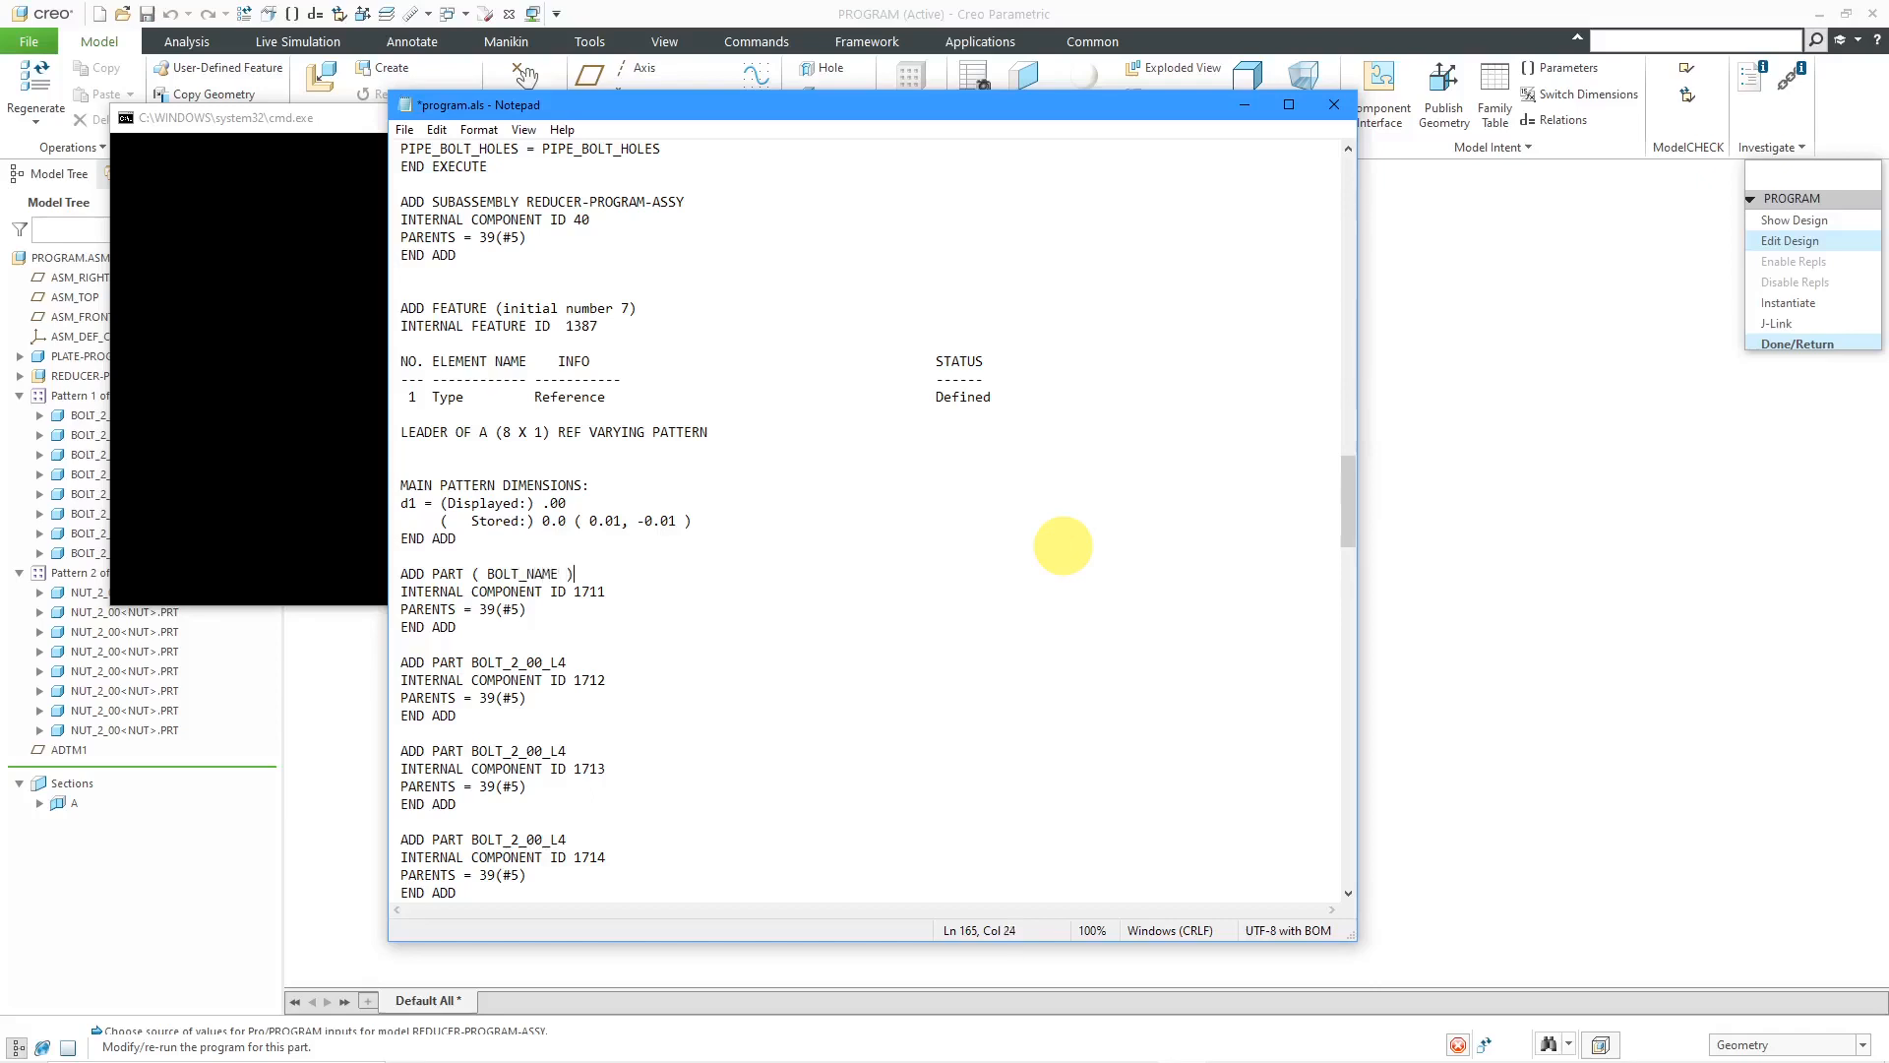
Replace NUT_2_00 with ( NUT_NAME ) in the ADD PART statement of the nut pattern's first component.
scroll(995, 587, "down", 1)
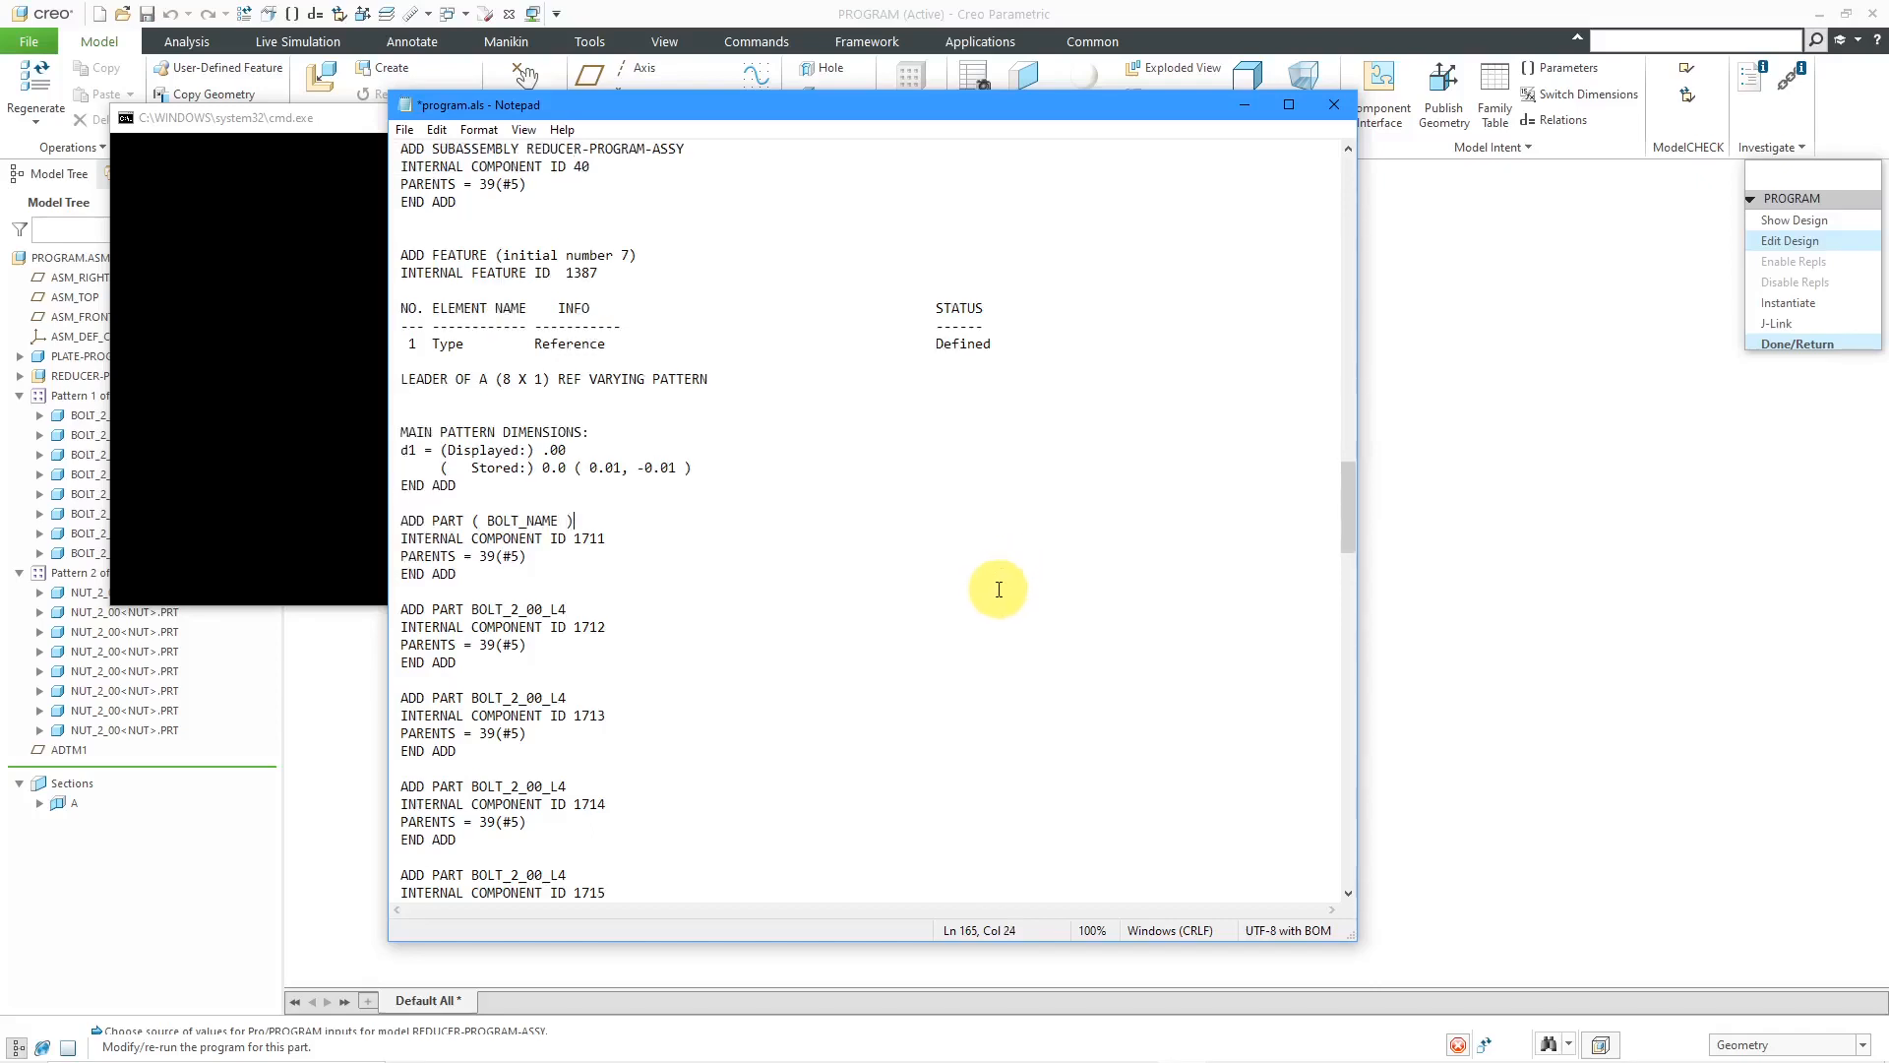
scroll(502, 556, "down", 4)
scroll(502, 650, "down", 5)
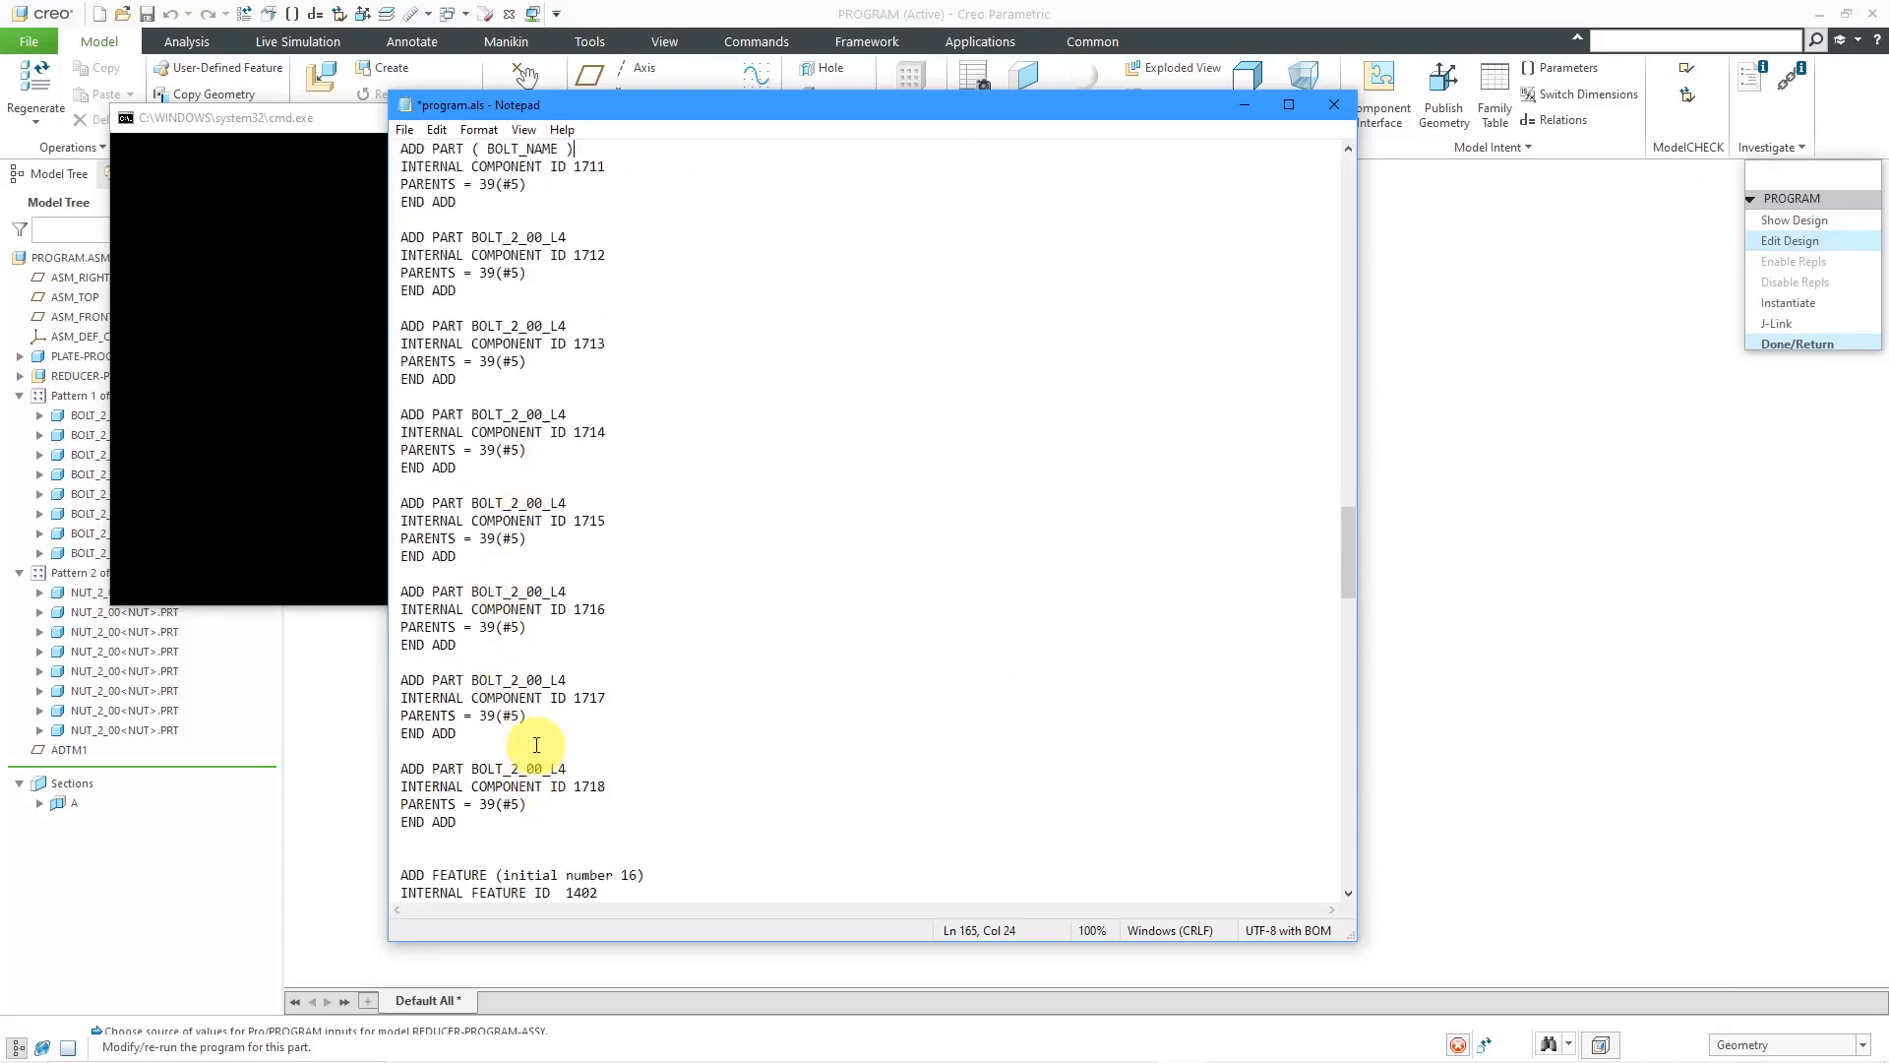
scroll(536, 640, "up", 9)
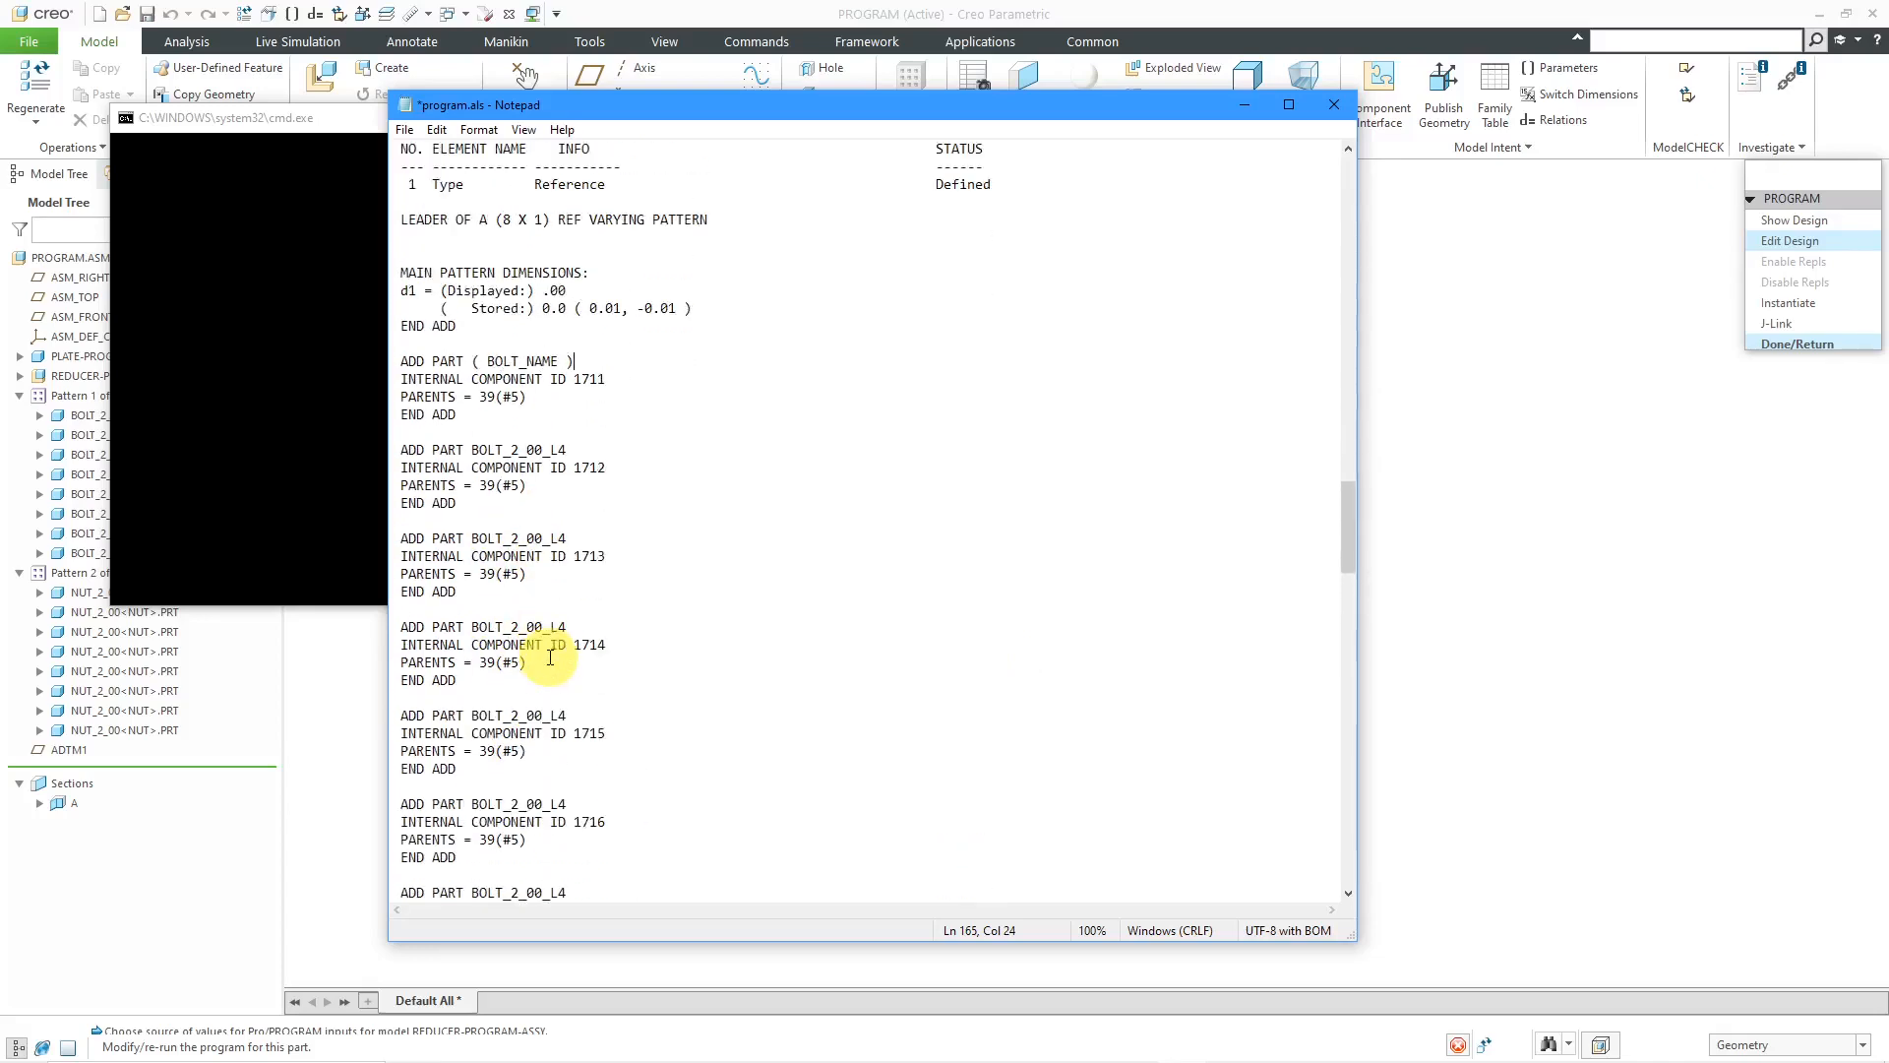
scroll(639, 596, "down", 11)
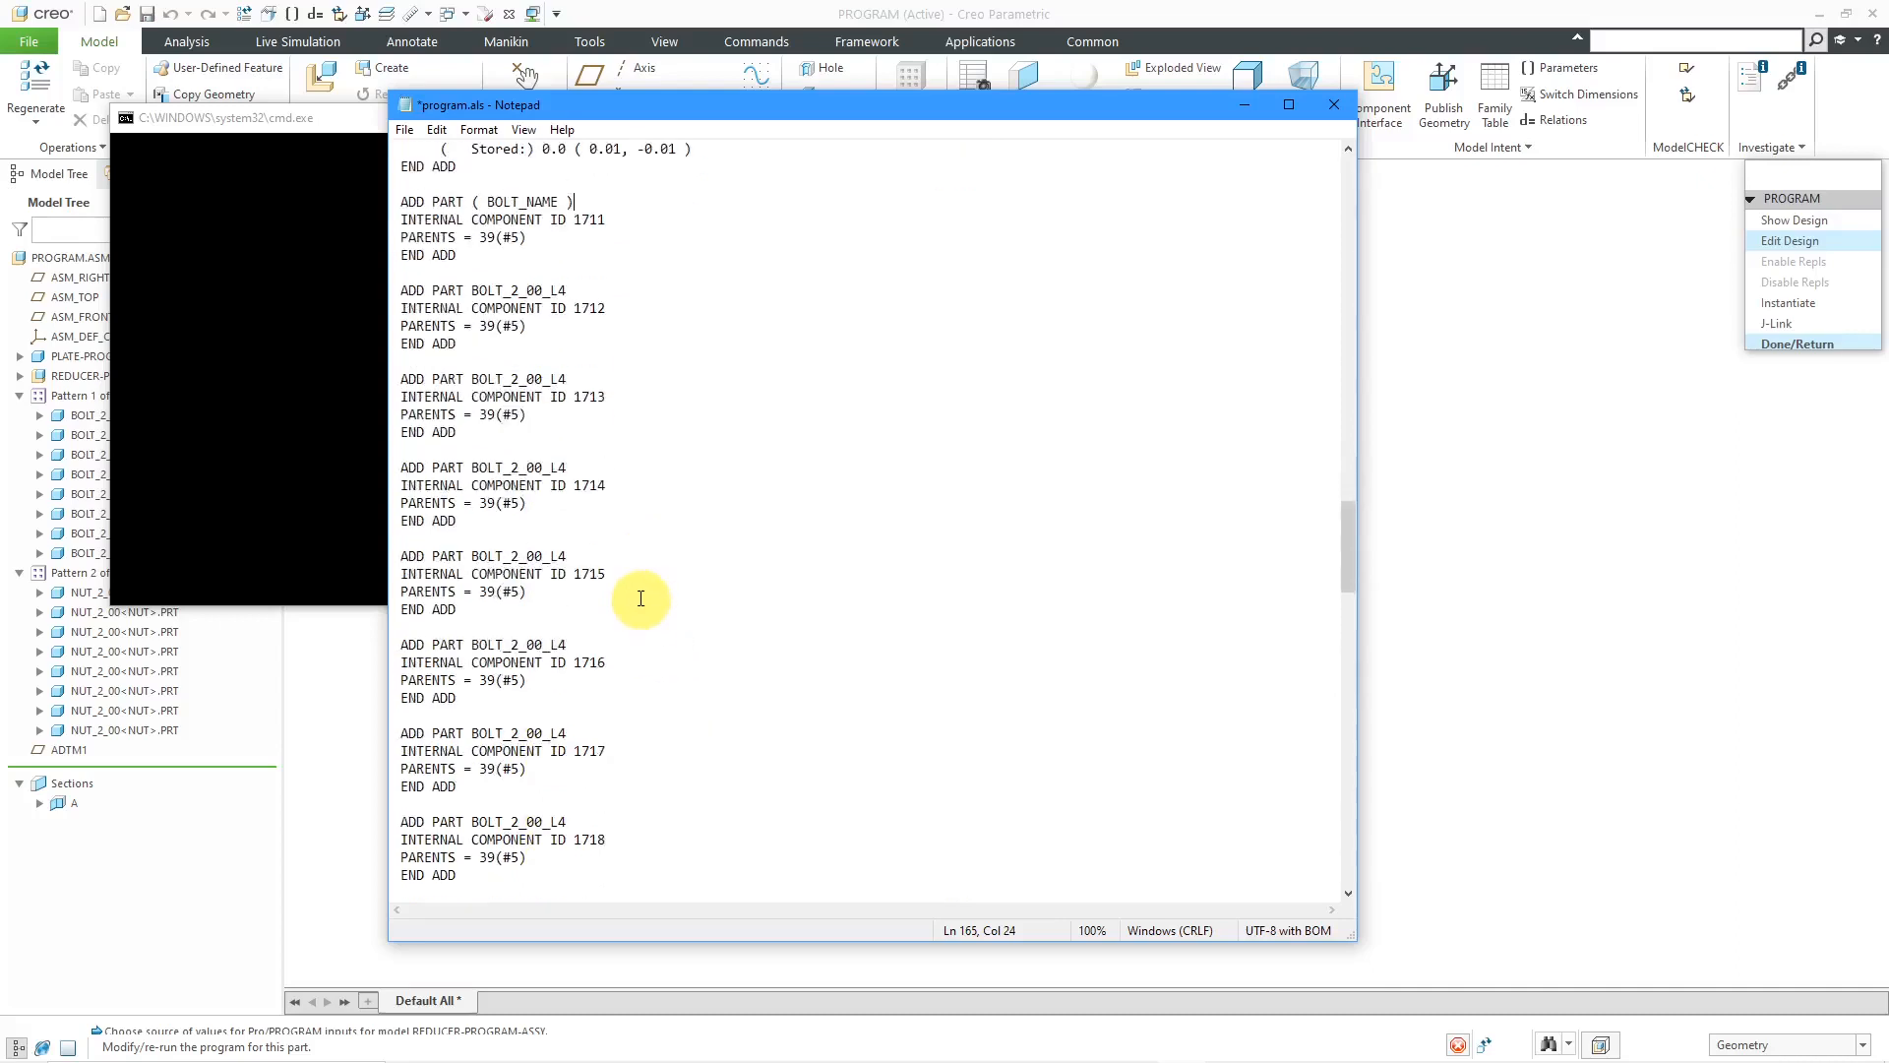
scroll(638, 594, "down", 6)
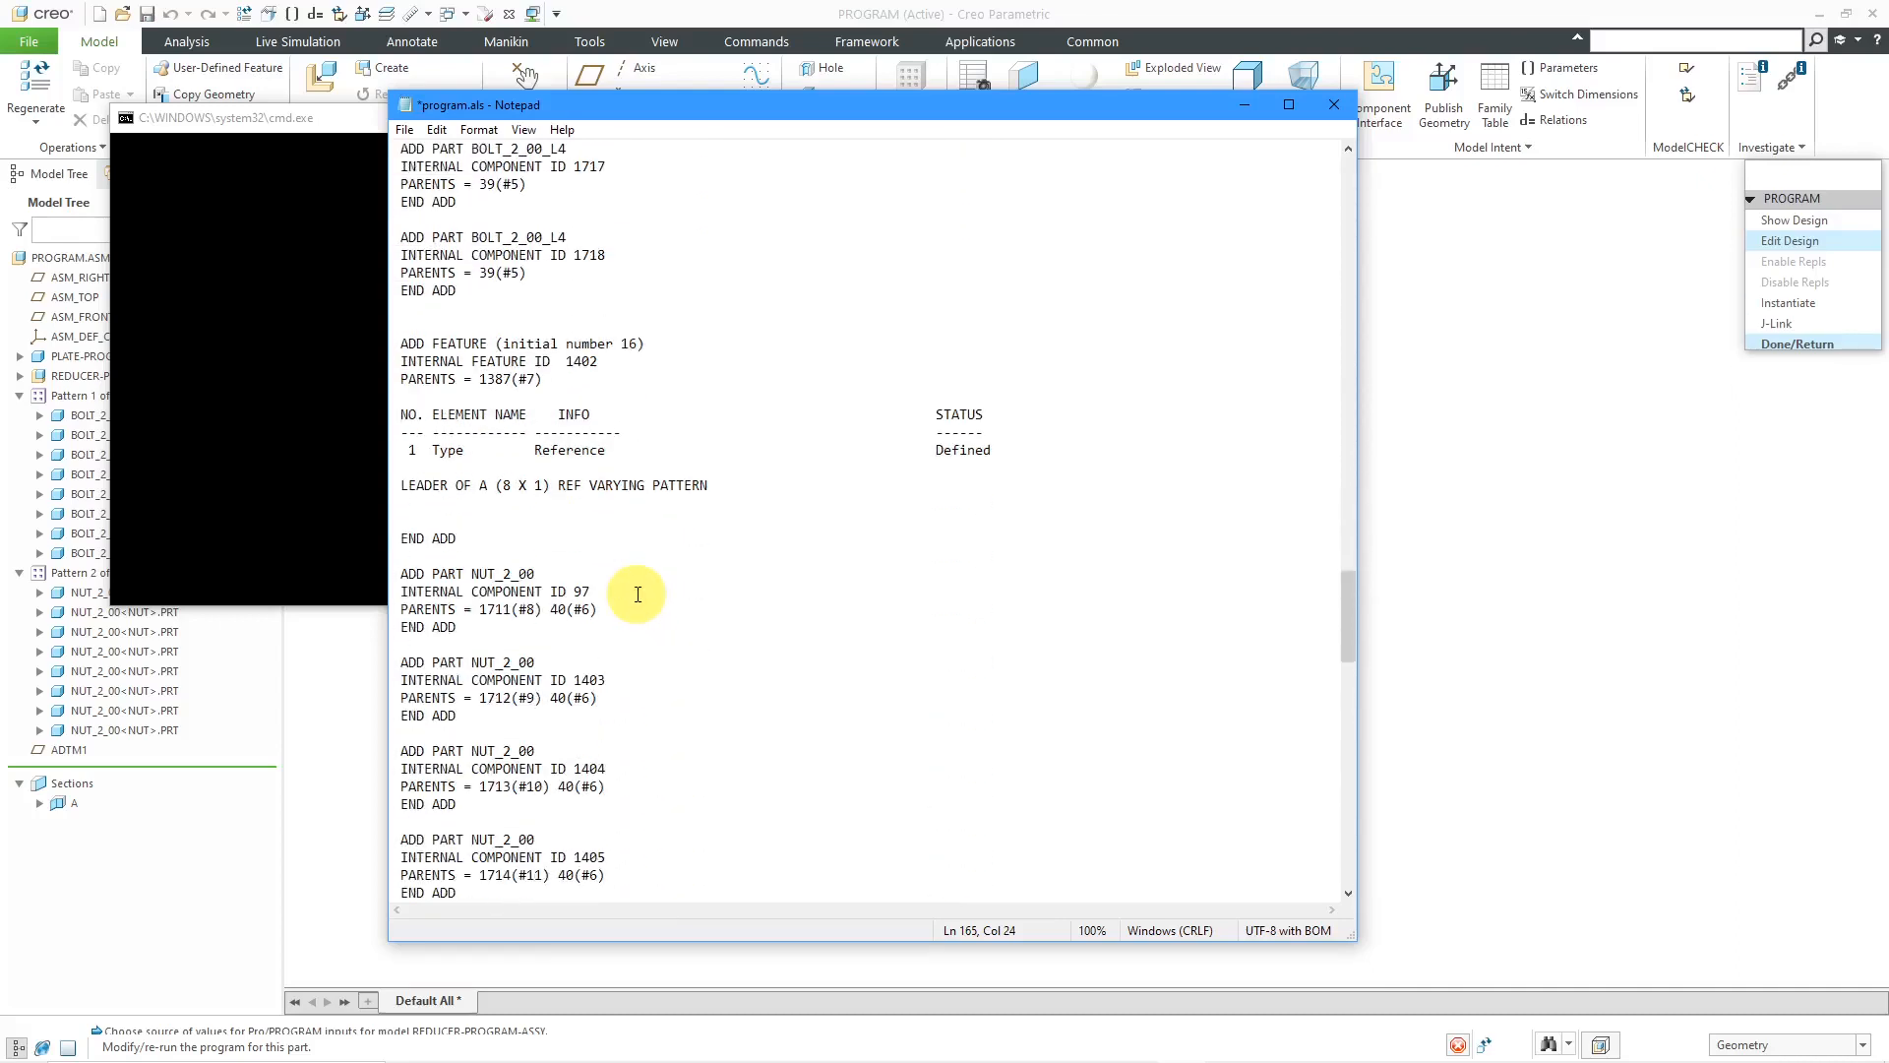
left_click(576, 570)
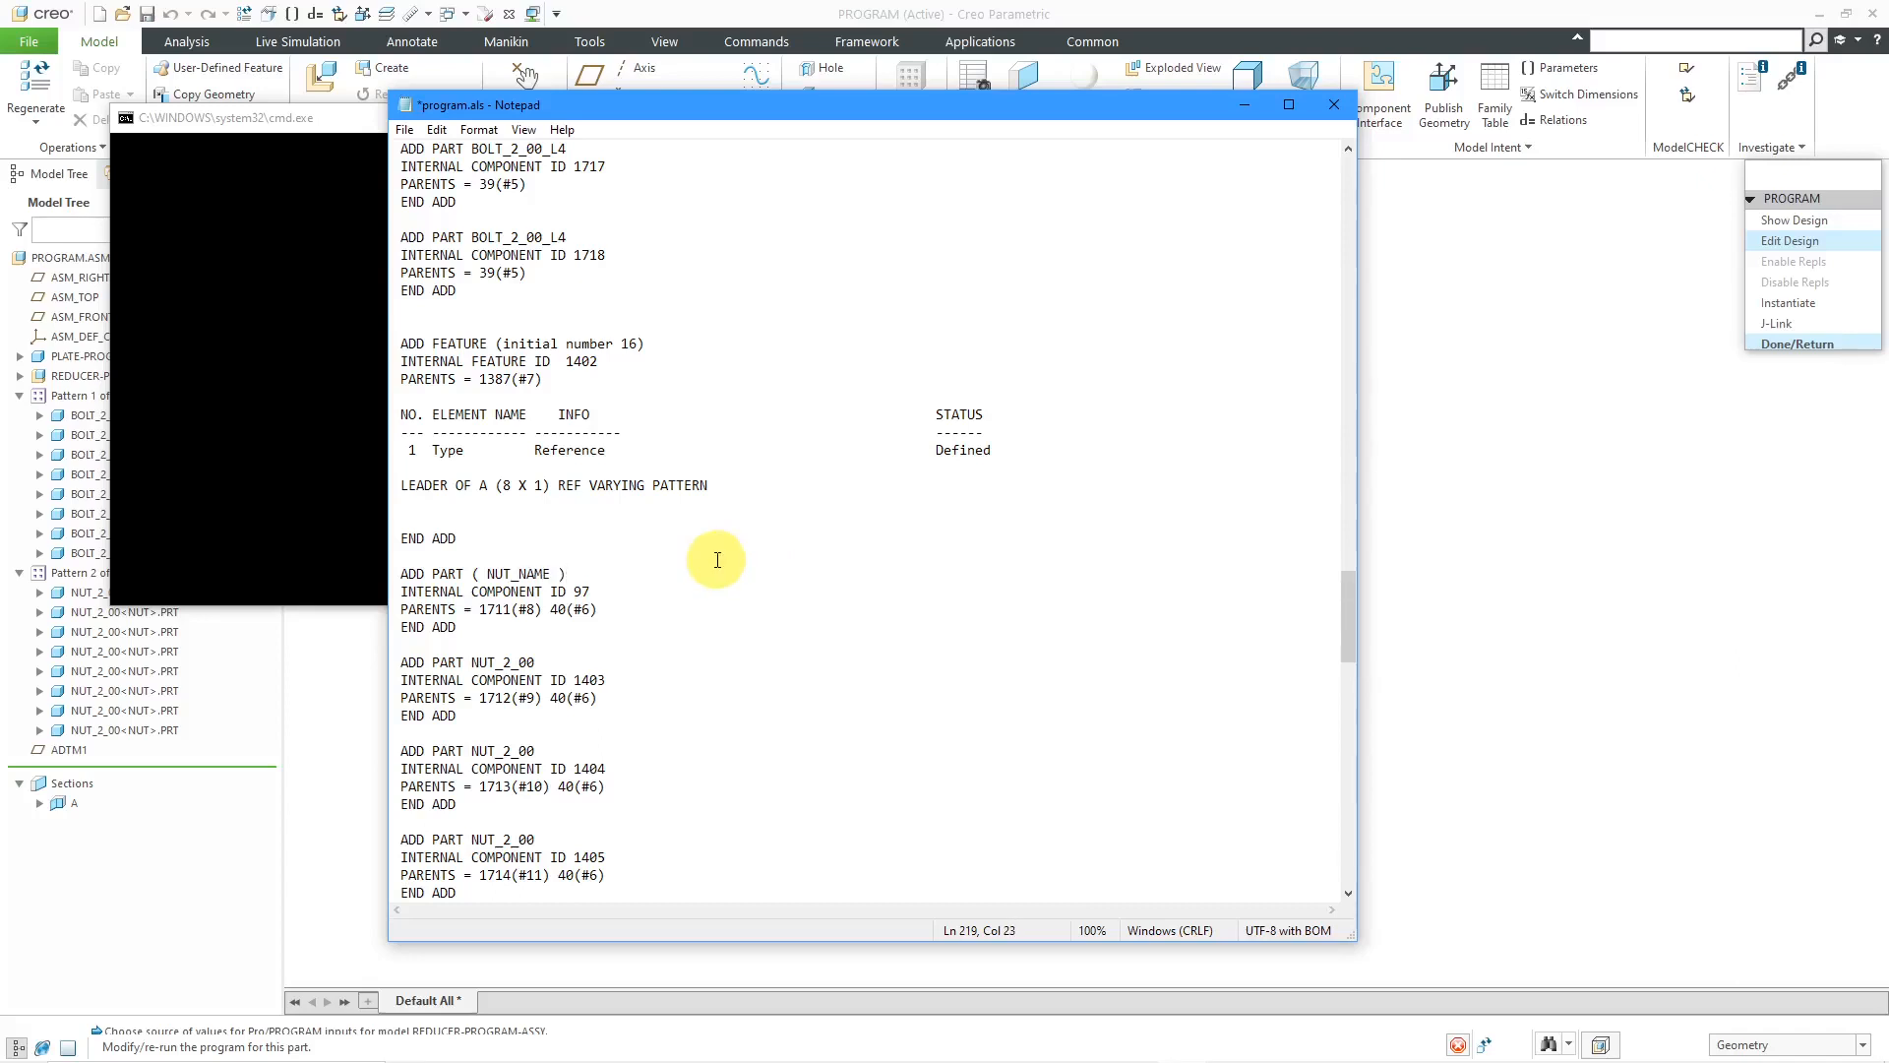
Save and close the program file with the variable part names and incorporate the changes into the model.
left_click(407, 131)
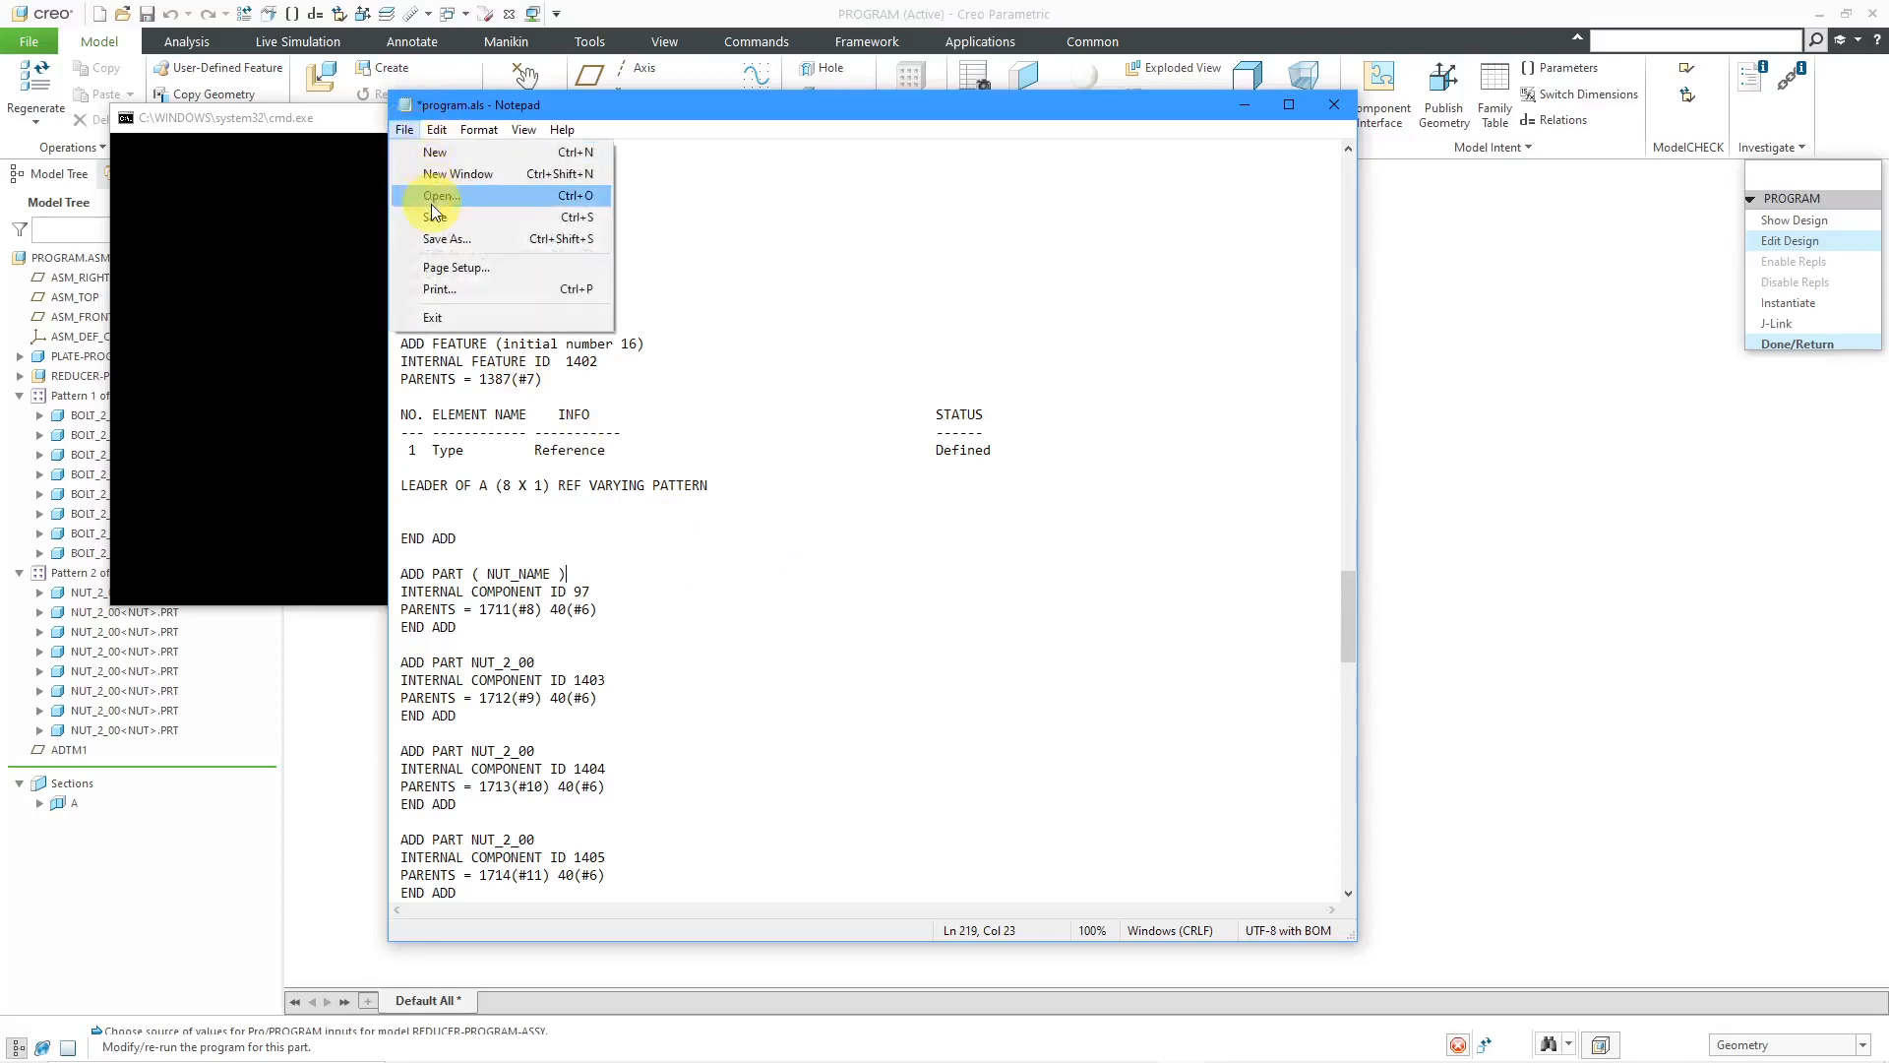
left_click(434, 216)
left_click(407, 132)
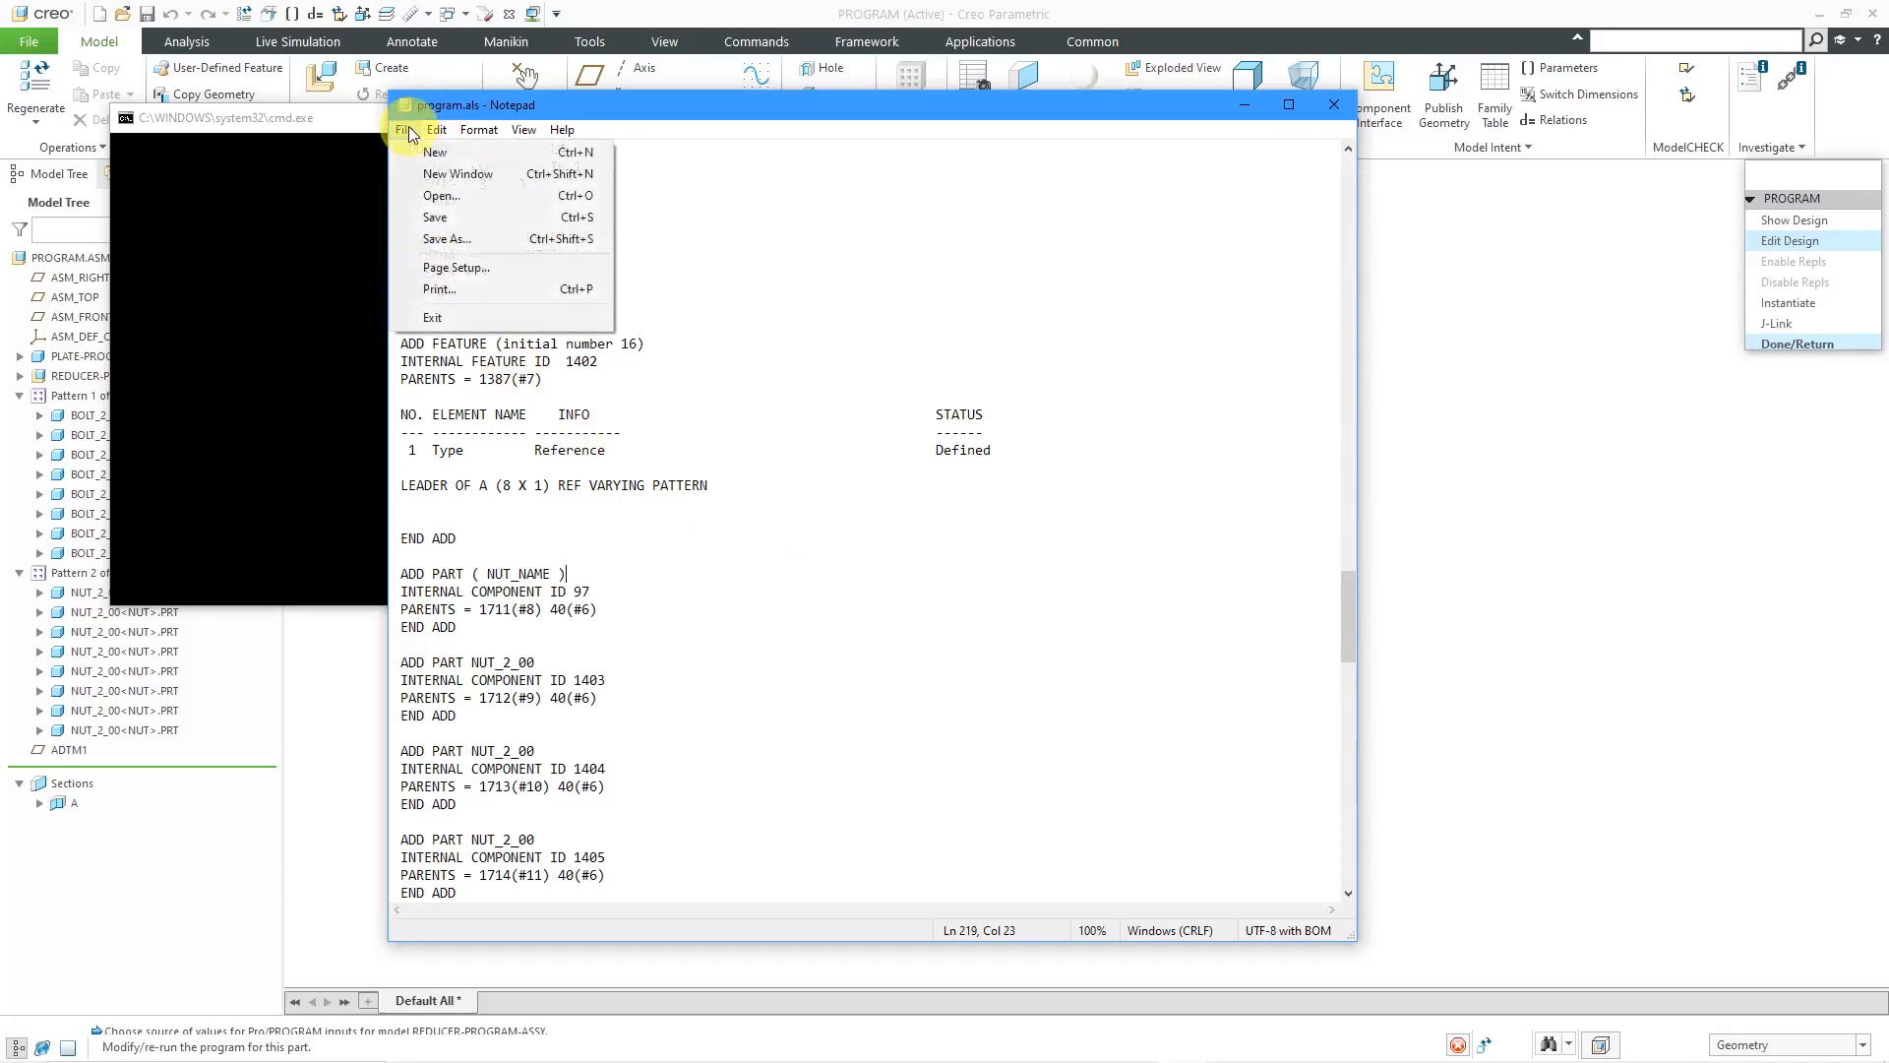
left_click(447, 316)
left_click(1019, 577)
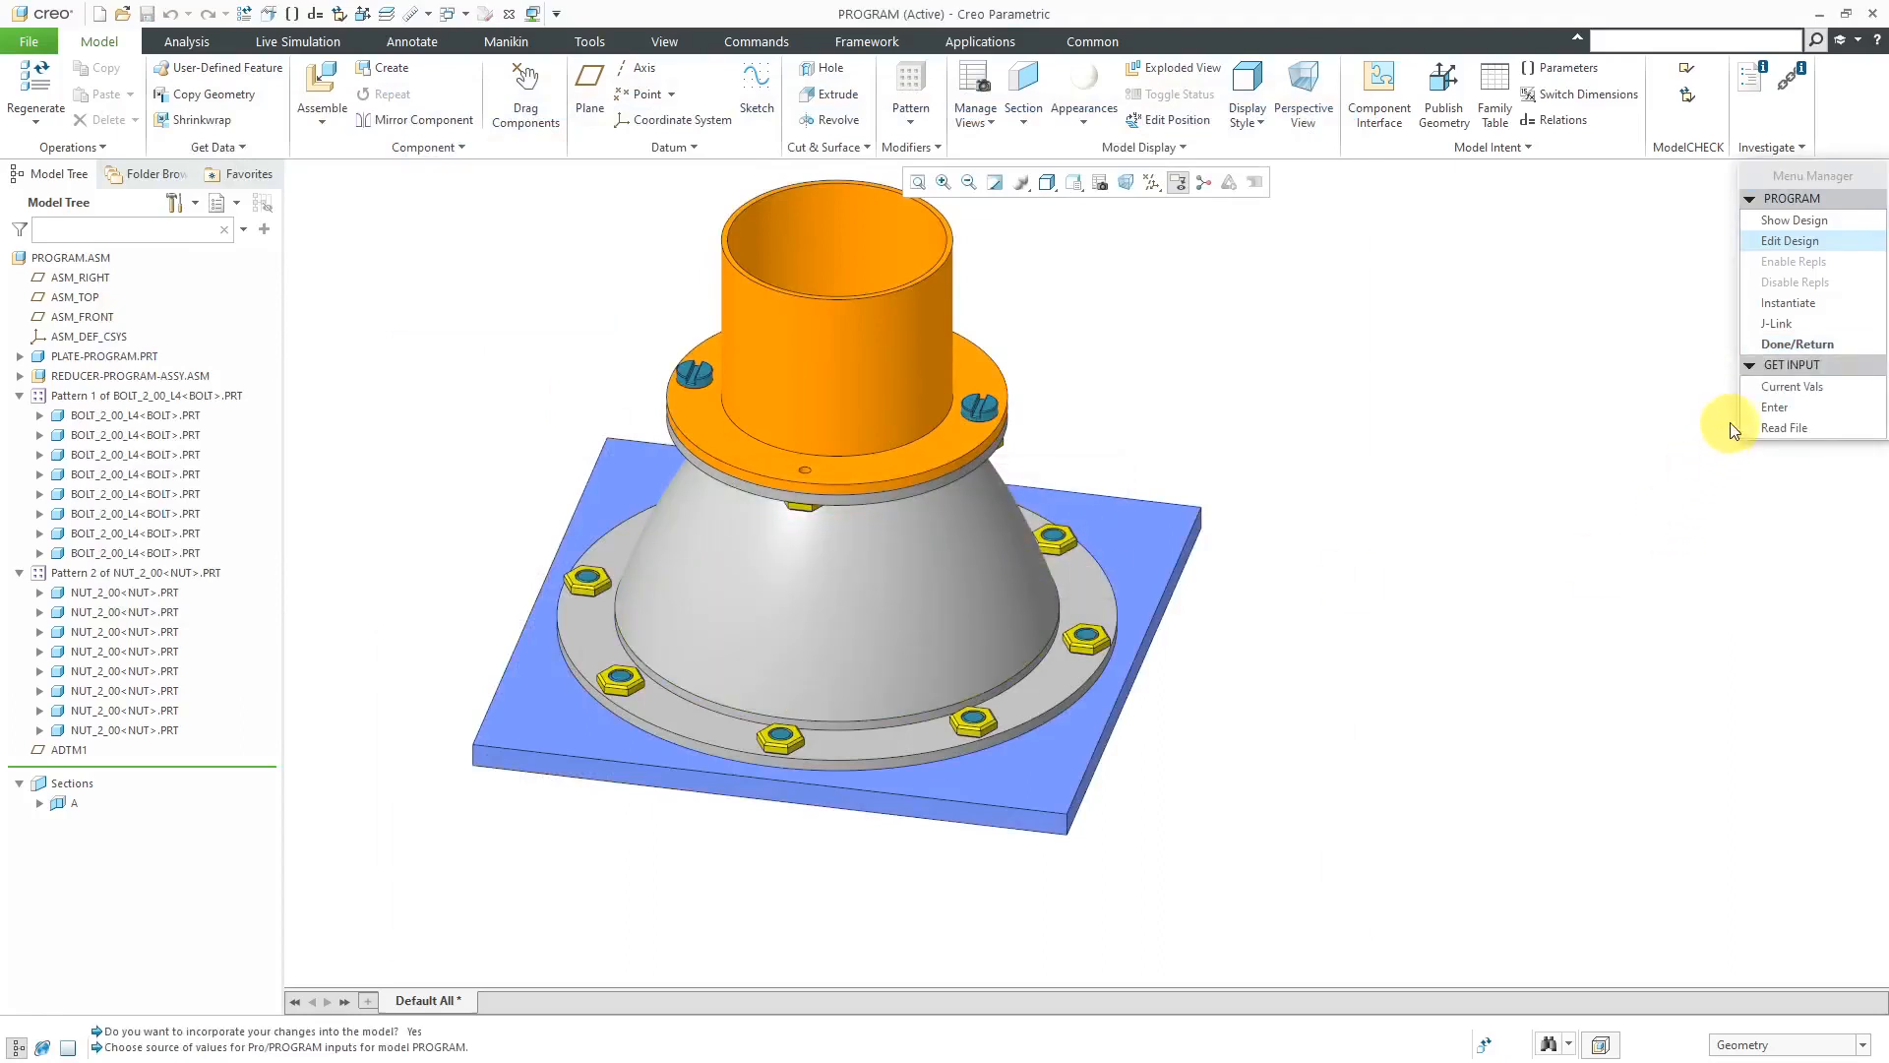
Regenerate the assembly and the reducer subassembly with their current values, inspect the base flange's fasteners, and leave the program.
left_click(1780, 388)
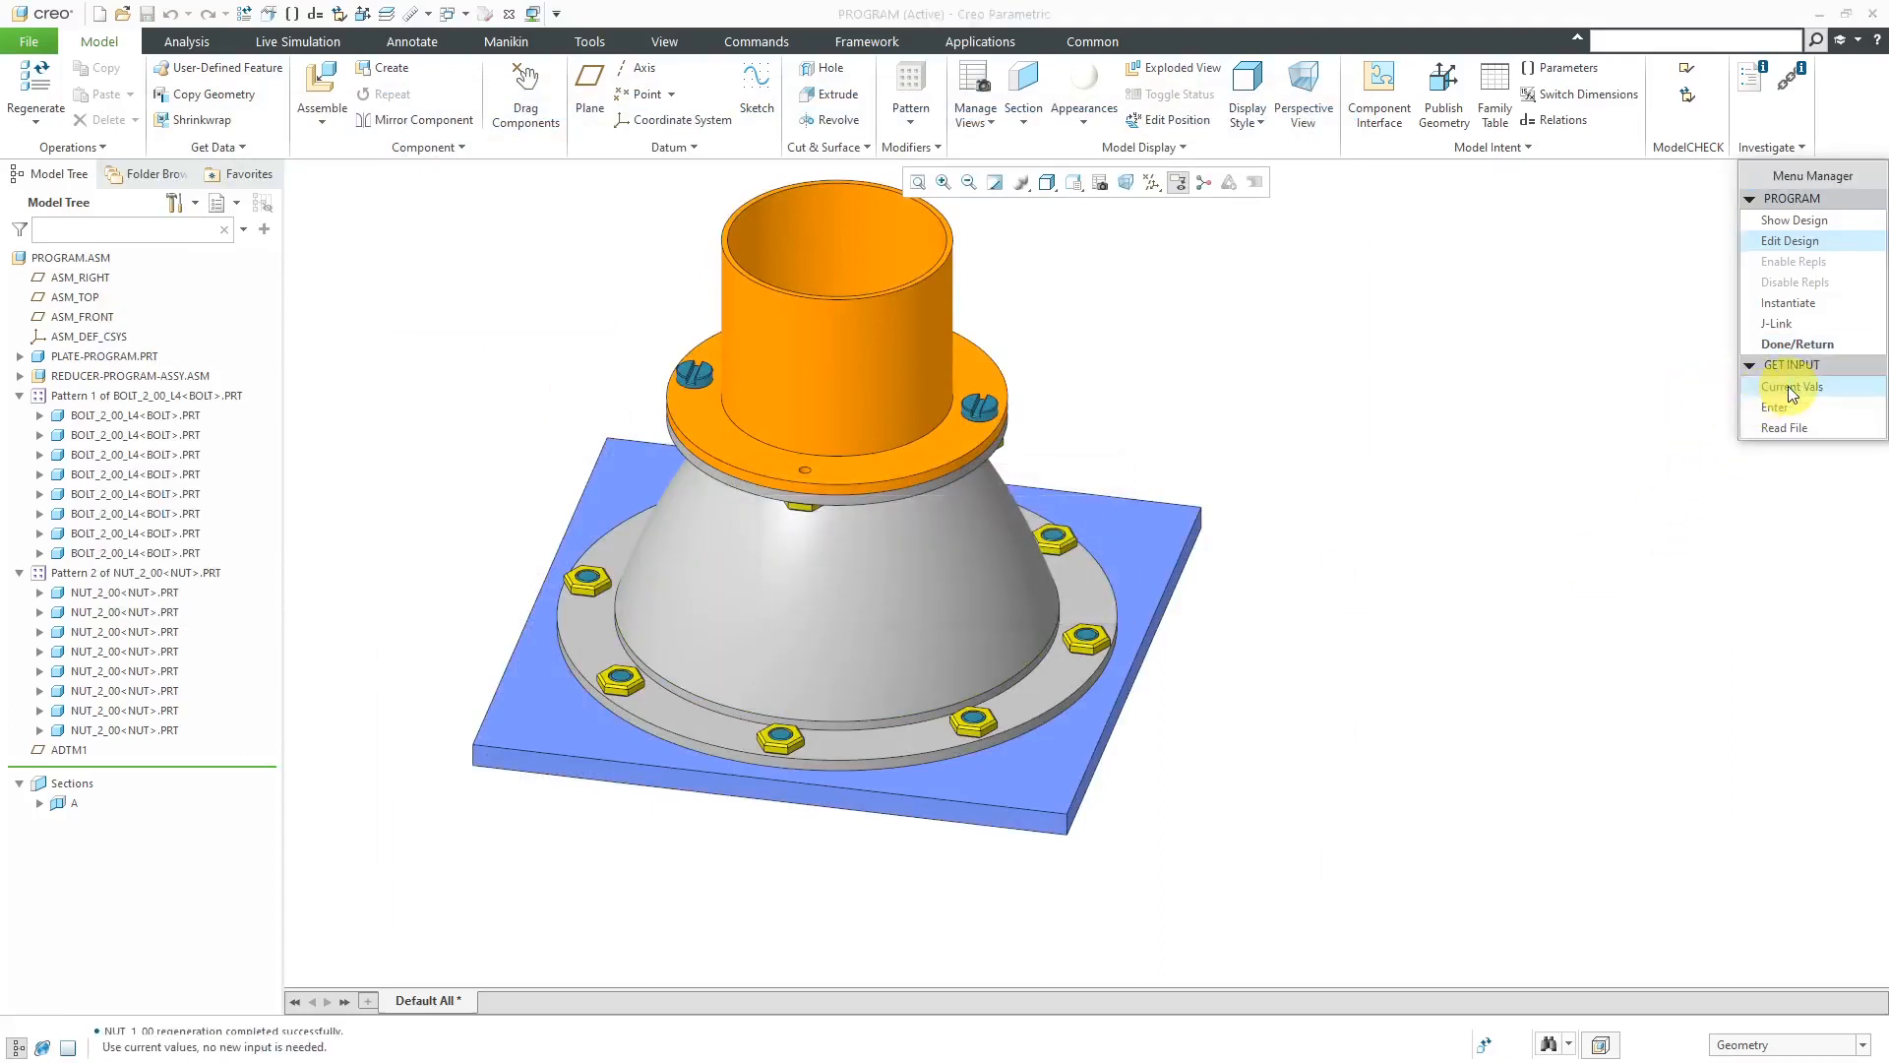
left_click(1789, 387)
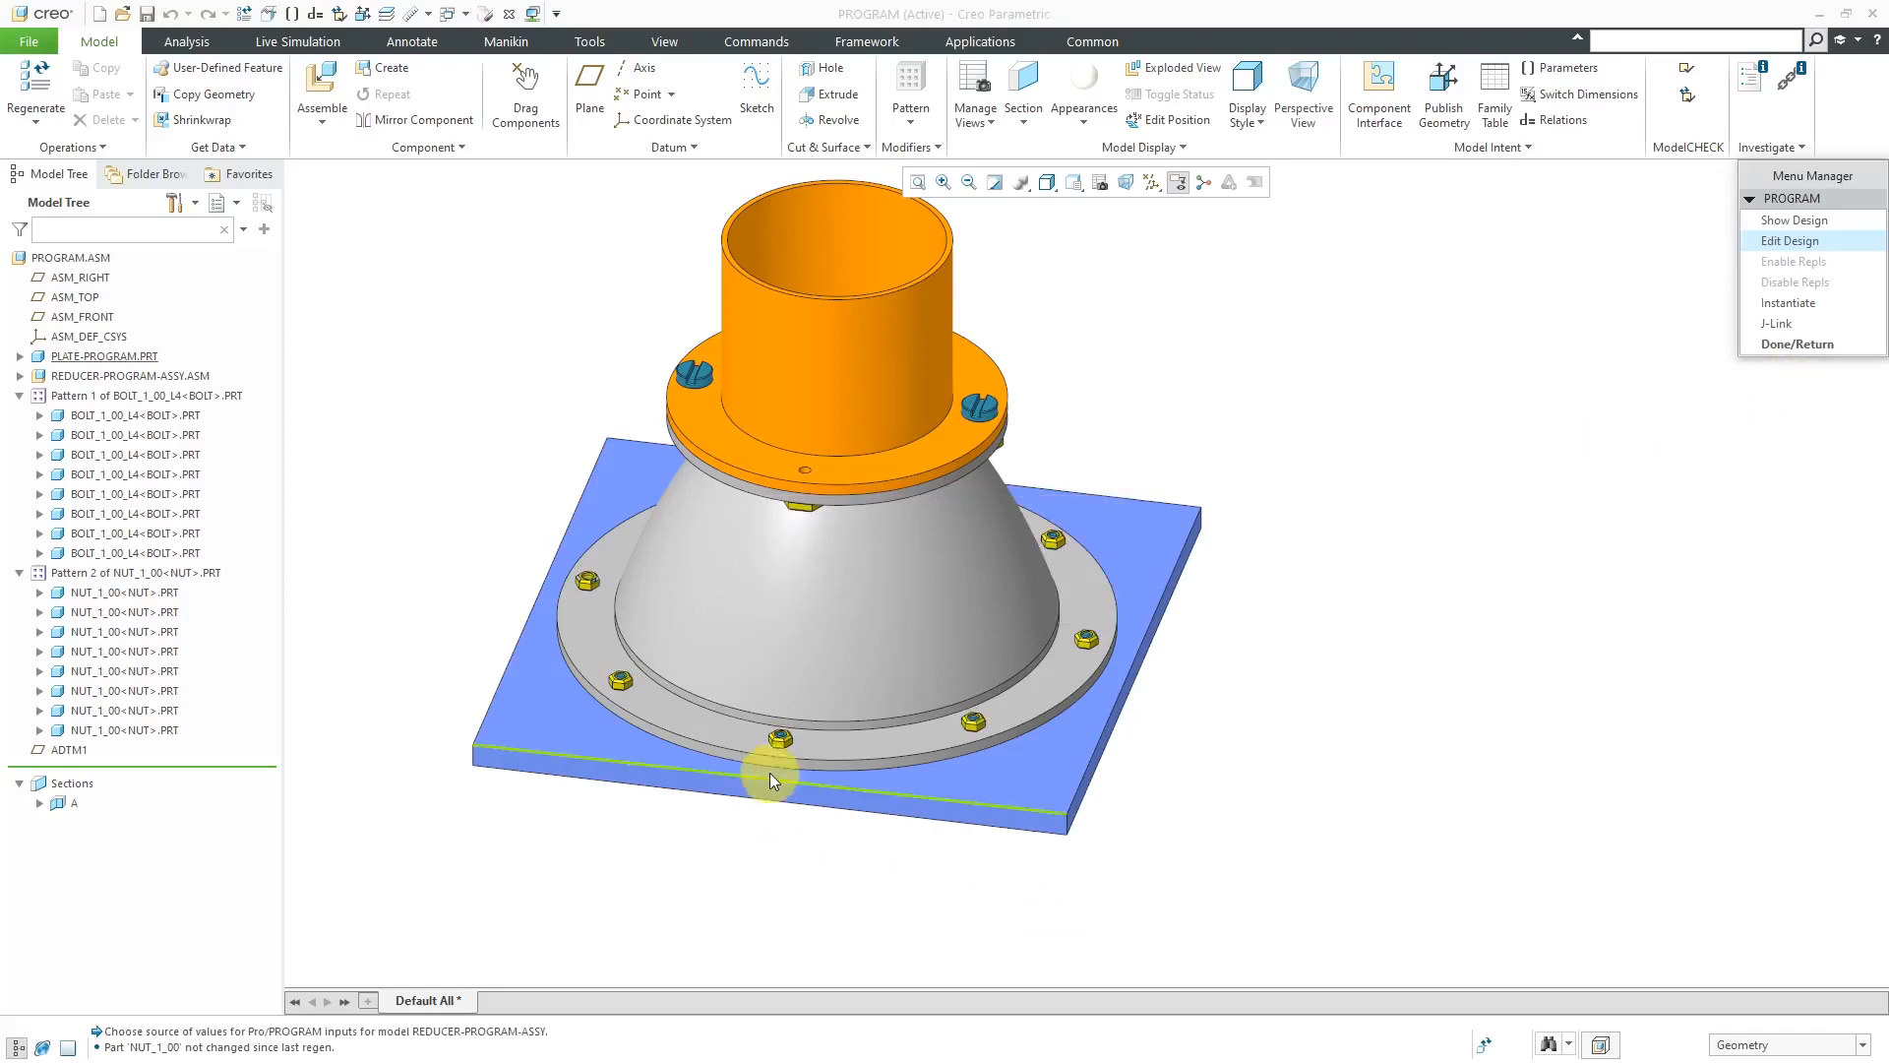
scroll(777, 753, "down", 5)
mouse_move(782, 693)
middle_mouse_down()
mouse_move(801, 647)
mouse_move(780, 738)
middle_mouse_up()
scroll(807, 742, "up", 5)
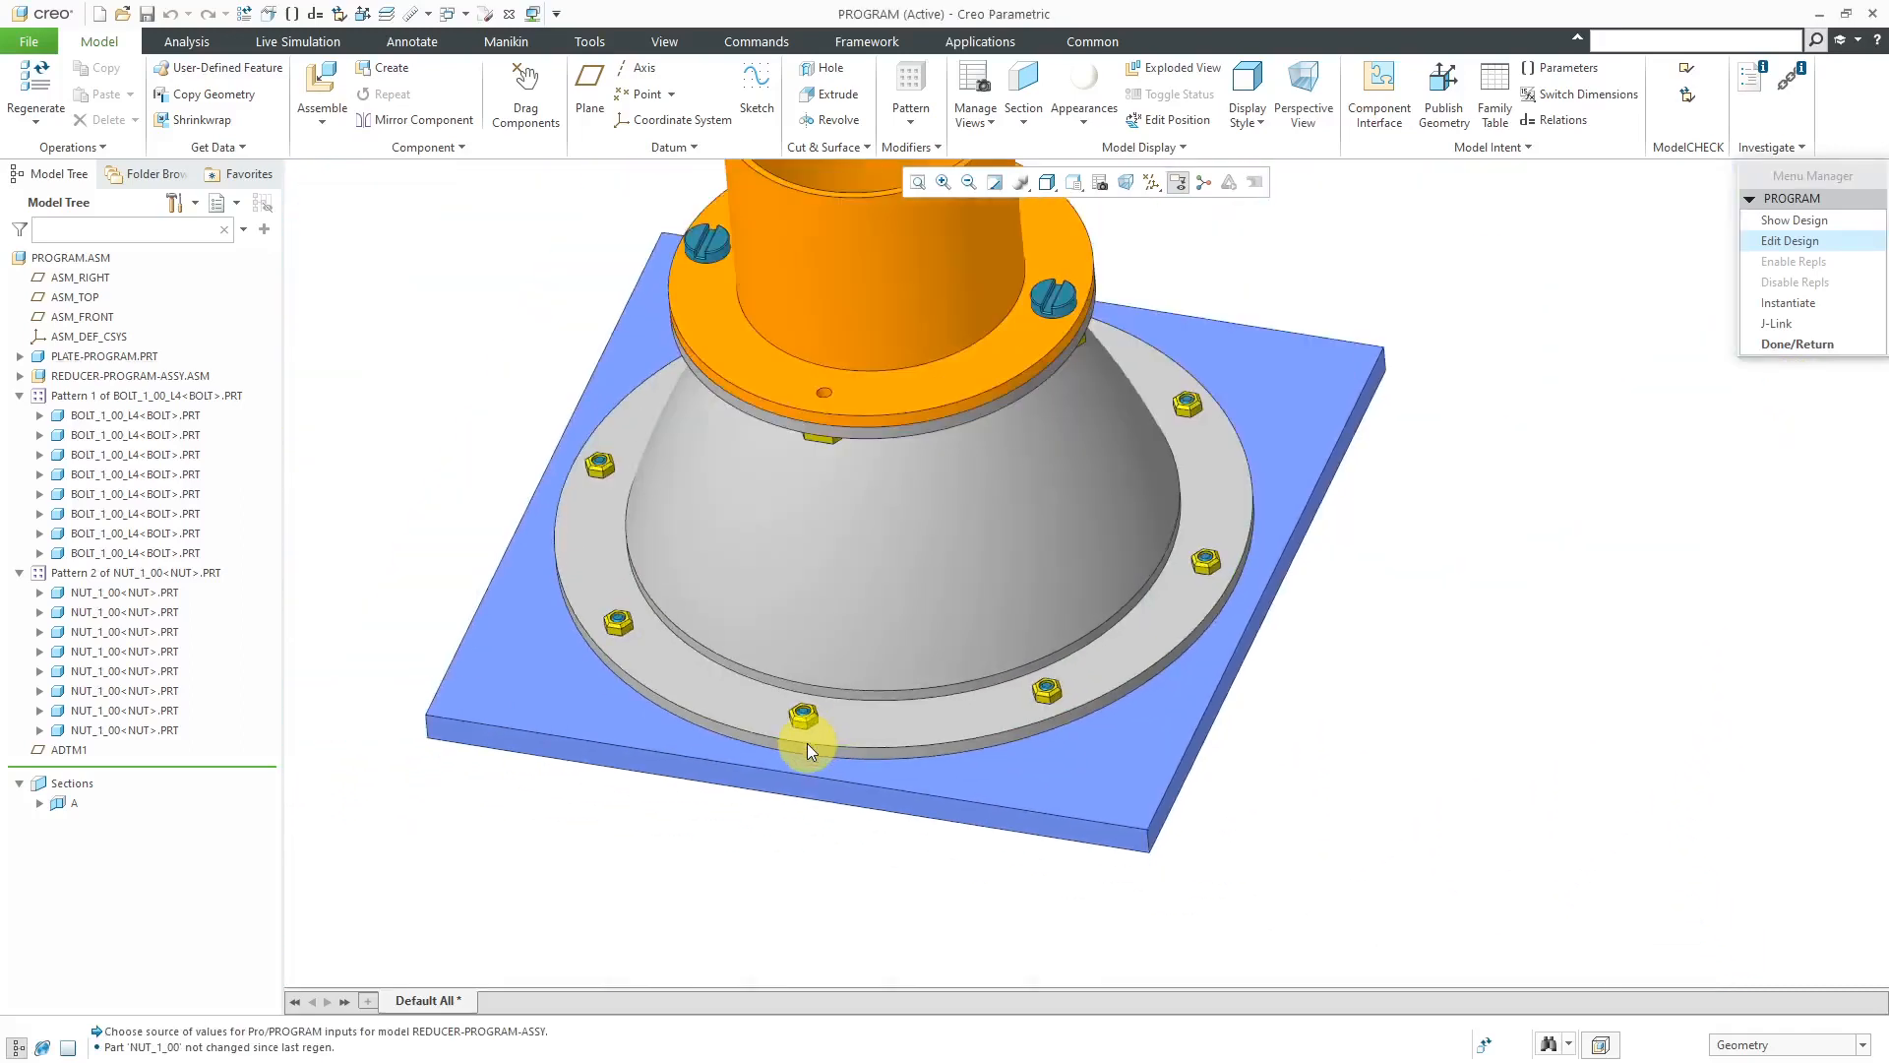
scroll(807, 742, "up", 2)
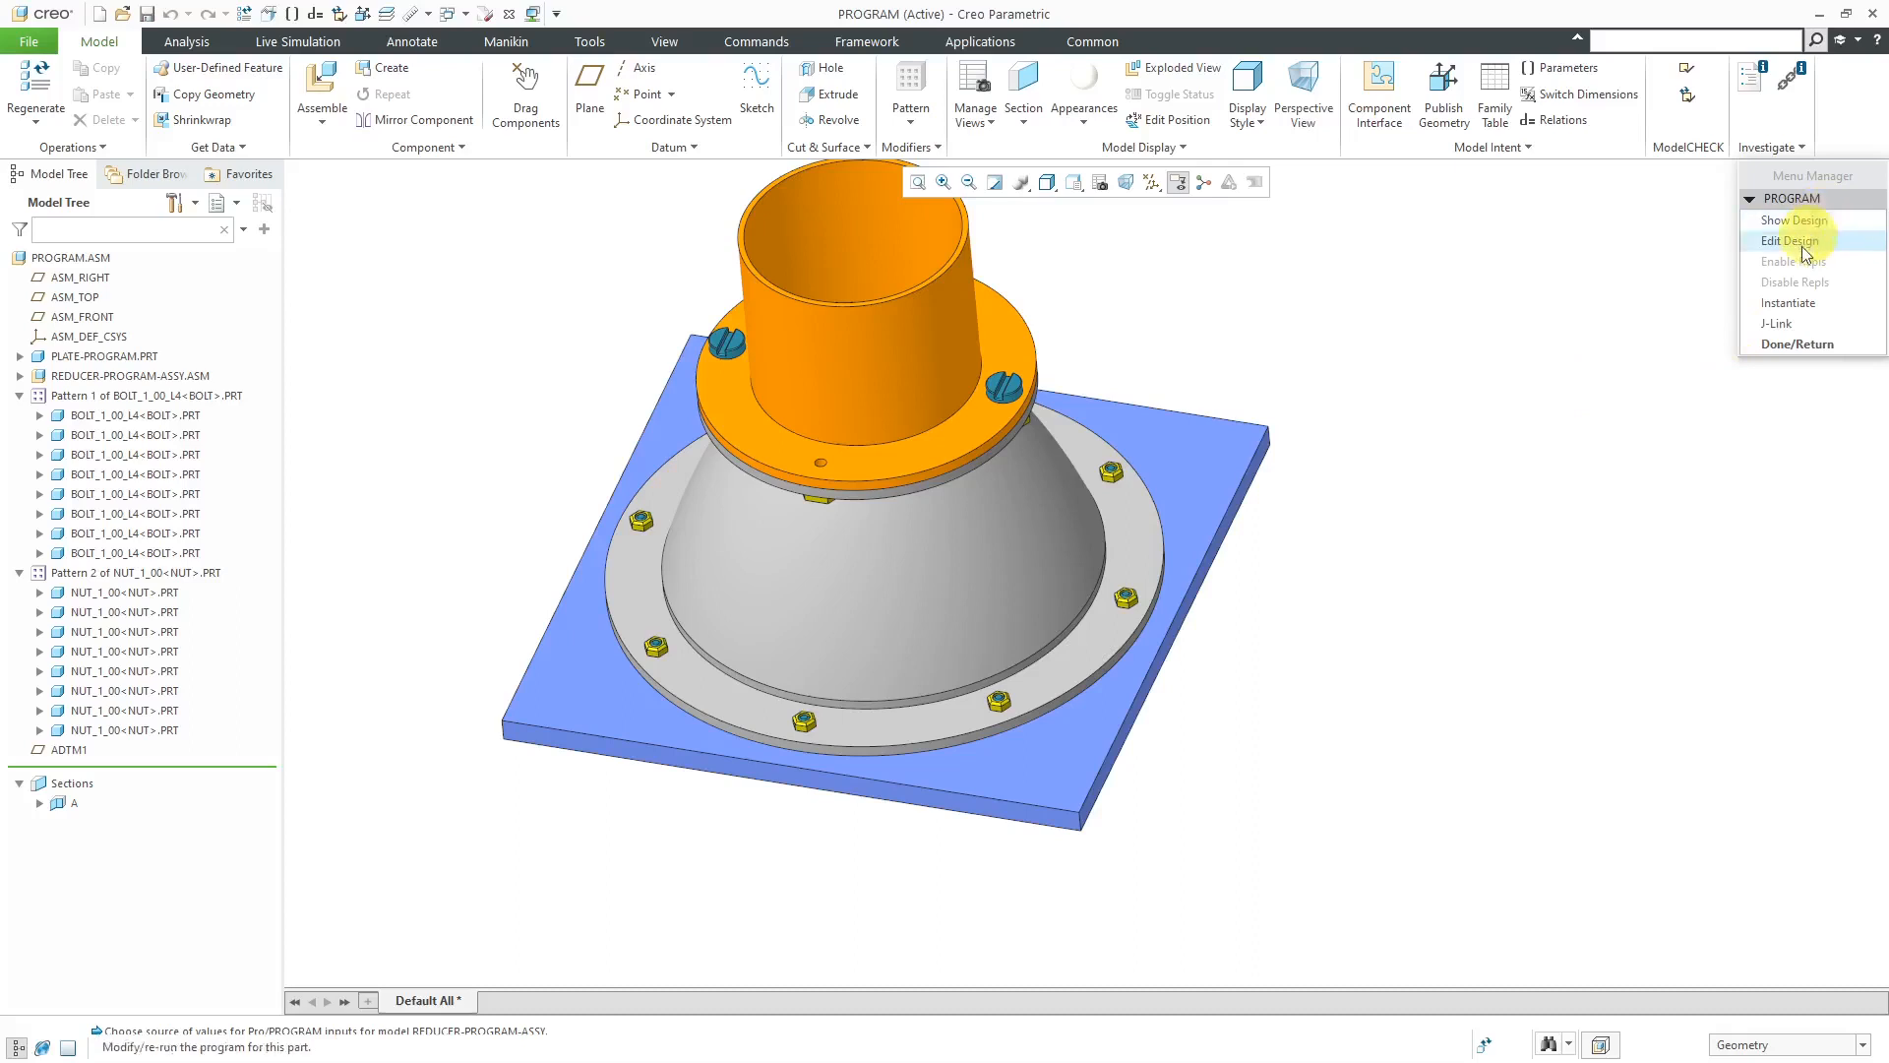
left_click(1788, 345)
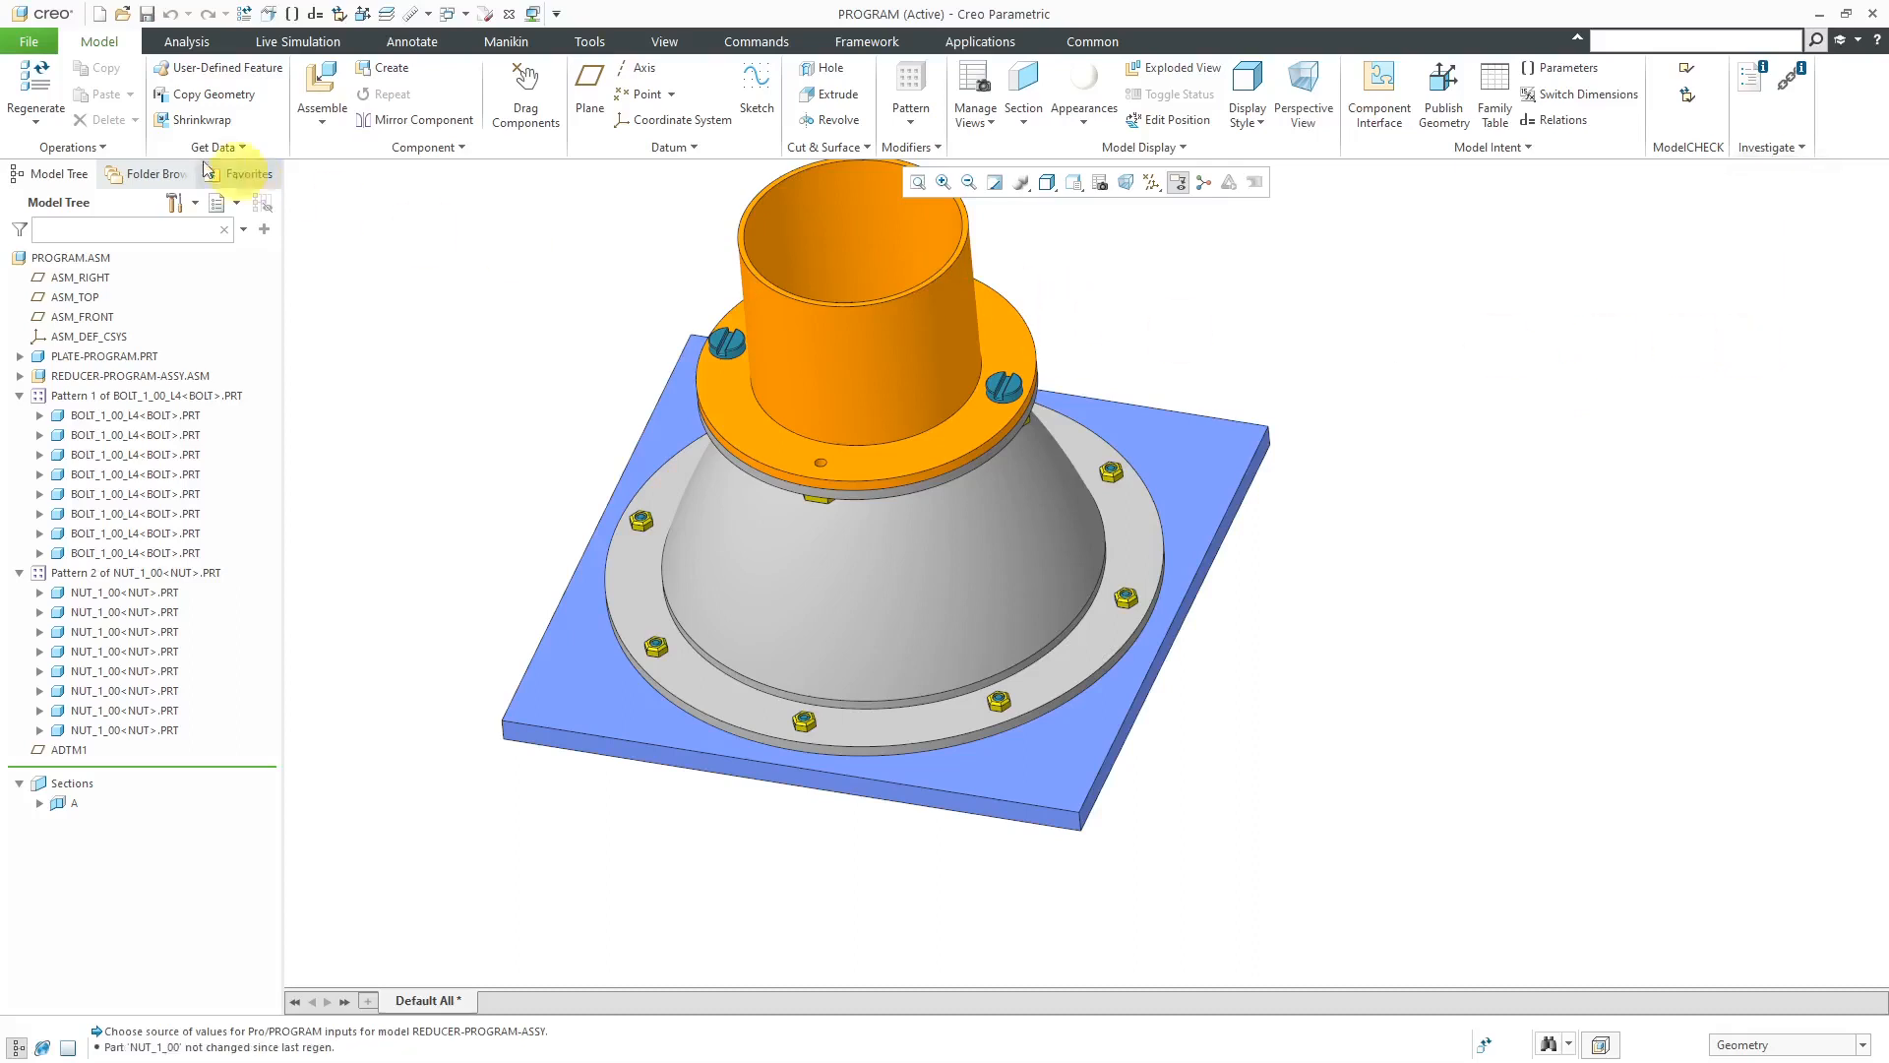
Regenerate the assembly with HOLE_DIA set to 2.5 as the only new input, keeping the reducer subassembly's current values.
left_click(35, 84)
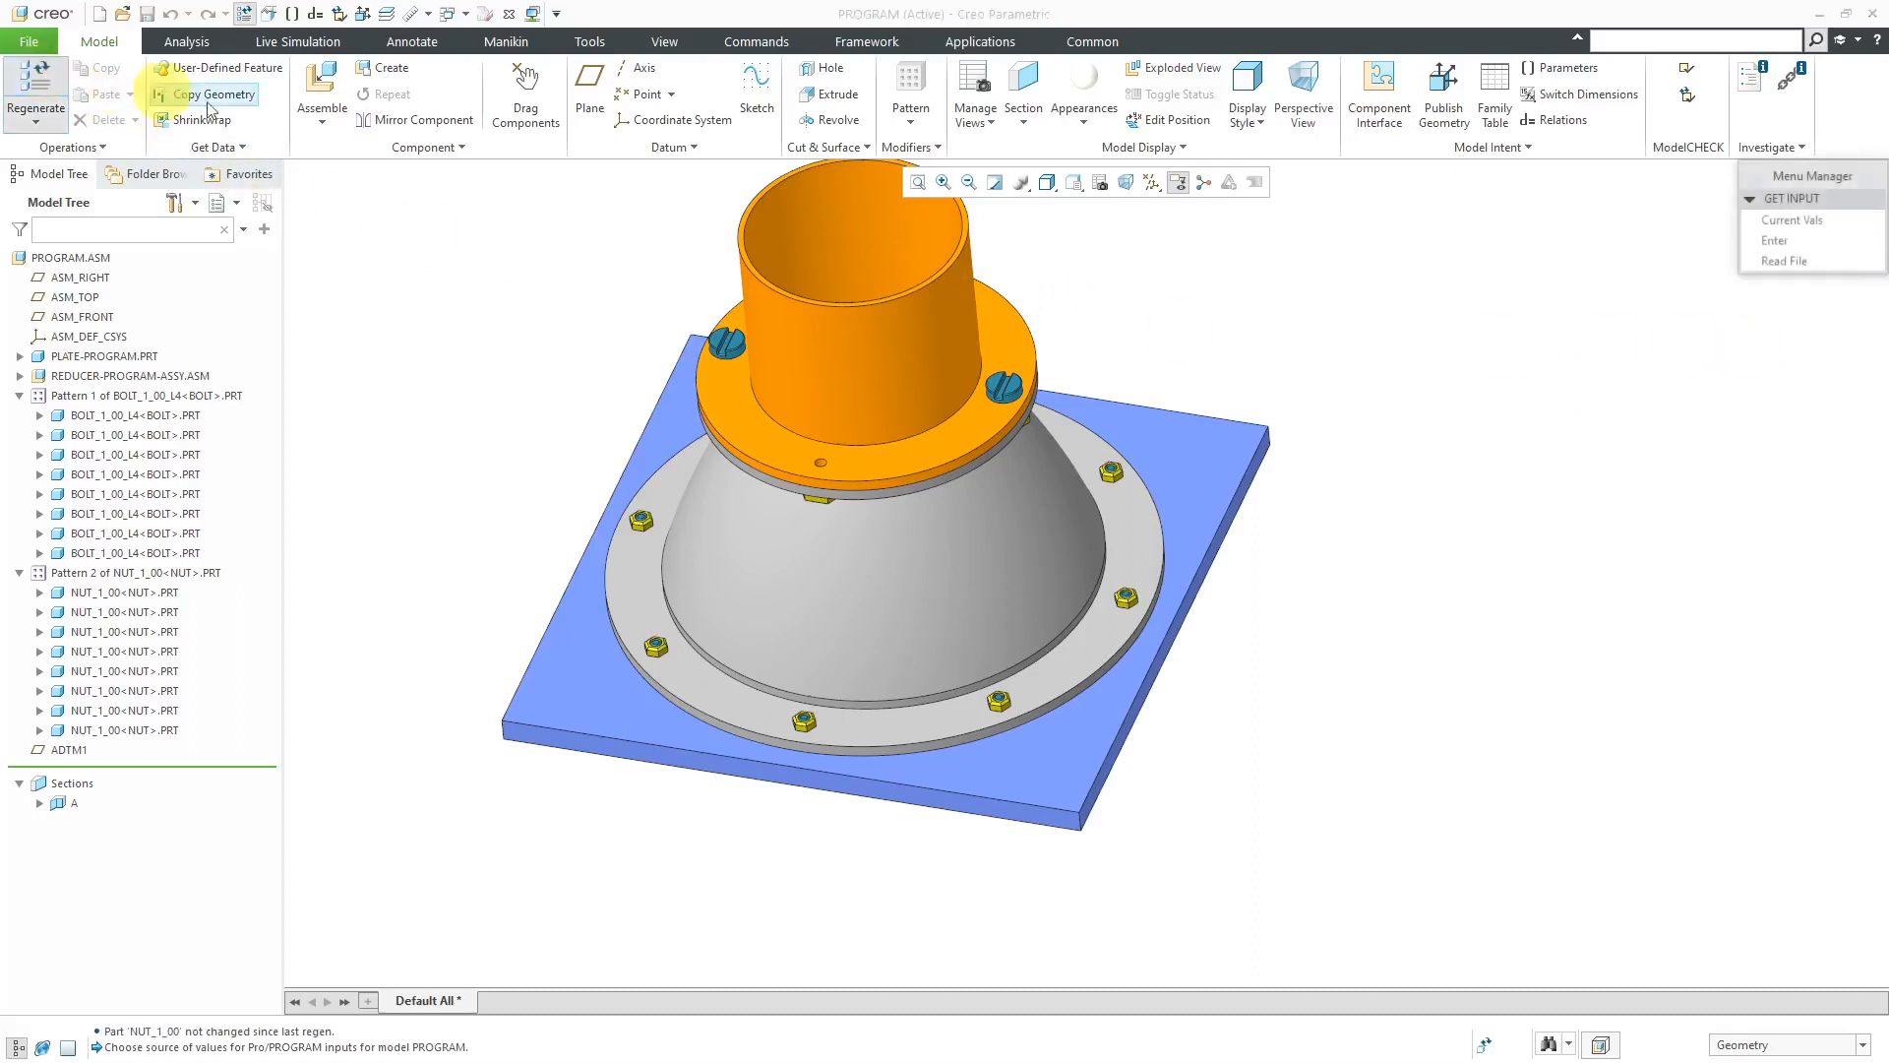
left_click(1806, 240)
left_click(1805, 305)
left_click(1785, 365)
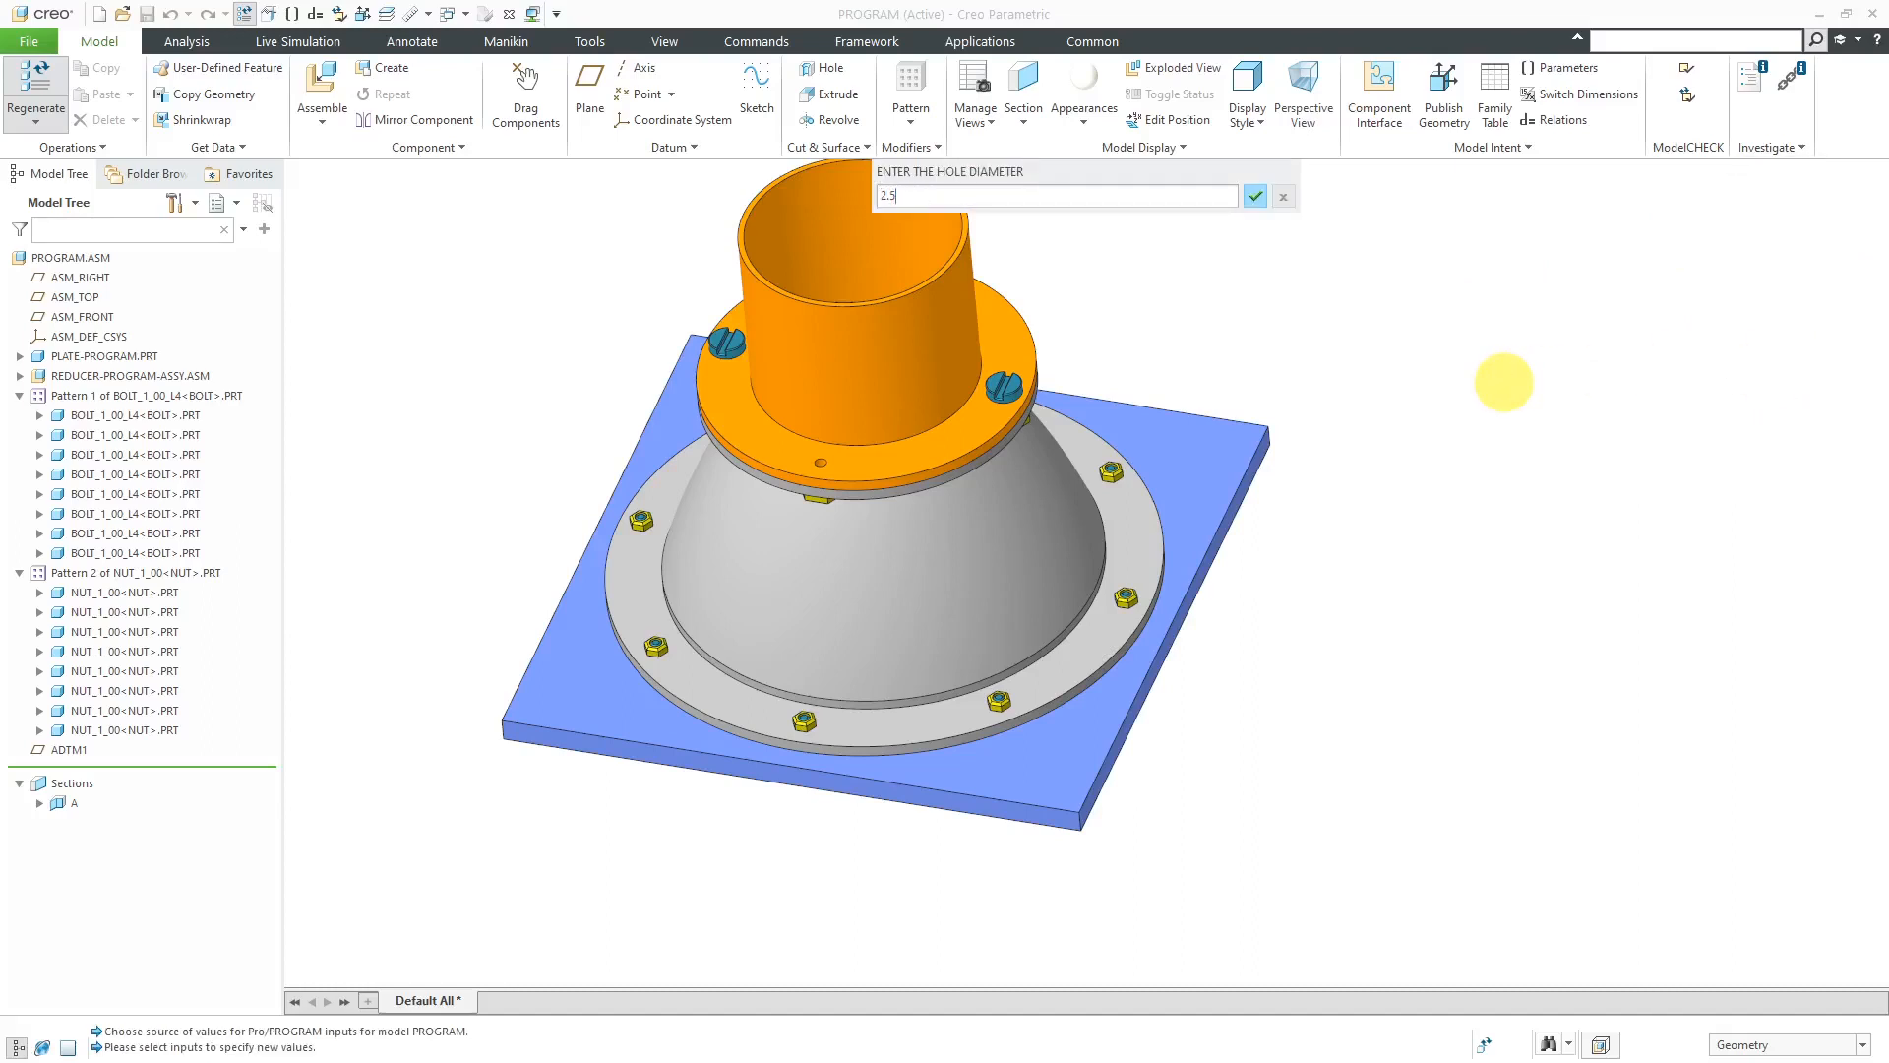
type("2.5")
key("Return")
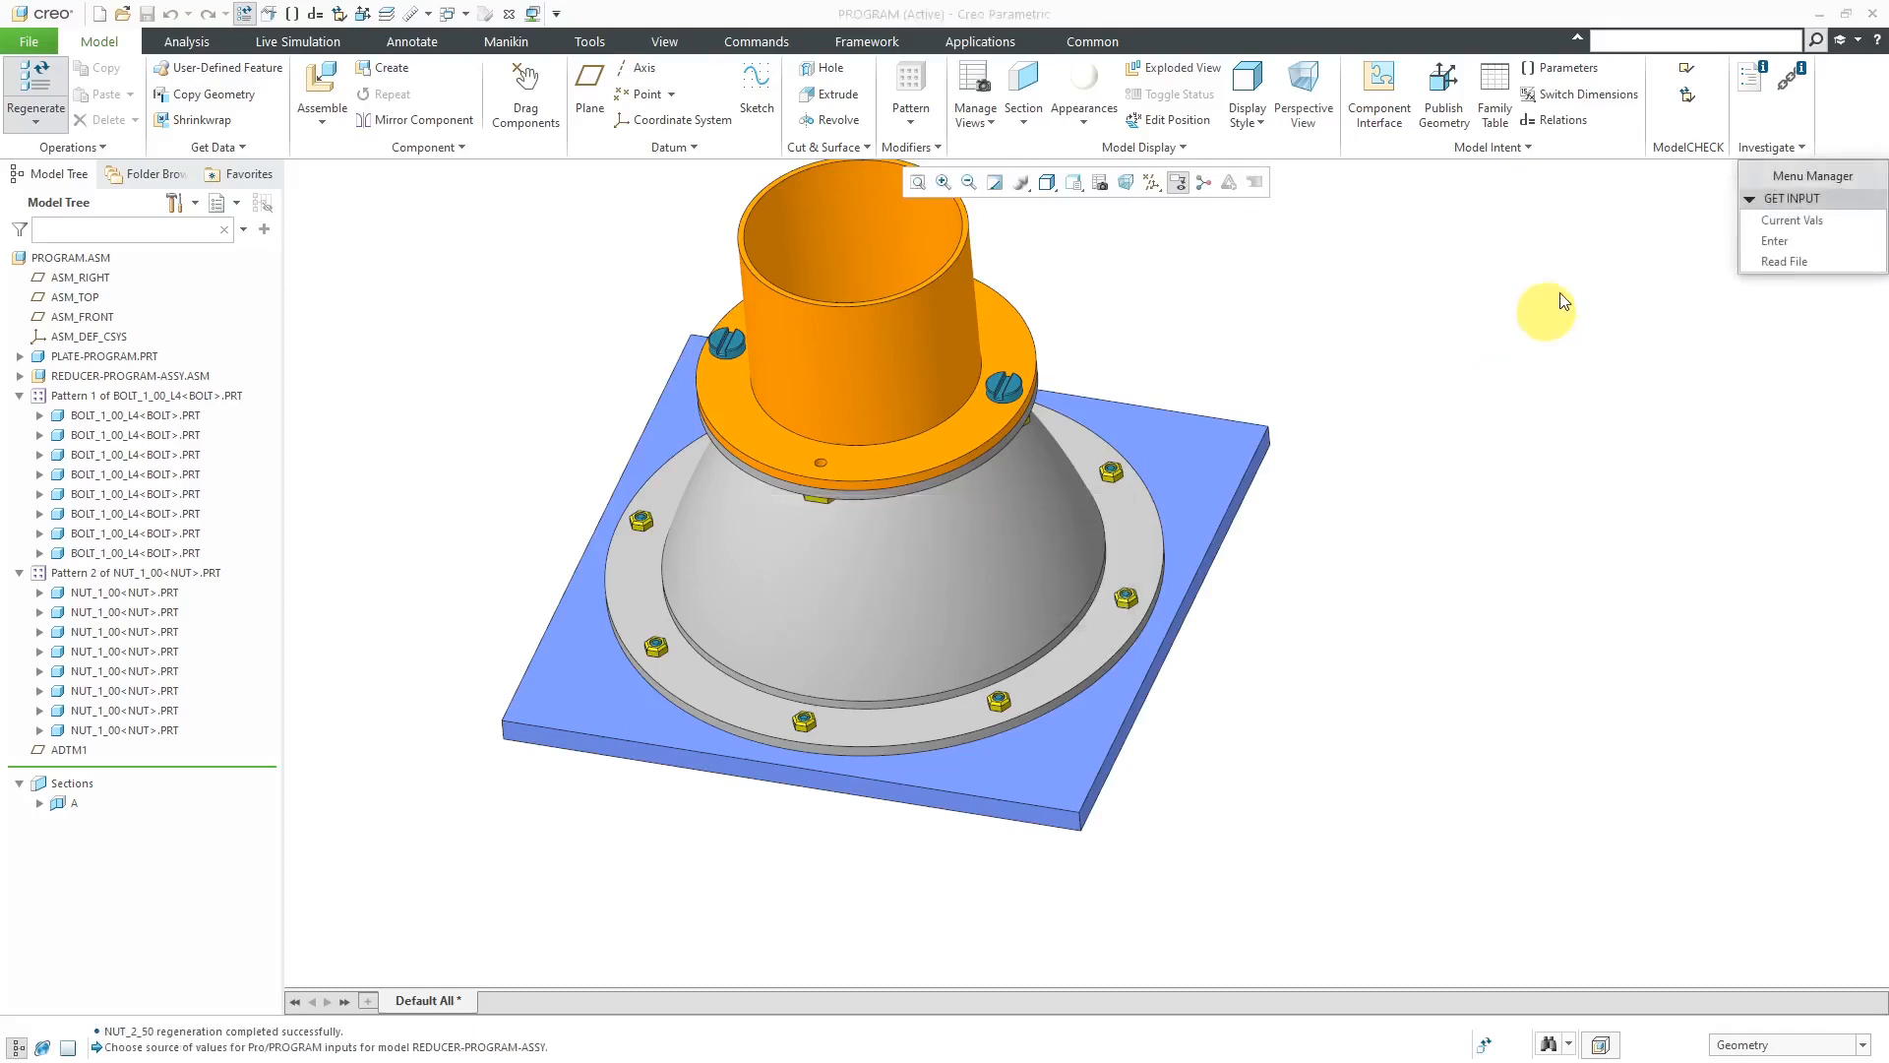
left_click(1798, 222)
mouse_move(823, 737)
middle_mouse_down()
mouse_move(830, 603)
mouse_move(825, 737)
middle_mouse_up()
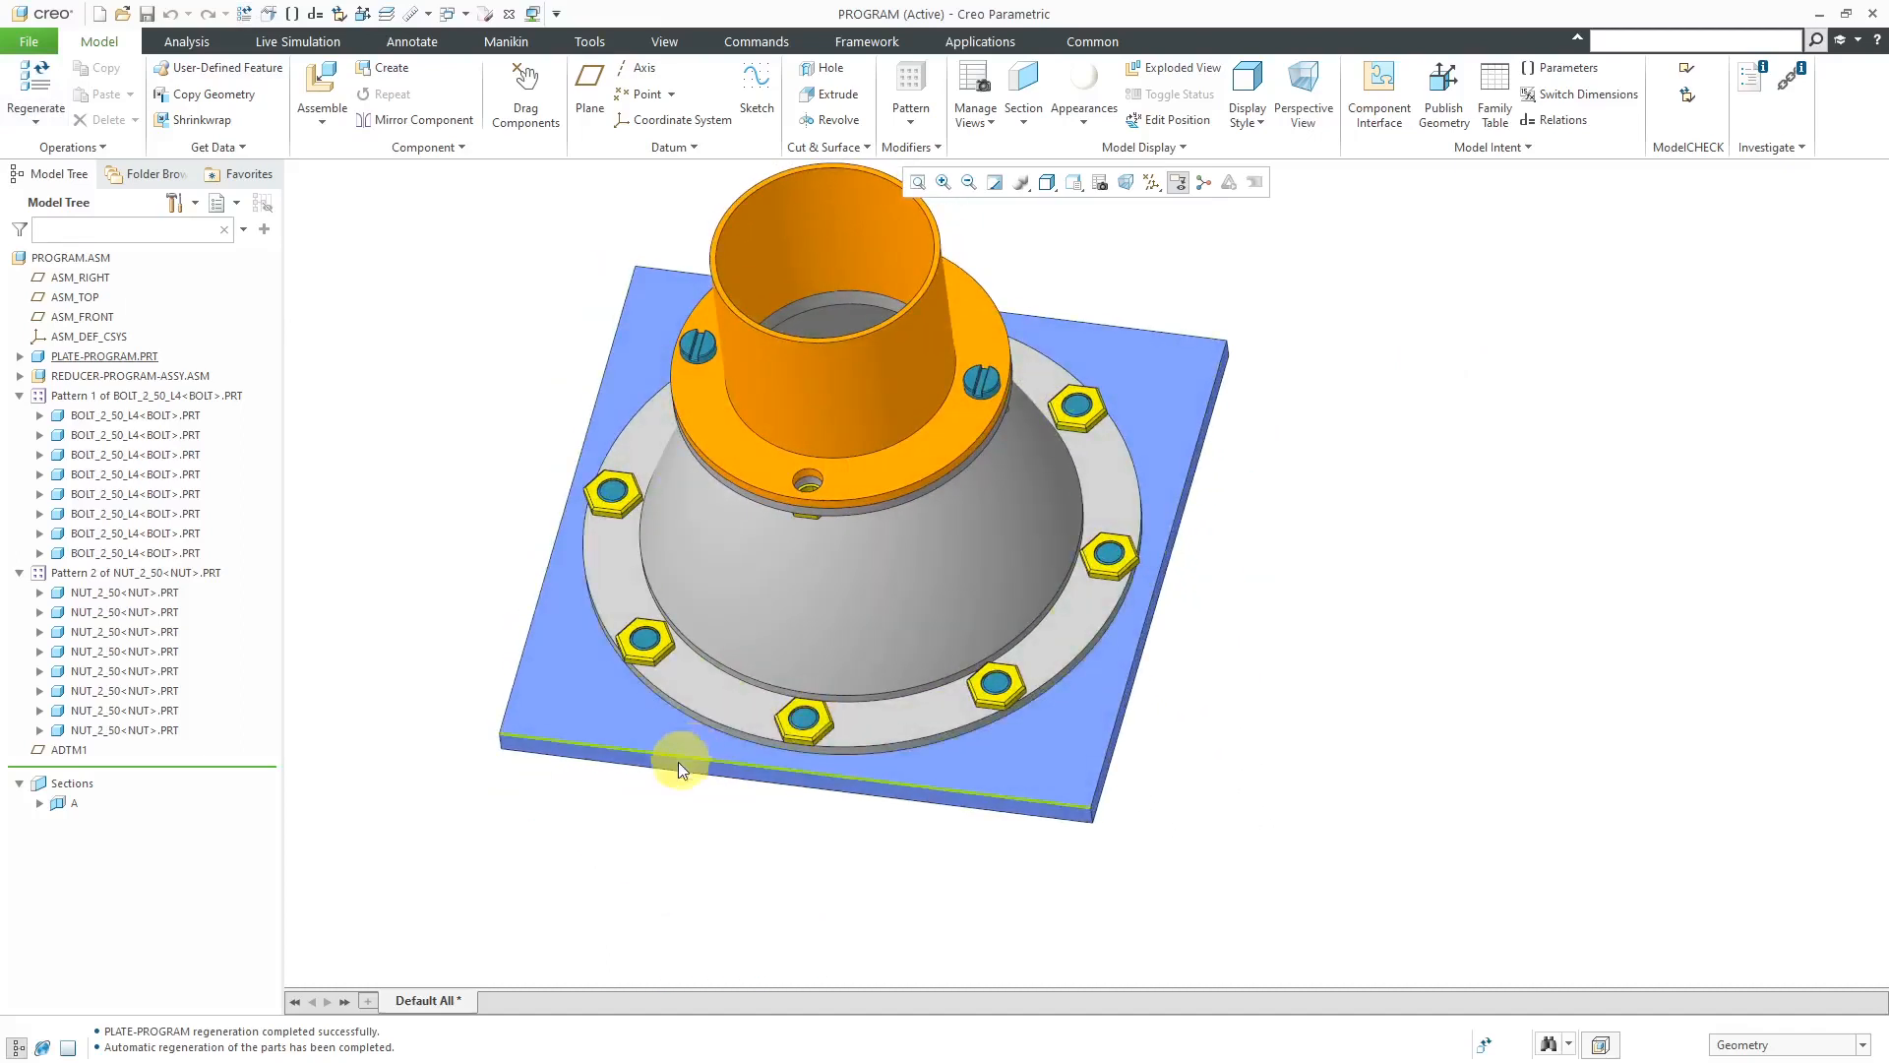
Isolate PLATE-PROGRAM.PRT and measure the diameter of one of its bolt holes.
left_click(612, 712)
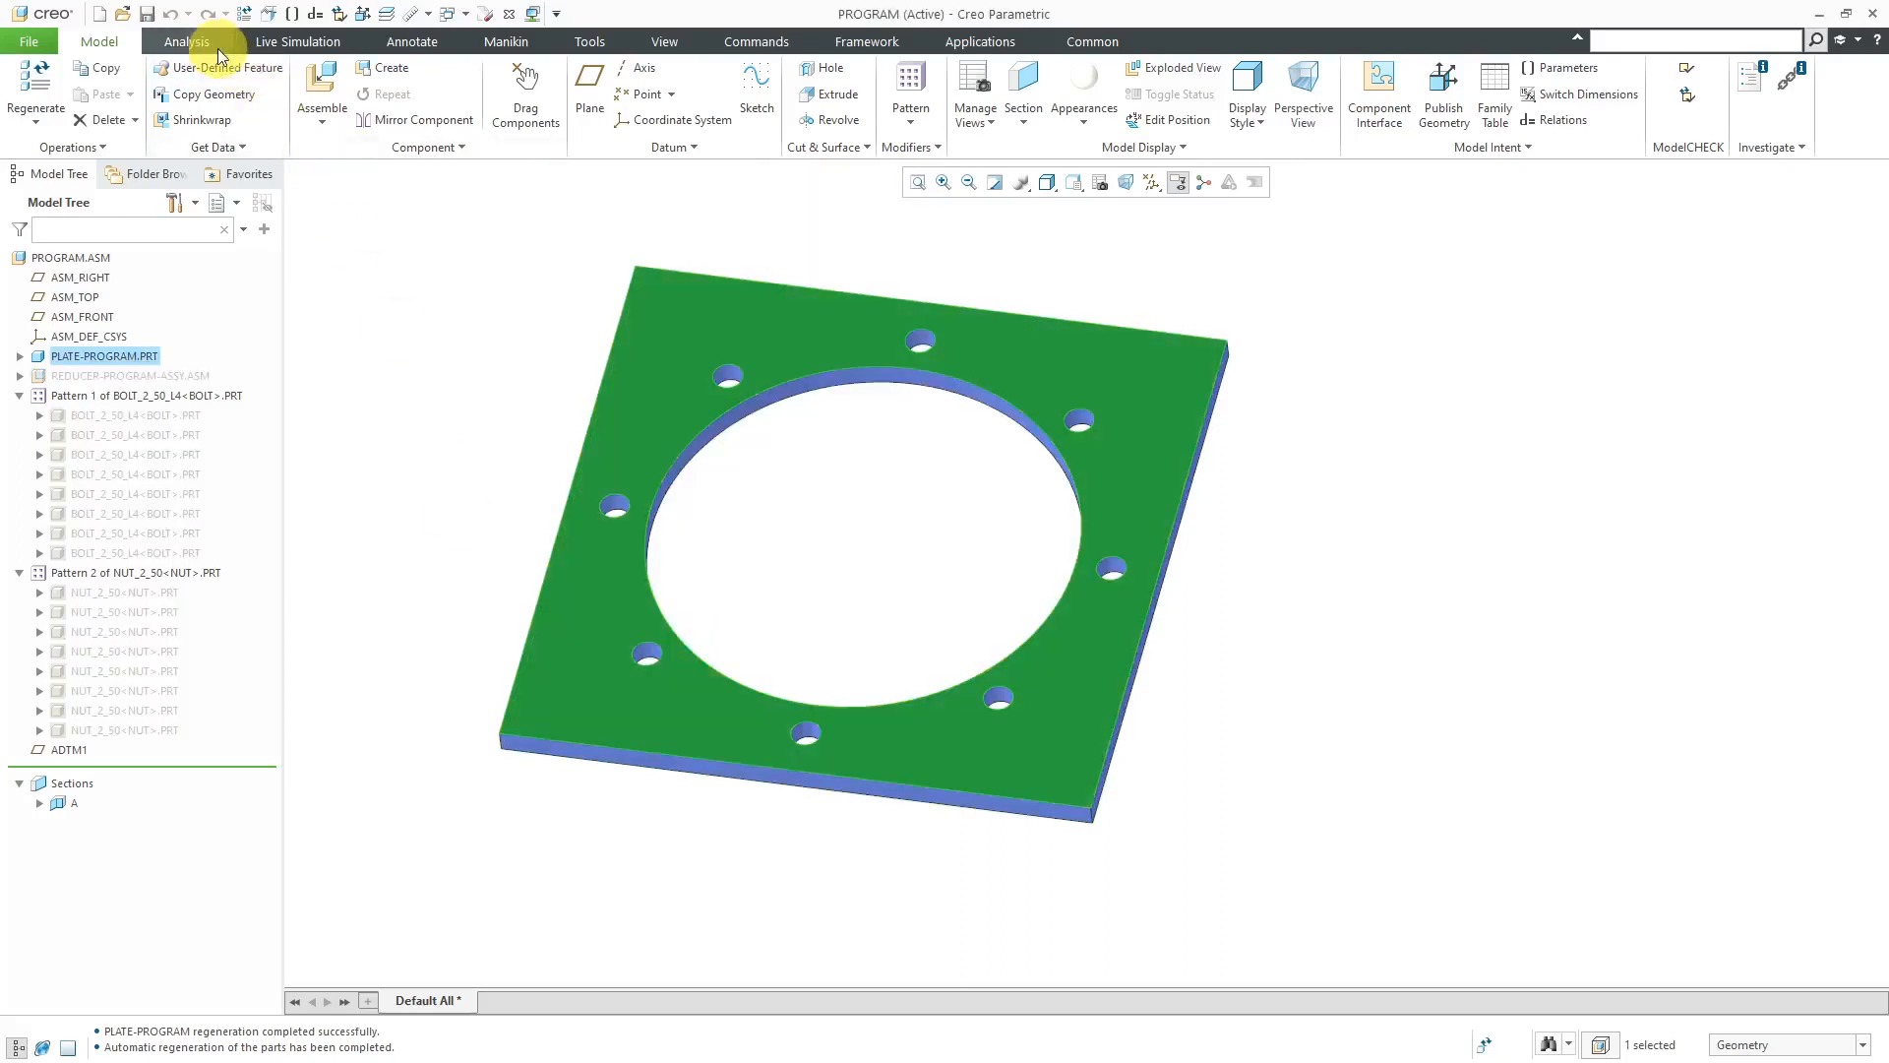
left_click(211, 47)
left_click(573, 116)
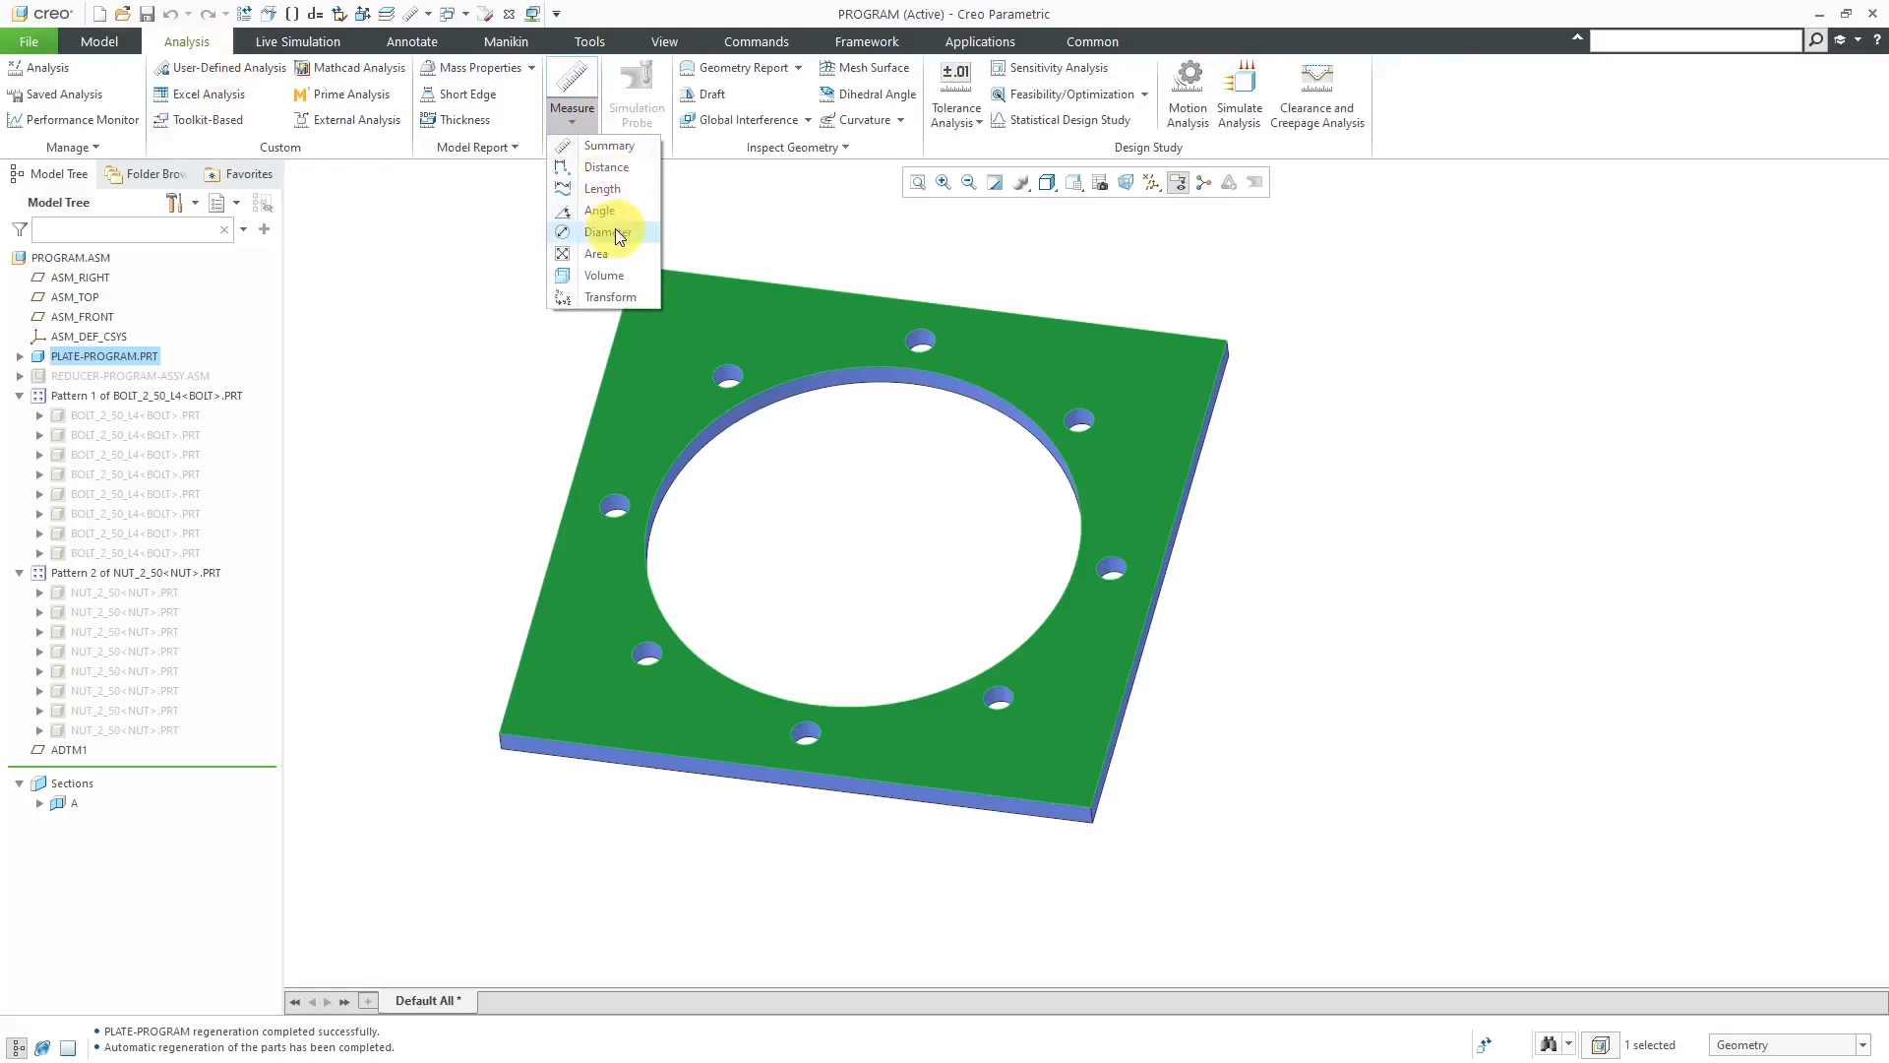
left_click(615, 230)
scroll(725, 381, "down", 5)
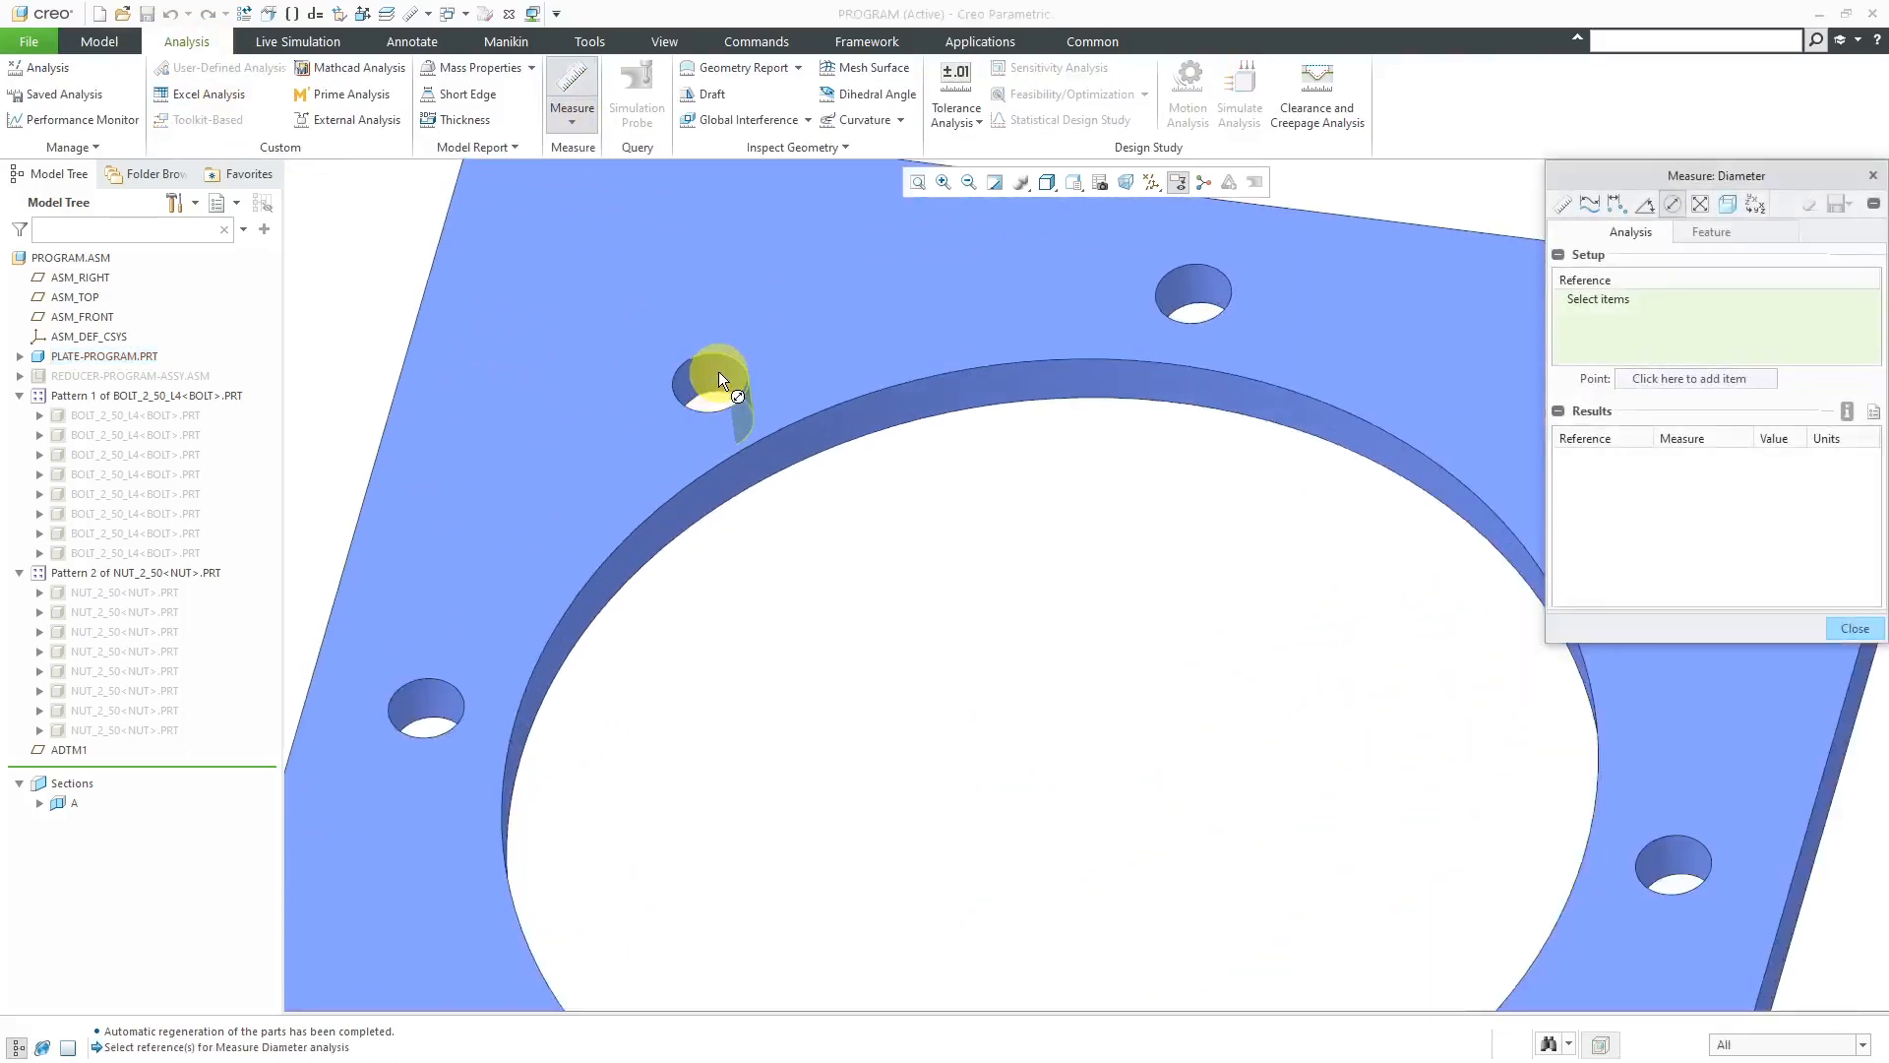
left_click(718, 373)
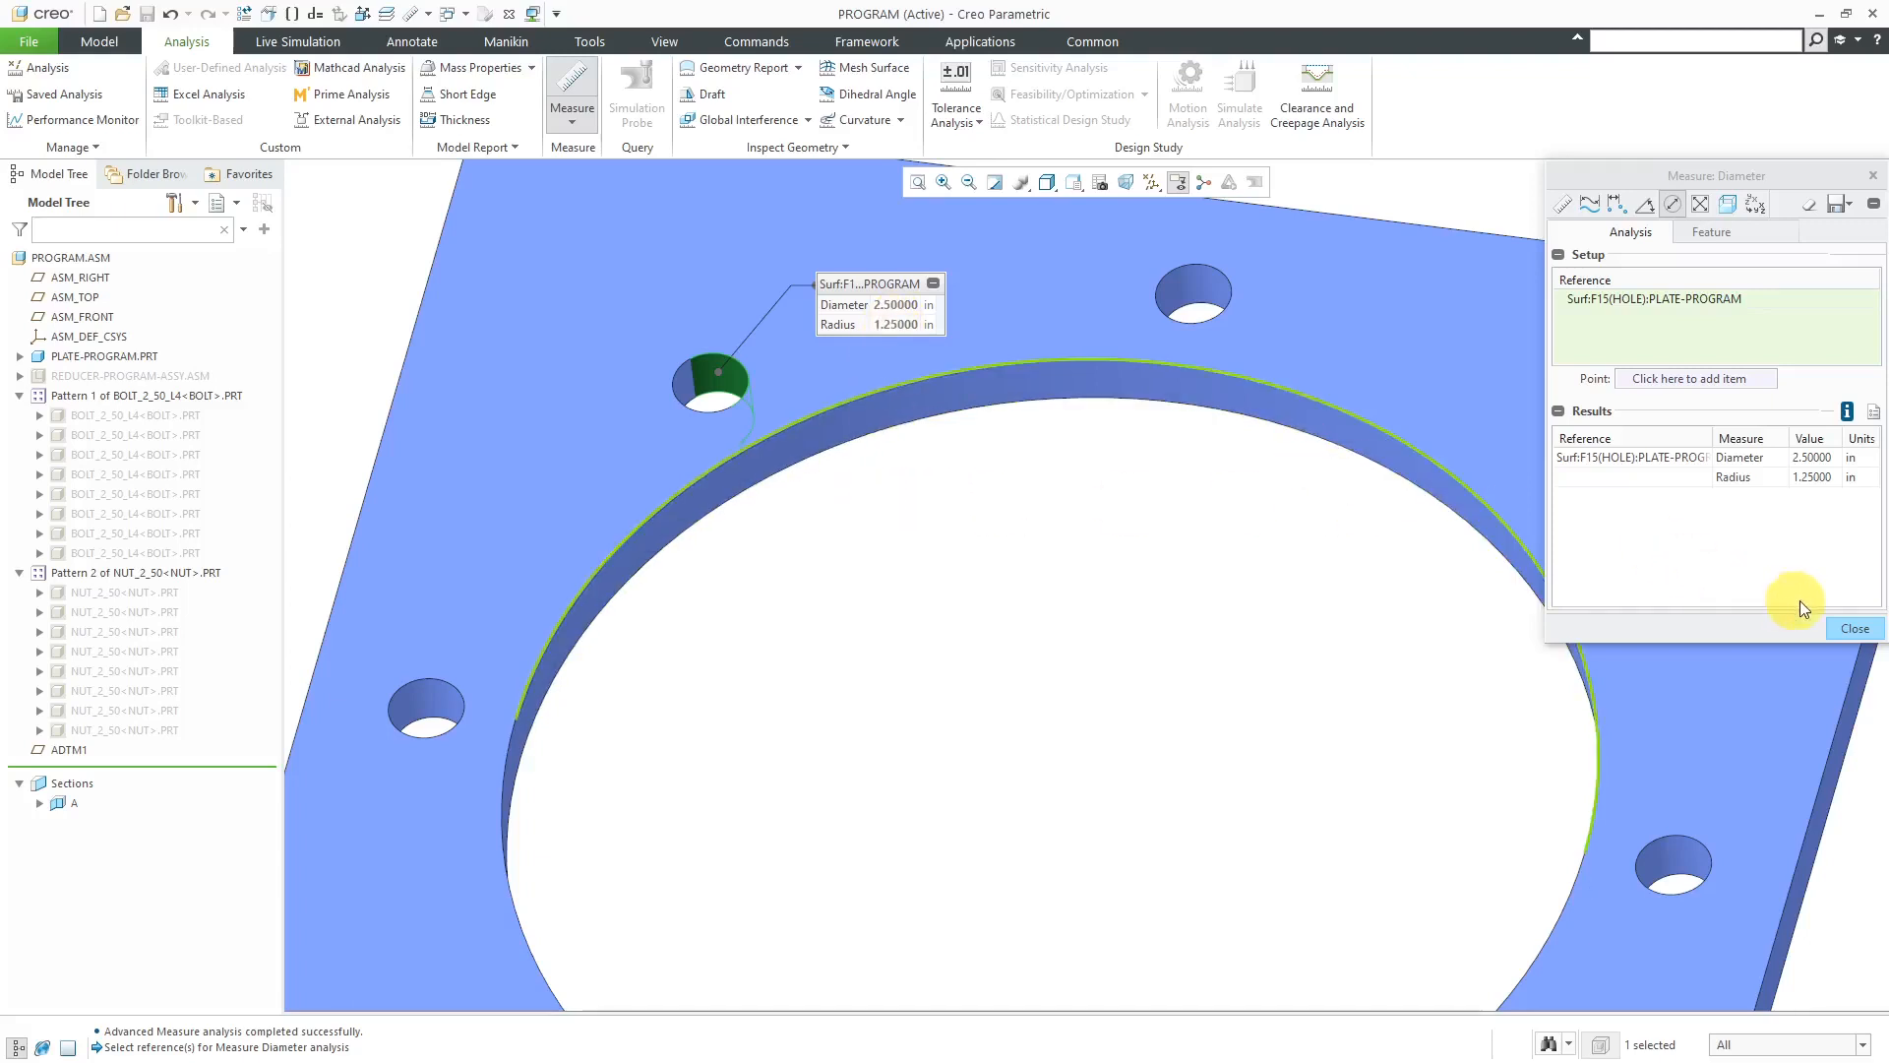
left_click(1853, 629)
scroll(1083, 611, "up", 7)
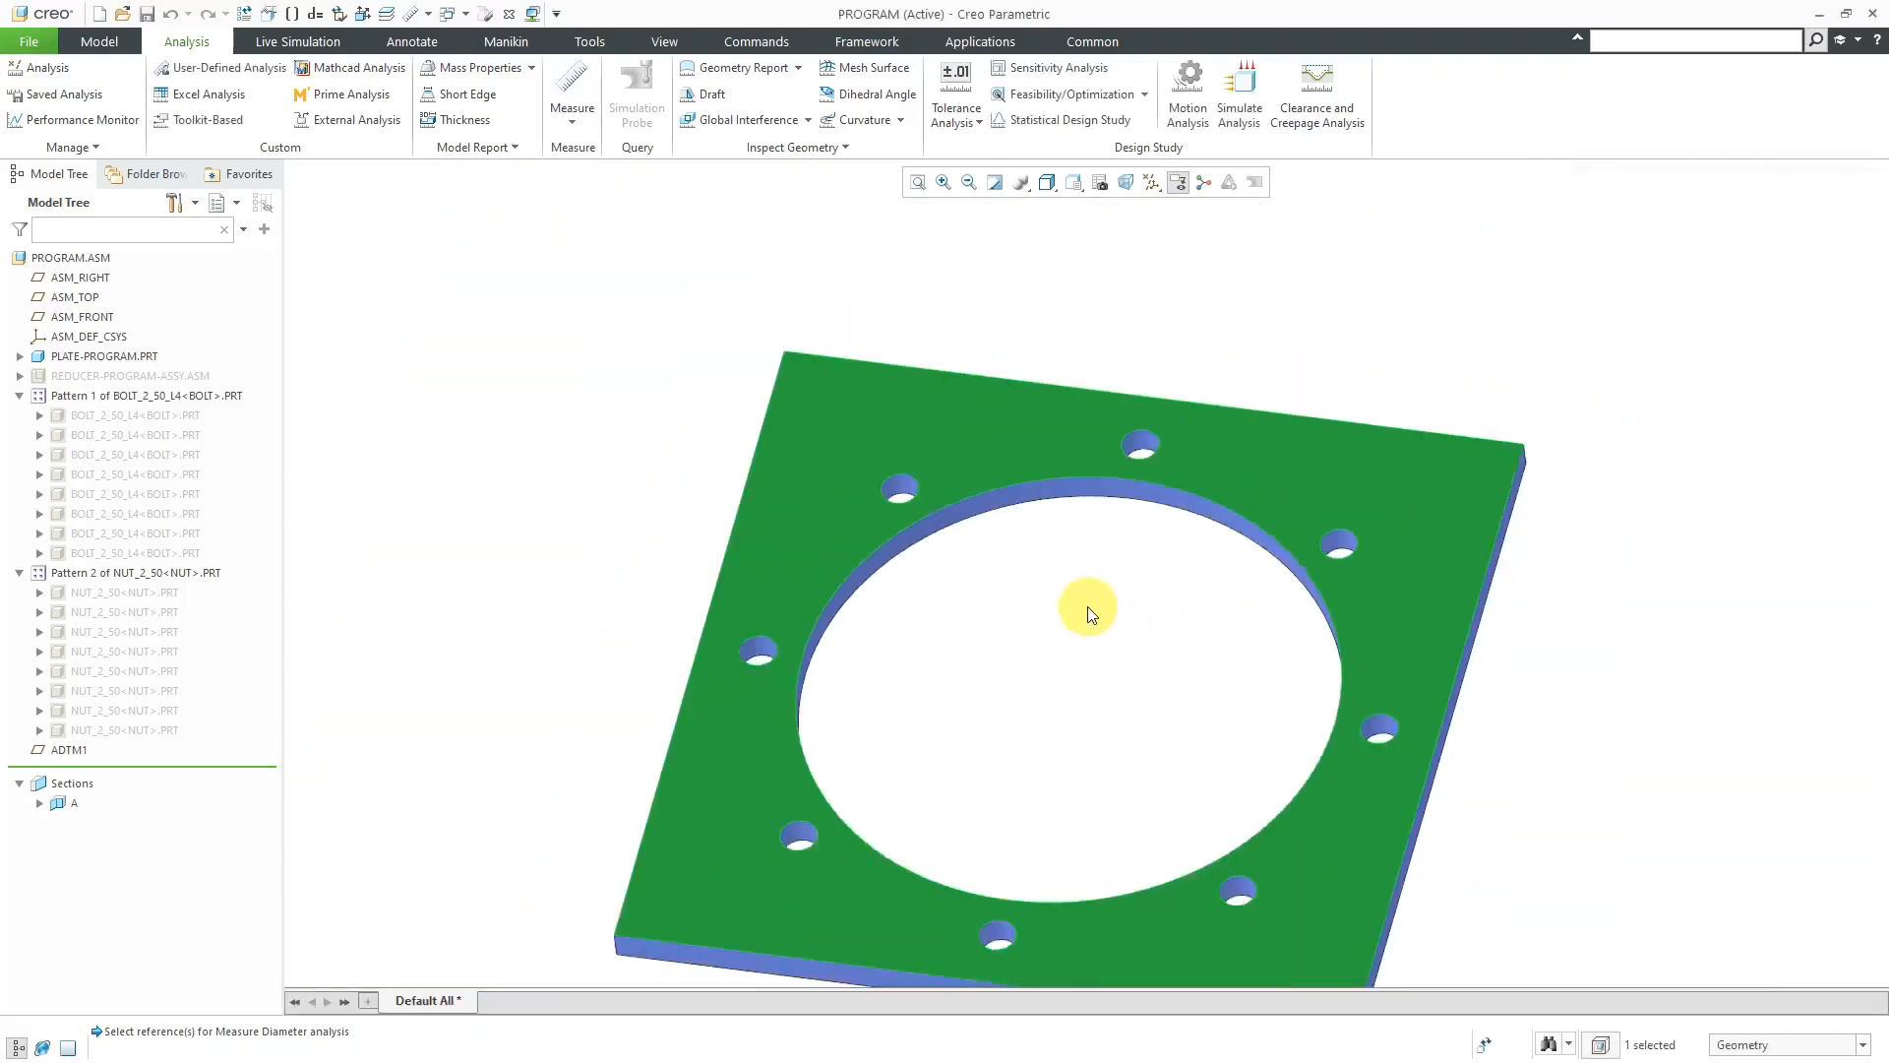
Show the reducer subassembly together with the plate, leaving the bolt and nut patterns hidden.
left_click(144, 380)
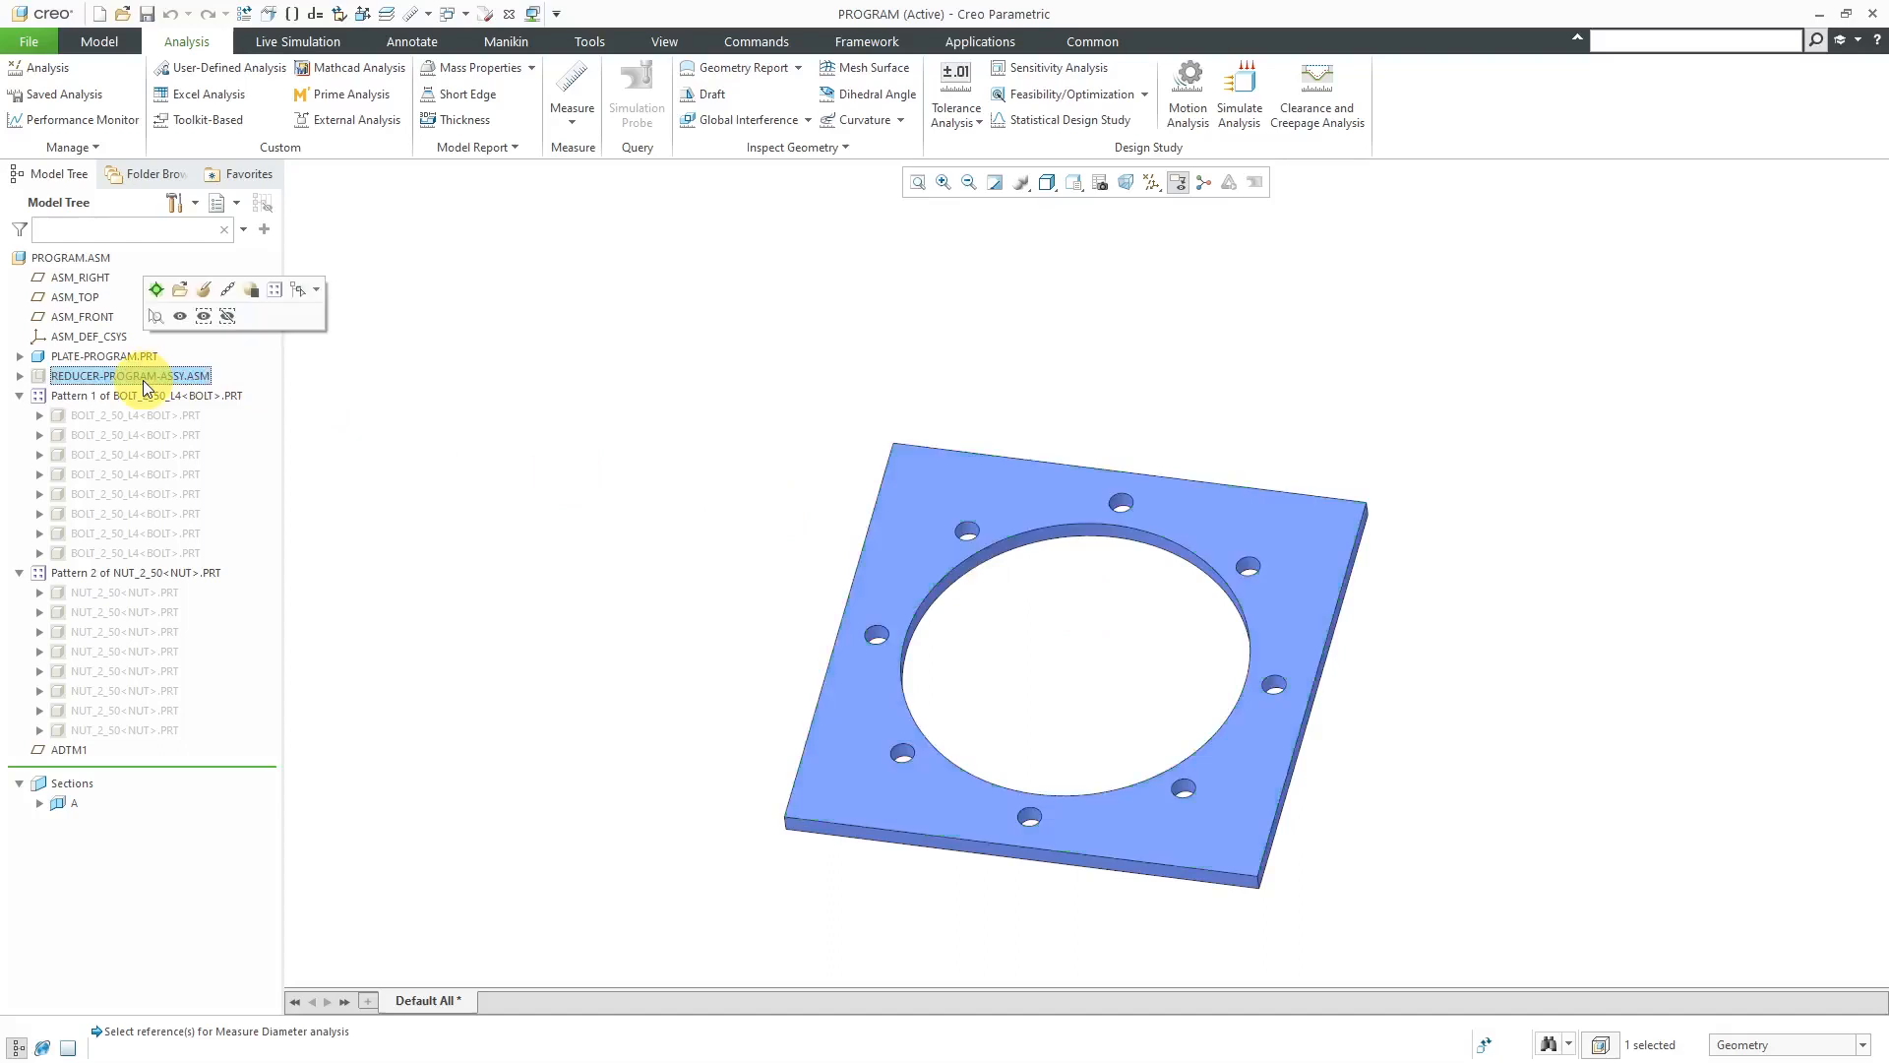
left_click(188, 321)
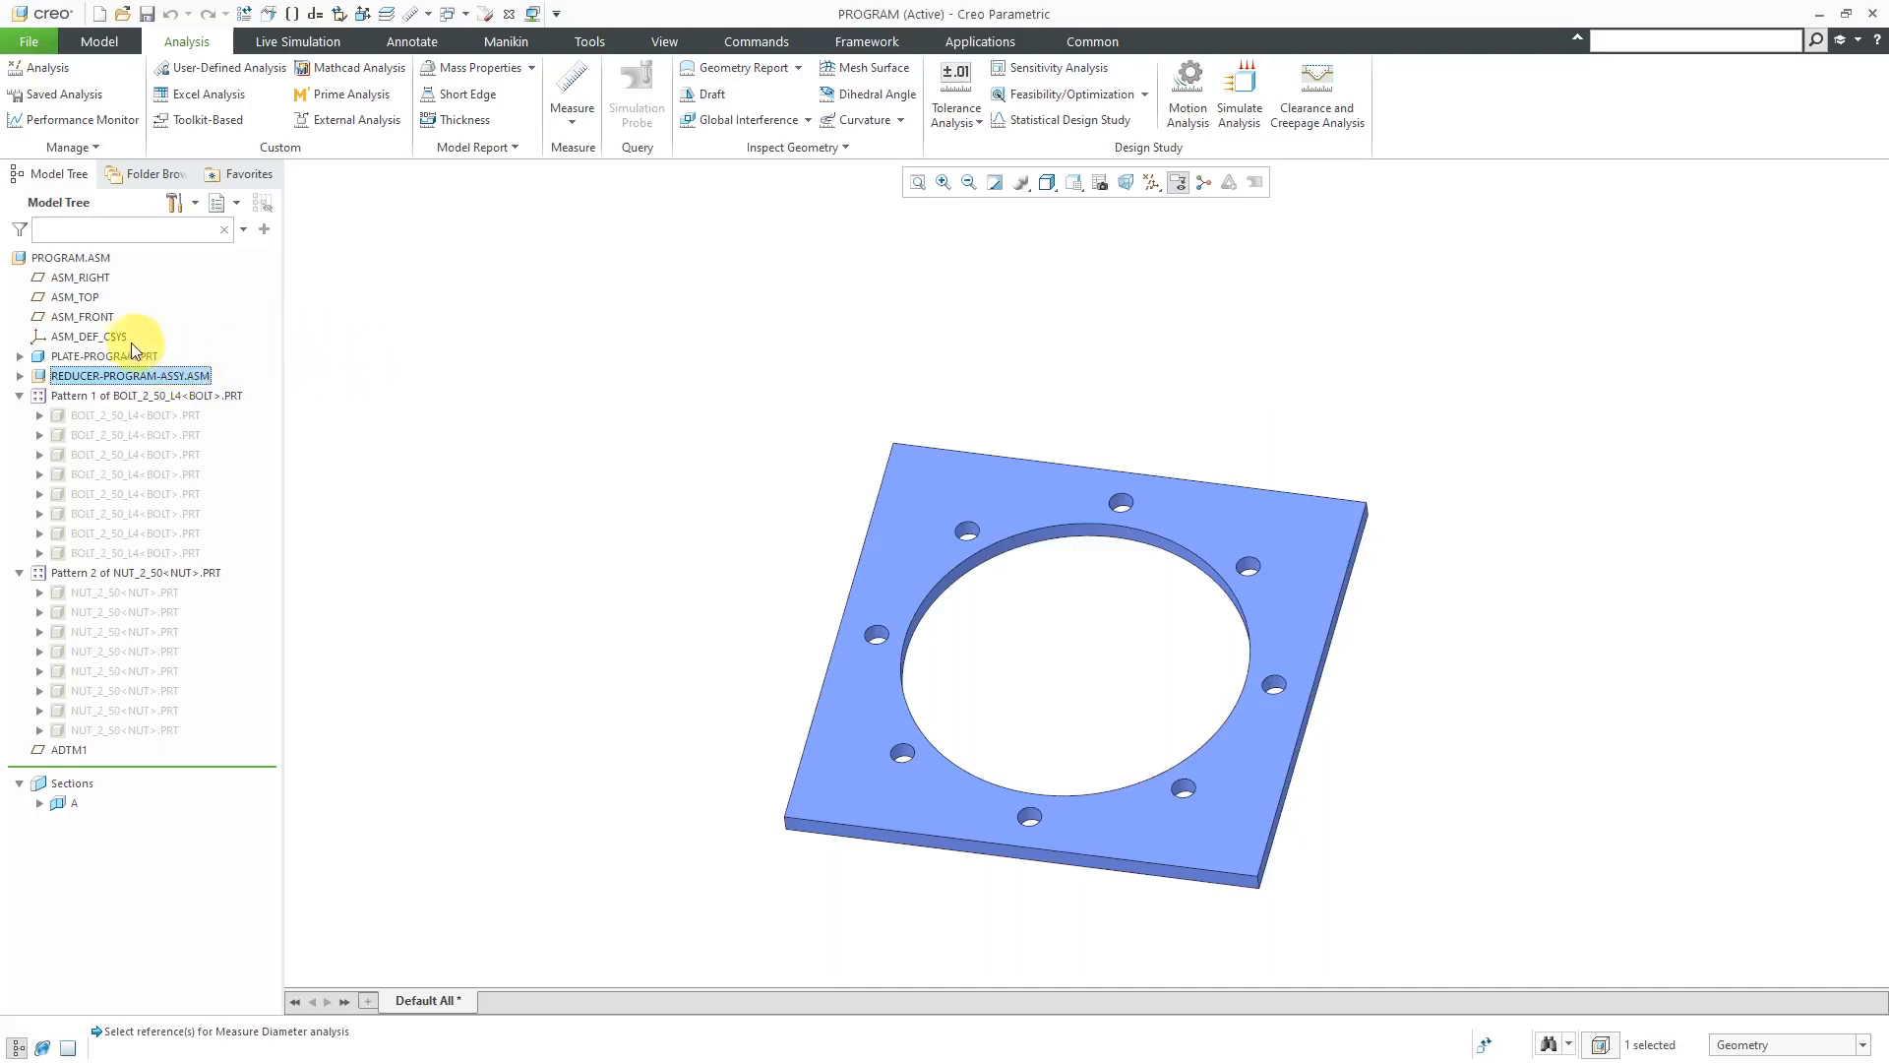
right_click(119, 375)
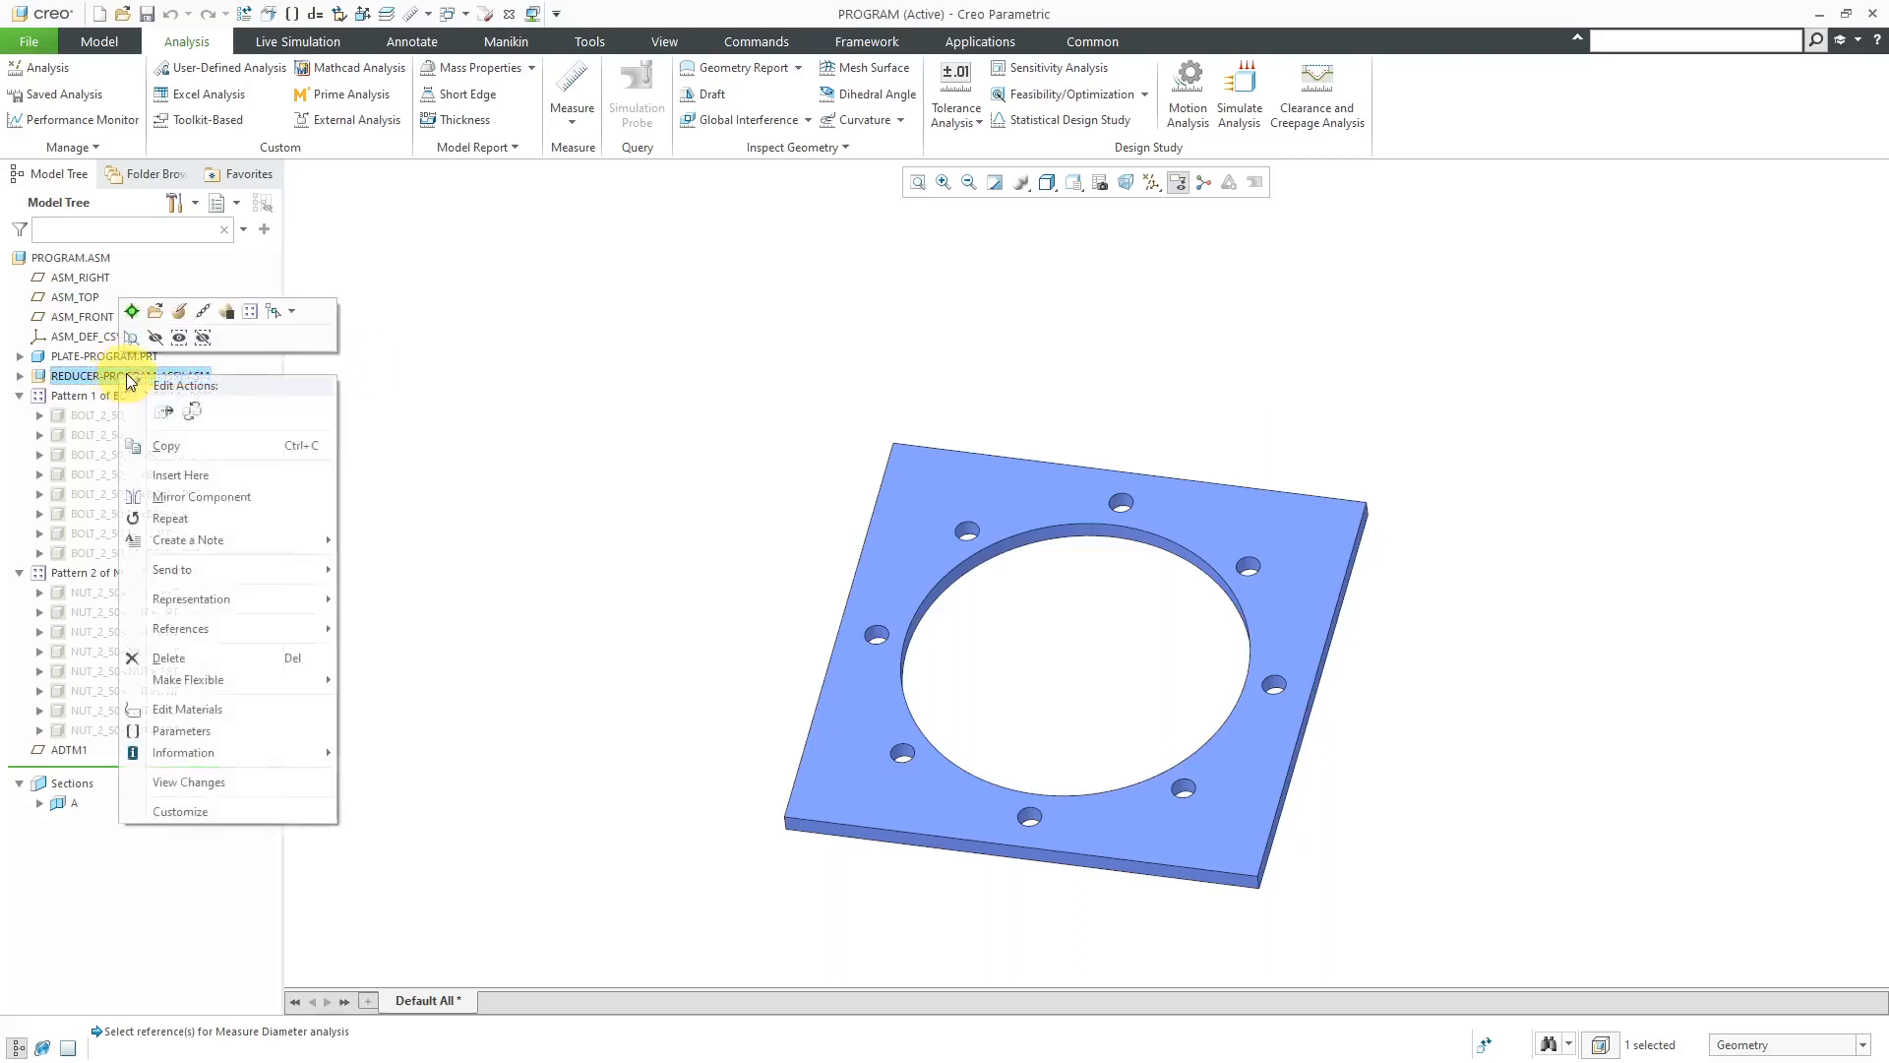
left_click(179, 341)
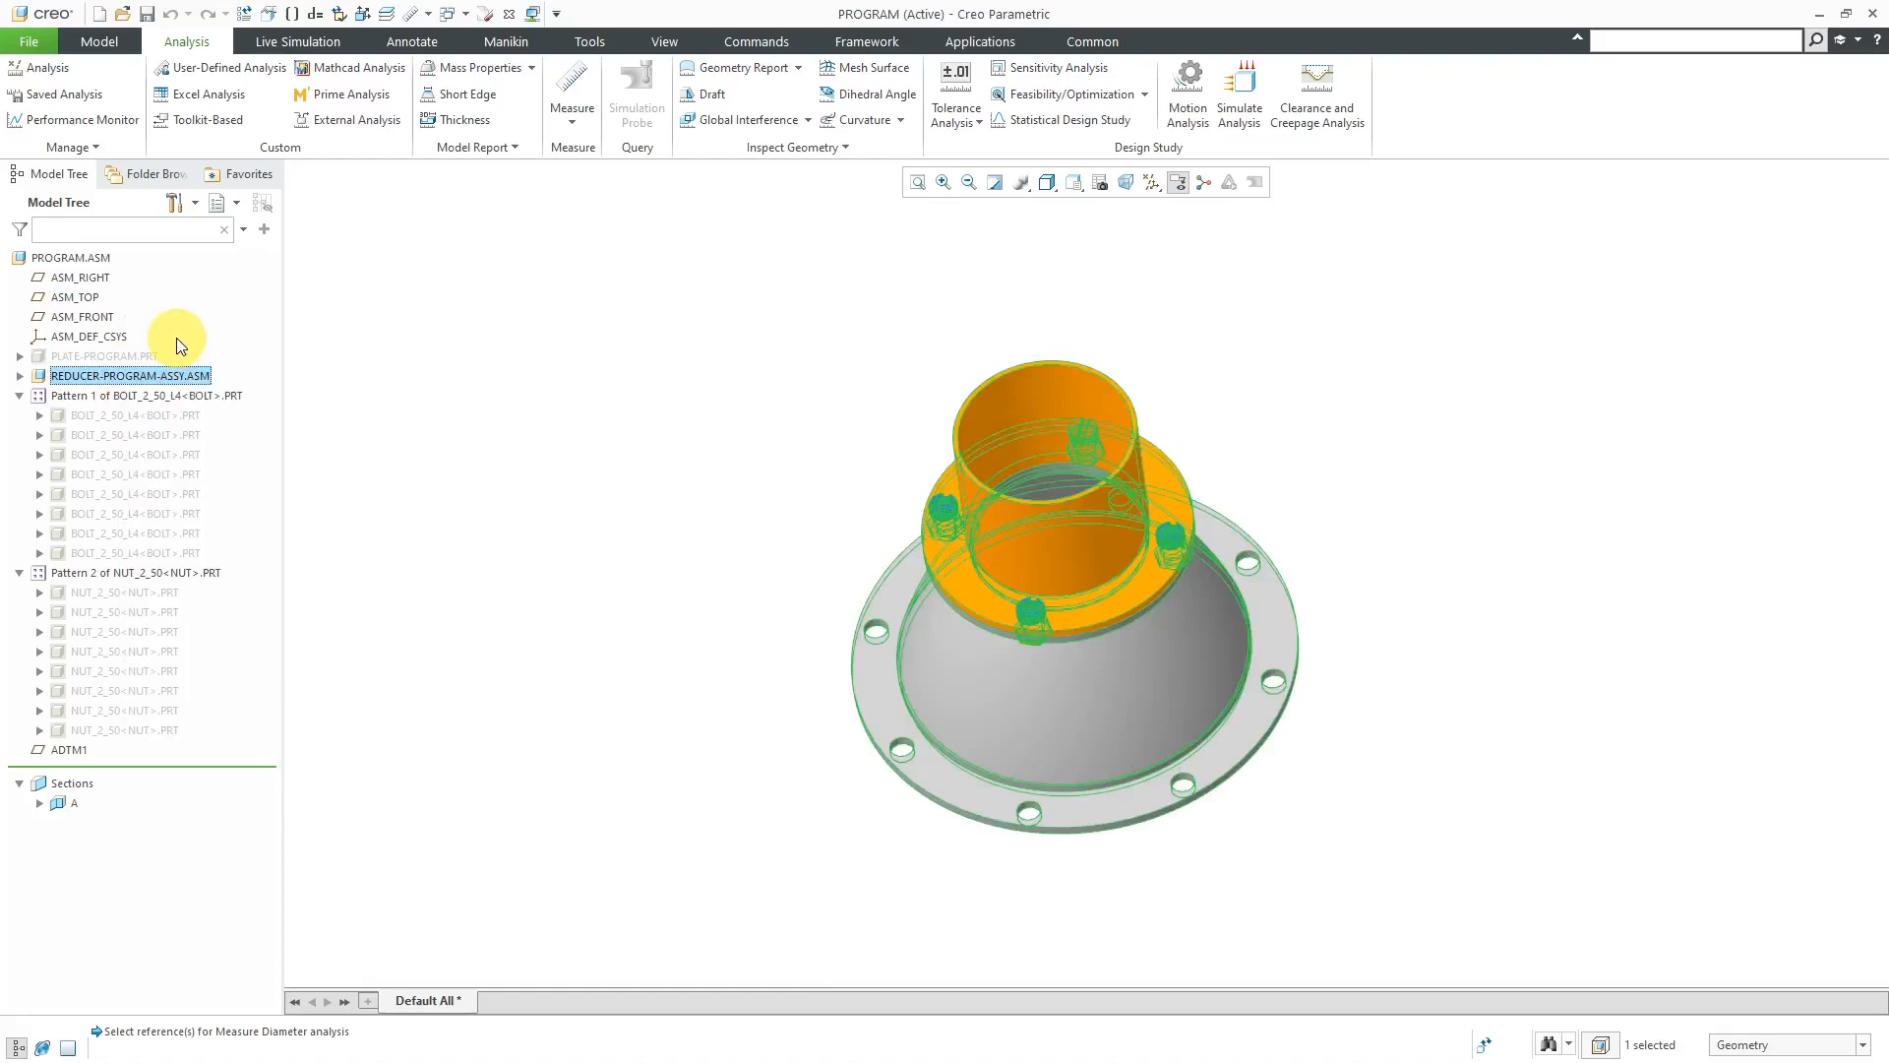
left_click(144, 357)
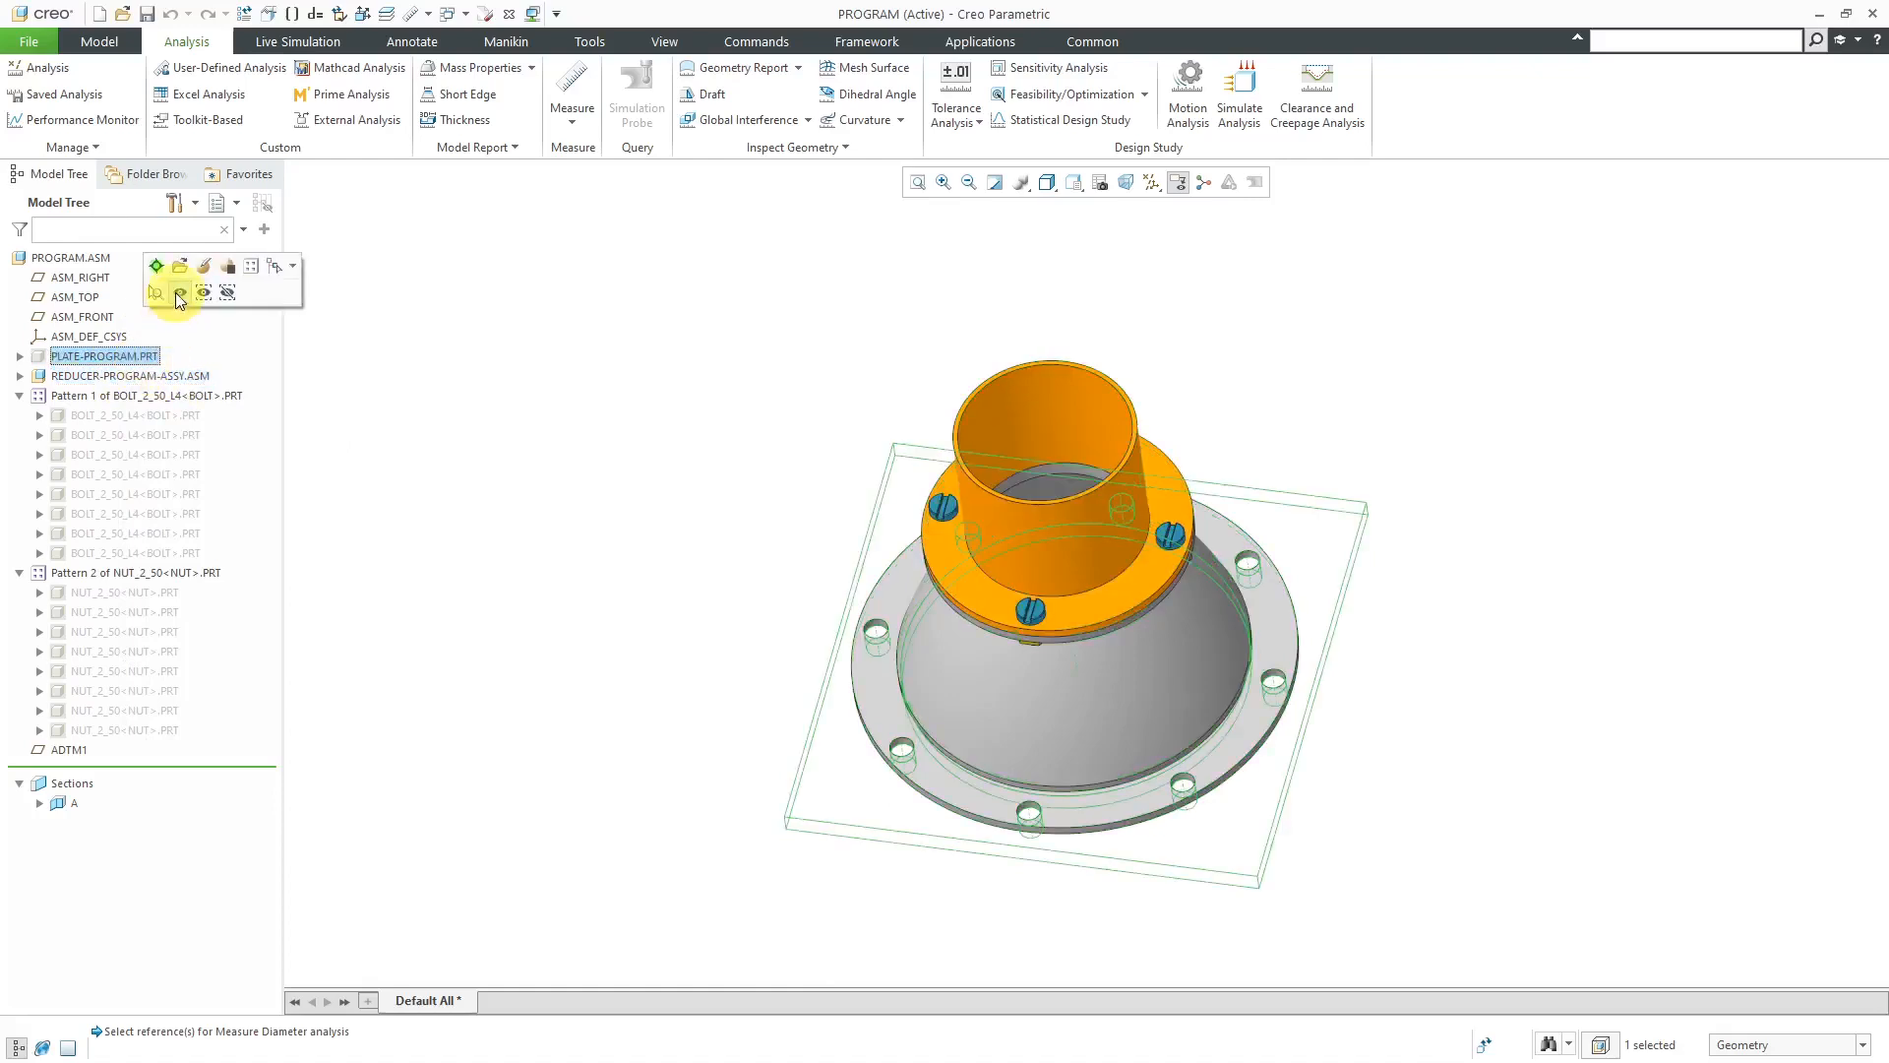
left_click(180, 294)
left_click(432, 384)
mouse_move(474, 363)
middle_mouse_down()
mouse_move(500, 297)
mouse_move(476, 350)
mouse_move(515, 324)
mouse_move(478, 331)
middle_mouse_up()
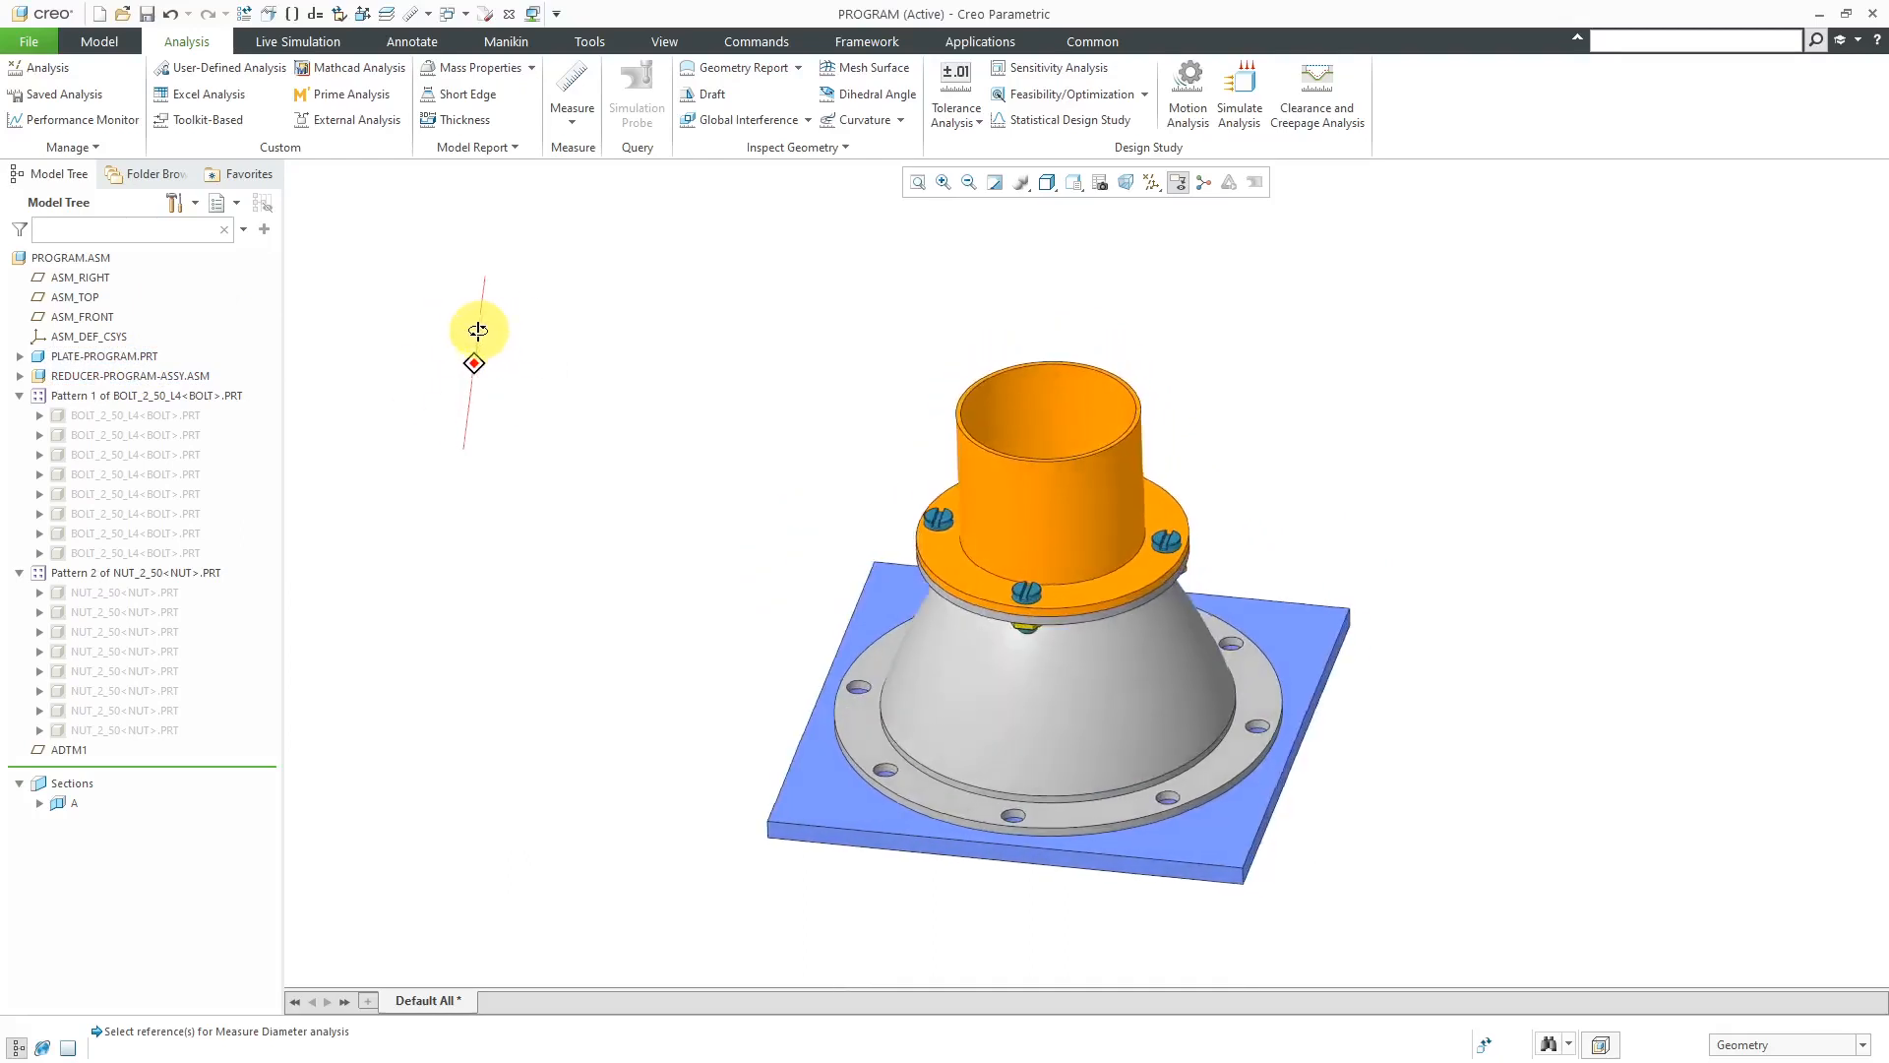
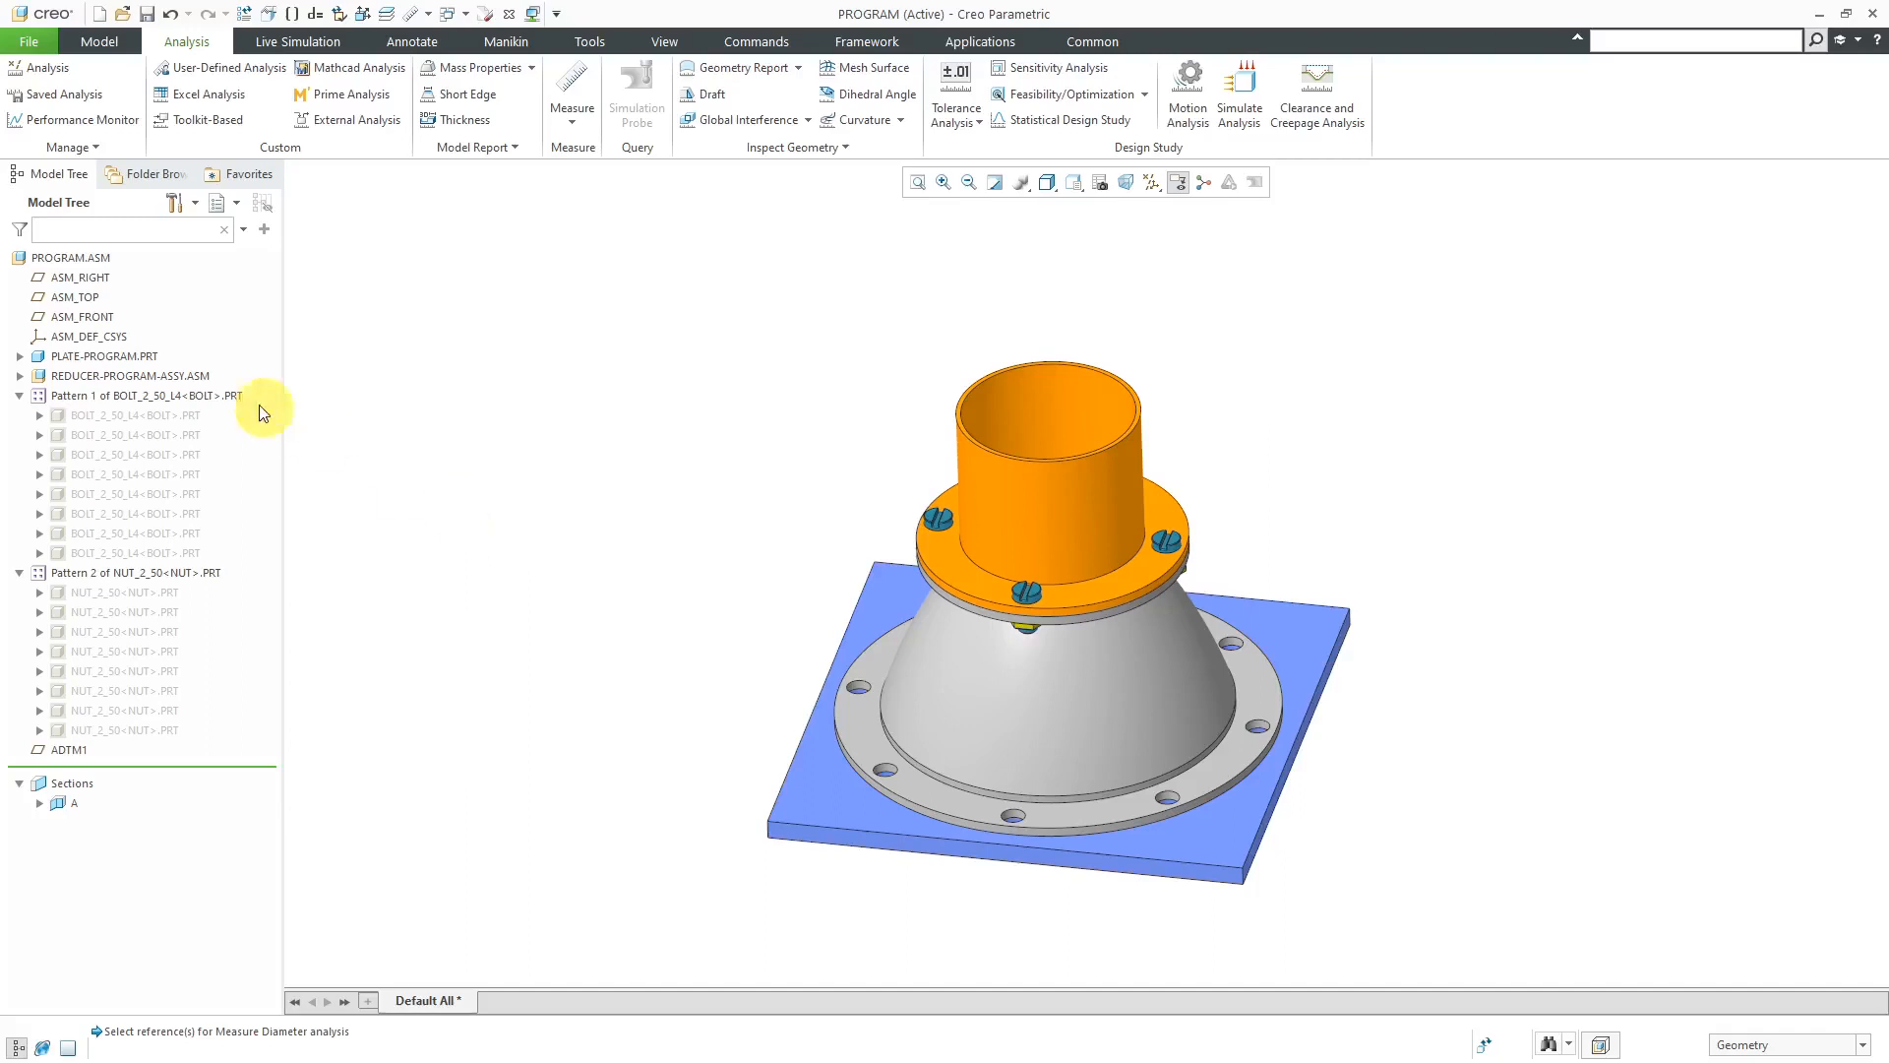
left_click(98, 394)
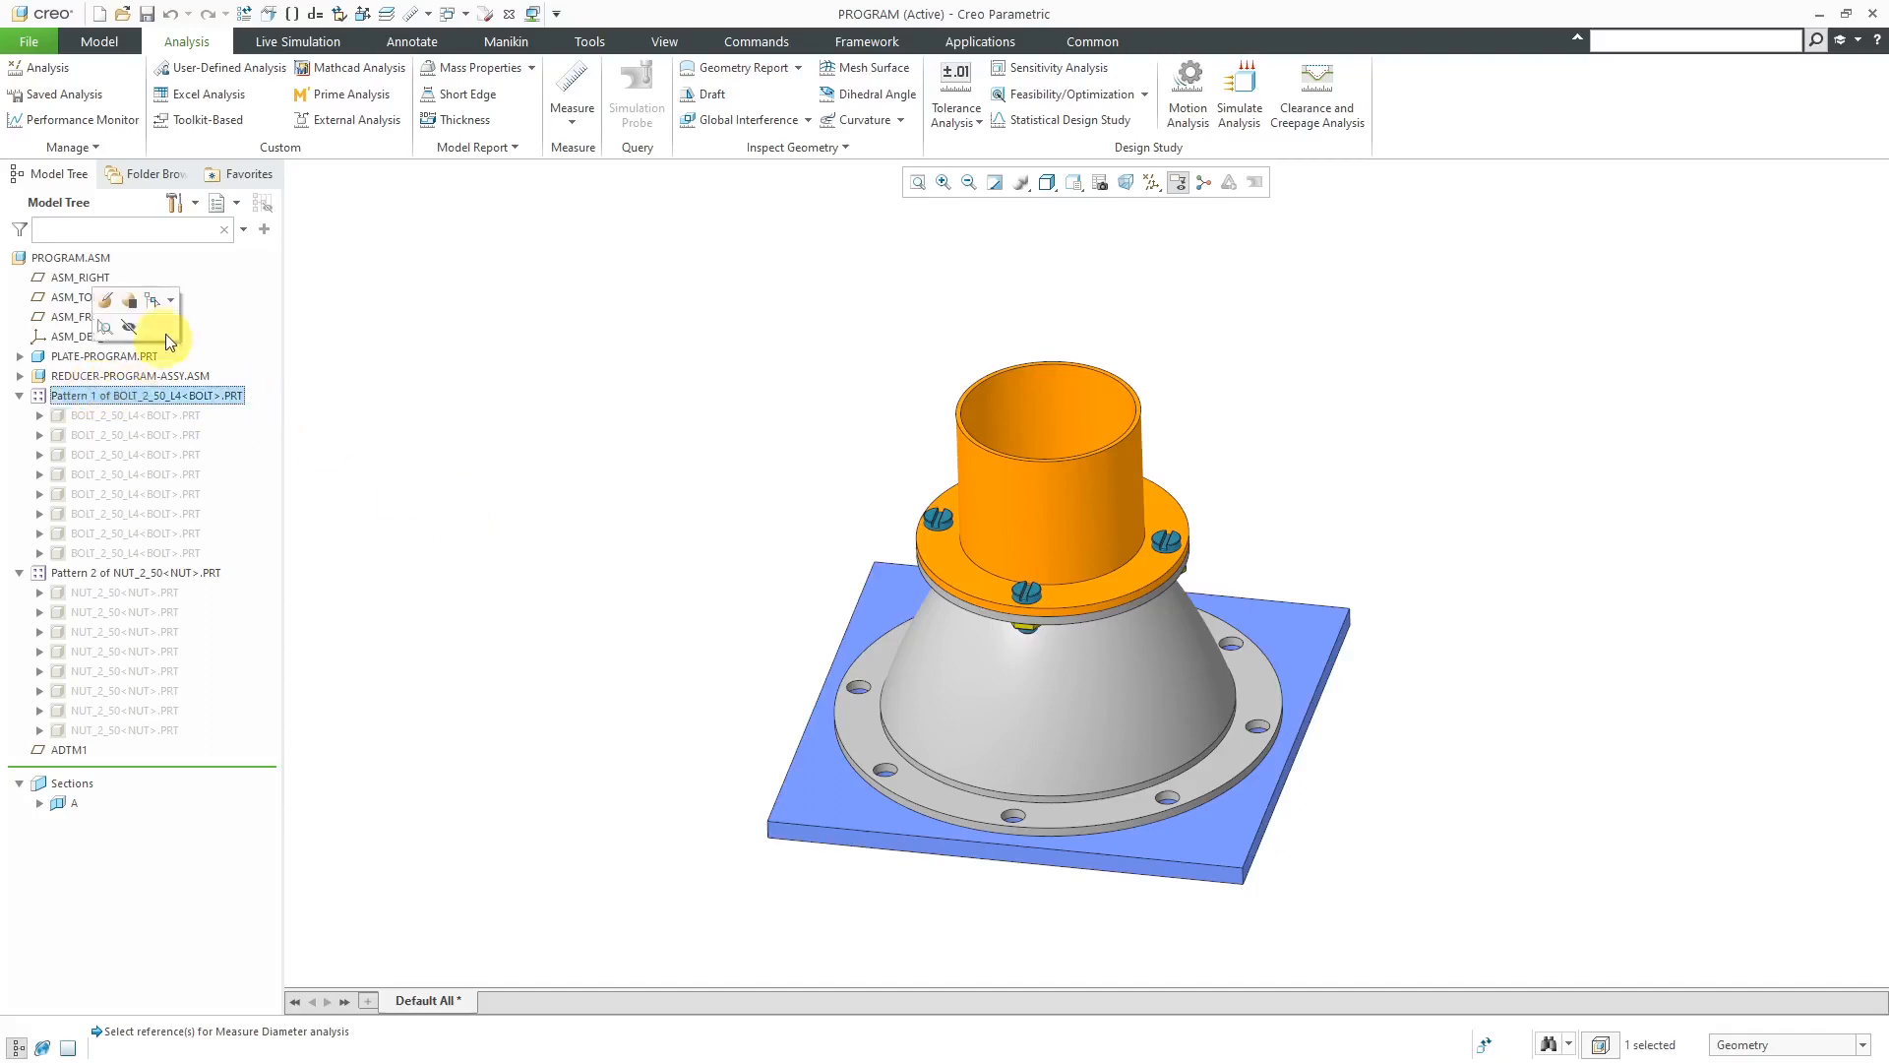
right_click(151, 395)
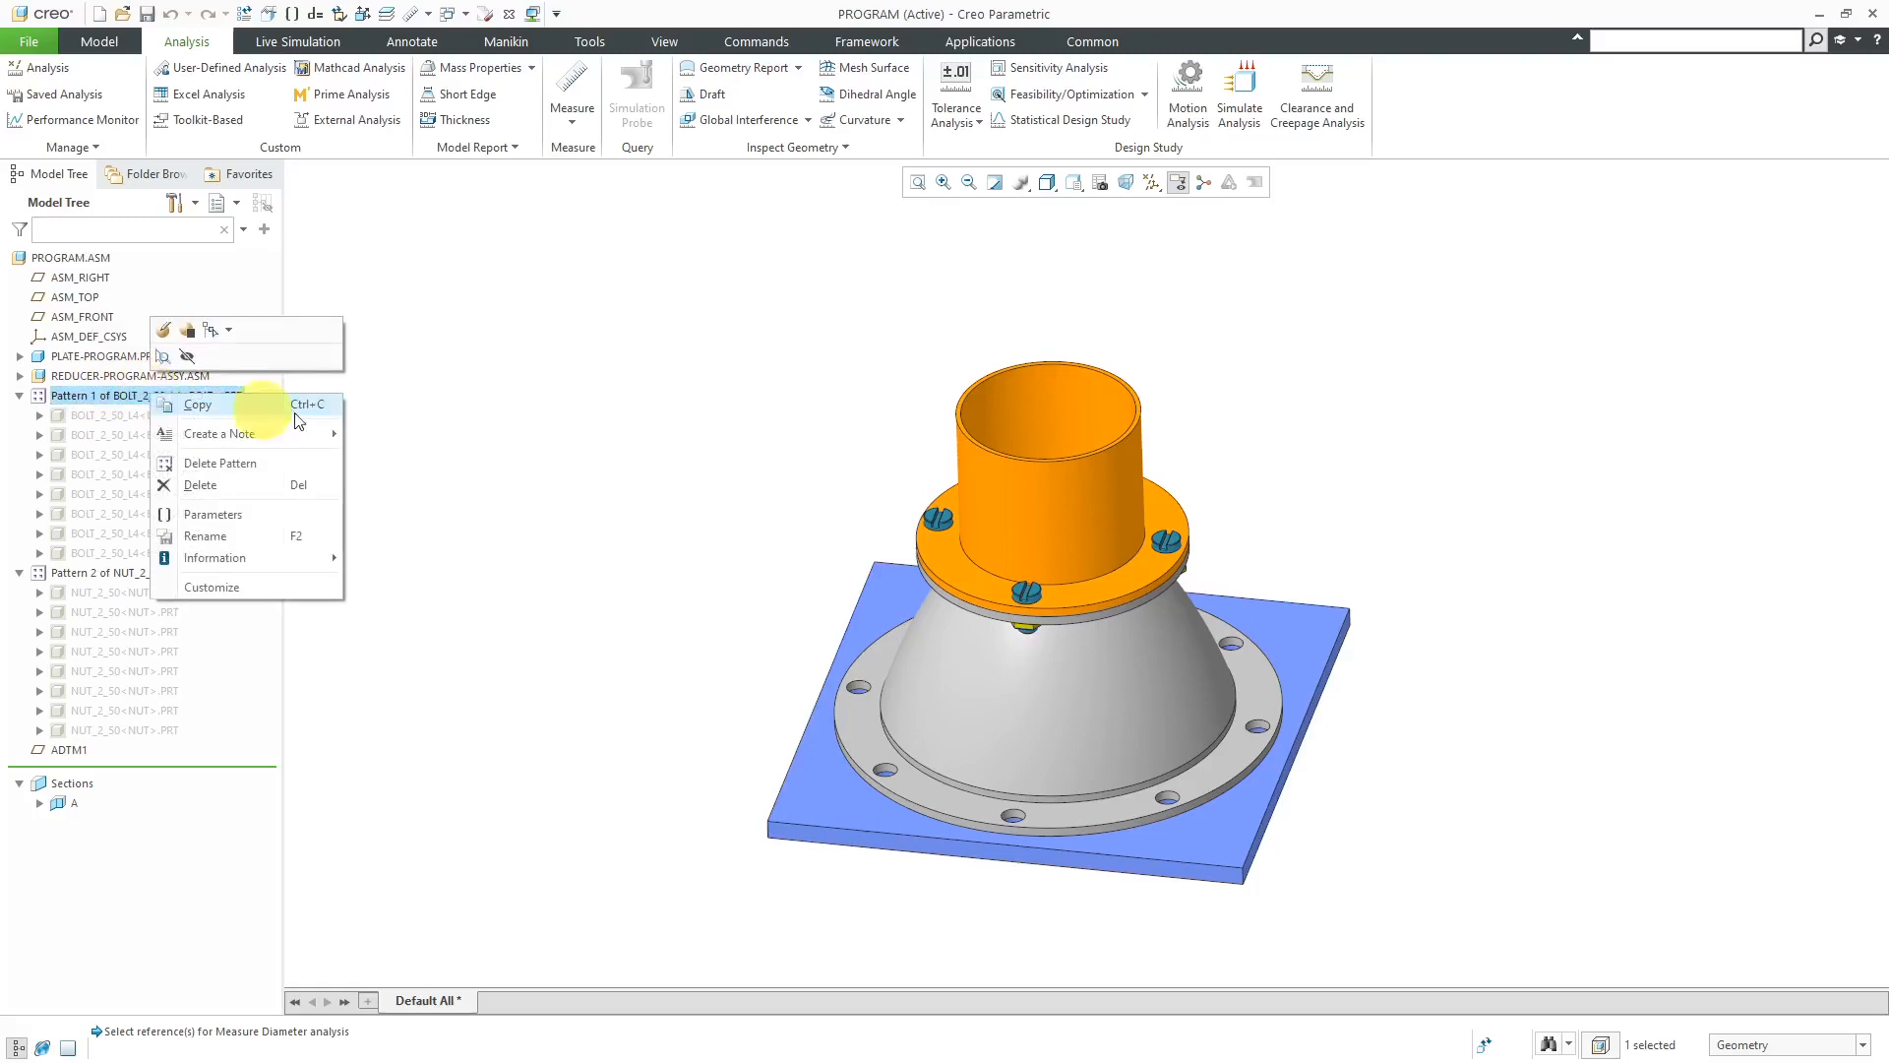
left_click(527, 356)
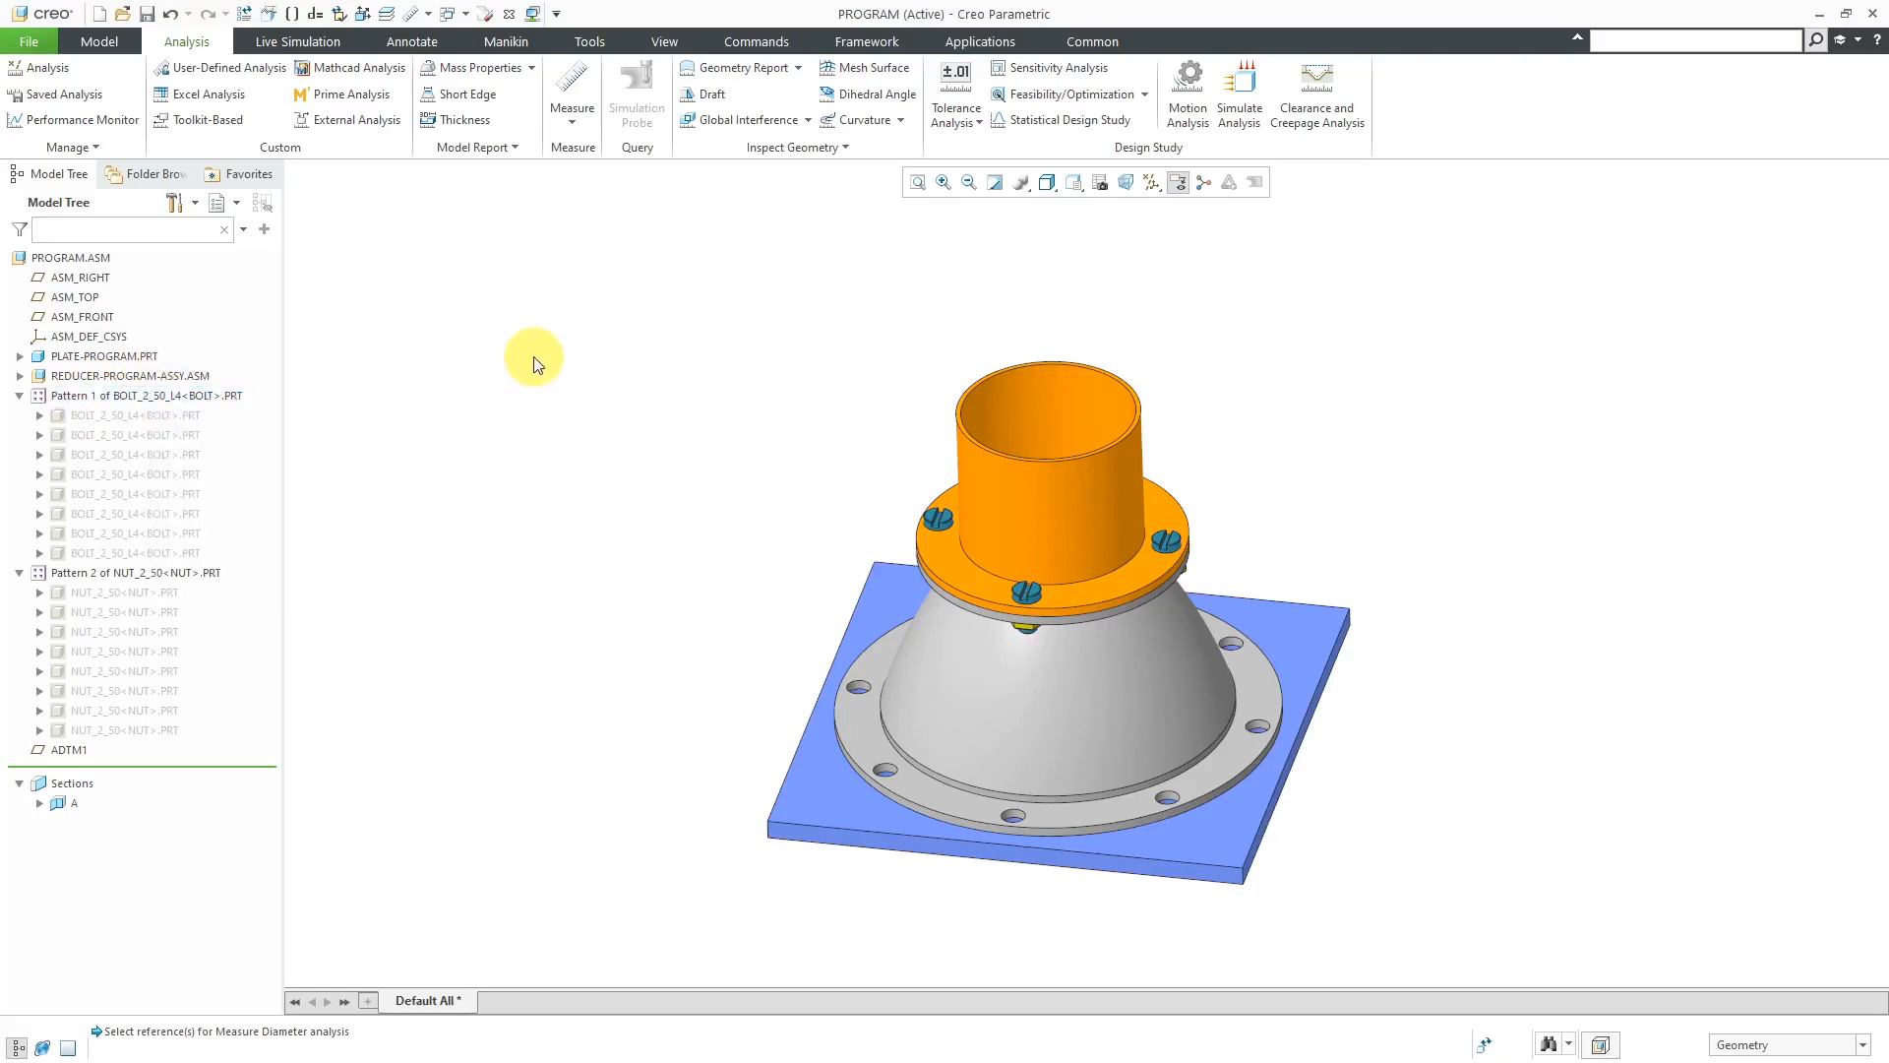
Open REDUCER-PROGRAM-ASSY.ASM in its own window and inspect the bolted pipe flange.
left_click(135, 374)
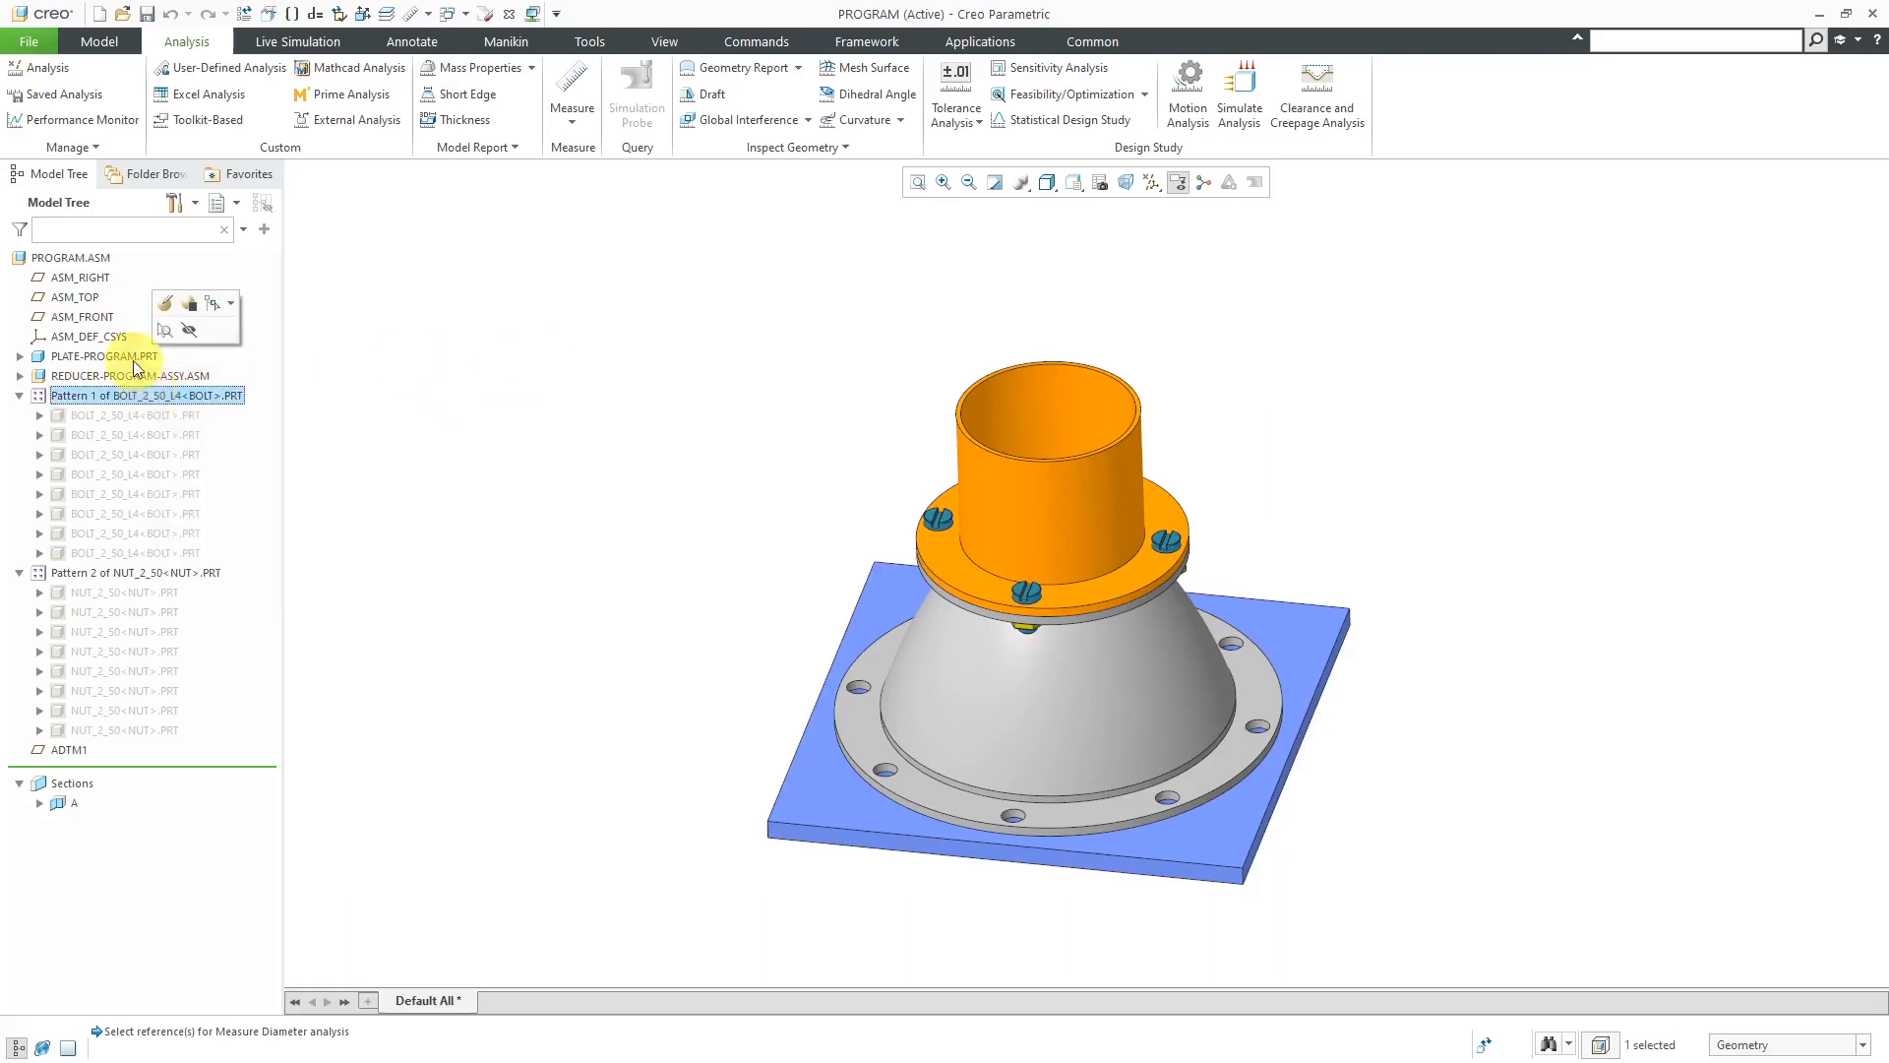
right_click(133, 372)
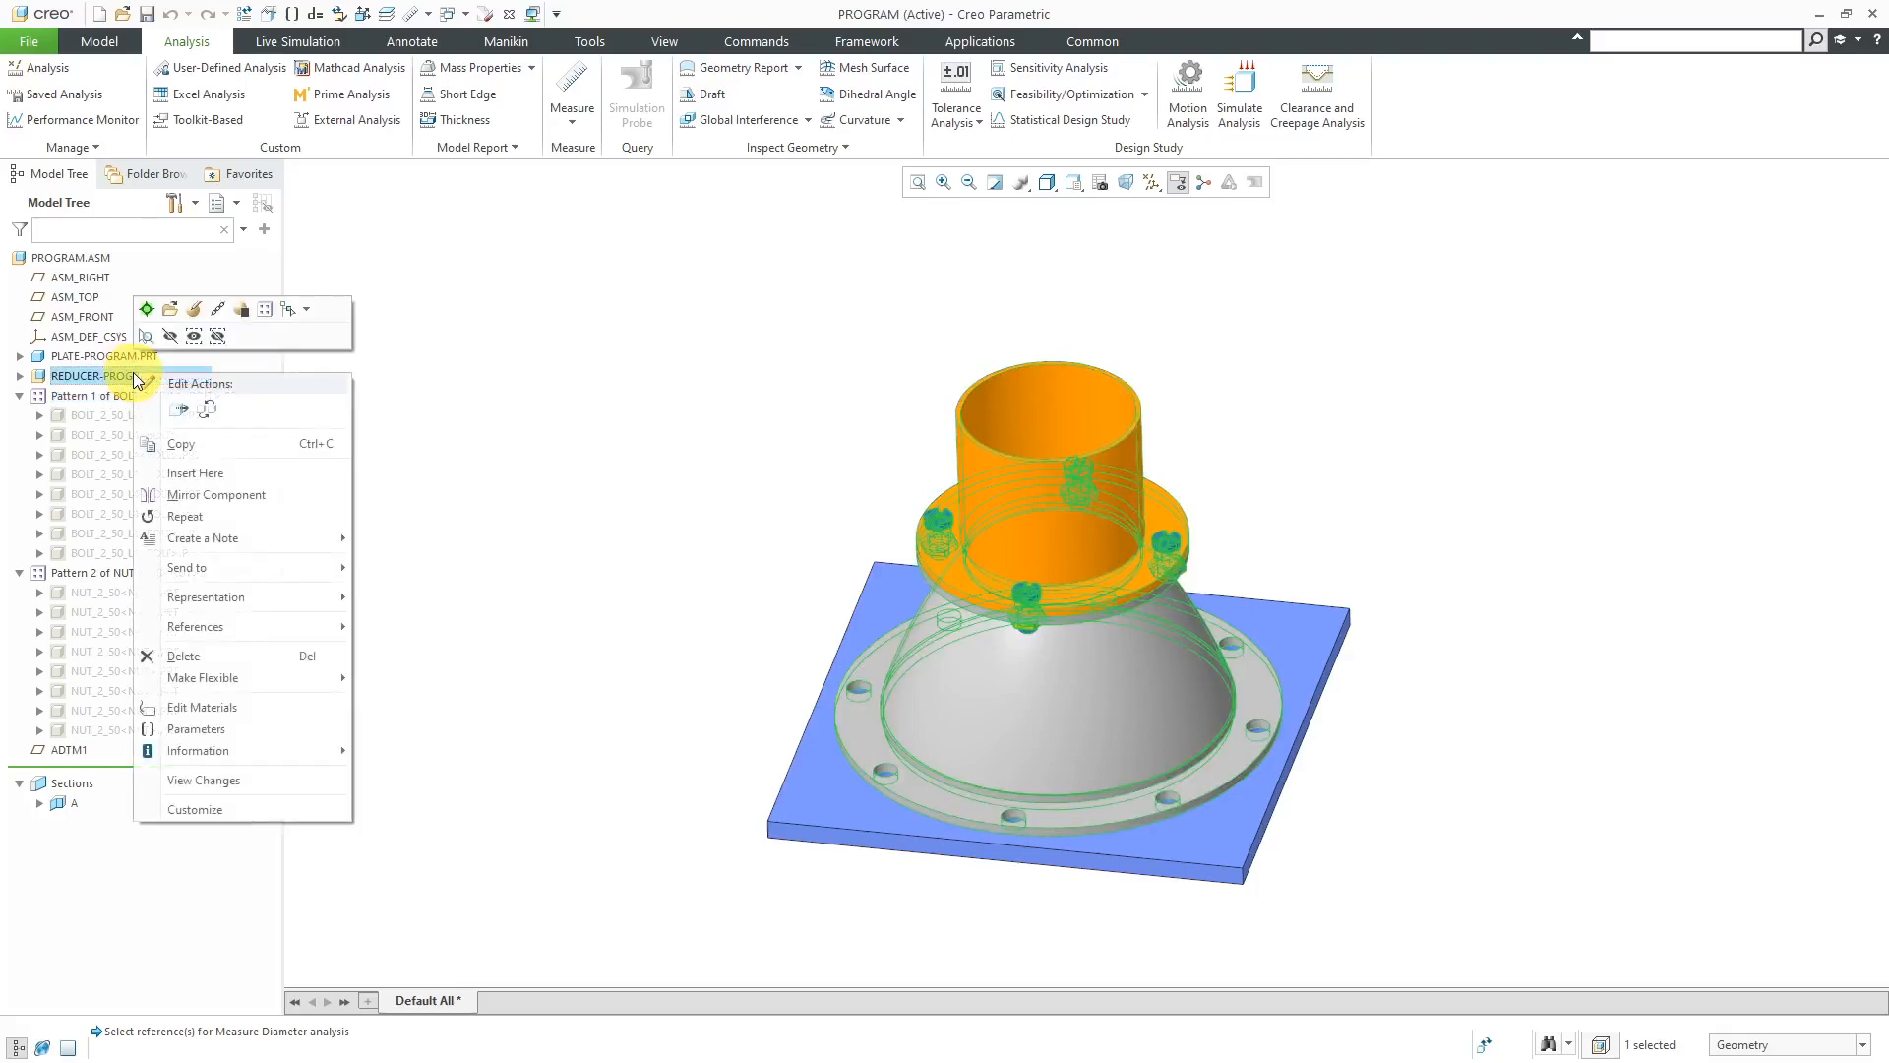
left_click(175, 306)
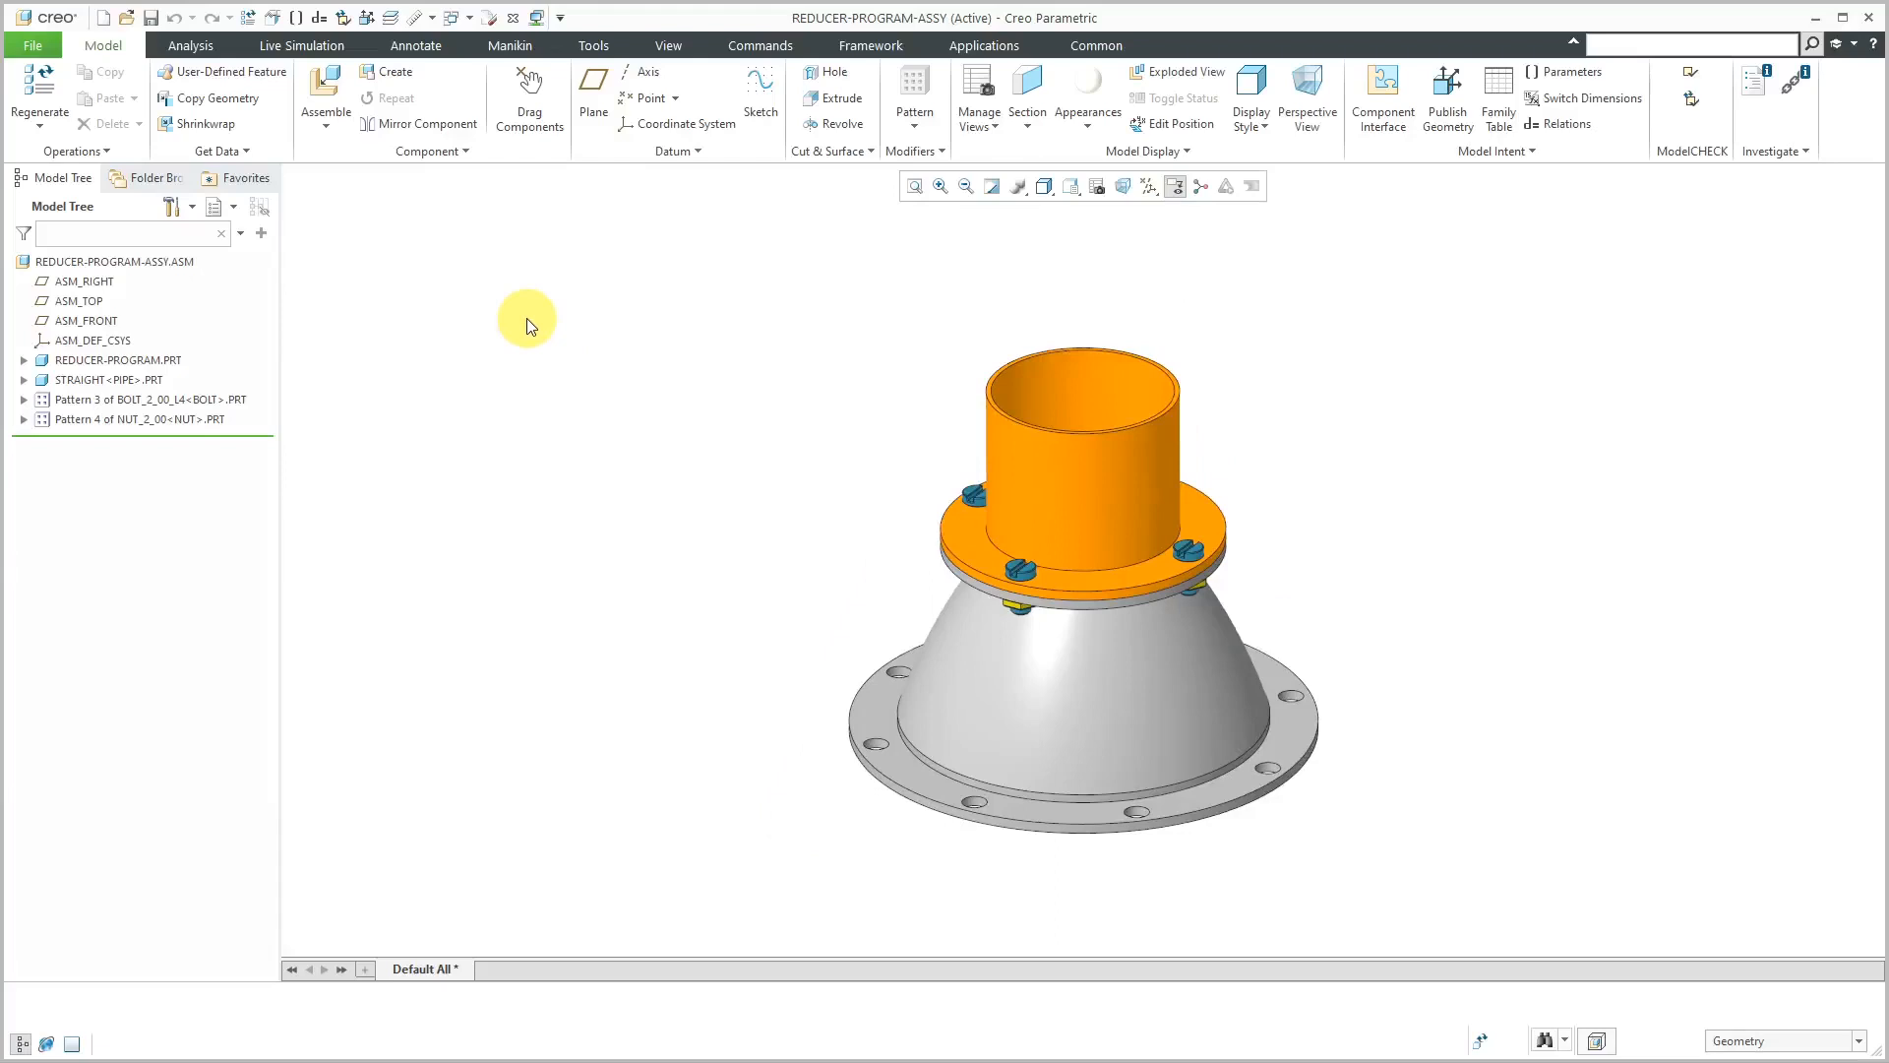
mouse_move(715, 423)
middle_mouse_down()
mouse_move(731, 433)
mouse_move(715, 445)
middle_mouse_up()
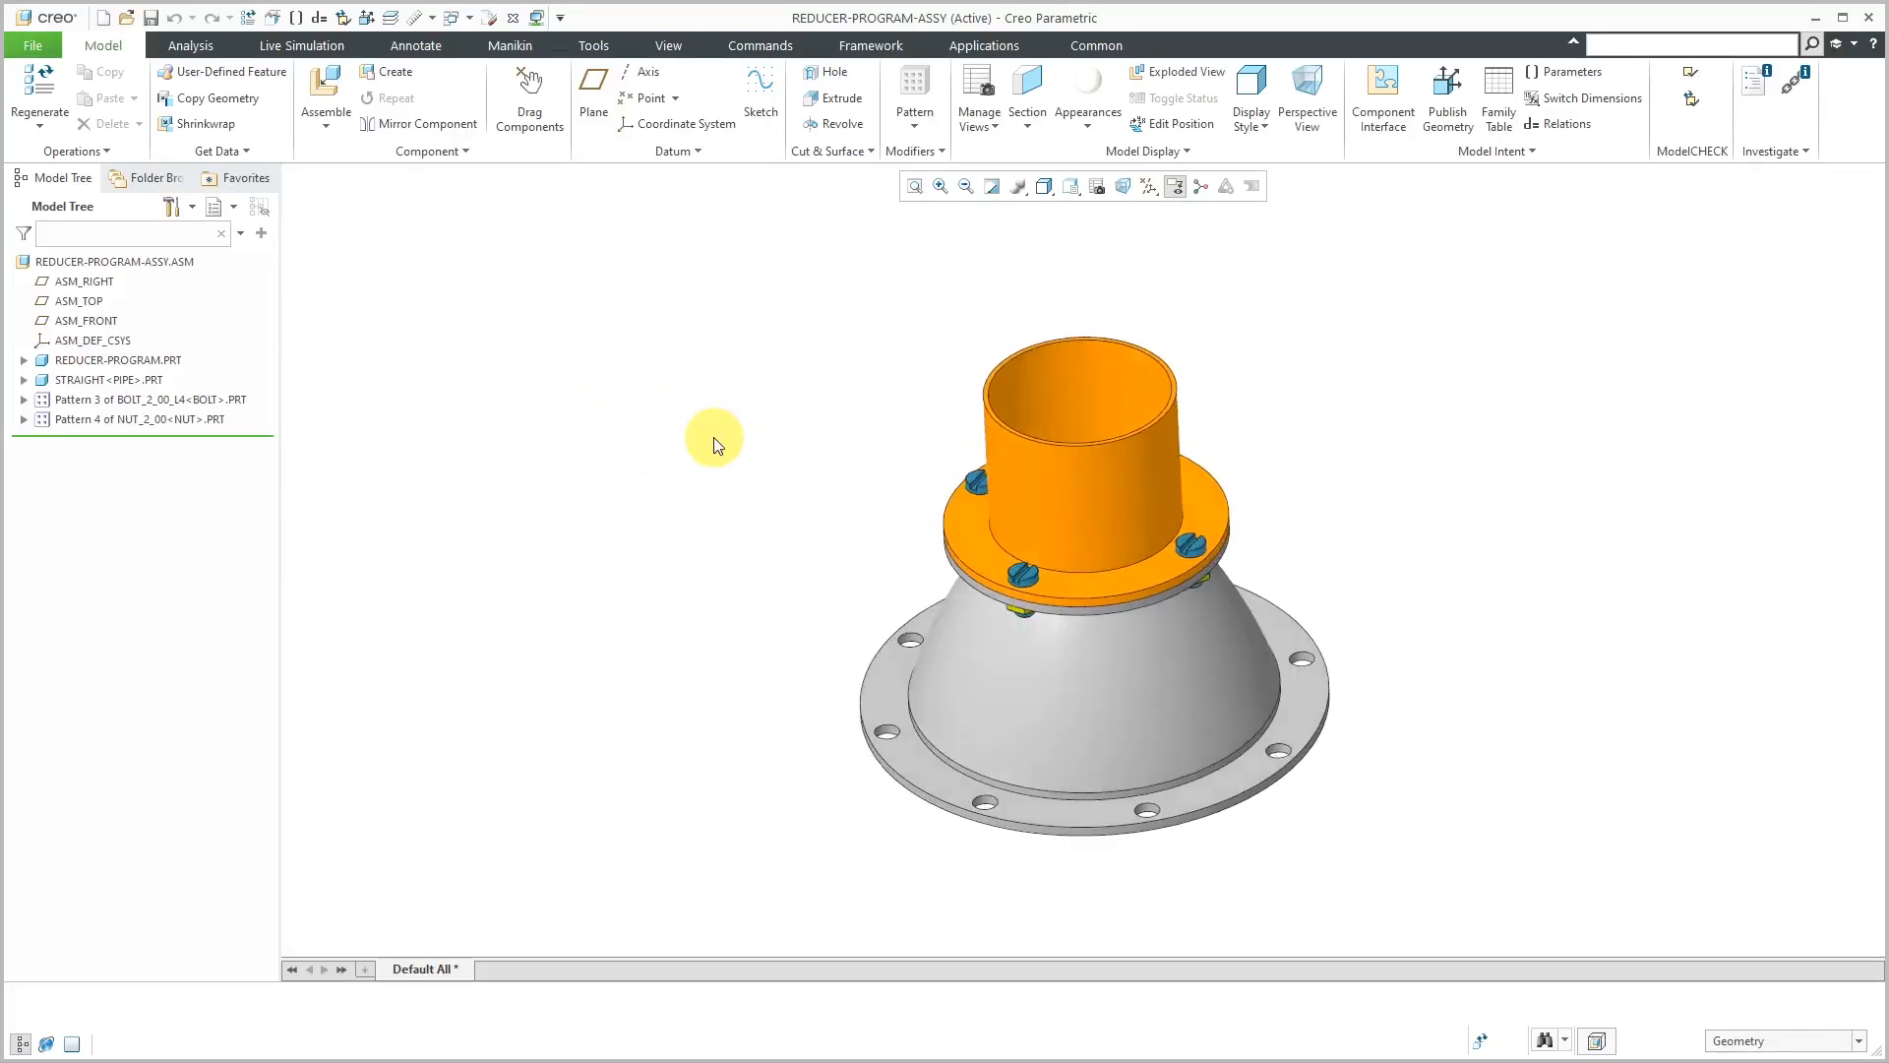
middle_click_drag(994, 640, 1009, 610)
Edit the reducer subassembly's program to add the inputs BOLT_NAME STRING and NUT_NAME STRING after PIPE_BOLT_HOLES NUMBER.
left_click(1494, 150)
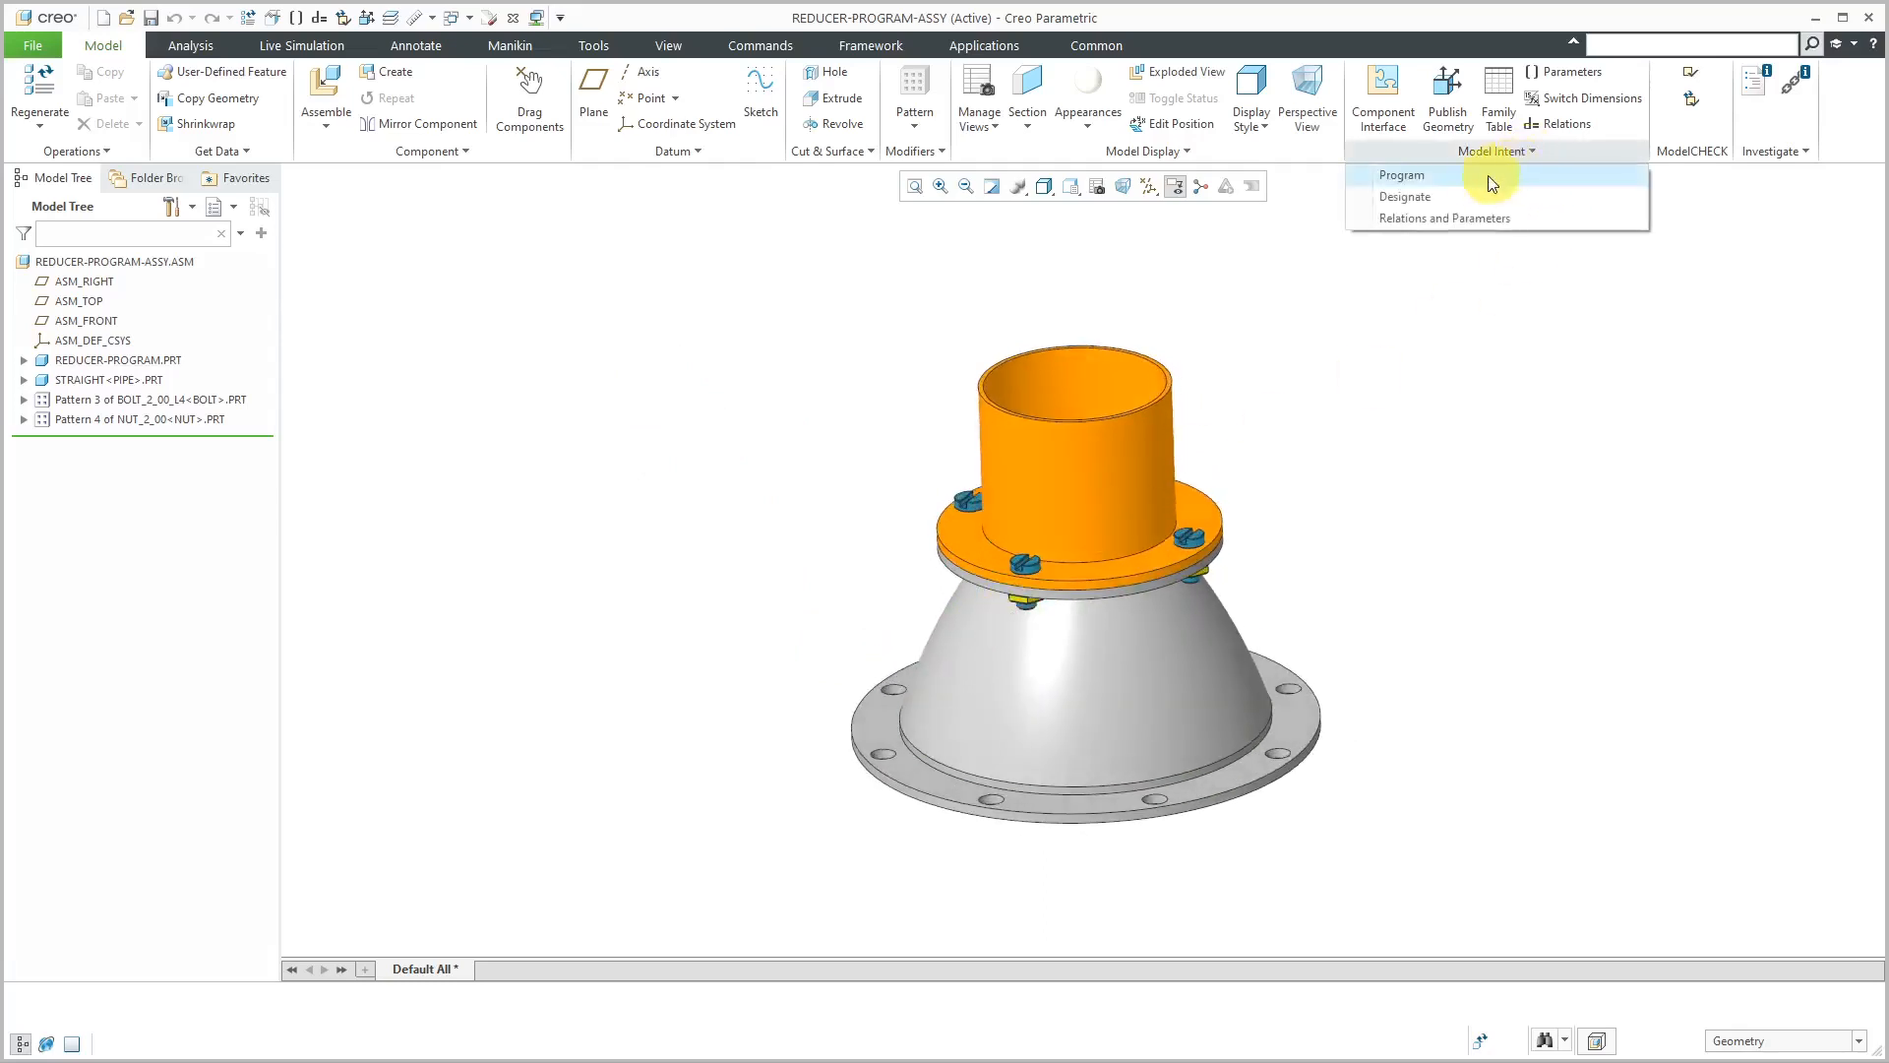
left_click(1492, 179)
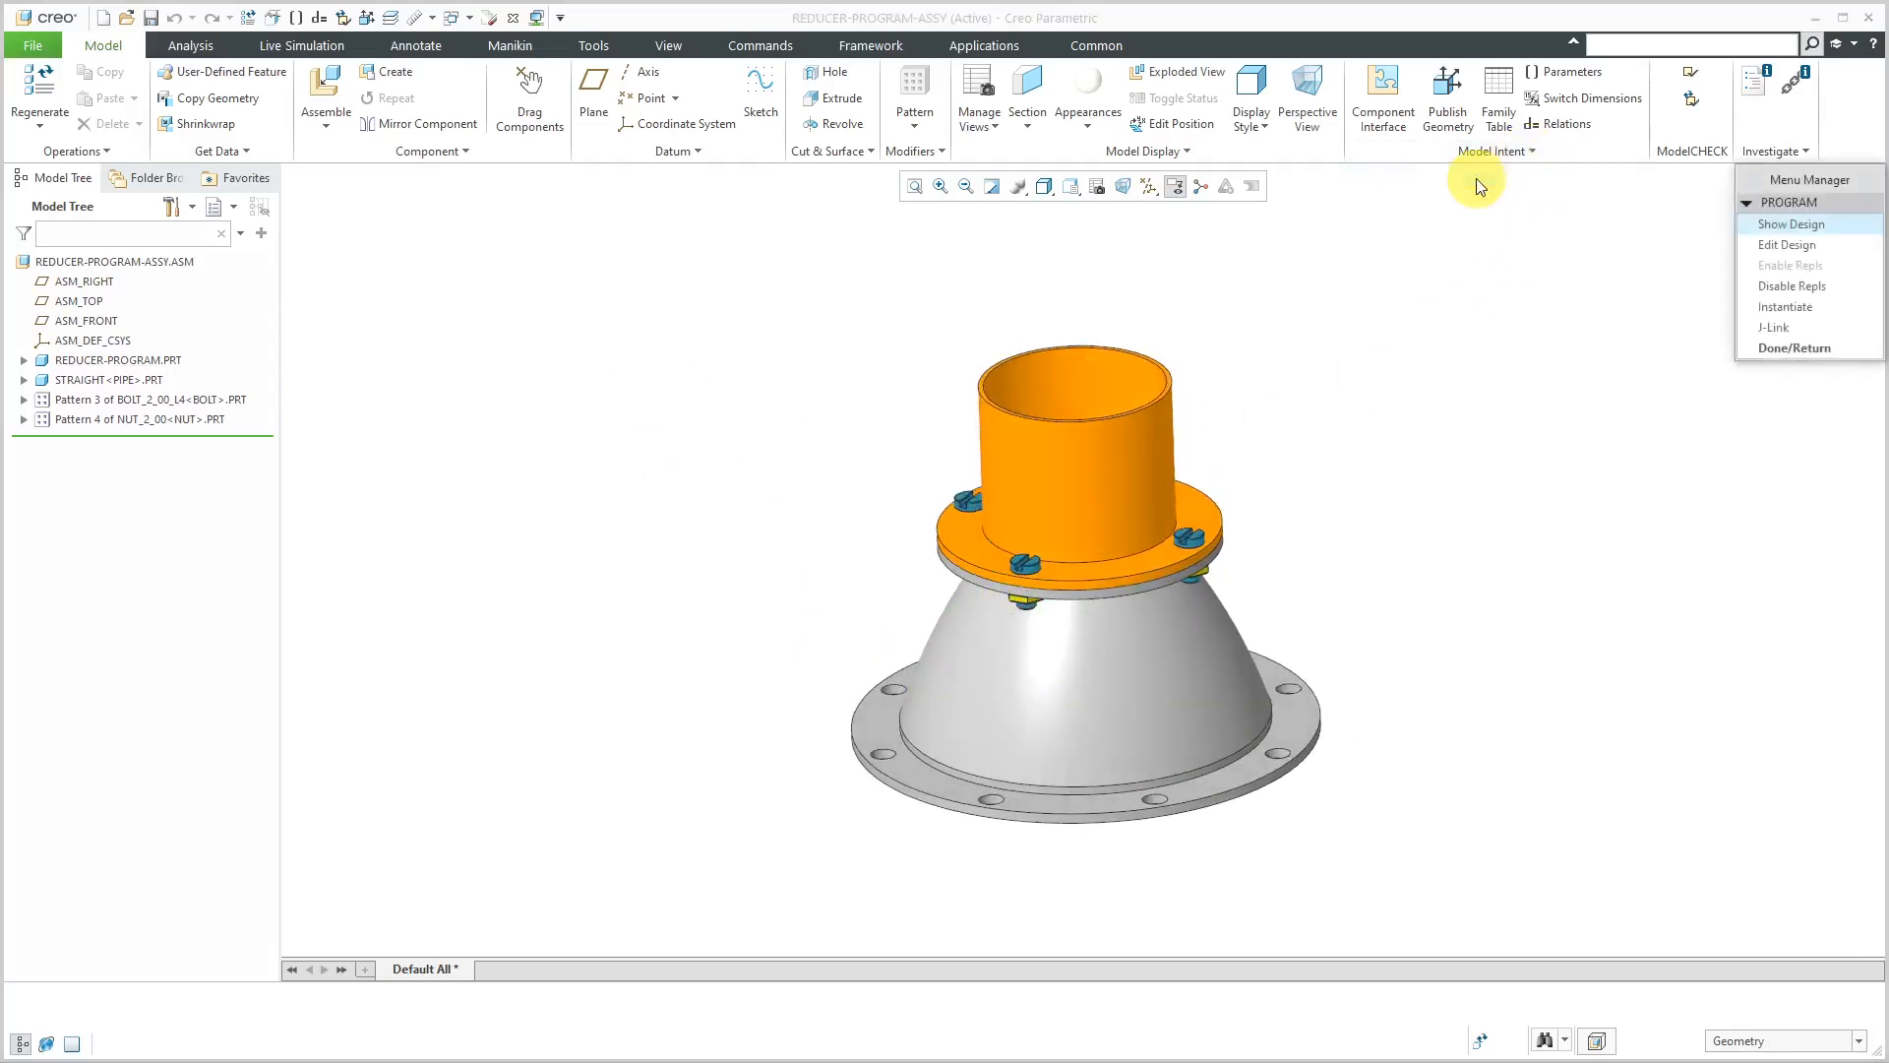
left_click(1791, 246)
left_click(591, 294)
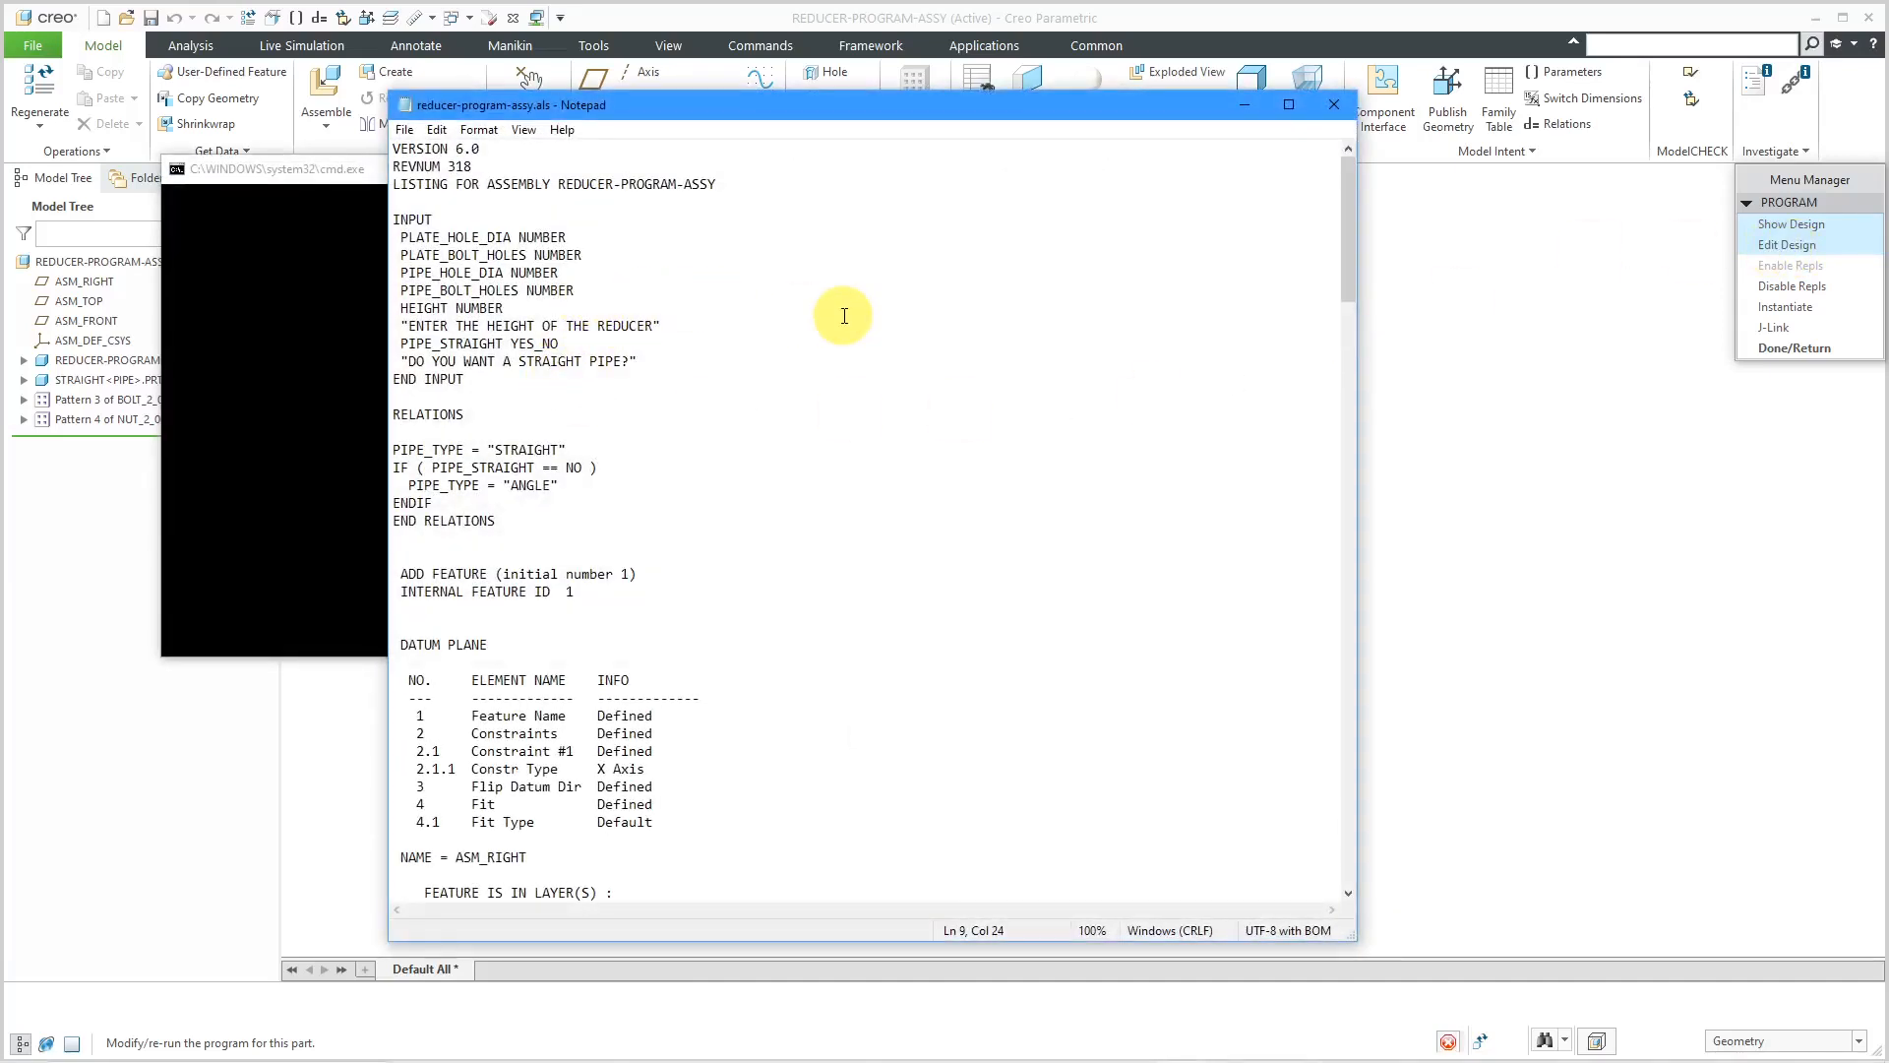
key("Return")
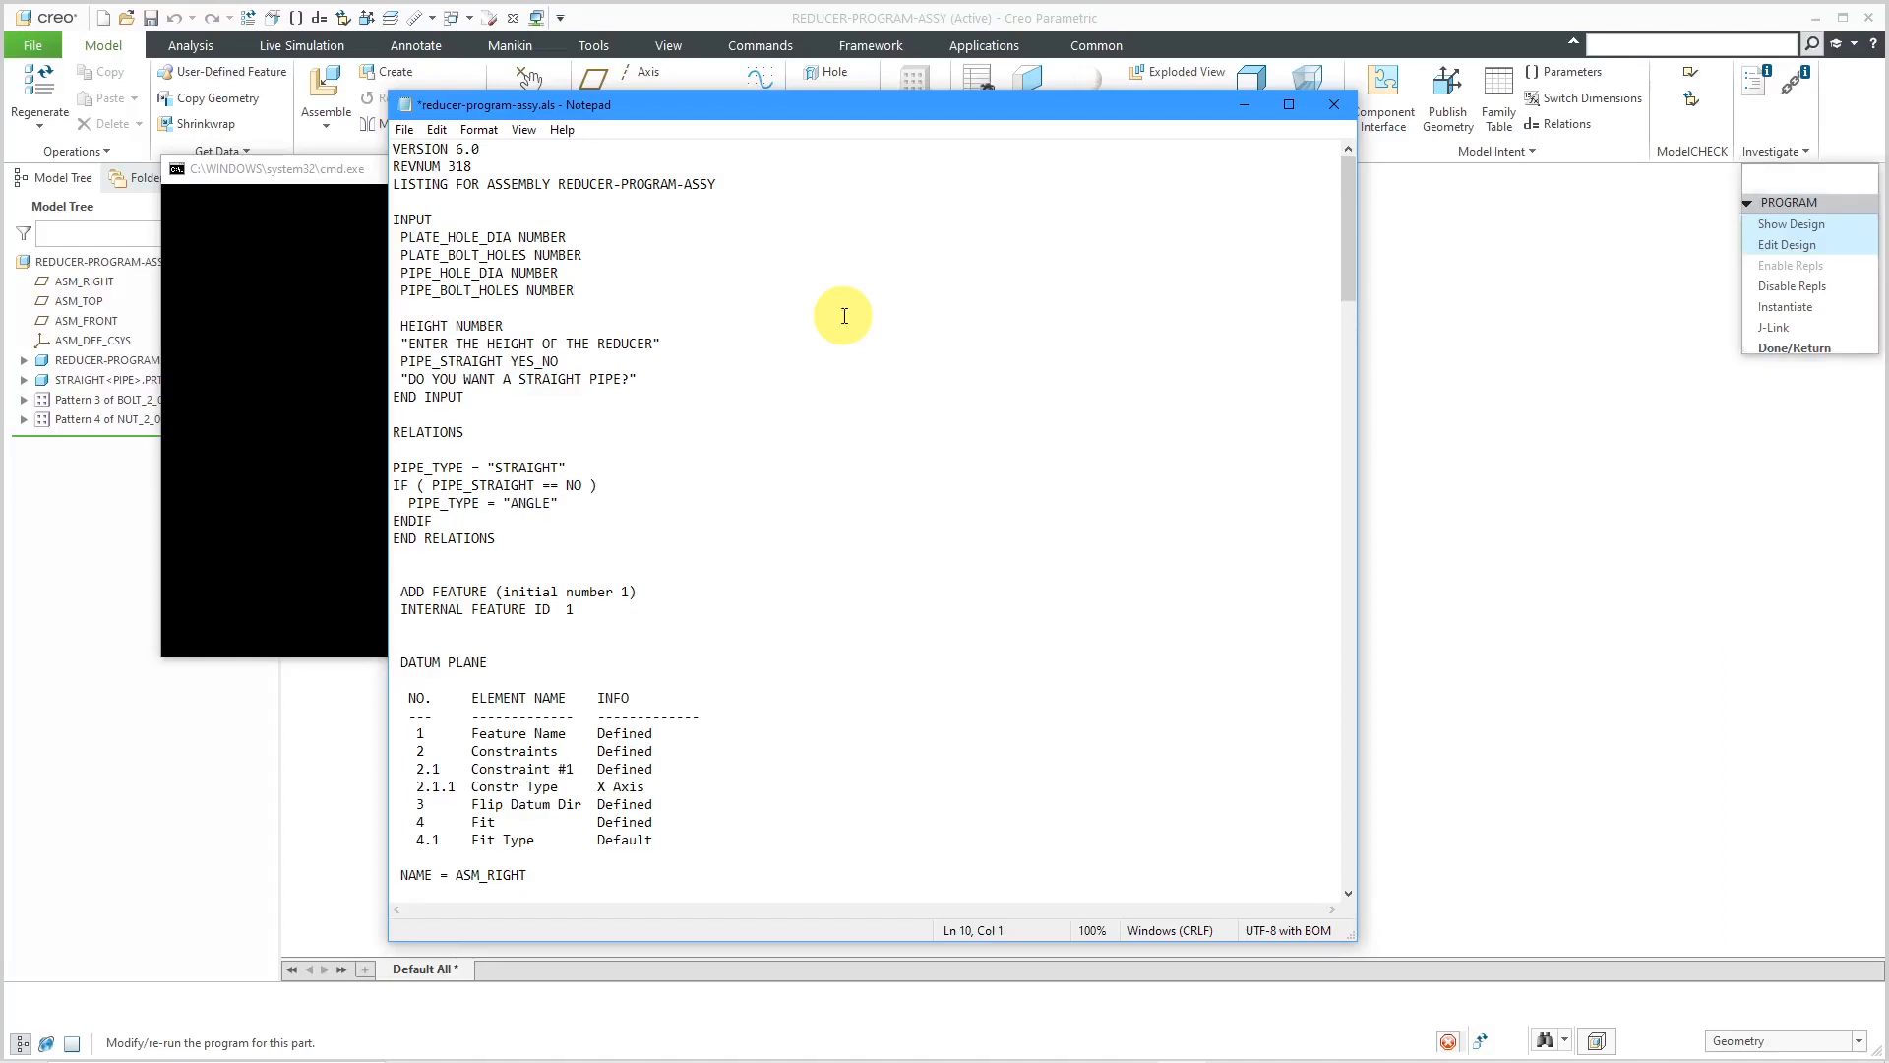
type("BOLT_NAME")
key("Return")
type("NUT_NAME")
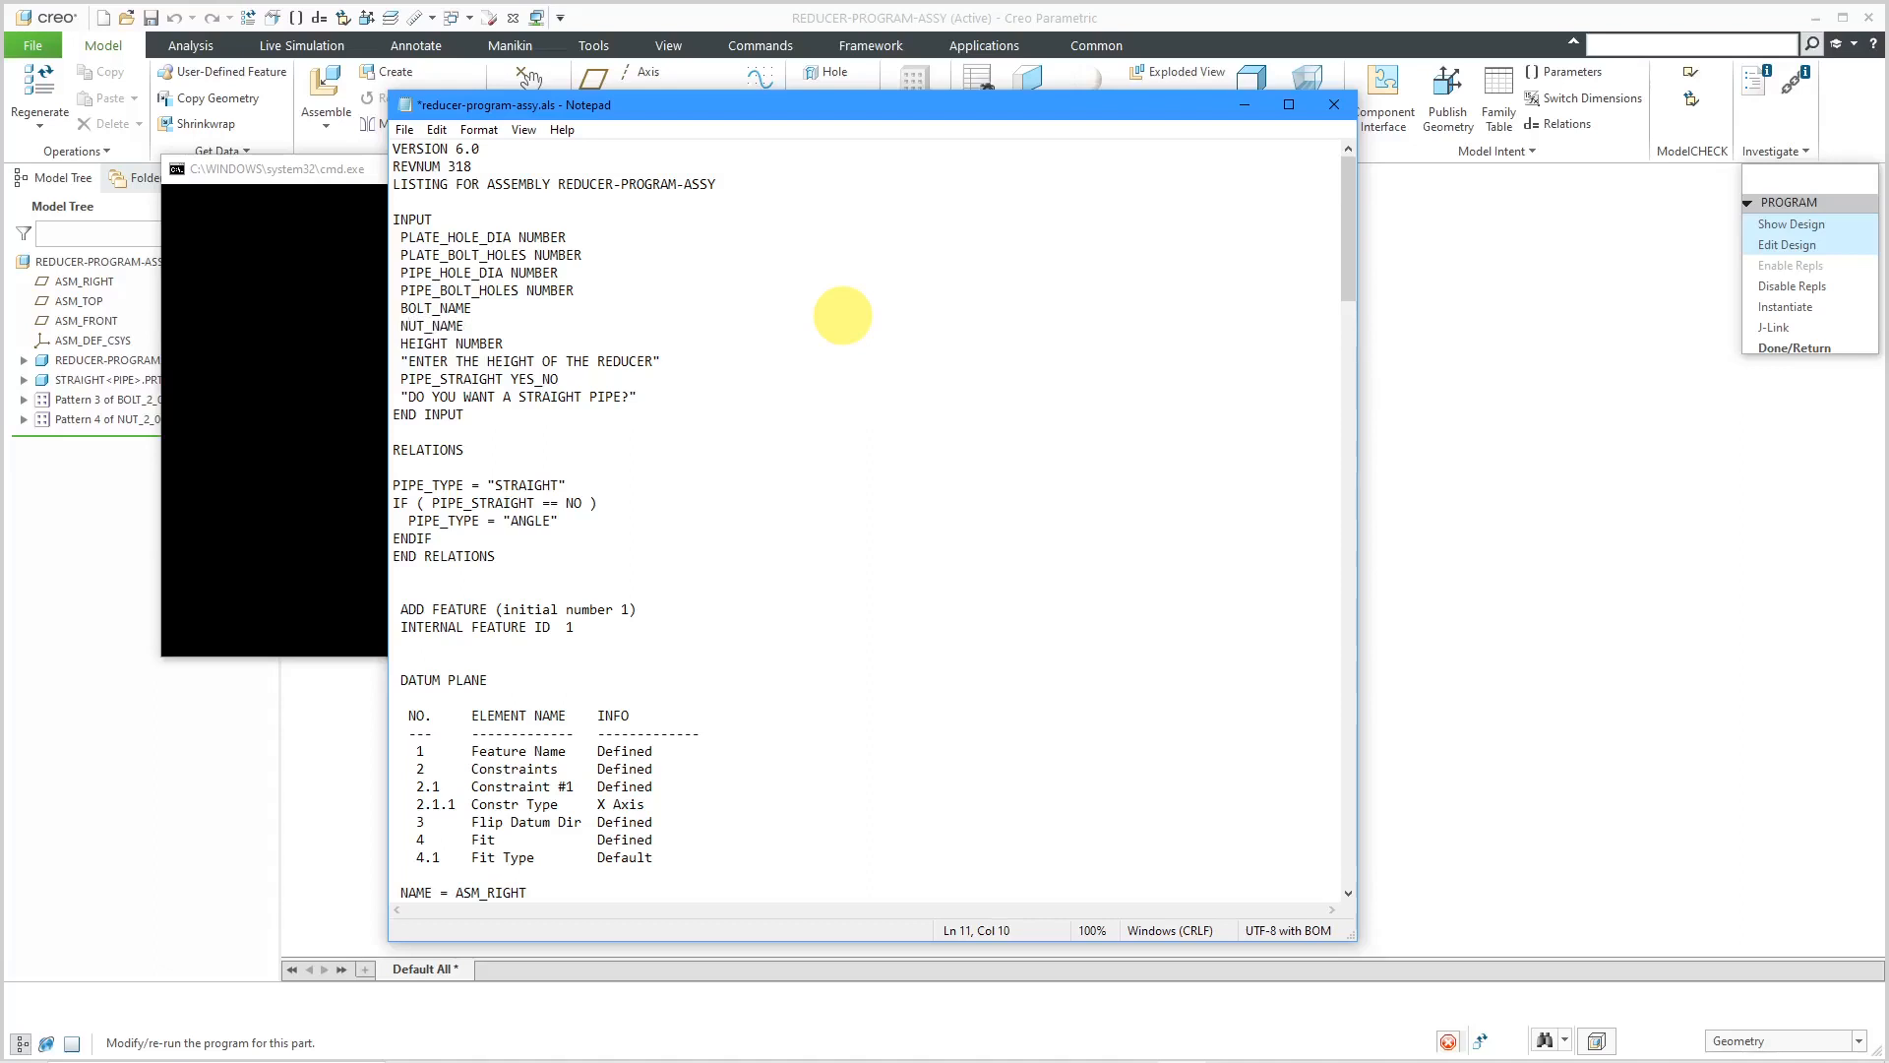
type(" STRINGTRING")
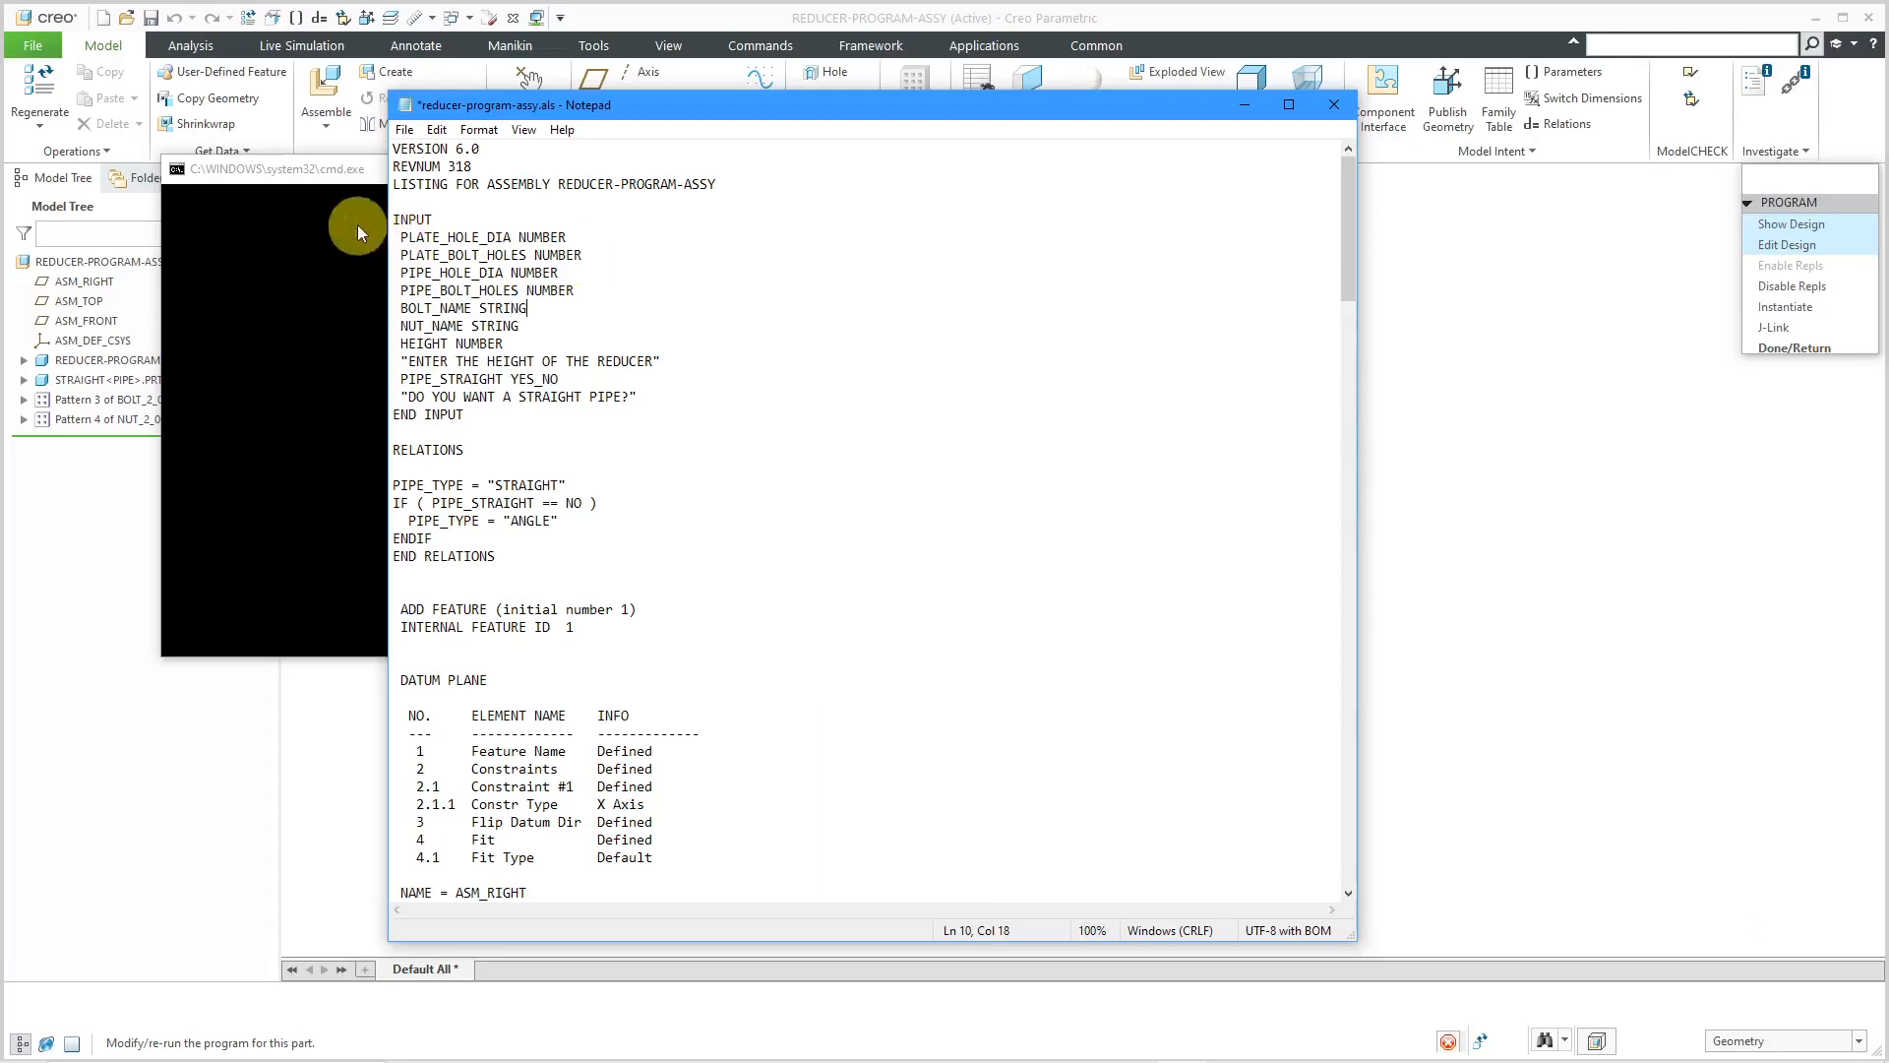
Save and close the reducer subassembly's program file, incorporate the changes with the current input values, and leave the program.
left_click(404, 129)
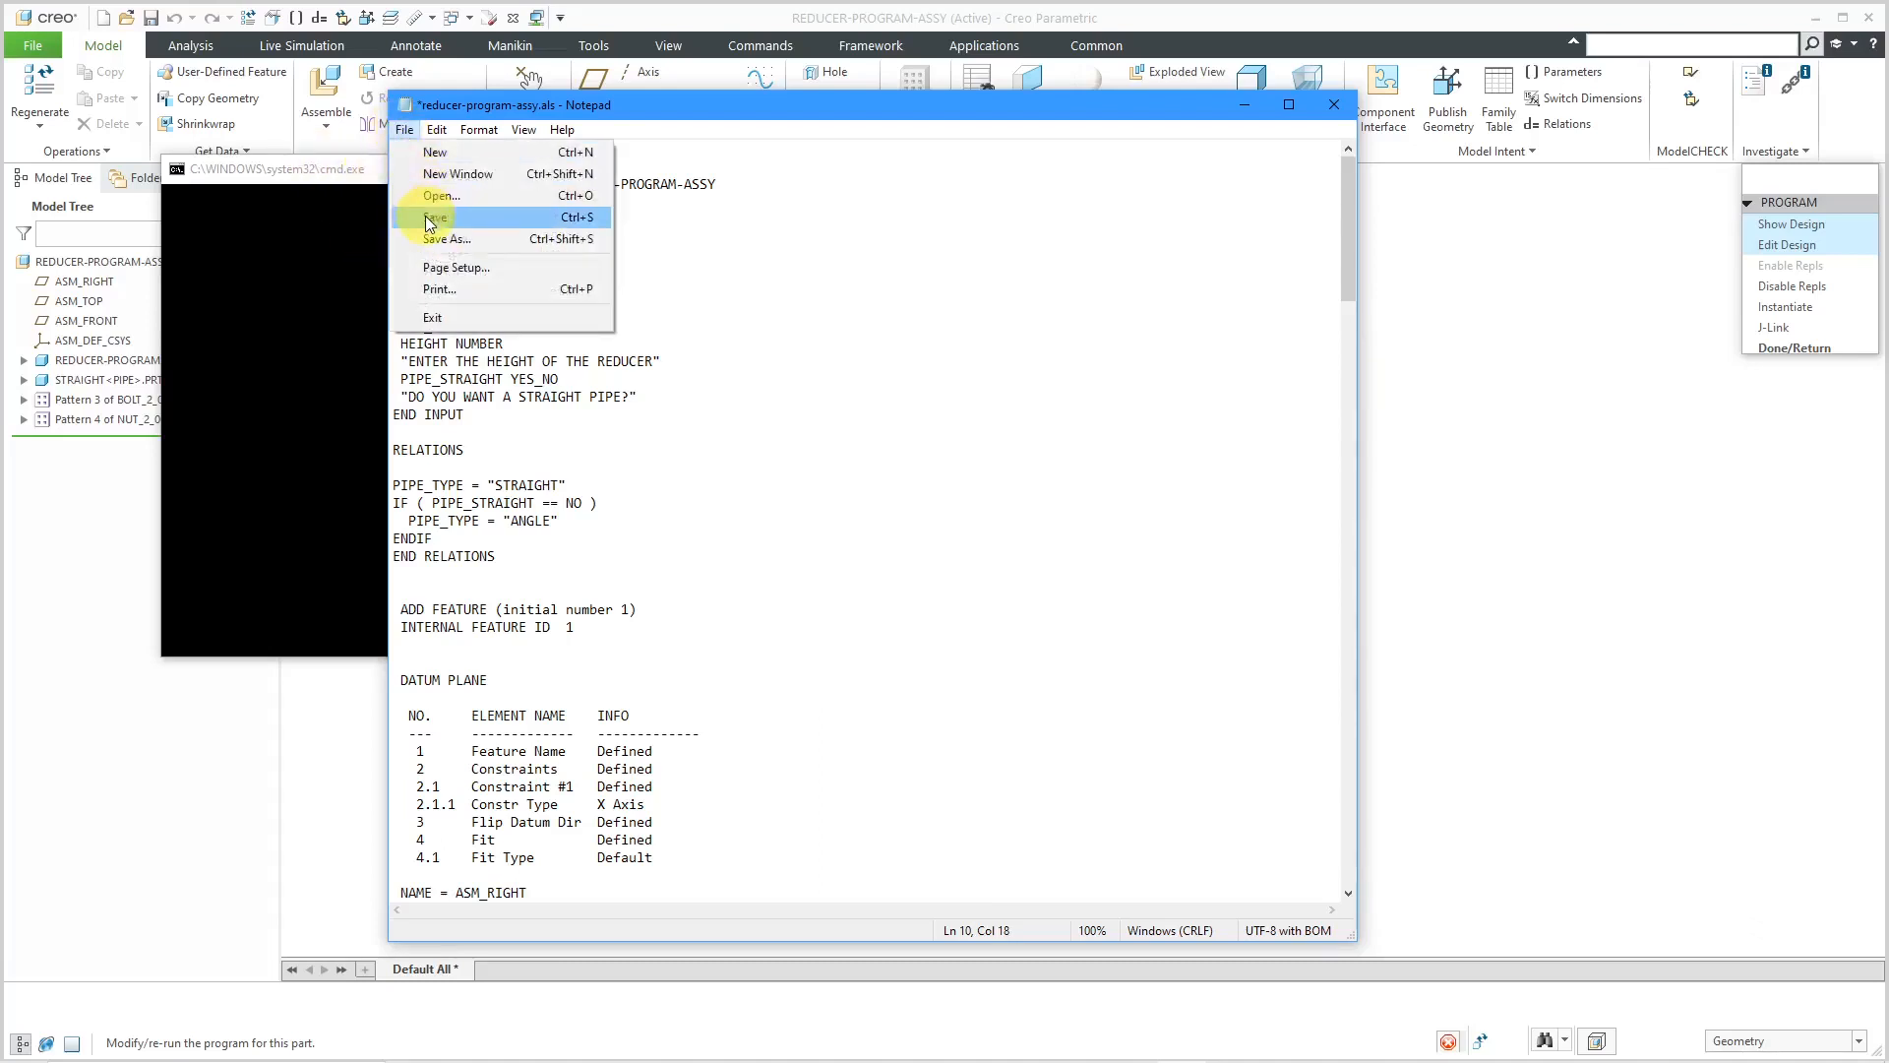
left_click(434, 216)
left_click(404, 129)
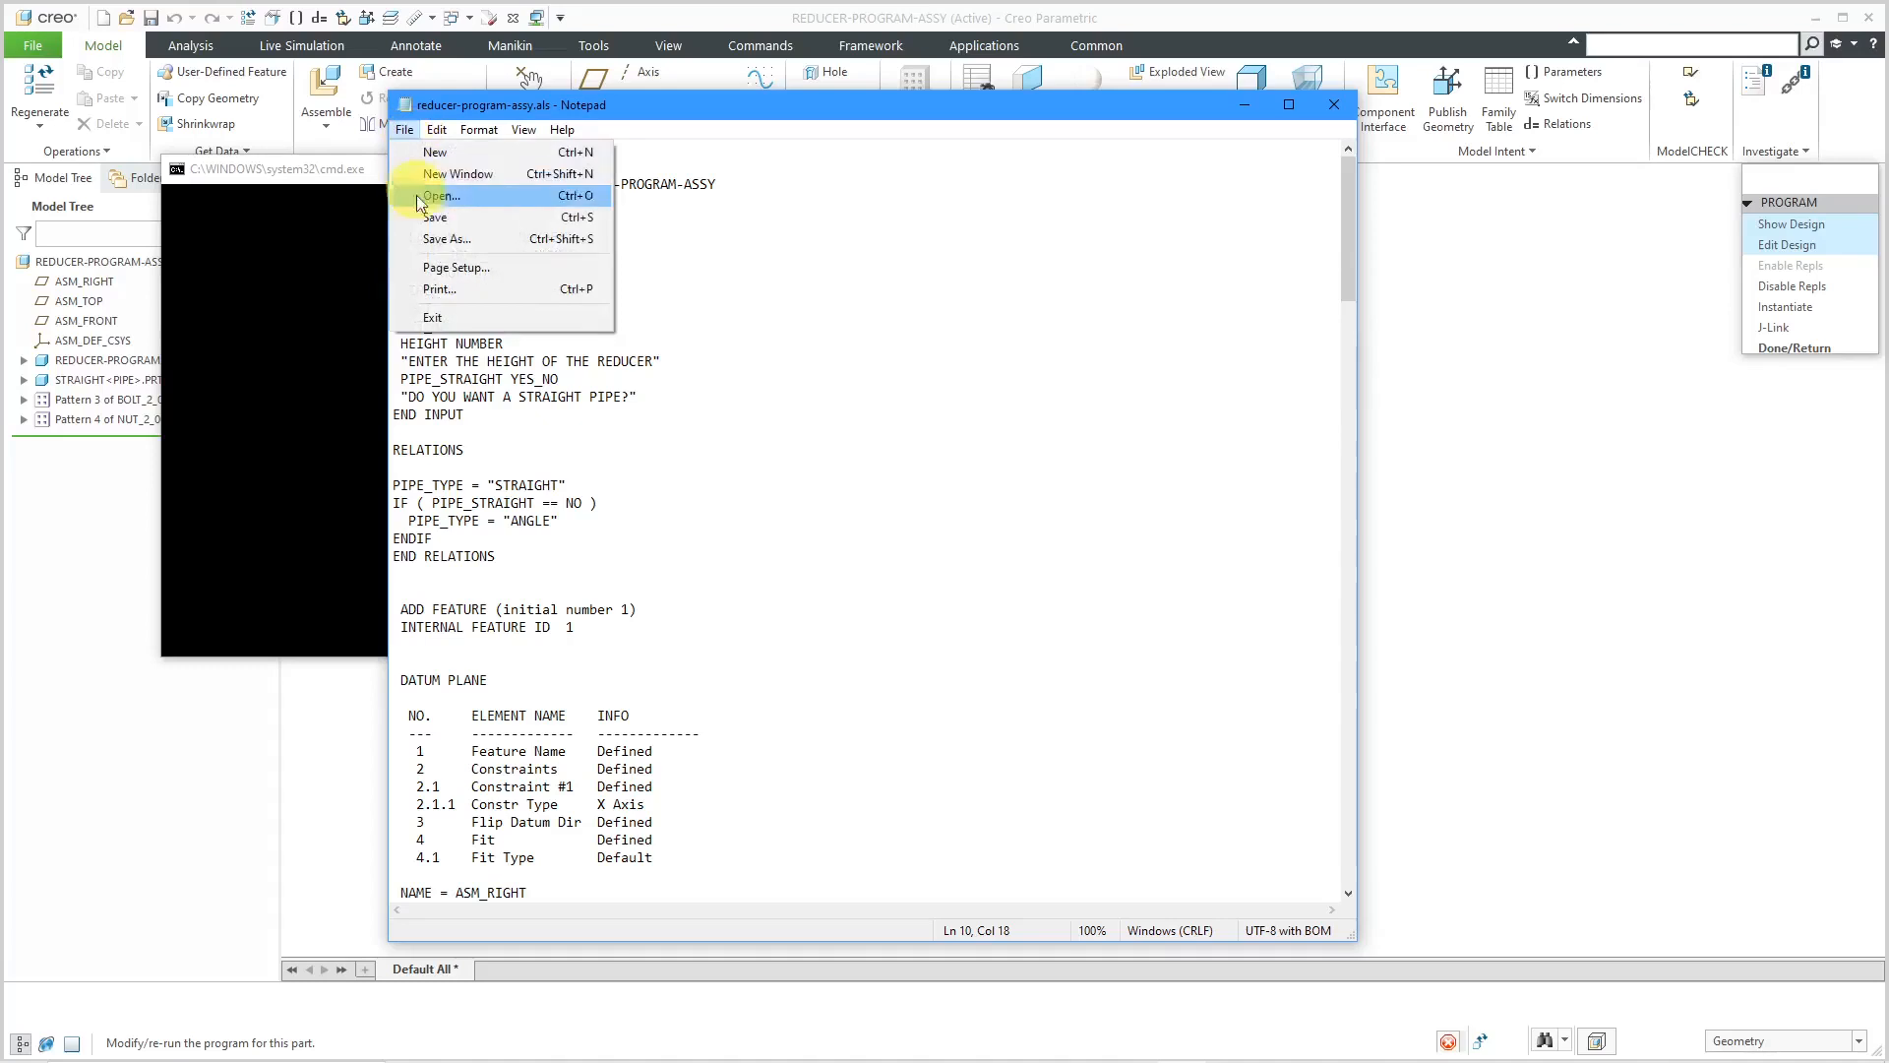
left_click(428, 313)
left_click(1025, 576)
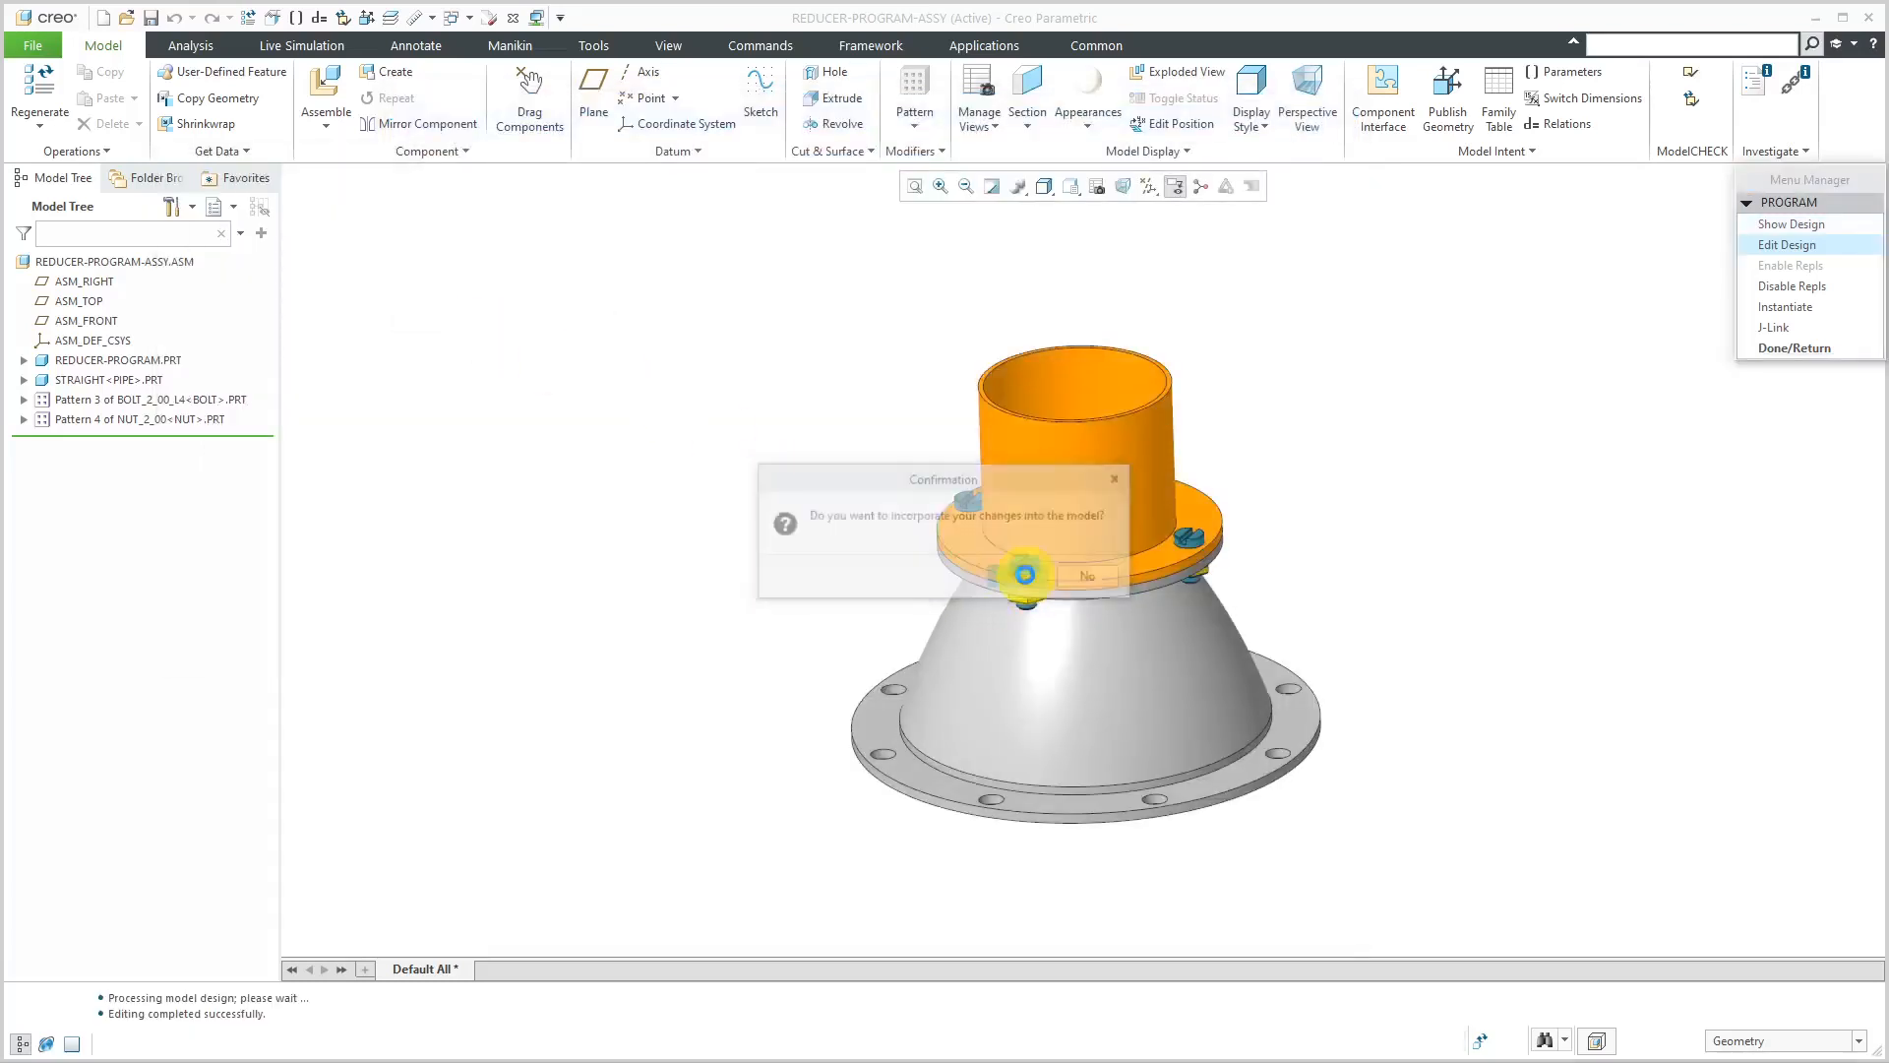
left_click(1782, 391)
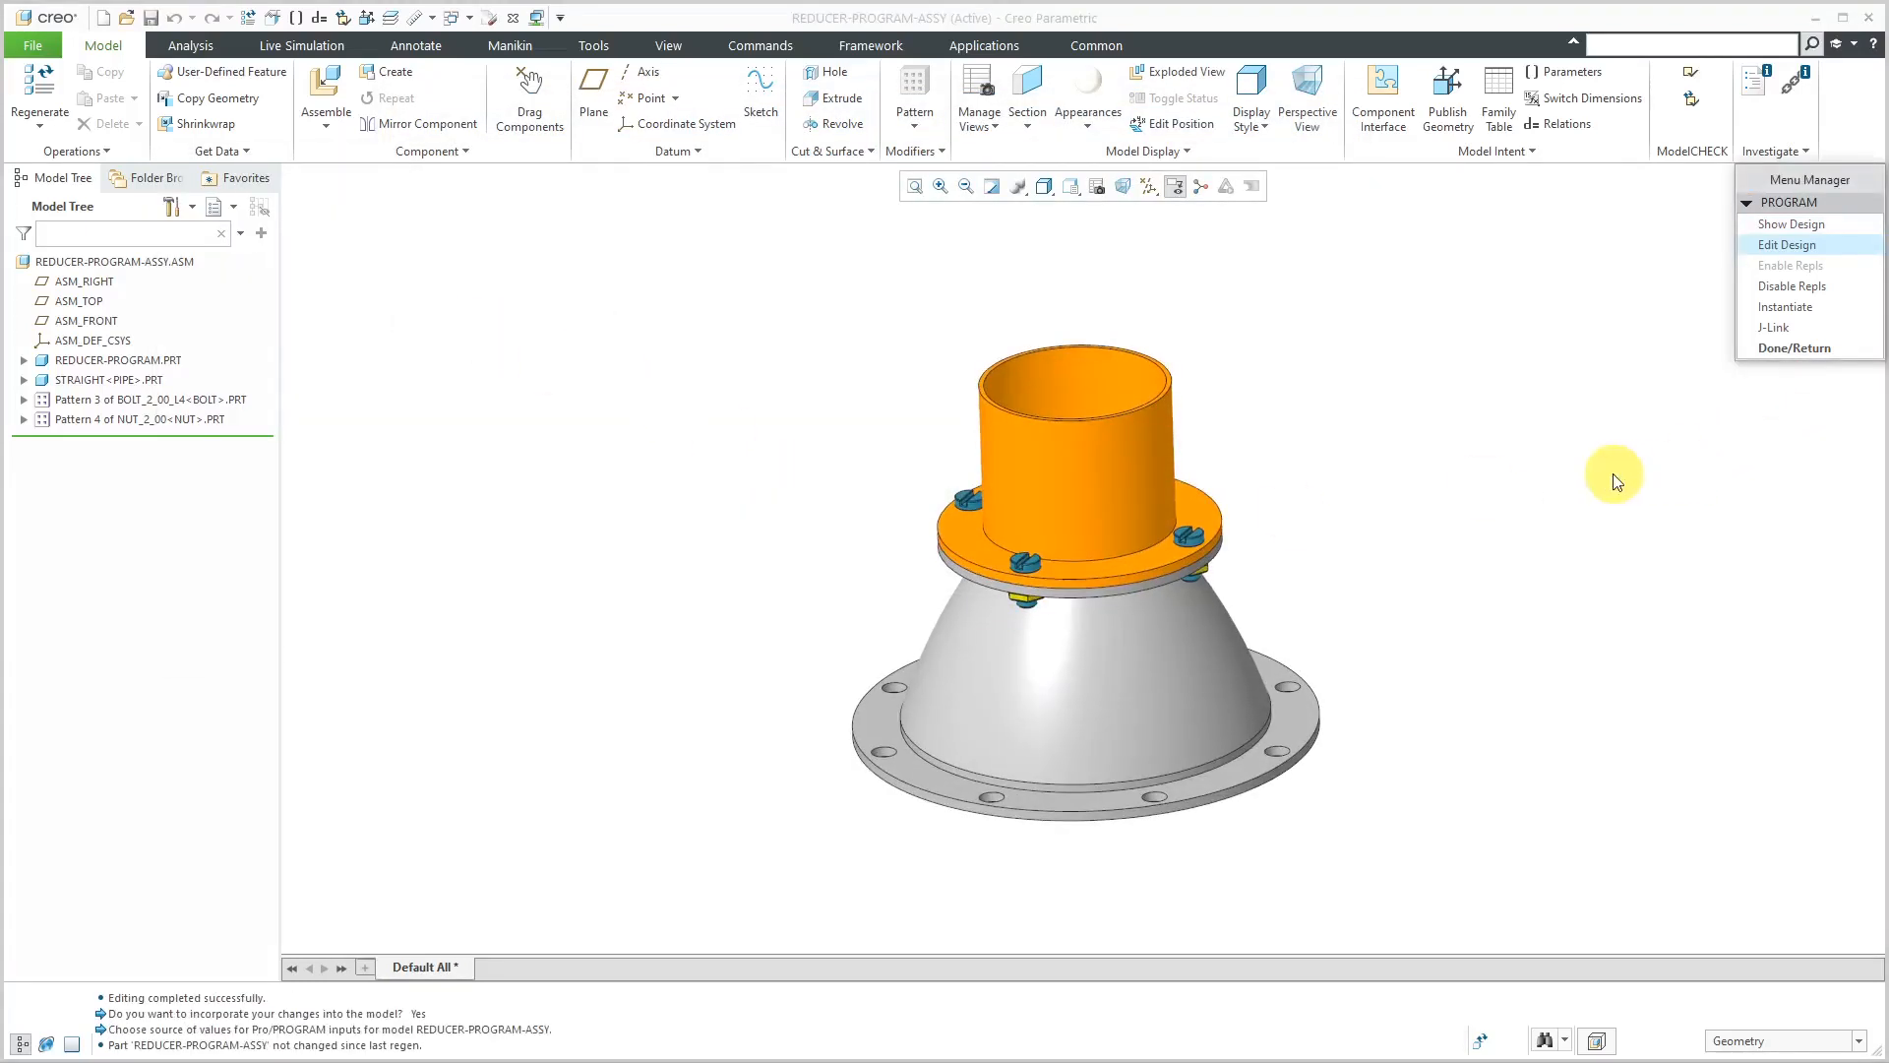
left_click(1816, 350)
middle_click_drag(1320, 594, 1248, 570)
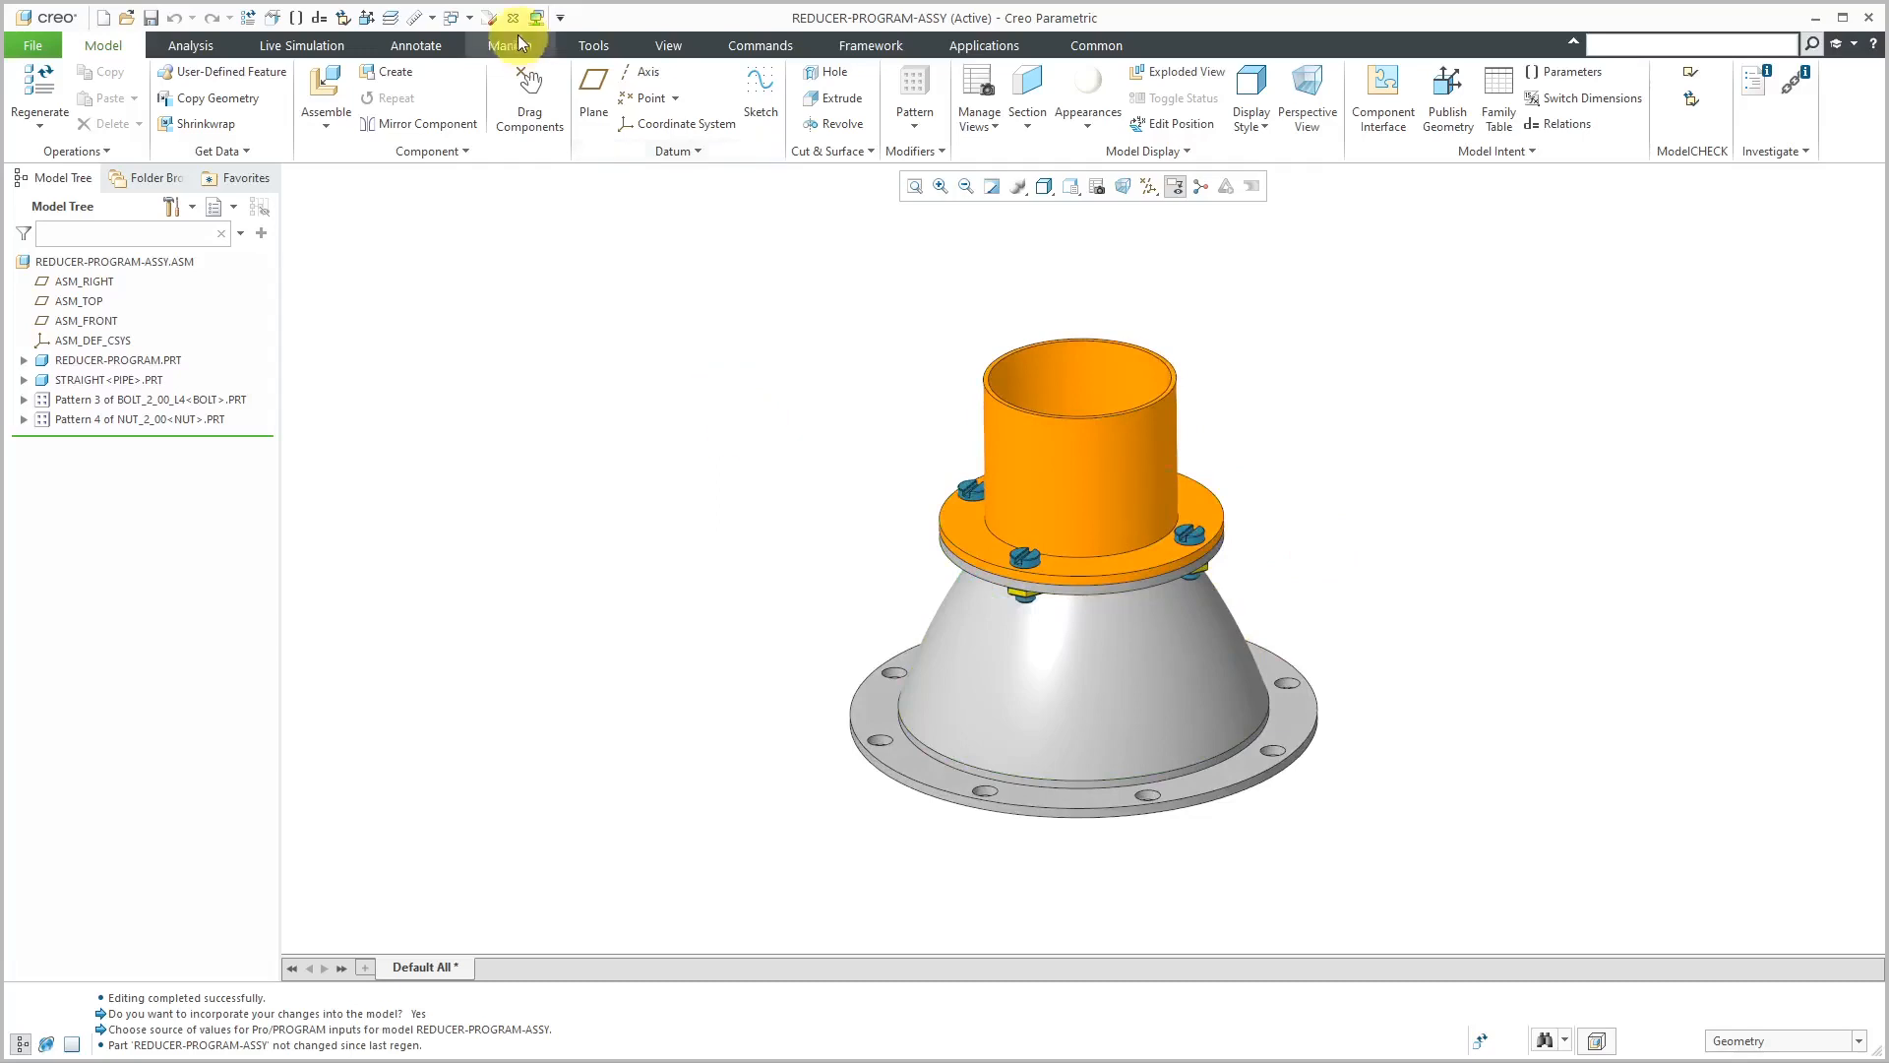
Switch to PROGRAM.ASM and open its program design for editing.
left_click(468, 19)
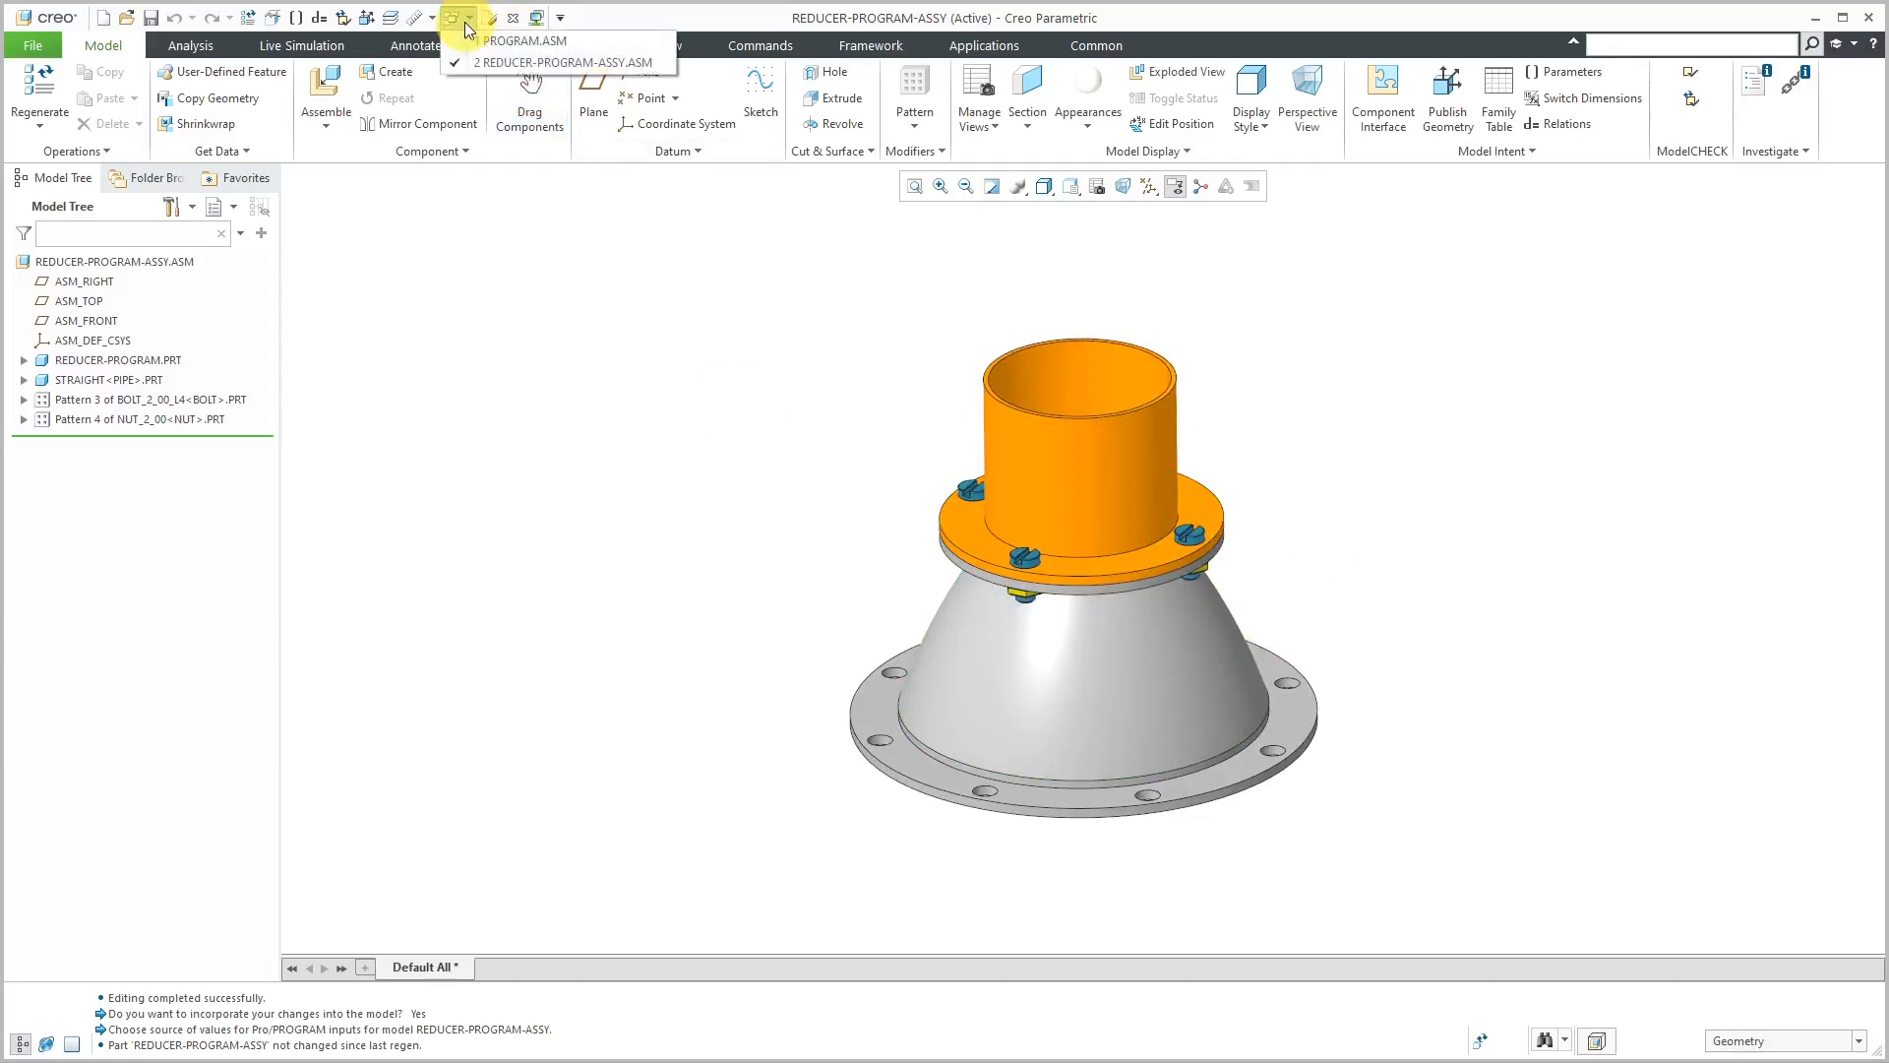
left_click(529, 45)
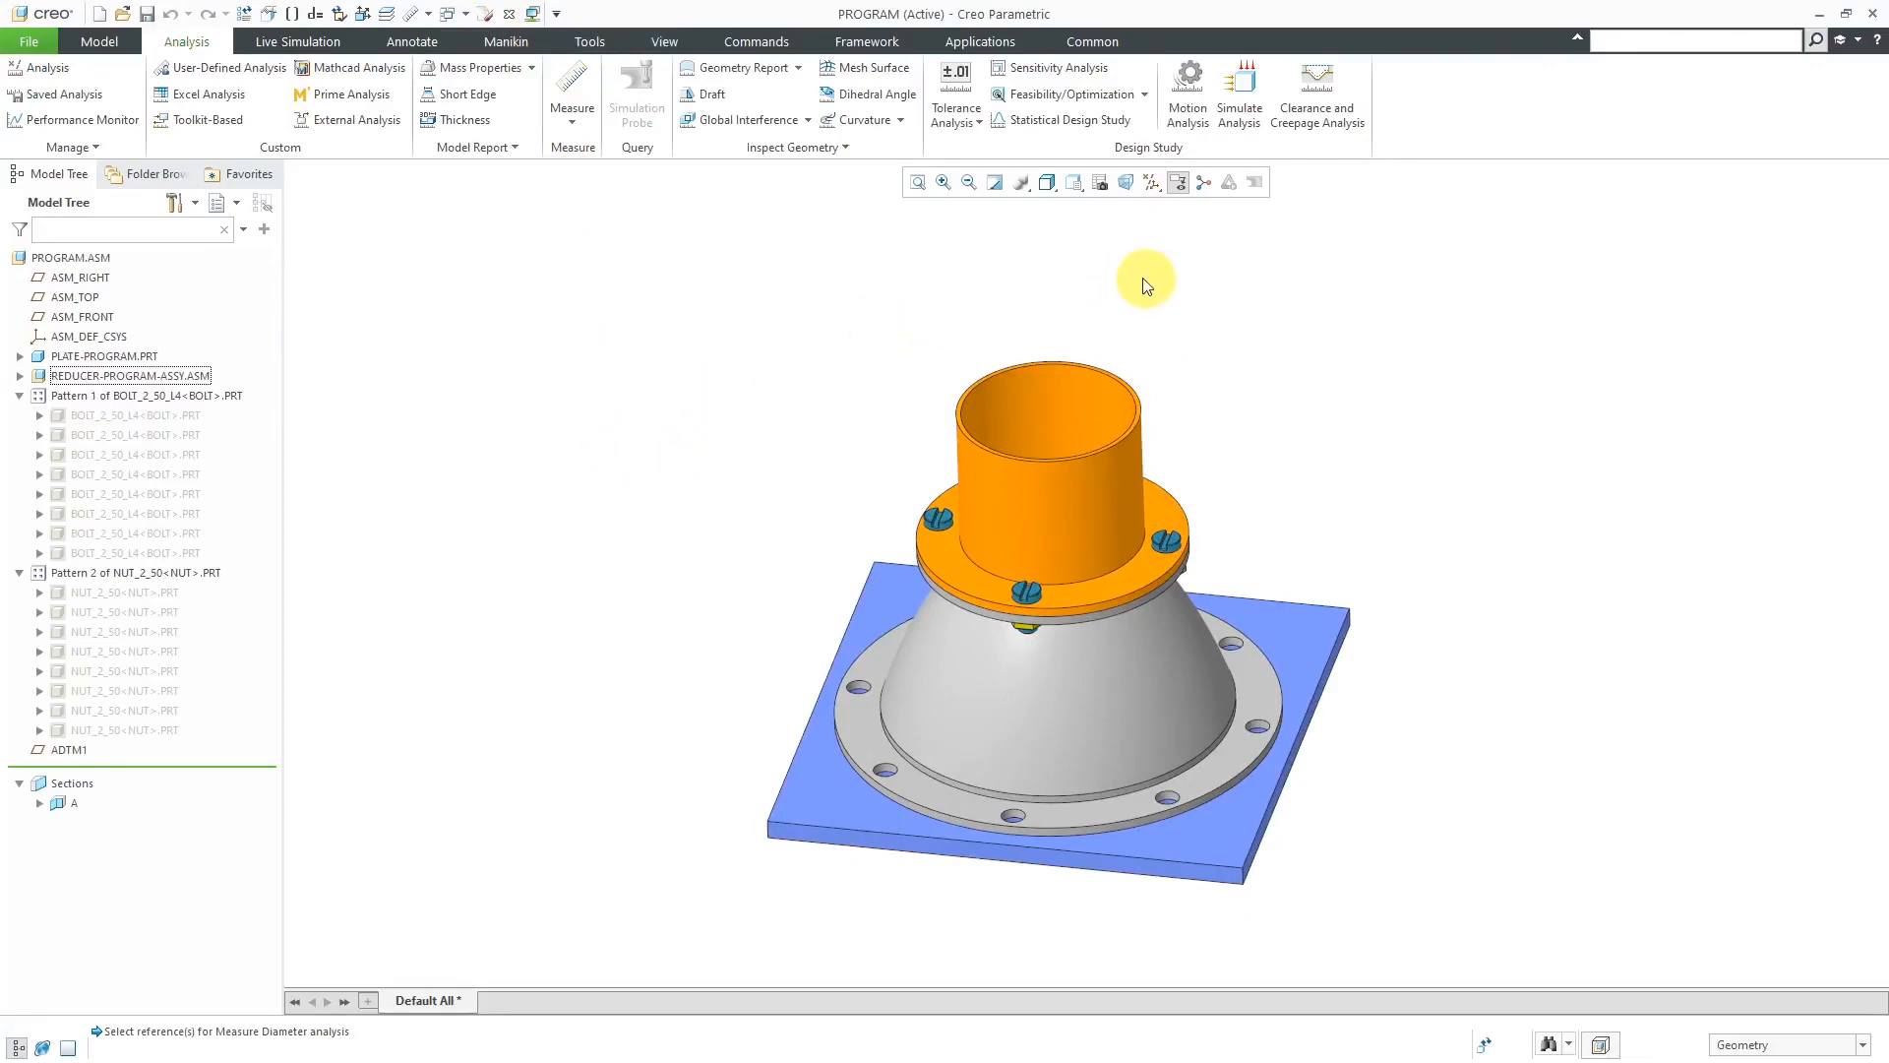
left_click(105, 42)
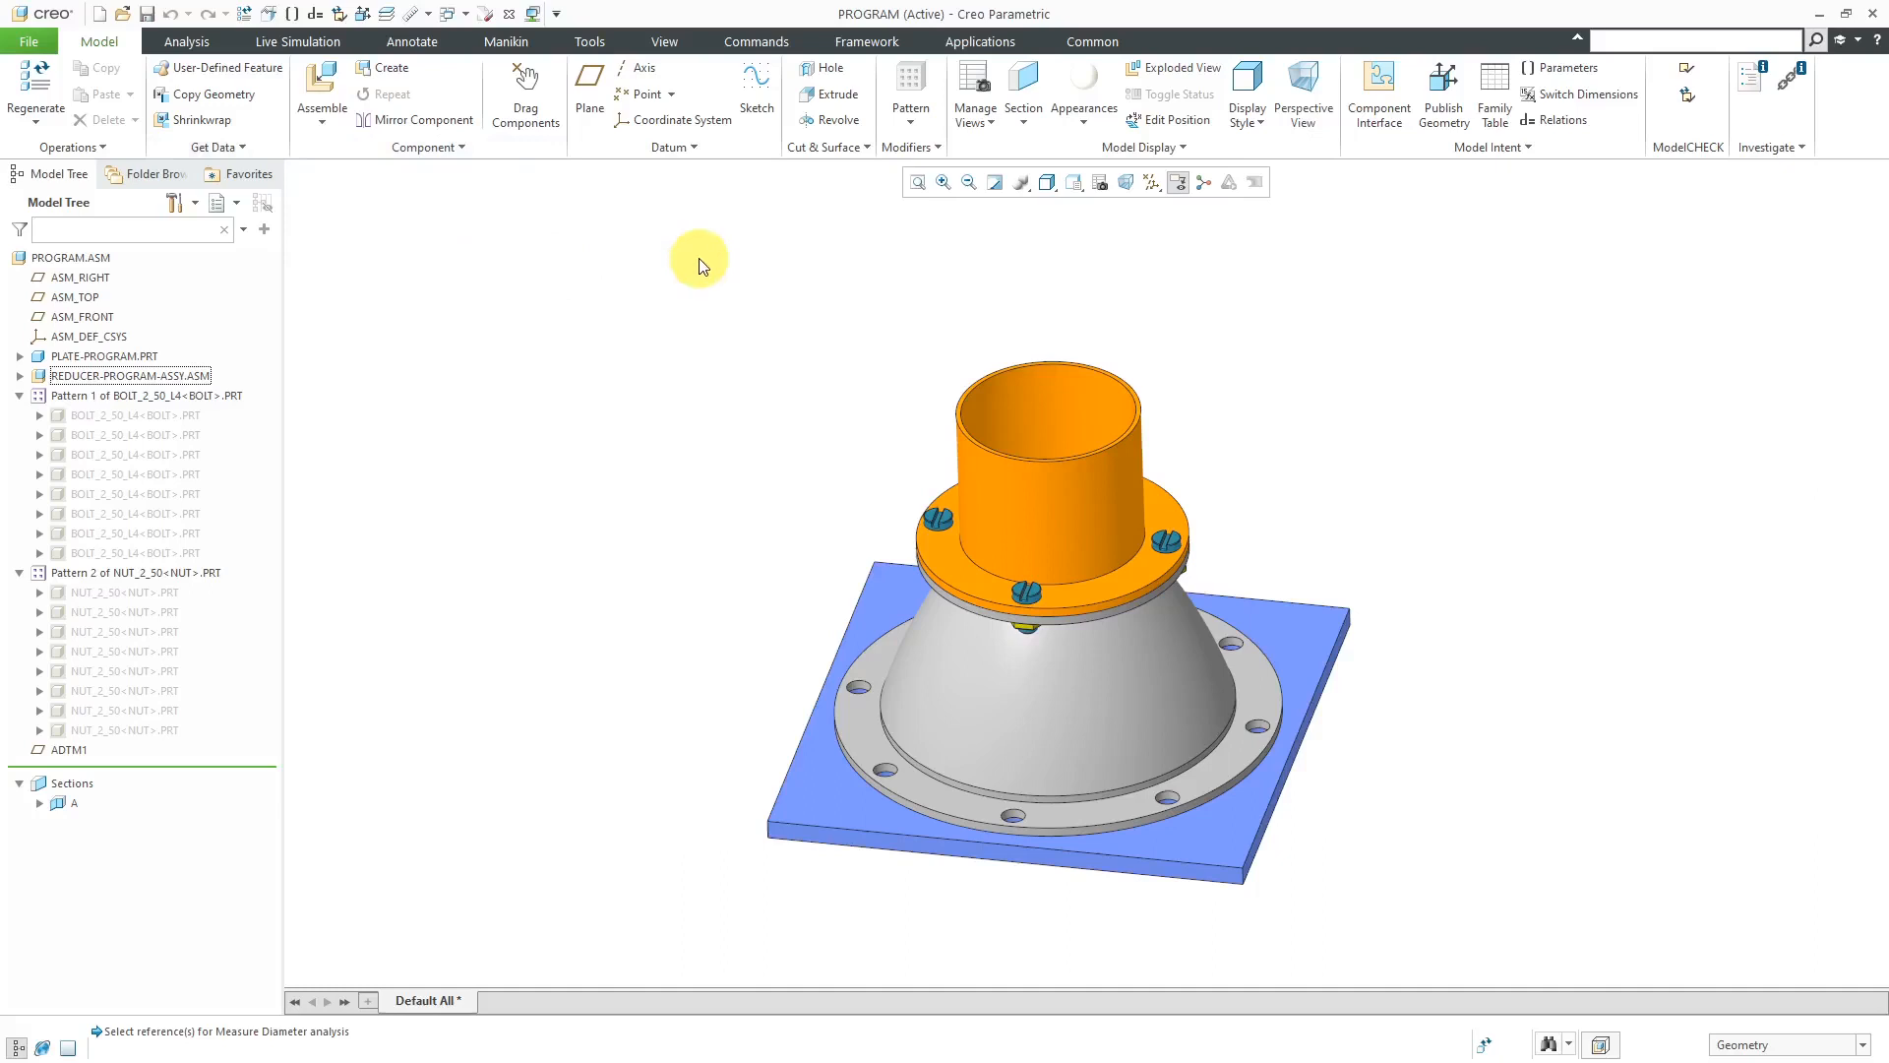
left_click(1484, 148)
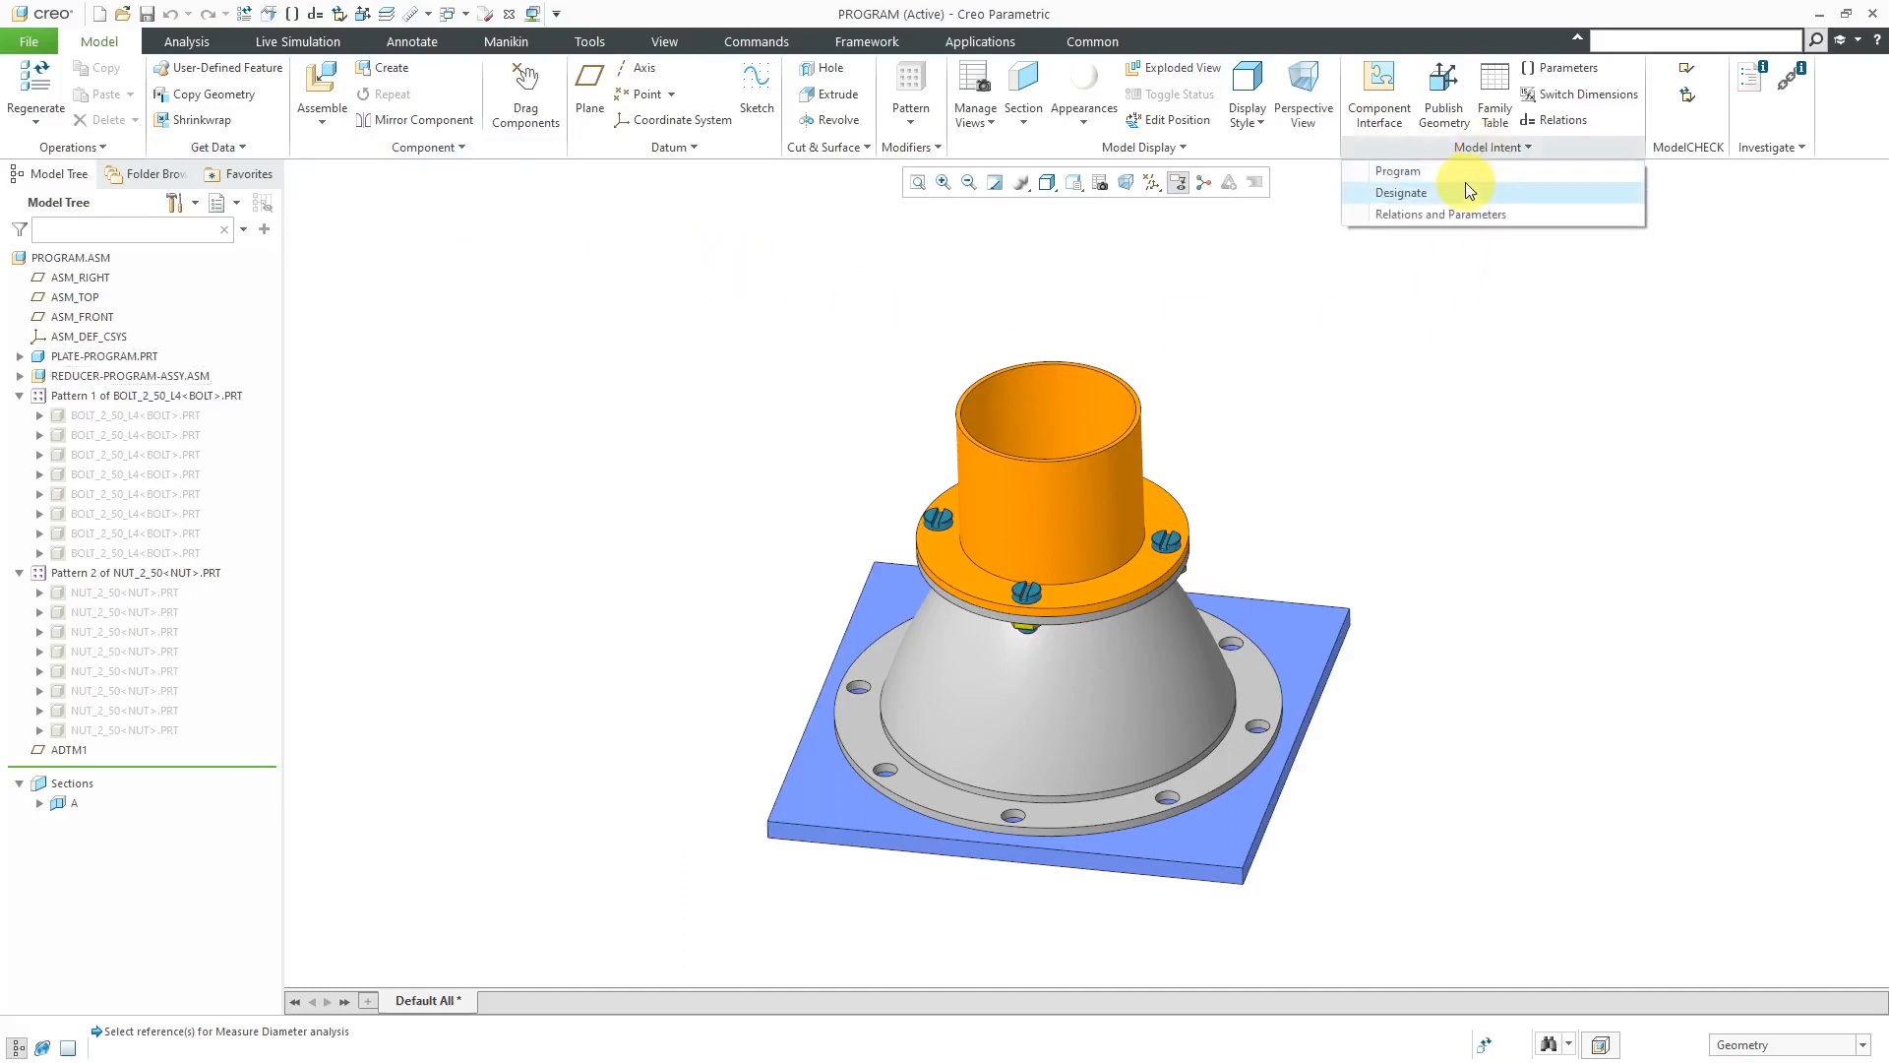
left_click(1463, 178)
left_click(1809, 246)
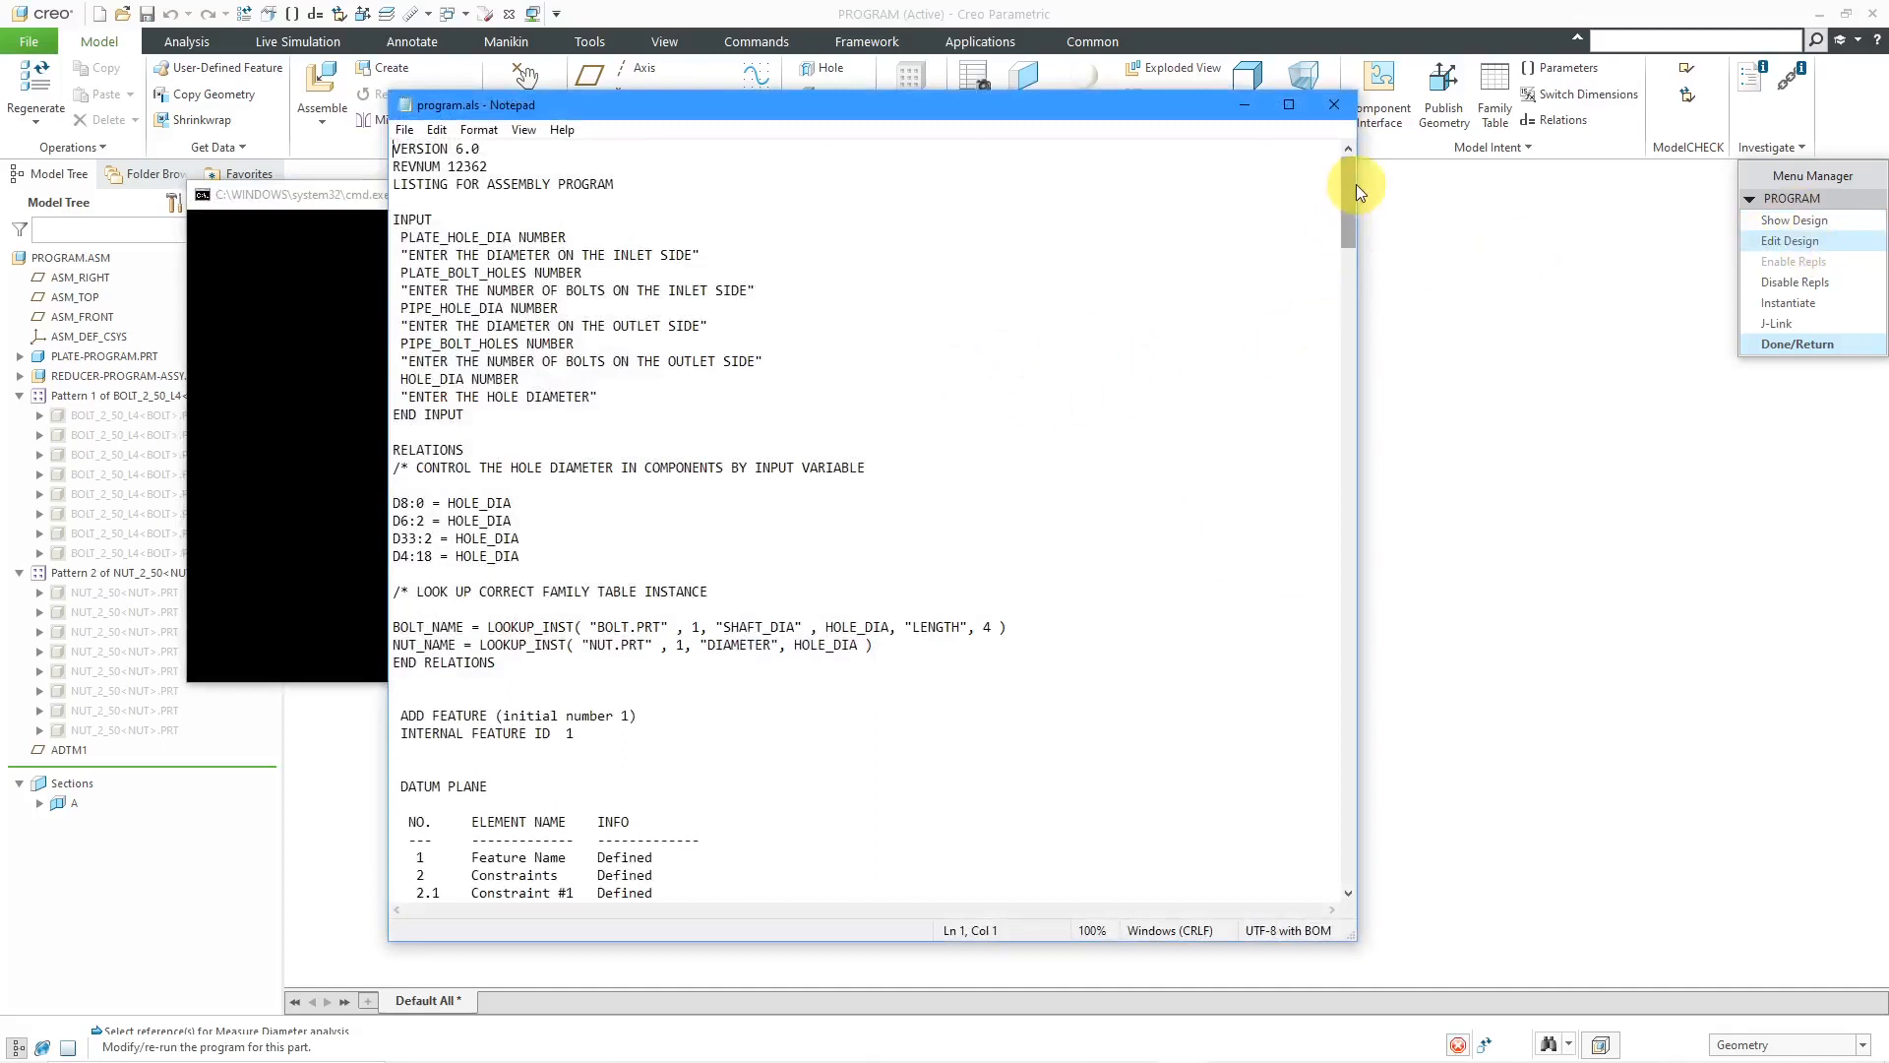
Add BOLT_NAME = BOLT_NAME and NUT_NAME = NUT_NAME to the EXECUTE ASSEMBLY REDUCER-PROGRAM-ASSY block, after the PIPE_BOLT_HOLES line.
left_click_drag(1351, 183, 1306, 443)
left_click(686, 541)
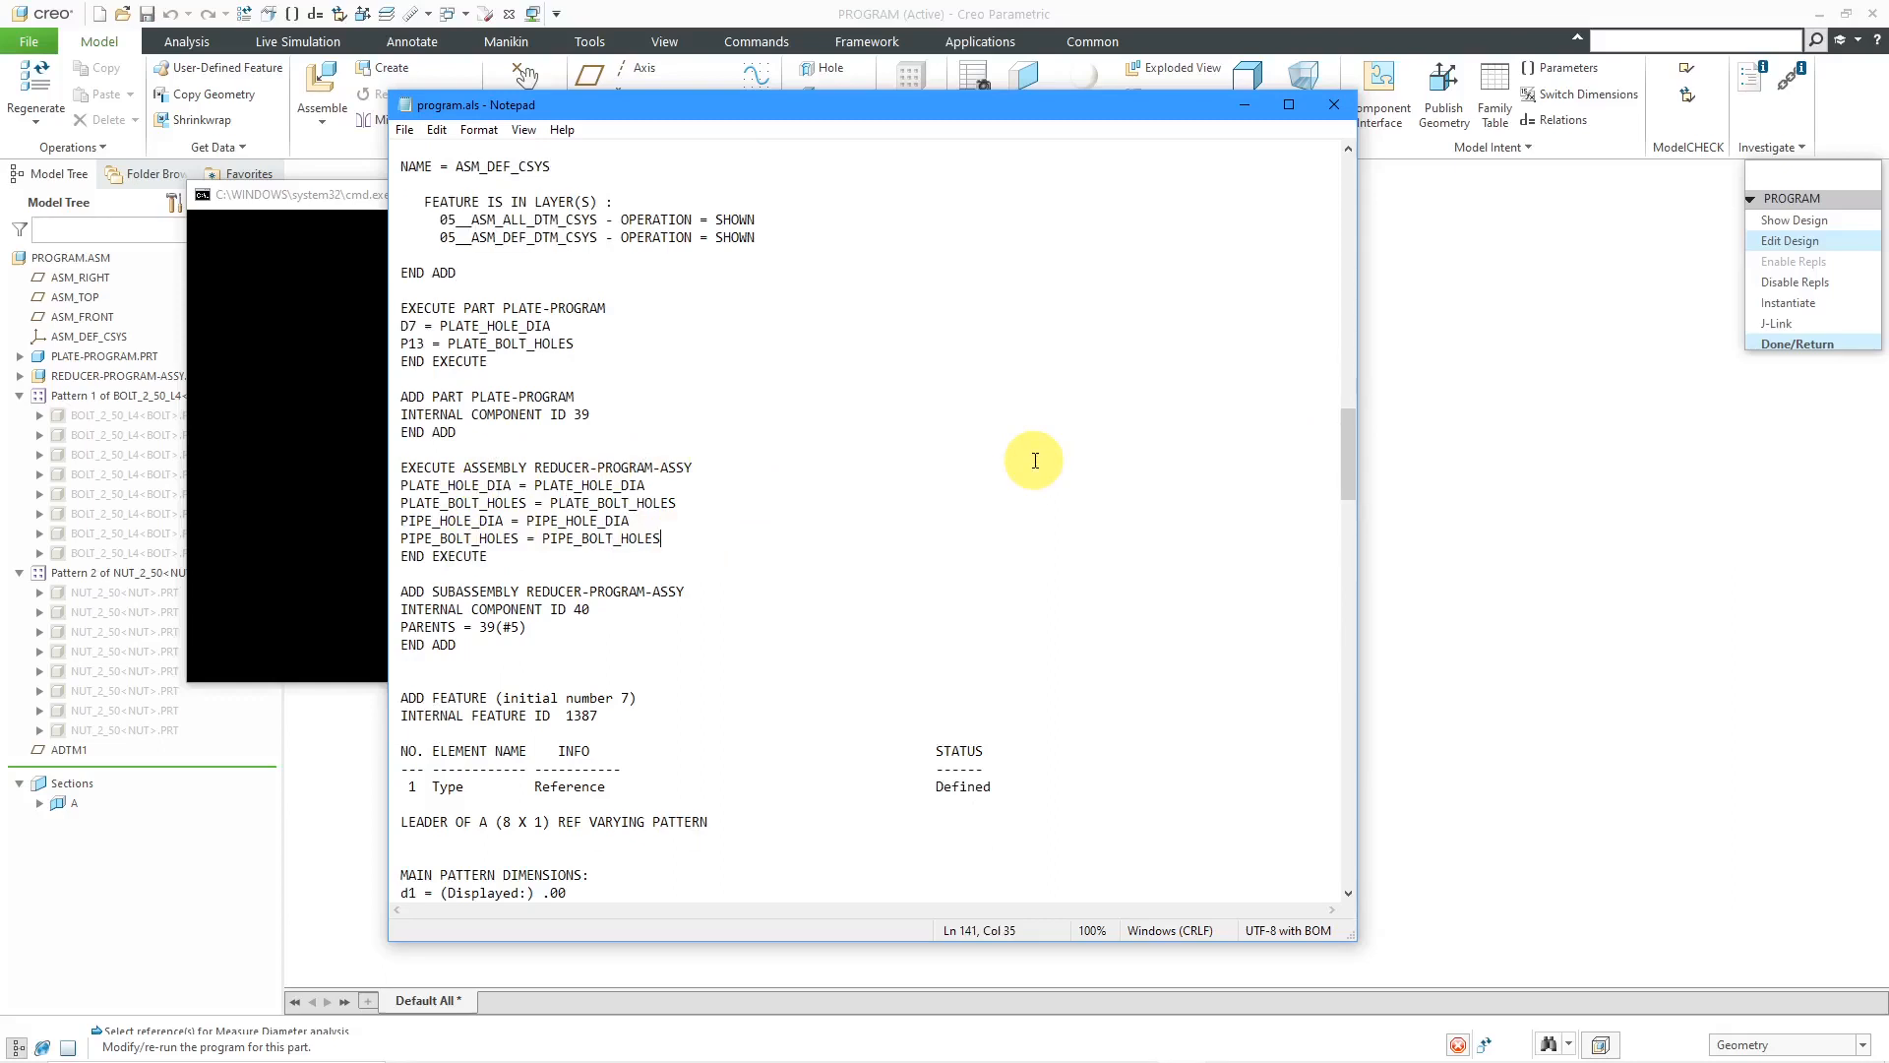
key("Return")
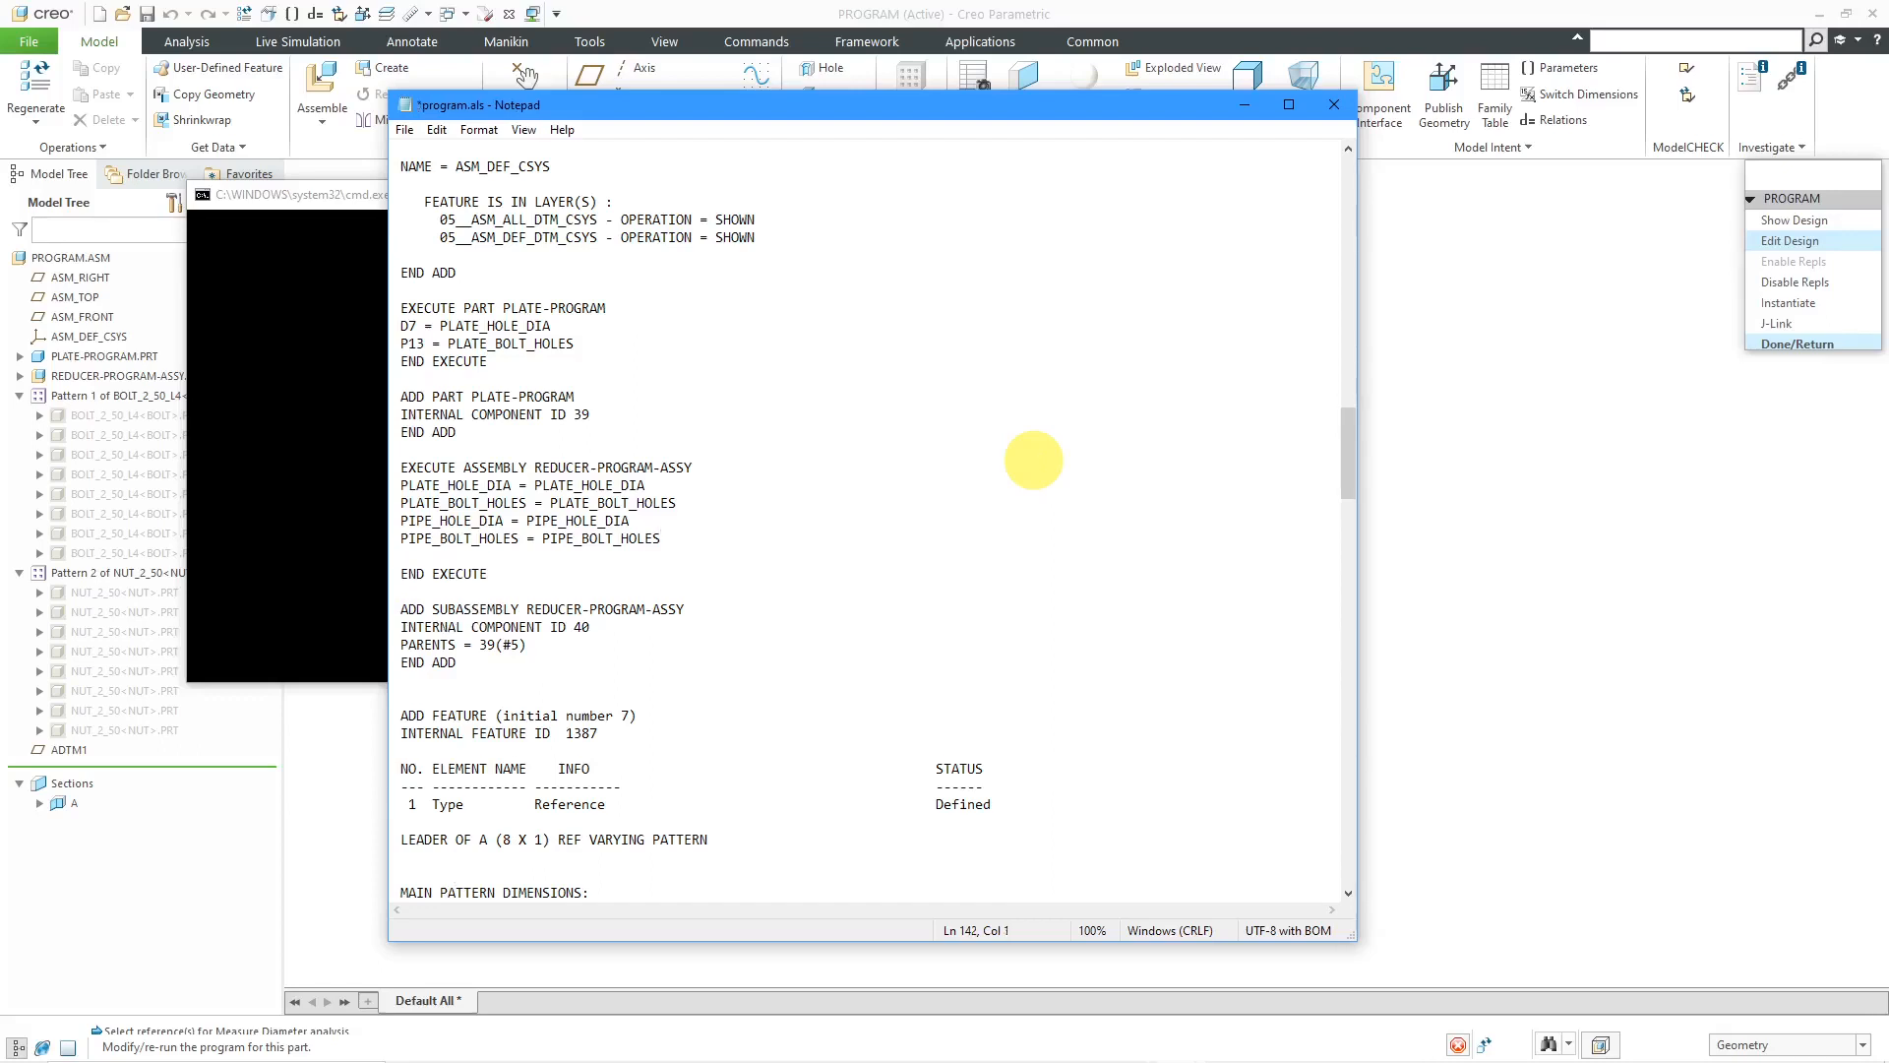
type("BOLT")
type("_NAME")
type(" = N")
type("OLT_NAM")
type("E")
key("Return")
type("NUT_NAME")
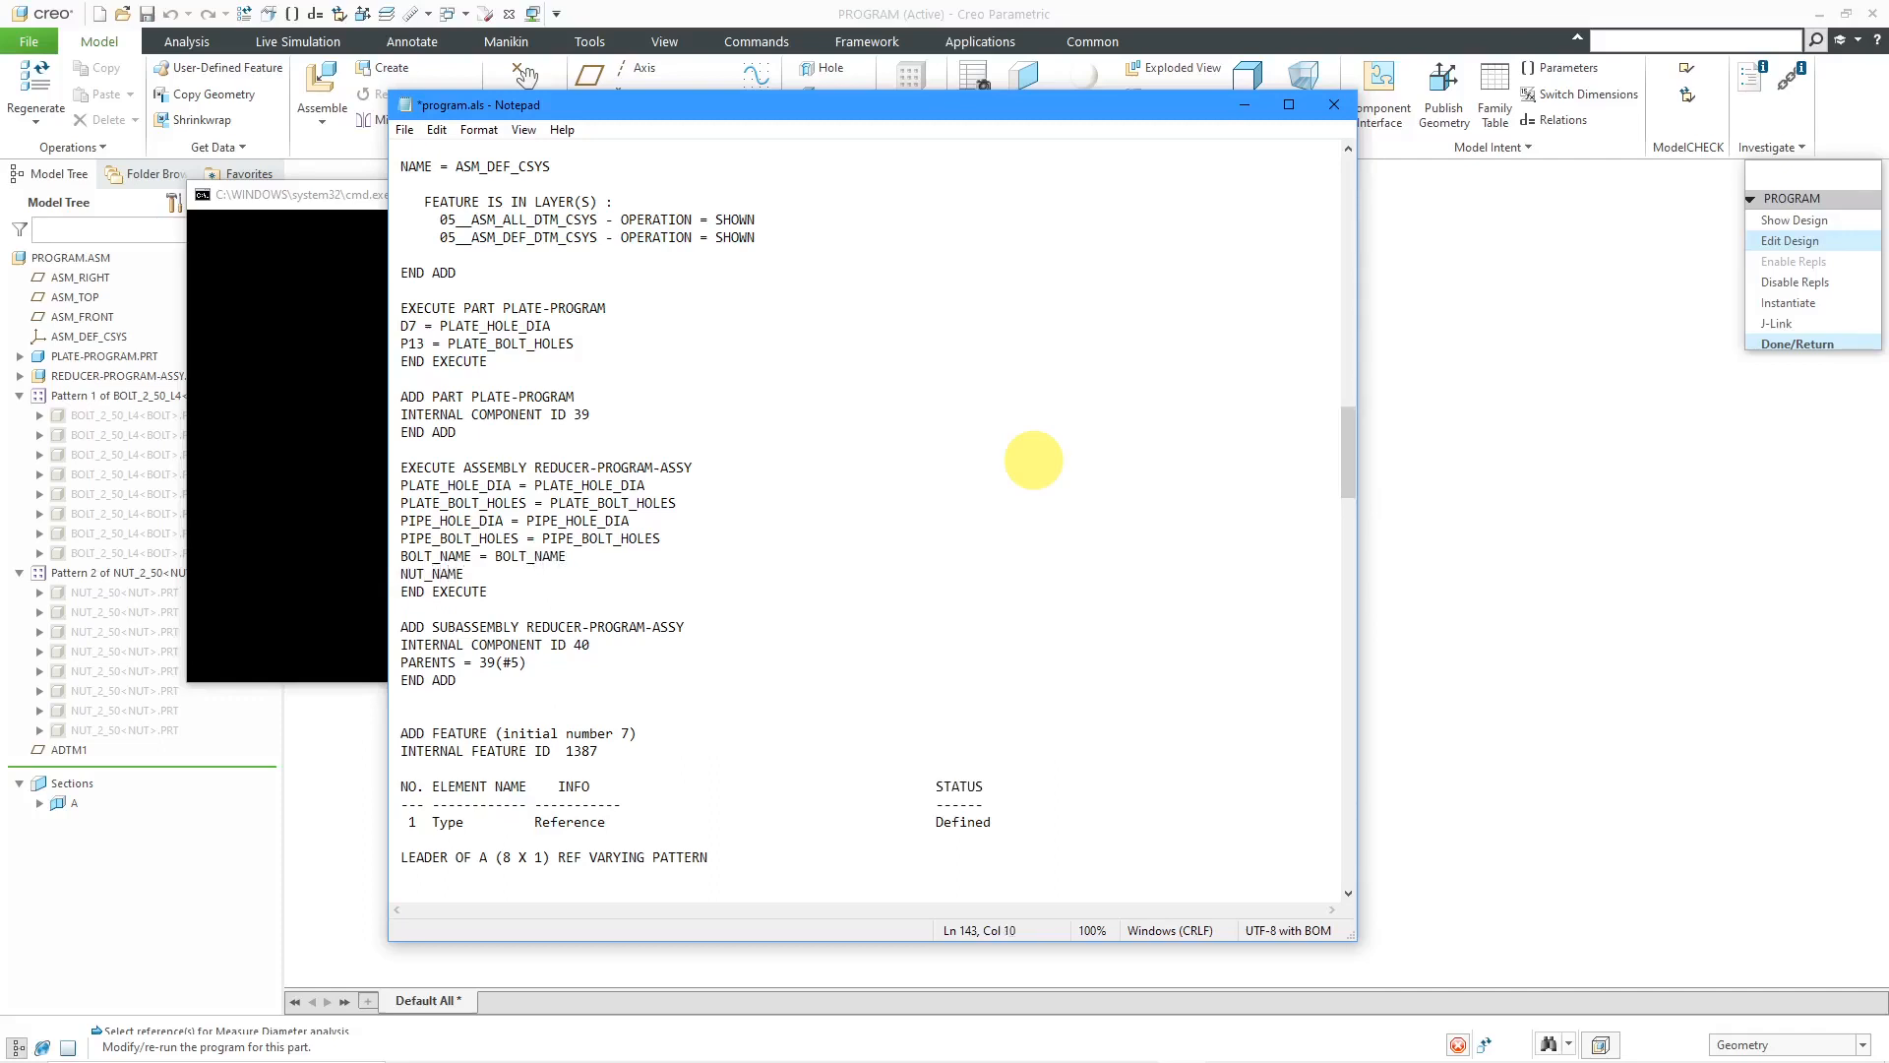
type(" = NUT_NAME")
Save and close the top assembly's program file and incorporate the changes using the current input values.
left_click(404, 130)
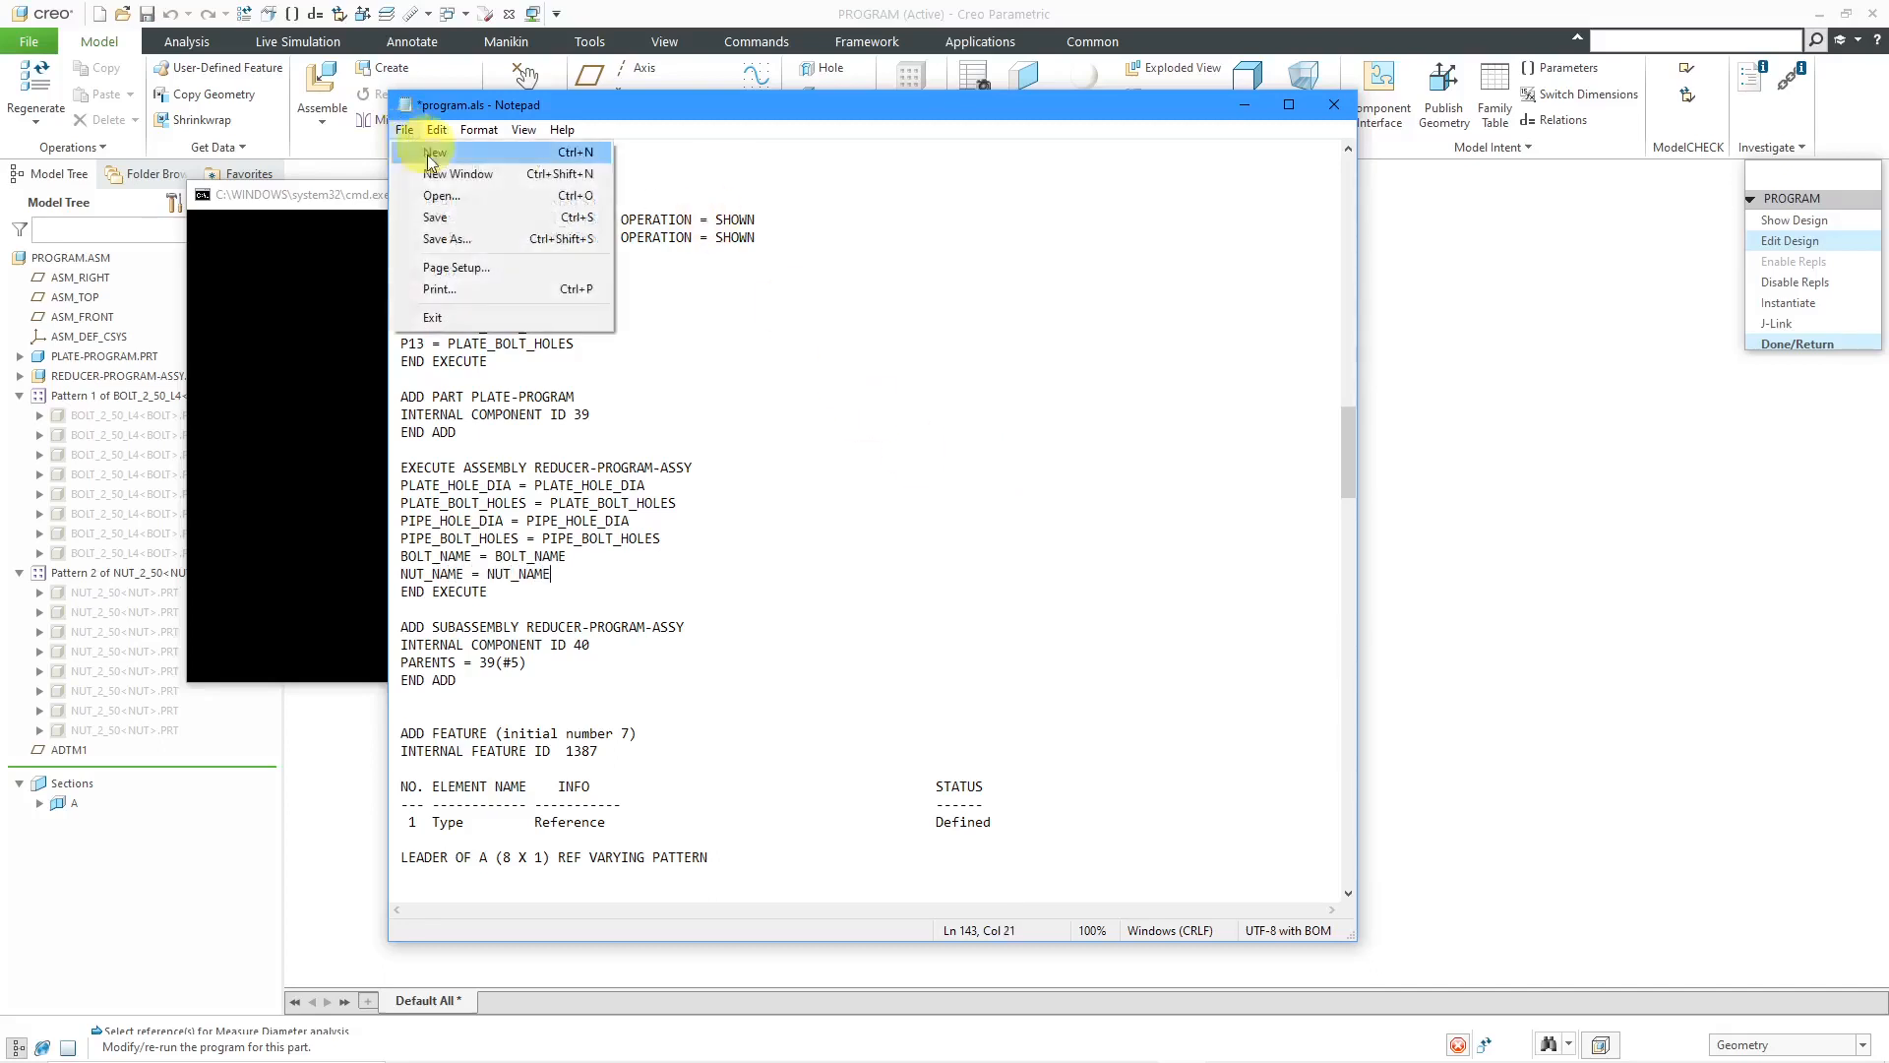
left_click(466, 227)
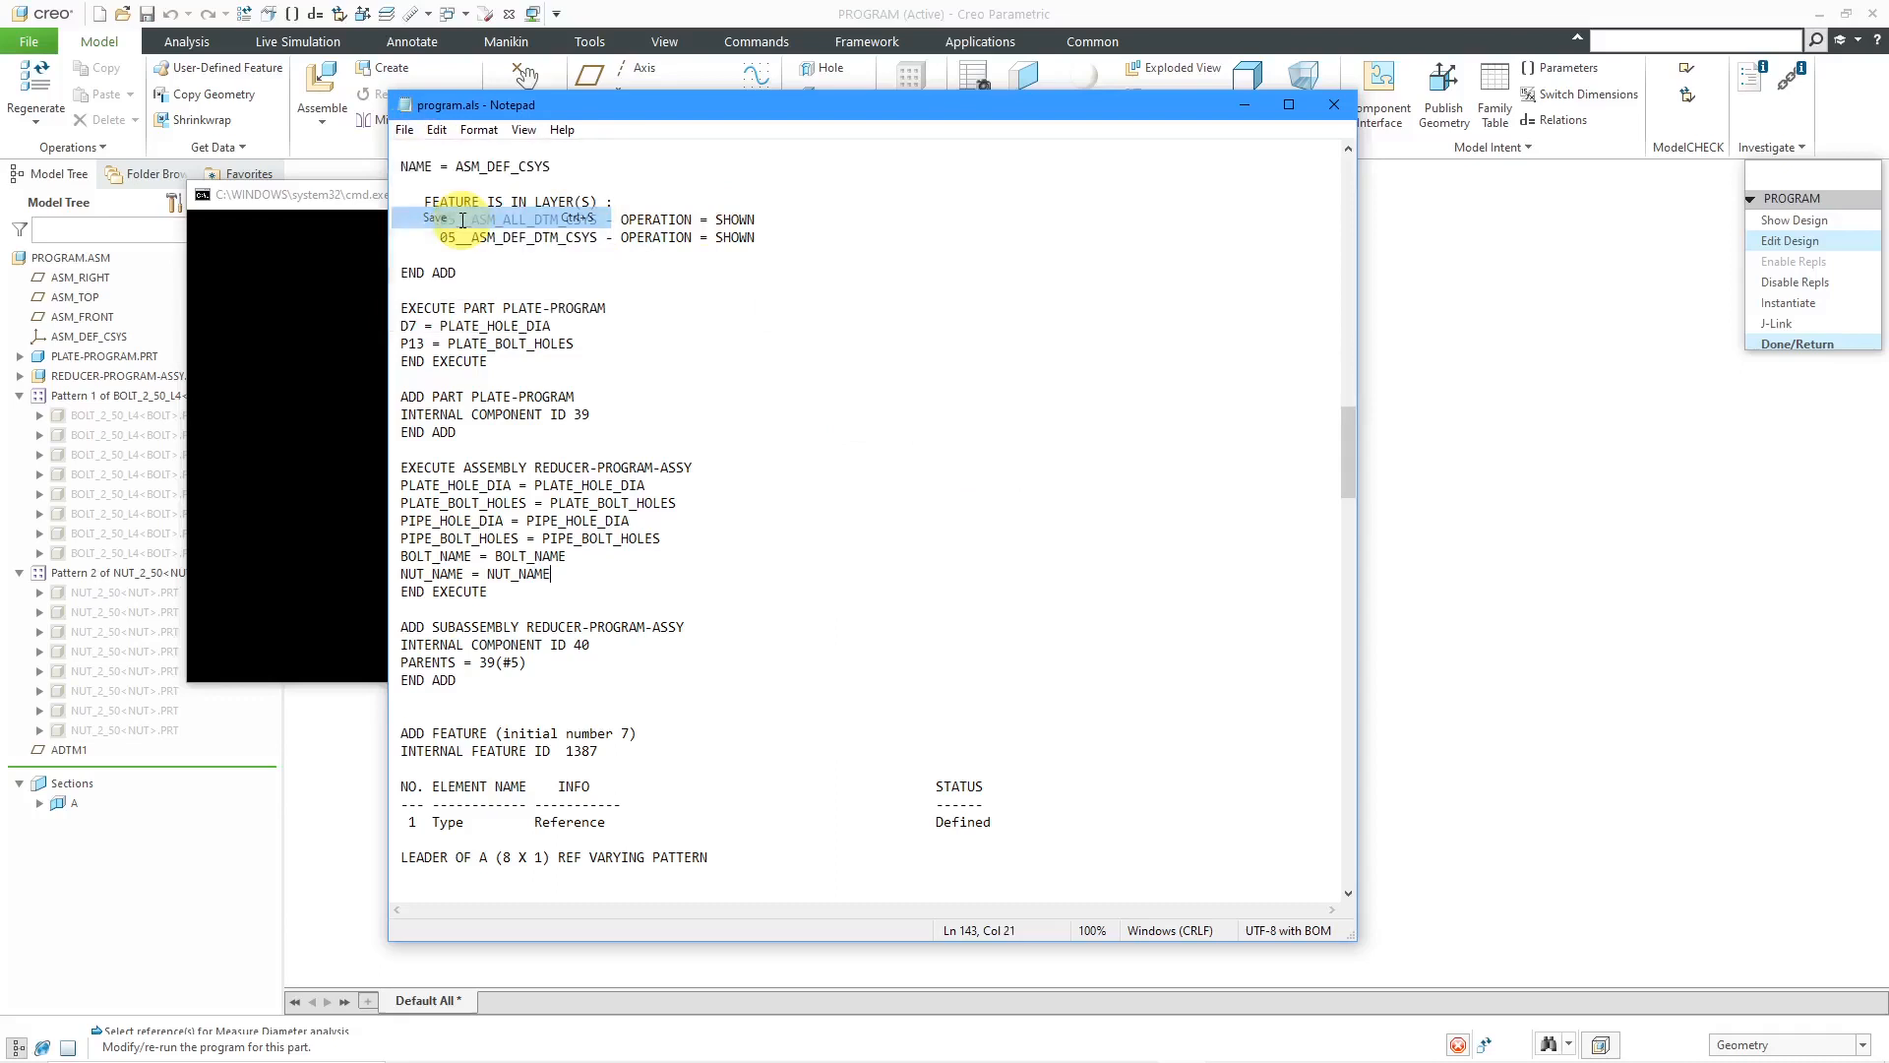
left_click(405, 133)
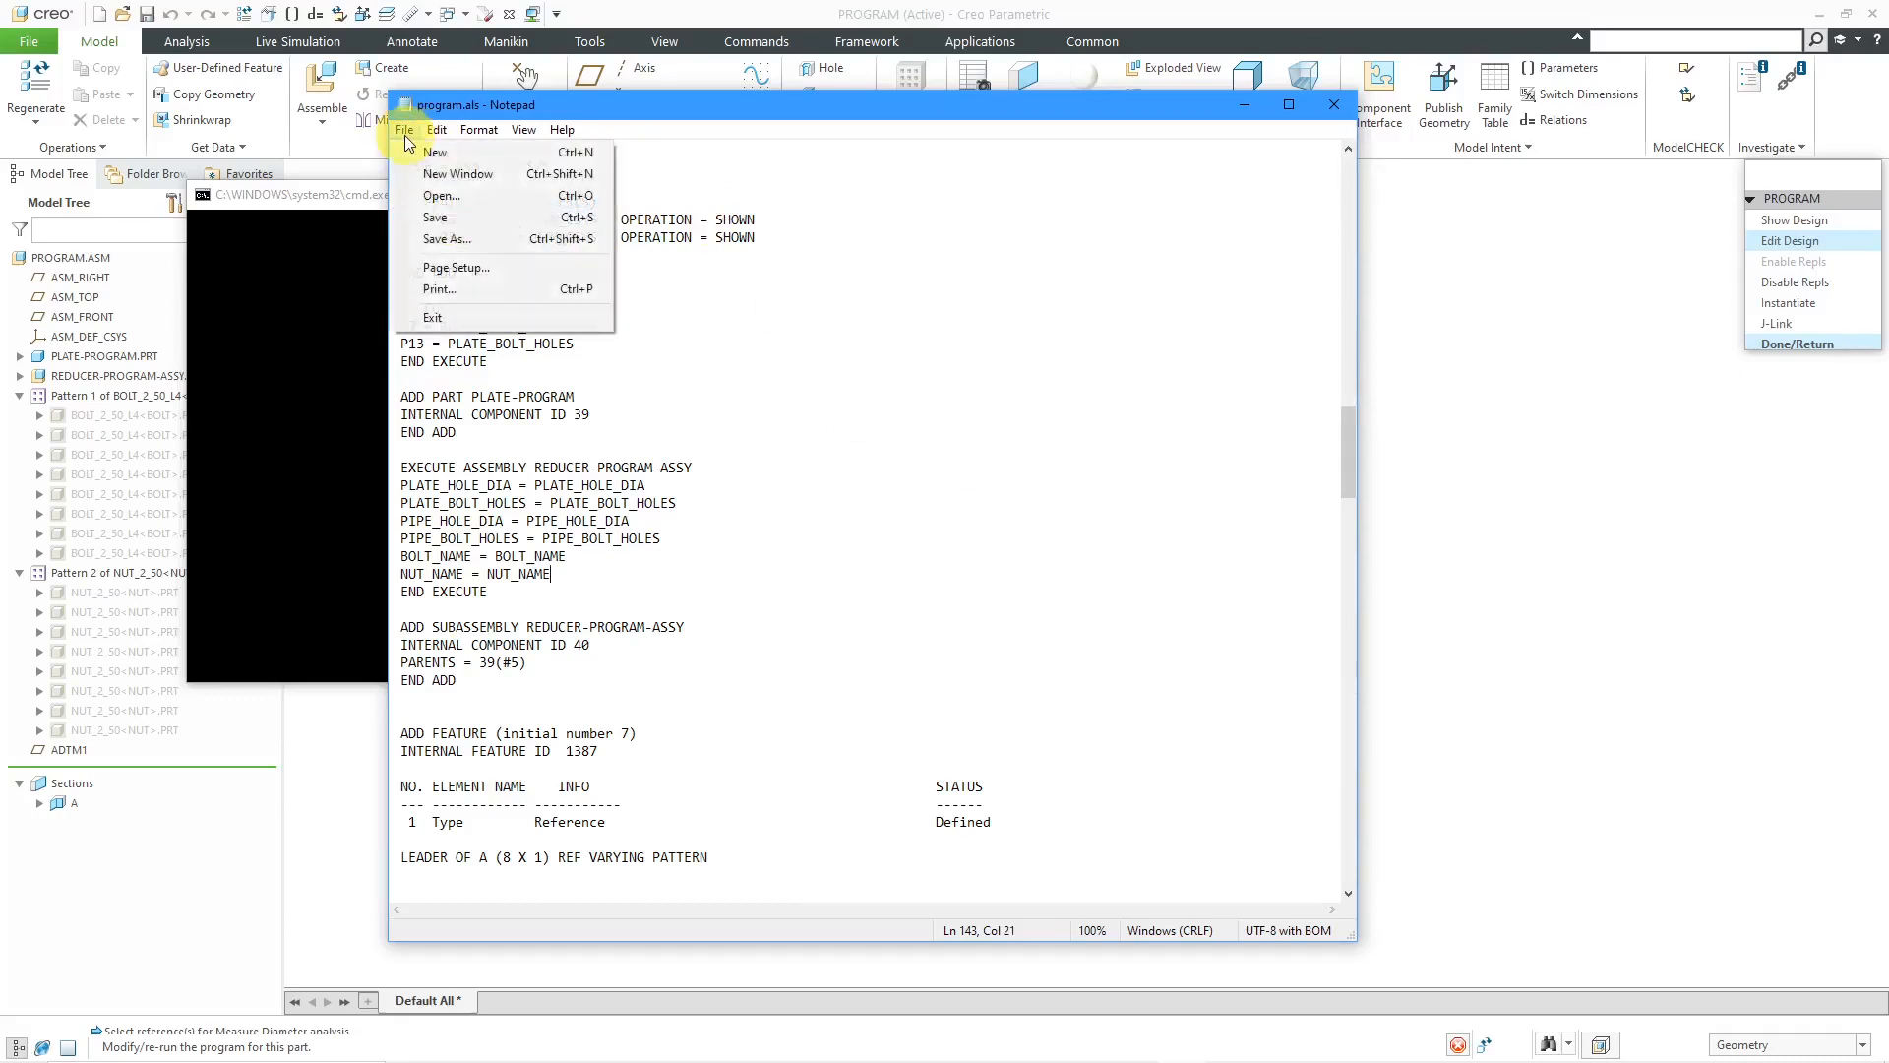
left_click(439, 320)
left_click(1028, 570)
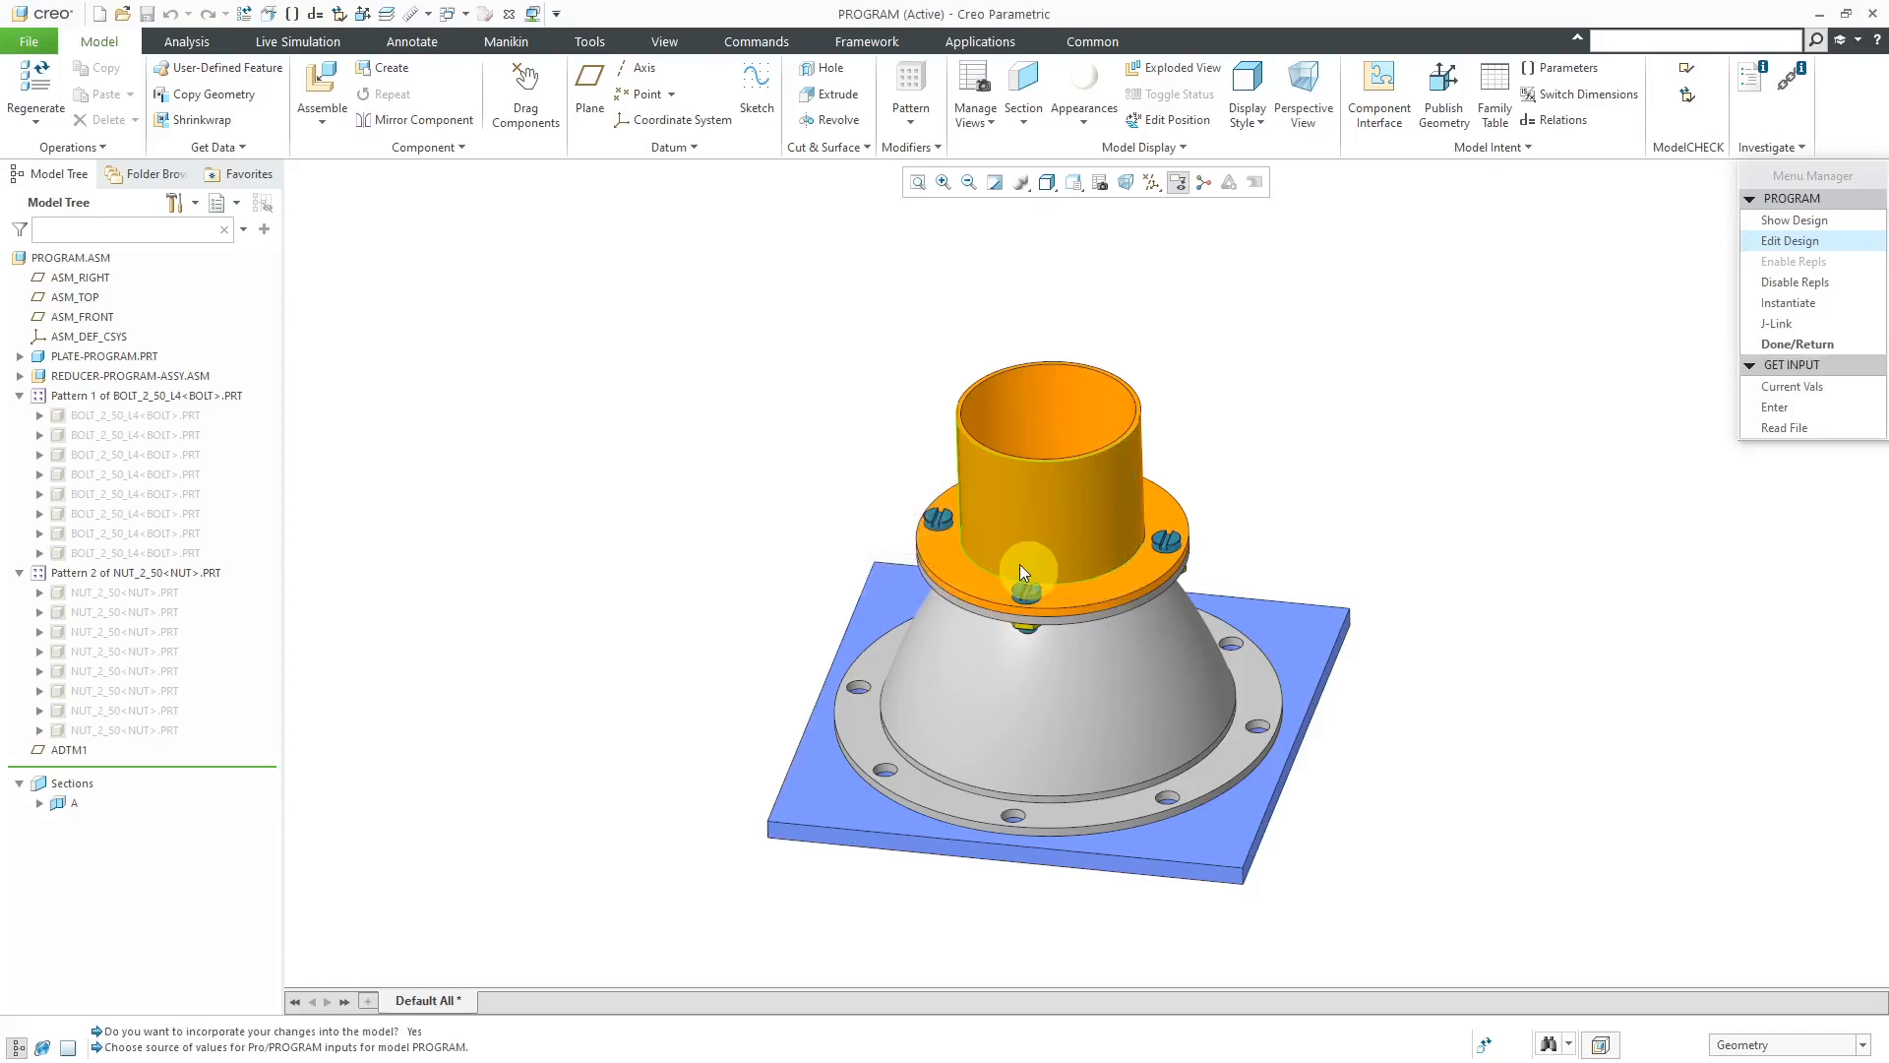
left_click(1767, 391)
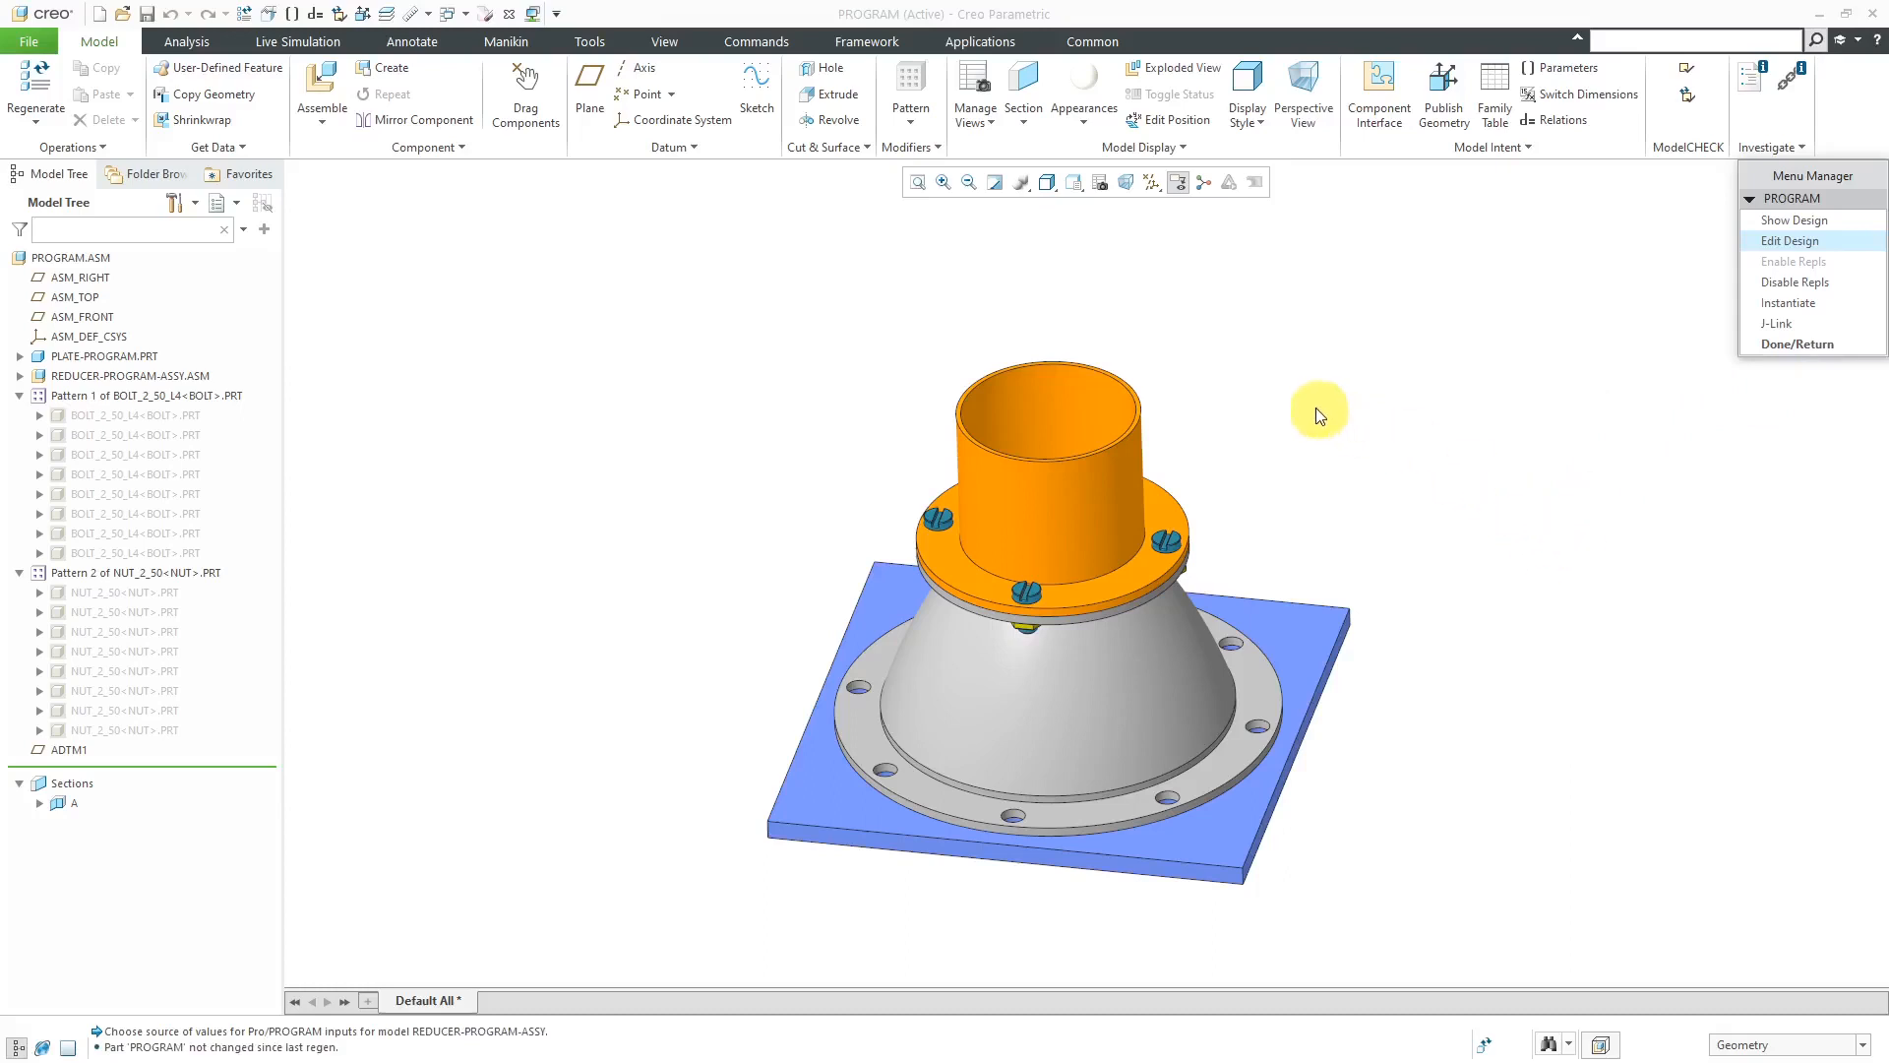
Open REDUCER-PROGRAM-ASSY.ASM in its own window and check the BOLT_NAME and NUT_NAME values in its parameters.
left_click(187, 377)
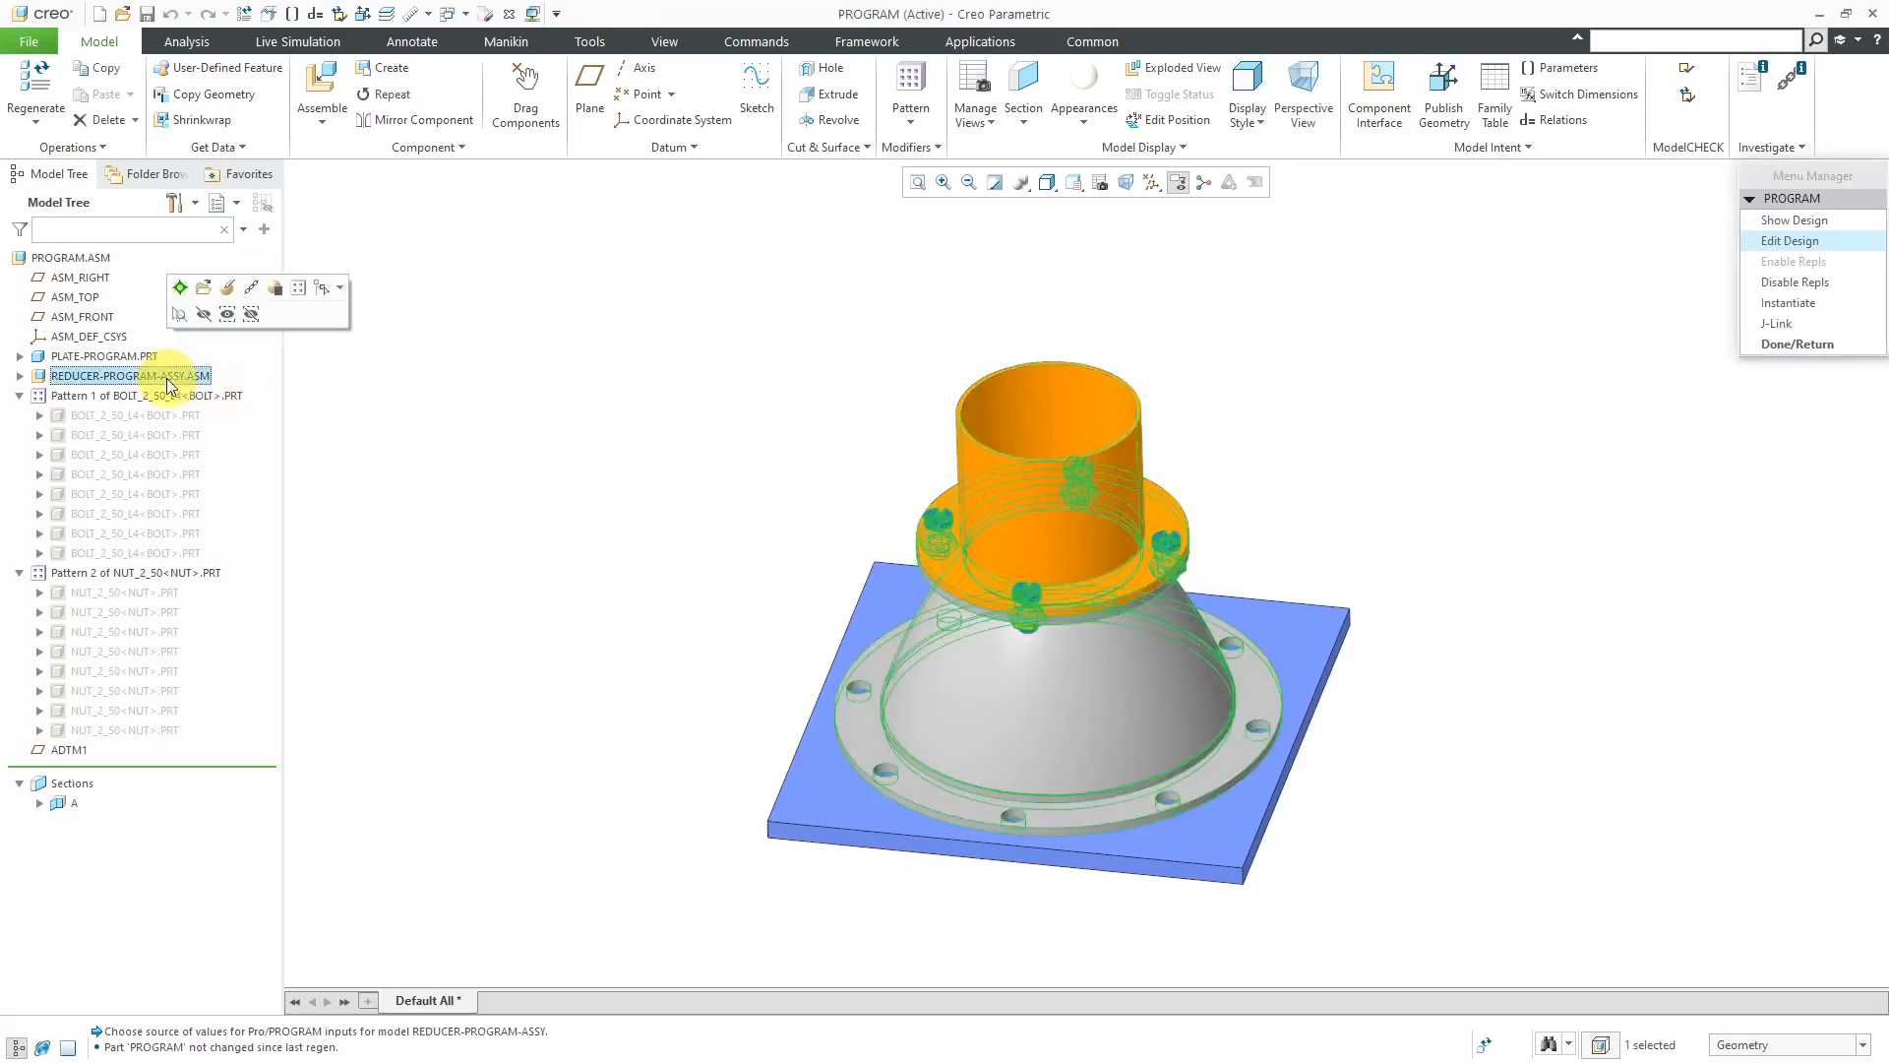
left_click(202, 287)
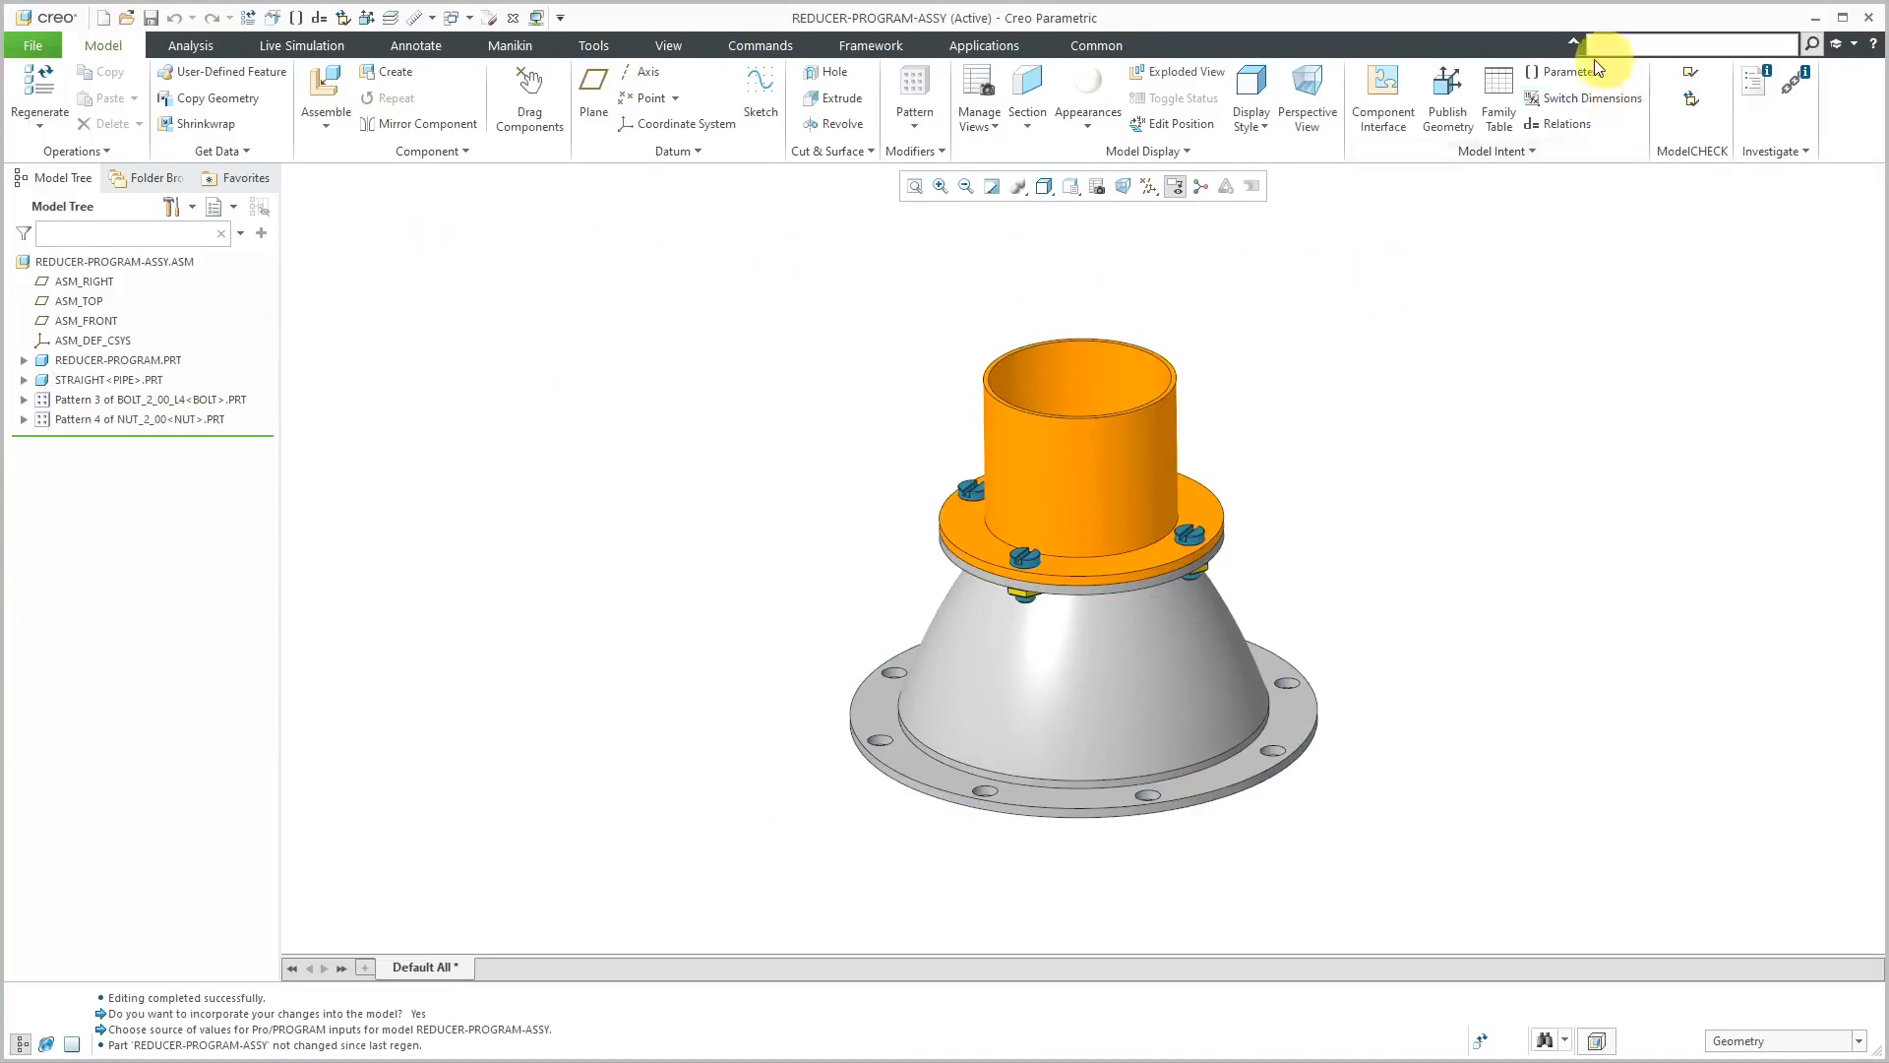
left_click(1561, 74)
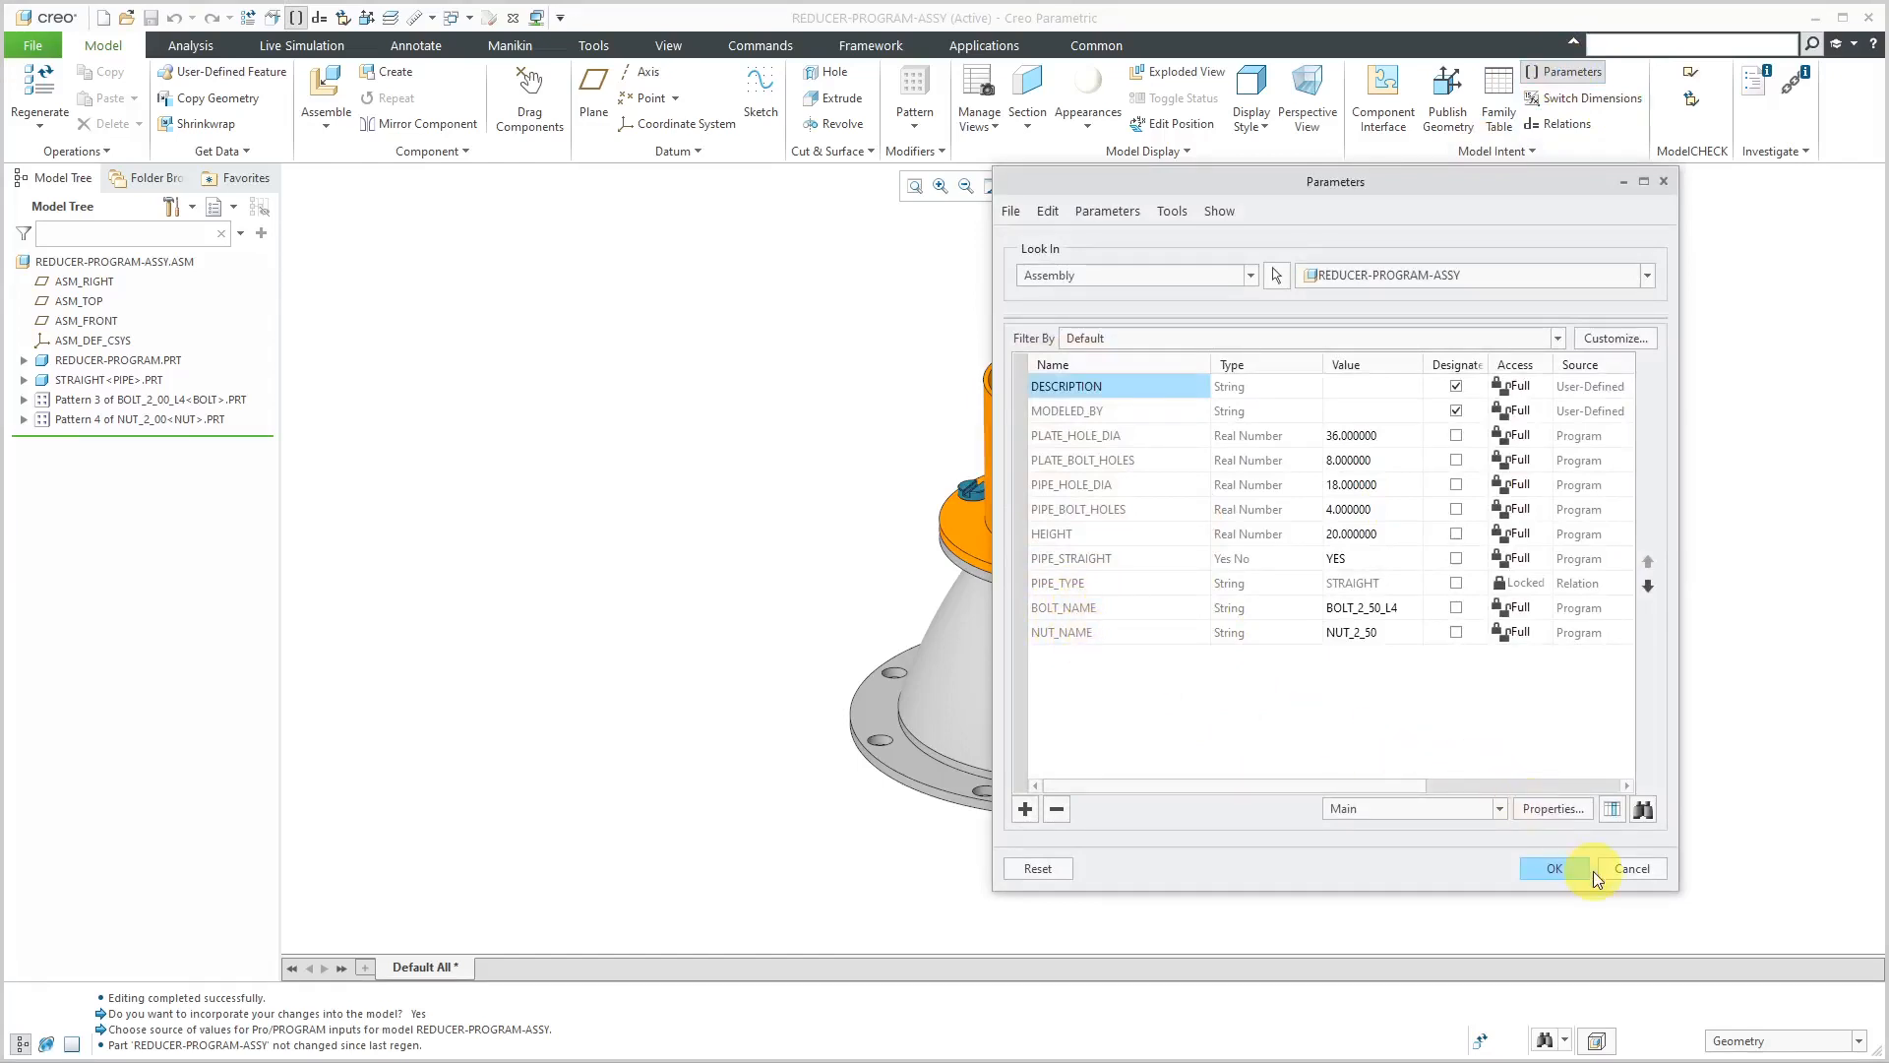
left_click(1565, 871)
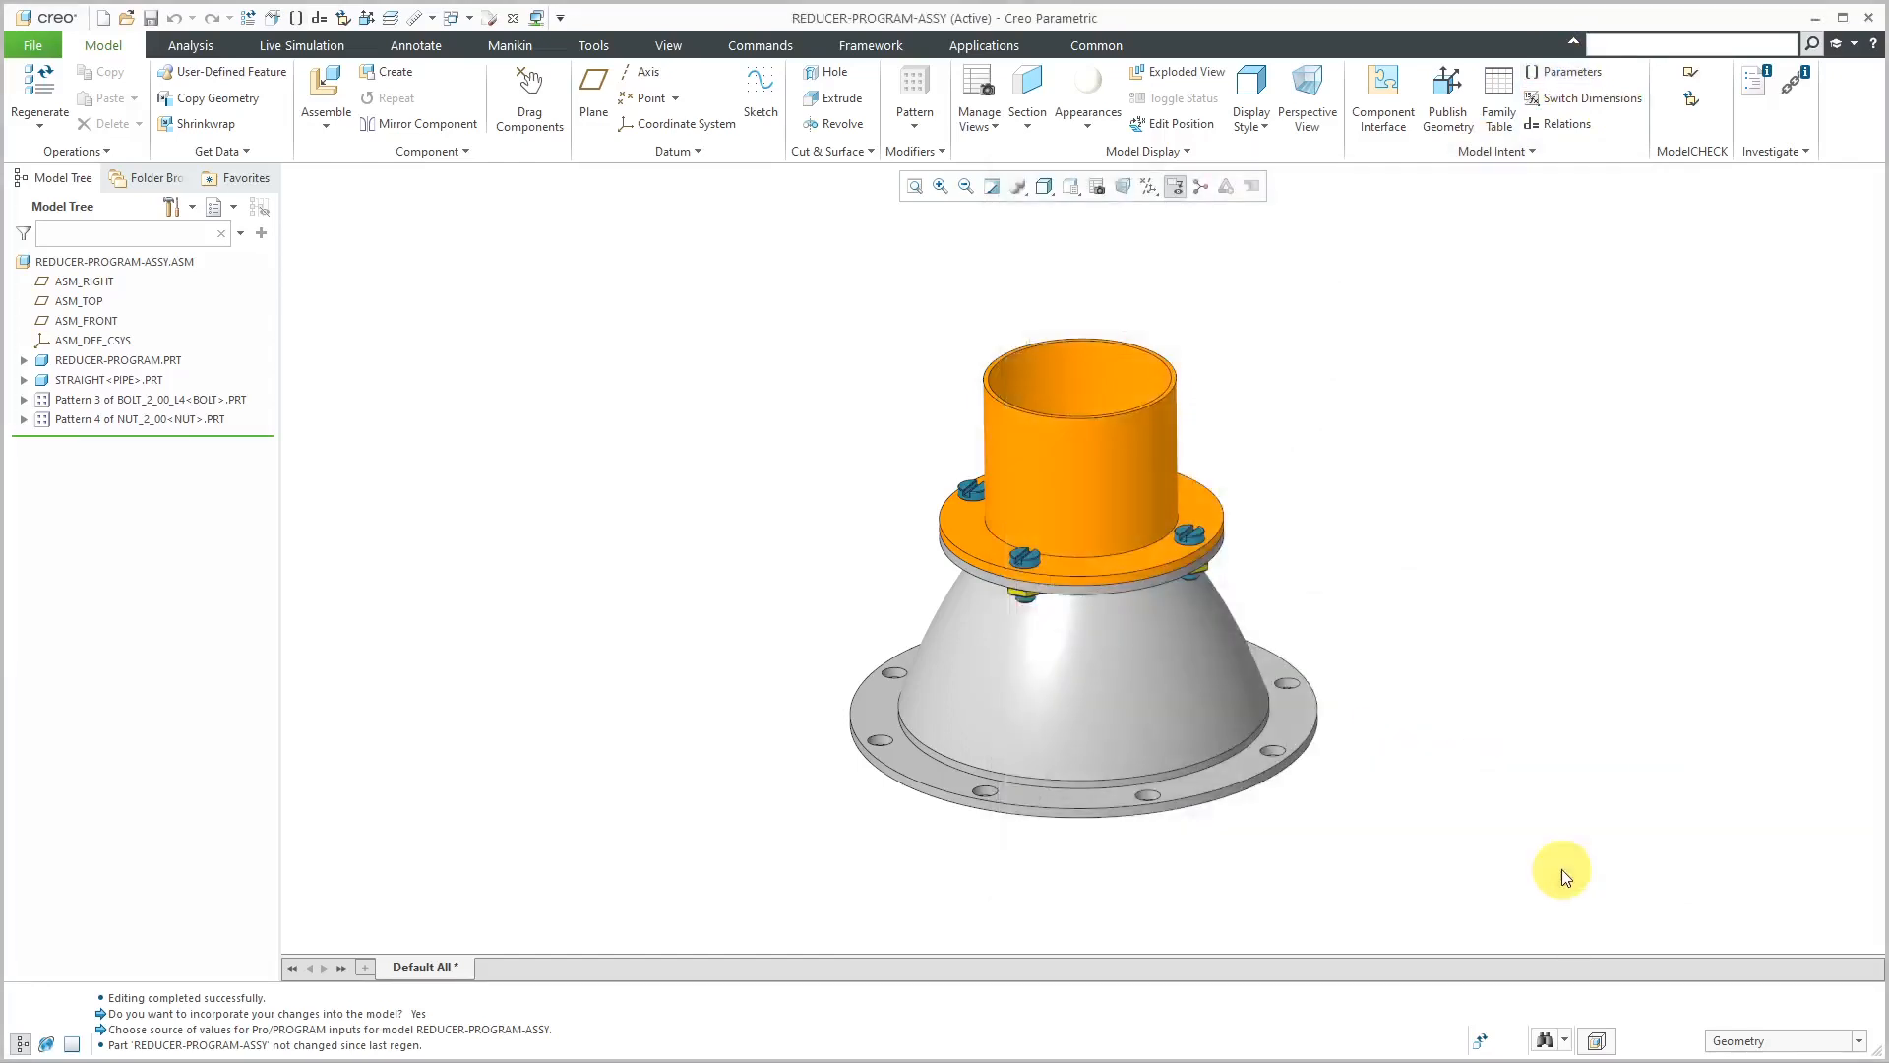
Edit the reducer subassembly's program design, replacing the part name in the first ADD PART BOLT_2_00_L4 statement with (BOLT_NAME).
left_click(1496, 152)
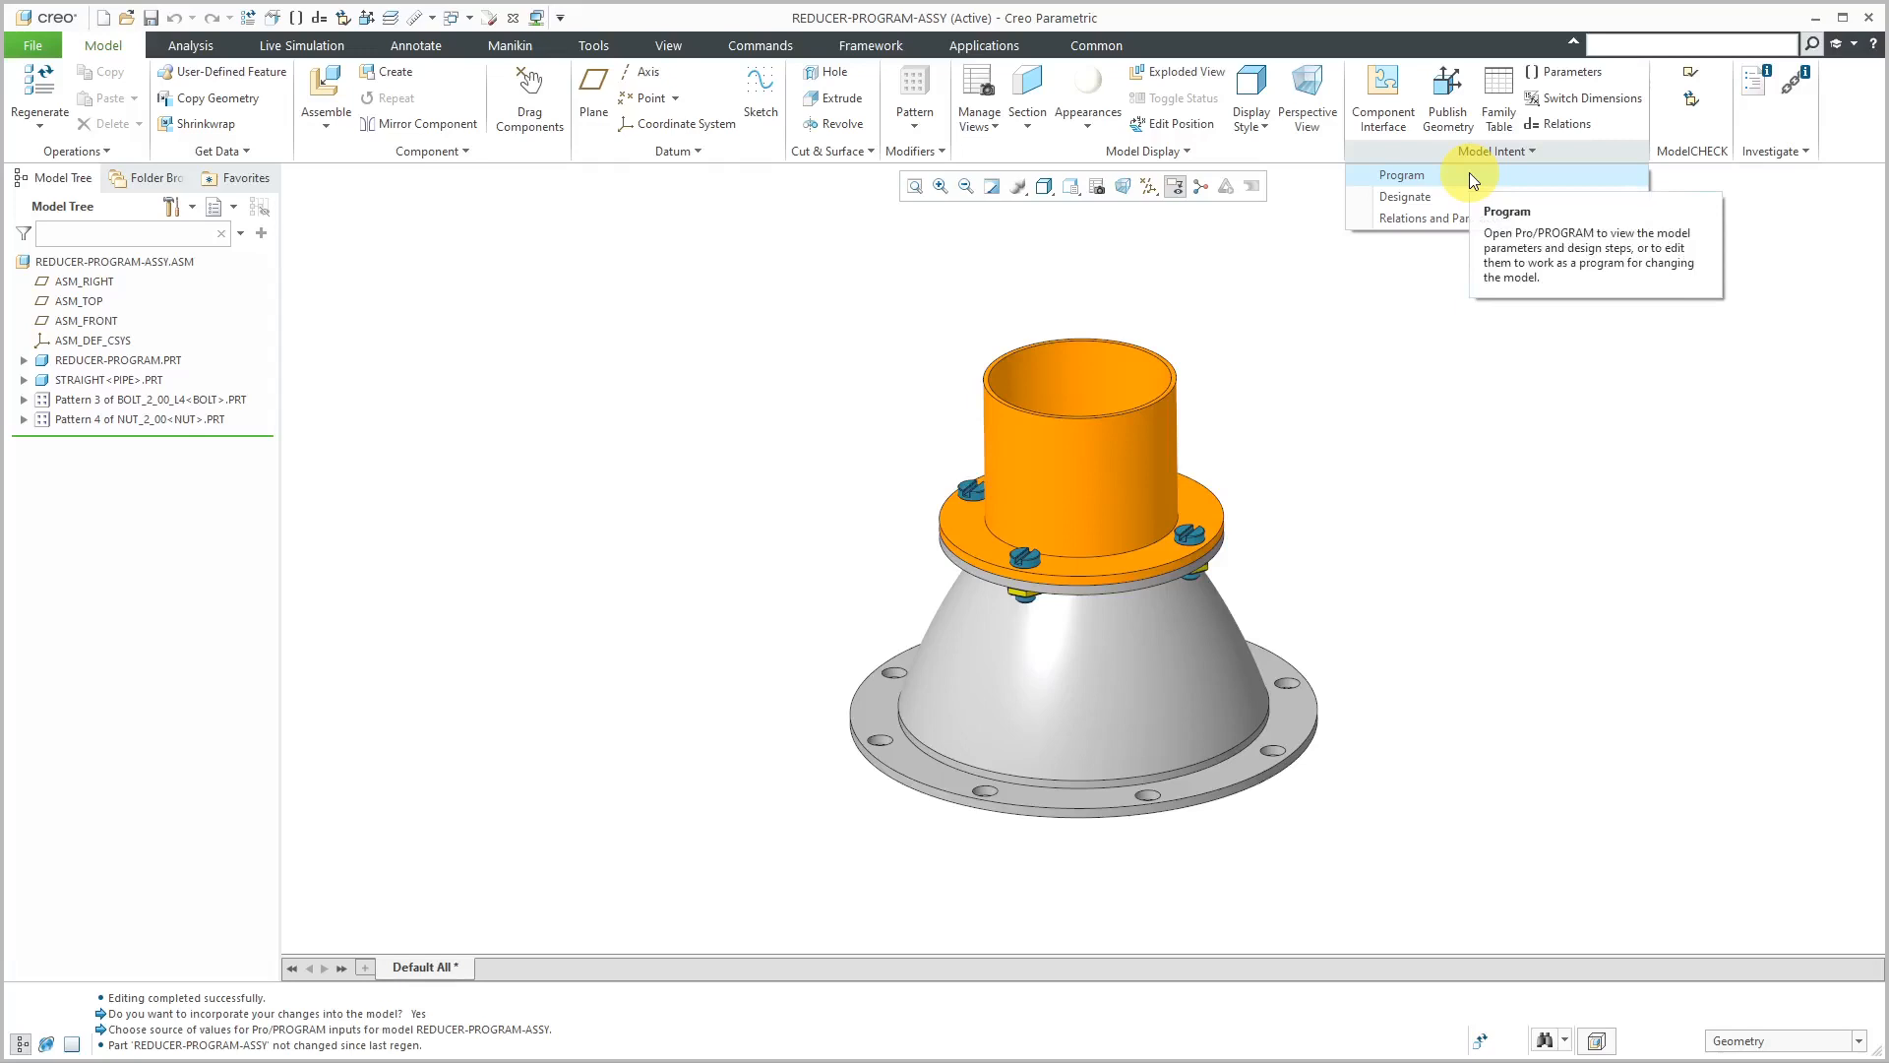
left_click(1467, 173)
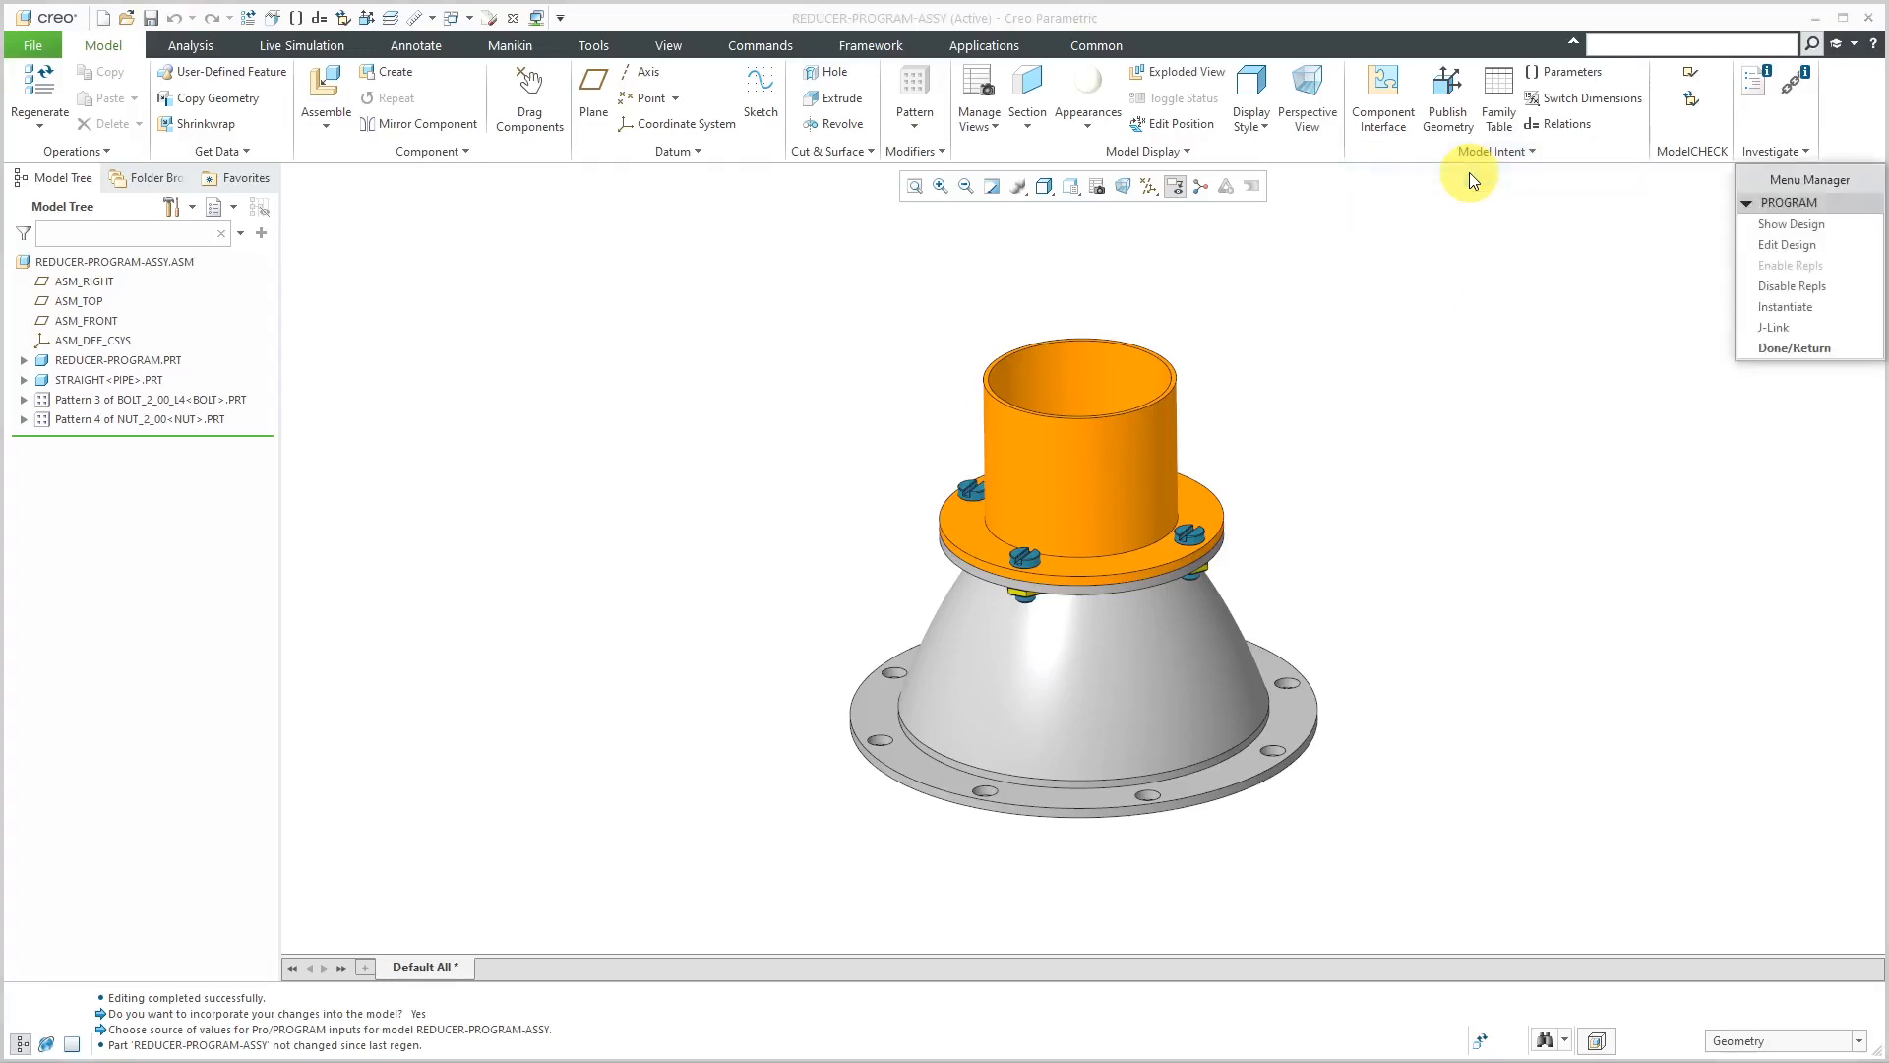
left_click(1775, 245)
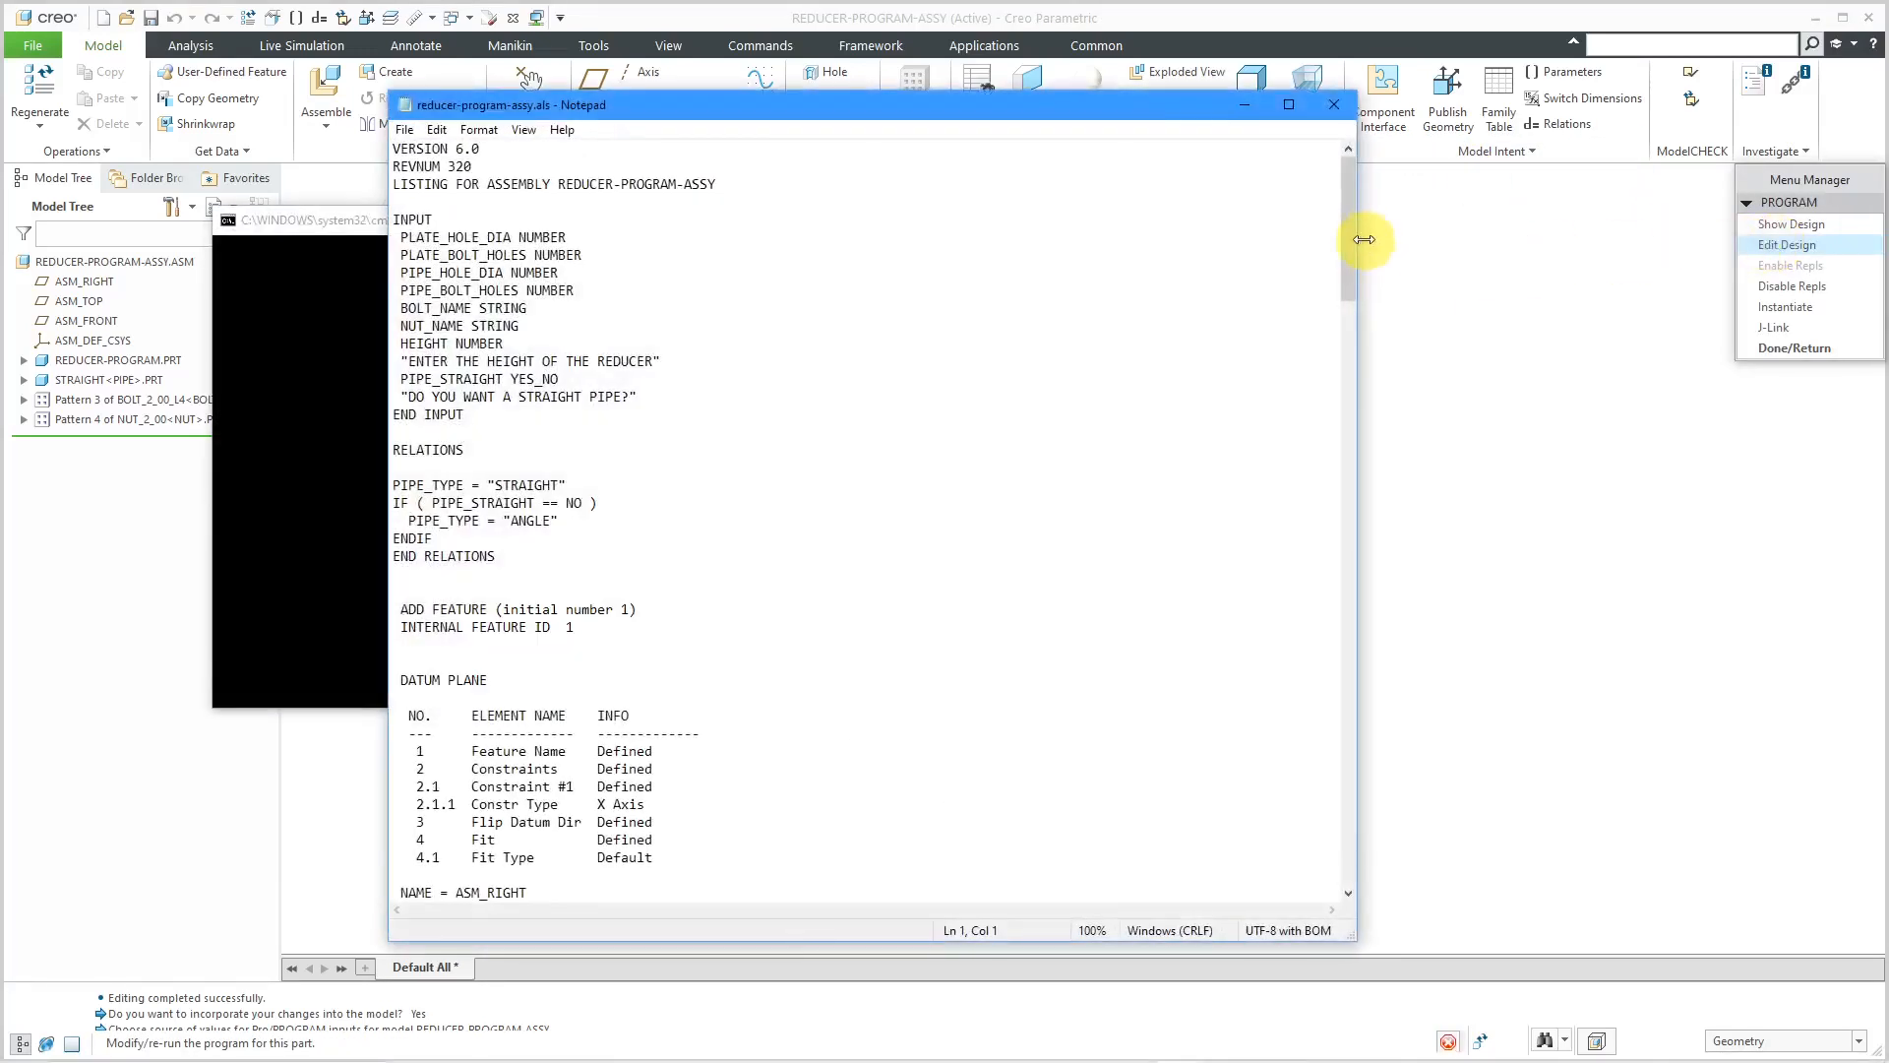
left_click_drag(1353, 237, 1289, 677)
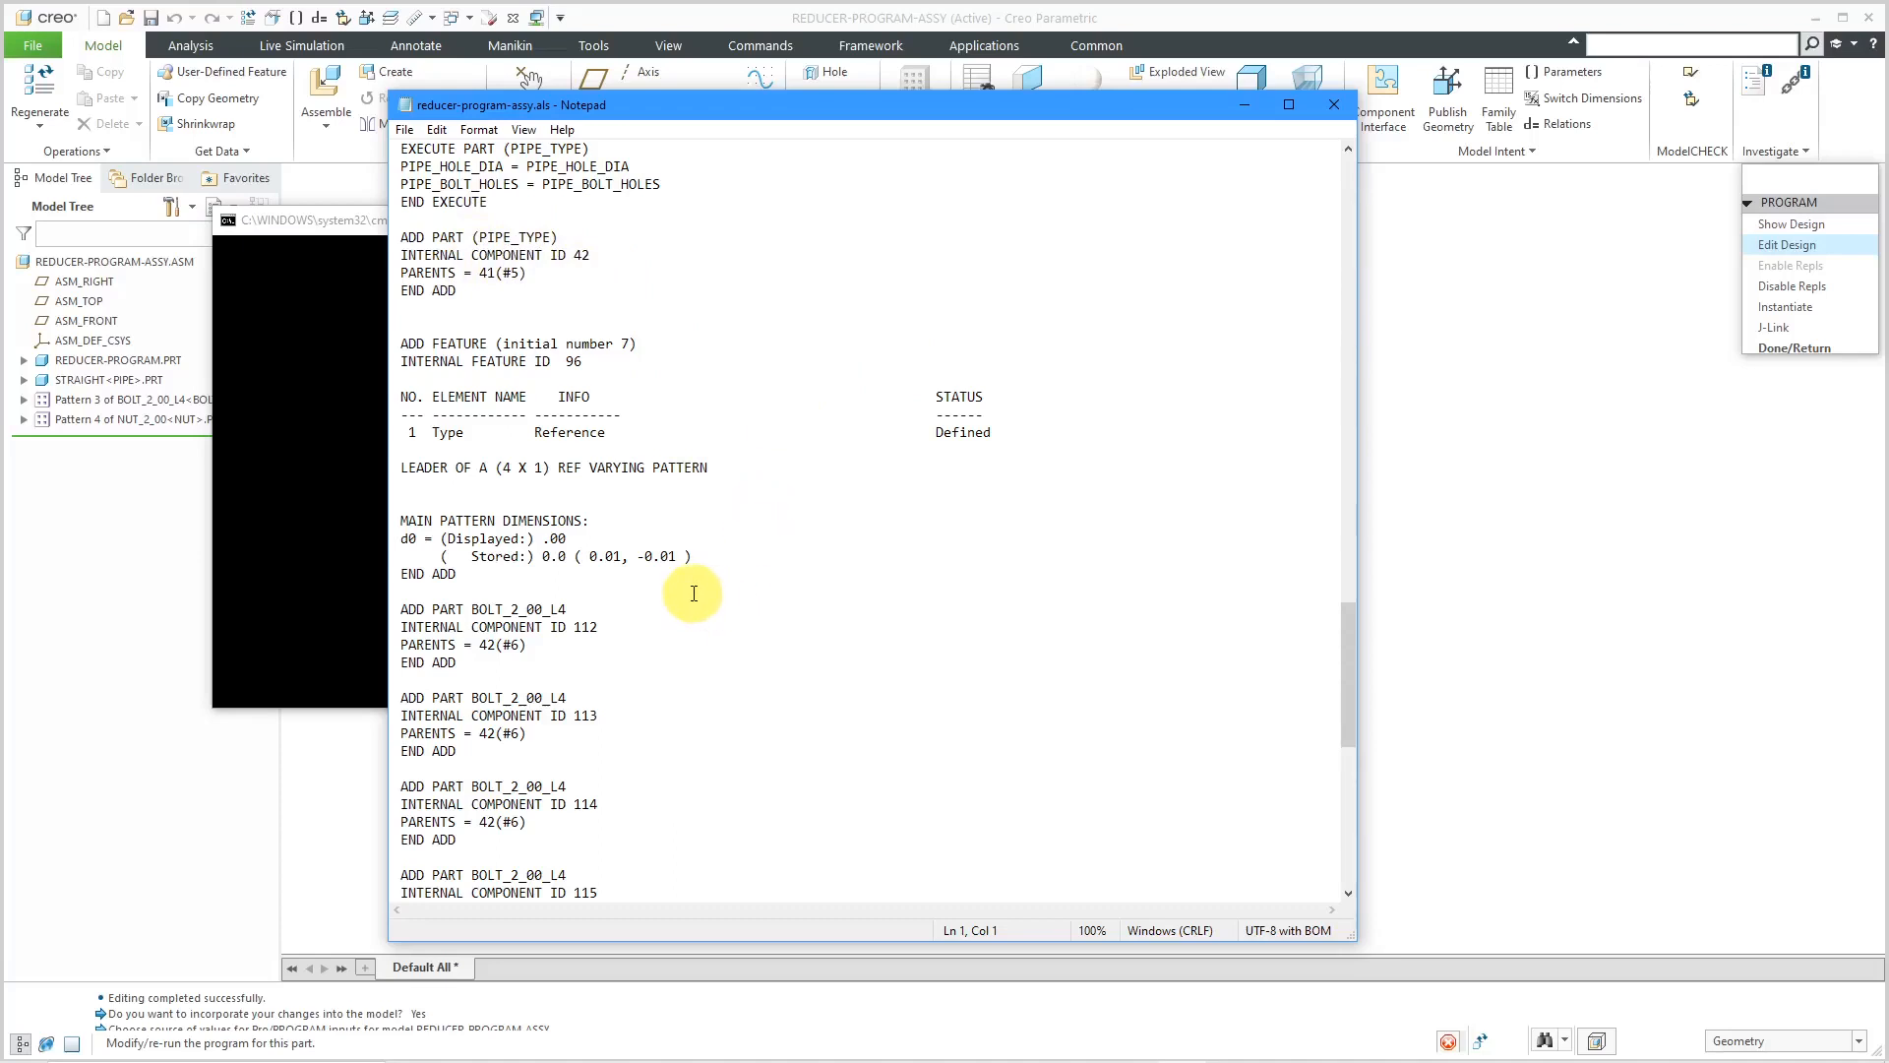
scroll(679, 586, "down", 2)
left_click(617, 505)
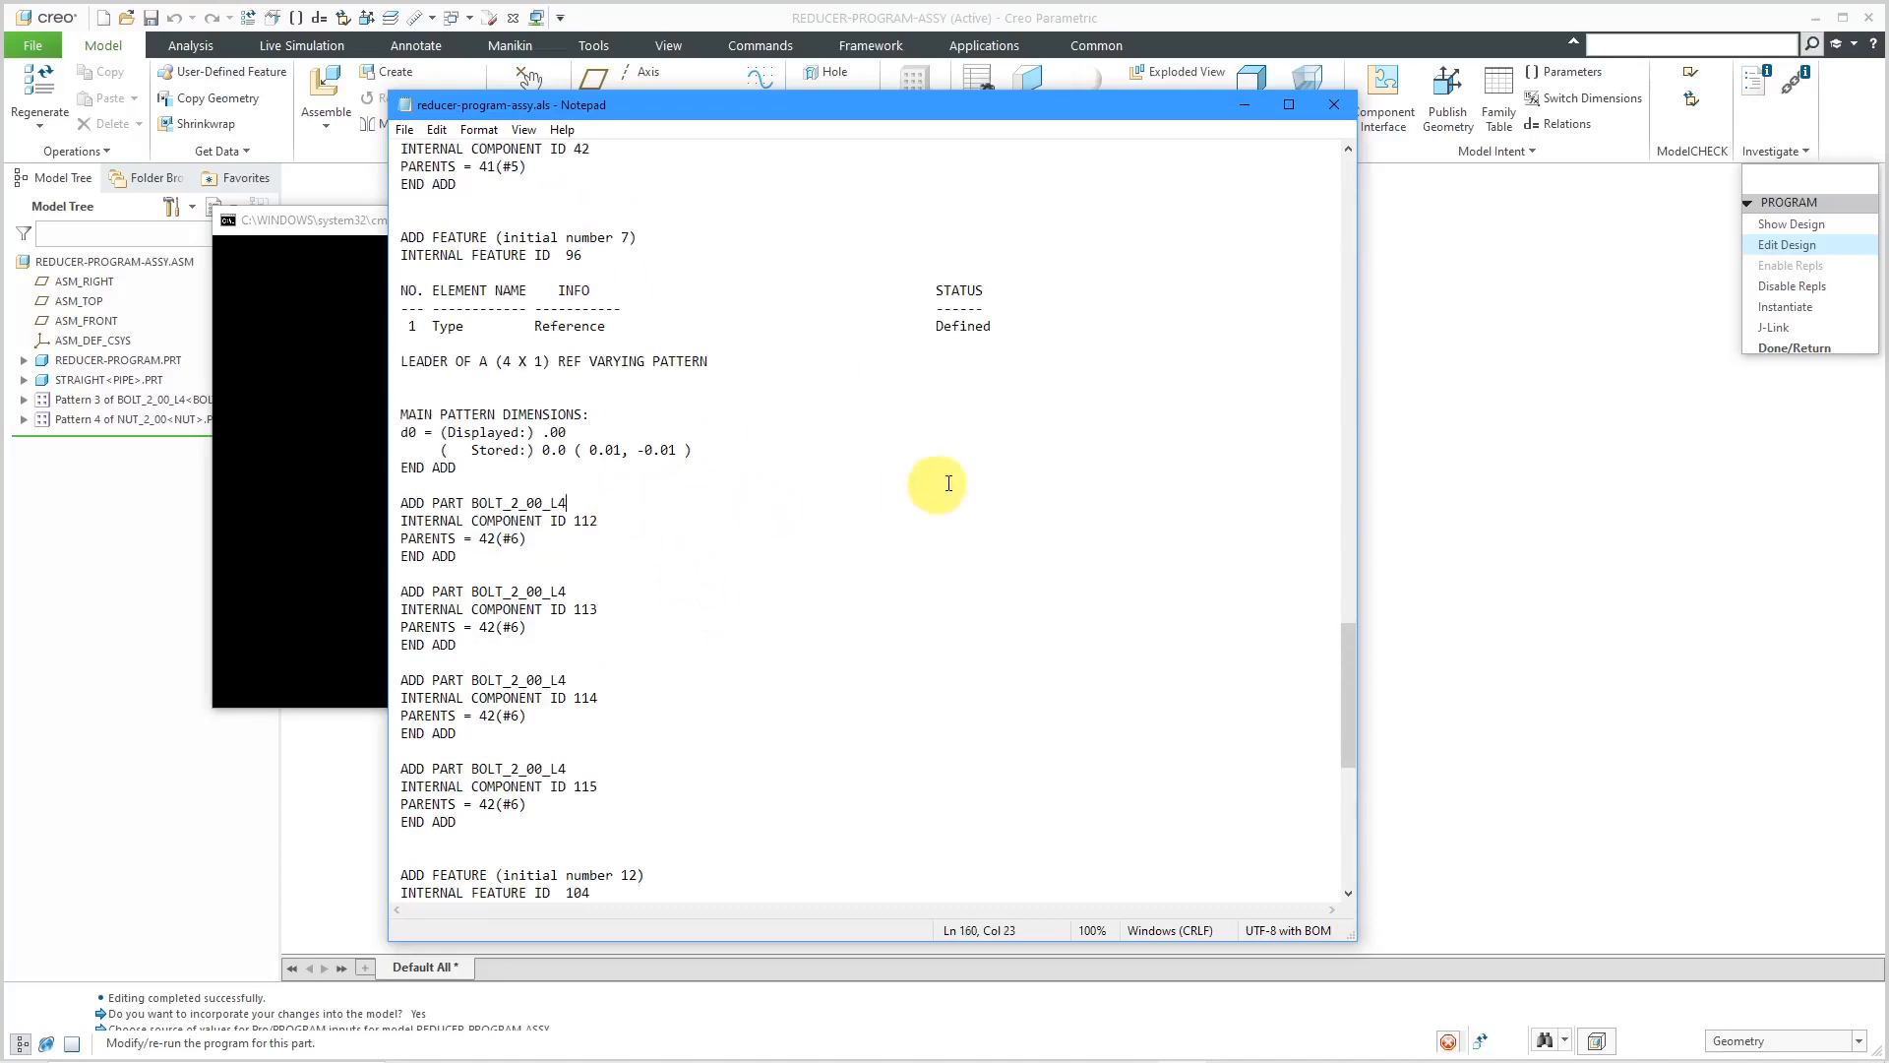
key("BackSpace")
key("BackSpace")
key("BackSpace")
key("BackSpace")
key("BackSpace")
key("BackSpace")
key("BackSpace")
key("BackSpace")
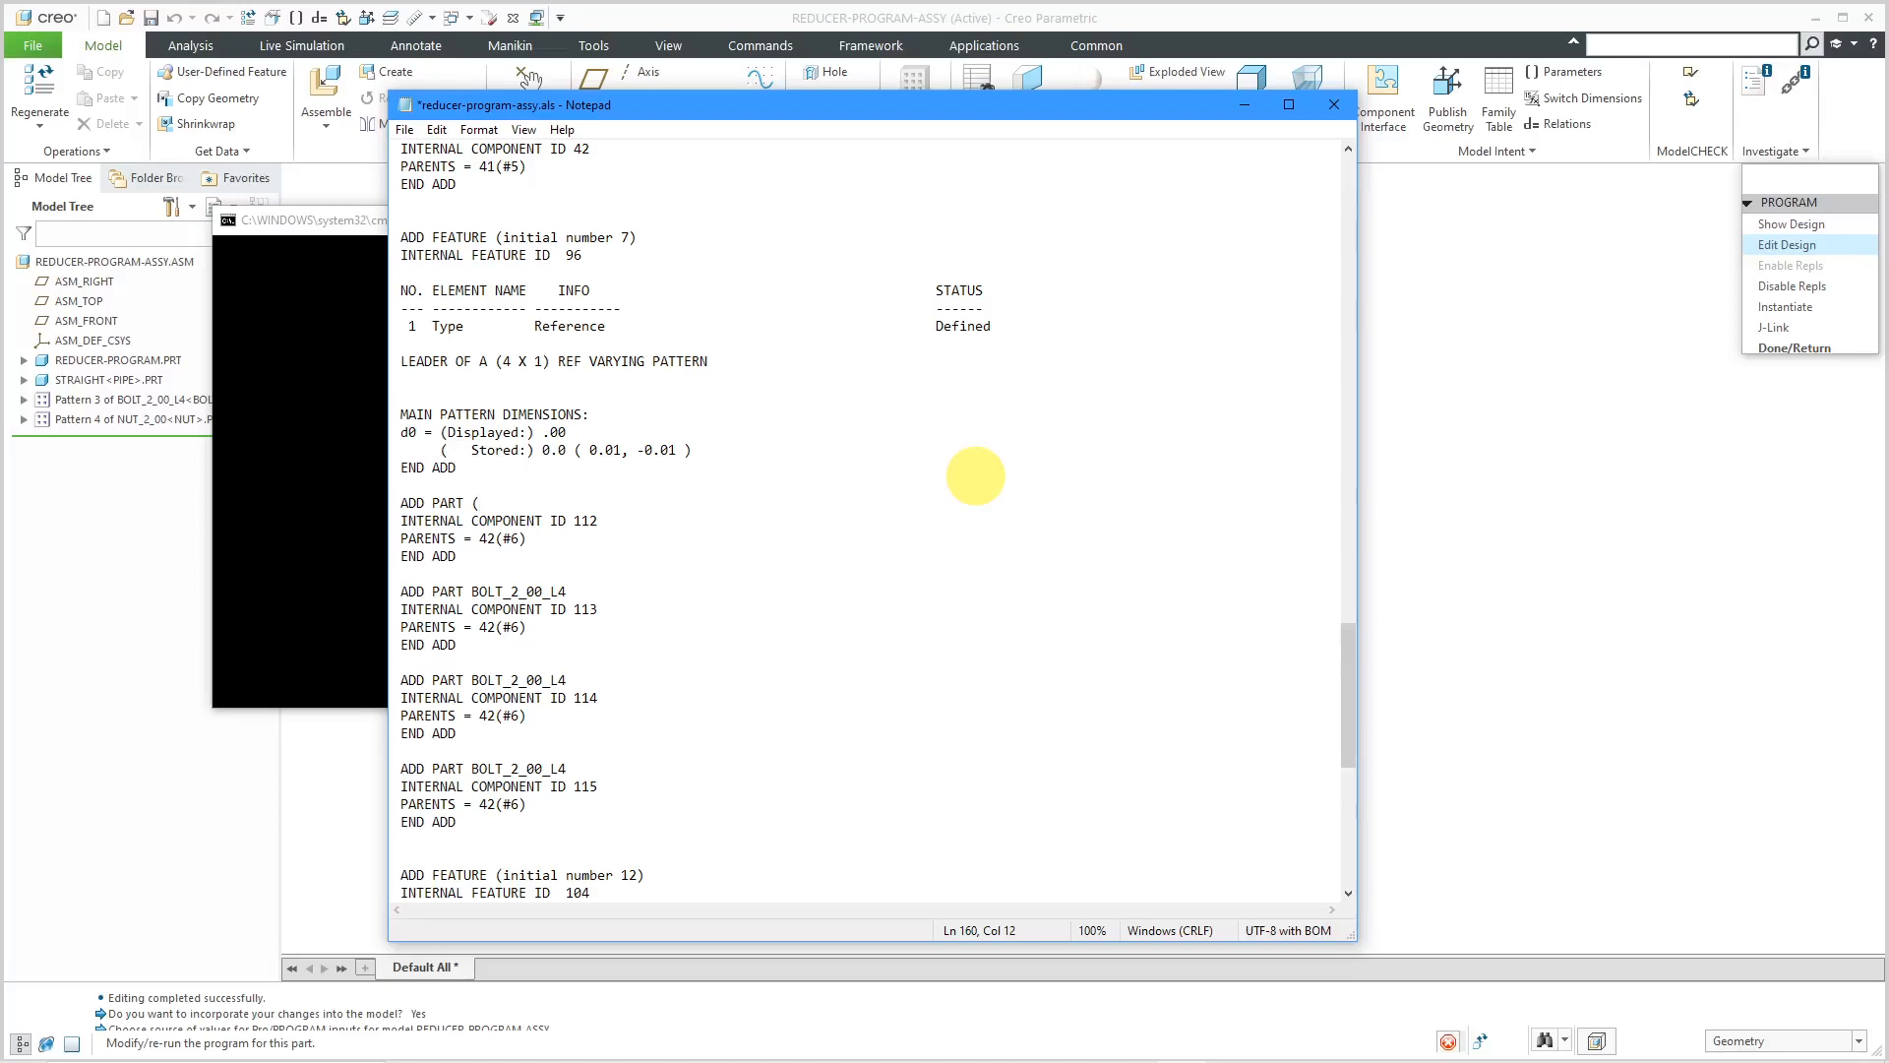
type("(BOLT_NAME)")
Replace the part name in the first nut's ADD PART statement, component ID 56, with ( NUT_NAME ).
scroll(974, 476, "down", 9)
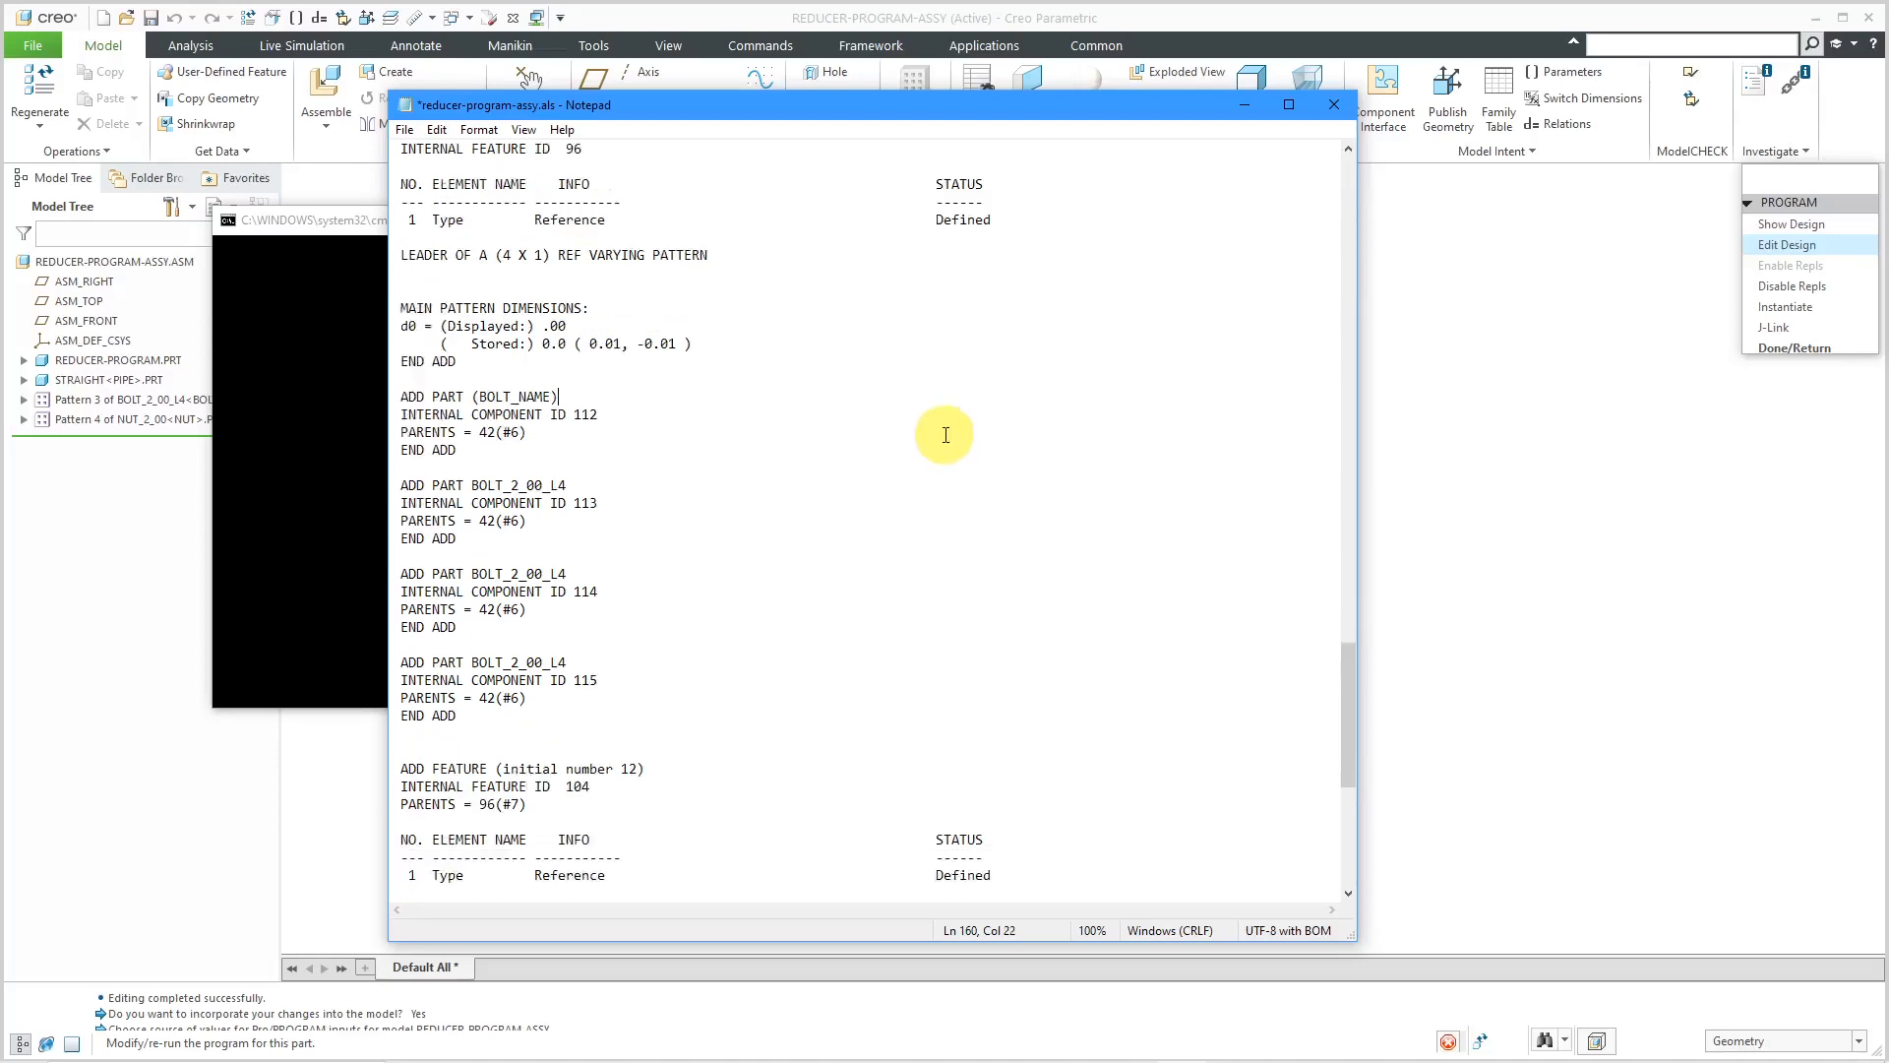
scroll(942, 434, "down", 1)
left_click(581, 573)
key("BackSpace")
key("BackSpace")
key("BackSpace")
key("BackSpace")
key("BackSpace")
key("BackSpace")
key("BackSpace")
key("BackSpace")
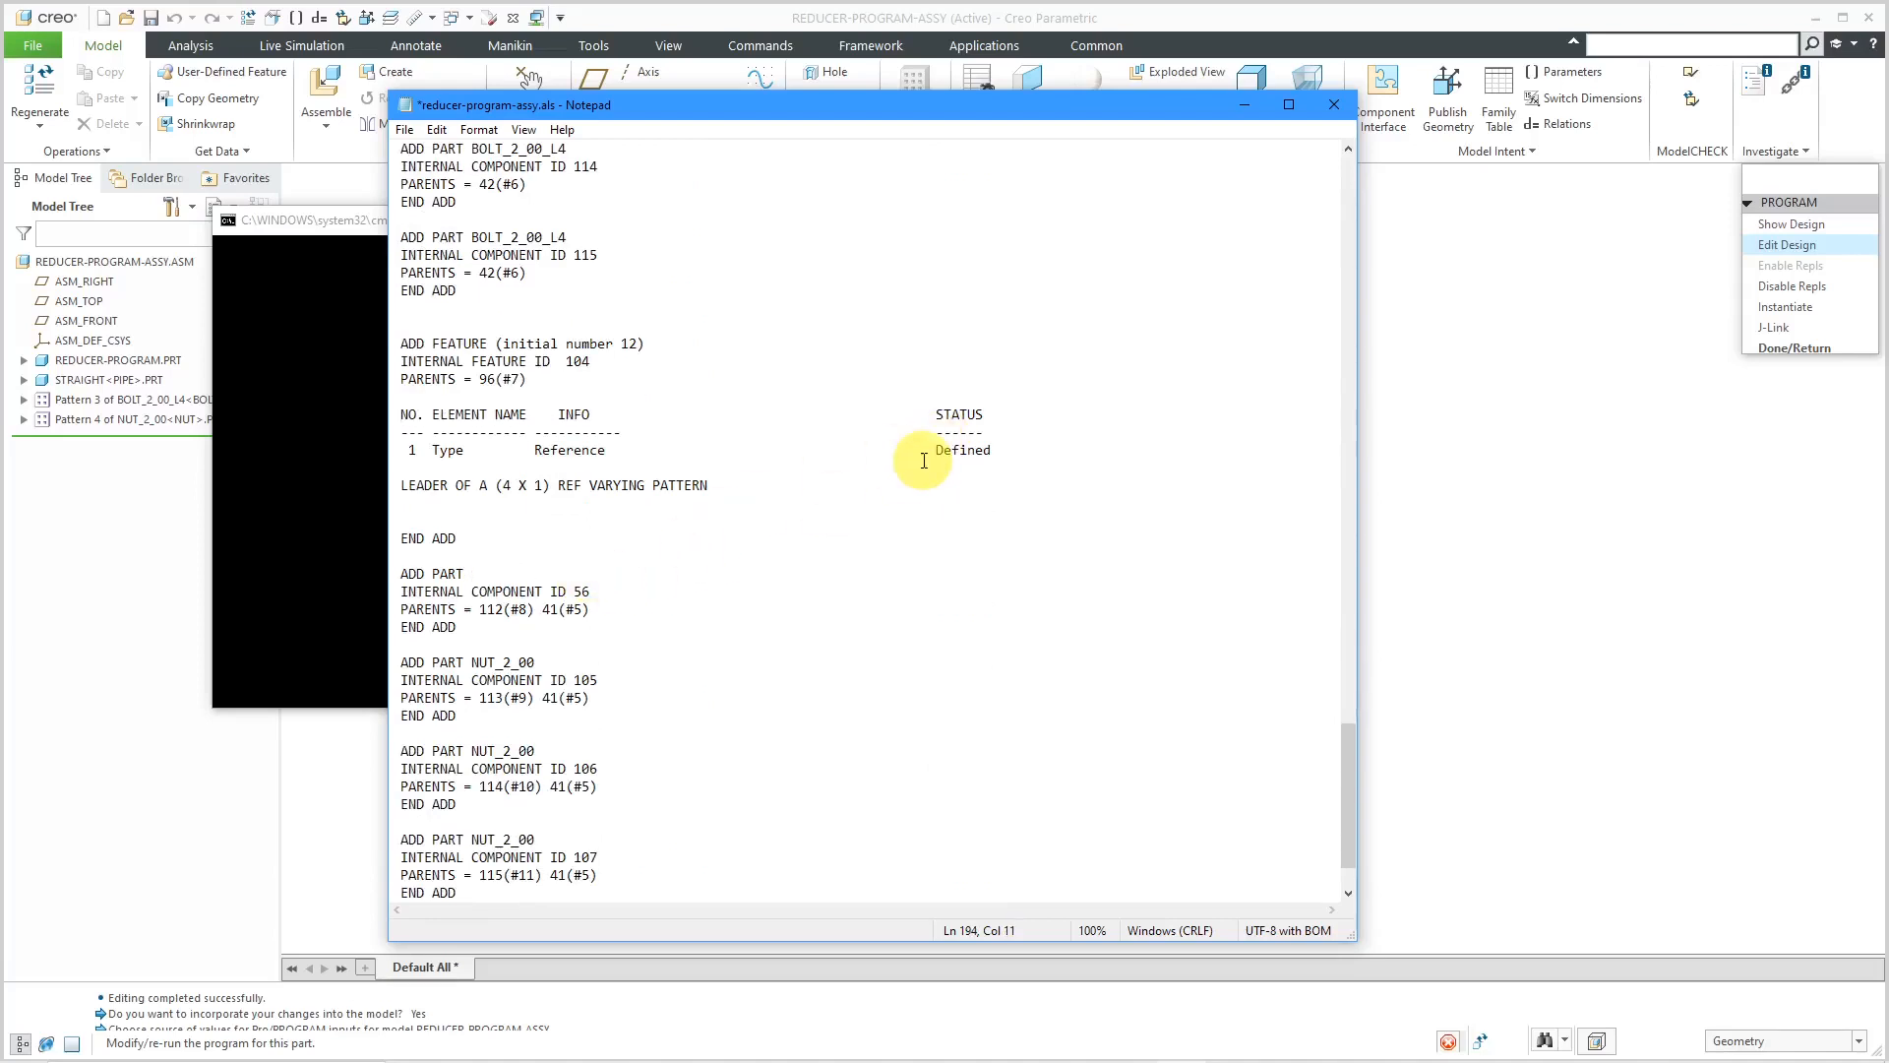
type("( NUT_NAME")
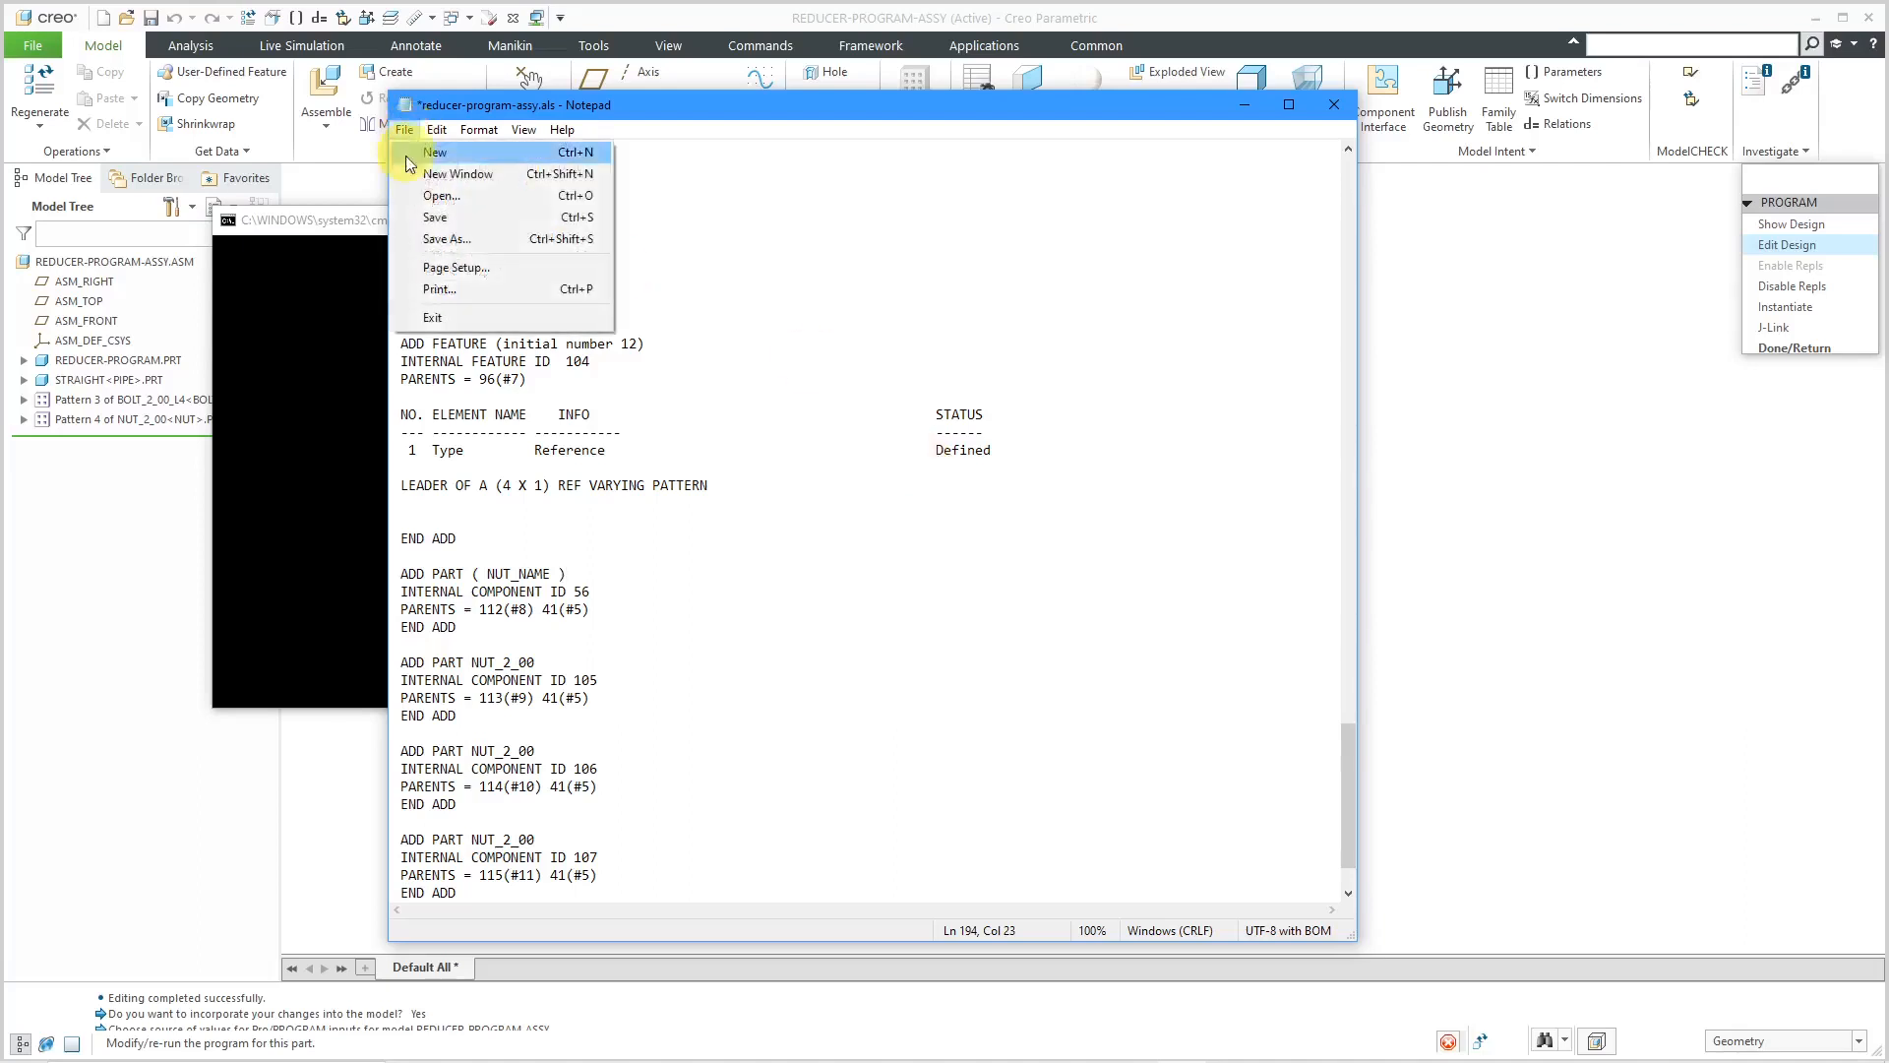
Save and close the reducer's edited program file, incorporate its changes with current values, and finish the program session.
left_click(433, 218)
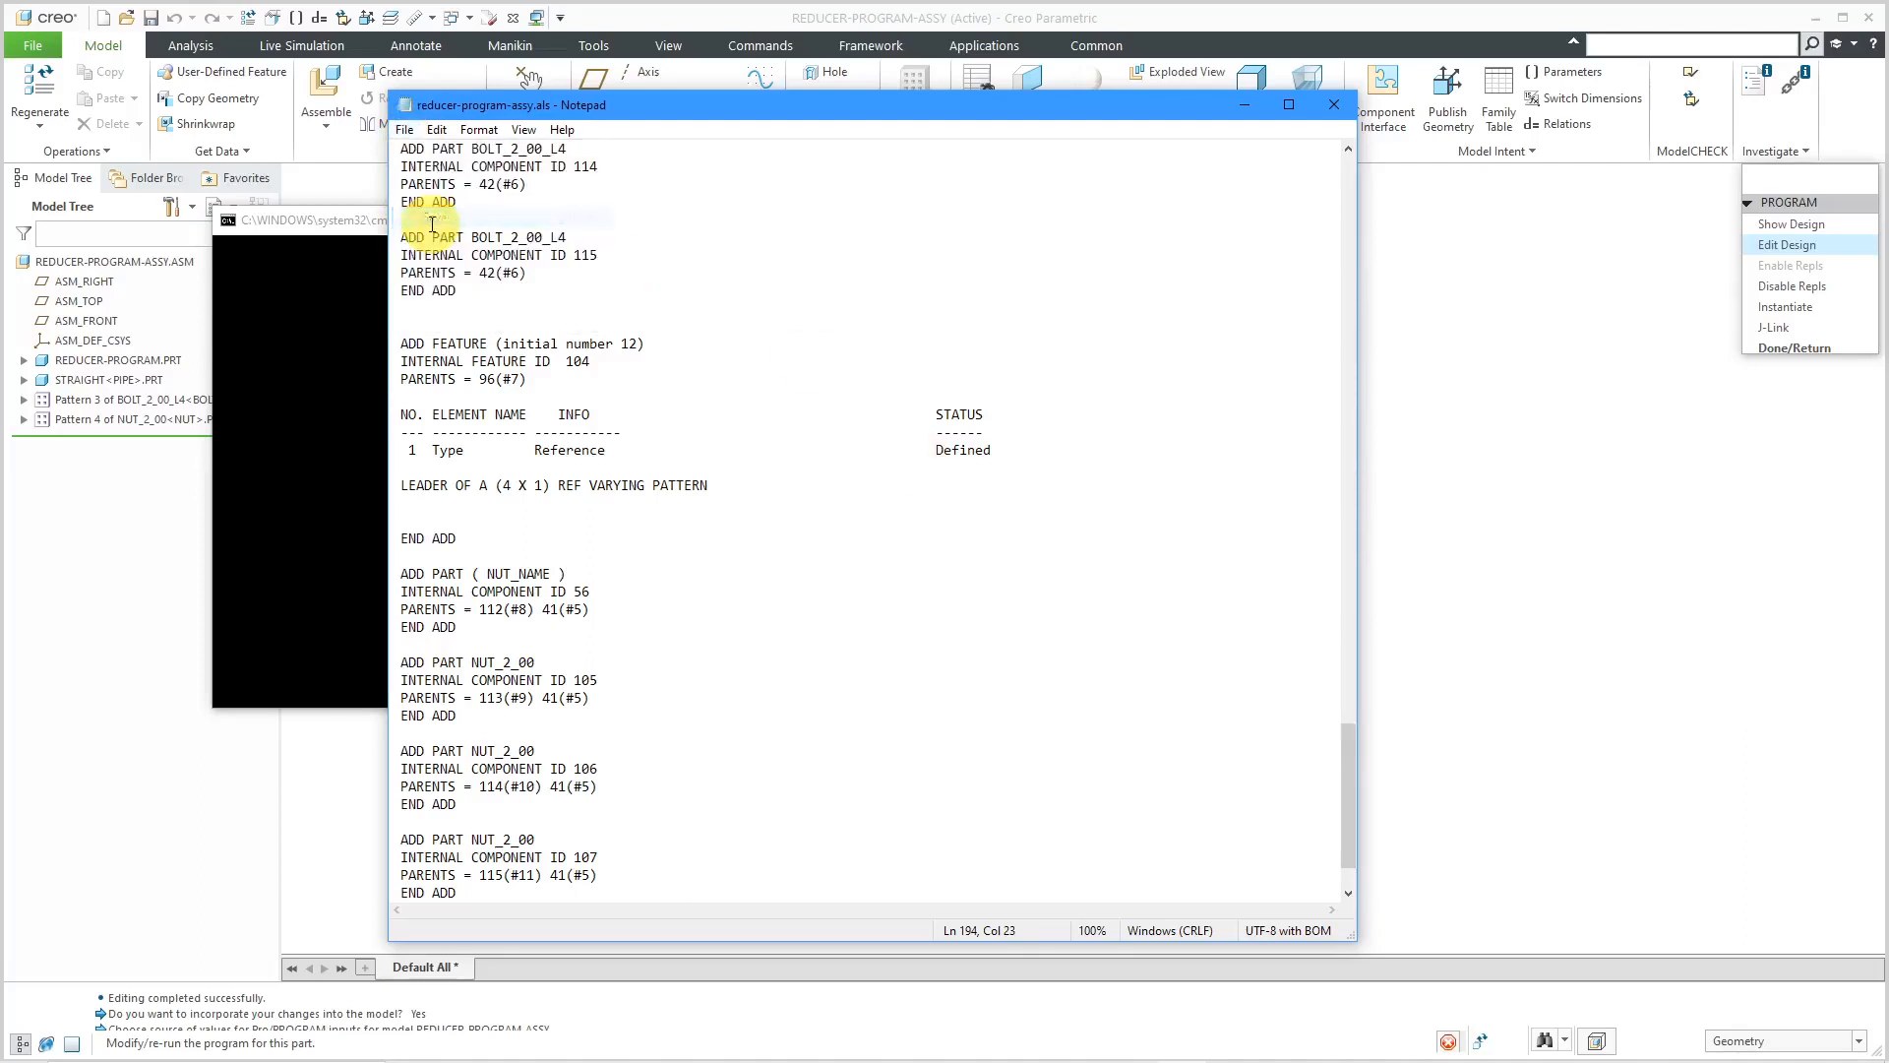
left_click(404, 129)
left_click(426, 312)
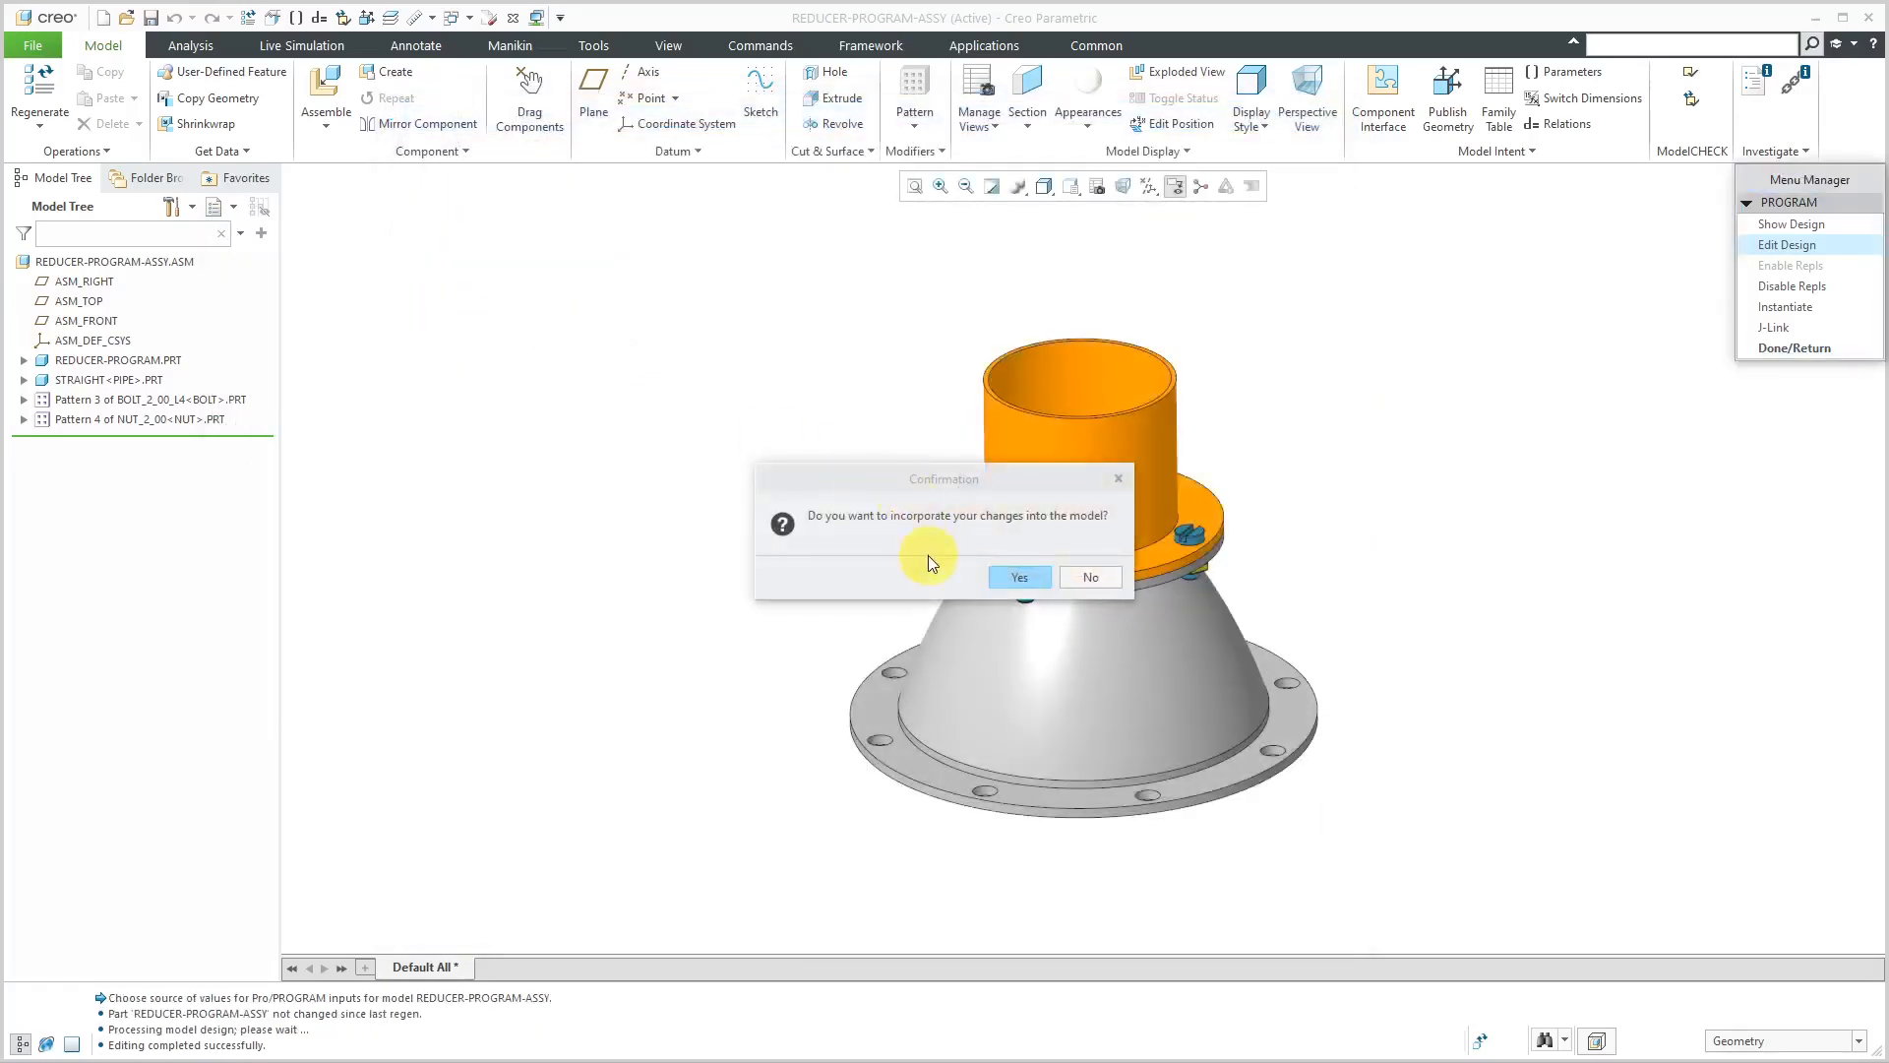
left_click(1018, 585)
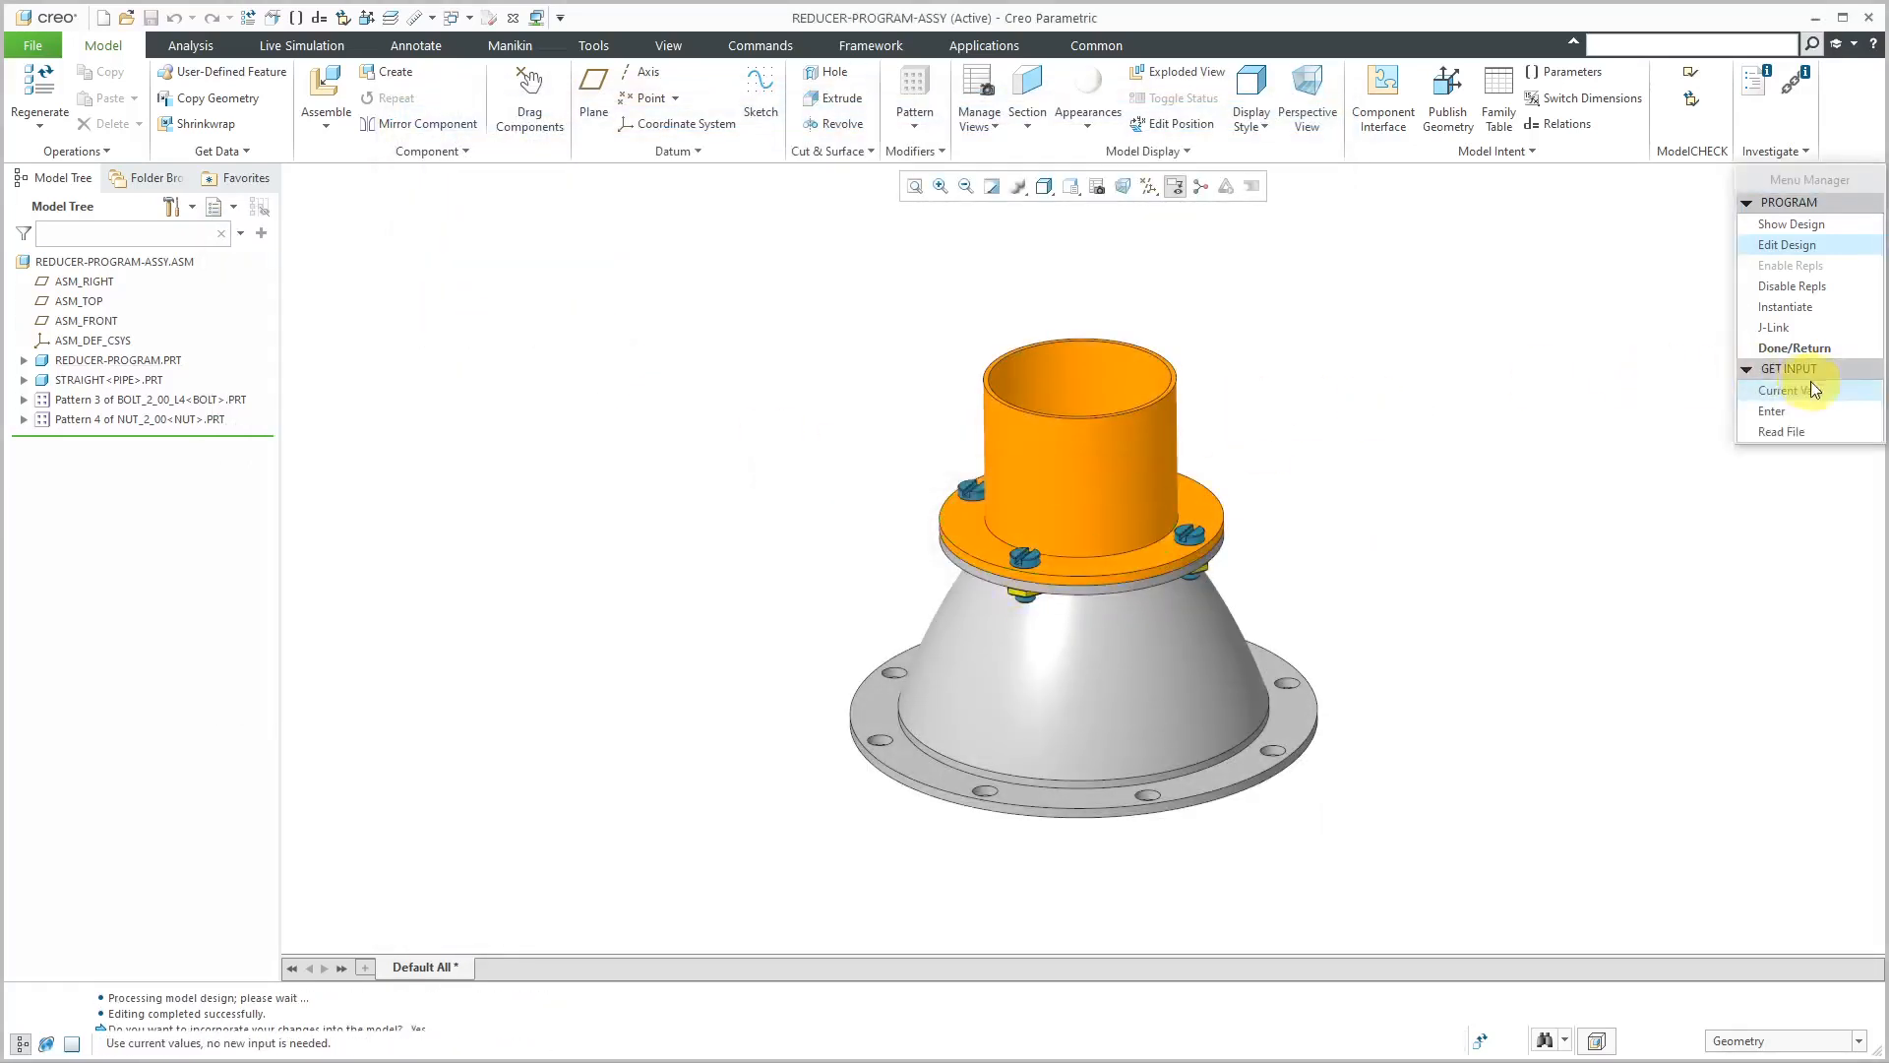
left_click(1789, 391)
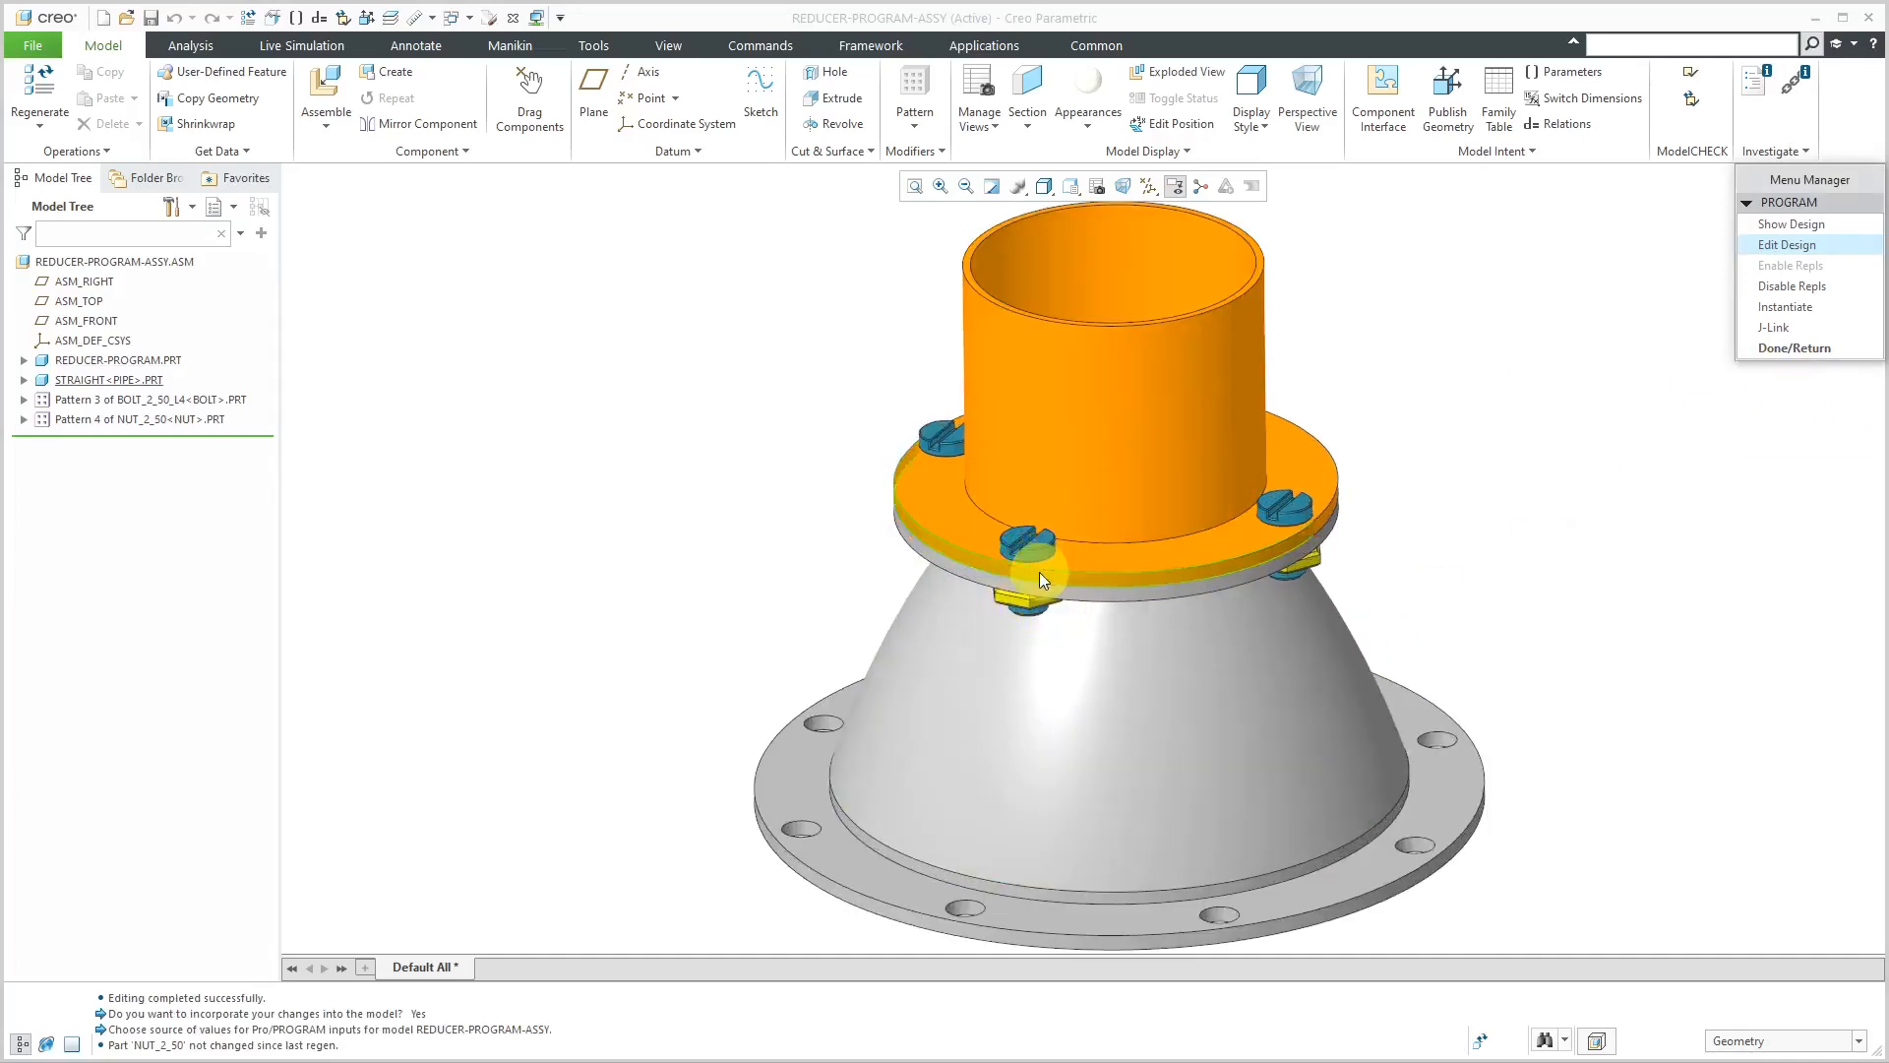
scroll(1039, 571, "down", 3)
left_click(1786, 351)
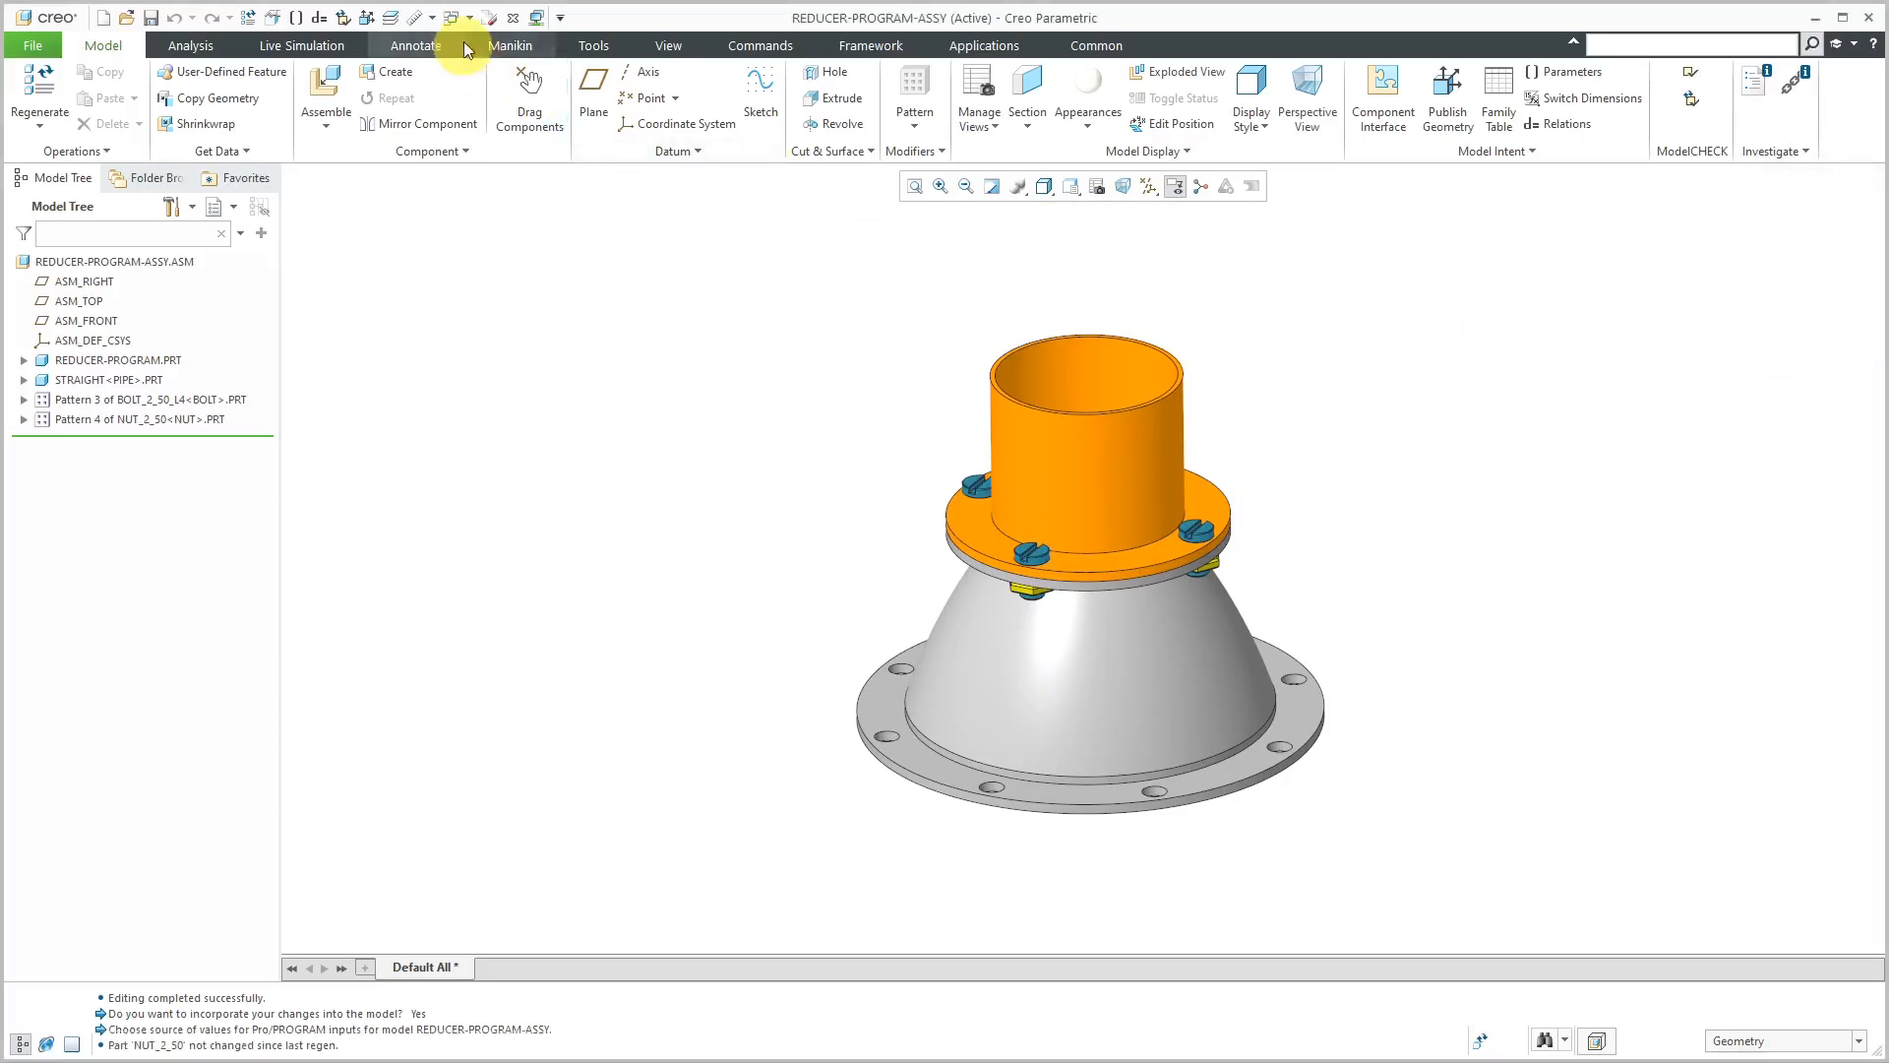
Return to PROGRAM.ASM and show all hidden bolts and nuts on the plate flange.
left_click(513, 18)
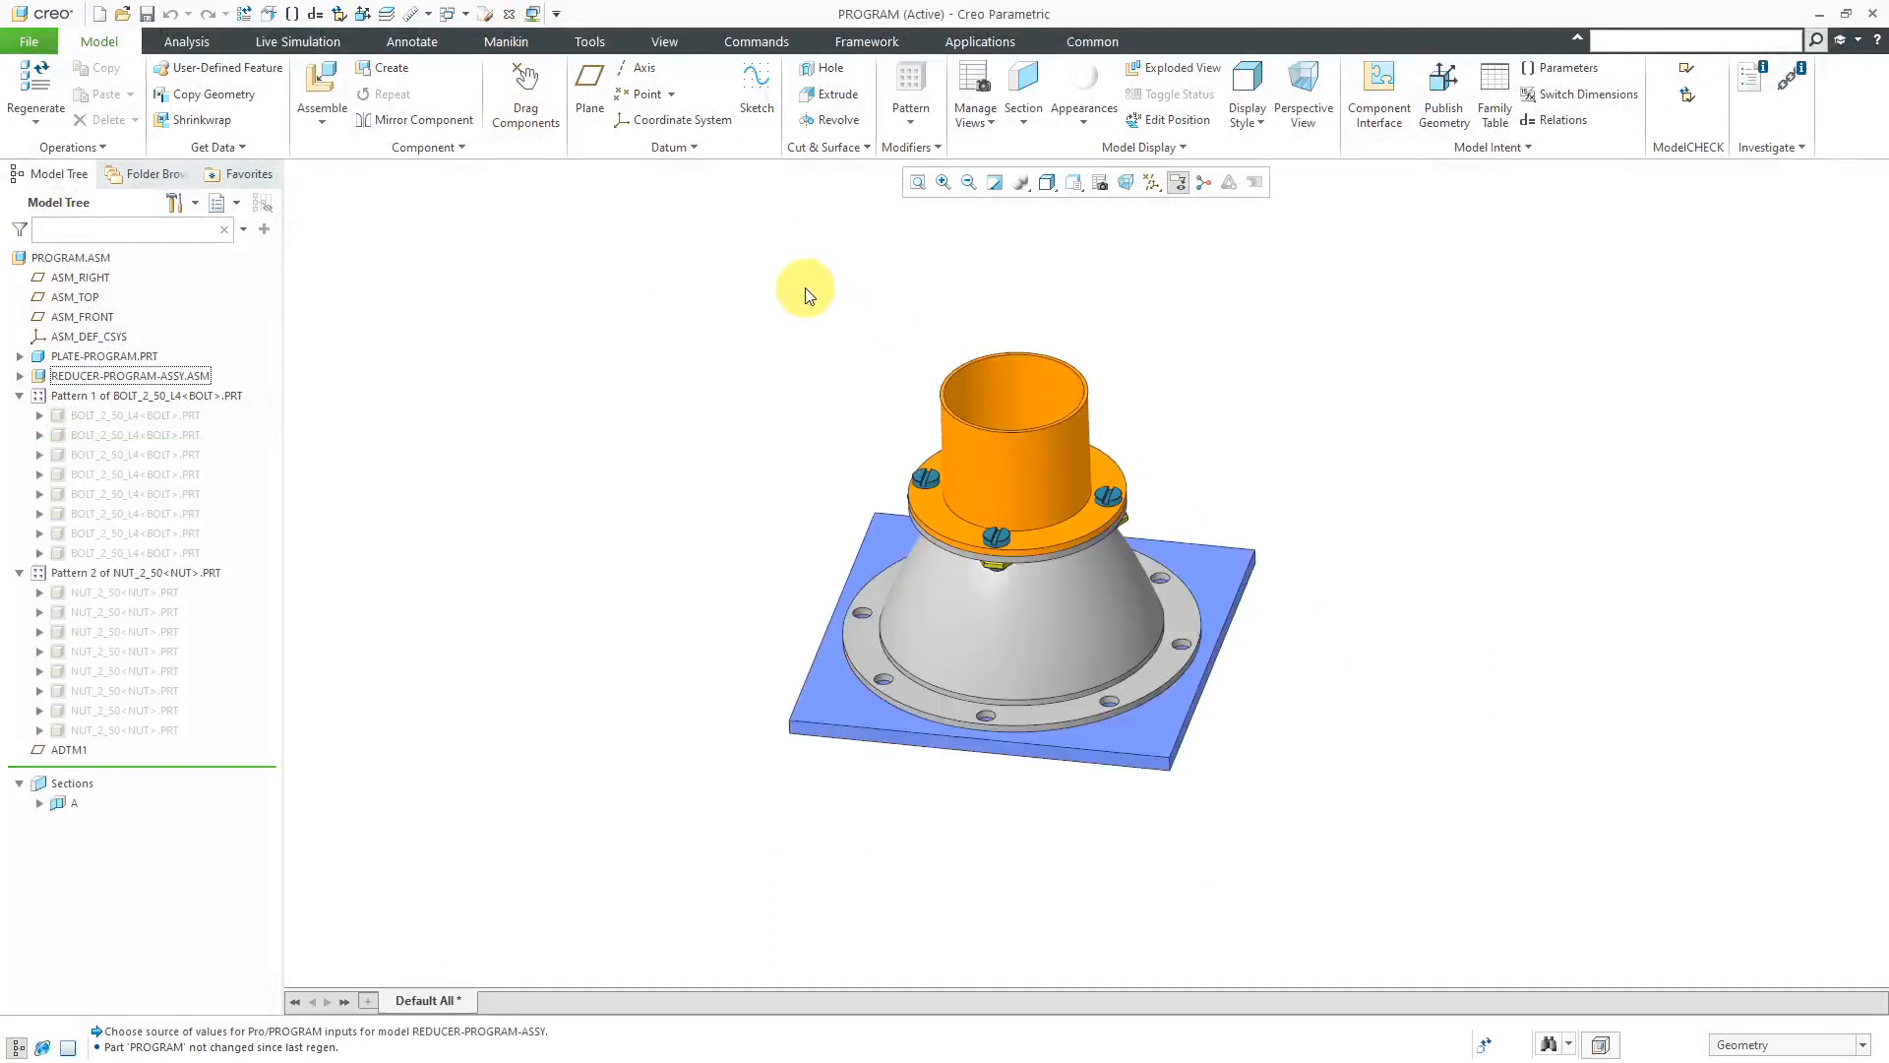
left_click(661, 41)
left_click(105, 94)
left_click(132, 182)
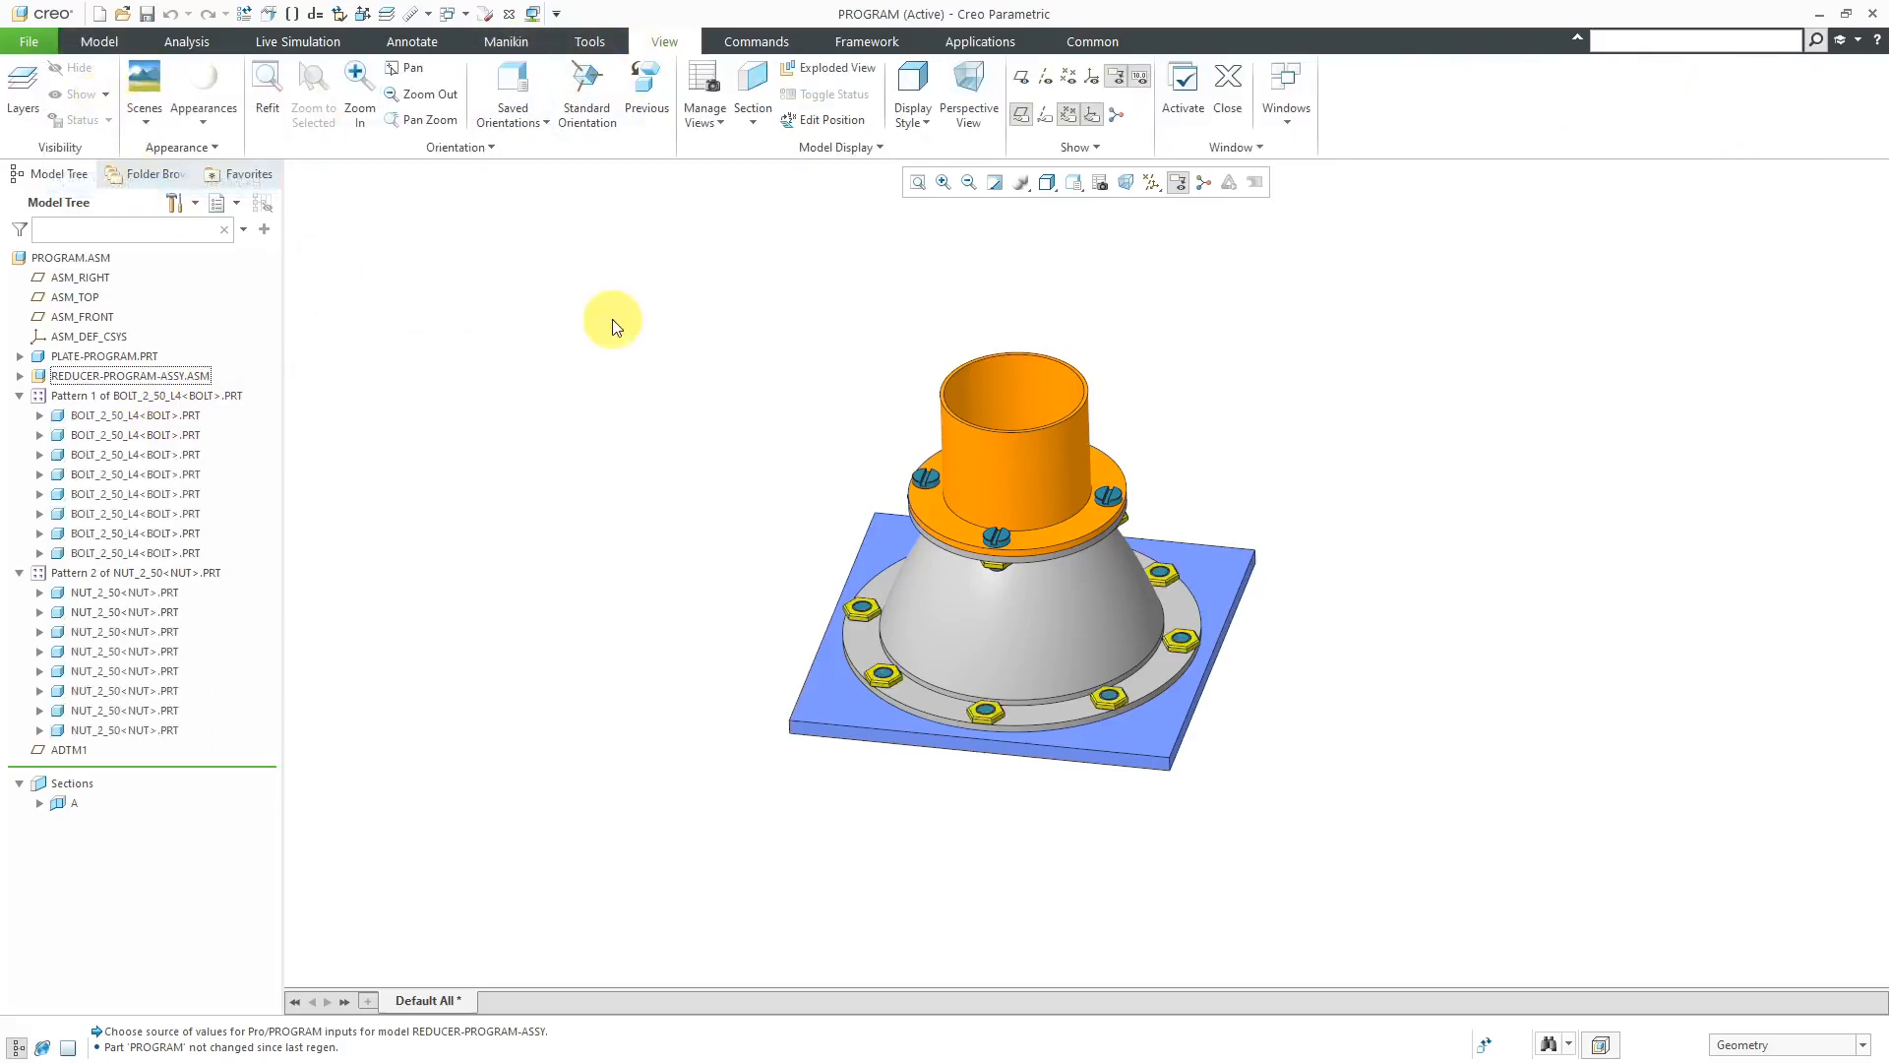
scroll(1018, 548, "up", 3)
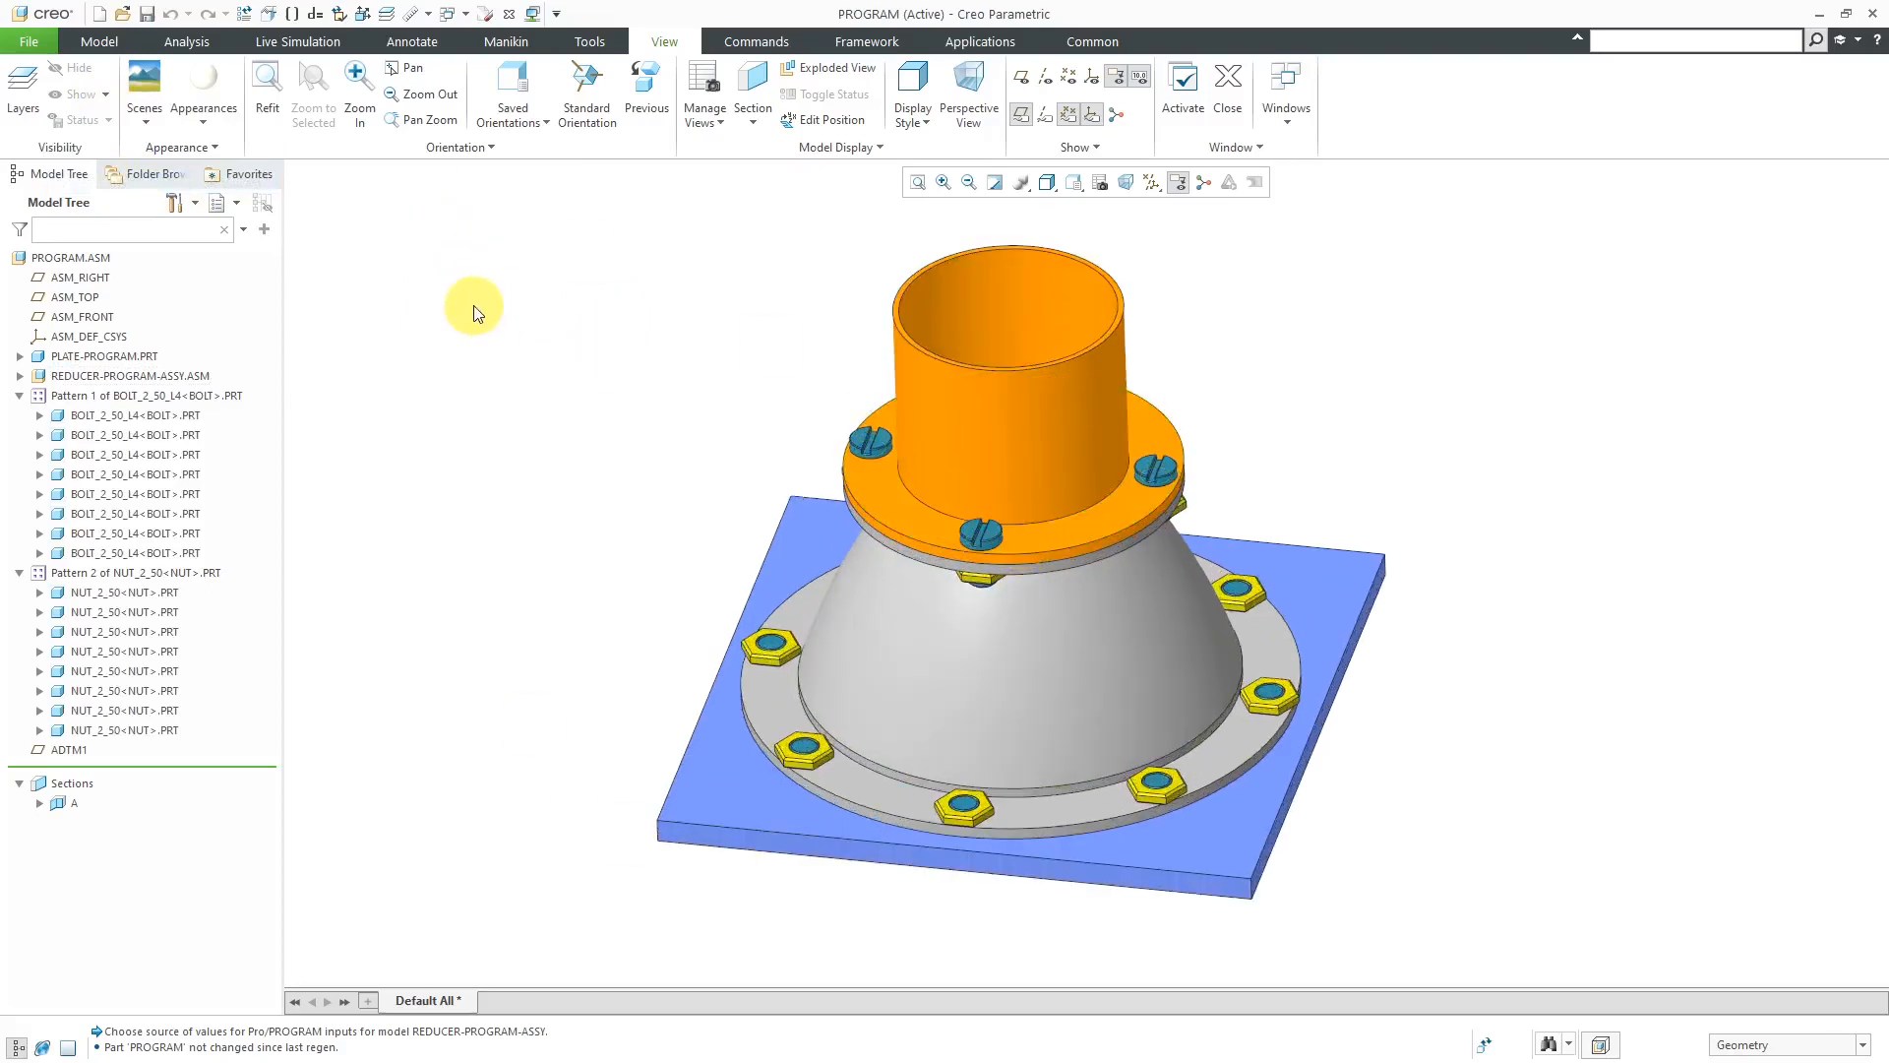
Start regenerating the assembly with new values for all program inputs, entering an inlet diameter of 20 and 12 inlet bolts.
left_click(114, 40)
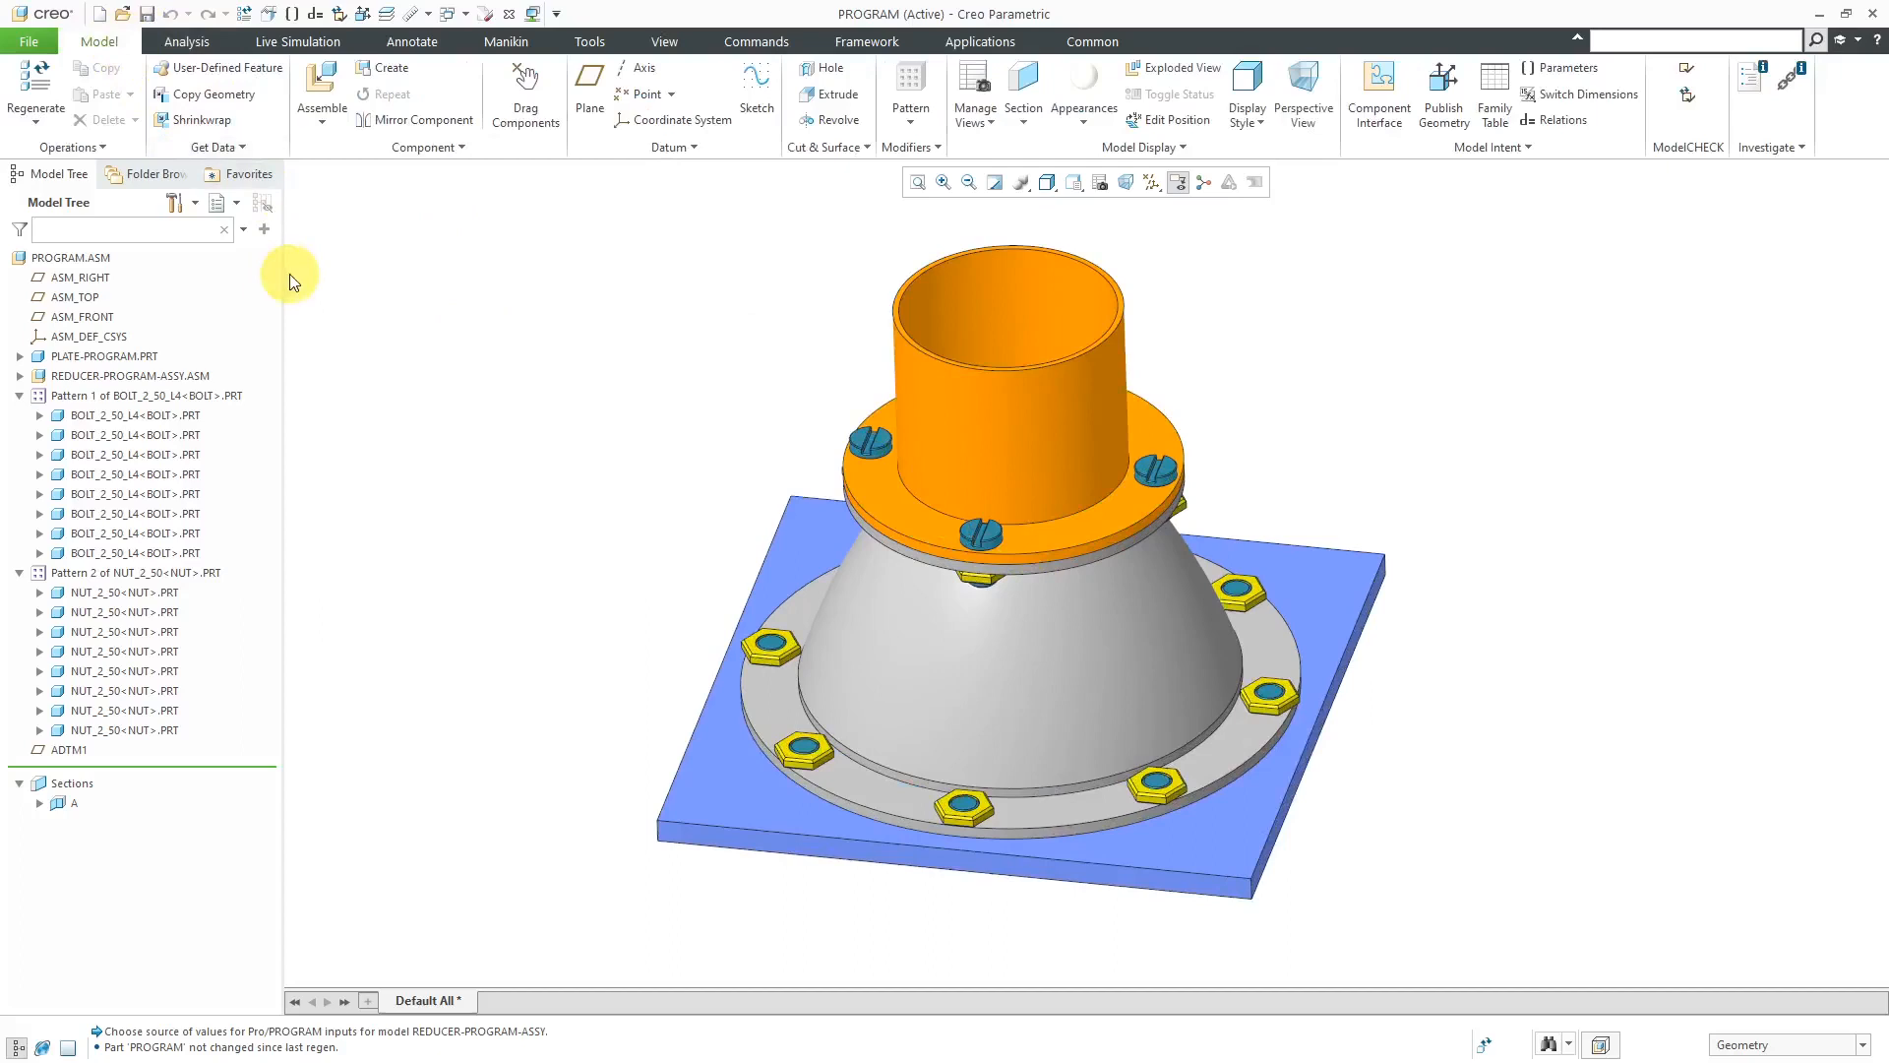
left_click(35, 84)
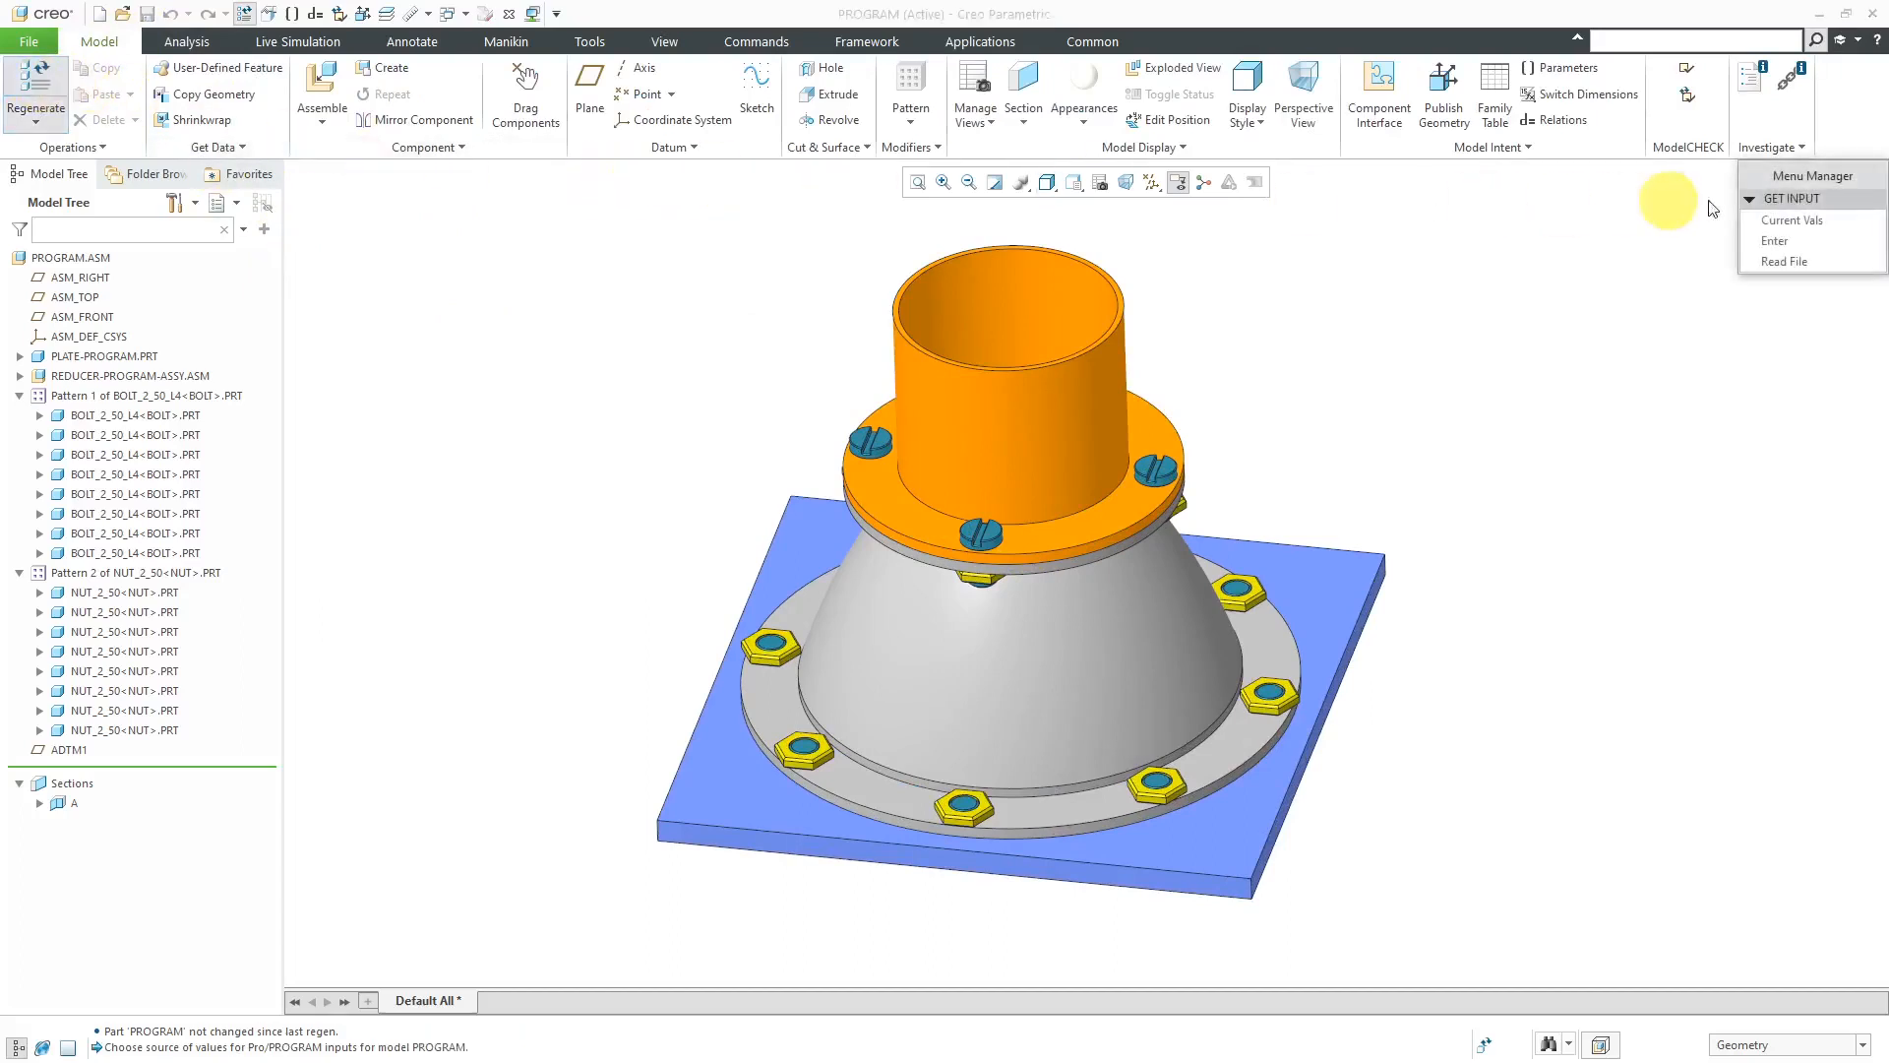
left_click(1785, 242)
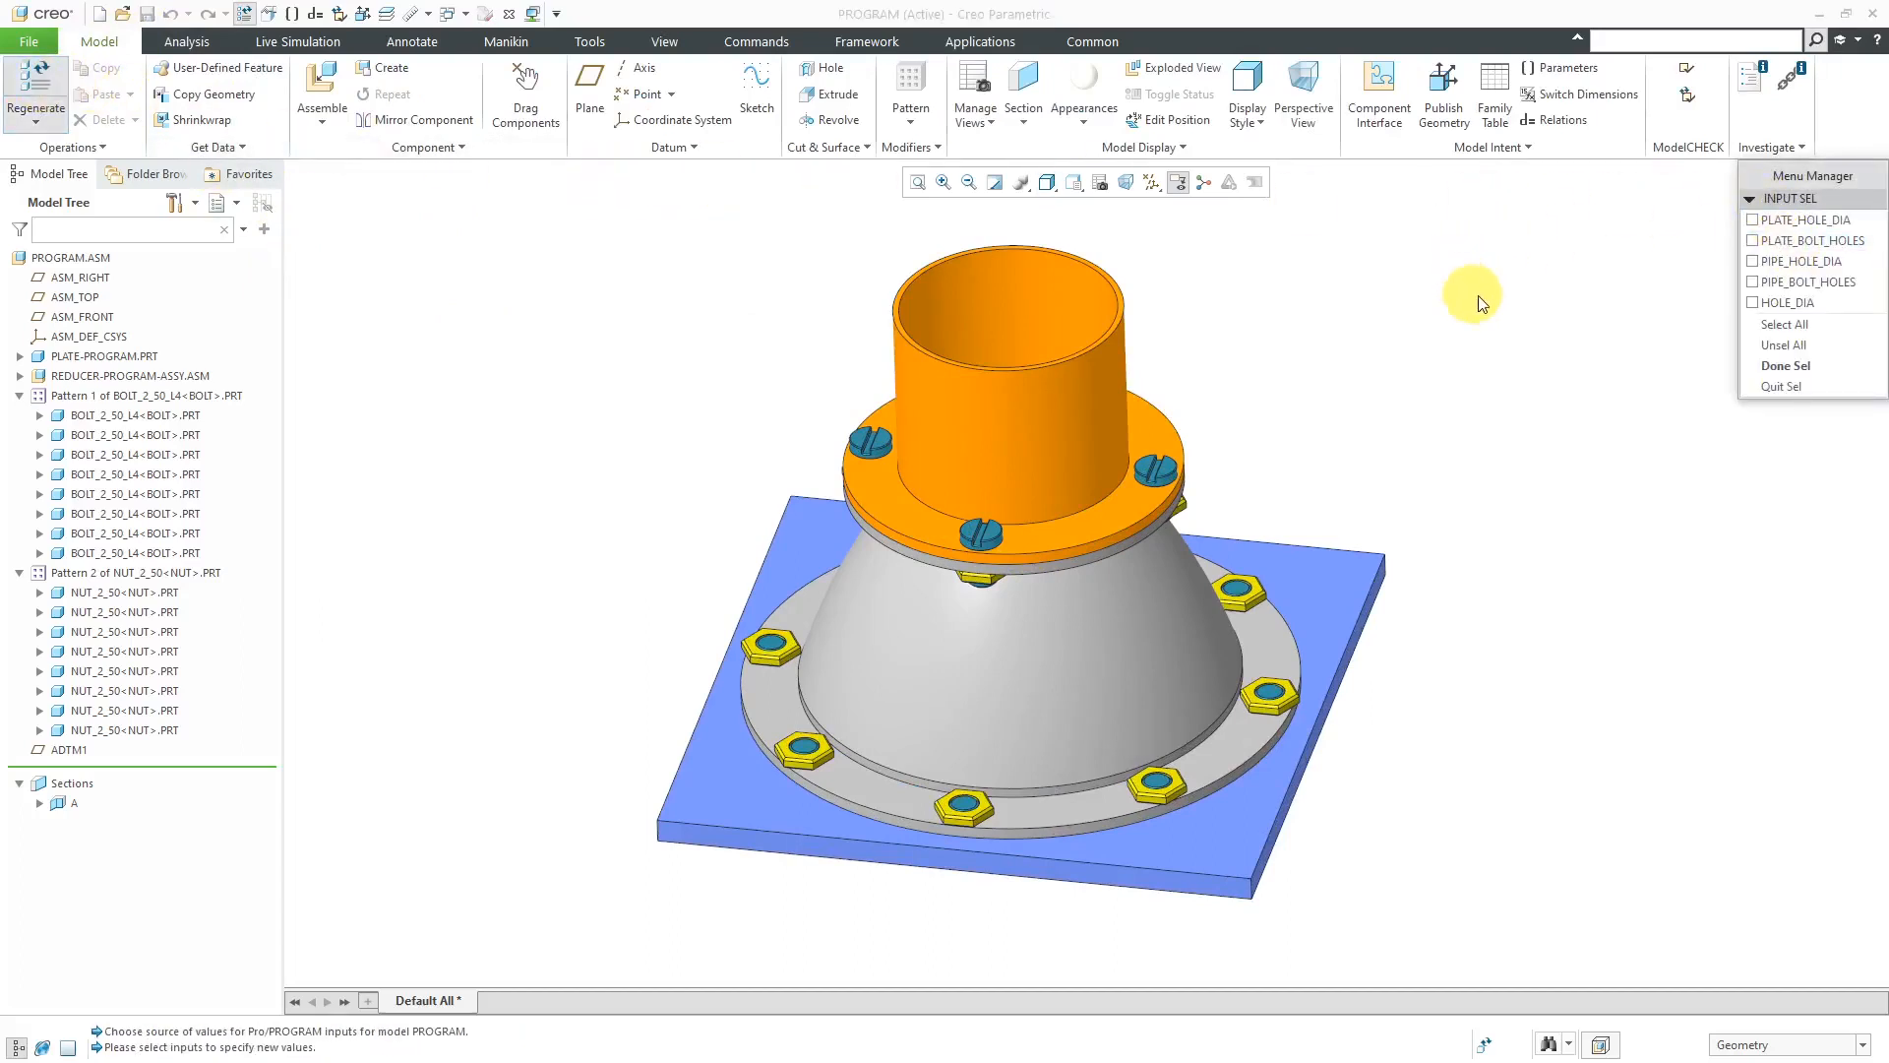
left_click(1780, 325)
left_click(1796, 372)
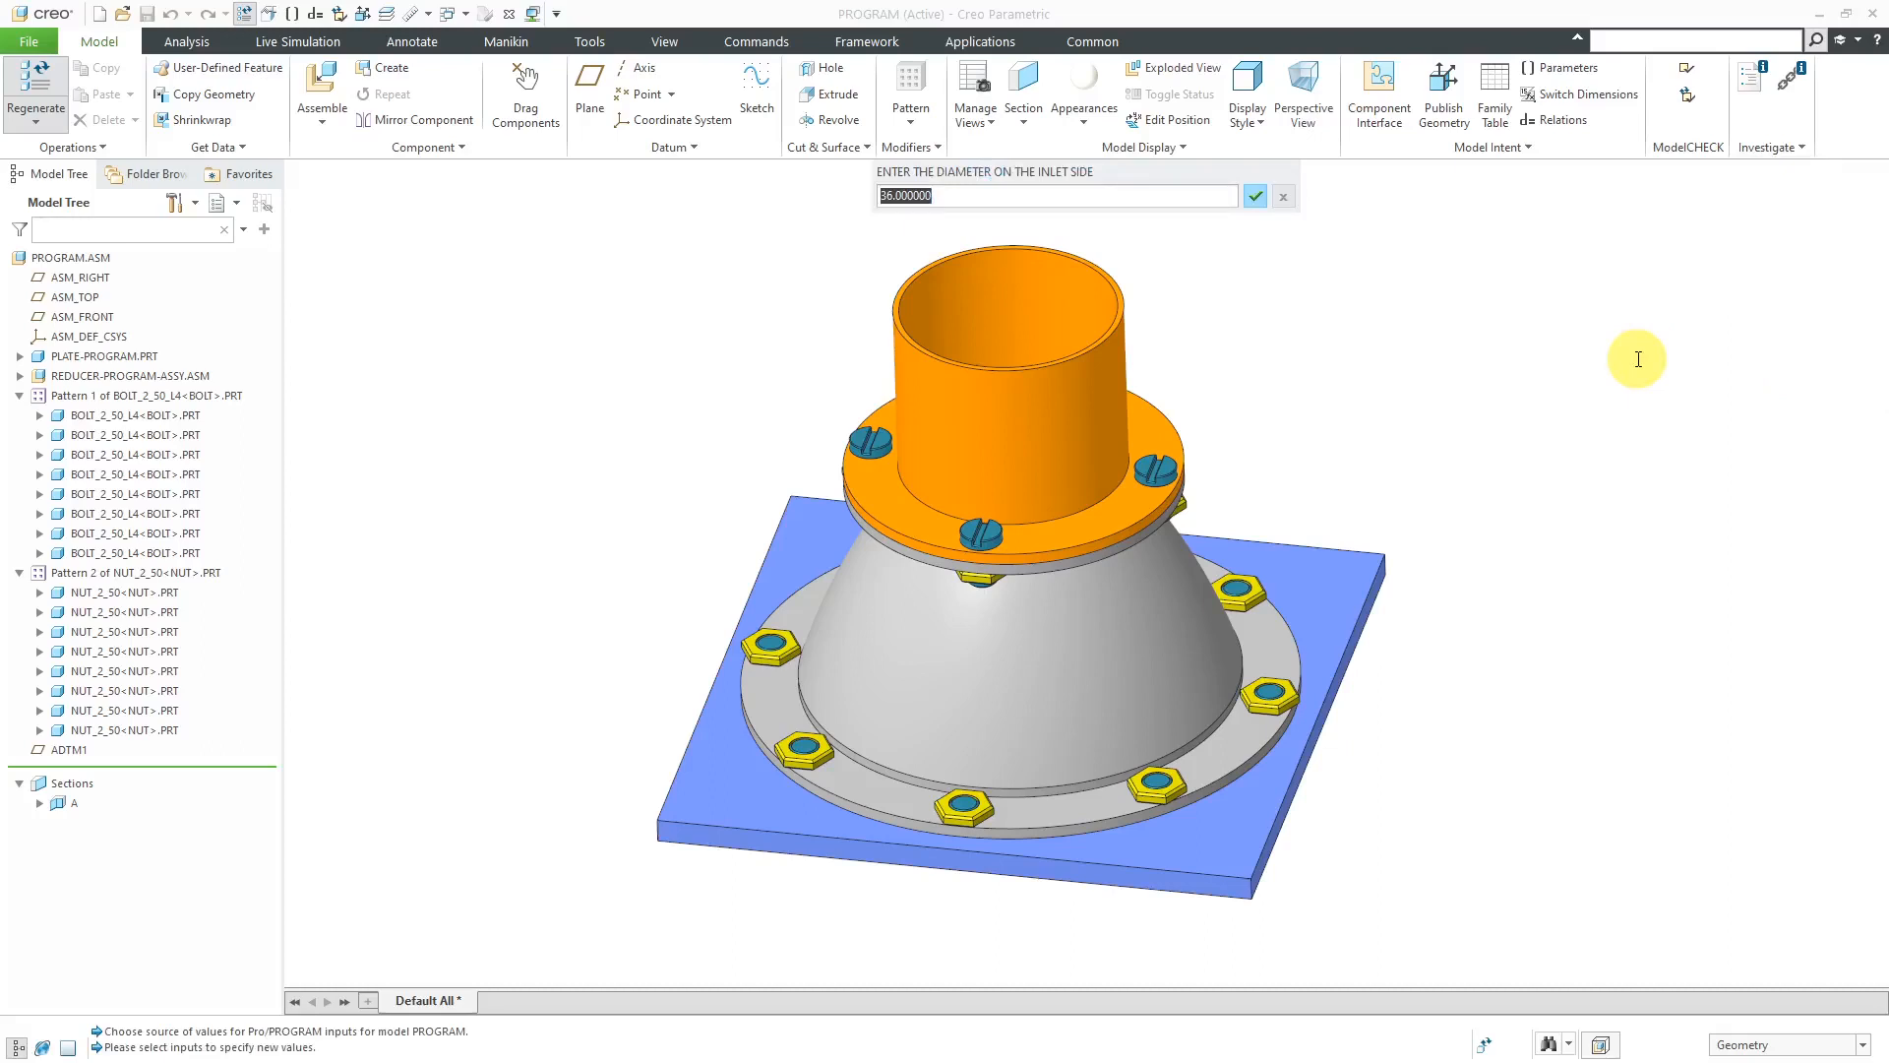
type("20")
key("Return")
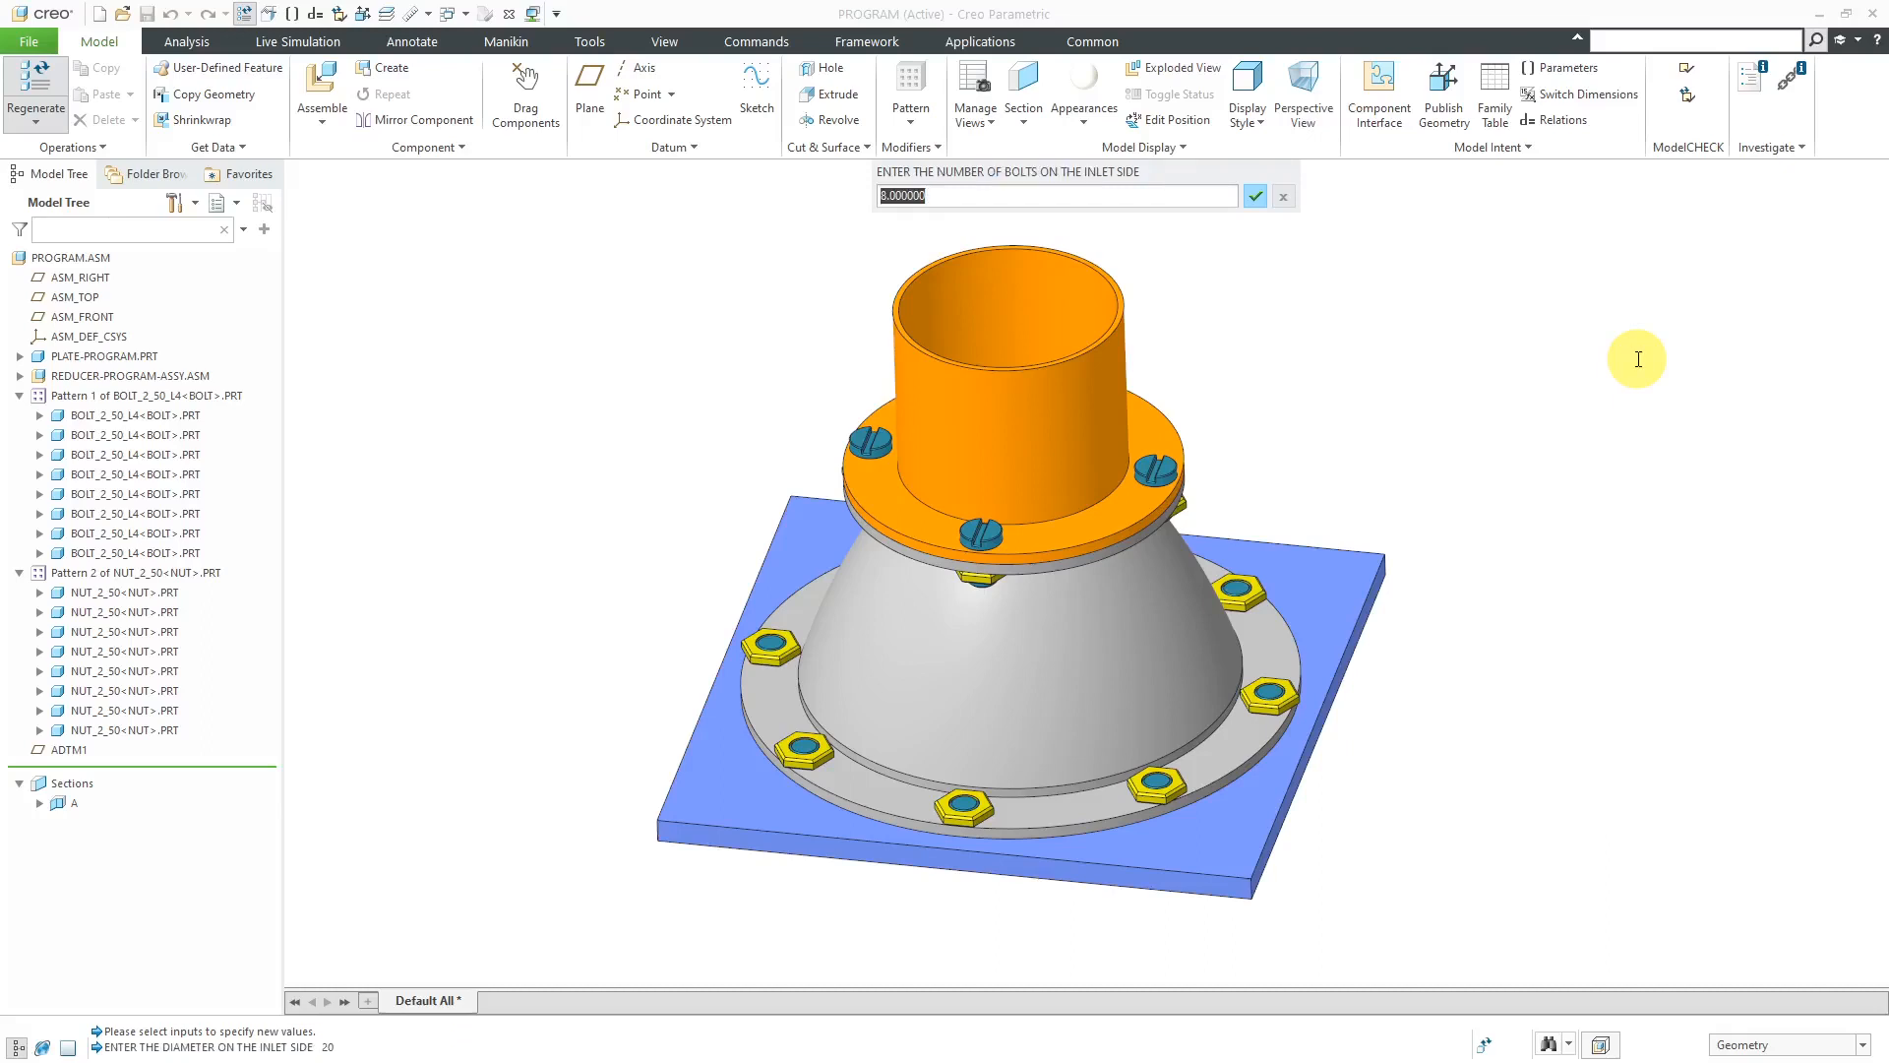
type("12")
key("Return")
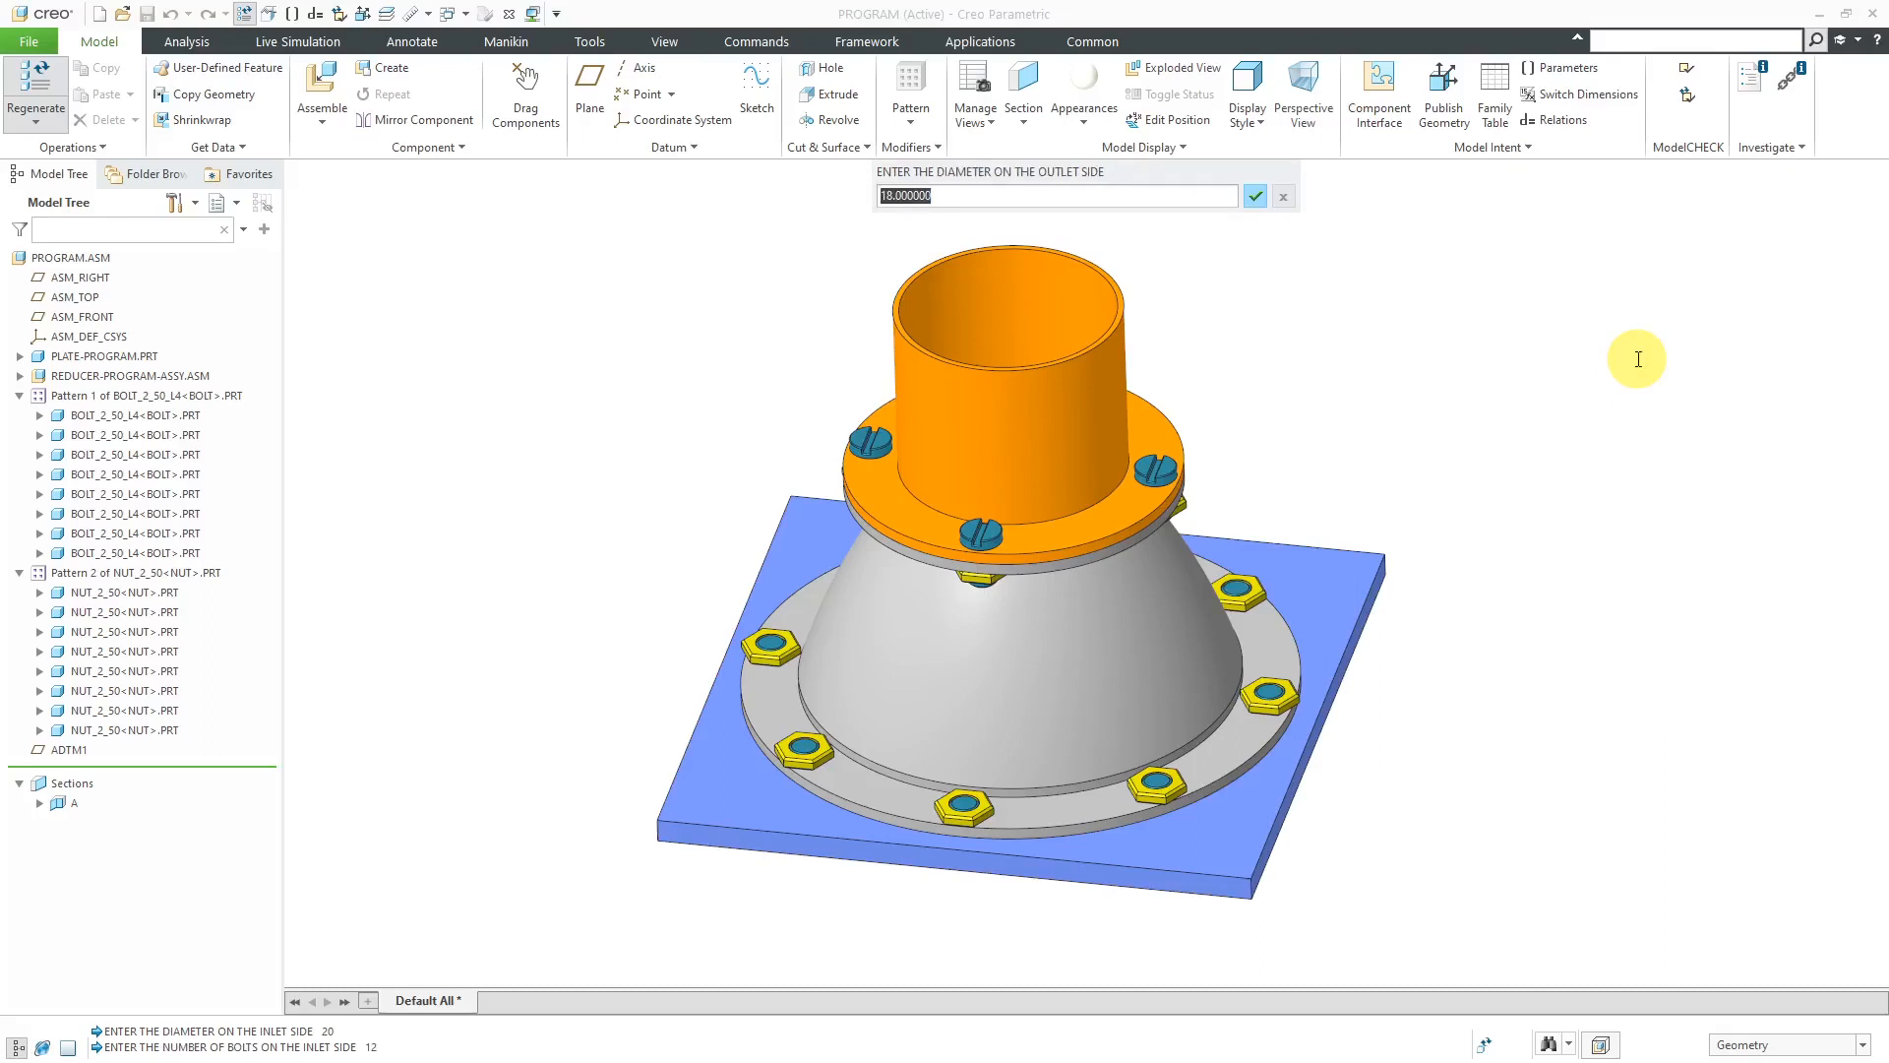
Enter an outlet diameter of 10, 8 bolts on the outlet side and a hole diameter of 1.0.
type("10")
key("Return")
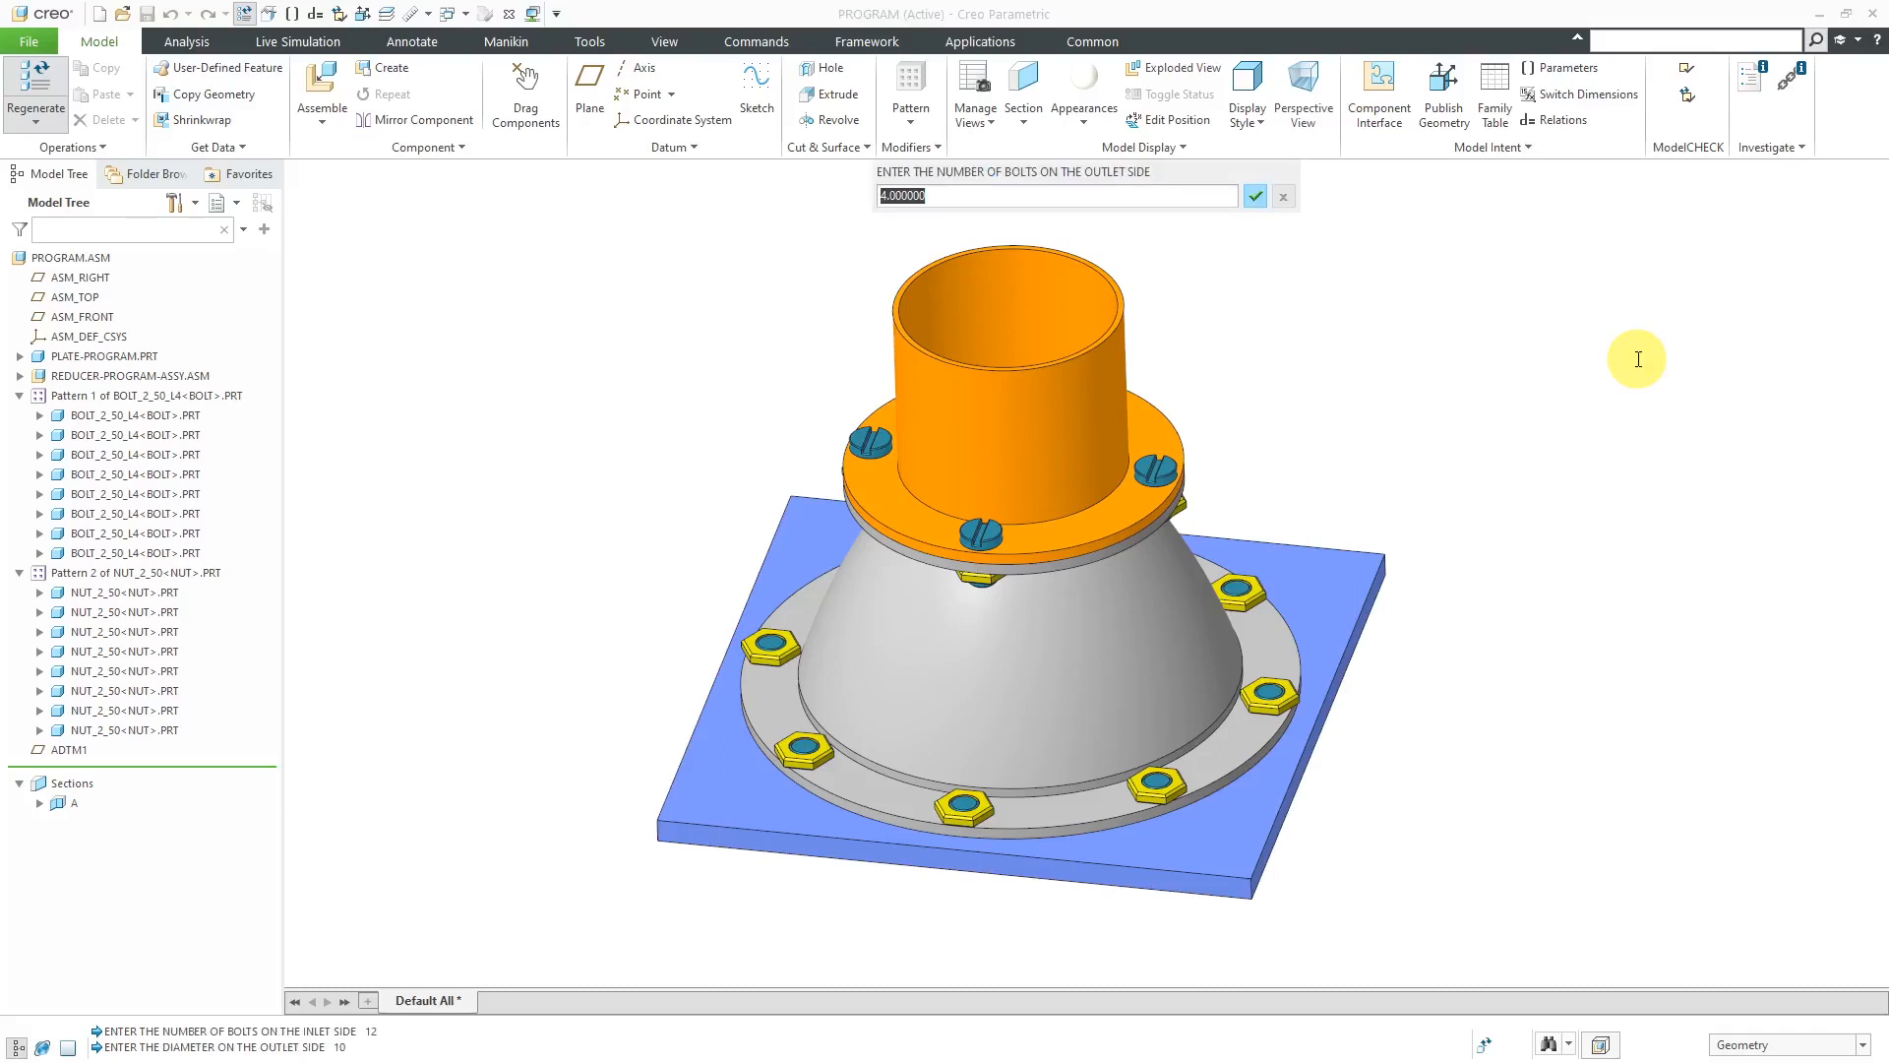
type("8")
key("Return")
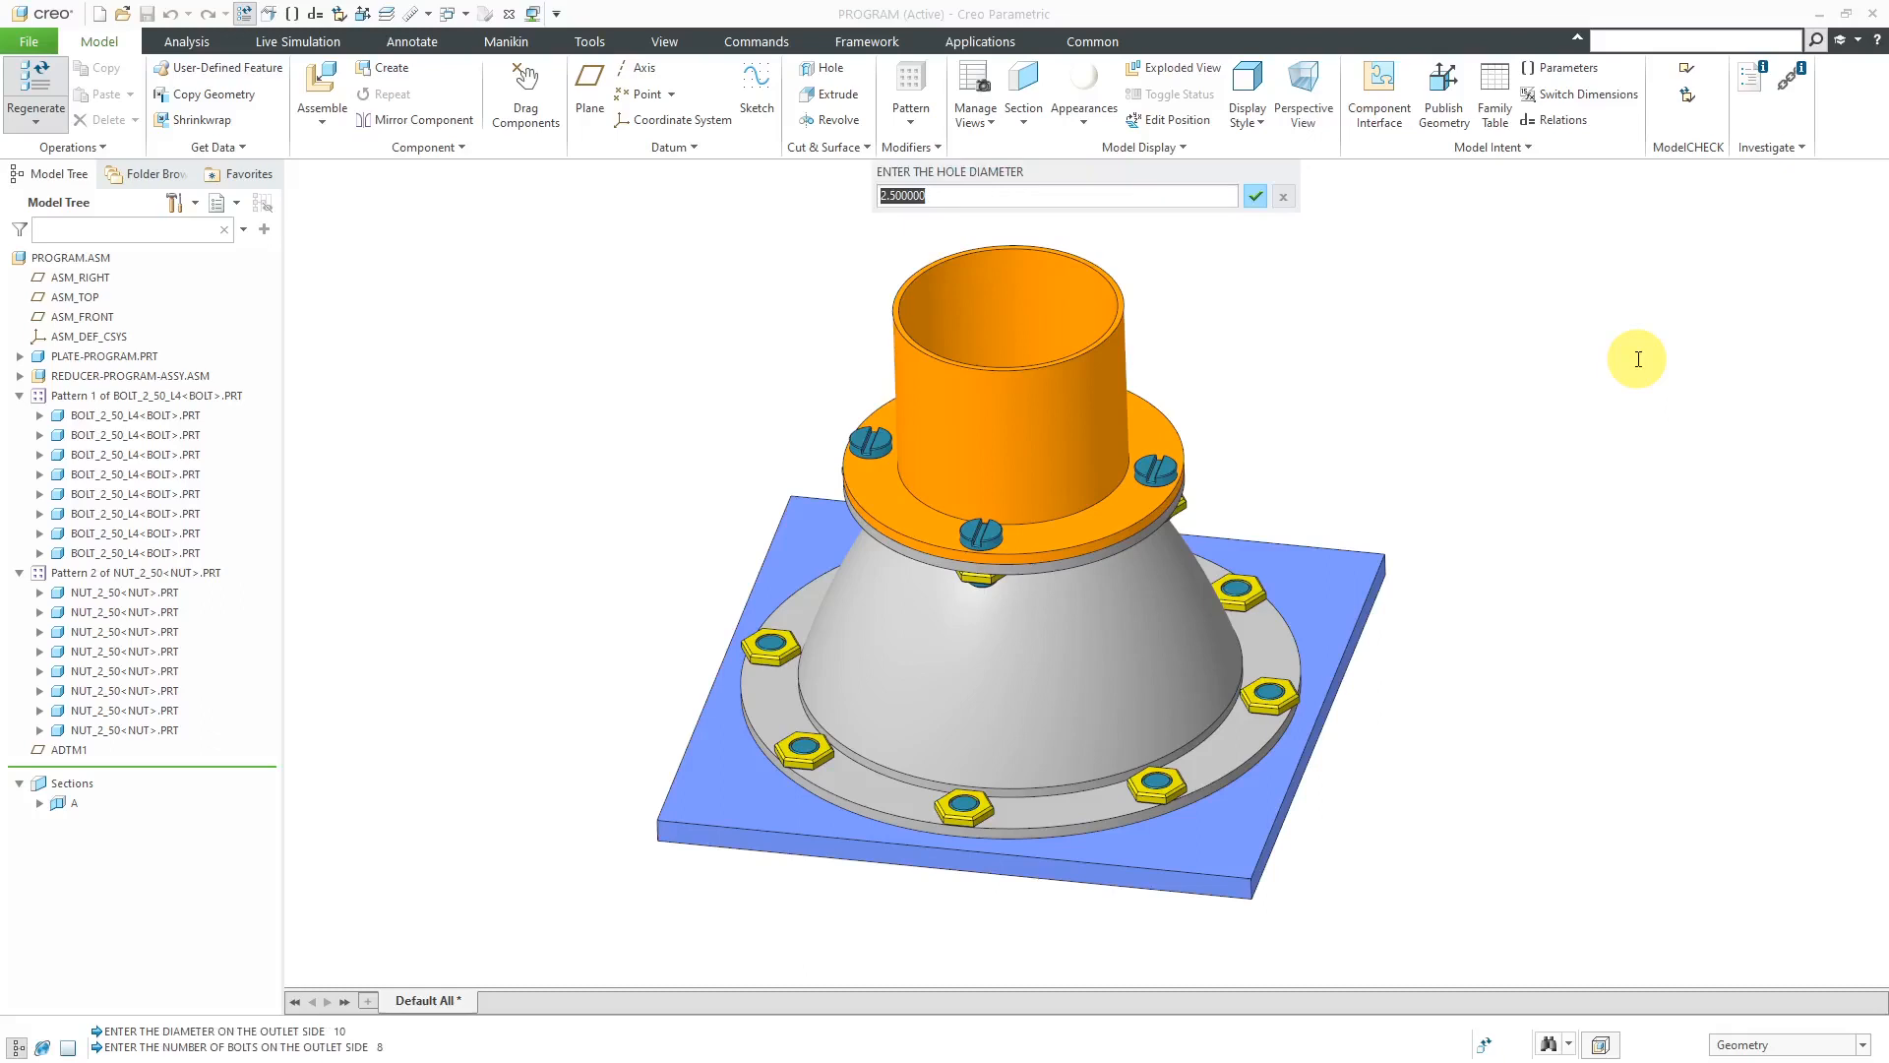
type("1.0")
key("Return")
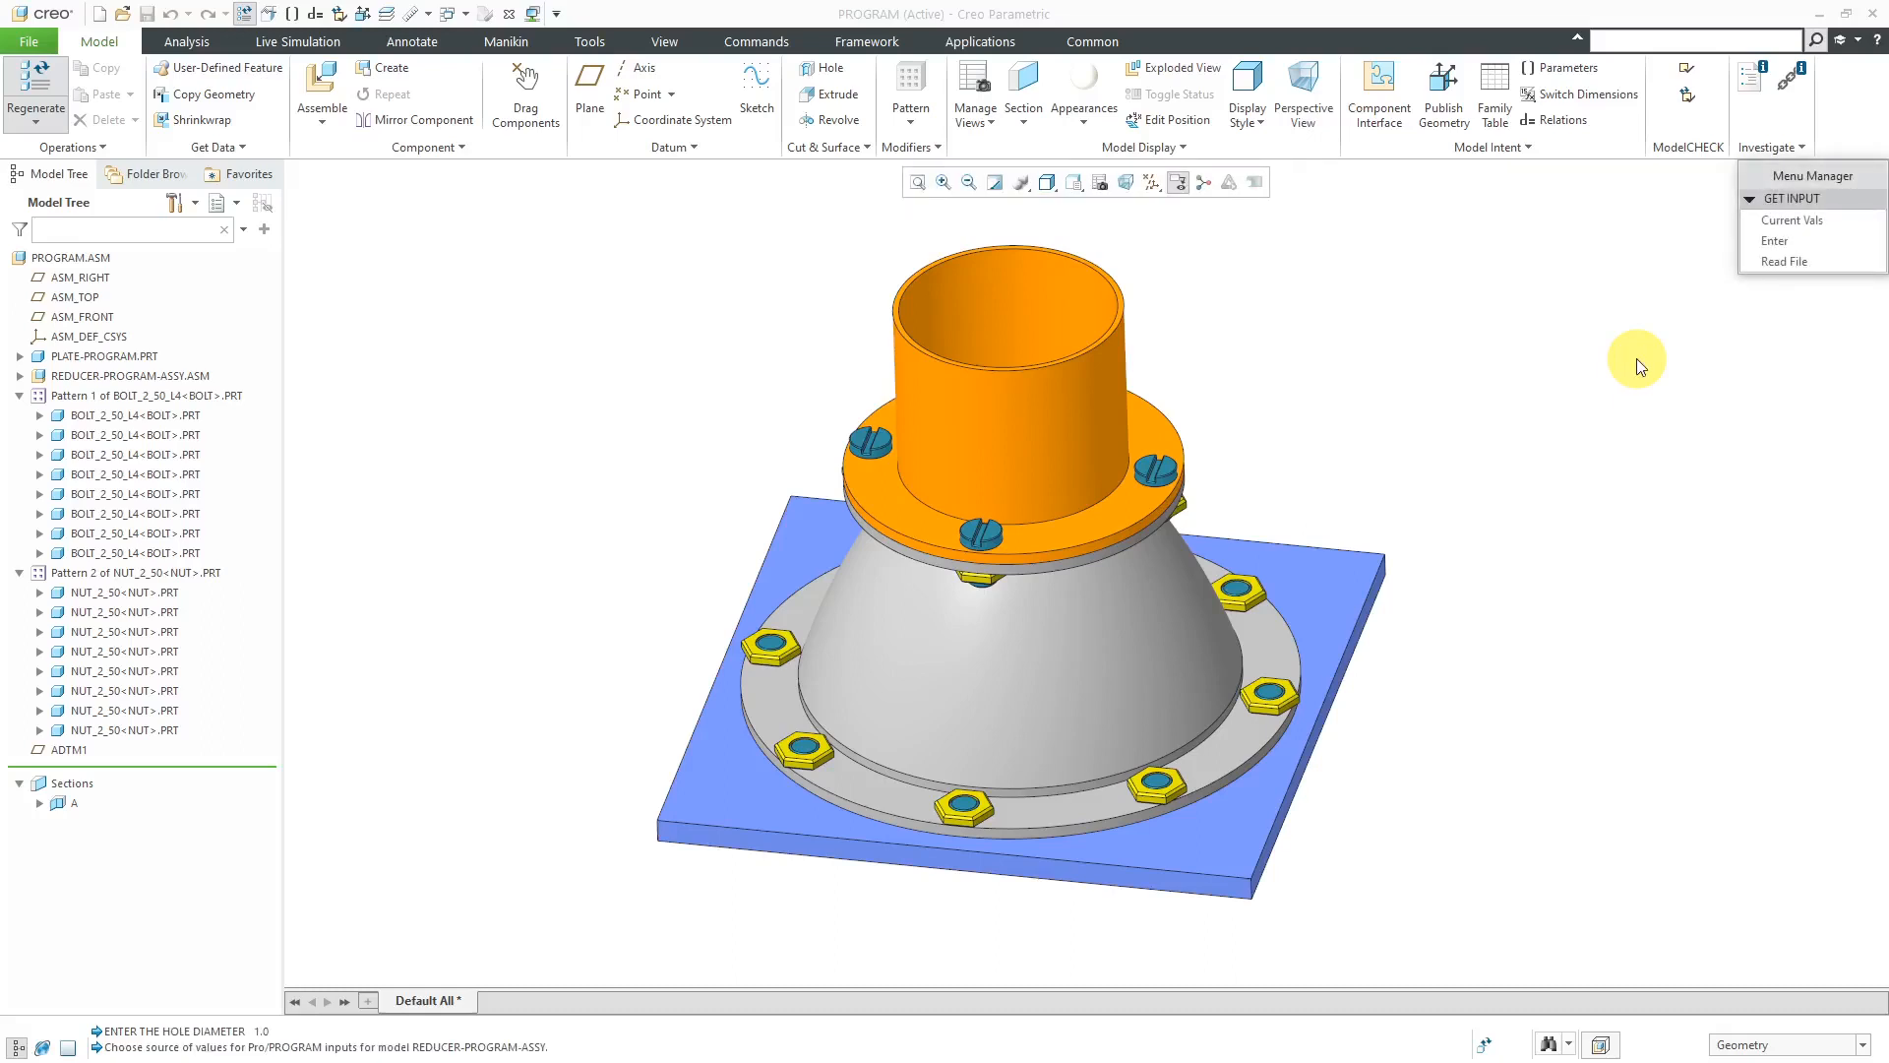
Enter a new reducer height of 30 for the reducer subassembly and complete the regeneration.
left_click(1780, 241)
left_click(1788, 223)
left_click(1802, 301)
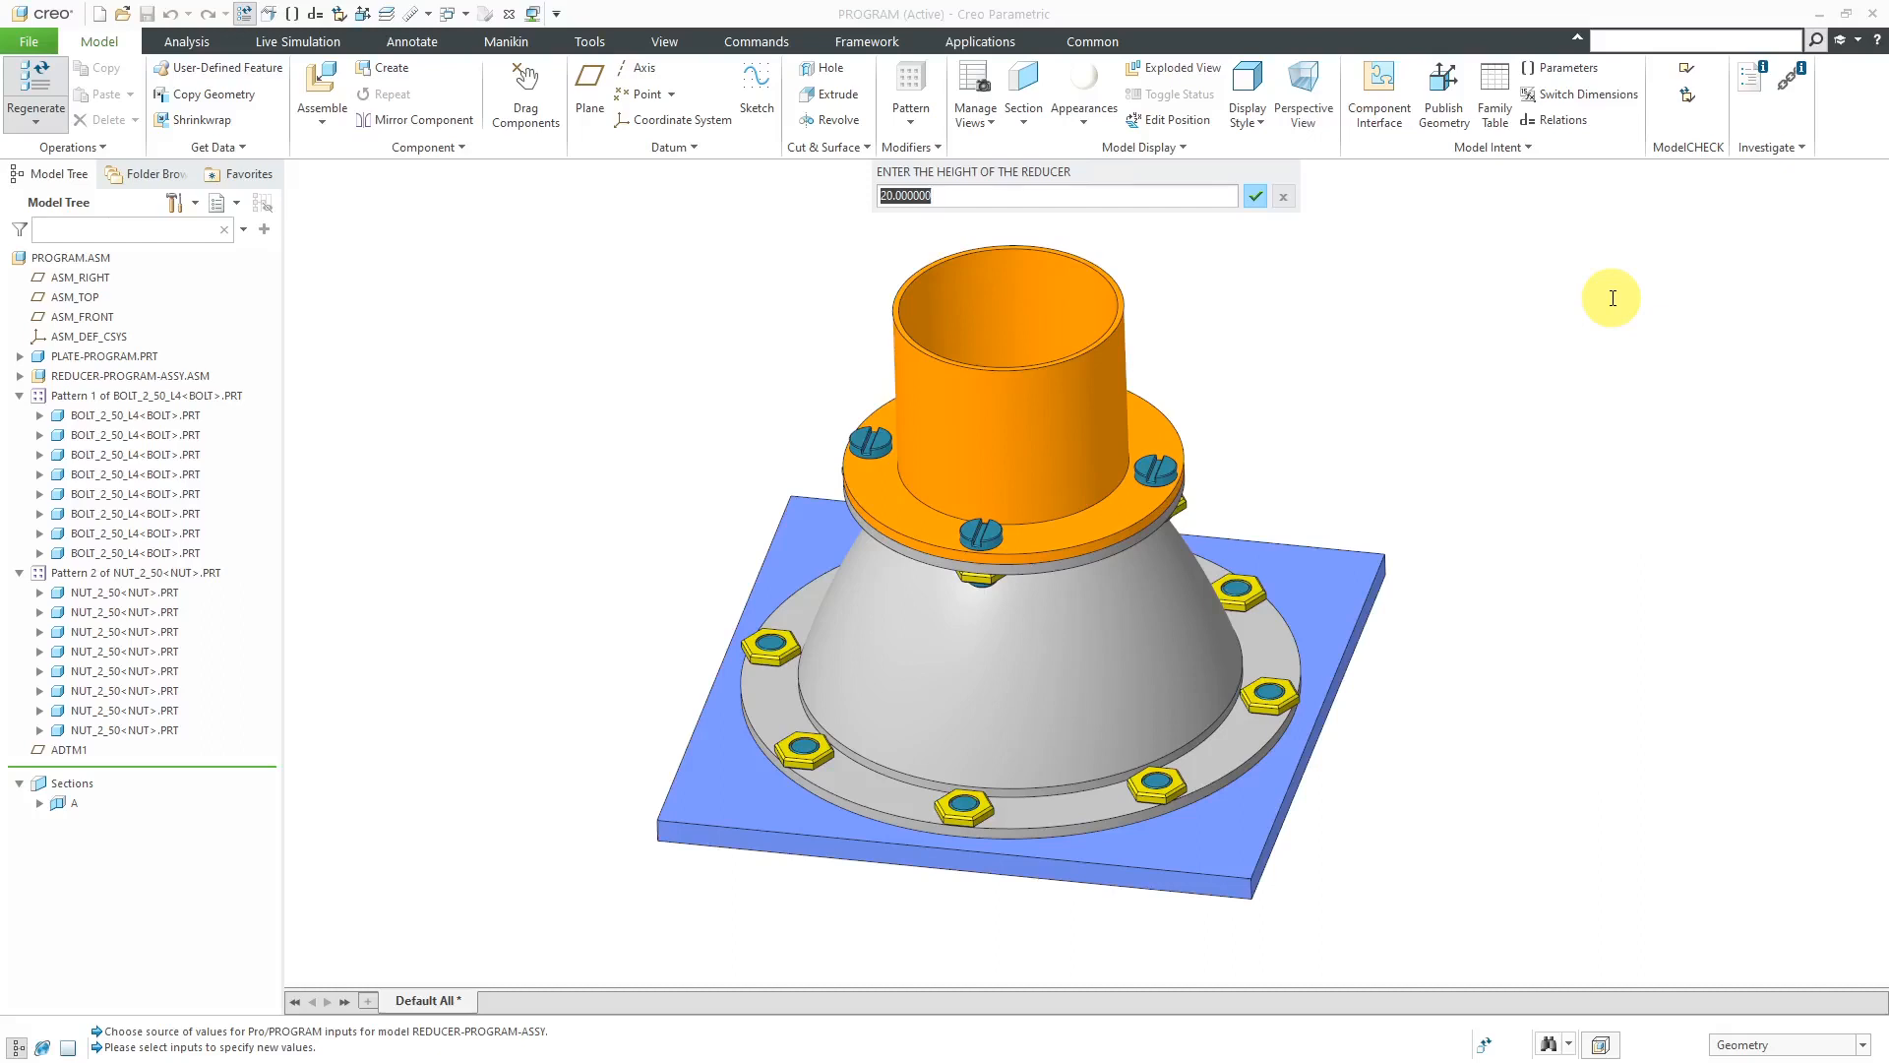
type("30")
key("Return")
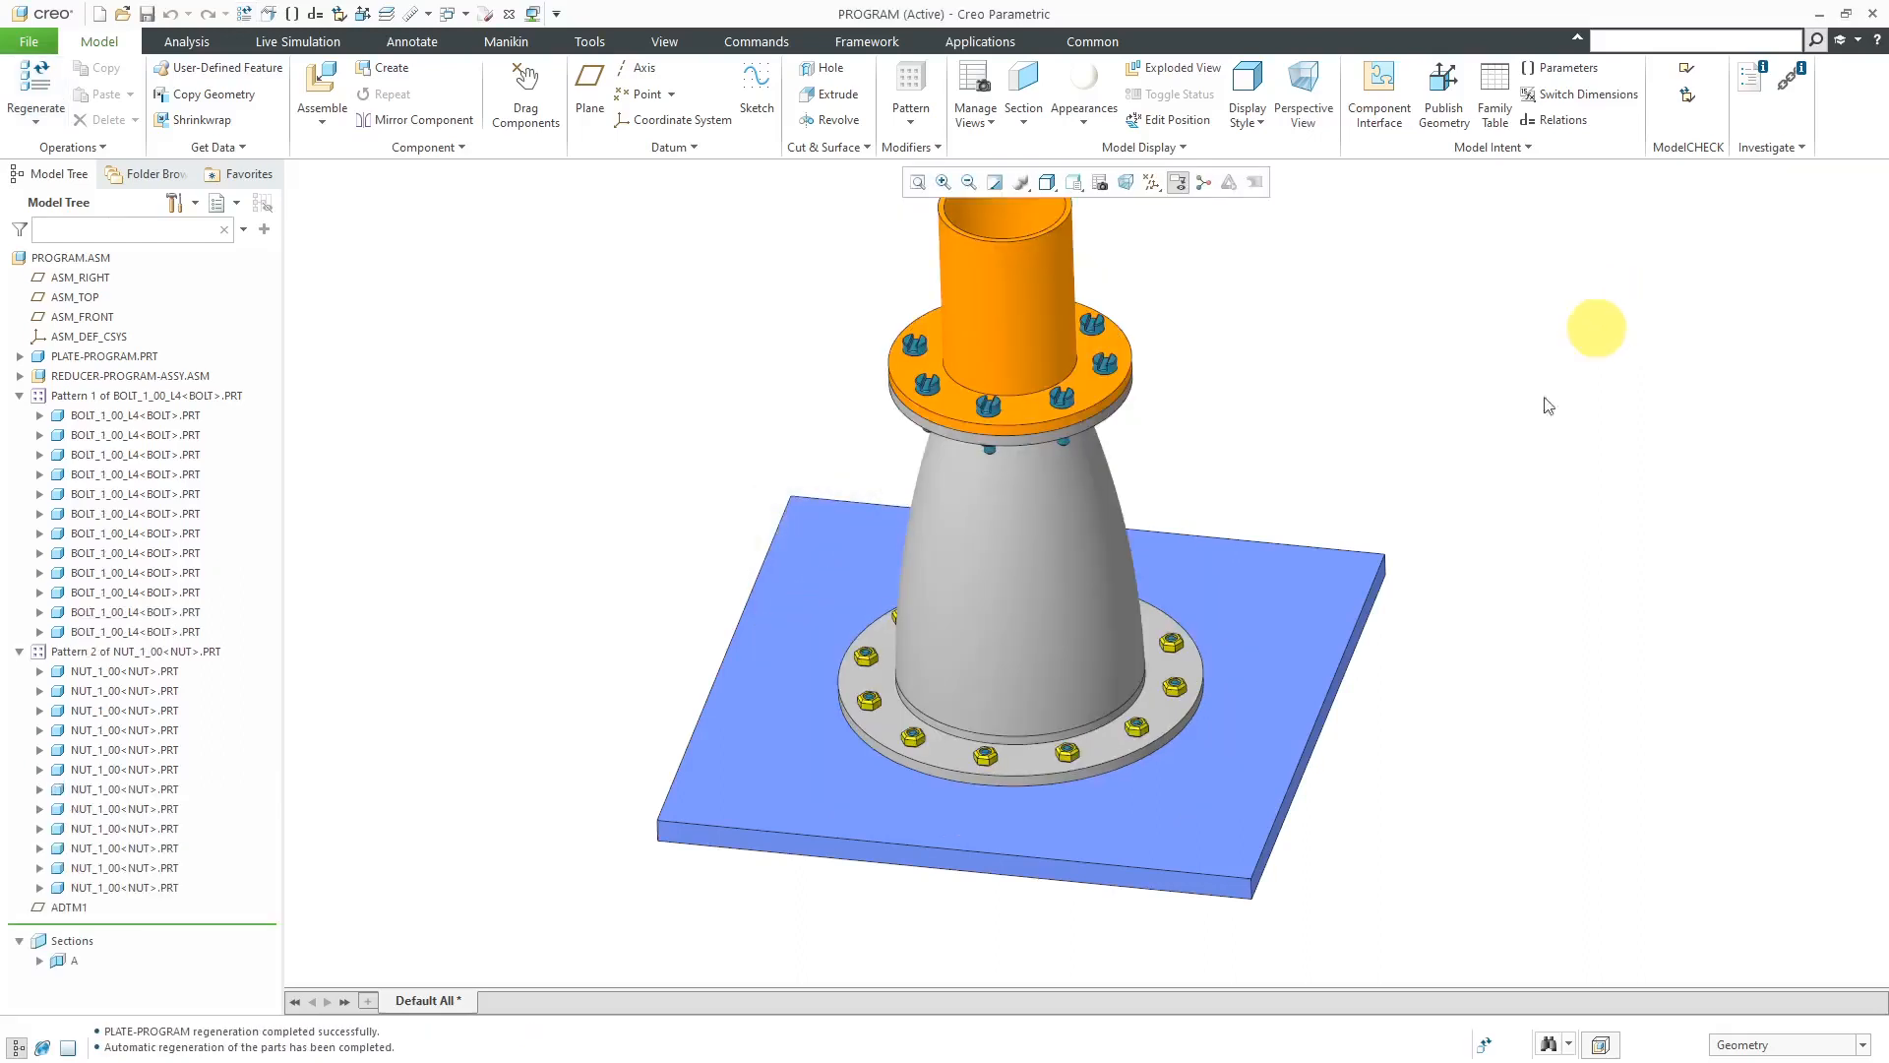
middle_click_drag(1218, 669, 1186, 423)
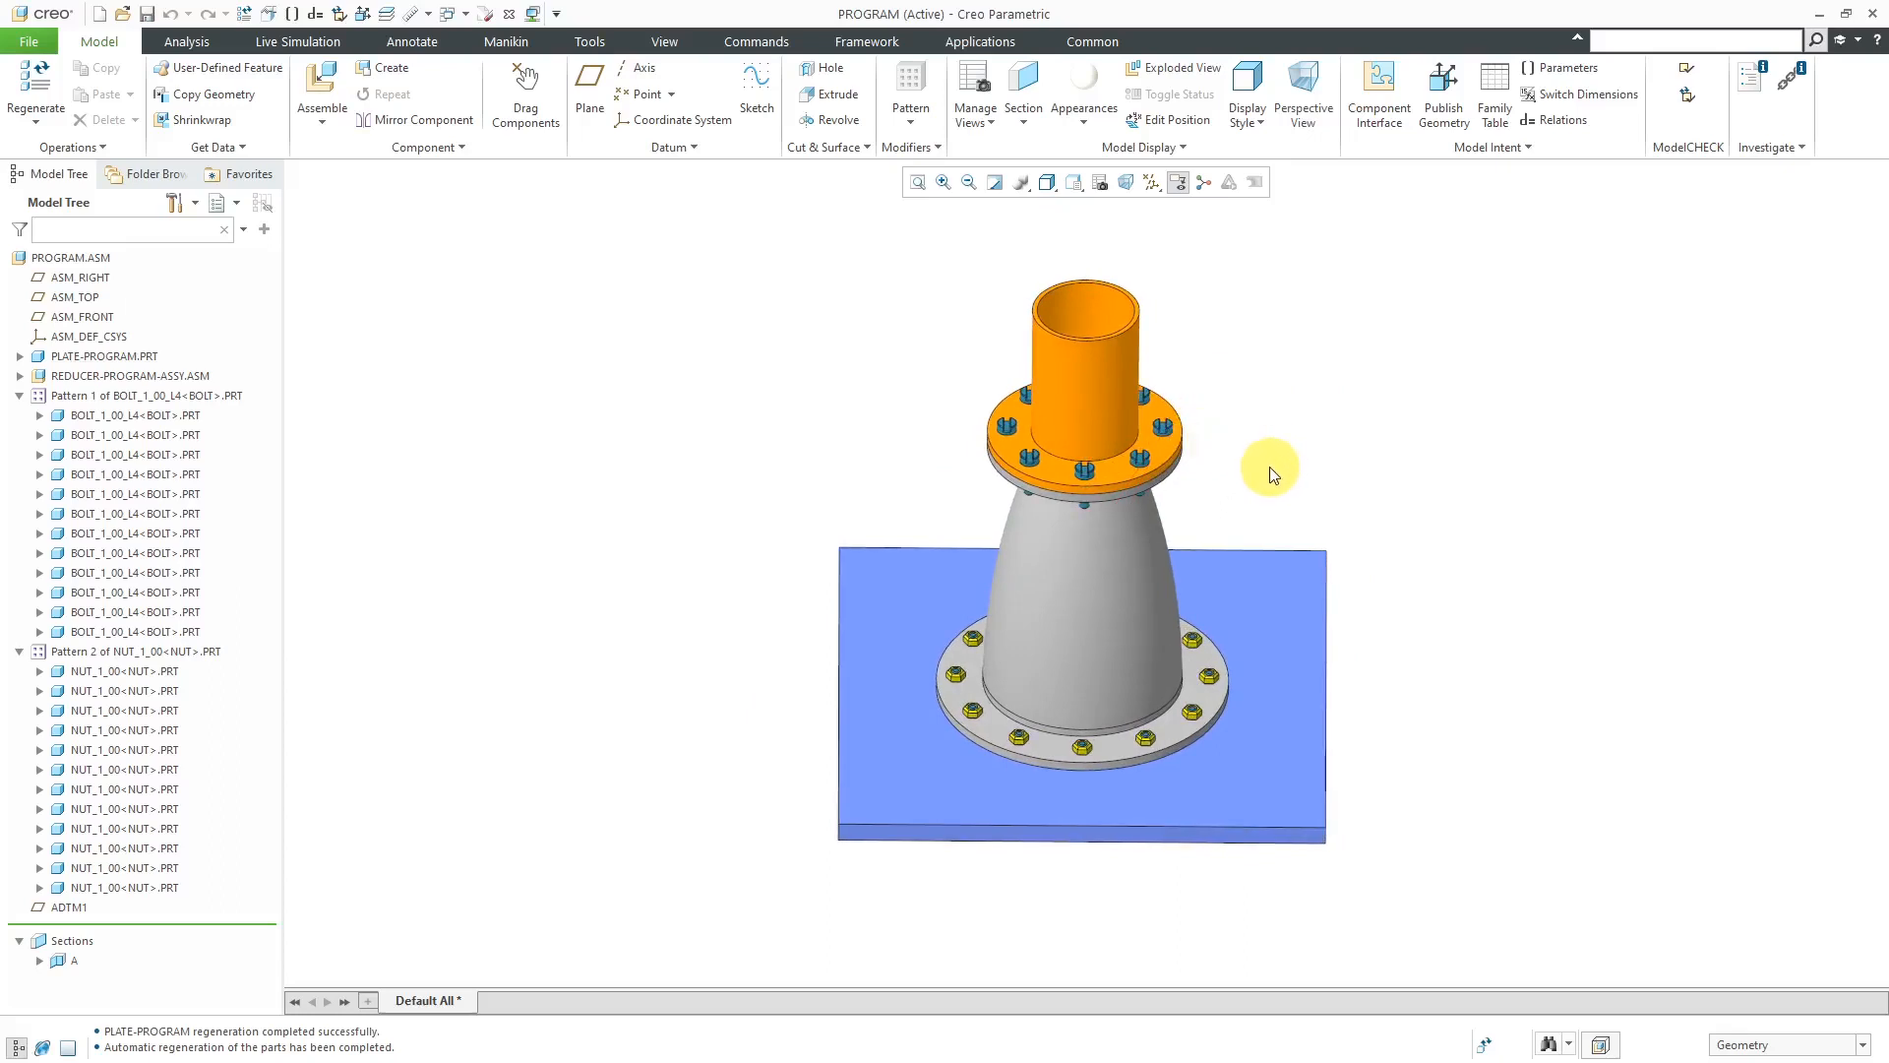
Regenerate the assembly with only HOLE_DIA changed to 3, keeping the current values for the reducer subassembly.
left_click(36, 79)
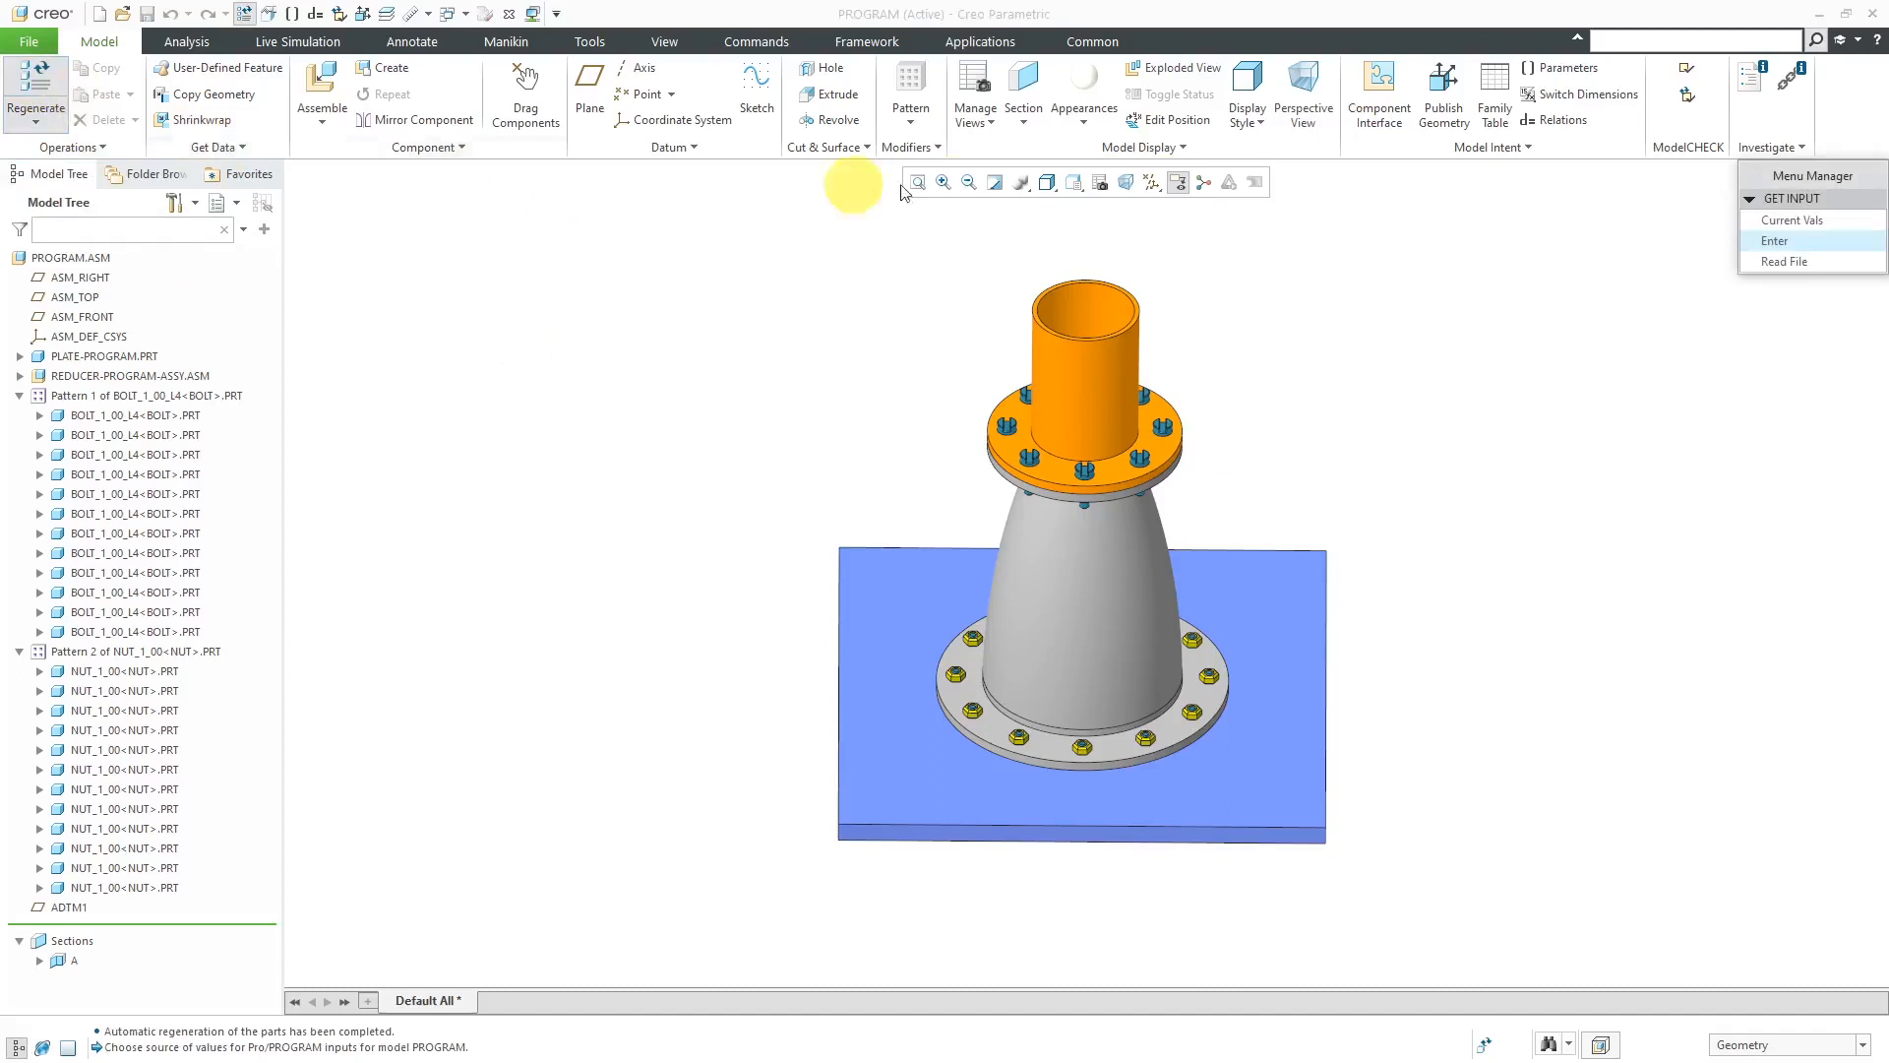
left_click(1774, 242)
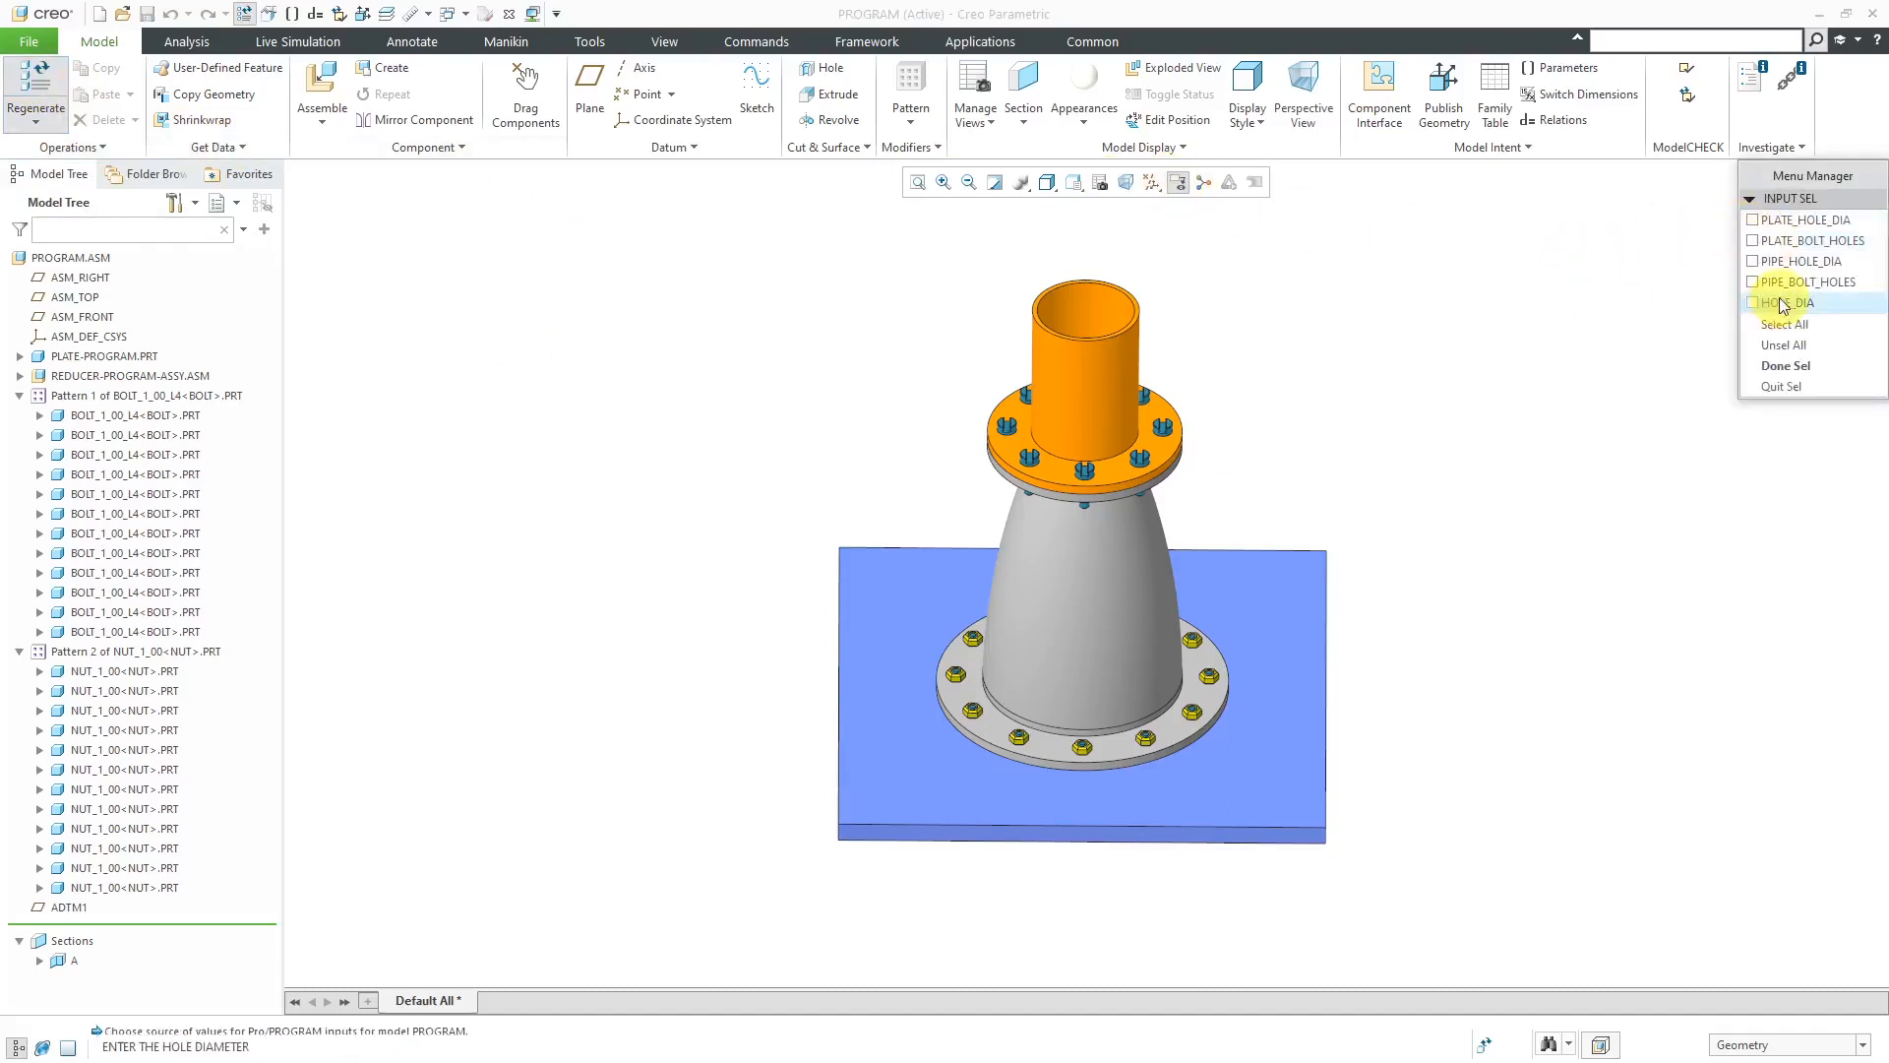
left_click(1789, 304)
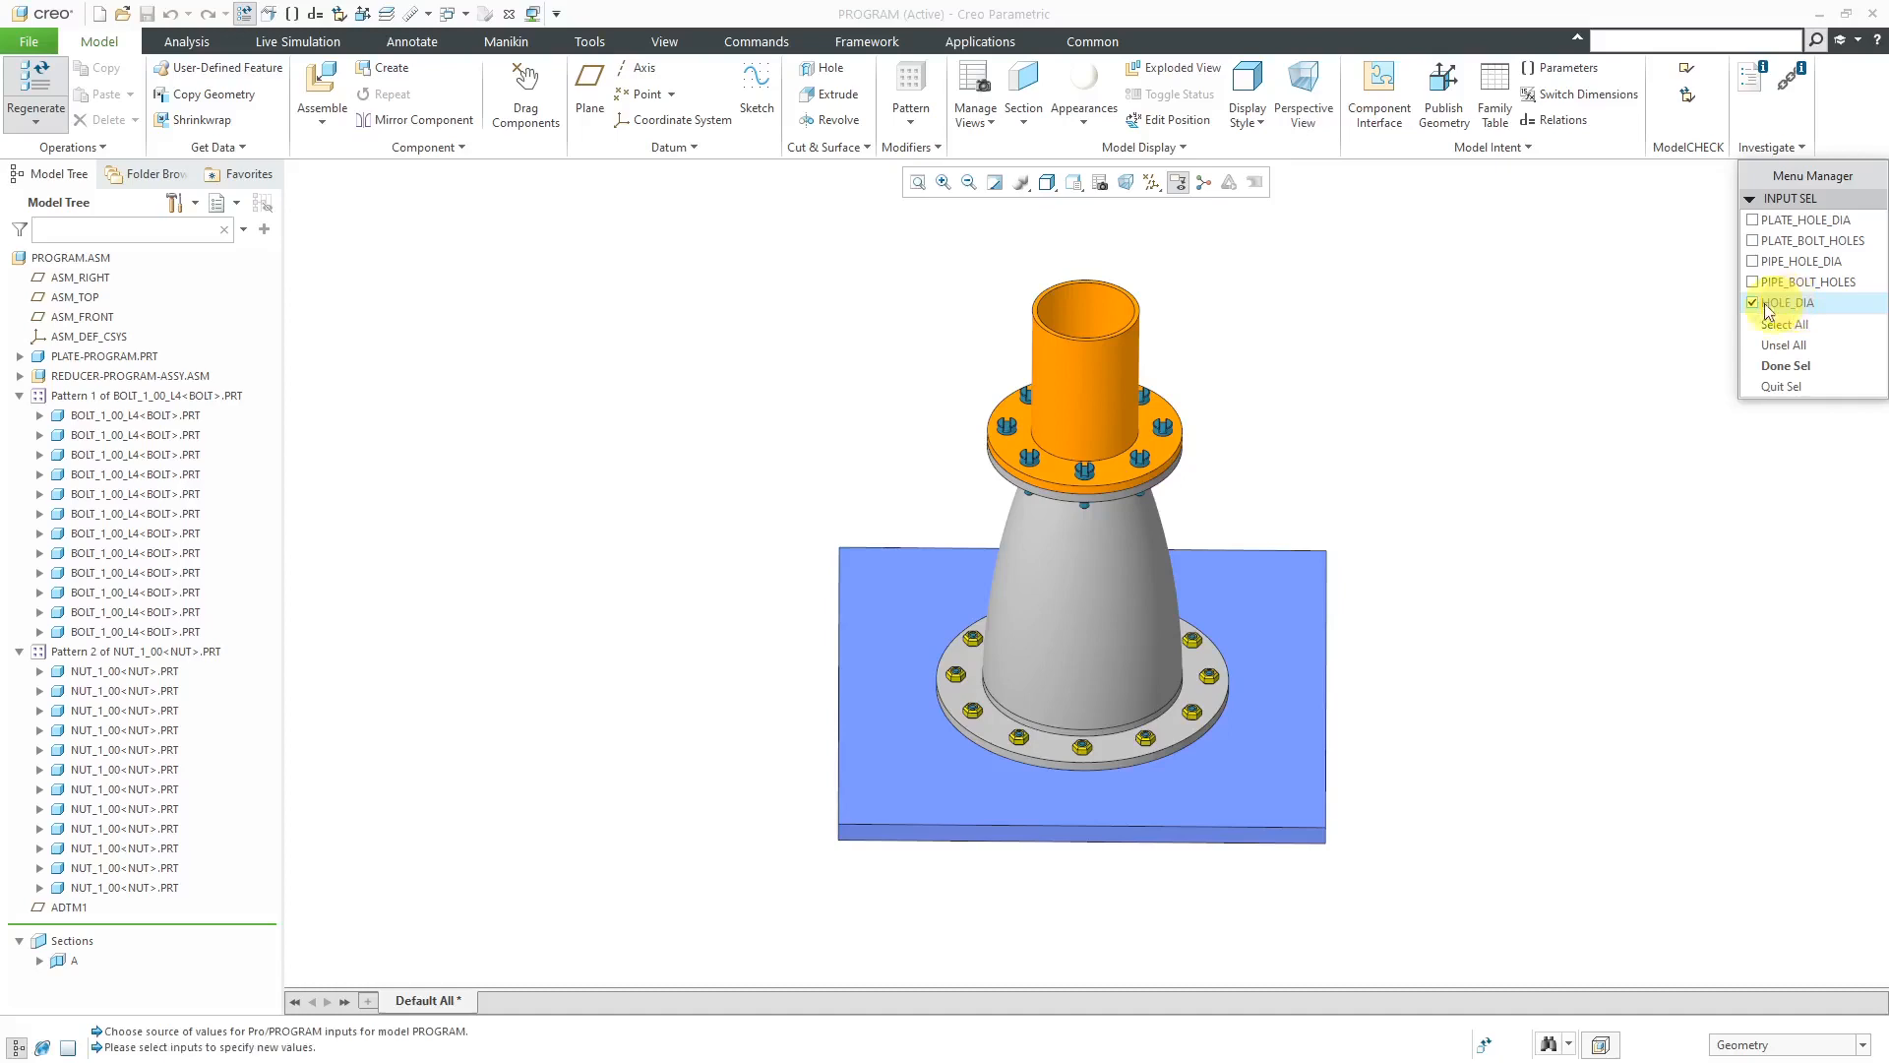
left_click(1785, 365)
type("3")
key("Return")
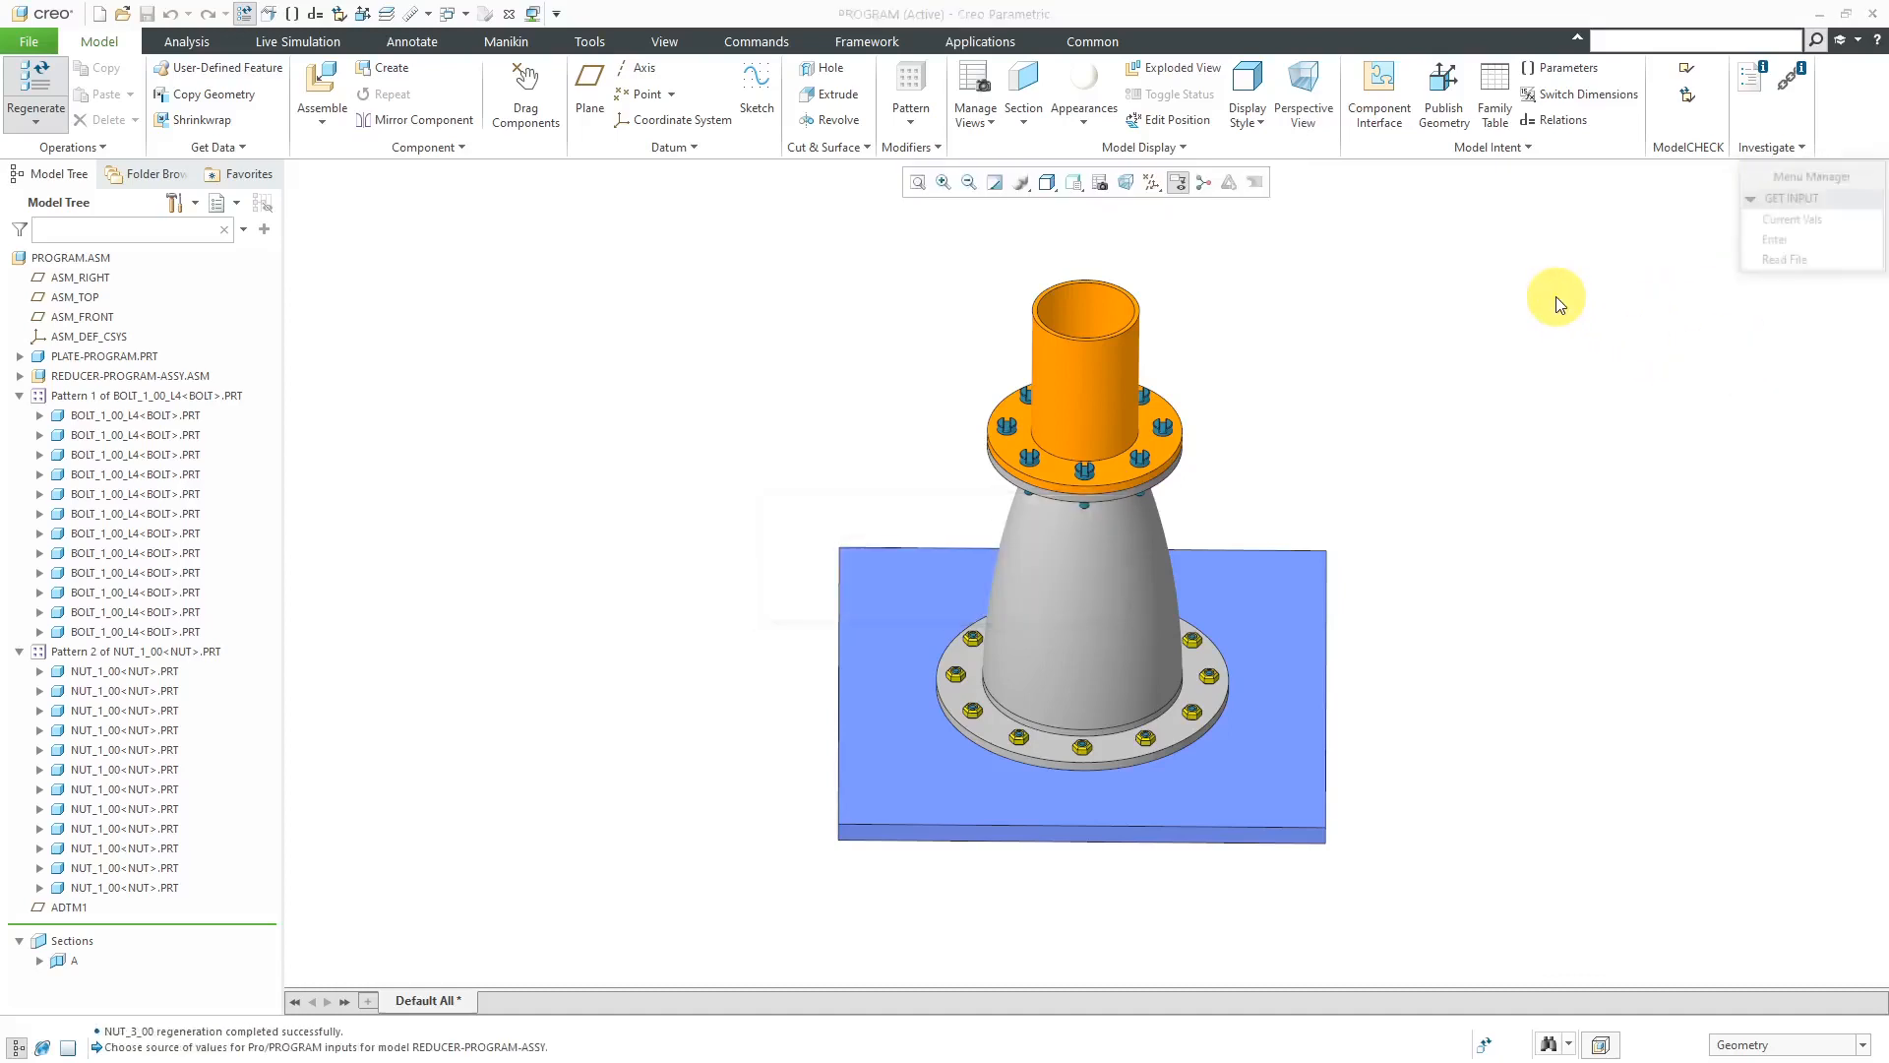
left_click(1802, 224)
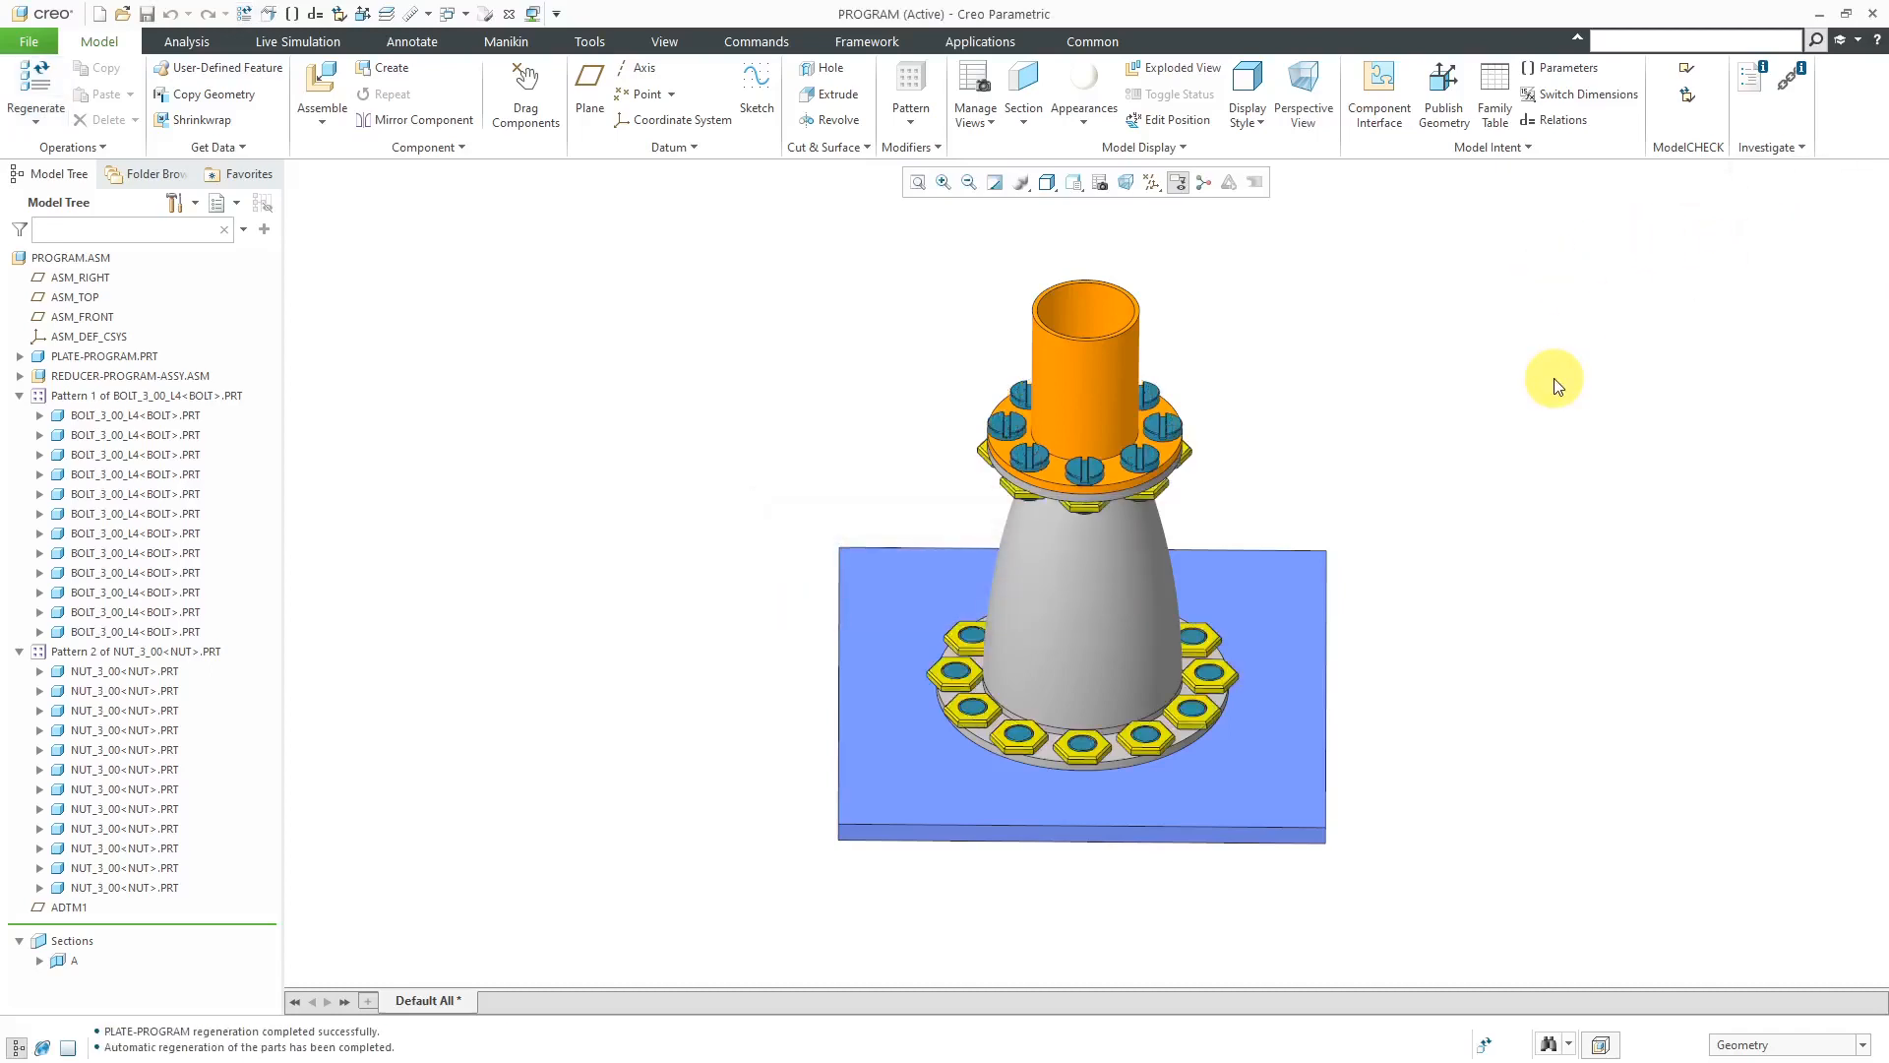
scroll(1252, 482, "up", 3)
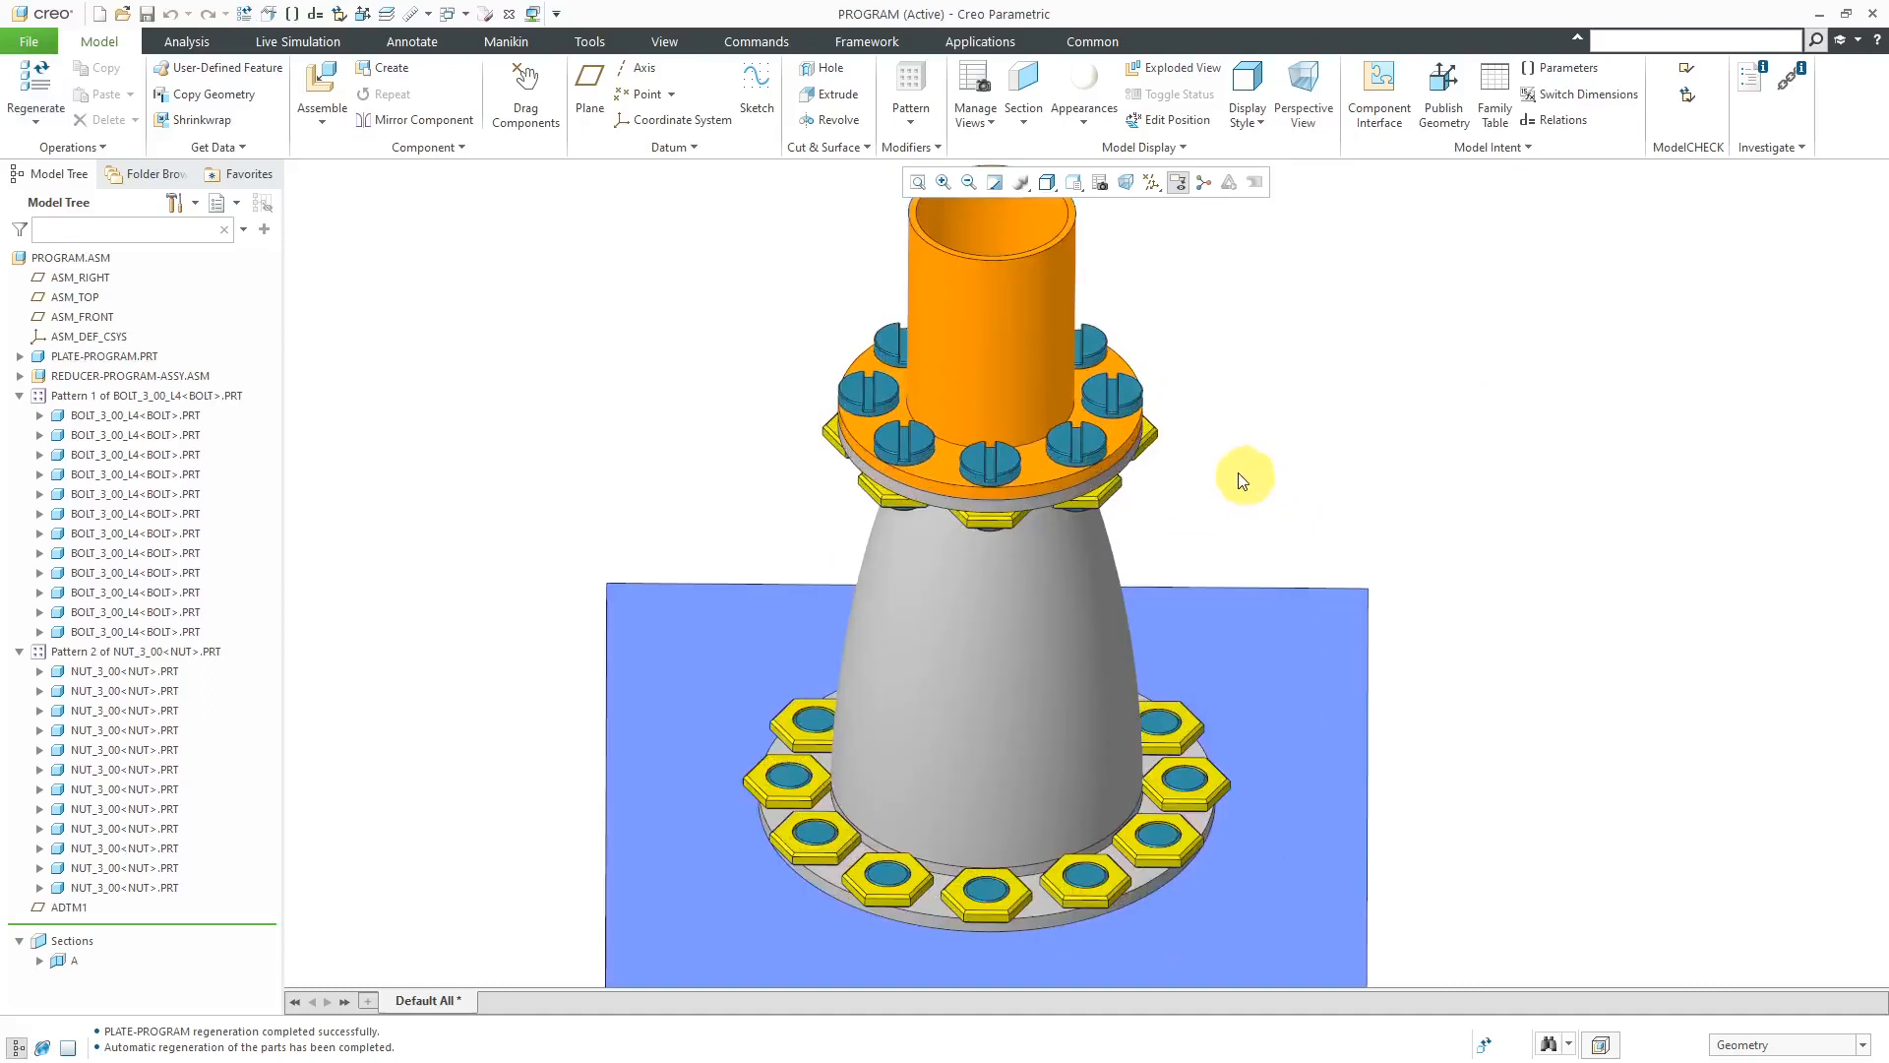